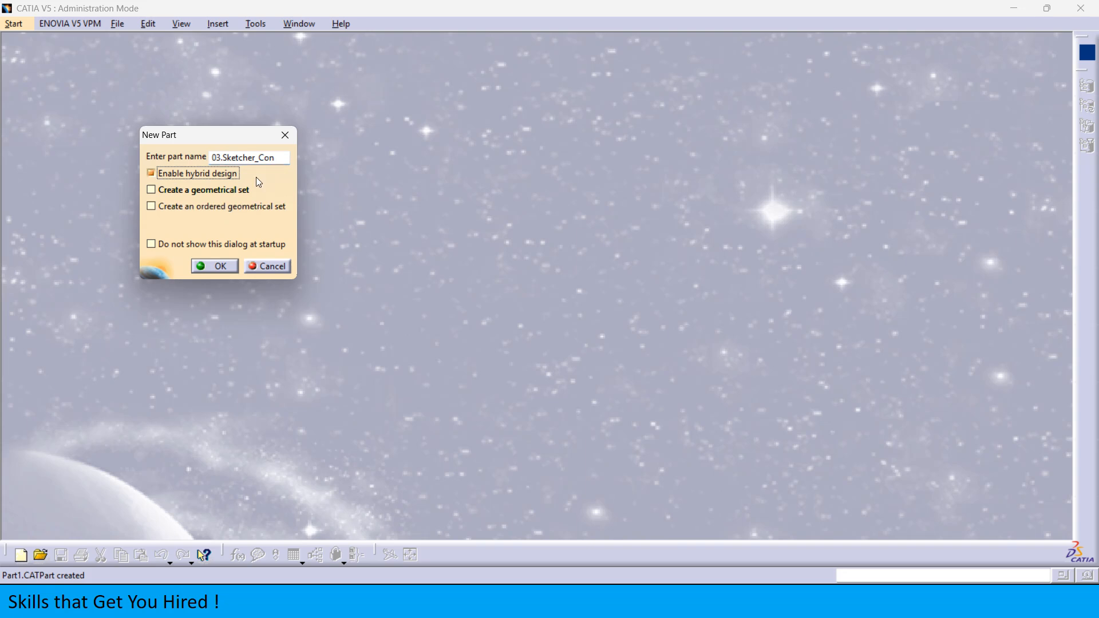
- Create a new part named 03.Sketcher_Contraint with hybrid design disabled
left_click(188, 173)
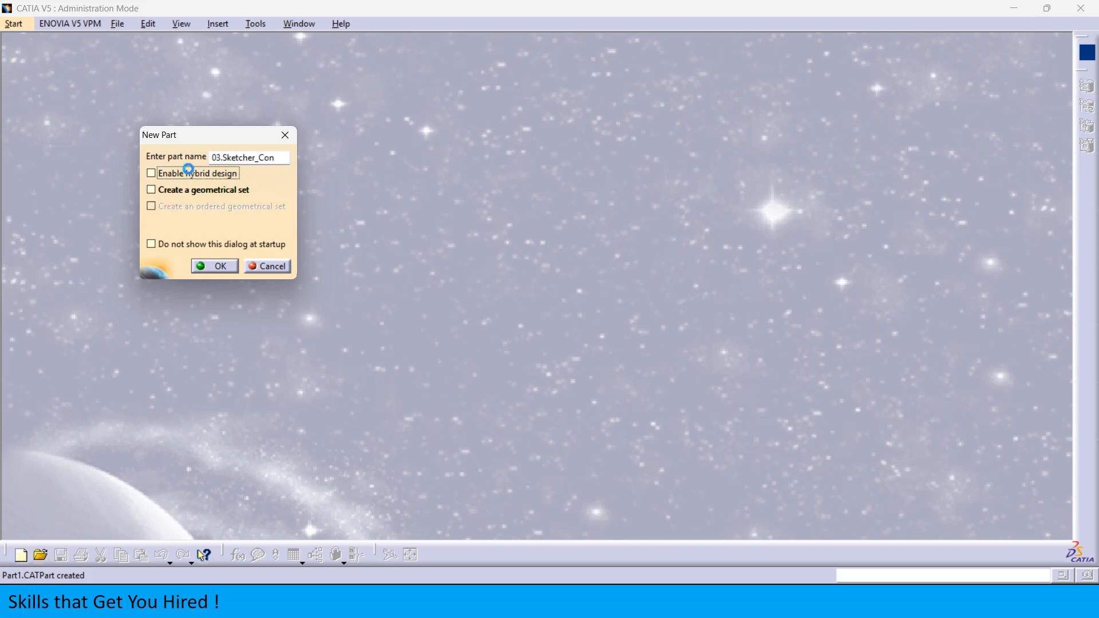
left_click(283, 157)
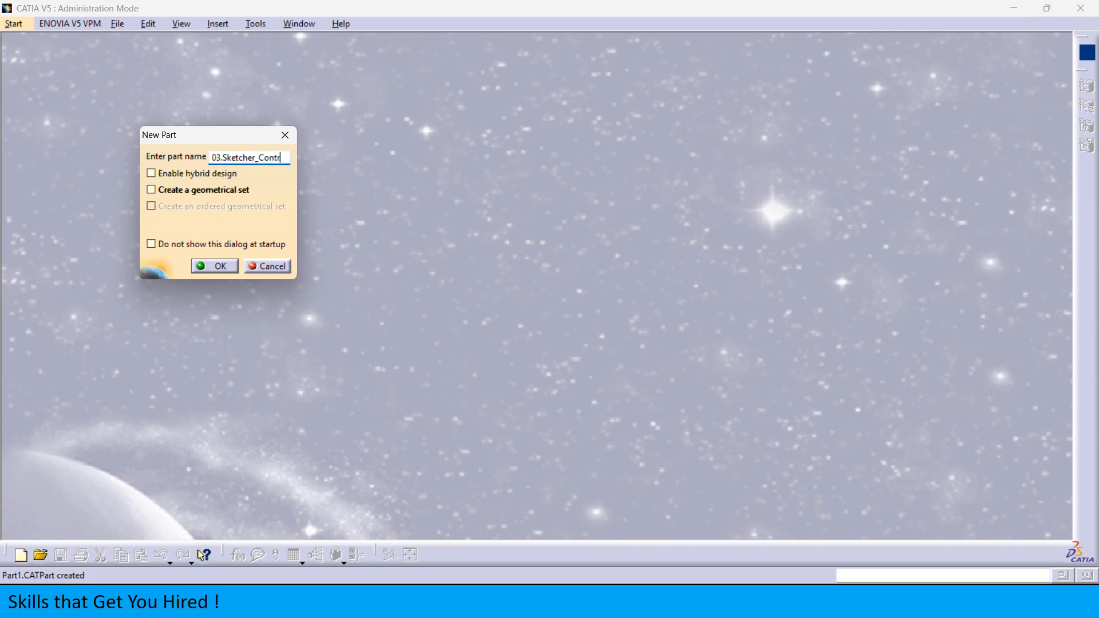
type("traint")
left_click(214, 266)
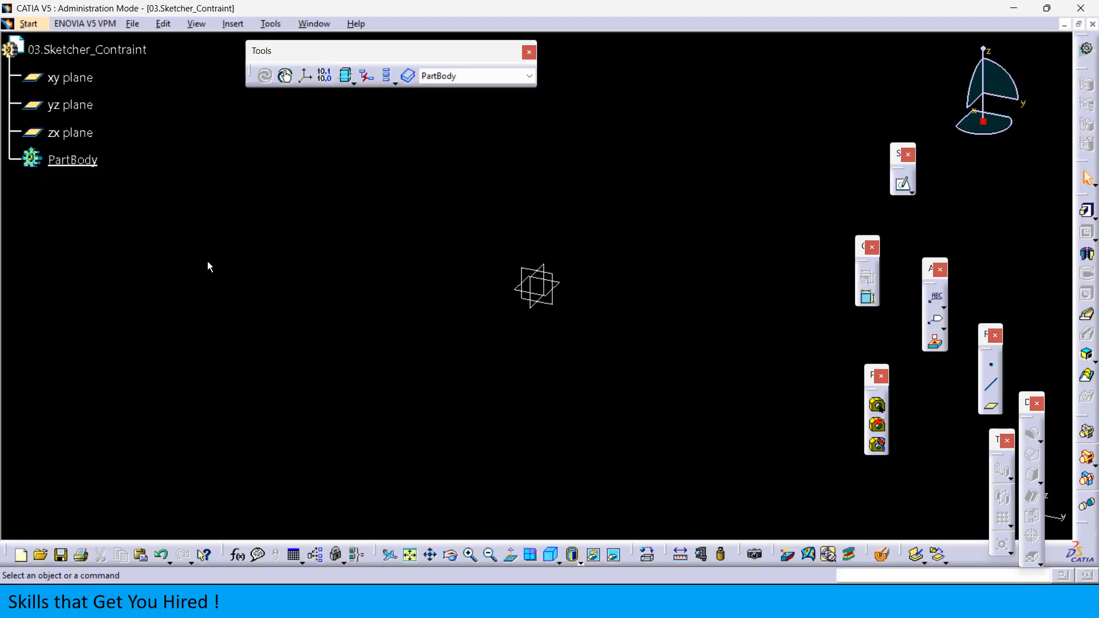
- Hide the xy, yz and zx reference planes
left_click_drag(710, 396, 392, 207)
right_click(74, 106)
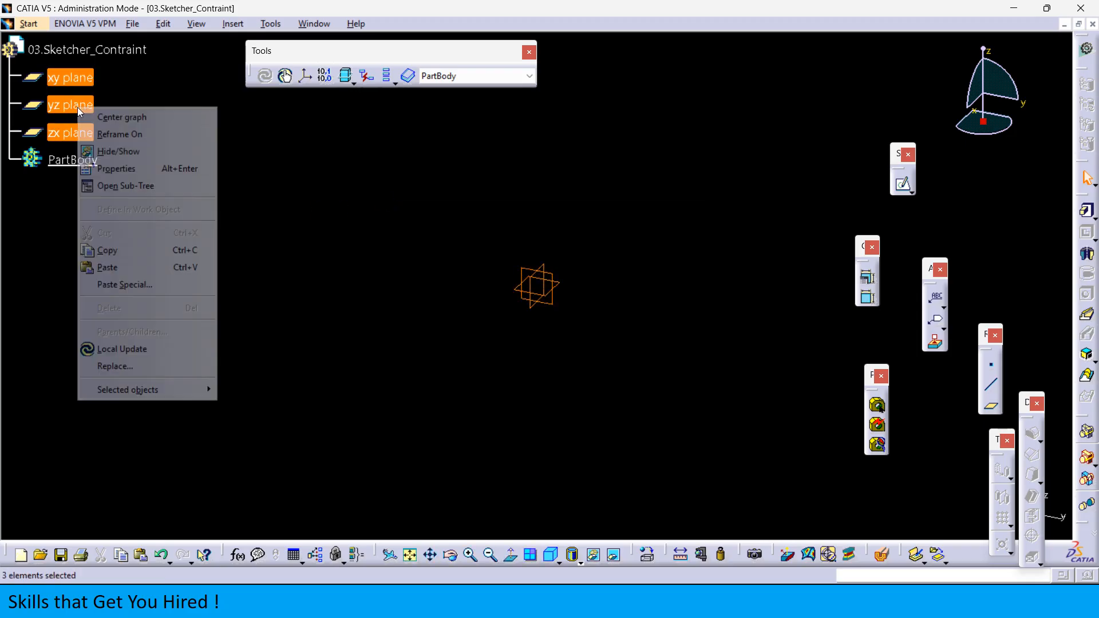
left_click(109, 148)
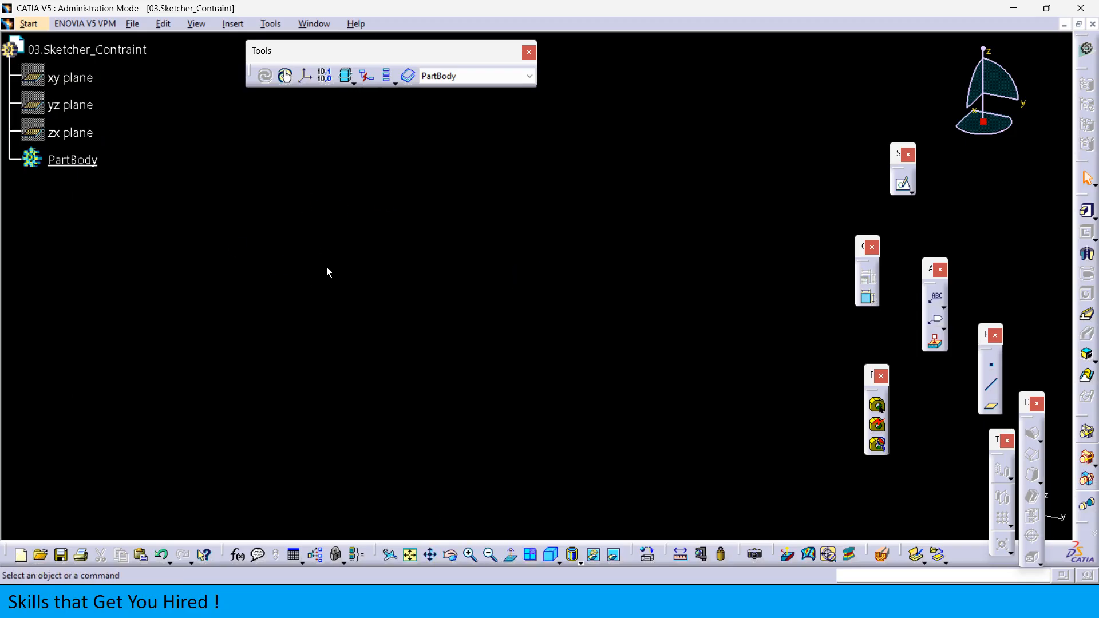
- Insert a Standard axis system at the default origin without making it the current axis system
left_click(549, 564)
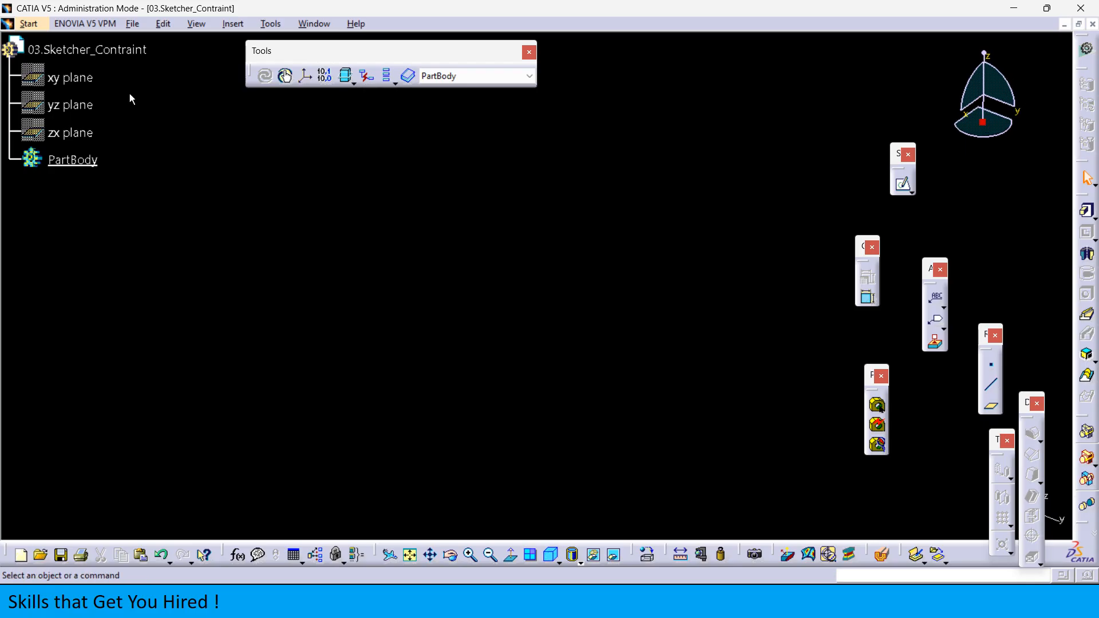
left_click(233, 24)
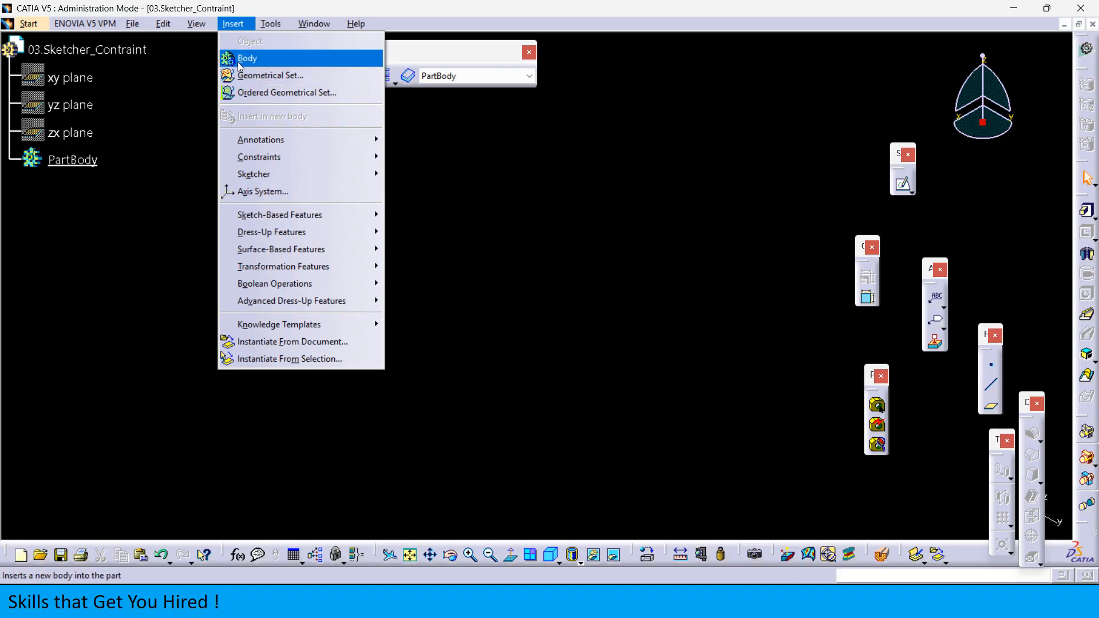
left_click(233, 24)
left_click(233, 24)
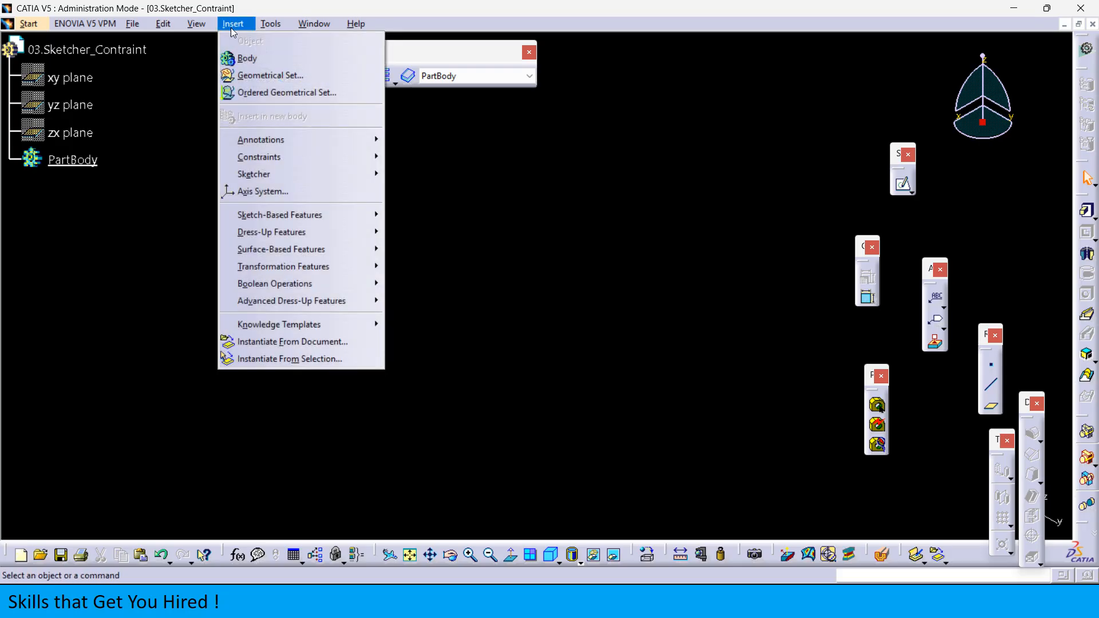
left_click(262, 193)
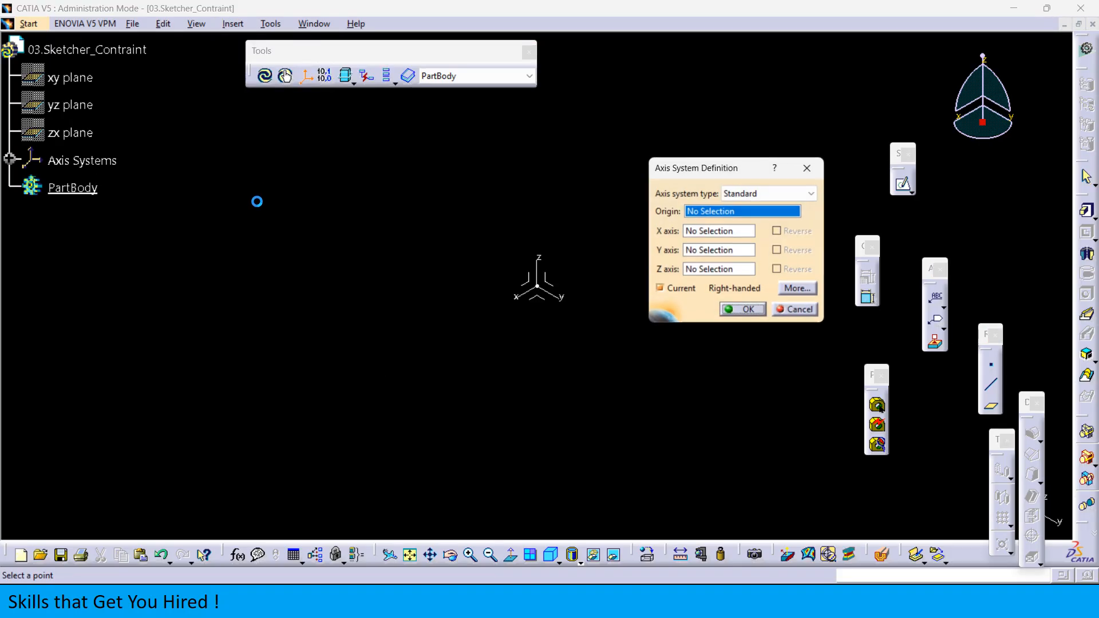
left_click(685, 291)
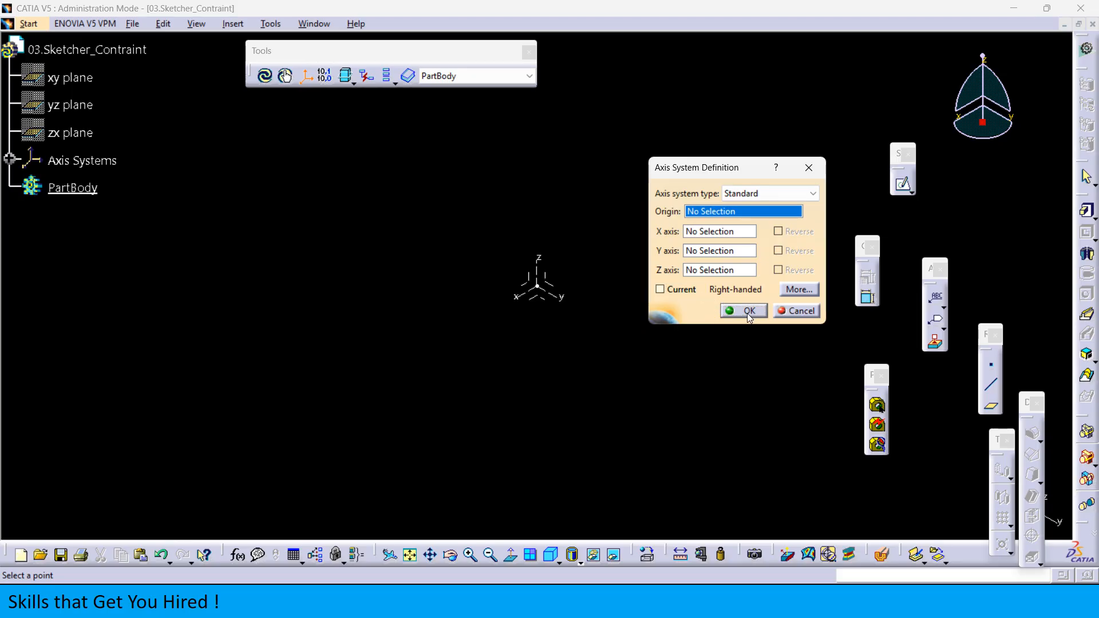
left_click(747, 312)
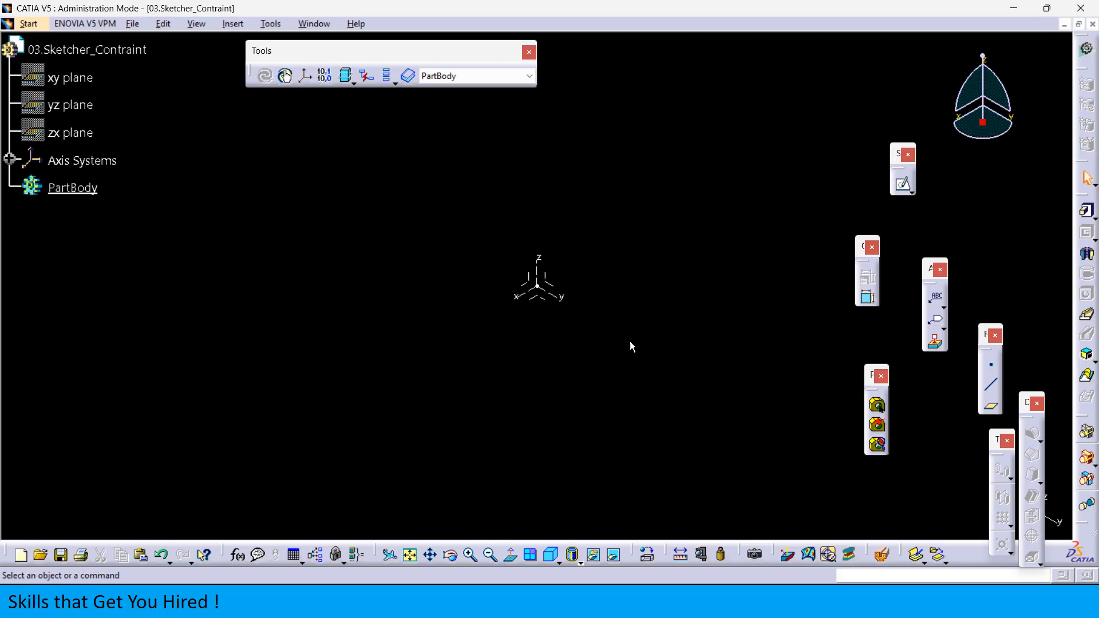
- Start a positioned sketch on the axis system's YZ plane, keeping origin and orientation implicit
left_click(915, 195)
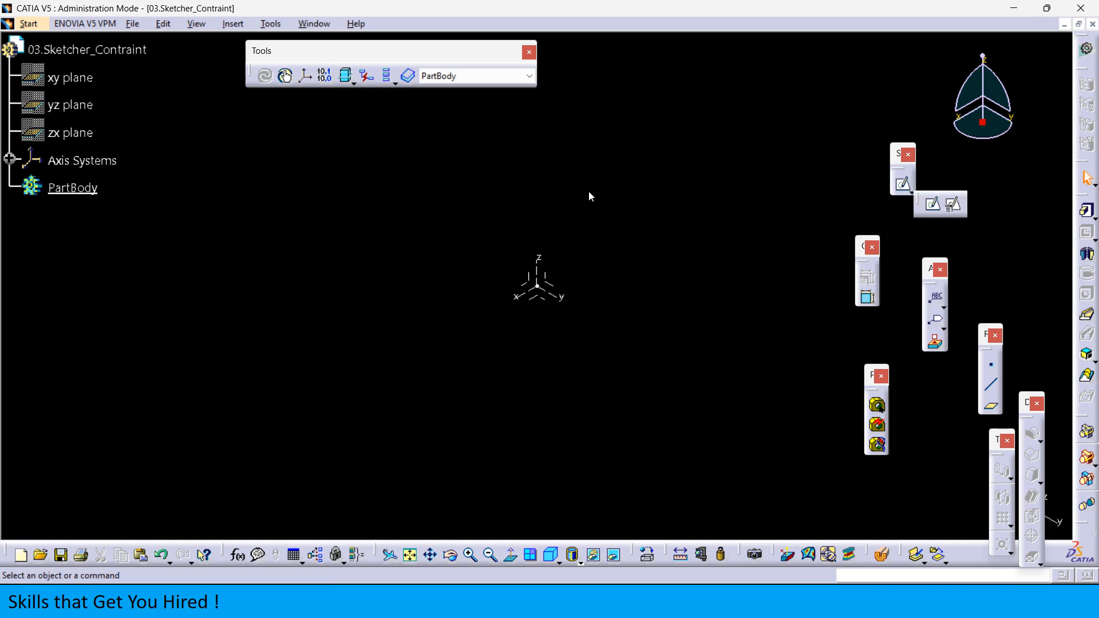
left_click_drag(590, 197, 582, 205)
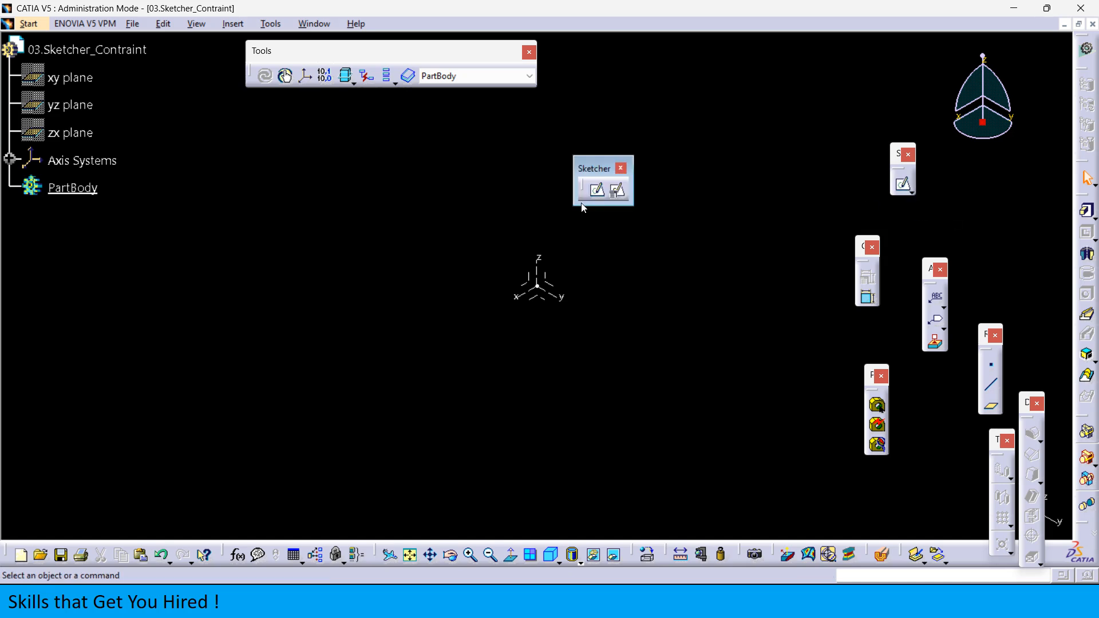
left_click(619, 193)
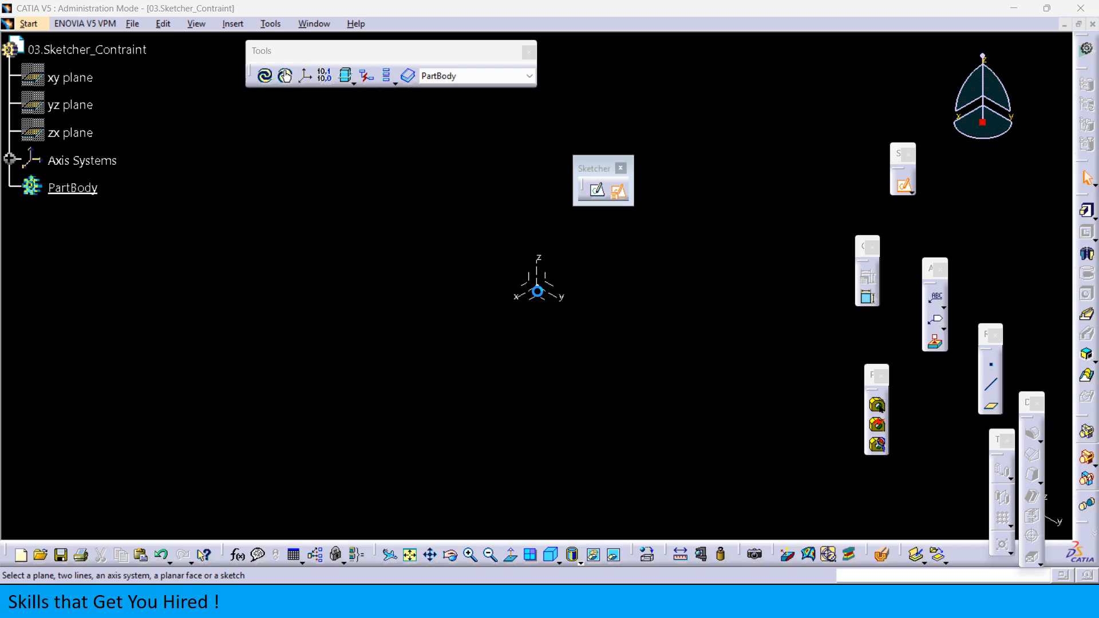
left_click(551, 286)
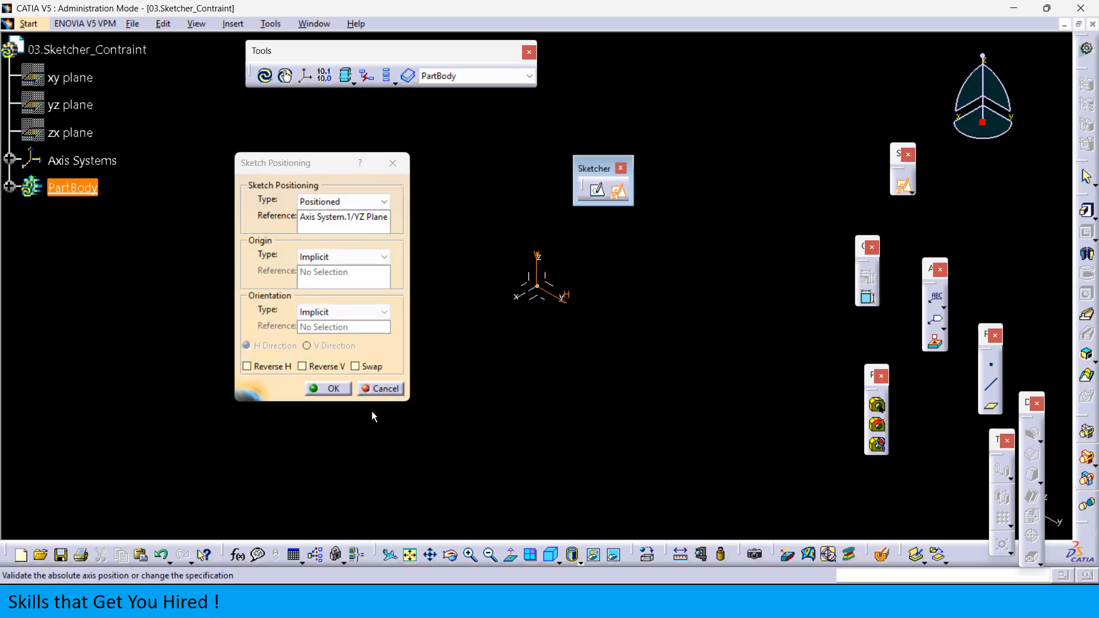
left_click(328, 389)
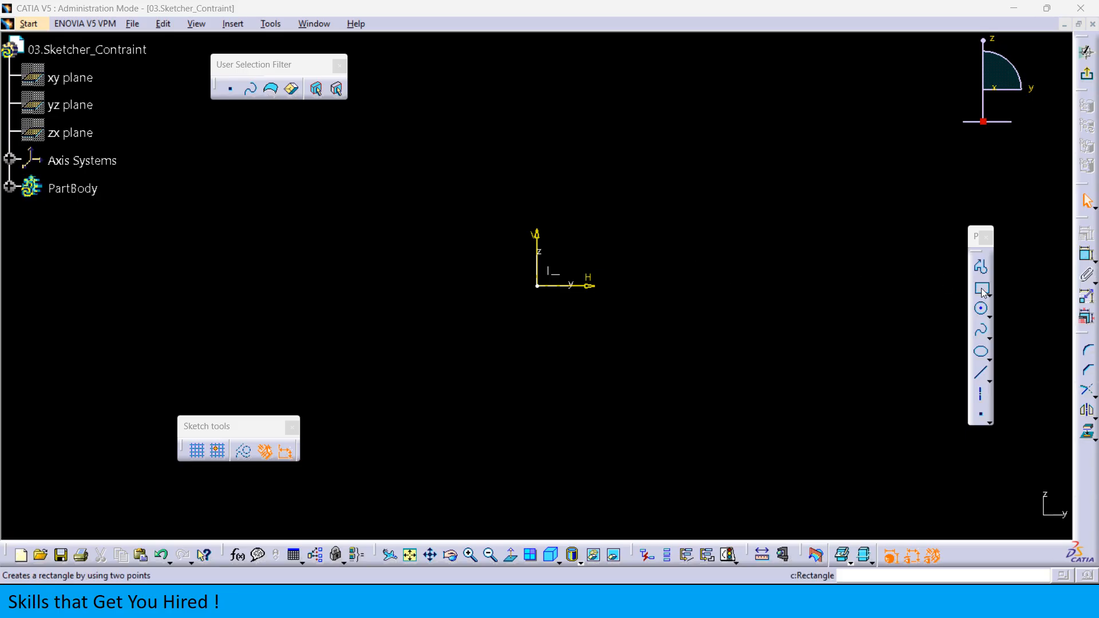
- Sketch a wide rectangle enclosing the sketch origin from two opposite corners
left_click(467, 297)
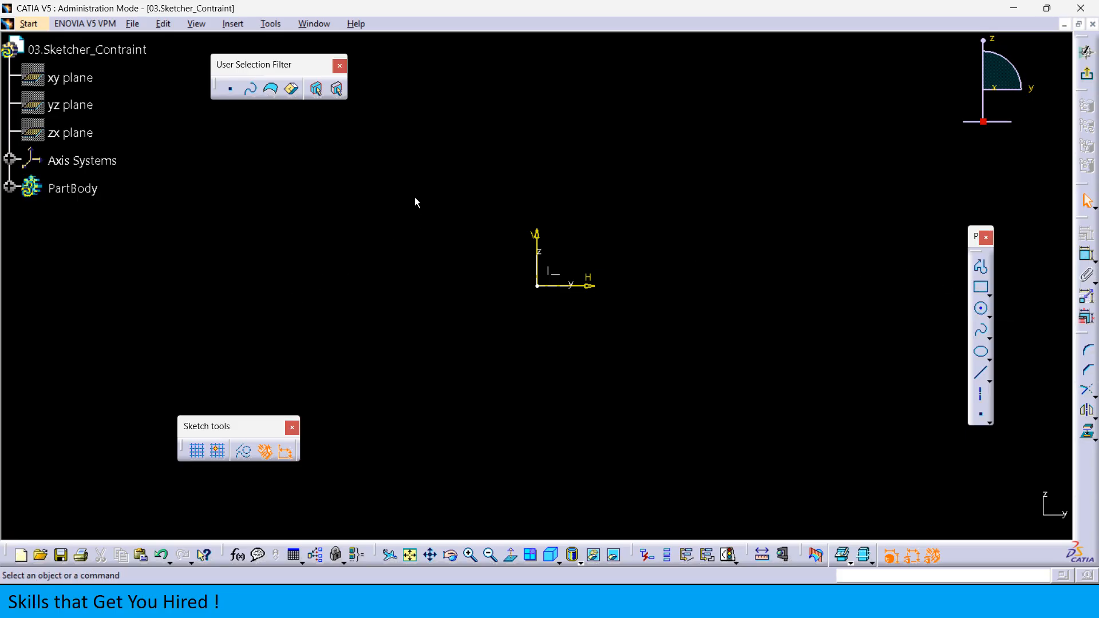
left_click(982, 289)
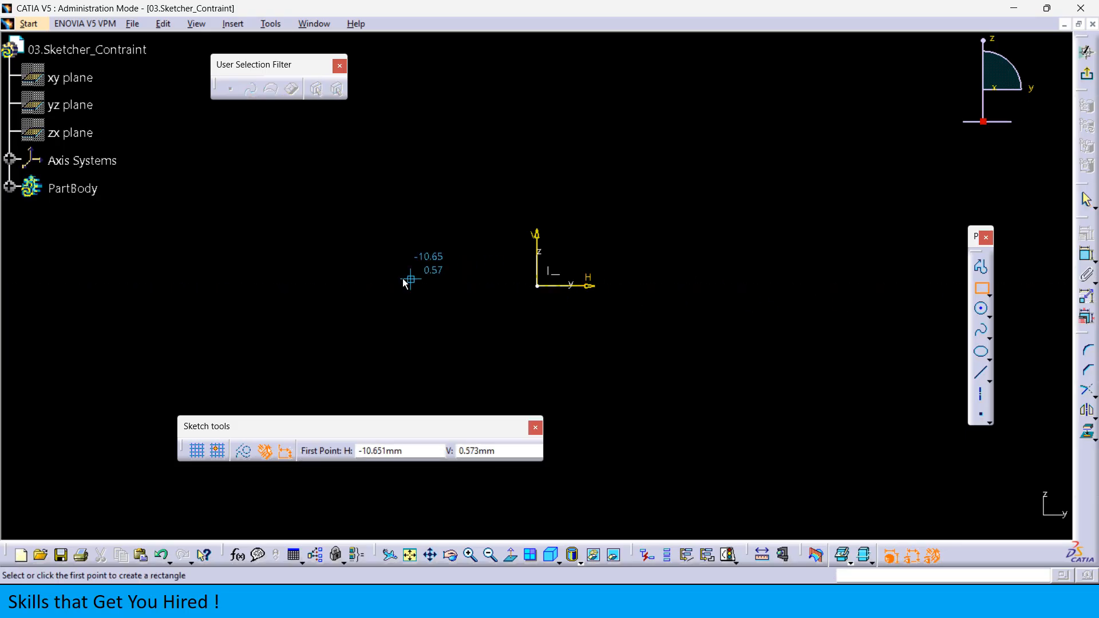
left_click(367, 202)
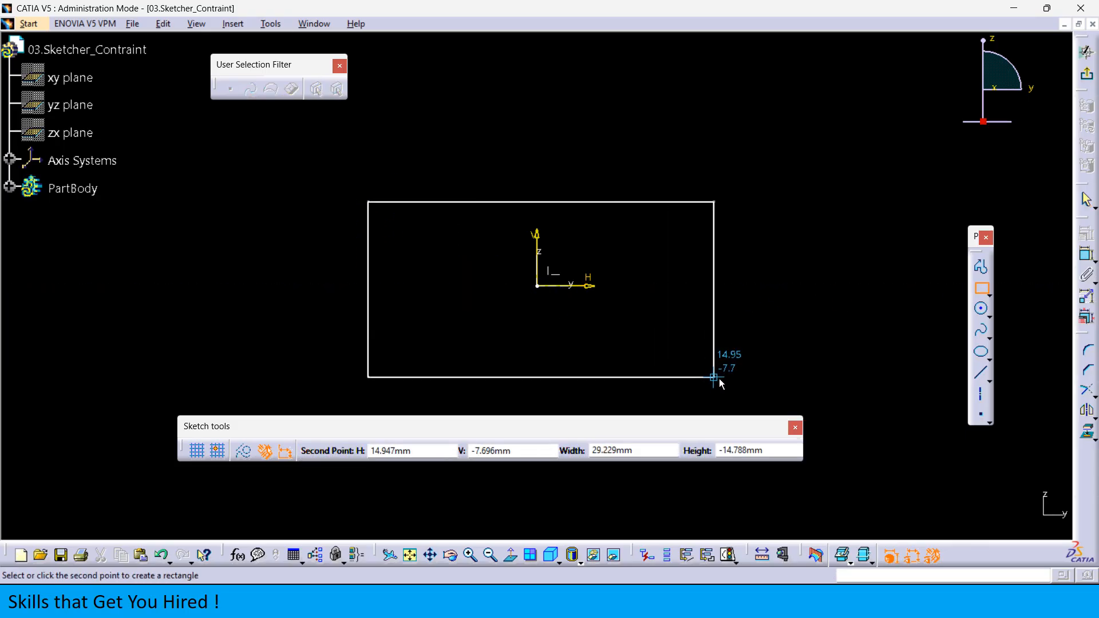
left_click(825, 384)
left_click(644, 277)
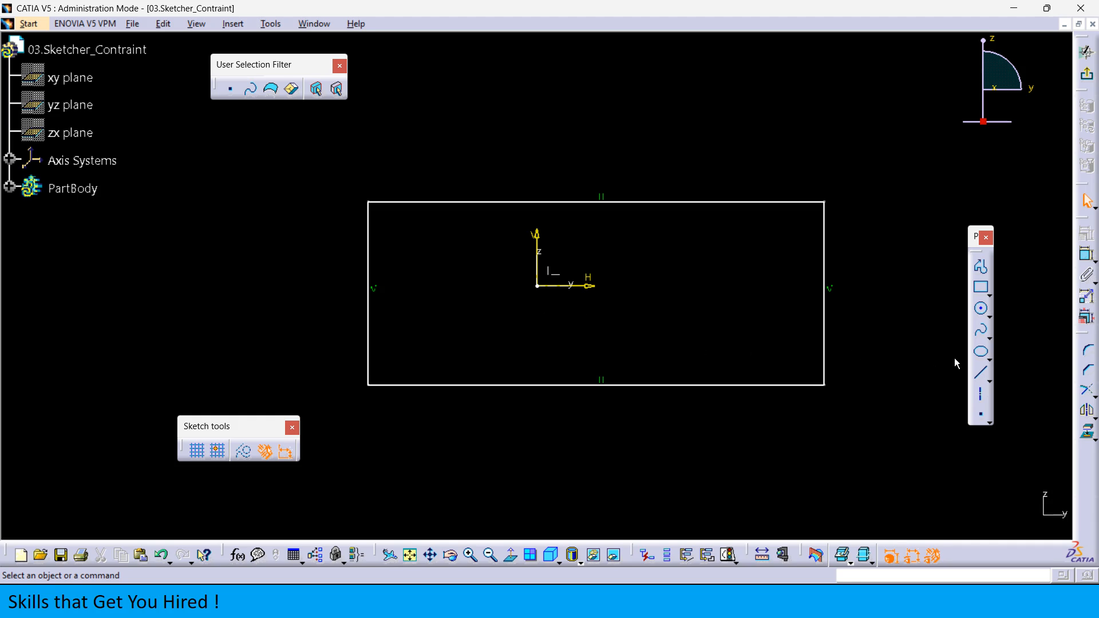
- Sketch a vertical line above the rectangle, ending slightly short of its upper edge
left_click(981, 372)
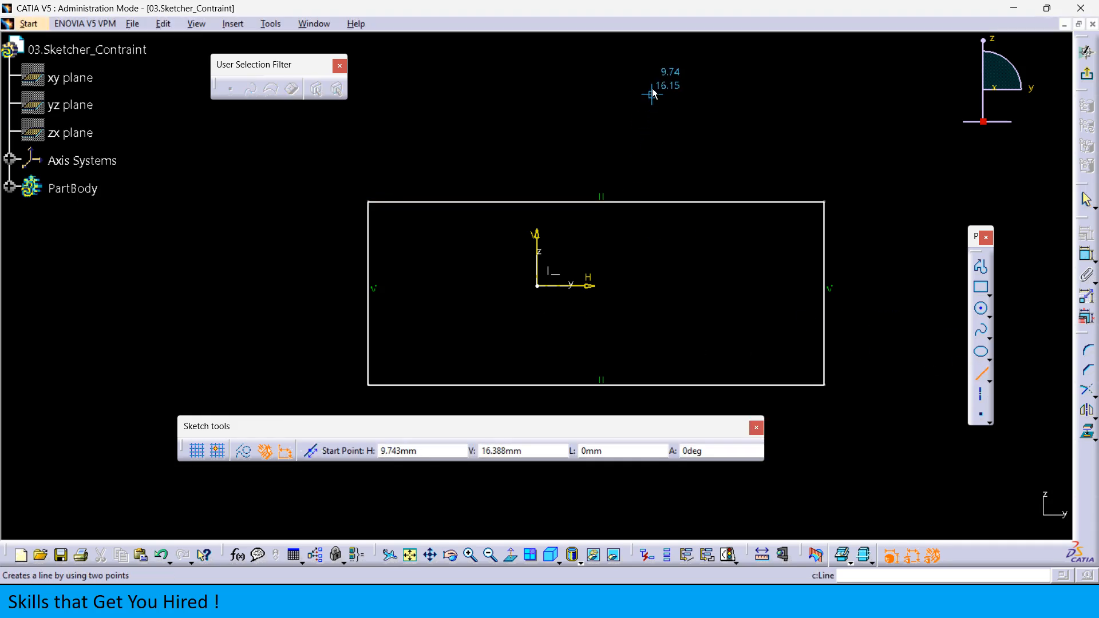
left_click(680, 61)
left_click(679, 176)
left_click(774, 149)
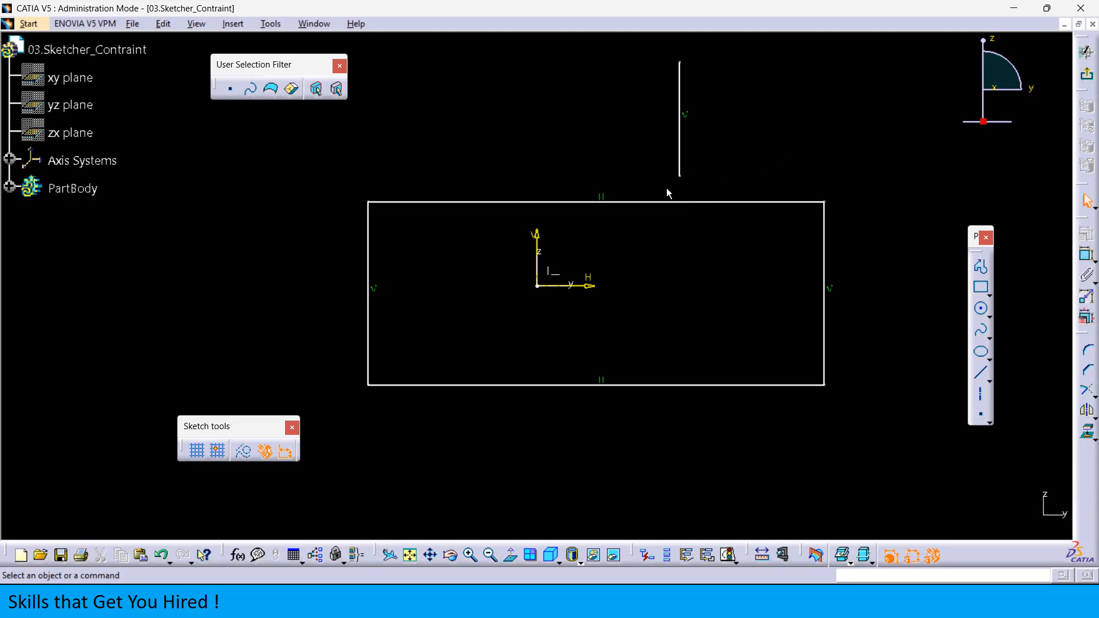
- Constrain the vertical line's lower endpoint to the midpoint of the rectangle's upper edge, keeping the edge's Horizontal constraint
left_click(682, 177)
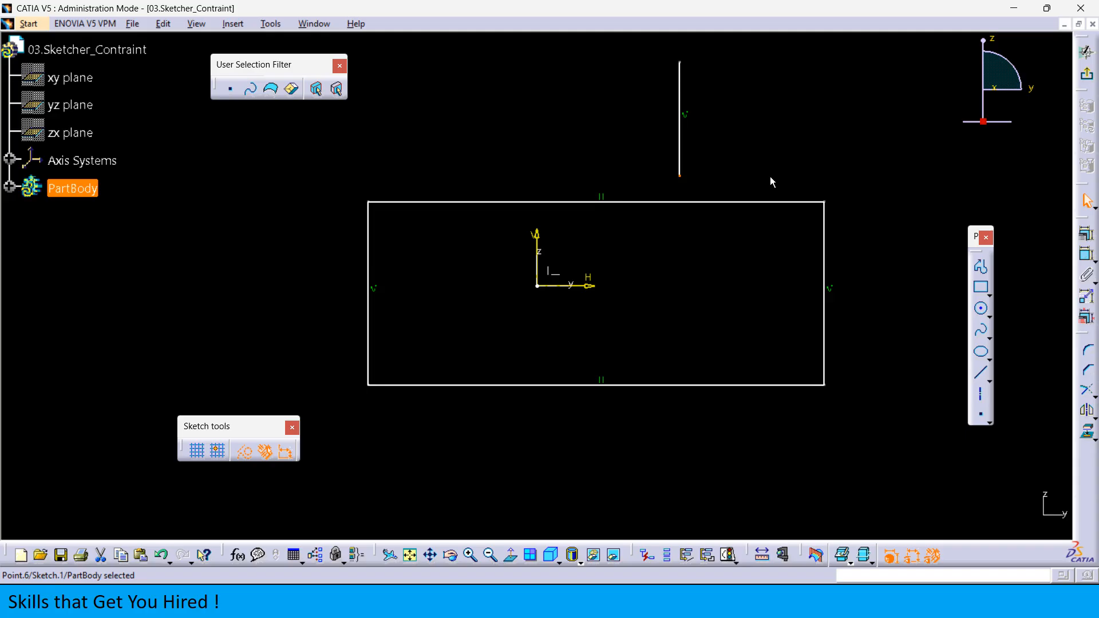
left_click(728, 202, "ctrl")
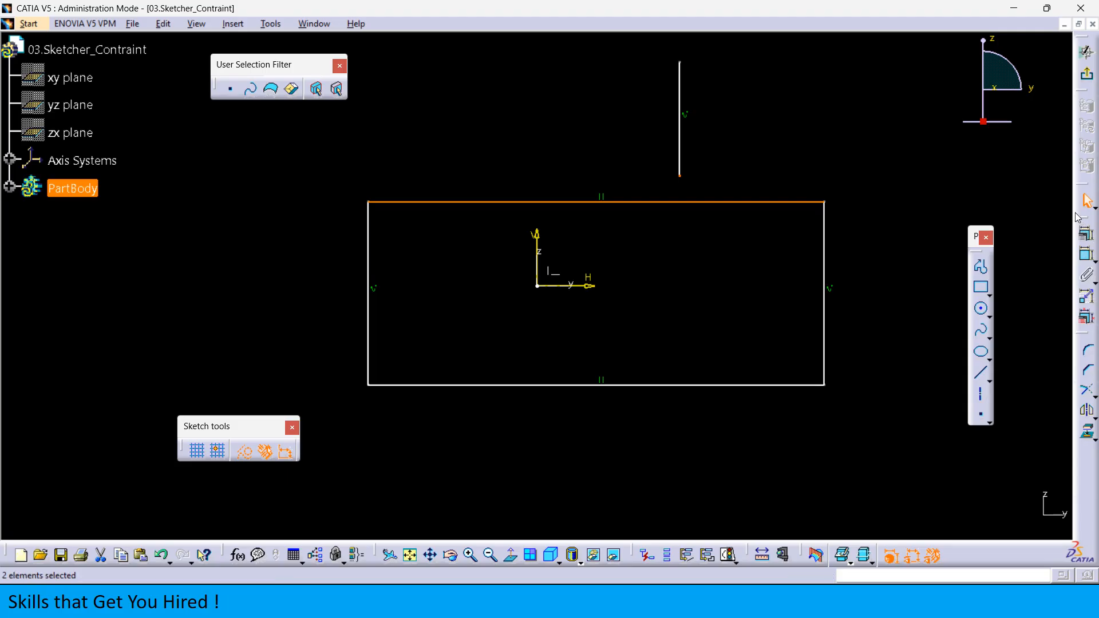
left_click_drag(878, 127, 971, 117)
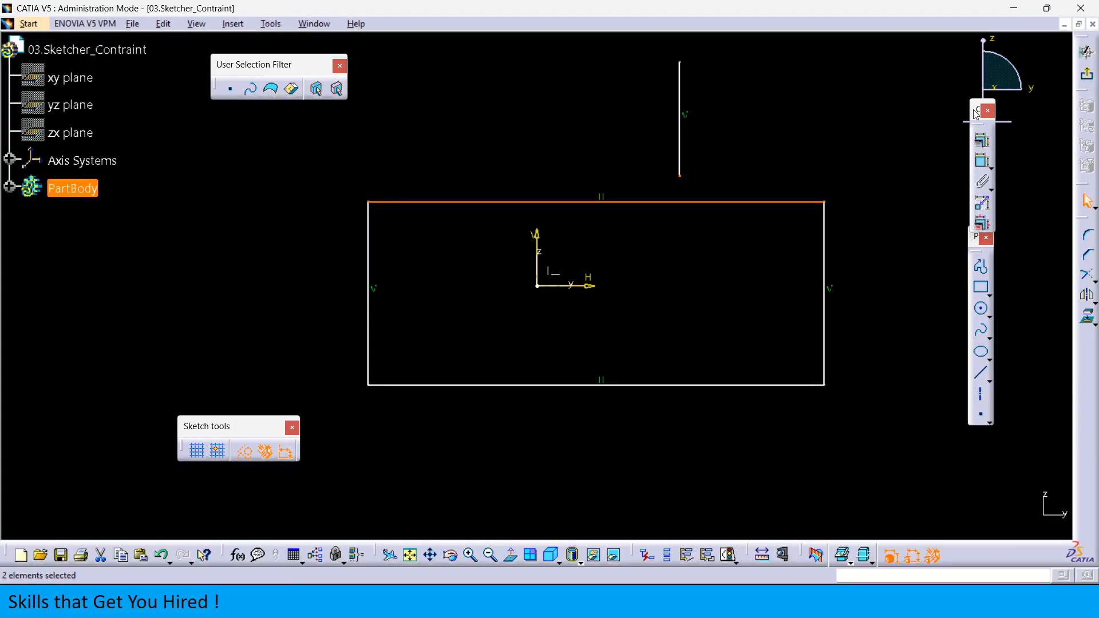
left_click_drag(408, 187, 322, 161, "shift")
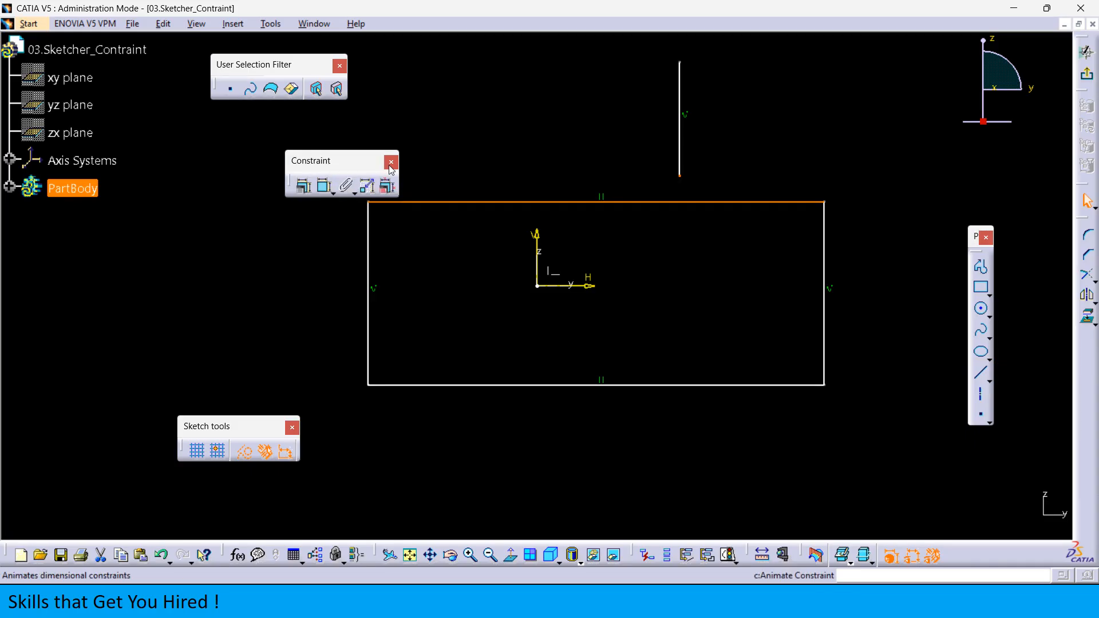
left_click(303, 190)
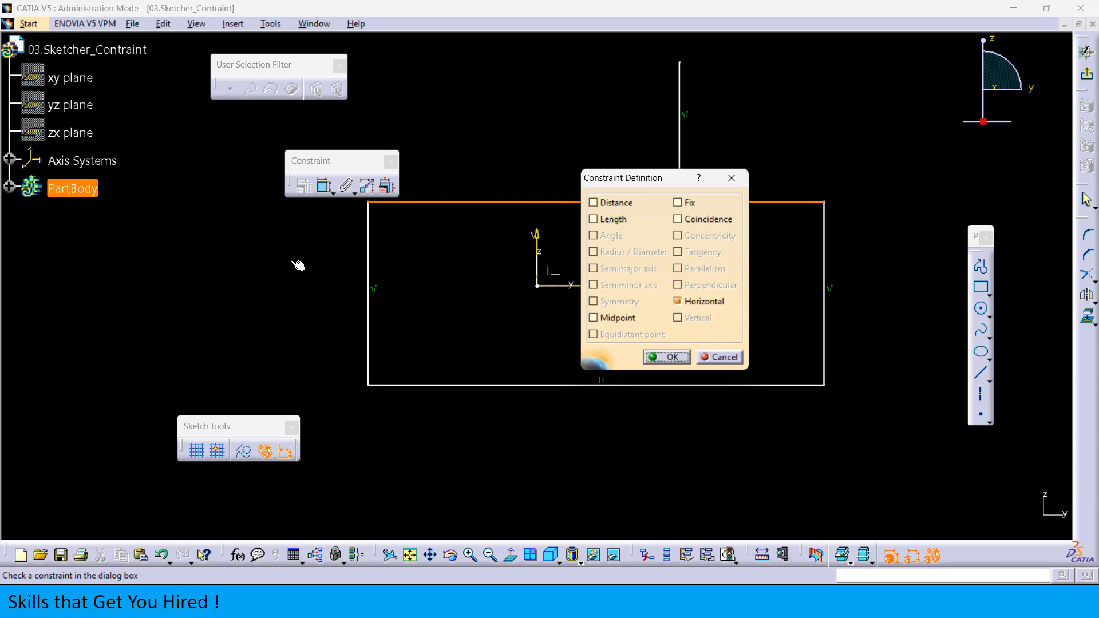
left_click(599, 318)
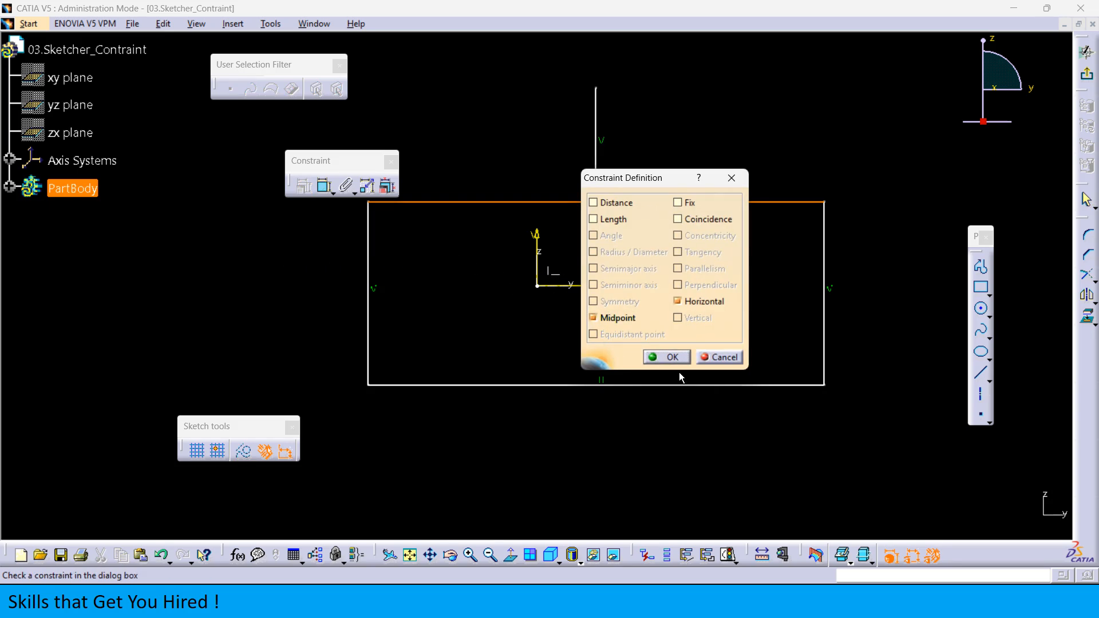
left_click(665, 356)
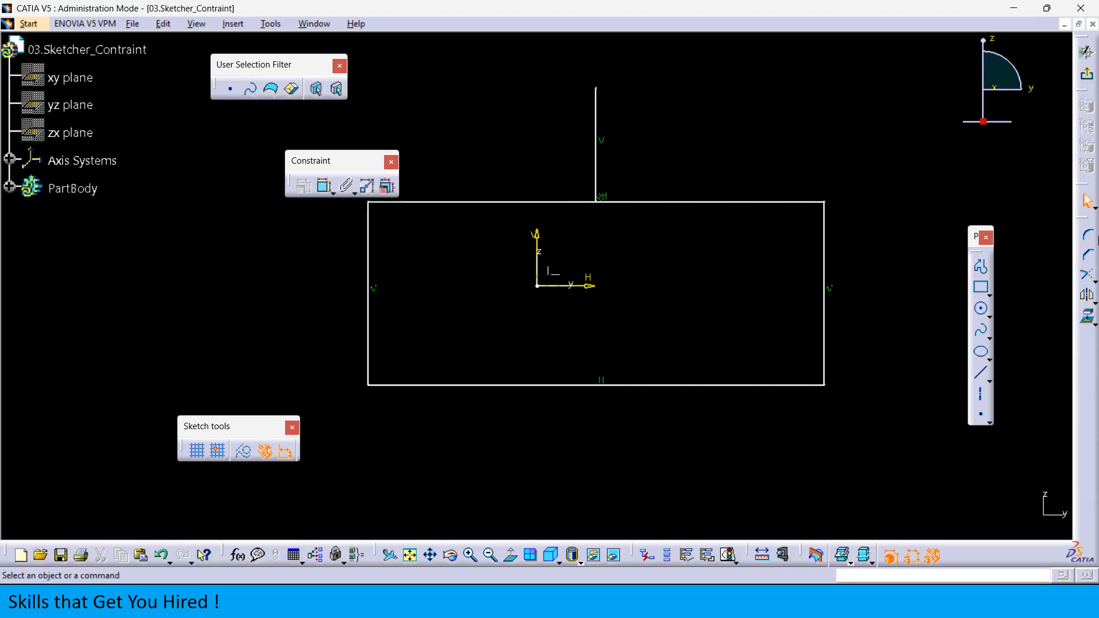
- Sketch a second vertical line about 9 mm long below the rectangle, near its lower-right corner
left_click(982, 373)
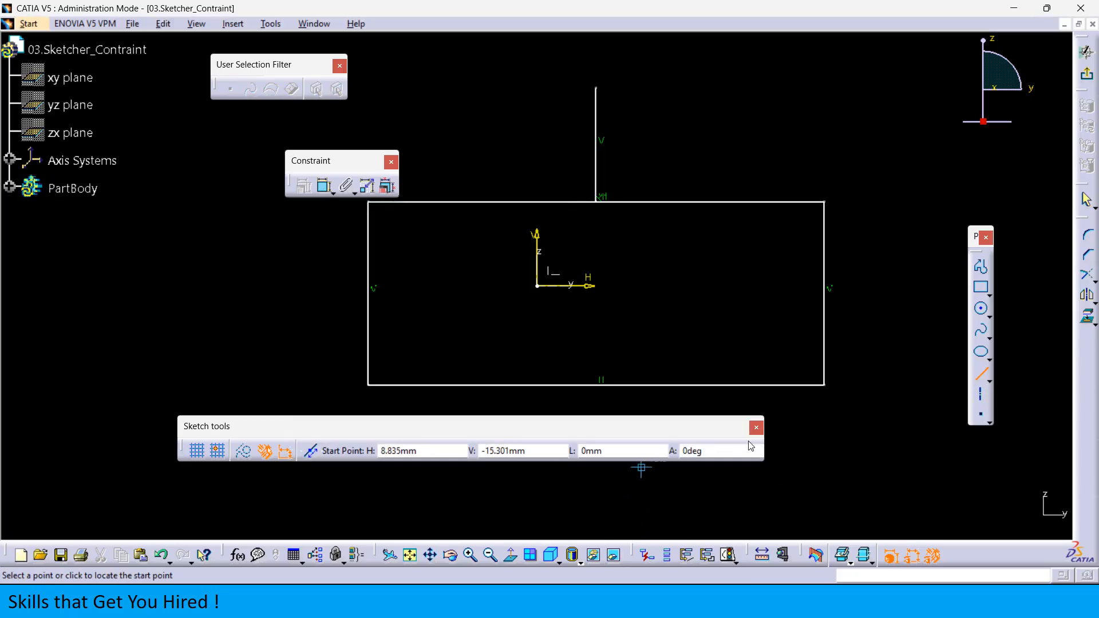
left_click(781, 419)
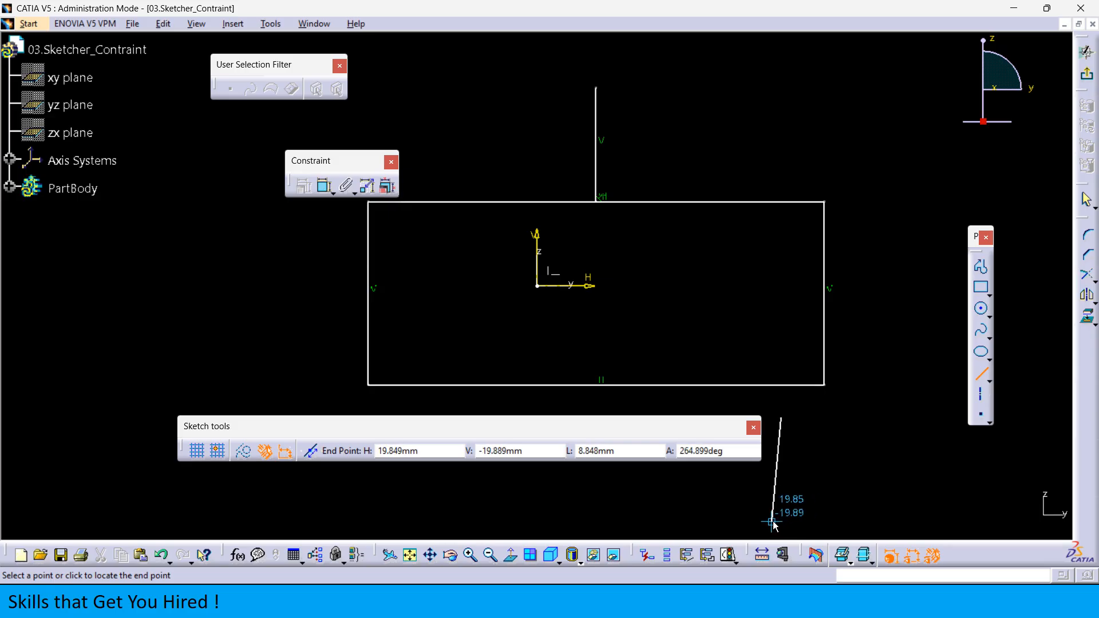
left_click(781, 525)
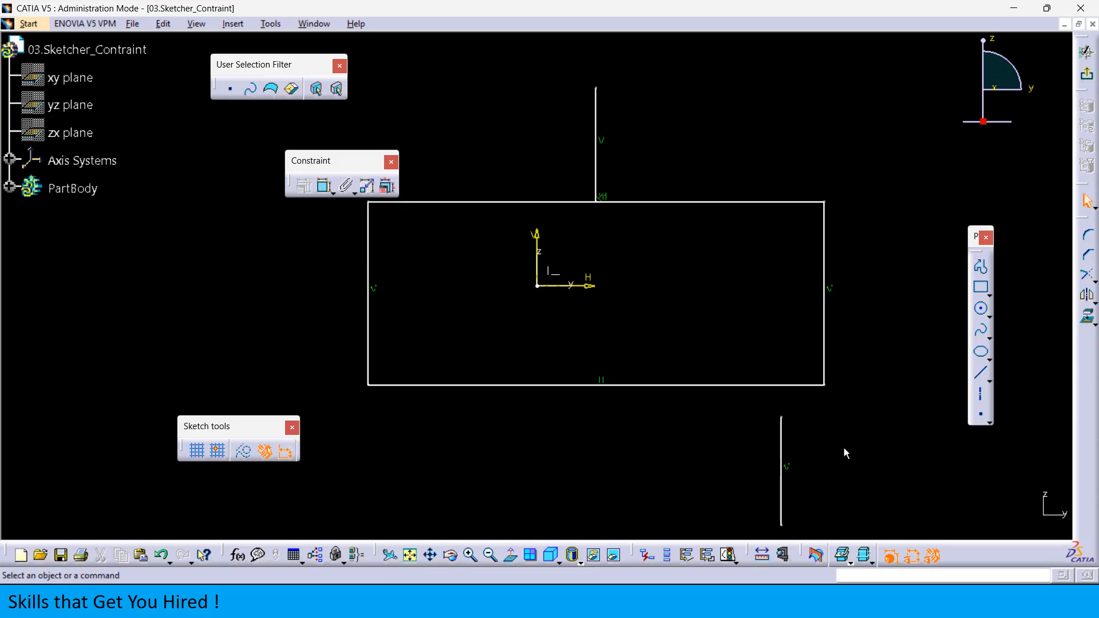
- Constrain the lower vertical line's upper endpoint to the midpoint of the rectangle's bottom edge
left_click(782, 418)
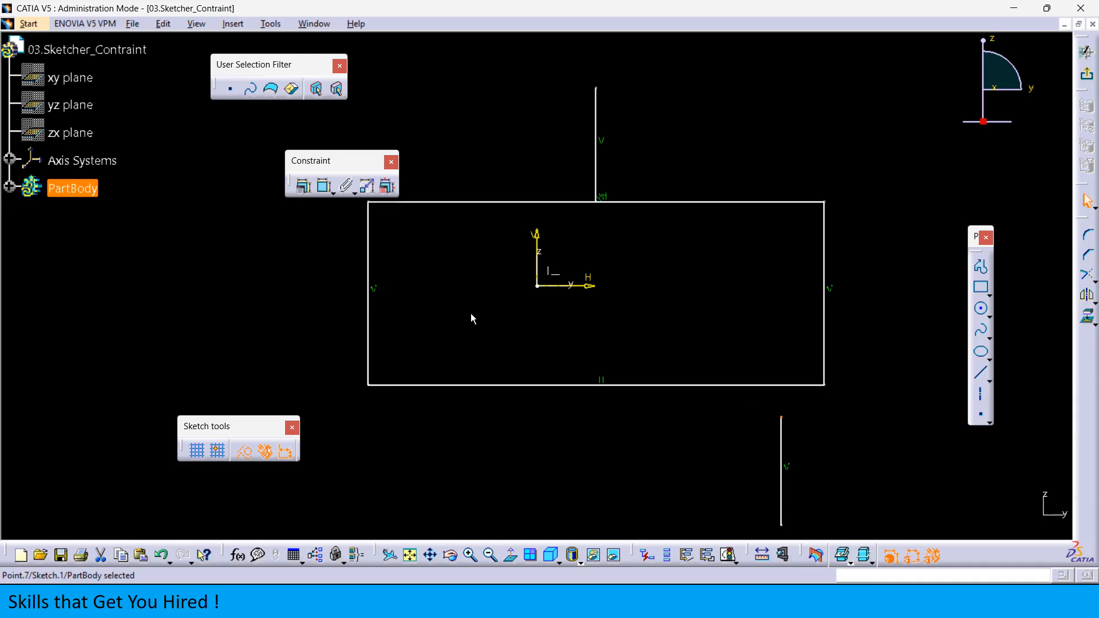
left_click(563, 384, "ctrl")
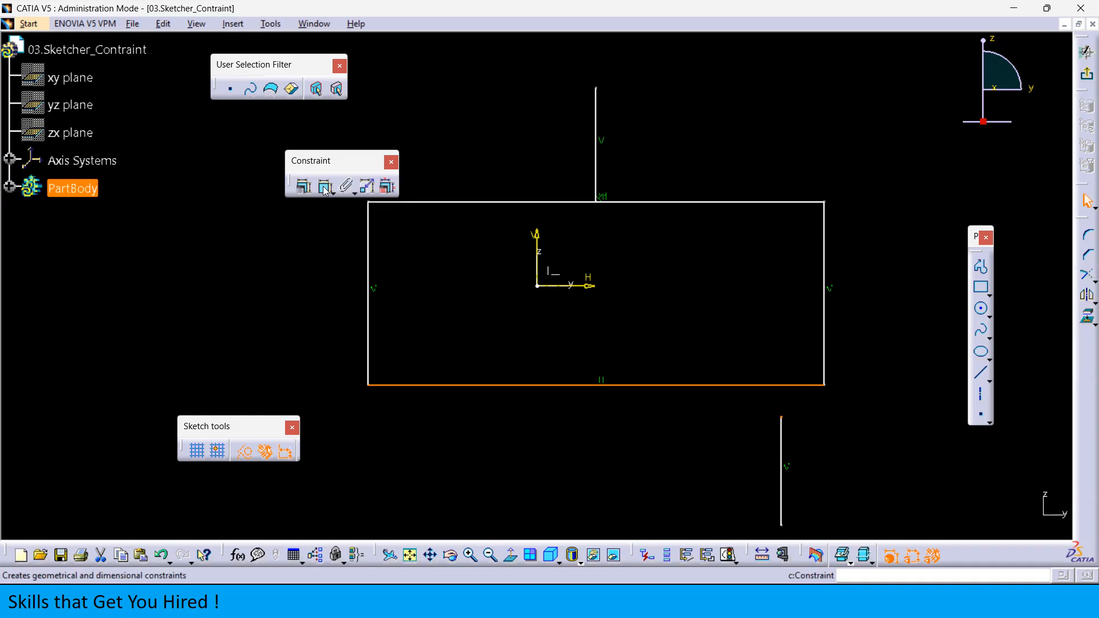
left_click(325, 187)
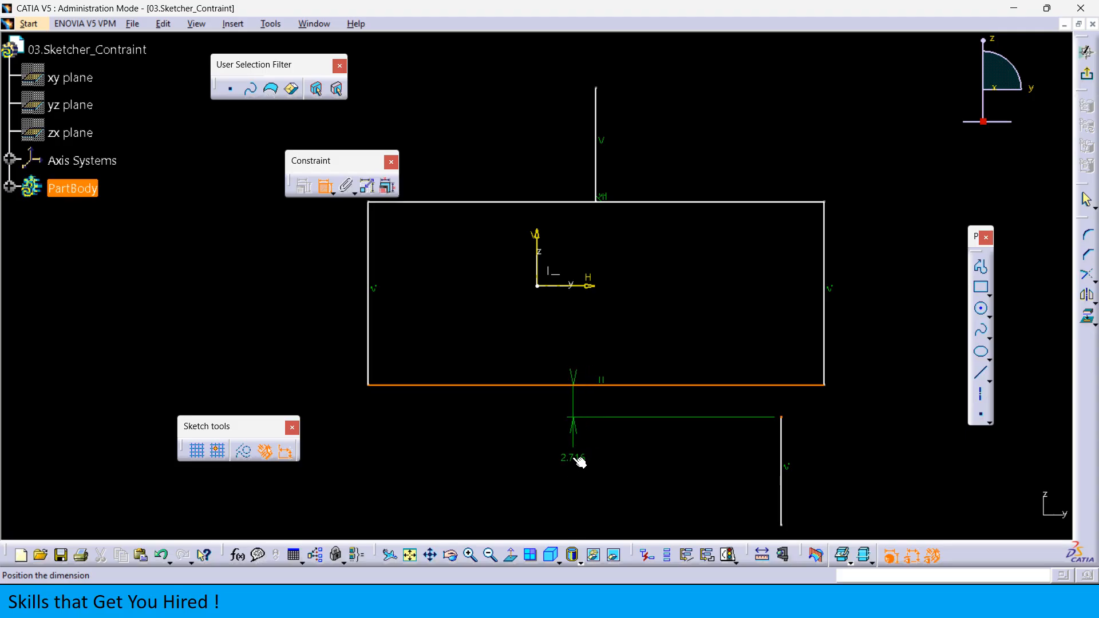
right_click(570, 451)
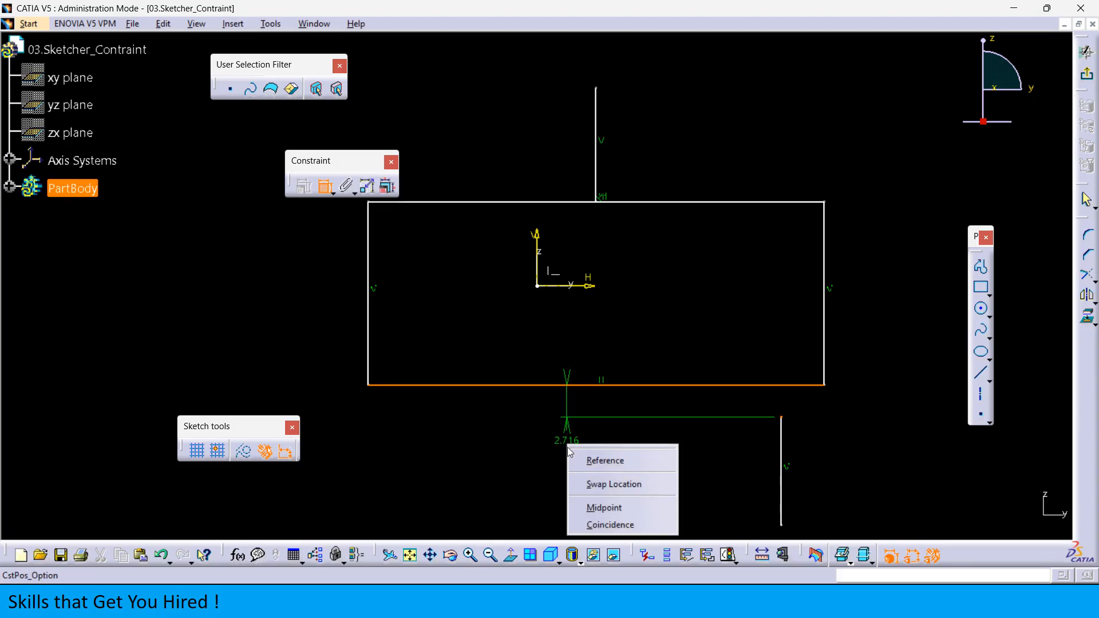
left_click(601, 509)
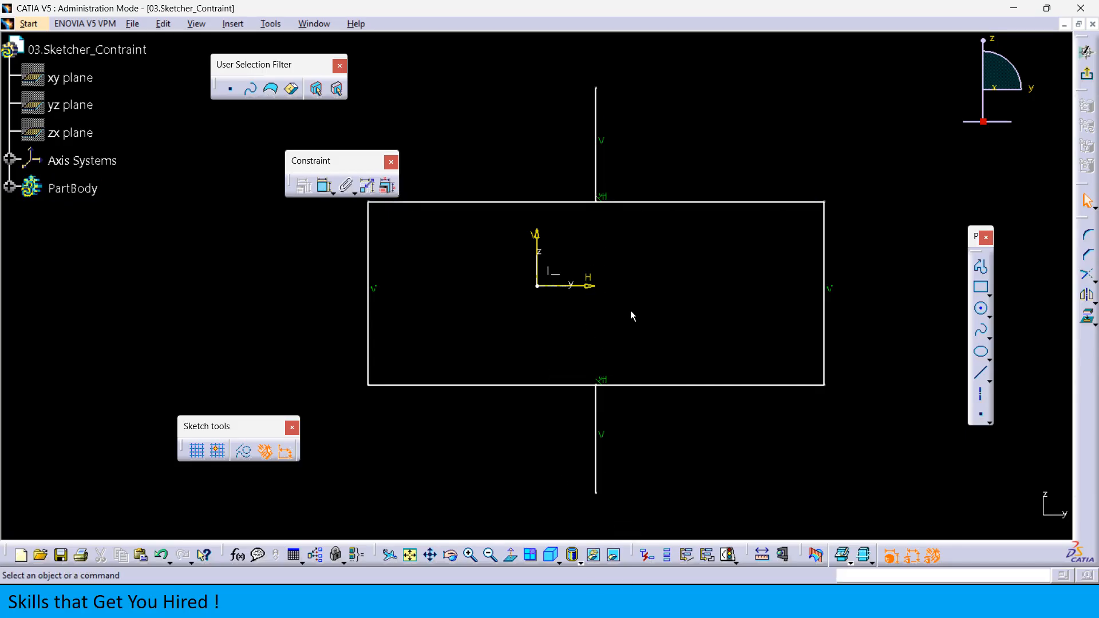
- Narrow the rectangle by moving the lower vertical line and the rectangle's right edge to the left, testing the midpoint constraints
left_click_drag(599, 410, 556, 407)
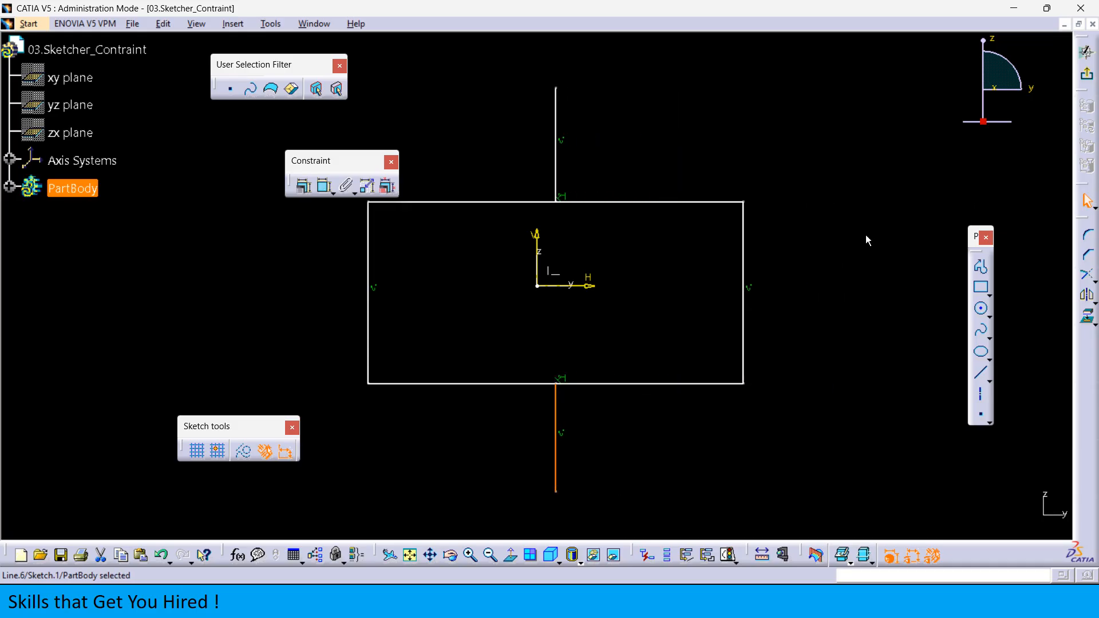
left_click_drag(743, 240, 689, 245)
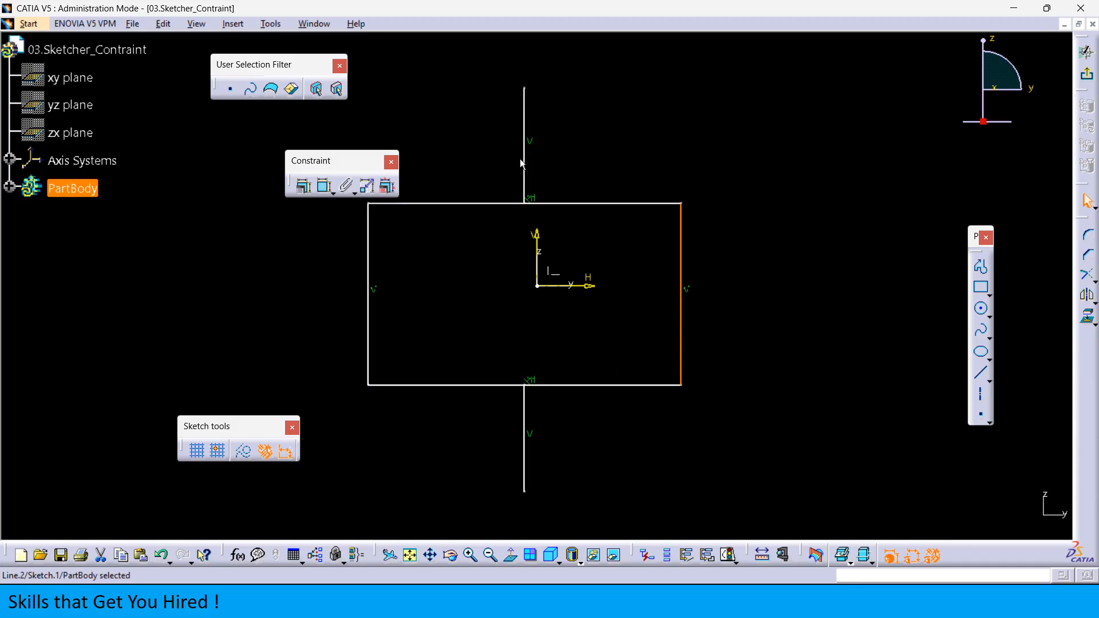
left_click(475, 276)
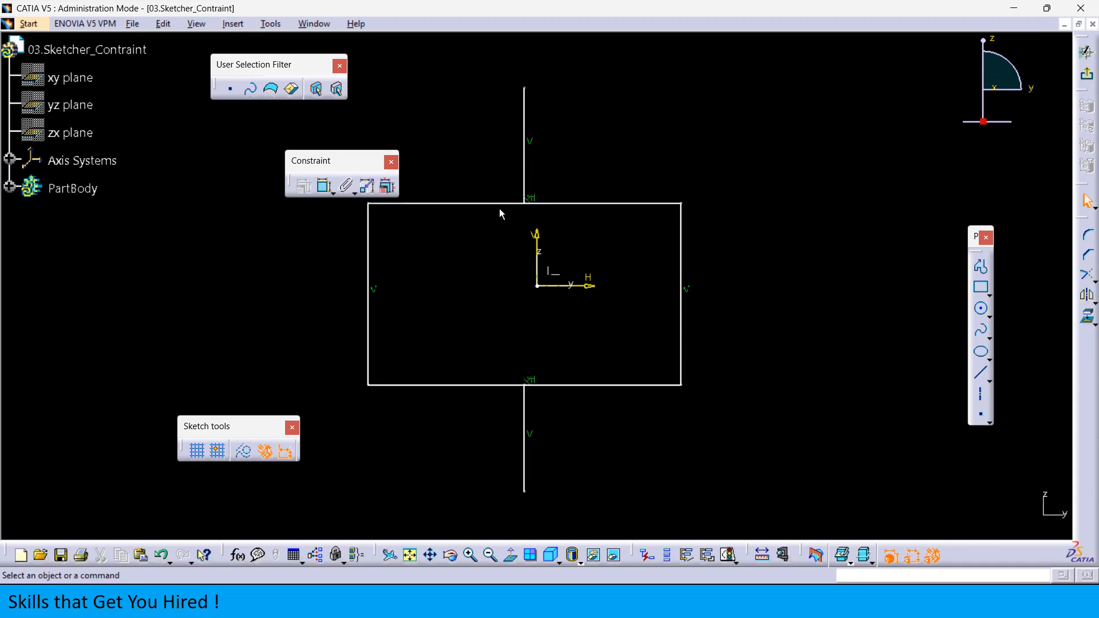
left_click(494, 205)
left_click(487, 290)
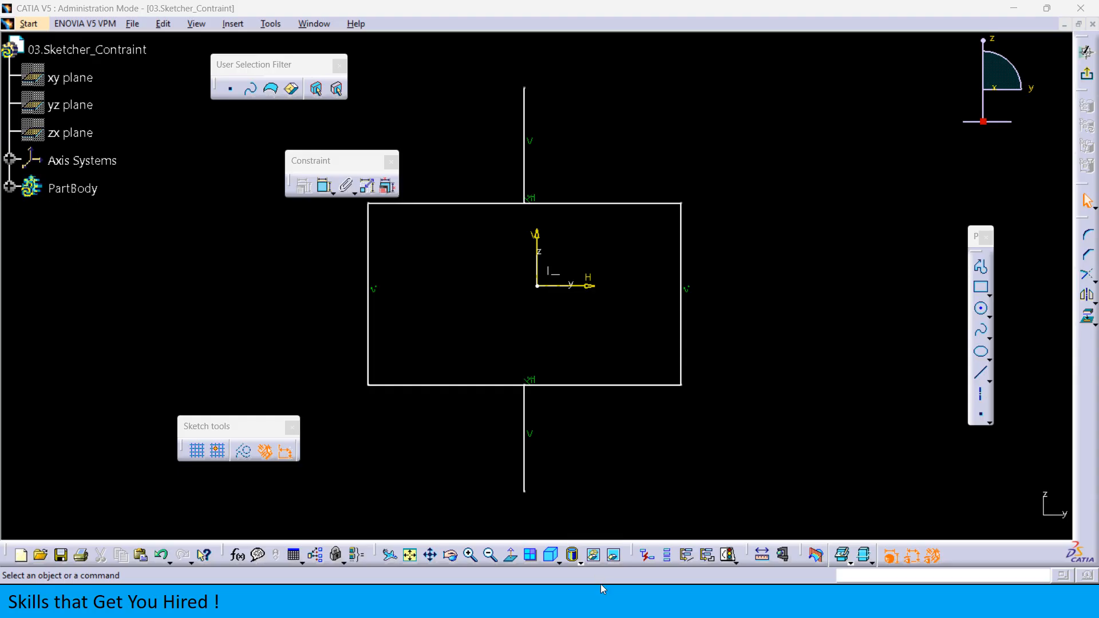
- Sketch a horizontal line above and to the right of the rectangle, and extend its left endpoint leftward past the upper vertical line
left_click(728, 359)
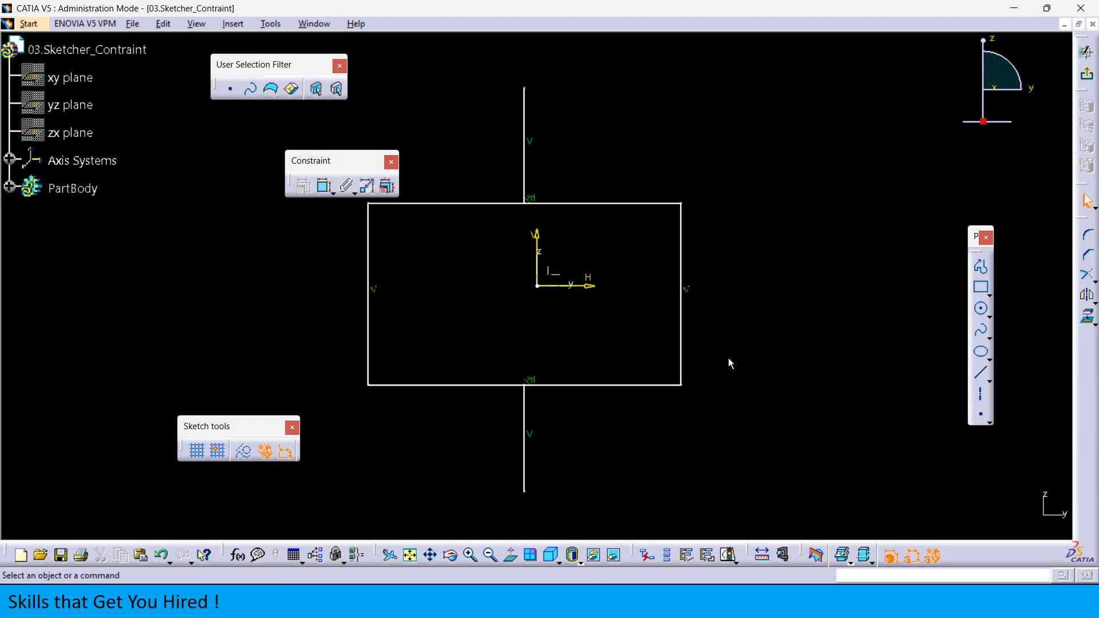
middle_click(751, 362)
mouse_move(739, 355)
middle_mouse_down()
mouse_move(726, 321)
mouse_move(763, 331)
middle_mouse_up()
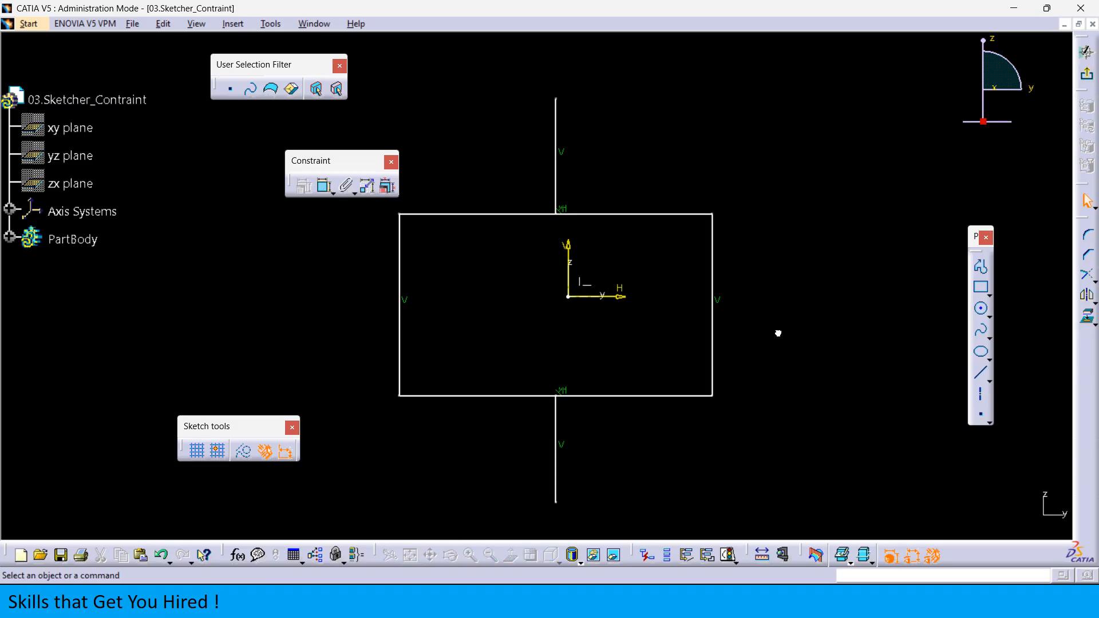
left_click(982, 373)
mouse_move(562, 210)
middle_mouse_down("shift")
mouse_move(562, 260)
mouse_move(558, 227)
mouse_move(621, 472)
middle_mouse_up("shift")
mouse_move(617, 196)
middle_mouse_down()
mouse_move(619, 223)
mouse_move(579, 179)
mouse_move(518, 243)
middle_mouse_up()
scroll(623, 179, "up", 1)
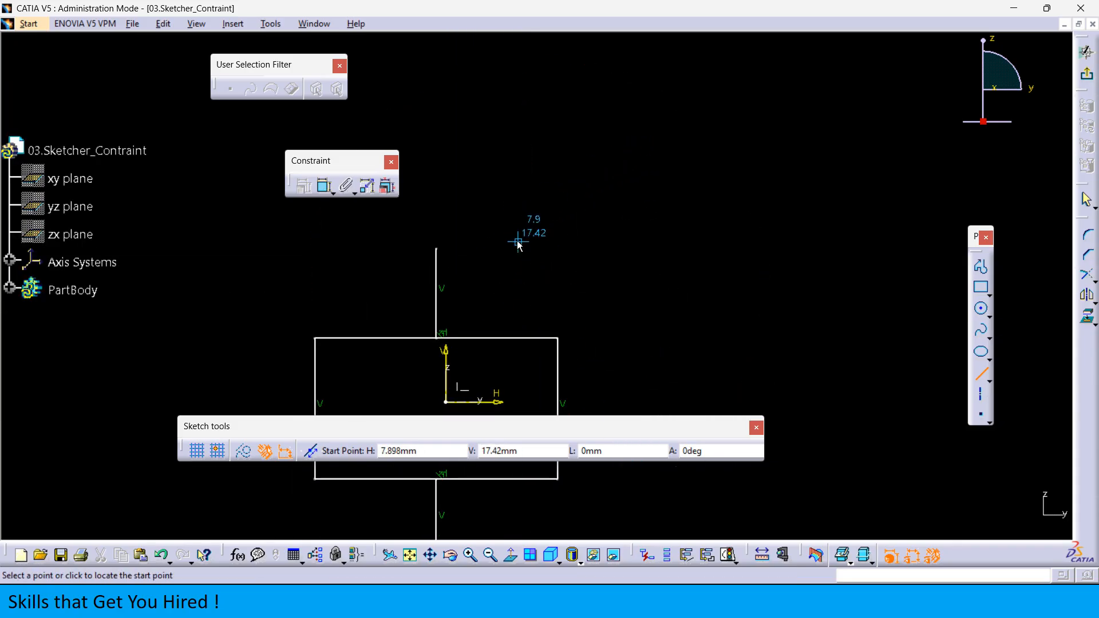
left_click(496, 205)
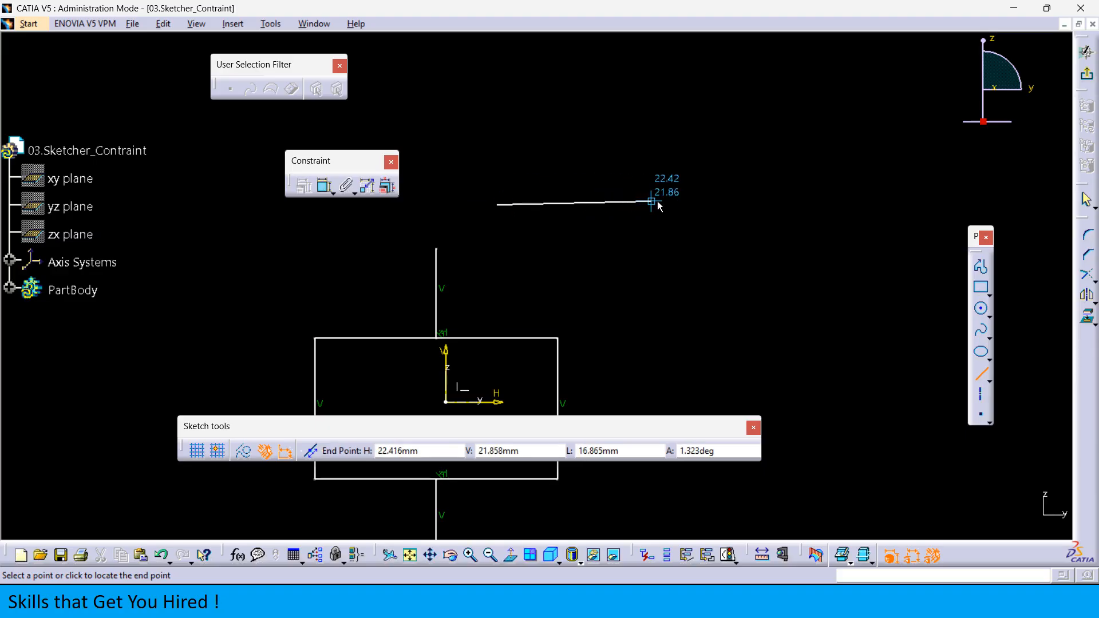
left_click(716, 205)
mouse_move(638, 295)
middle_mouse_down()
mouse_move(716, 277)
mouse_move(722, 290)
middle_mouse_up()
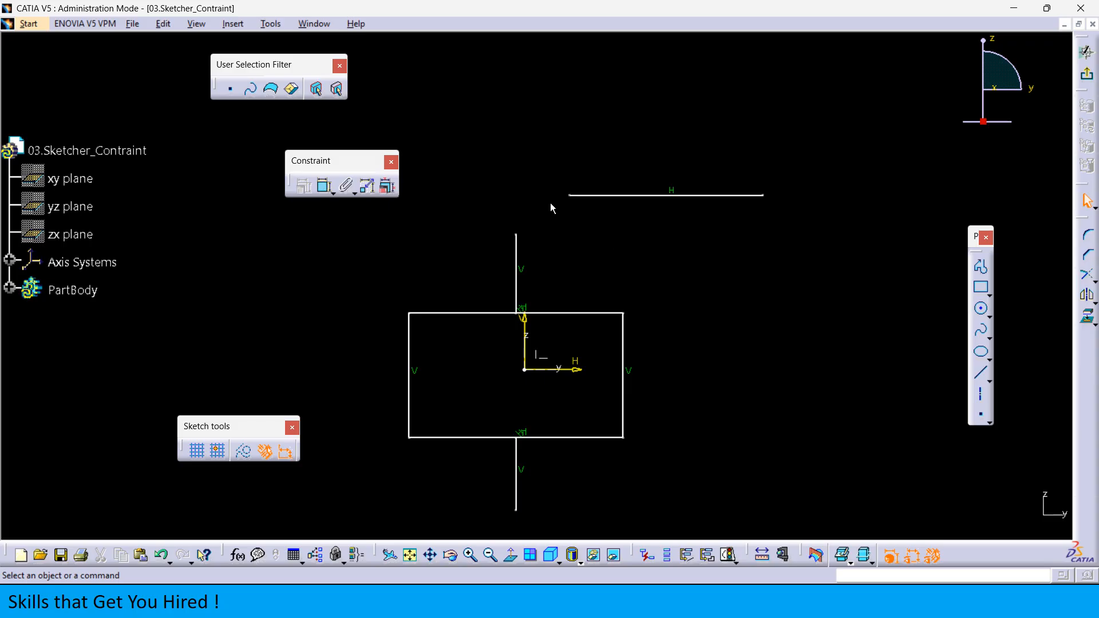
left_click_drag(570, 195, 461, 201)
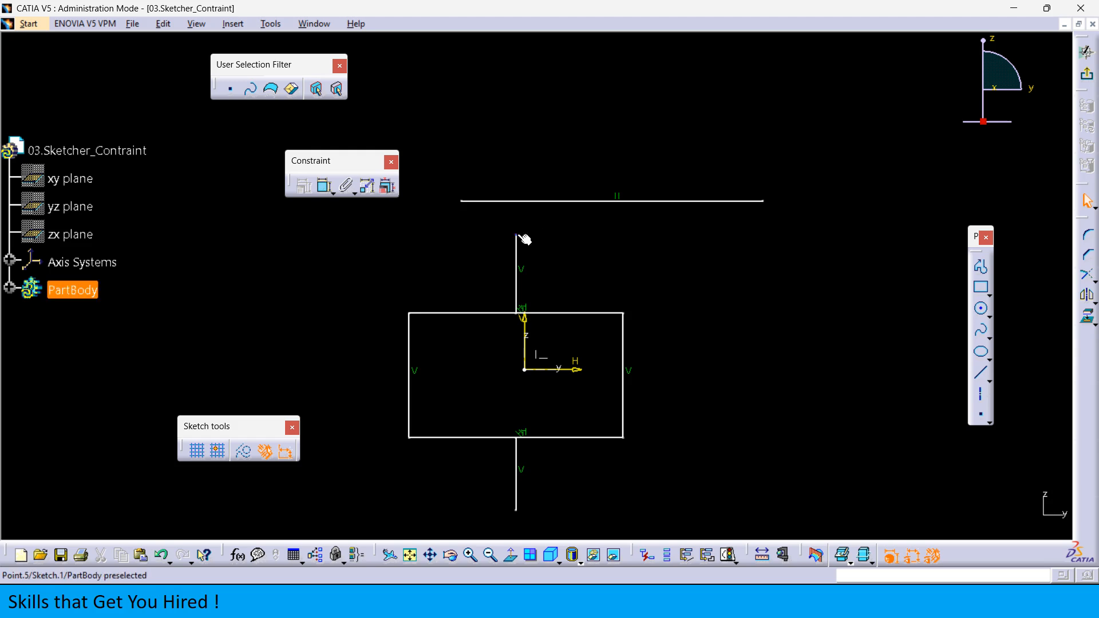
left_click(462, 202)
left_click(763, 200, "ctrl")
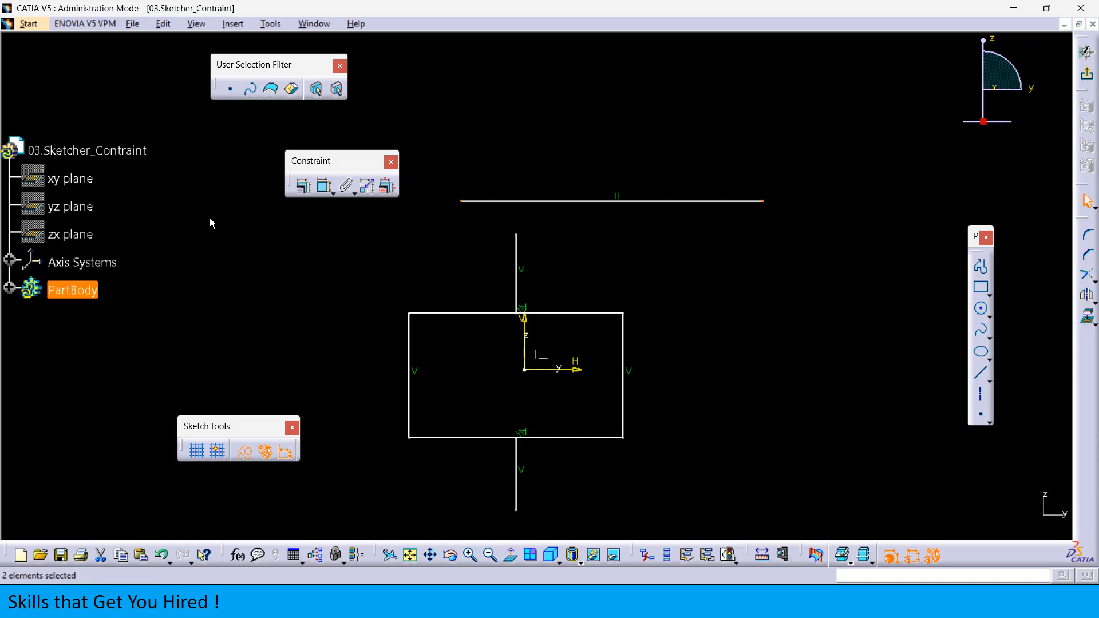
left_click(301, 192)
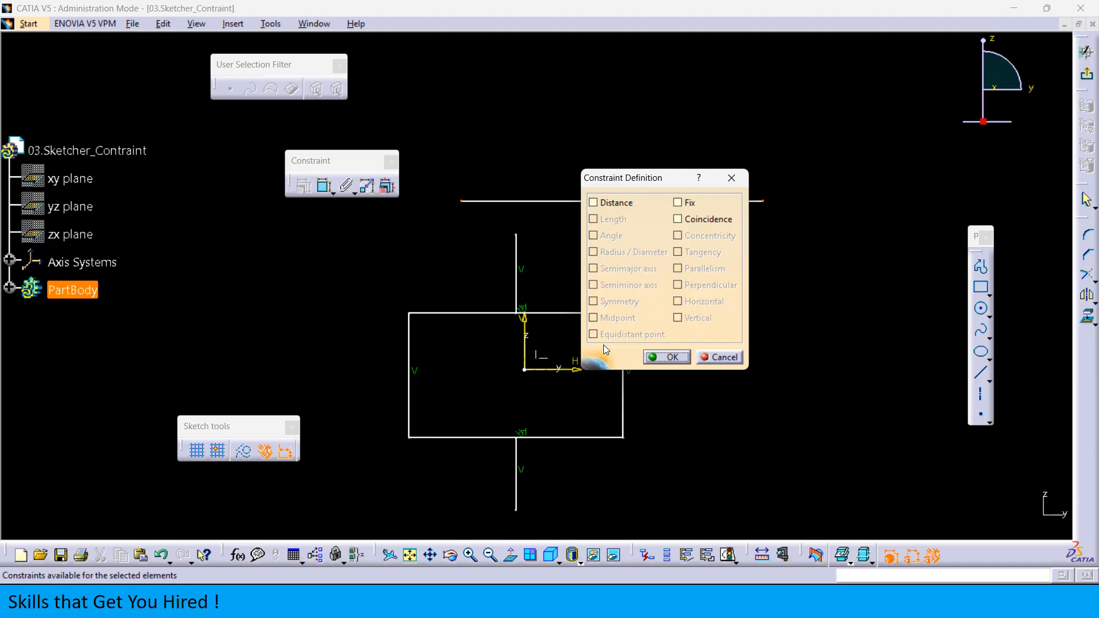
left_click(724, 356)
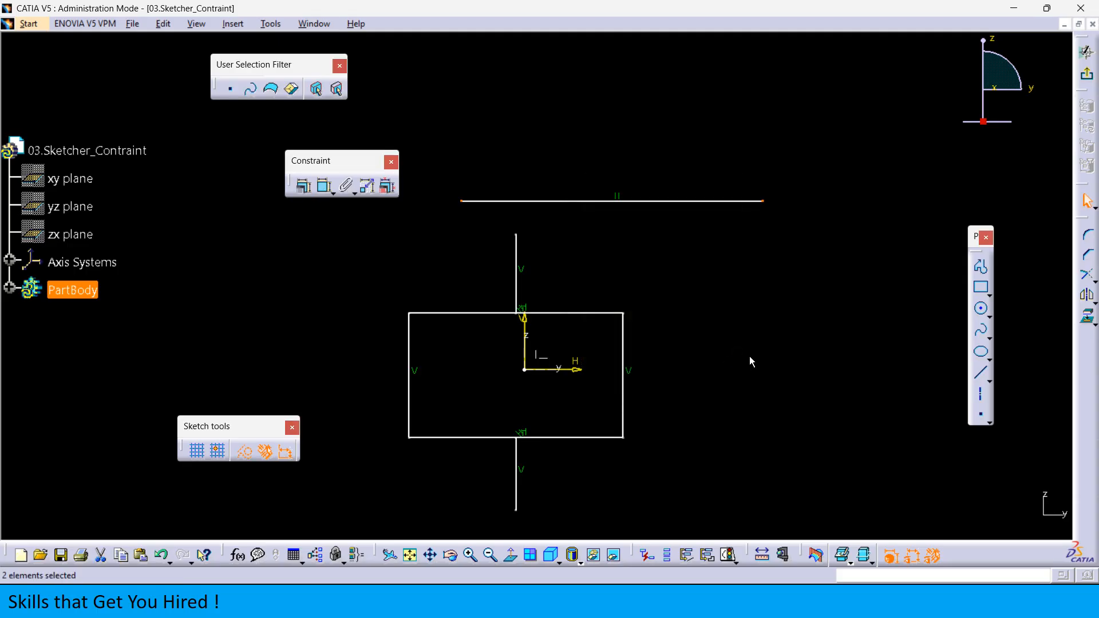
left_click(751, 361)
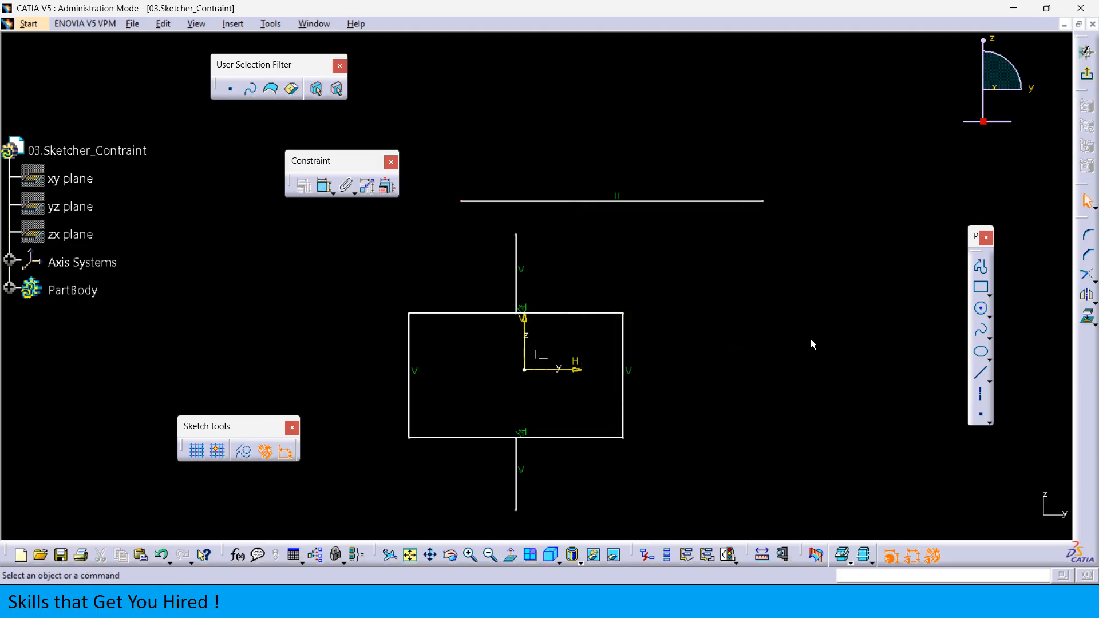
- Place three separate points on the horizontal line above the rectangle, each coincident with the line
left_click(981, 414)
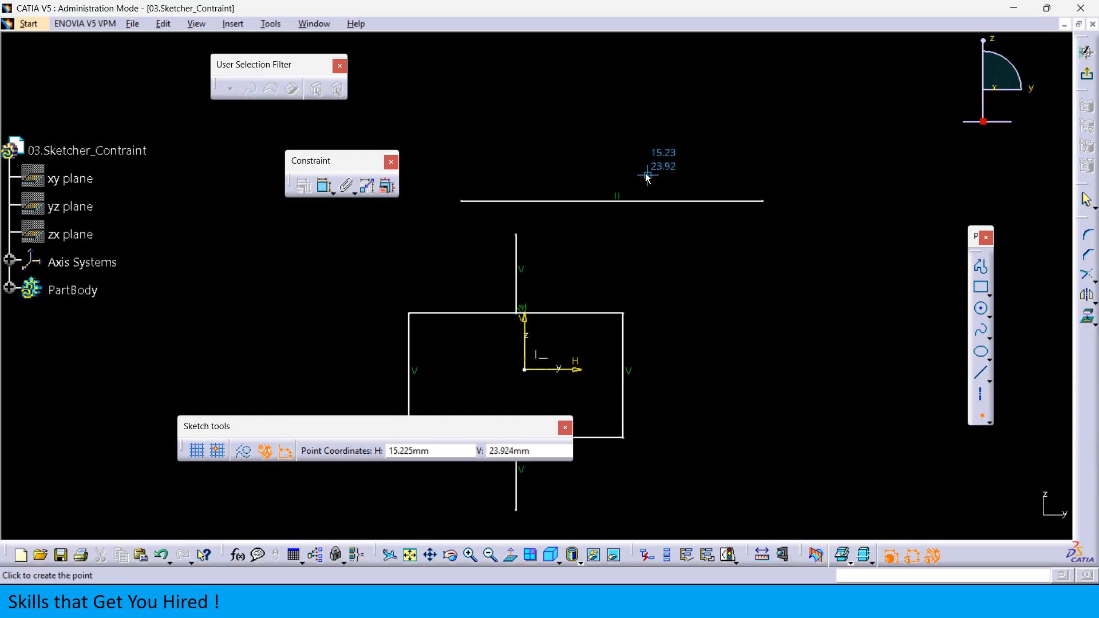
left_click(704, 201)
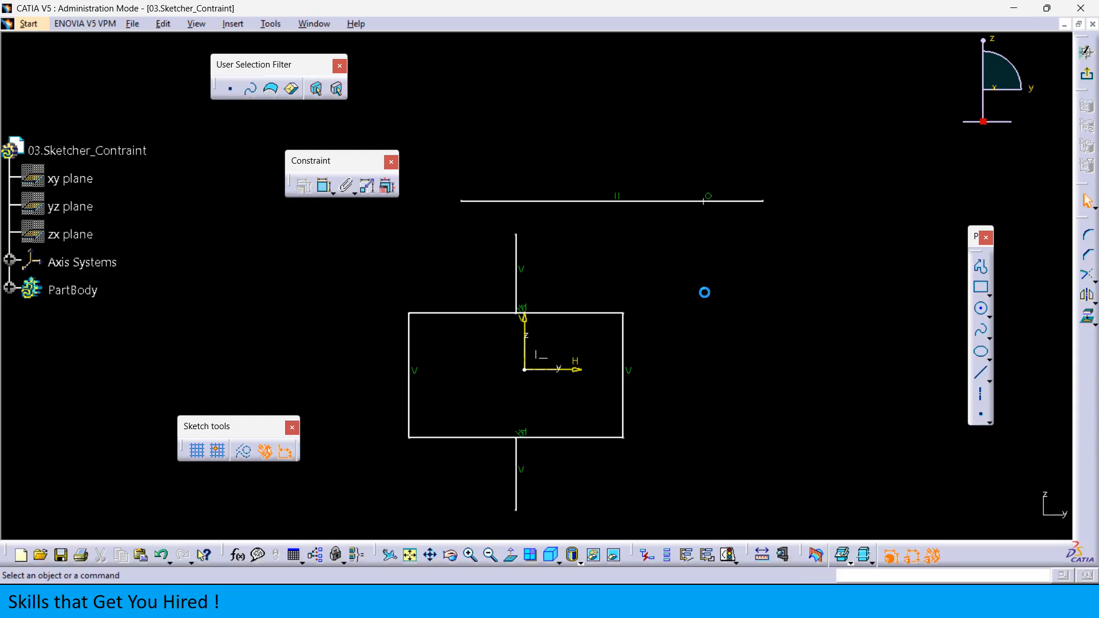
left_click(981, 414)
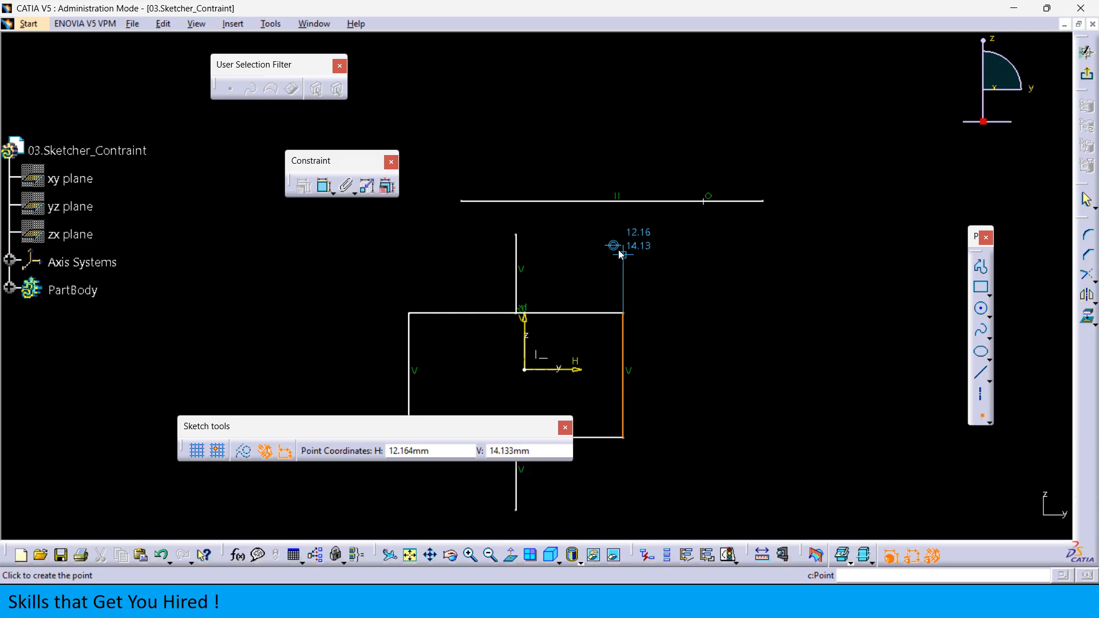
left_click(636, 201)
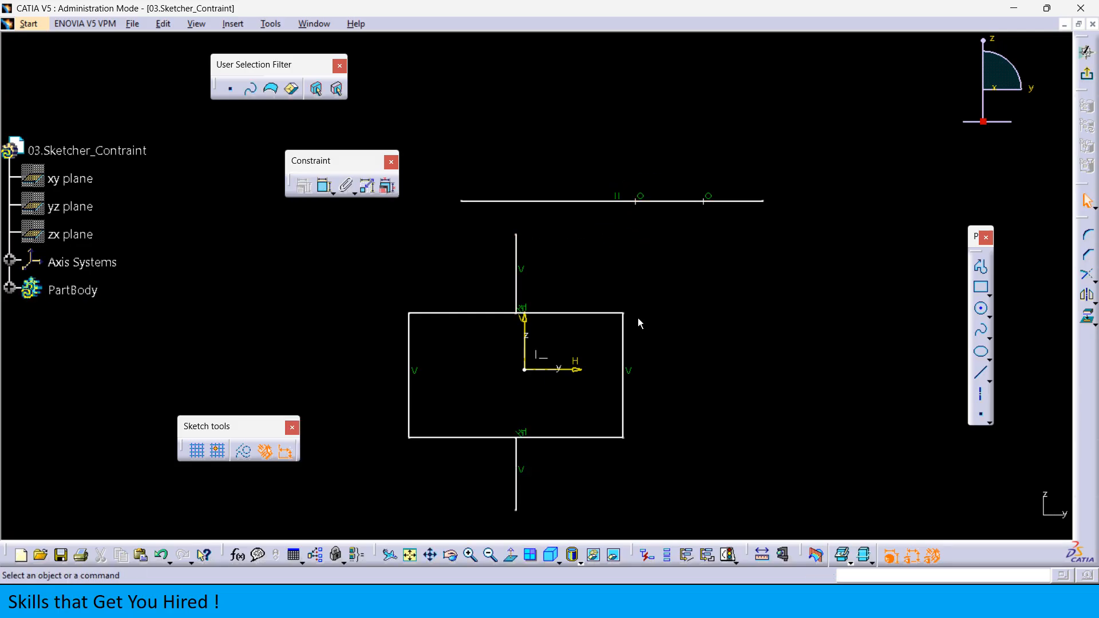
left_click(982, 414)
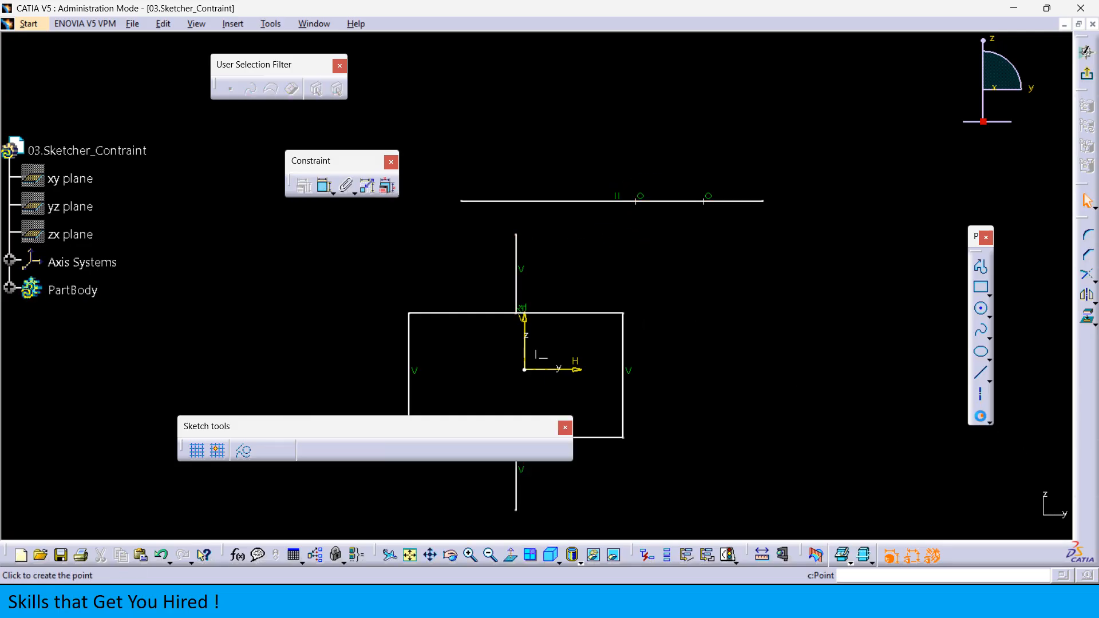
left_click(564, 201)
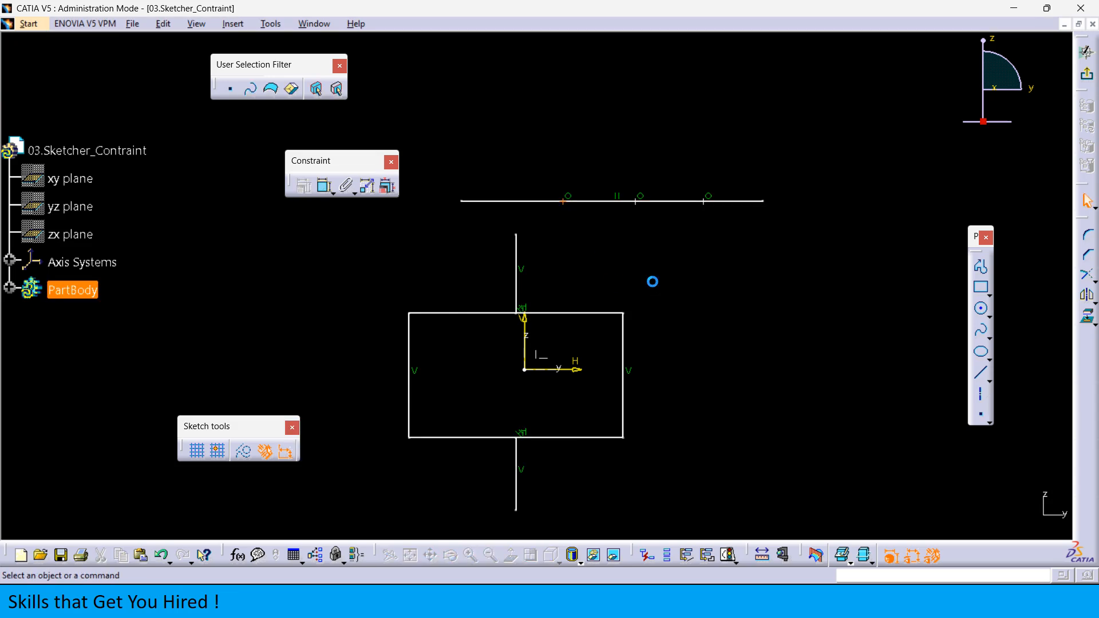
- Apply an Equidistant point constraint to the three points on the horizontal line
left_click(564, 201)
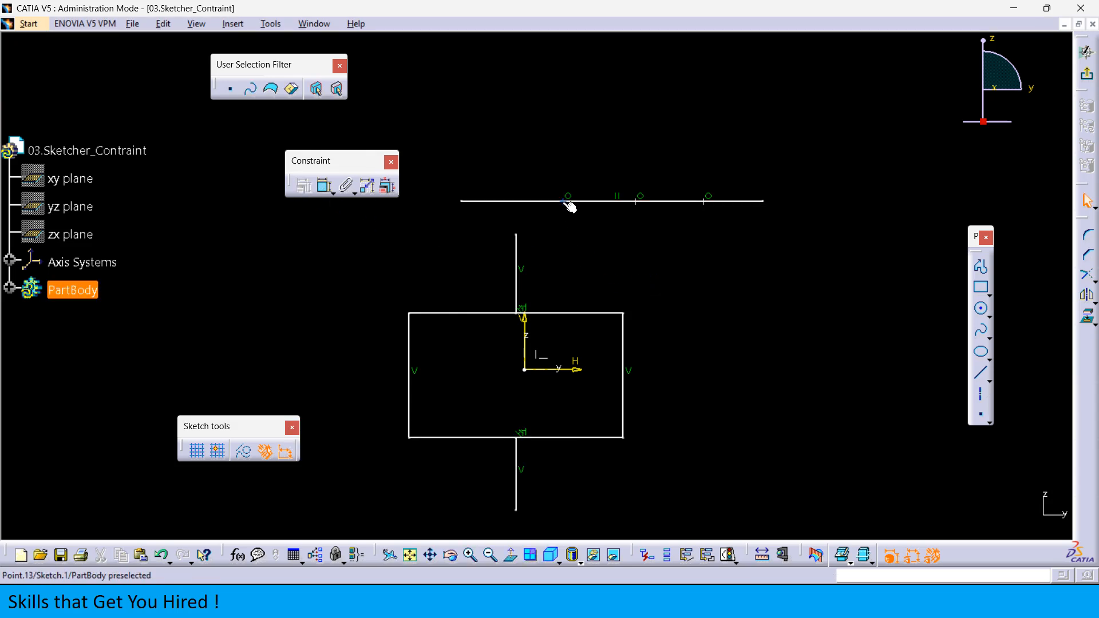
left_click(636, 201, "ctrl")
left_click(705, 201, "ctrl")
left_click(311, 191)
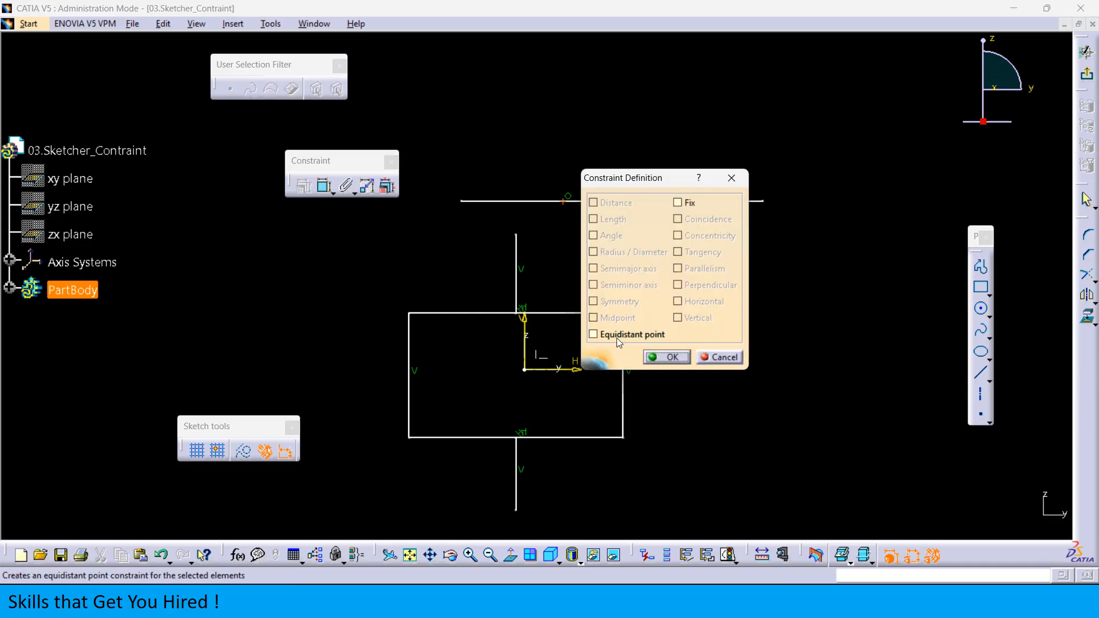
left_click(622, 335)
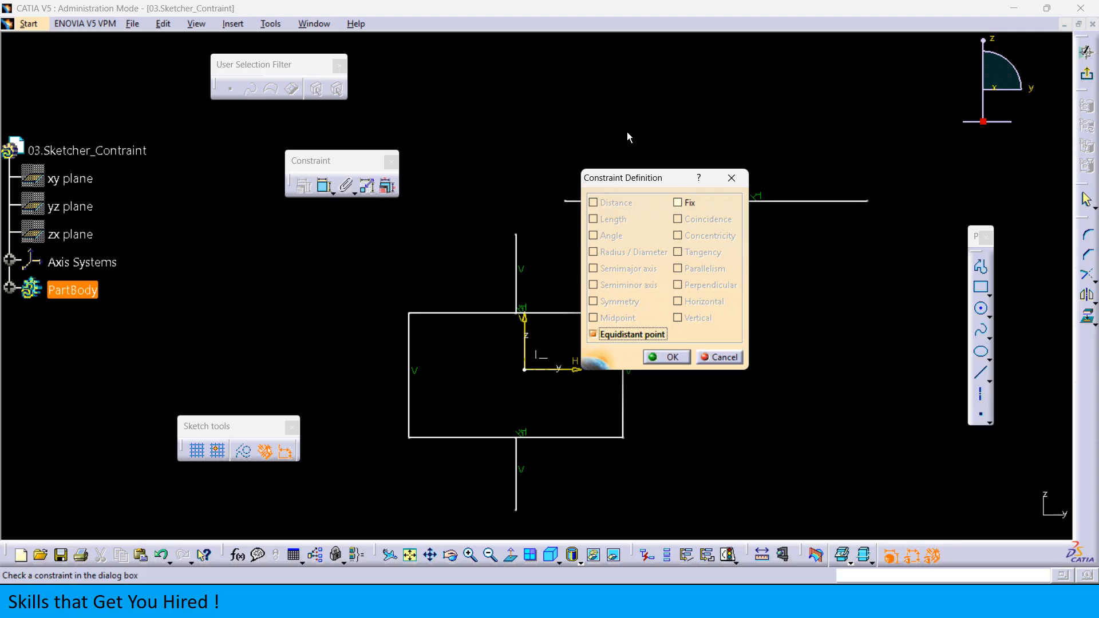
left_click_drag(609, 183, 347, 203)
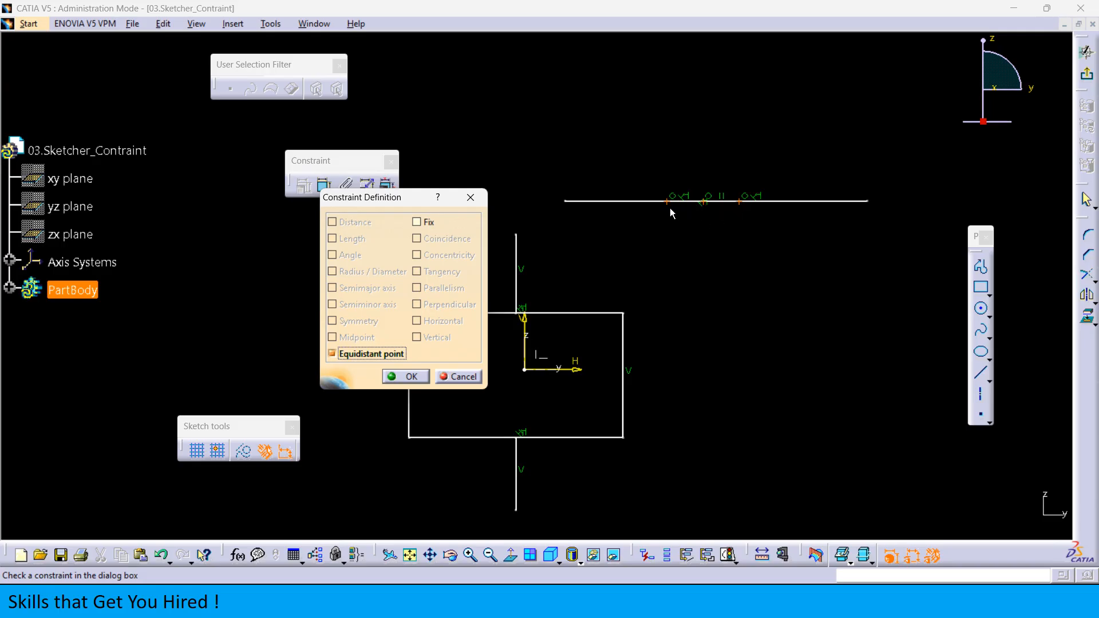
left_click(399, 379)
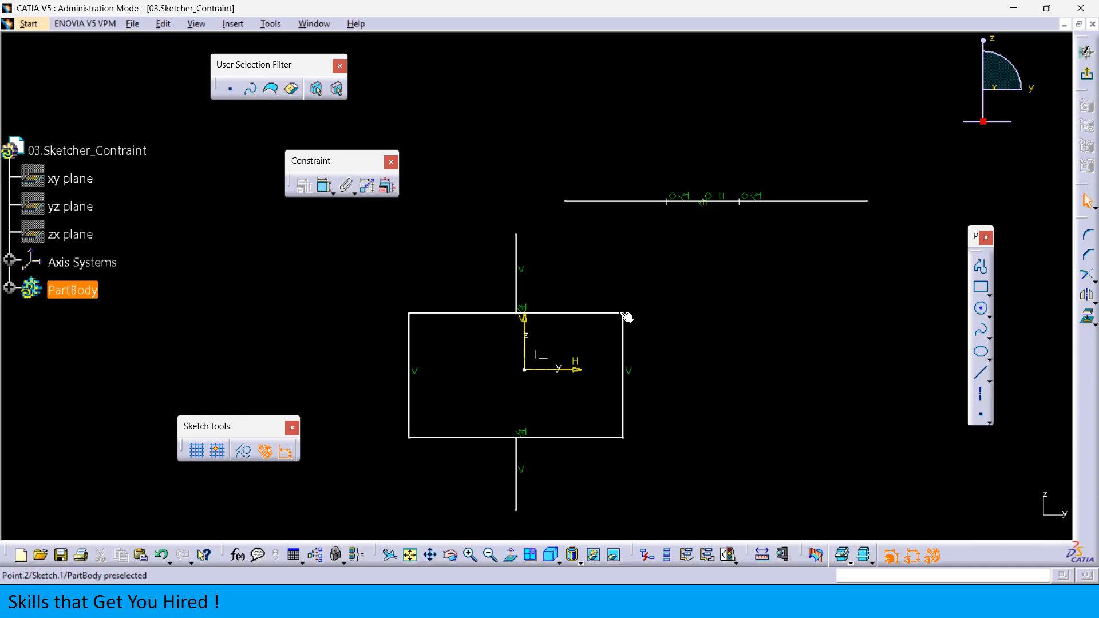
- Place three points on the rectangle's right edge: two in its upper half and one near its lower corner
left_click(981, 415)
left_click(623, 326)
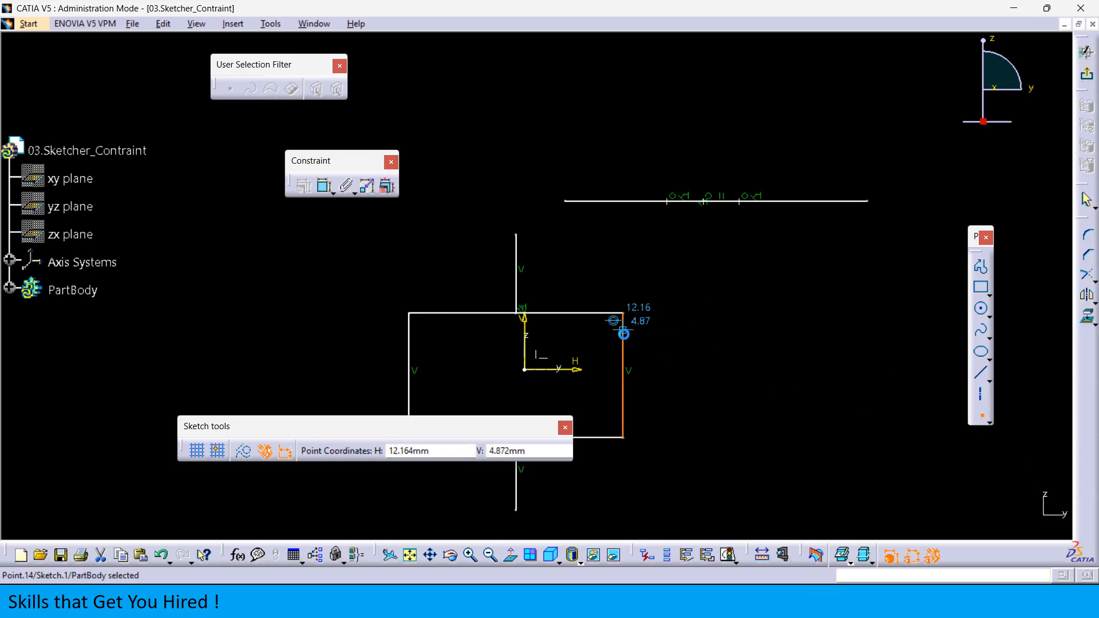
left_click(981, 414)
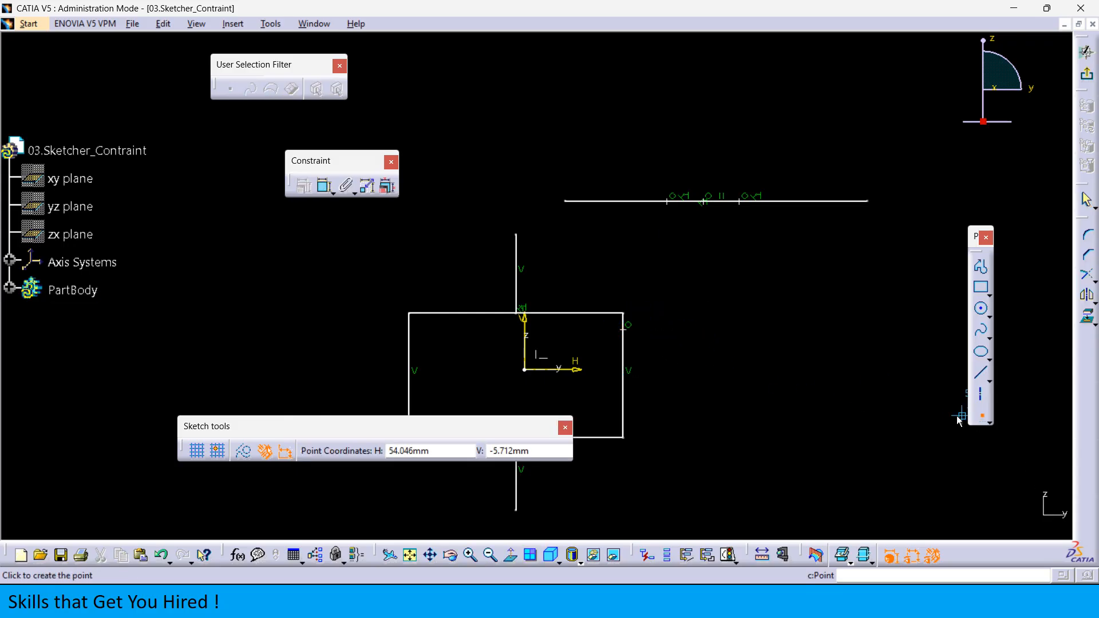
left_click(625, 352)
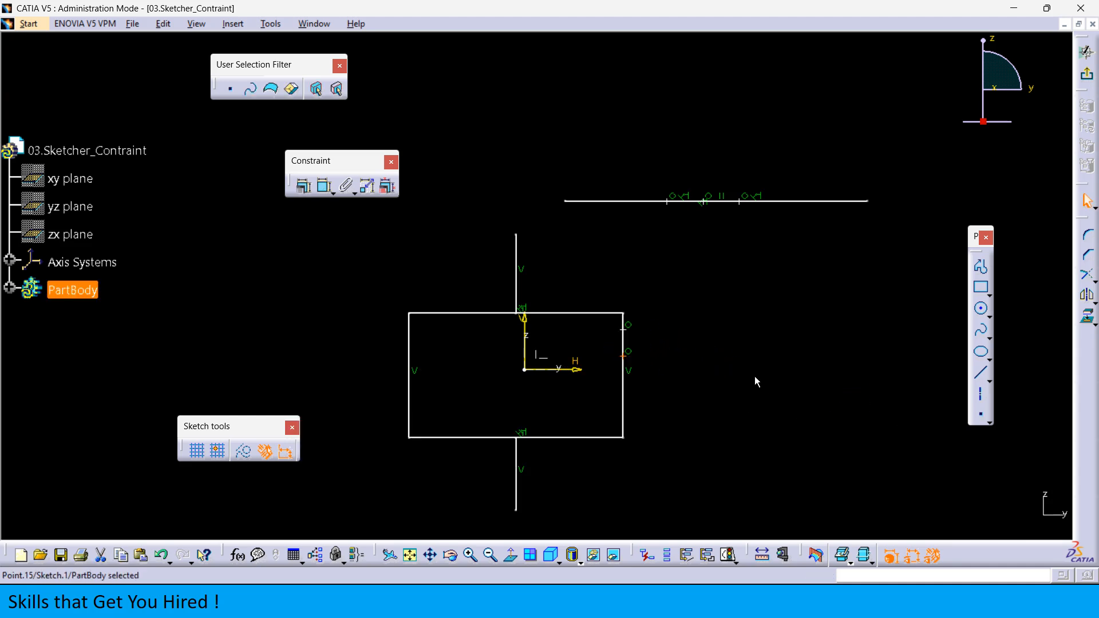
left_click(982, 417)
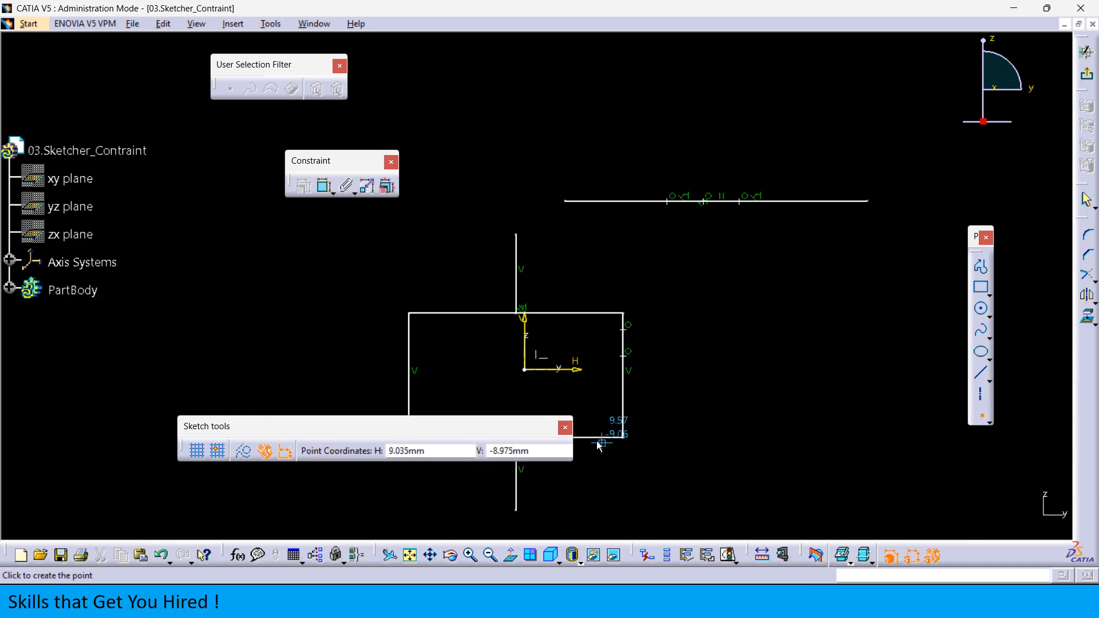
left_click(624, 415)
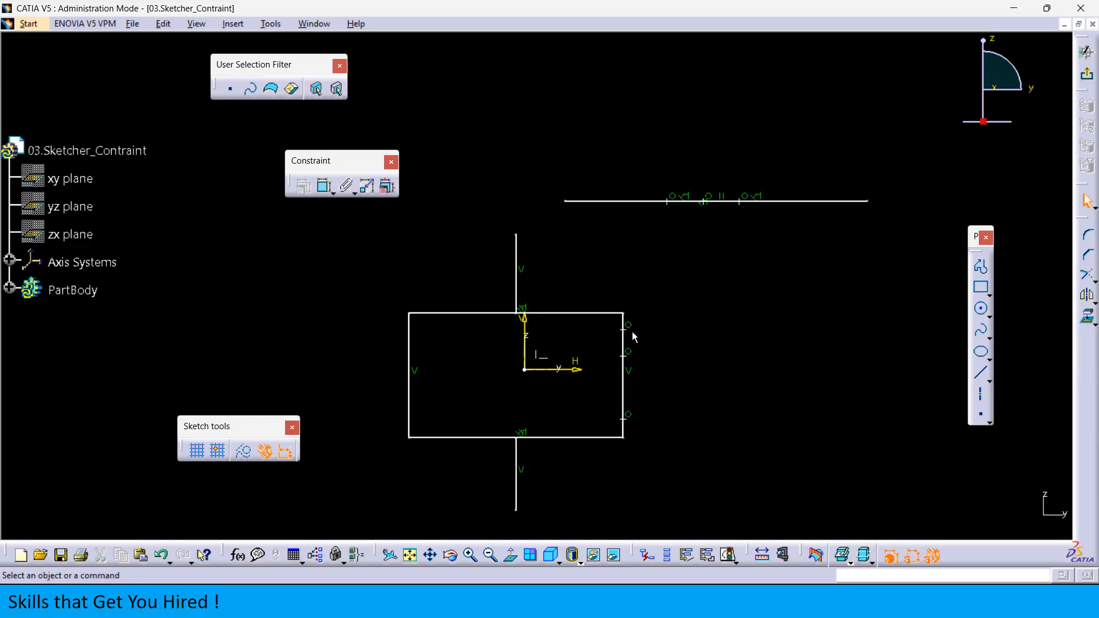
left_click(626, 419)
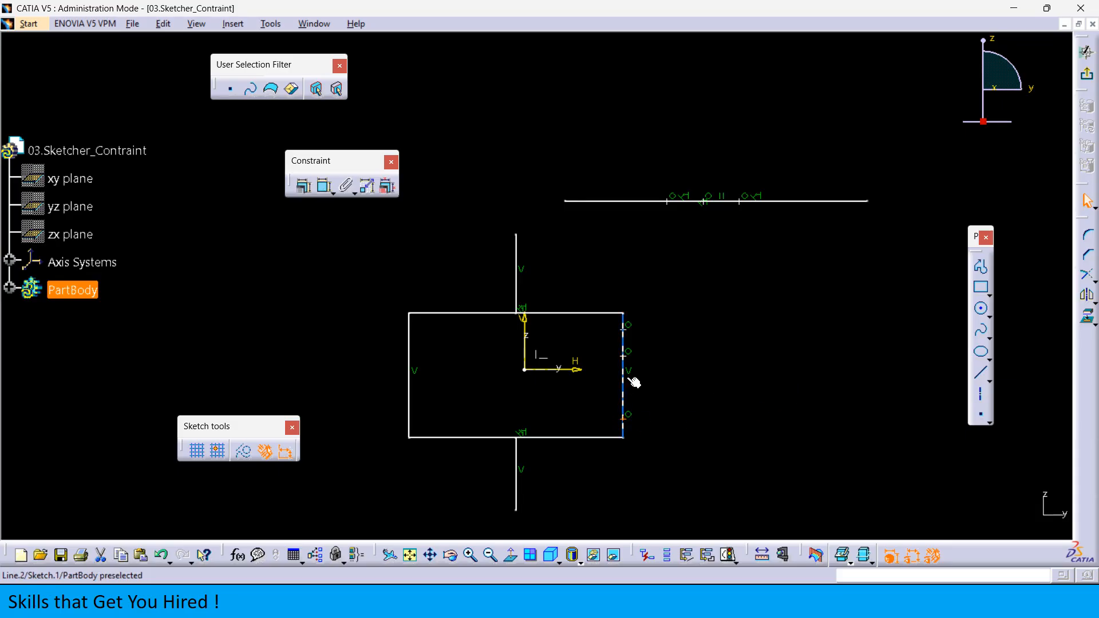
left_click(626, 354, "ctrl")
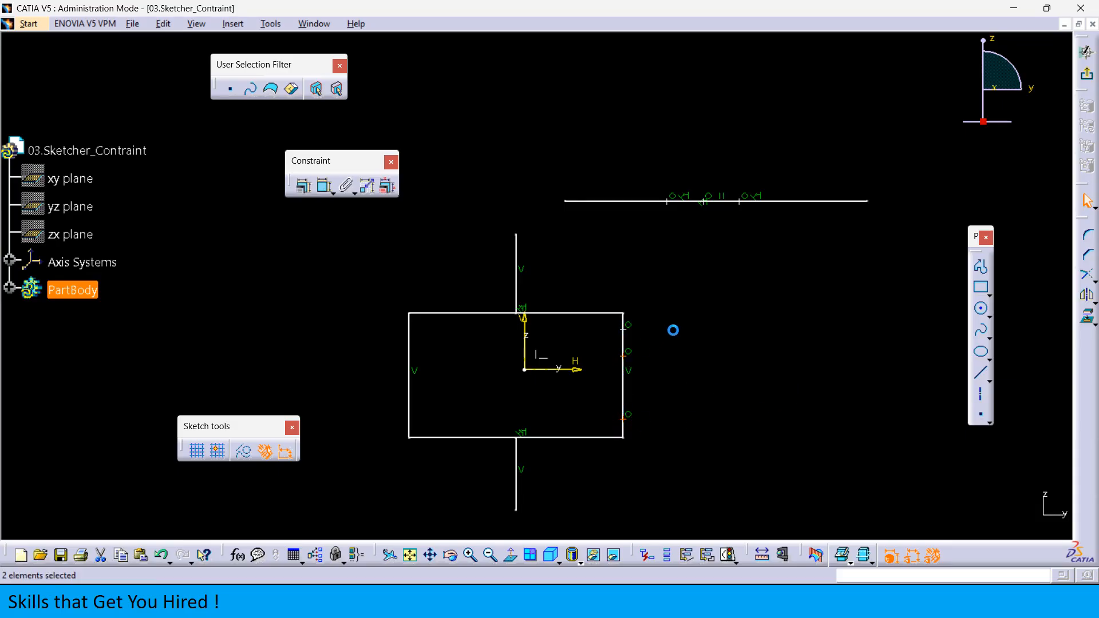
left_click(630, 331, "ctrl")
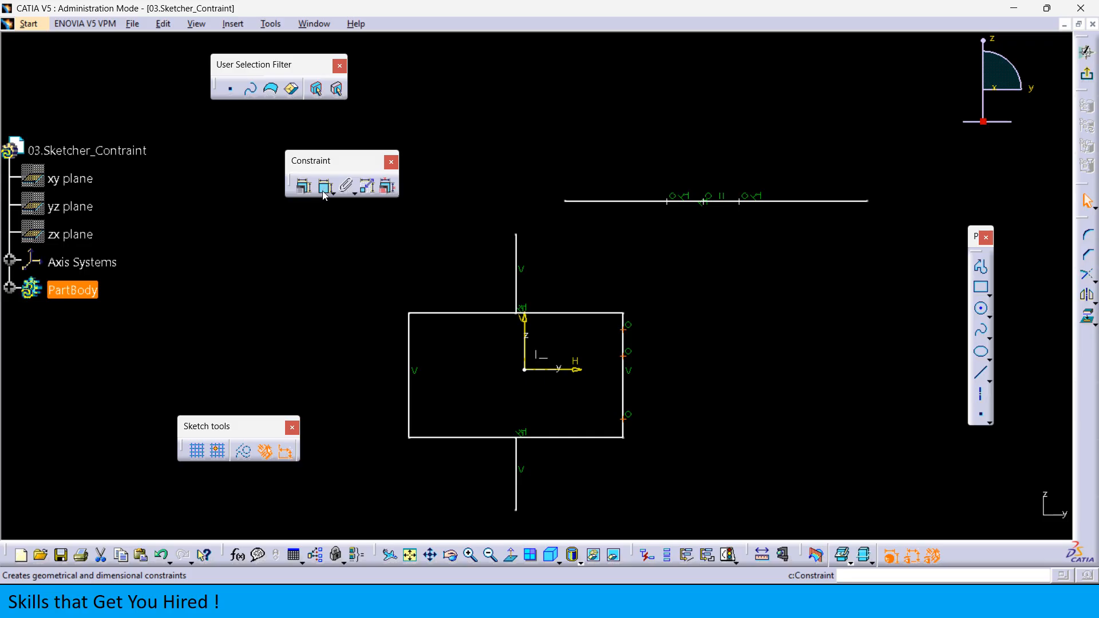
left_click(694, 344)
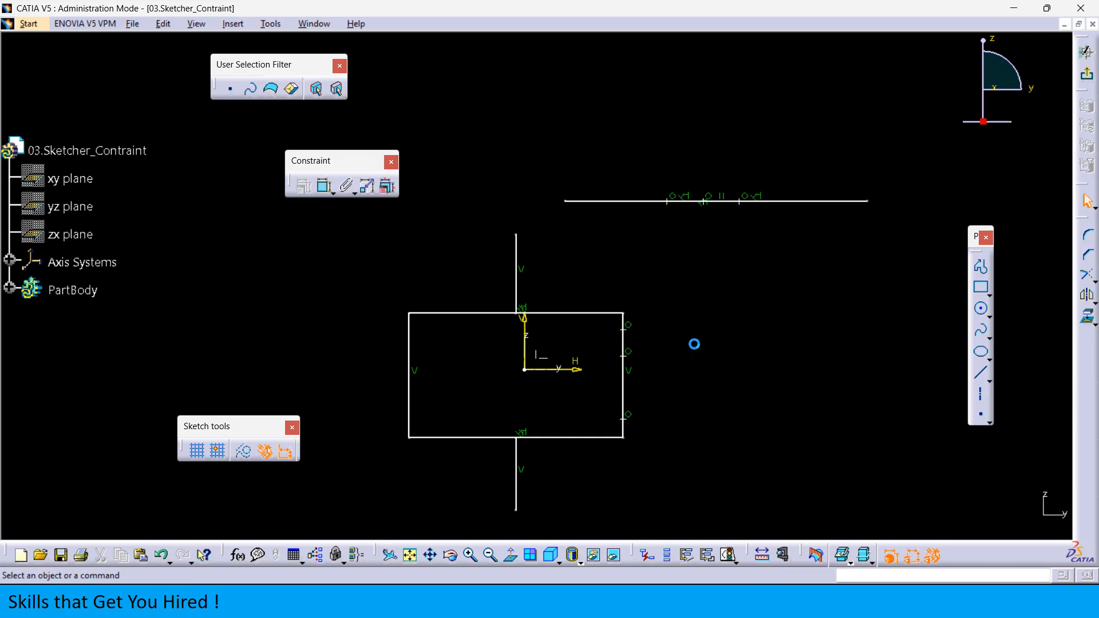
left_click(325, 186)
left_click(624, 337)
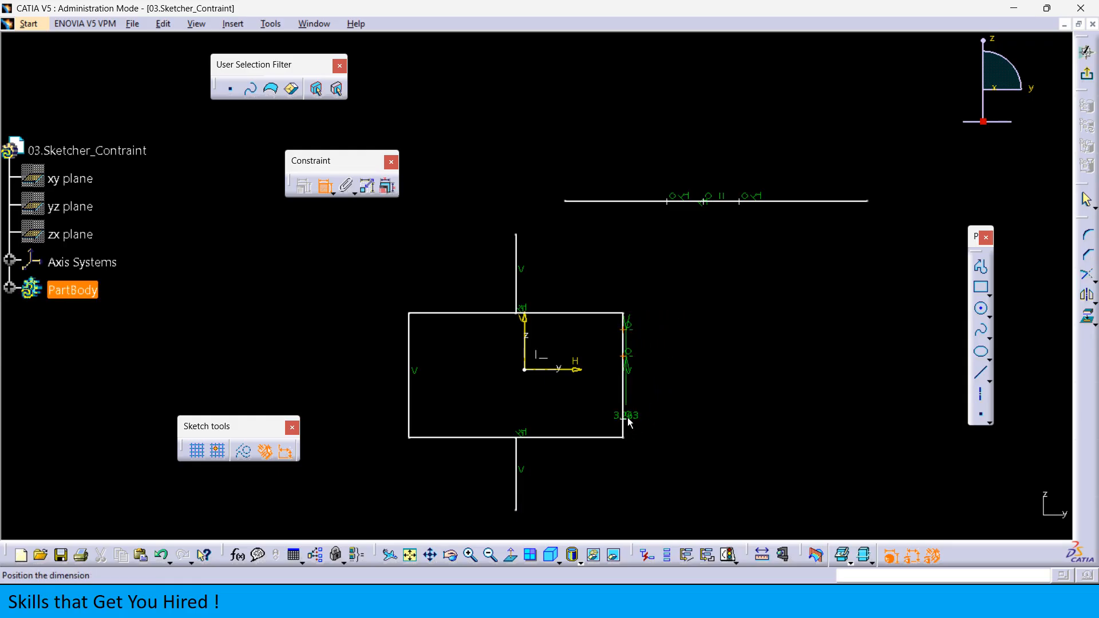
right_click(697, 378)
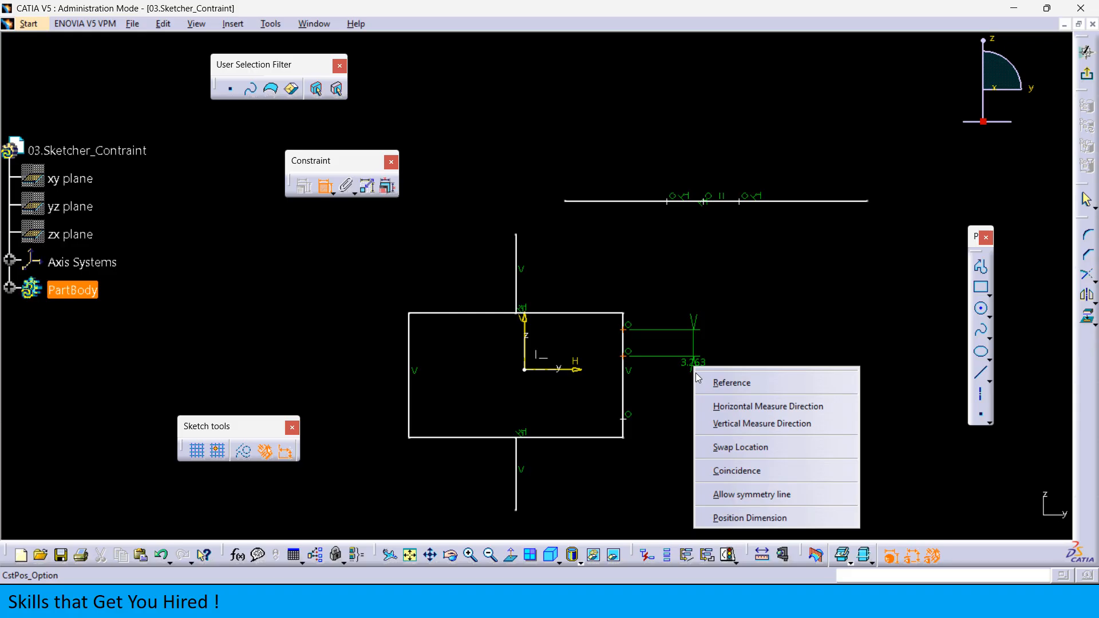
left_click(325, 192)
- Apply an Equidistant point constraint to the three points on the rectangle's right edge, and reposition the outer points within the edge
left_click(624, 332)
left_click(623, 356, "ctrl")
left_click(624, 420, "ctrl")
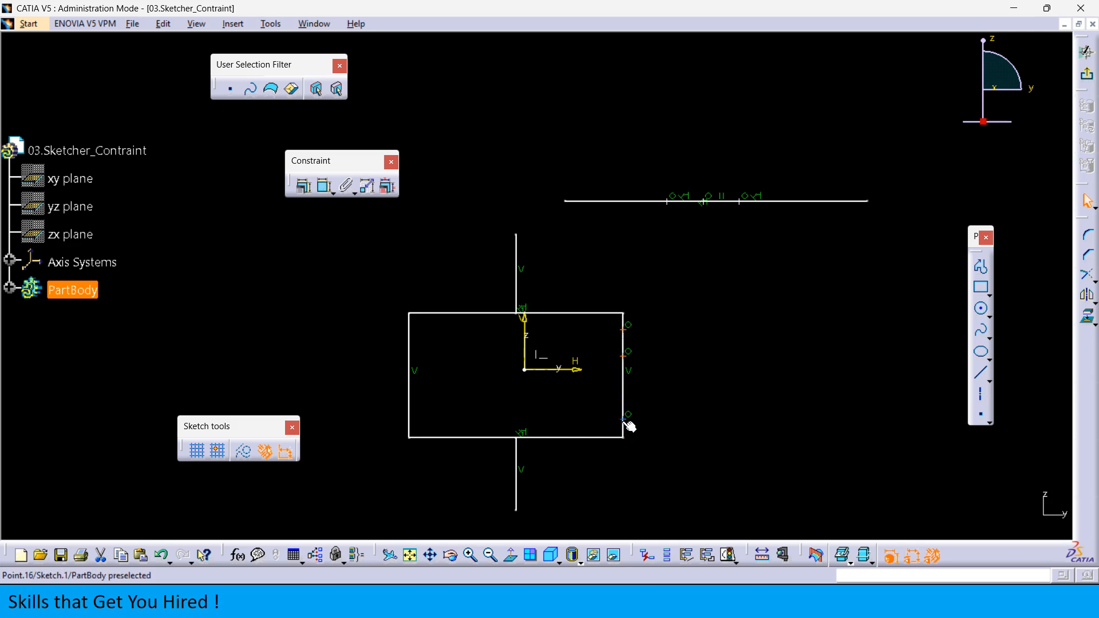
left_click(303, 190)
left_click(348, 357)
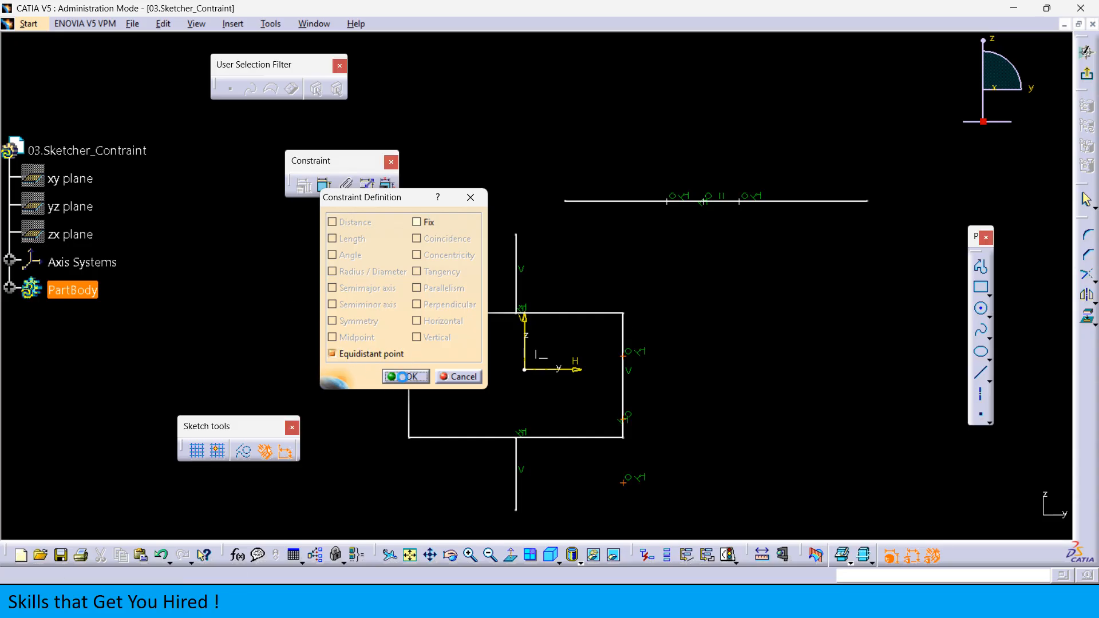
left_click(404, 377)
left_click_drag(623, 357, 613, 332)
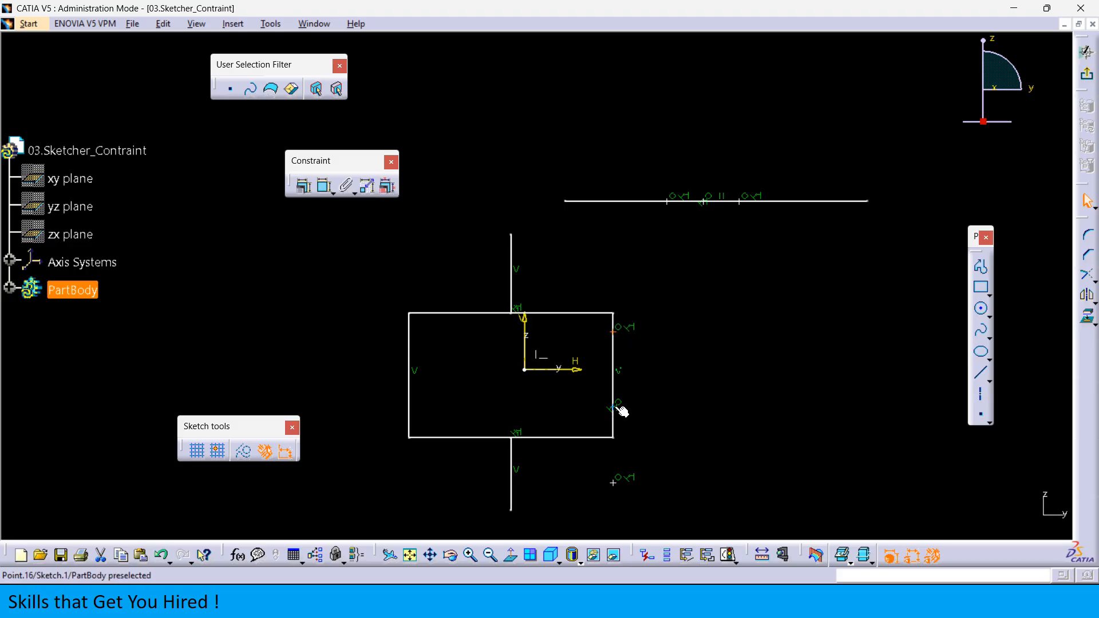
left_click_drag(614, 483, 623, 418)
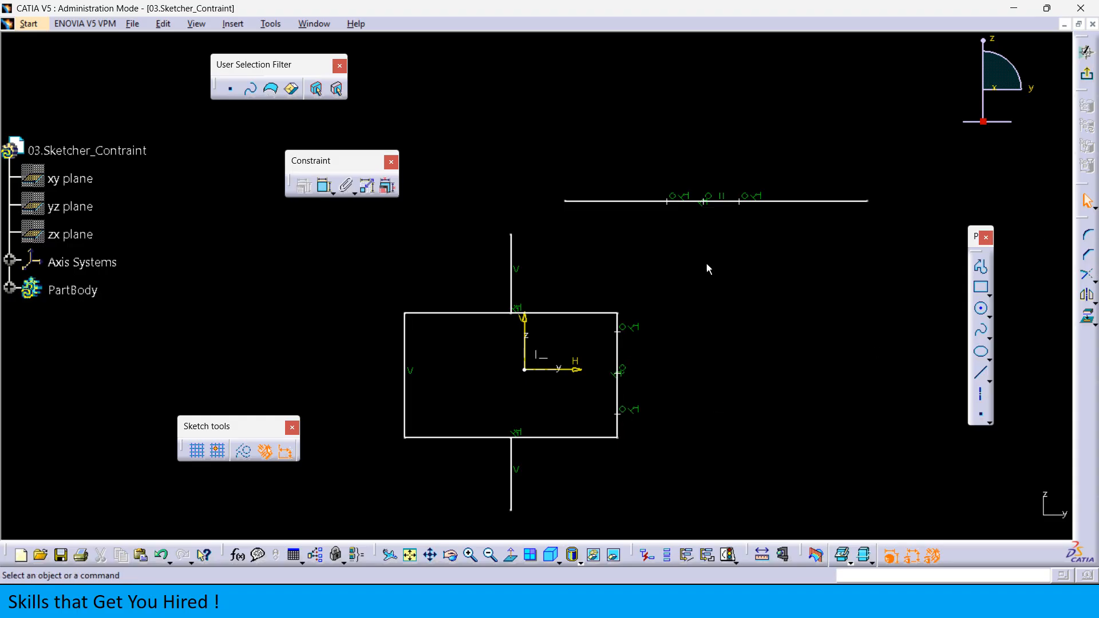
- Dimension the distance between the upper and middle points on the rectangle's right edge and set it to 4 mm
left_click(324, 185)
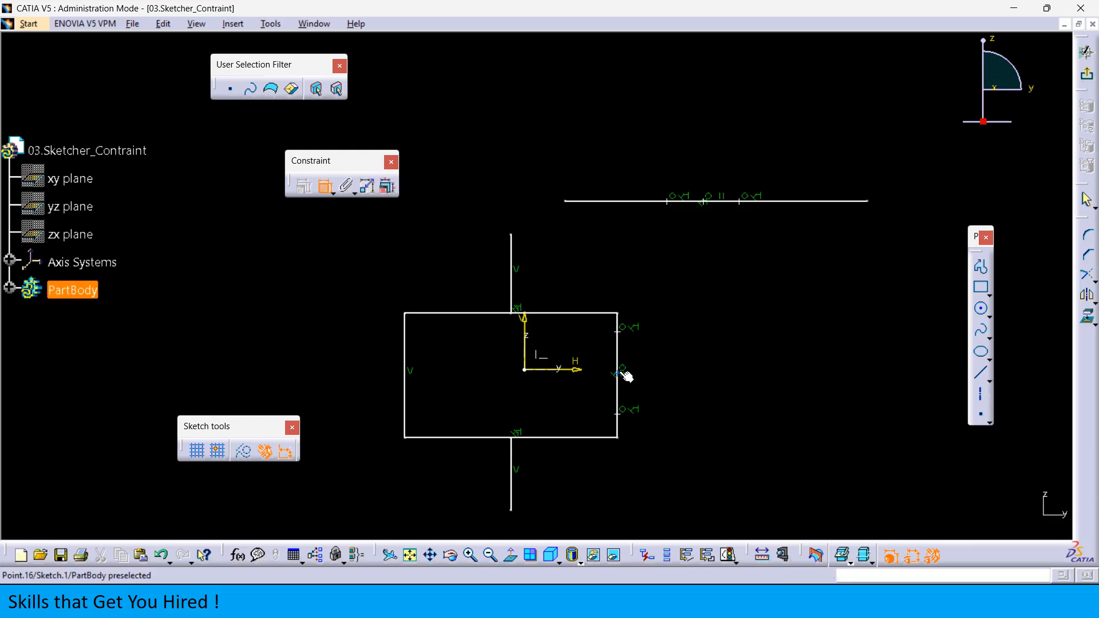
left_click(620, 335)
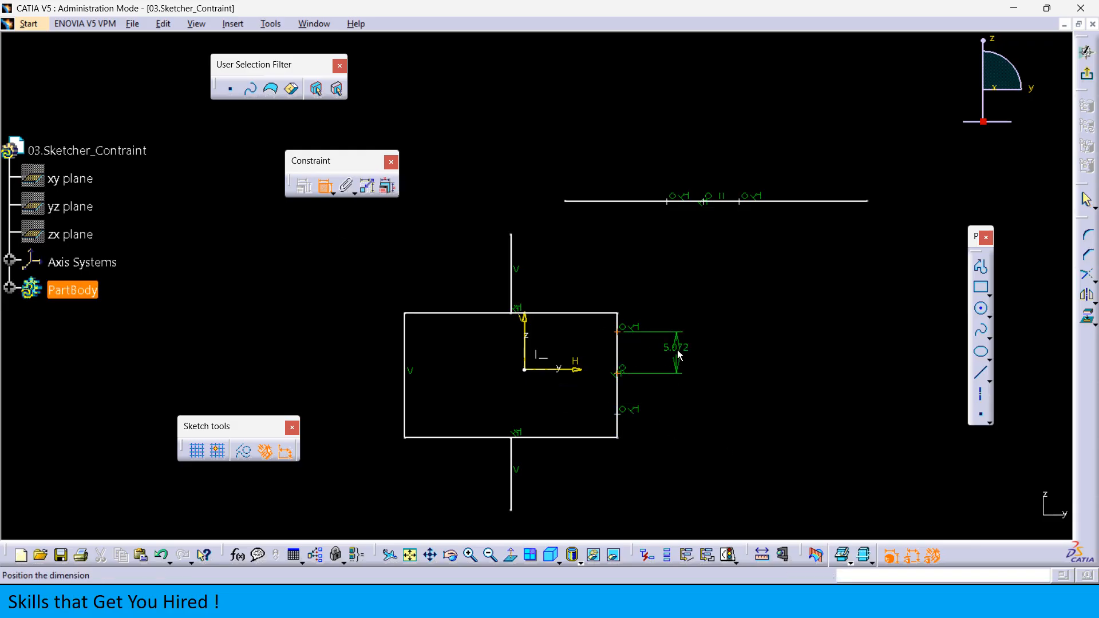
left_click(677, 349)
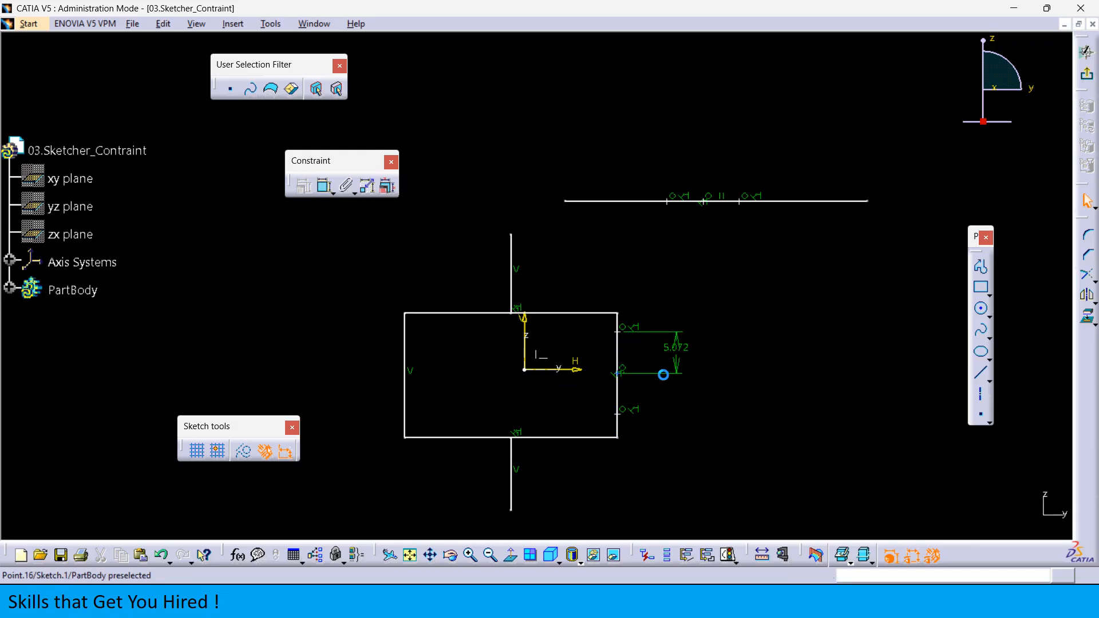
double_click(690, 346)
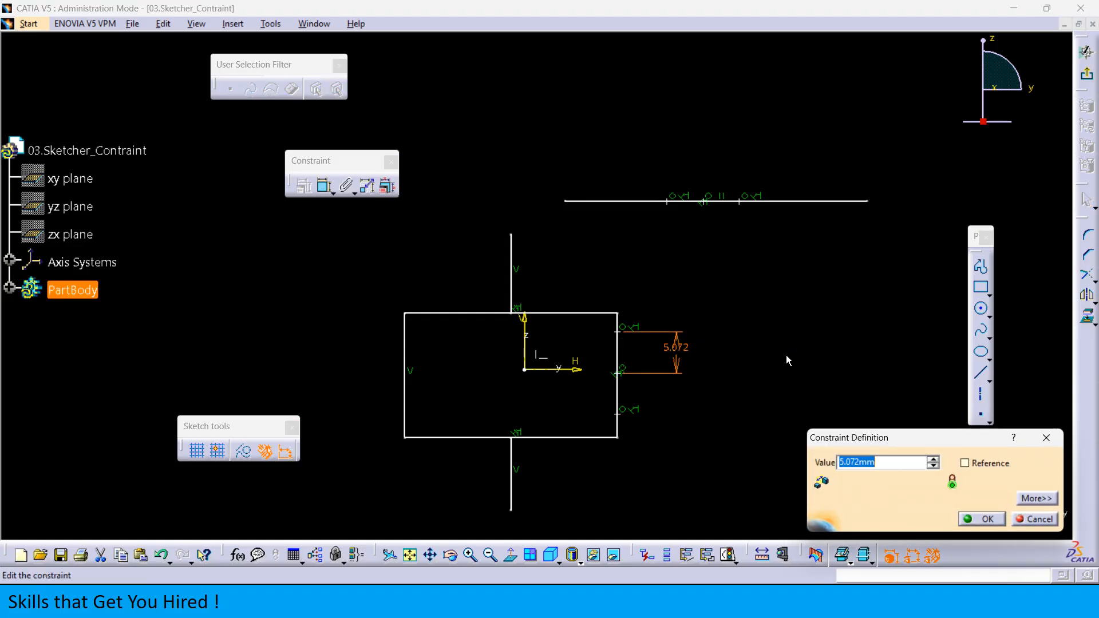
type("4")
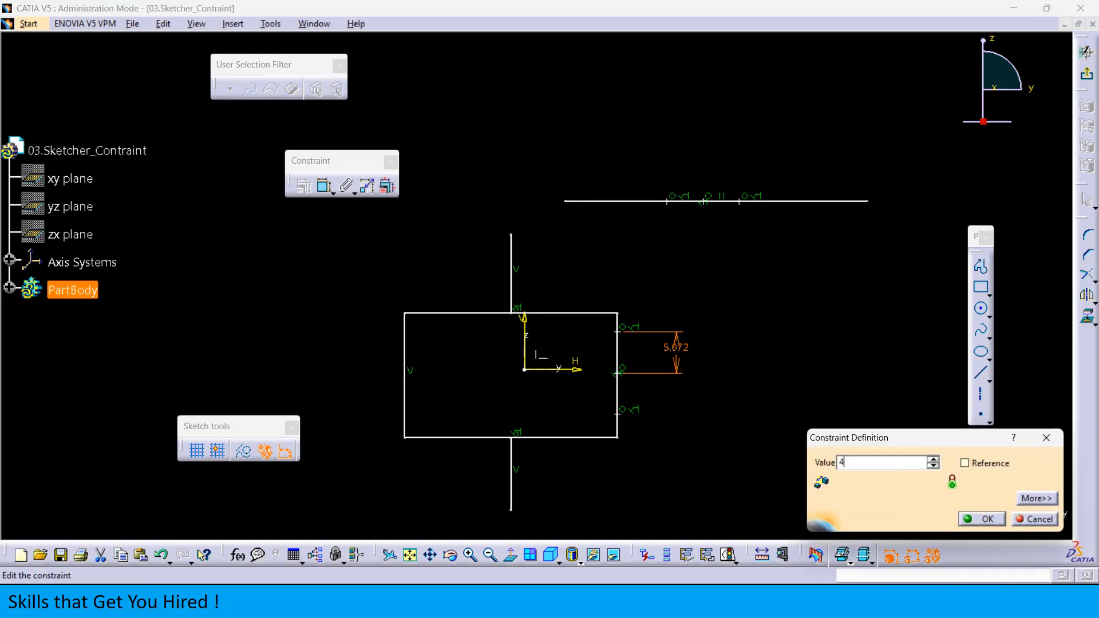
key("Return")
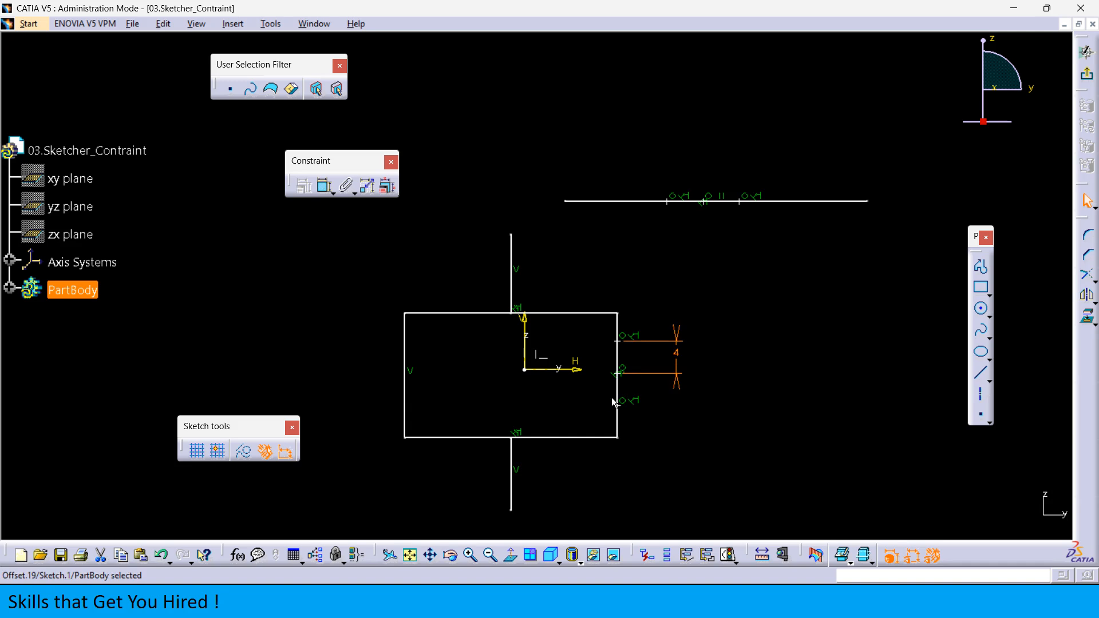
- Try a distance dimension between the middle and lower points on the rectangle's right edge, and delete it
left_click(324, 184)
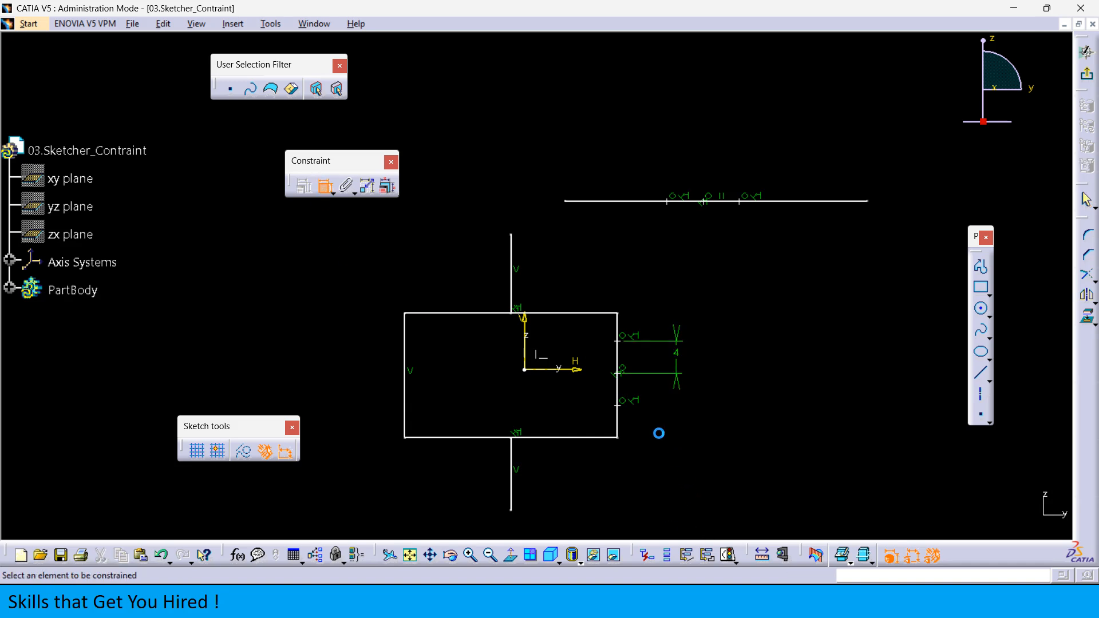
left_click(620, 375)
left_click(623, 407)
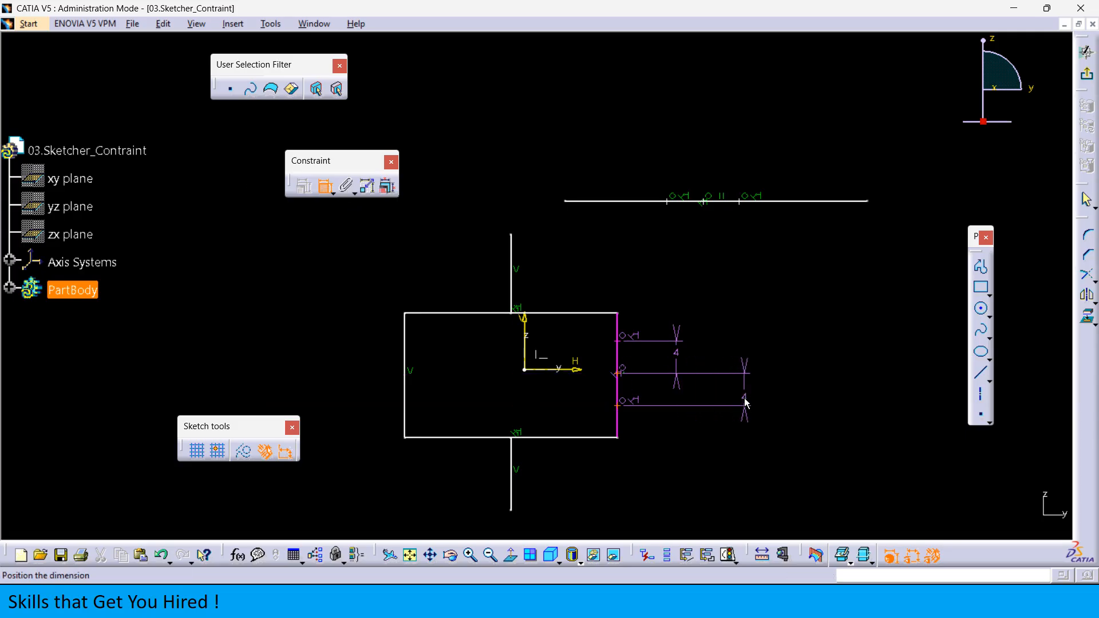
left_click(743, 399)
left_click(746, 405)
key("Delete")
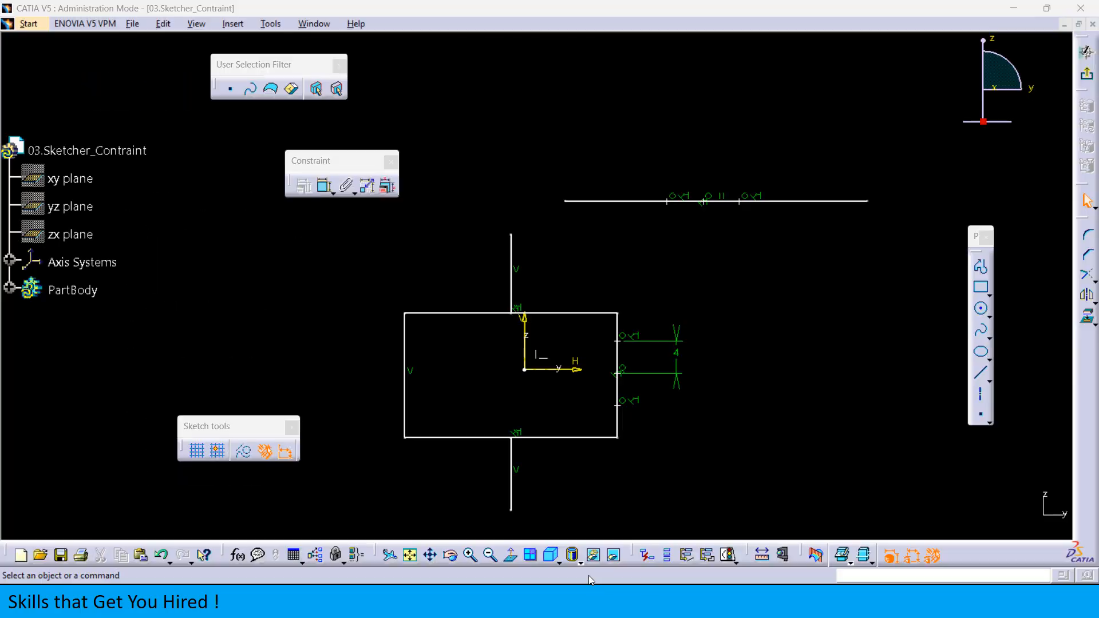
- Move the horizontal line with its three points farther up from the rectangle
left_click_drag(530, 151, 887, 240)
left_click(828, 302)
left_click_drag(802, 201, 797, 160)
- Apply a Fix constraint to the horizontal line above the rectangle
left_click(806, 160)
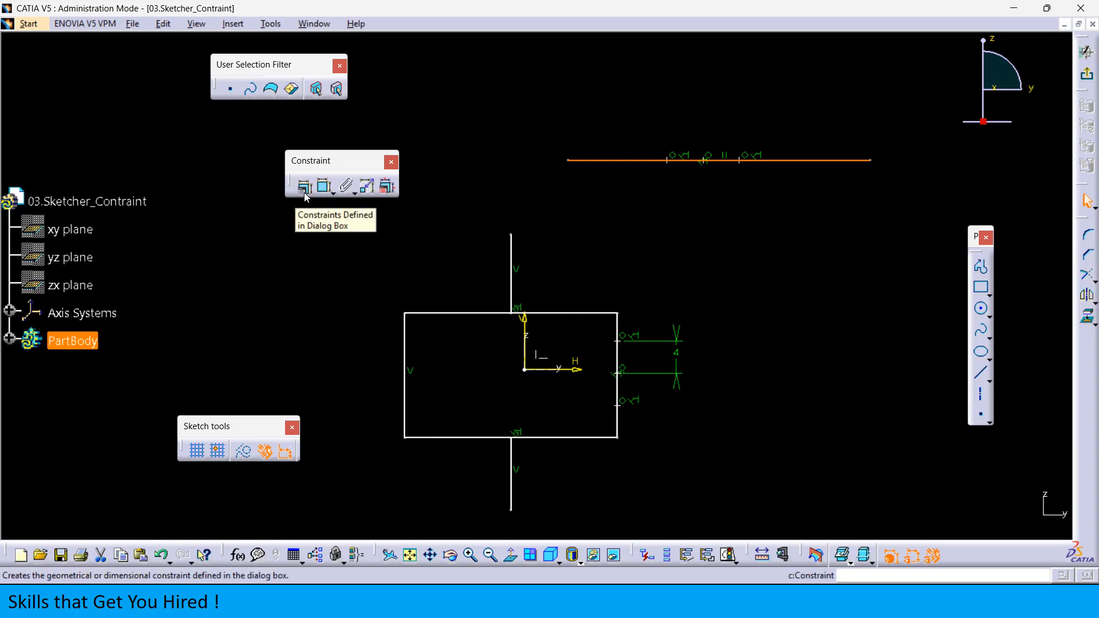
left_click(304, 191)
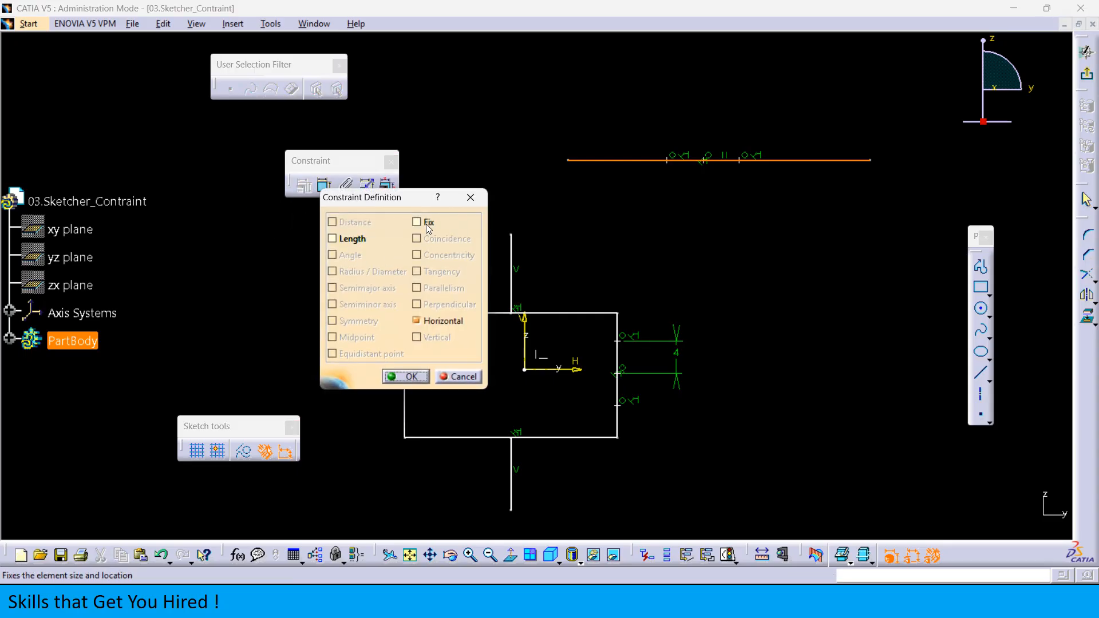
left_click(459, 377)
left_click(324, 189)
left_click(747, 165)
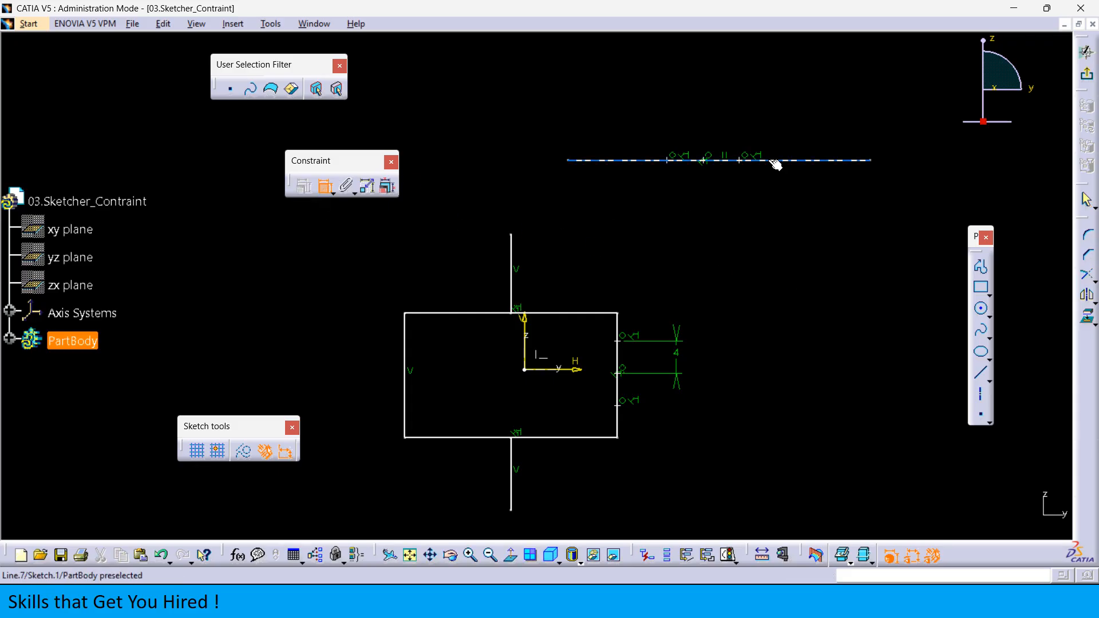
right_click(636, 215)
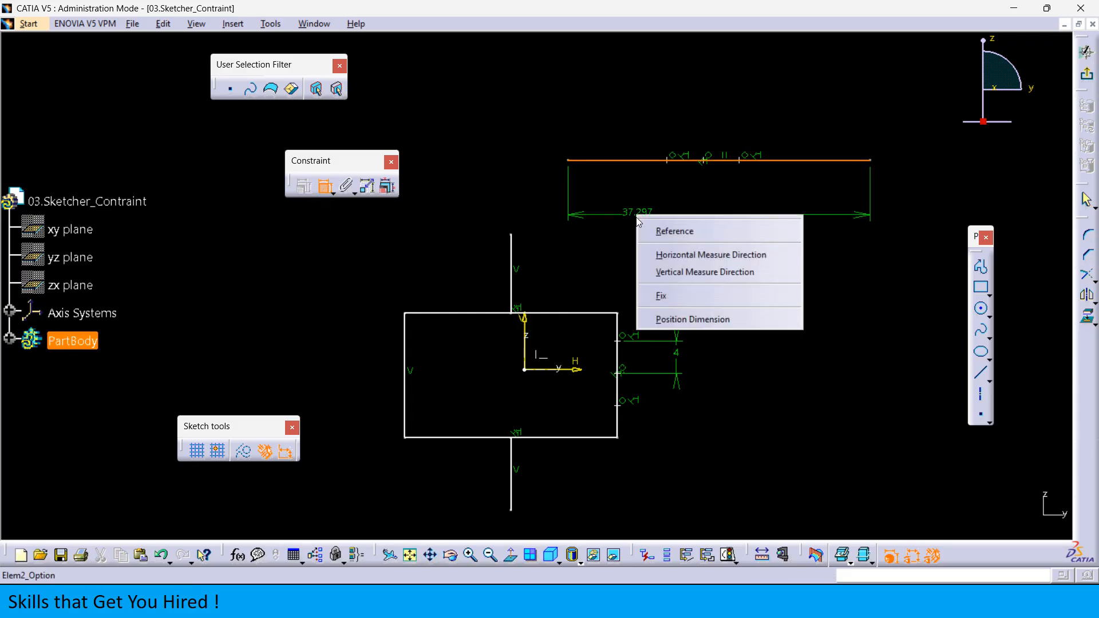
left_click(660, 296)
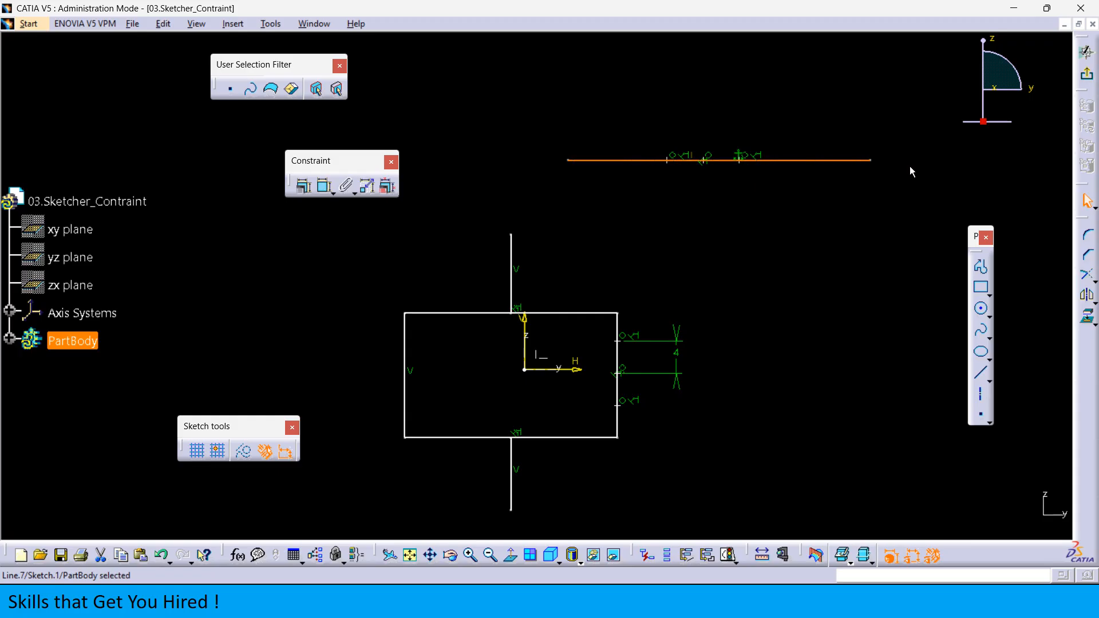
- Shorten the fixed horizontal line slightly by moving its right endpoint inward
left_click(843, 231)
left_click_drag(876, 165, 840, 156)
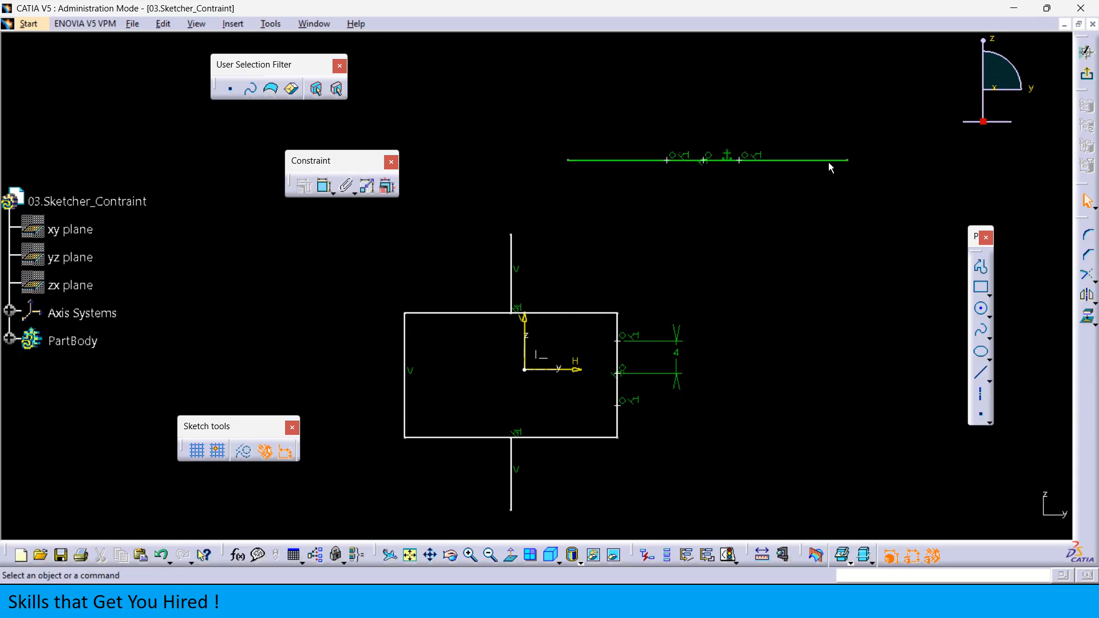
left_click_drag(847, 160, 859, 161)
left_click(524, 324)
left_click(580, 370)
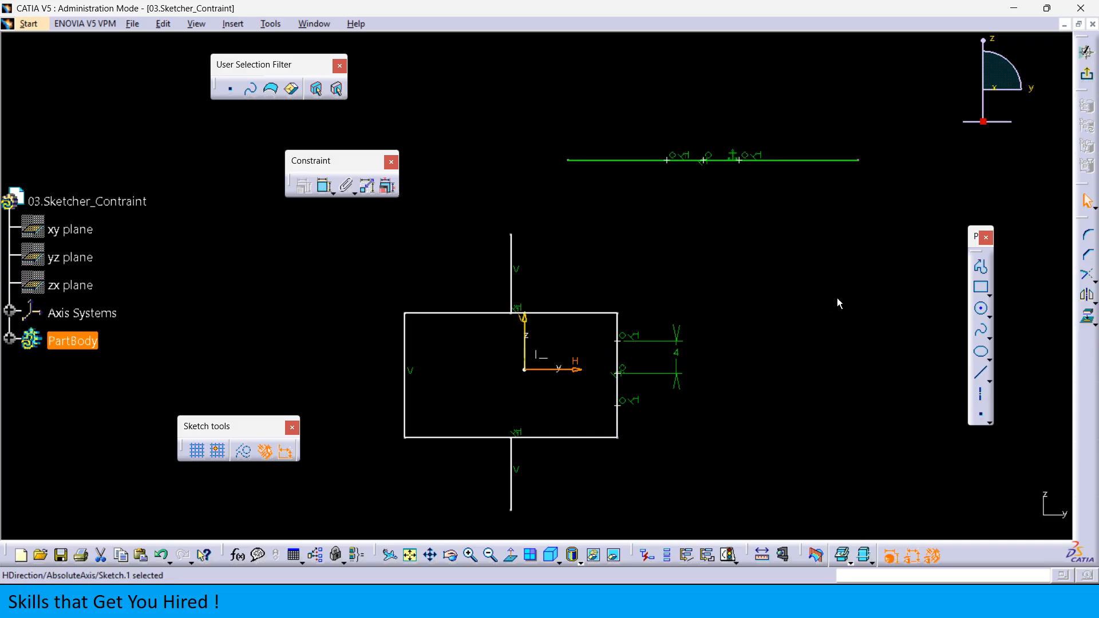
left_click(833, 331)
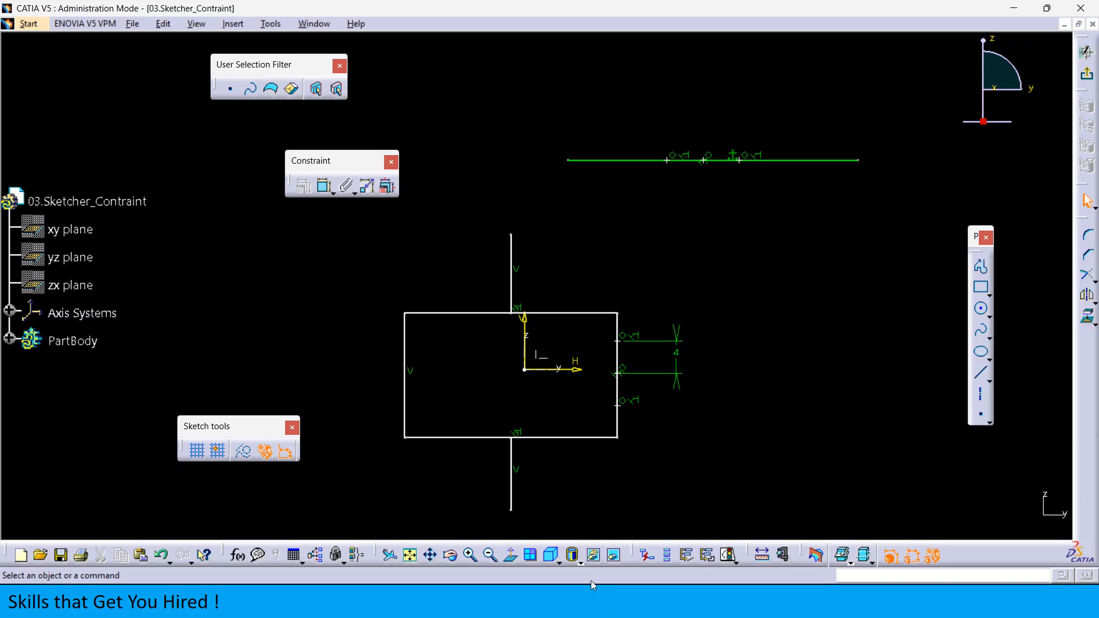
key("alt+Tab")
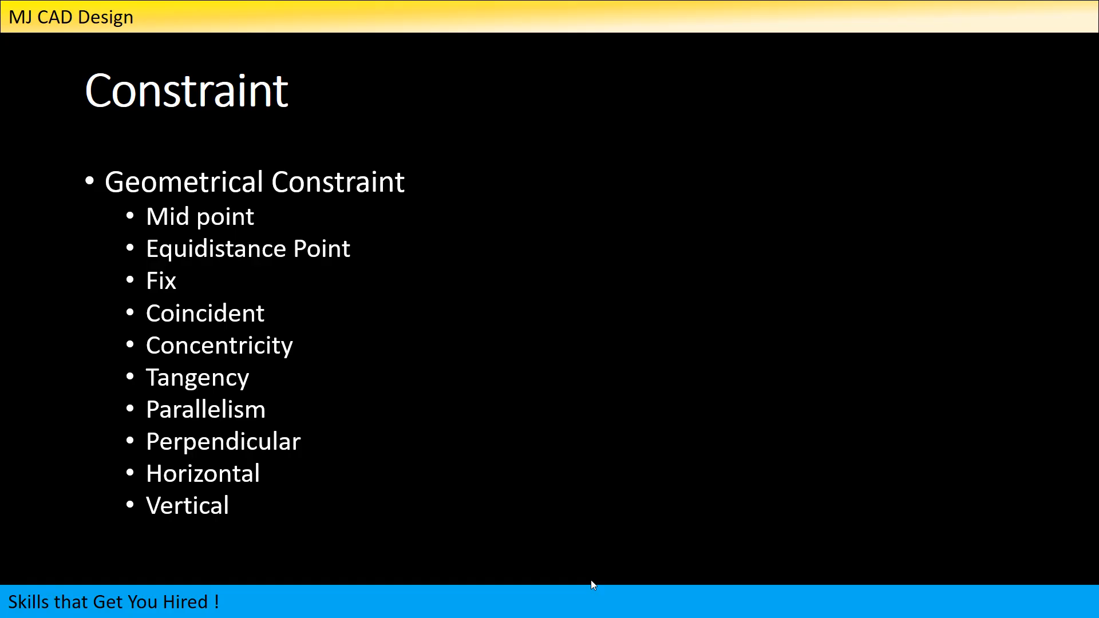
key("alt+Tab")
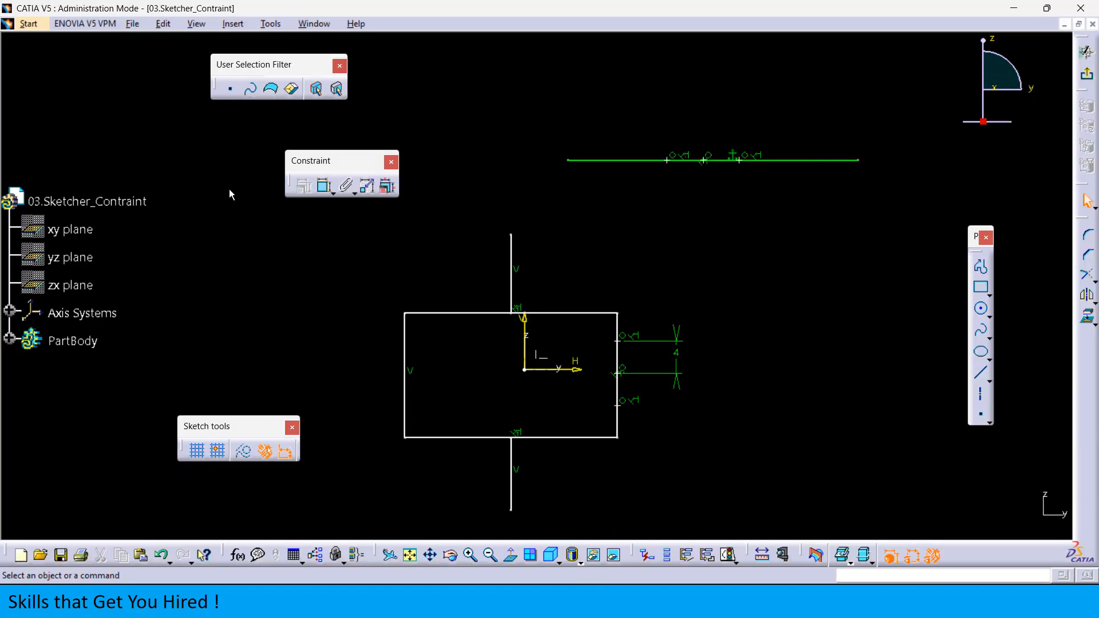
- Try a Coincidence constraint between the rectangle's top edge and the fixed line's left endpoint, and undo it
left_click(326, 188)
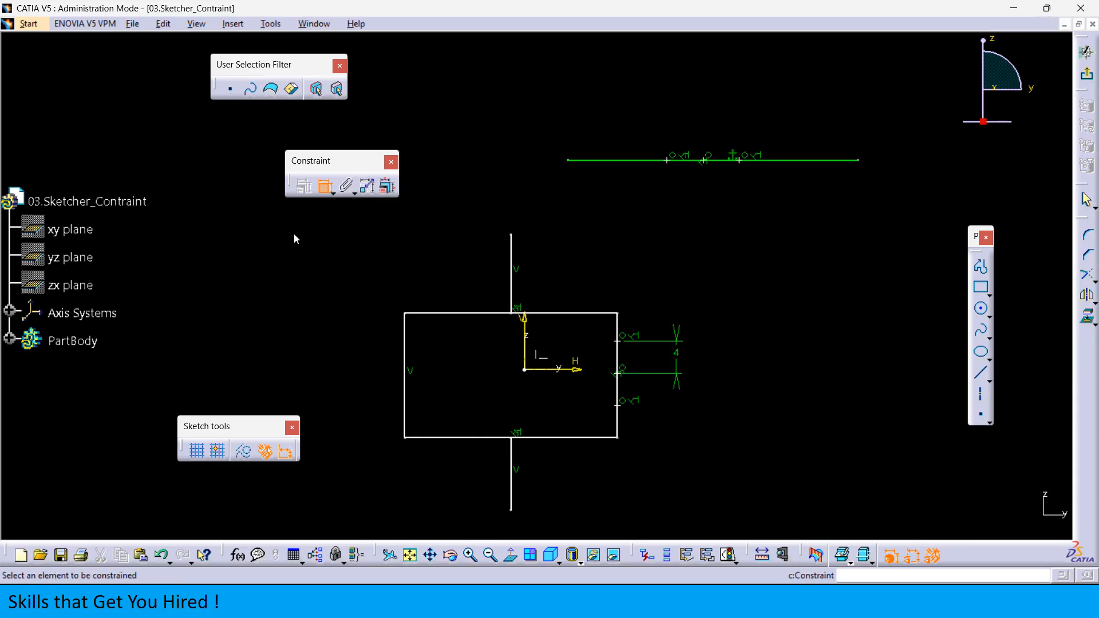
left_click(611, 314)
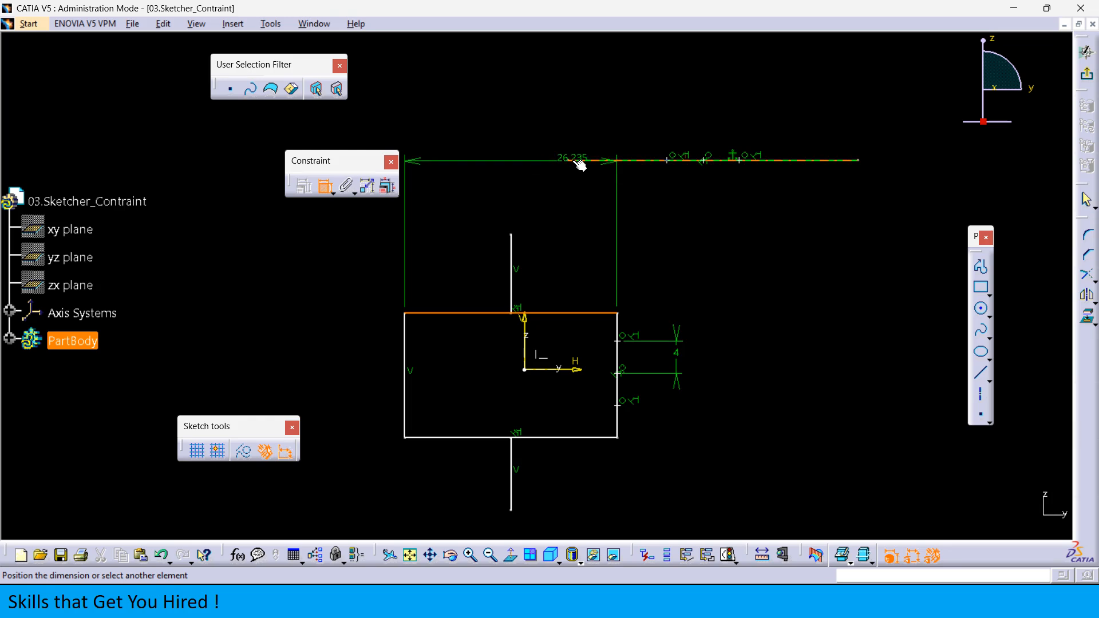
right_click(451, 240)
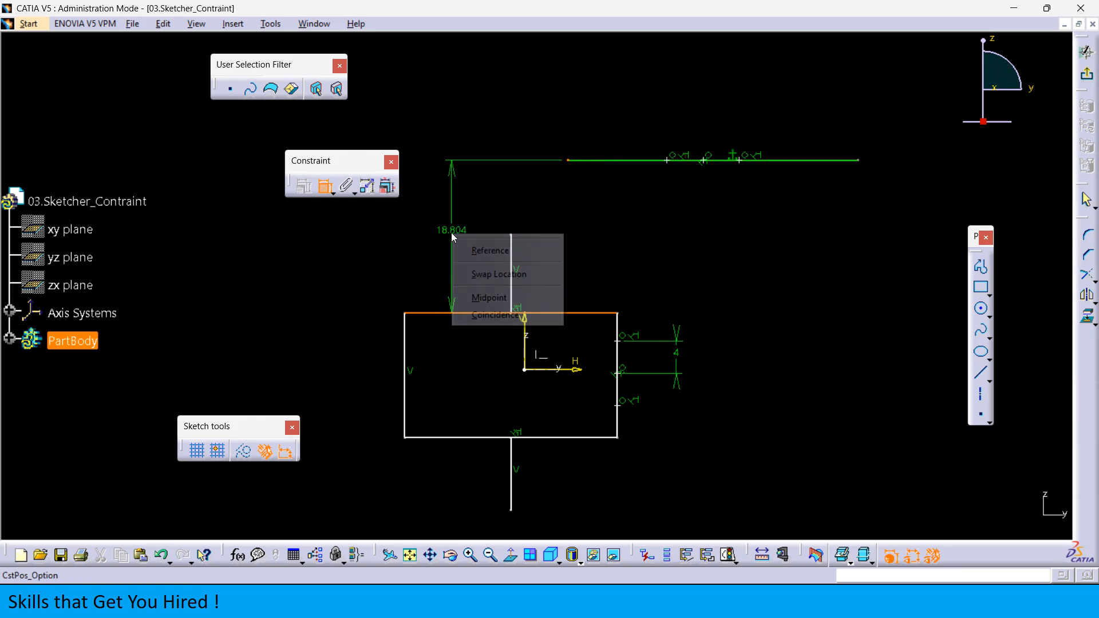
left_click(495, 315)
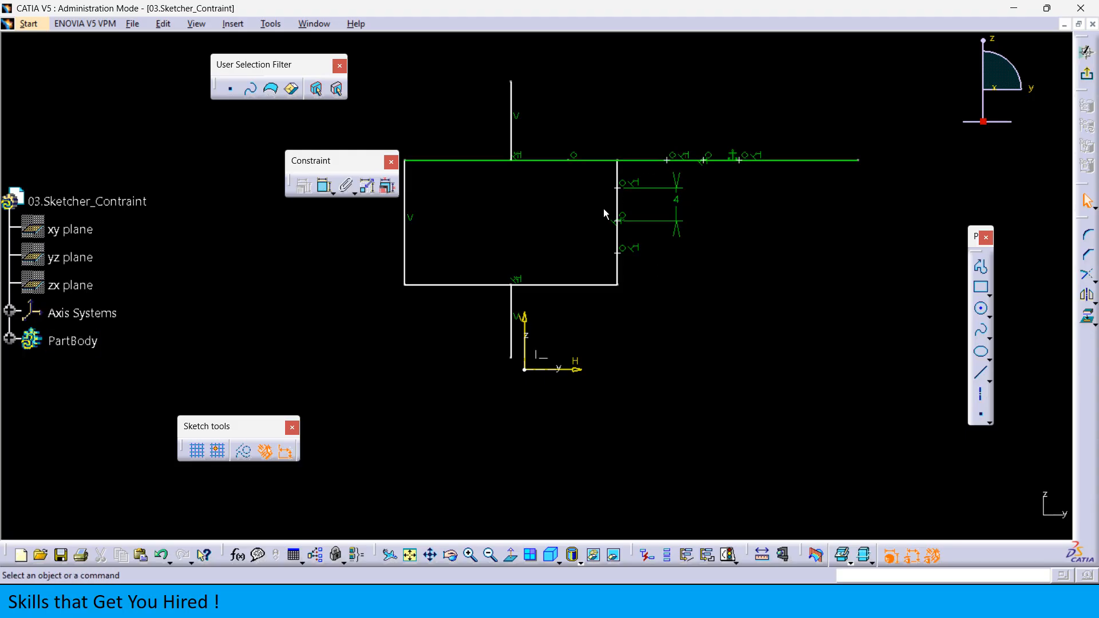
key("ctrl+z")
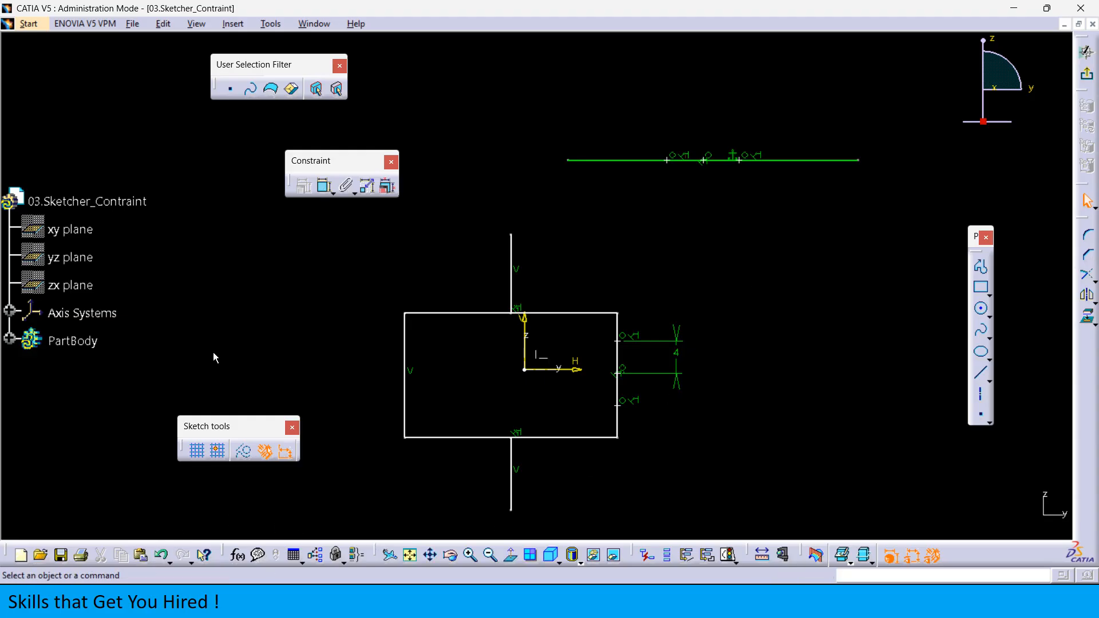
- Try a Coincidence constraint between the rectangle's top edge and the fixed horizontal line, and undo it
left_click(325, 187)
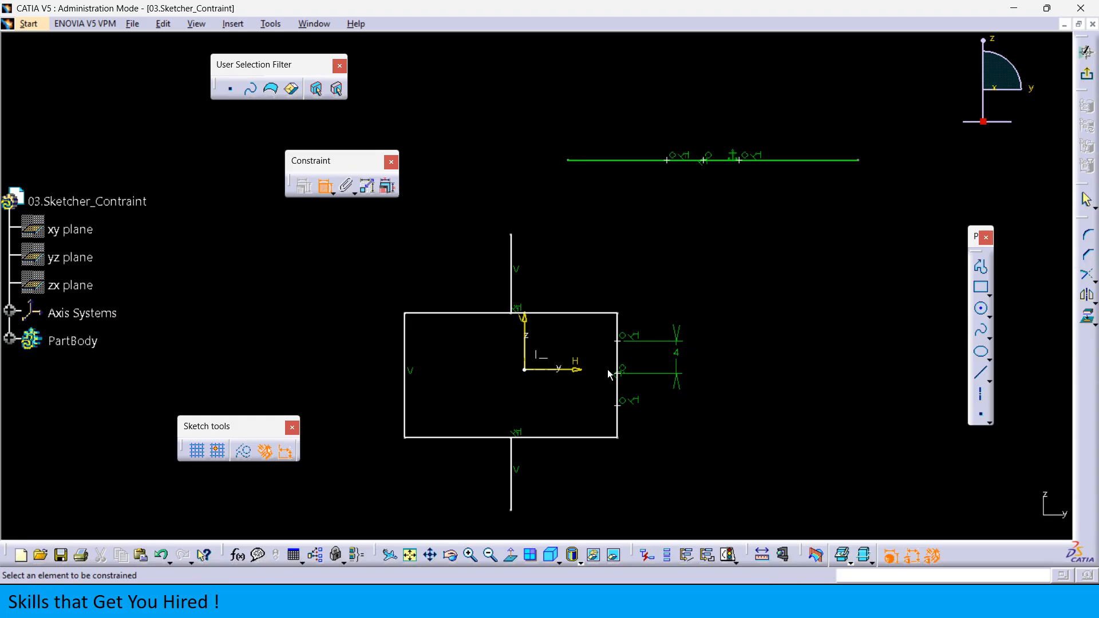
left_click(576, 314)
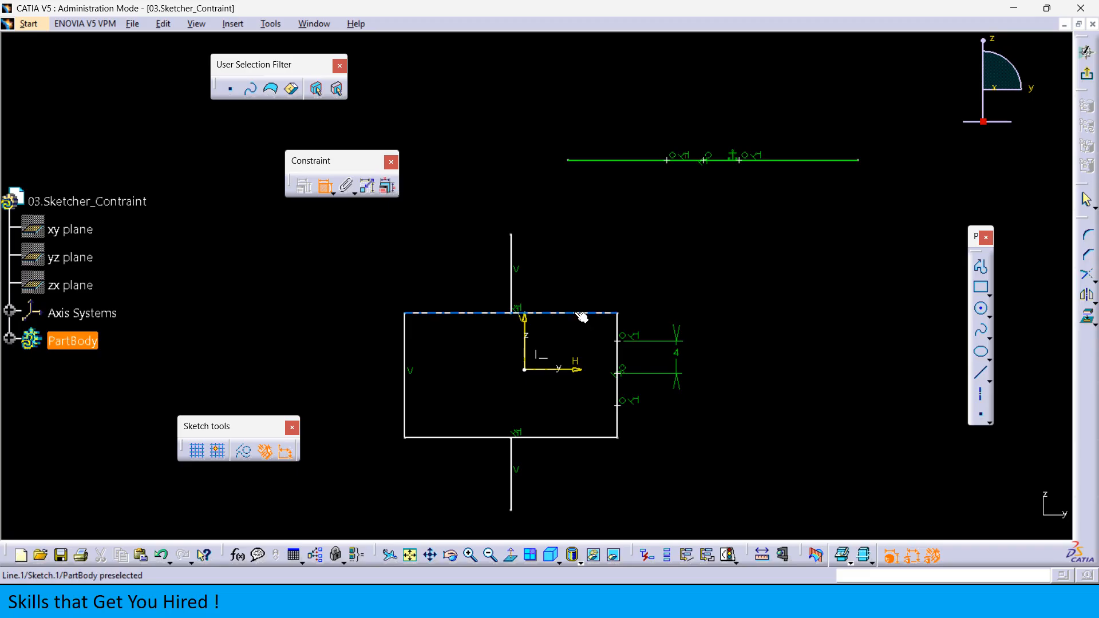
left_click(610, 162)
right_click(723, 281)
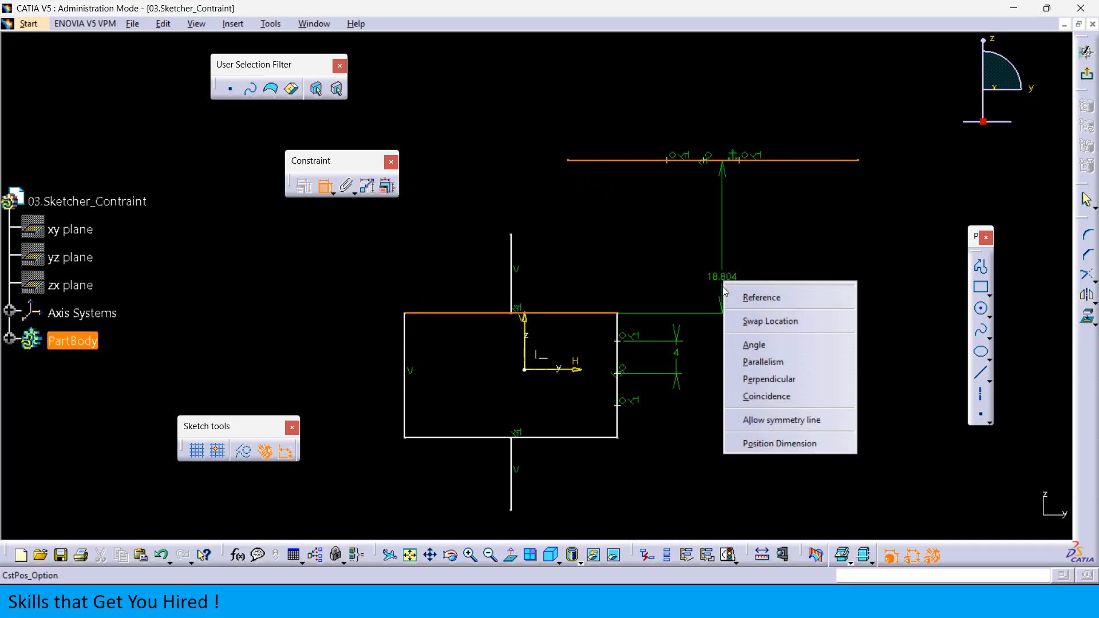
left_click(754, 397)
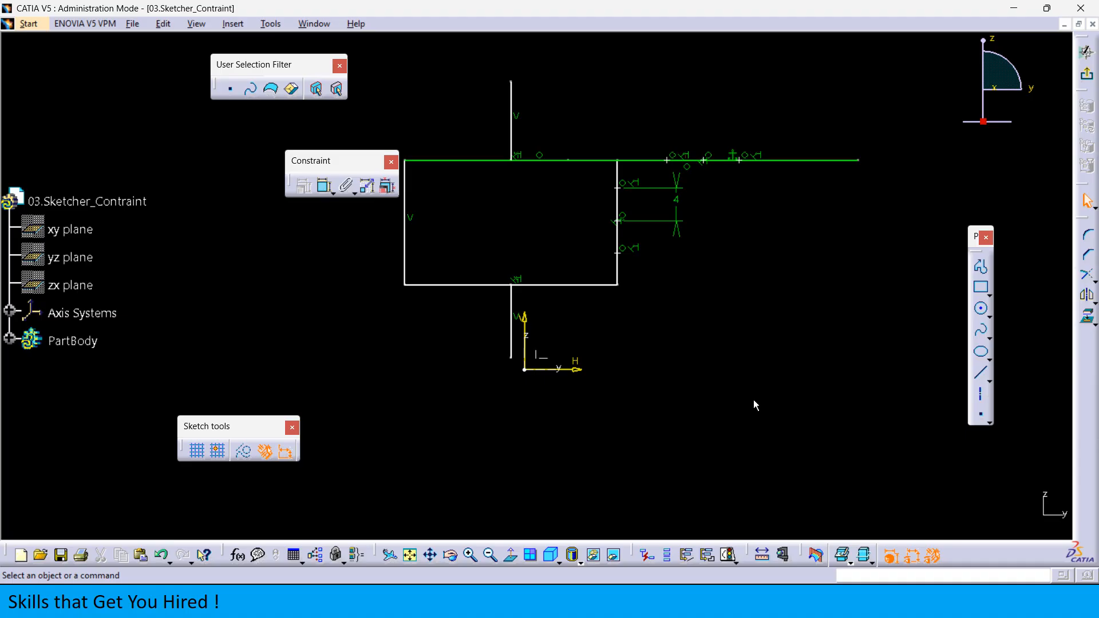
key("ctrl+z")
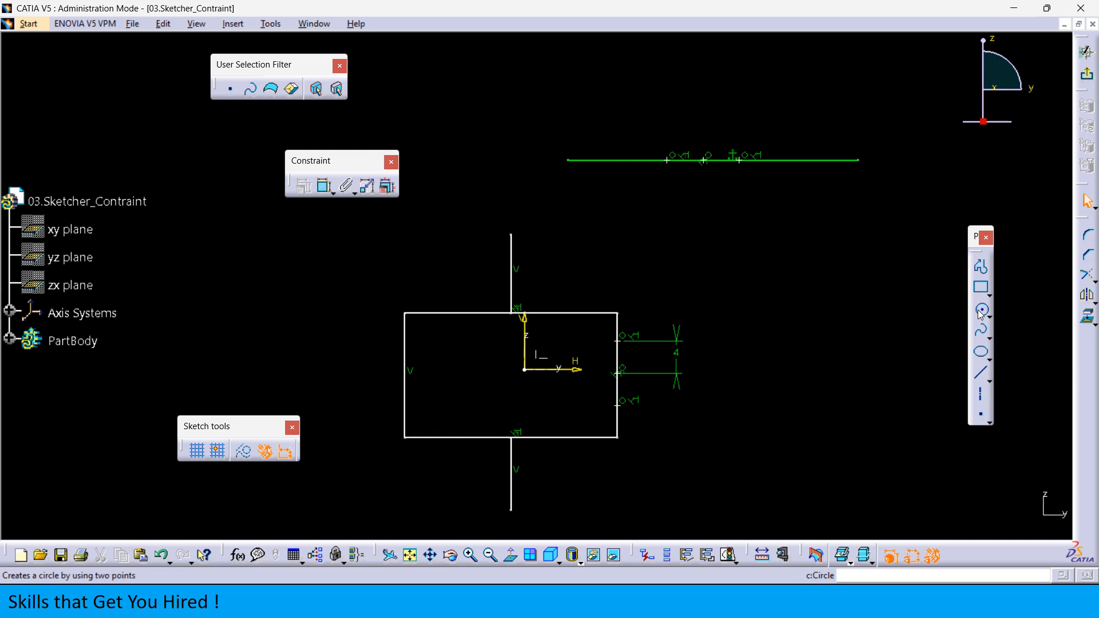
- Draw a single inclined line with the Profile tool, sloping down to the right in the empty area right of the rectangle
left_click(981, 272)
left_click(750, 302)
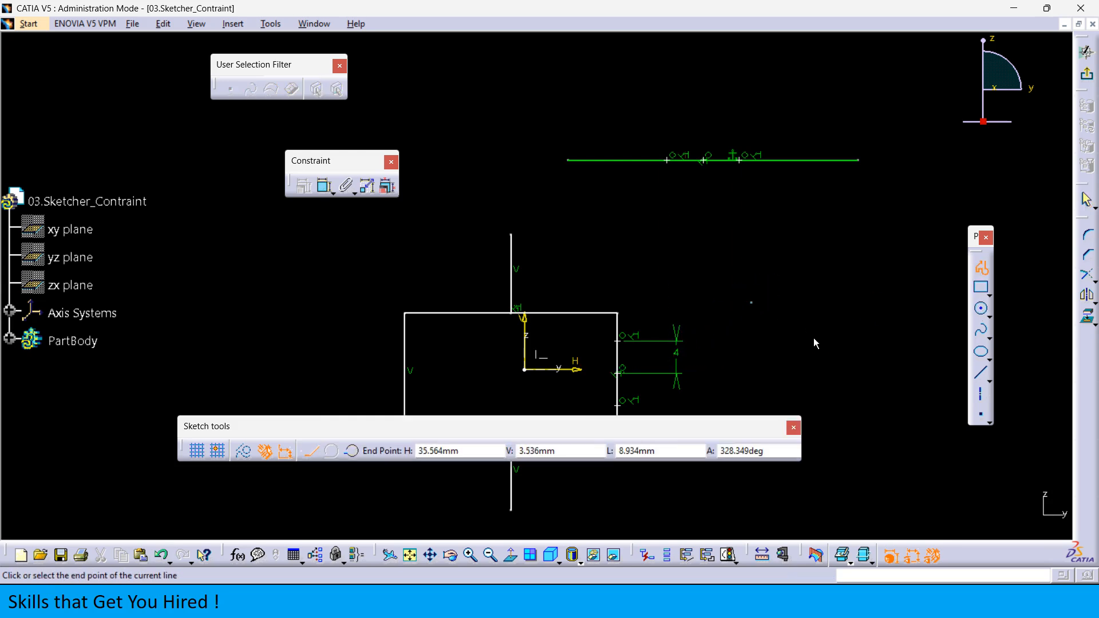
left_click(852, 374)
right_click(871, 318)
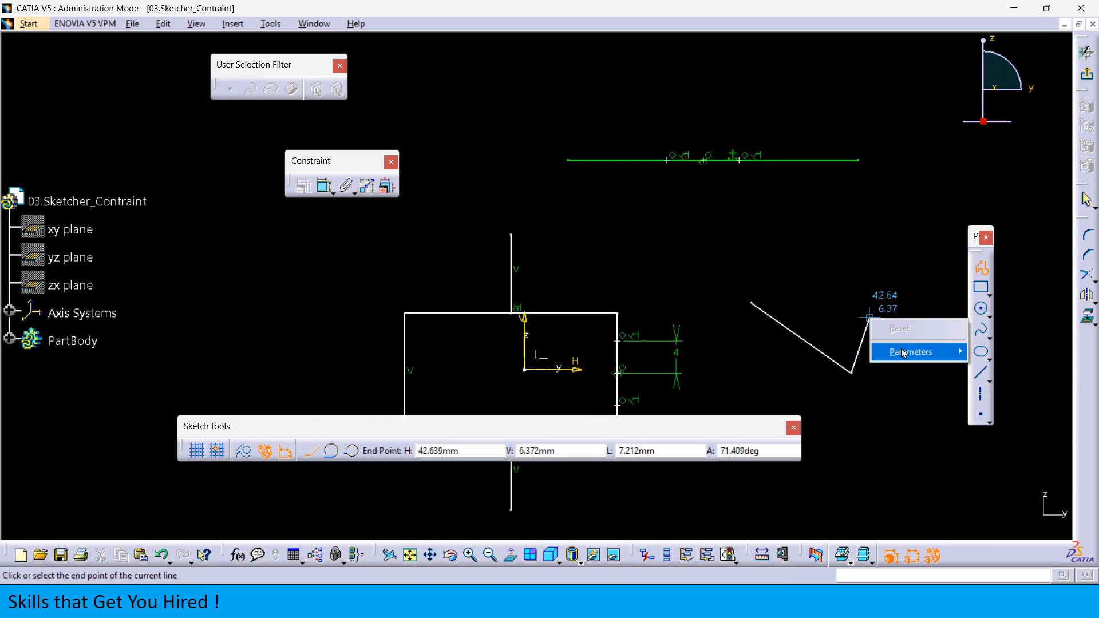
left_click(983, 271)
left_click(777, 280)
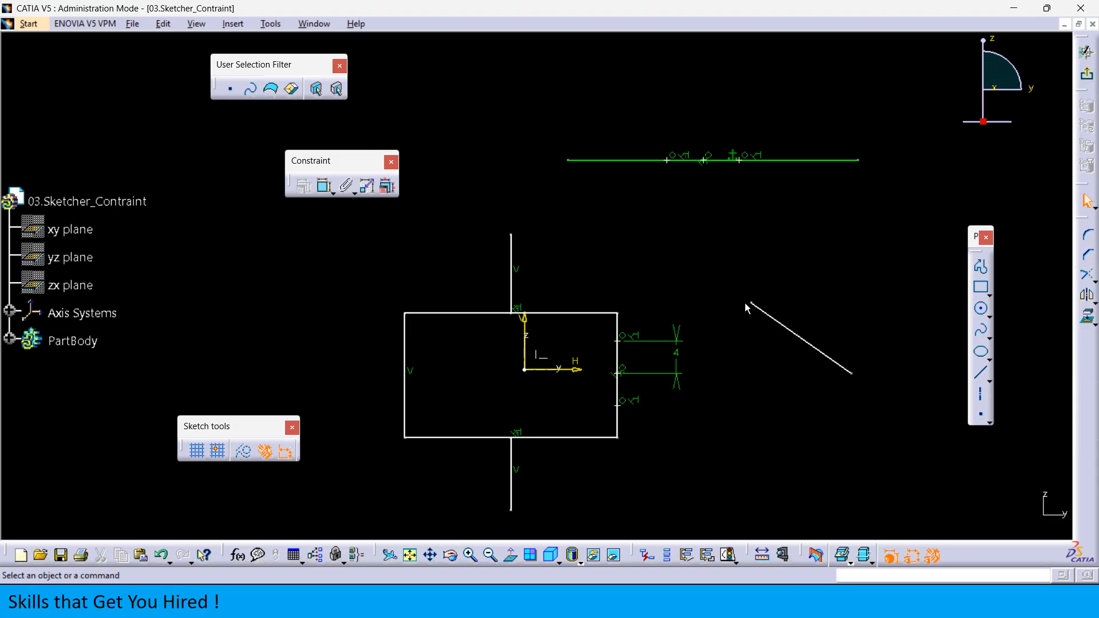
- Make the inclined line's upper endpoint coincident with the top end of the upper vertical line, and move its free end up and outward
left_click(322, 187)
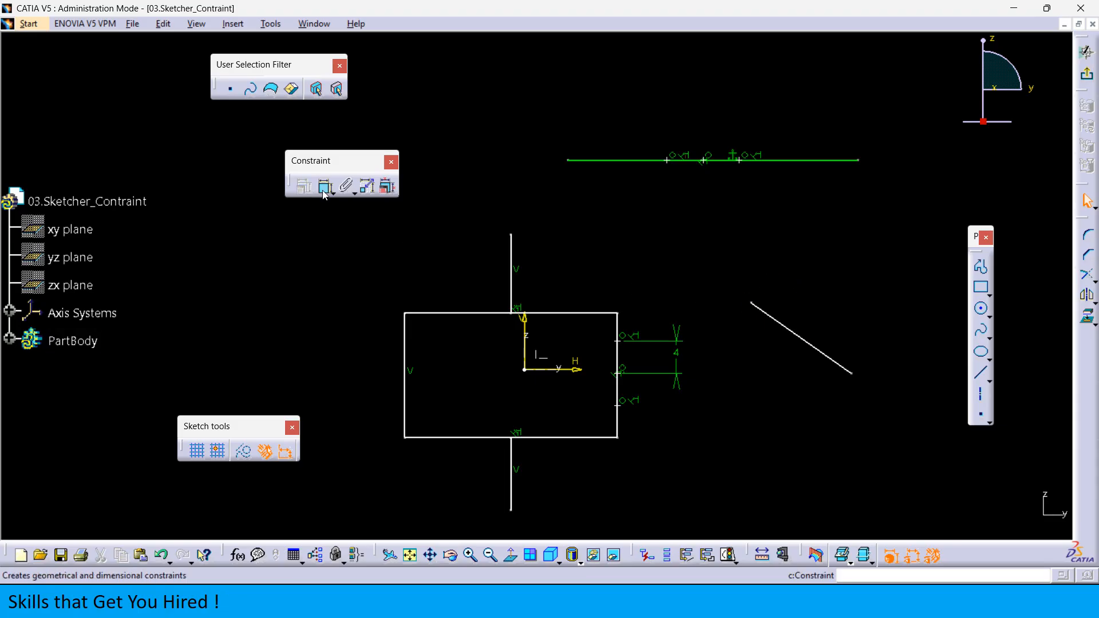
left_click(511, 235)
left_click(752, 303)
right_click(611, 238)
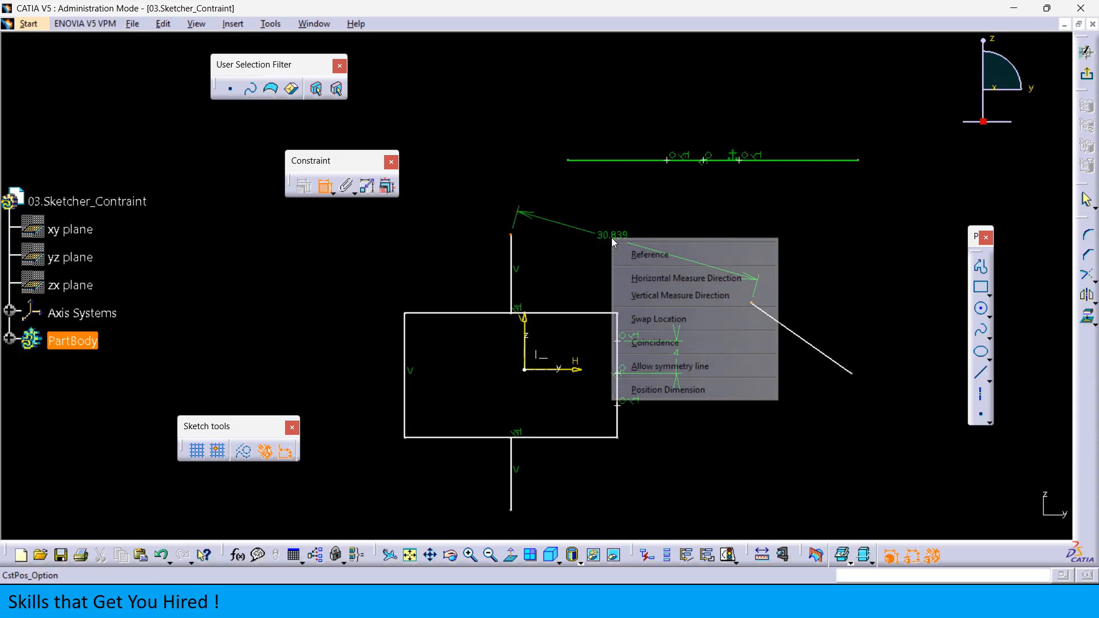
left_click(646, 345)
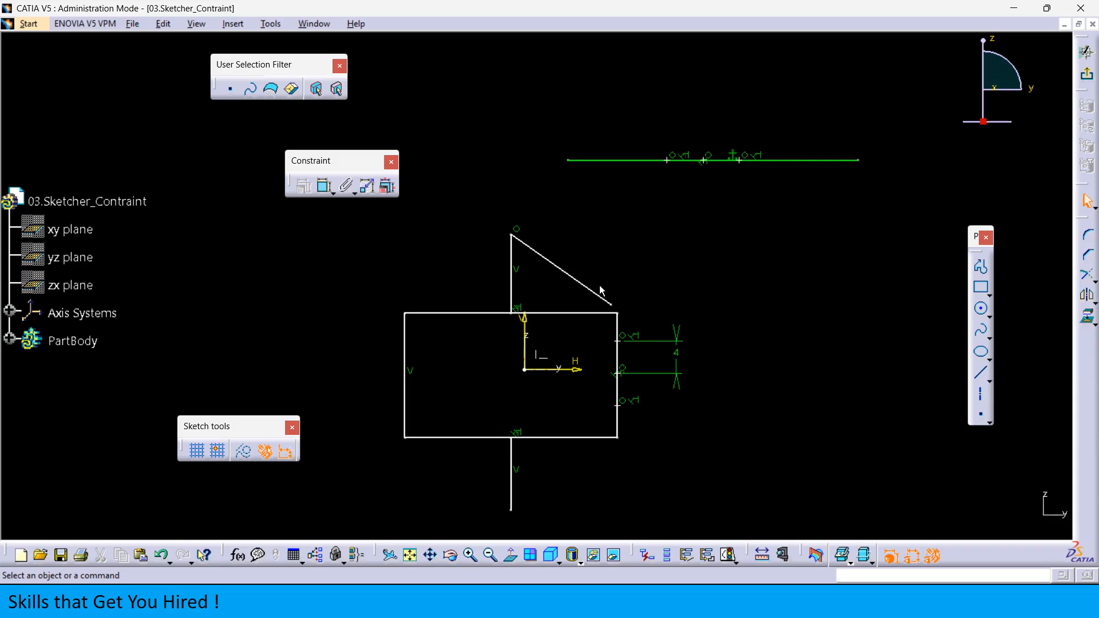
left_click_drag(618, 312, 646, 282)
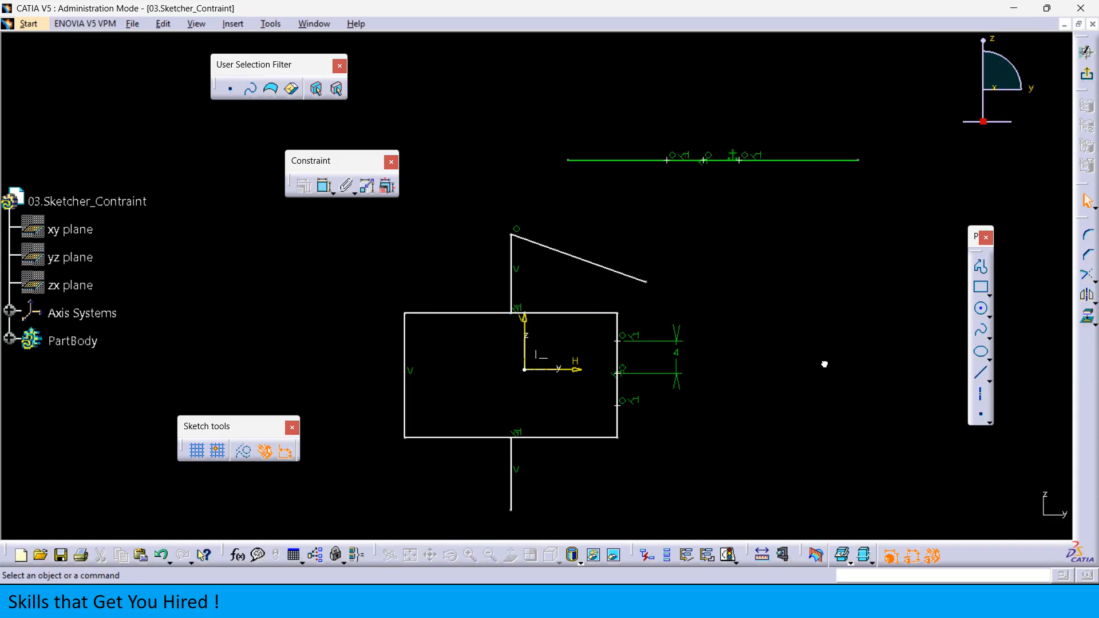
left_click(590, 589)
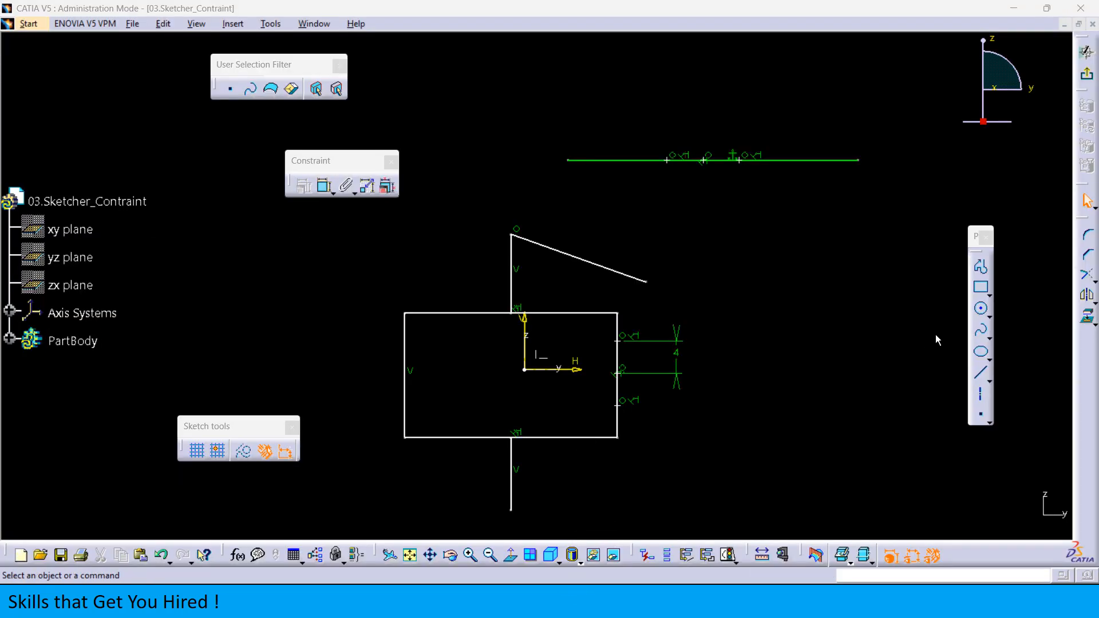
- Draw two separate circles right of the rectangle, a larger one below the fixed line and a smaller one beneath it
left_click(983, 309)
left_click(812, 265)
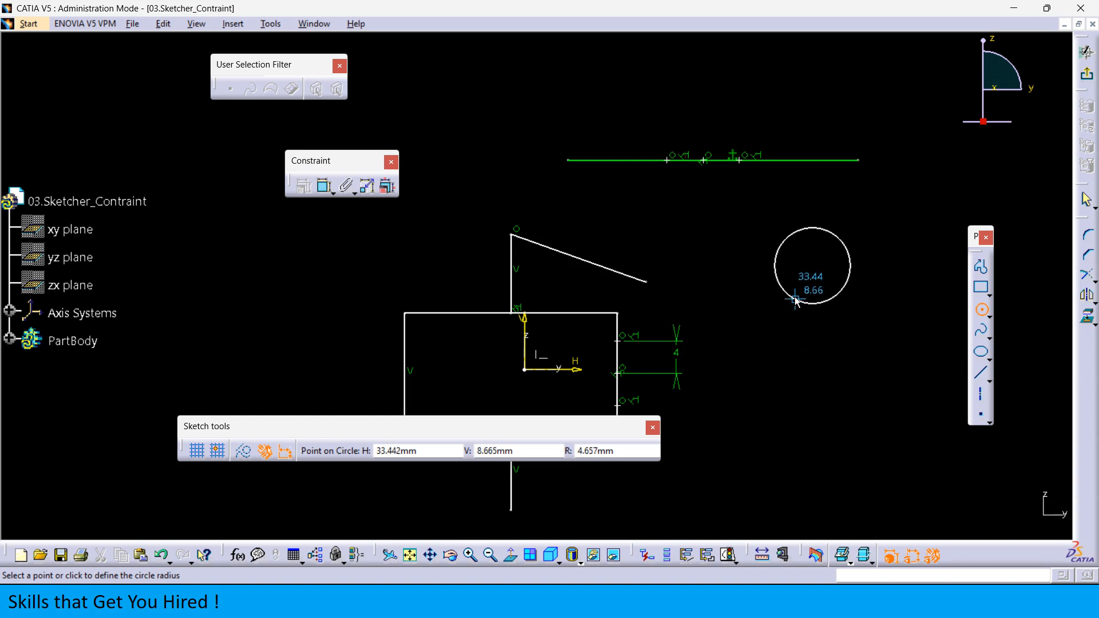
left_click(799, 343)
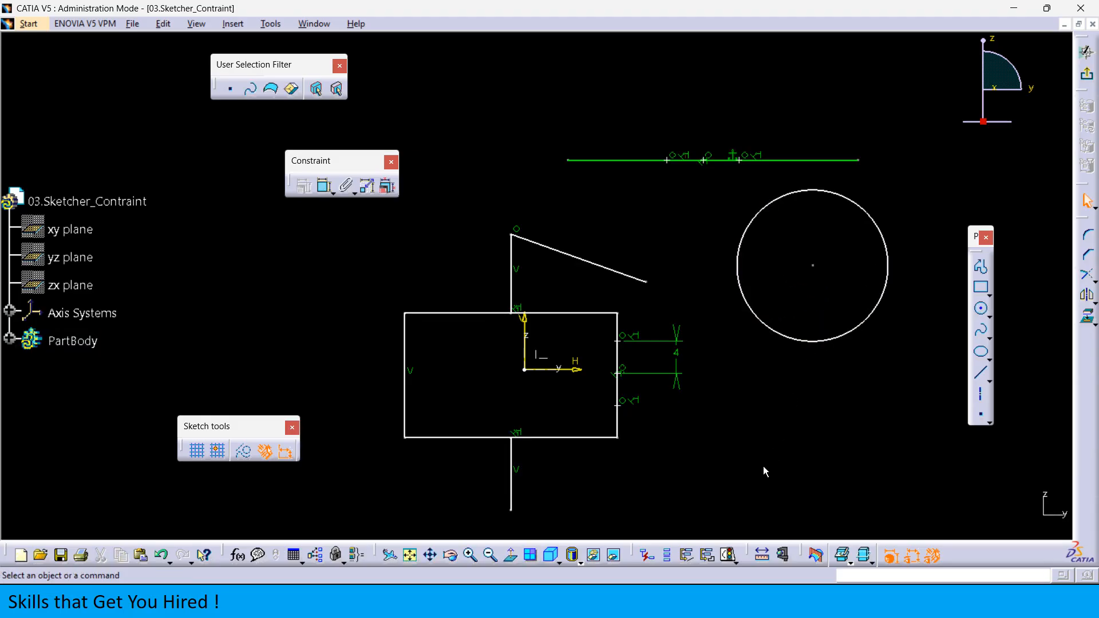
left_click(981, 309)
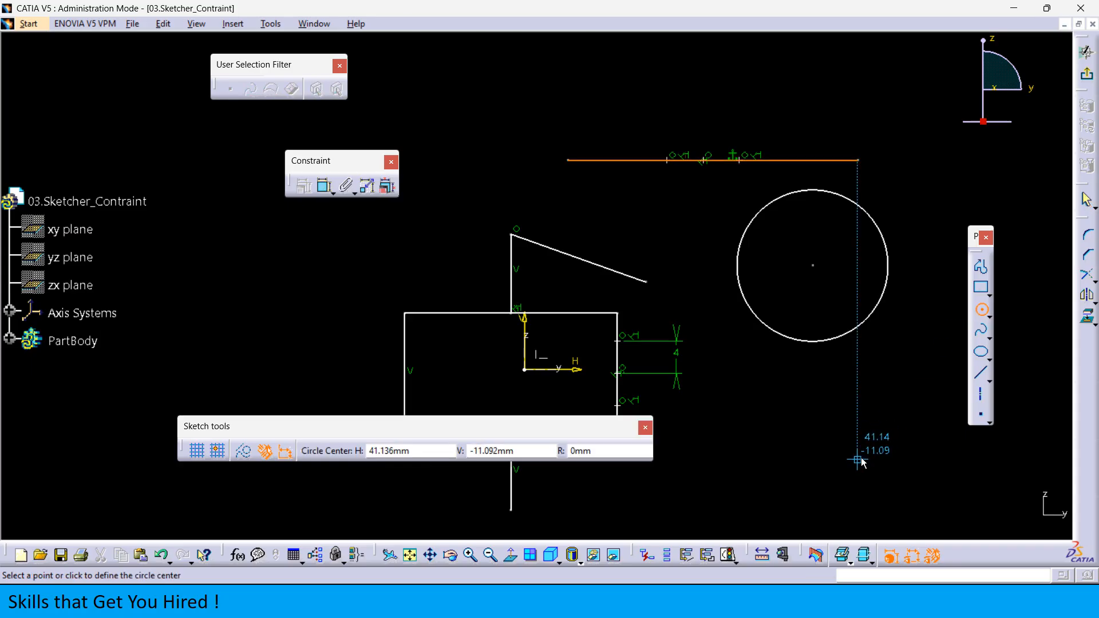
left_click(872, 454)
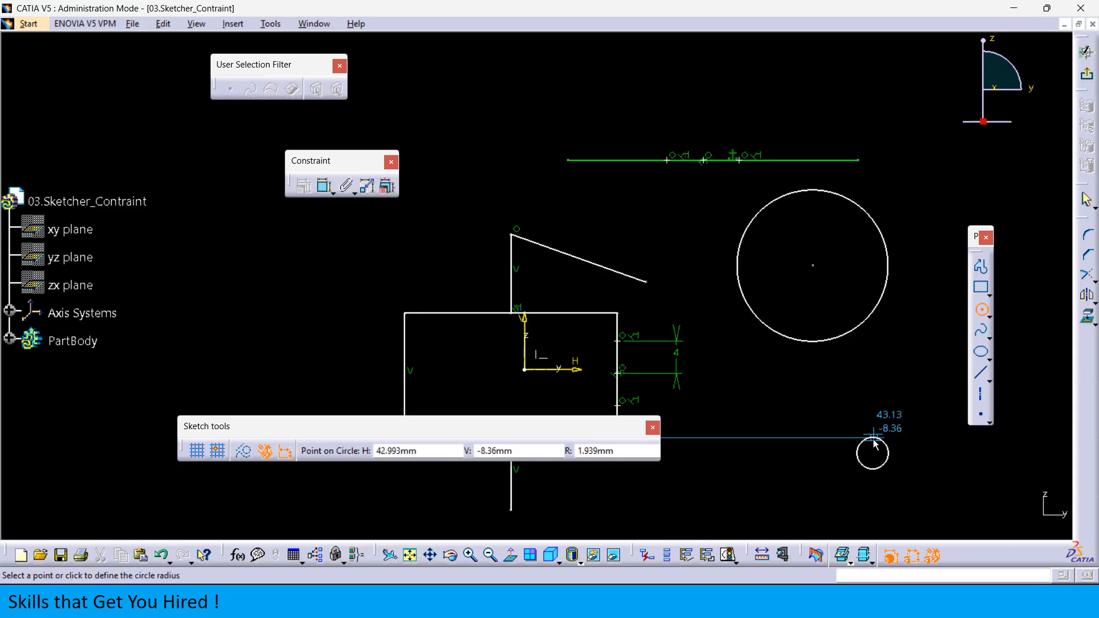
left_click(870, 399)
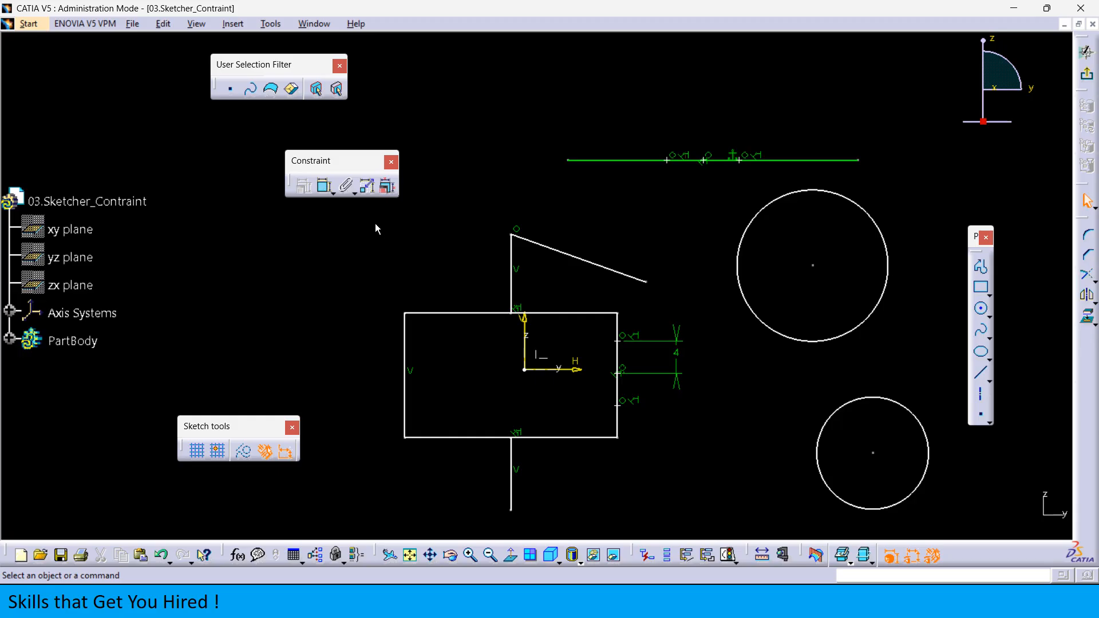
- Apply a Concentricity constraint between the larger and the smaller circle
left_click(324, 187)
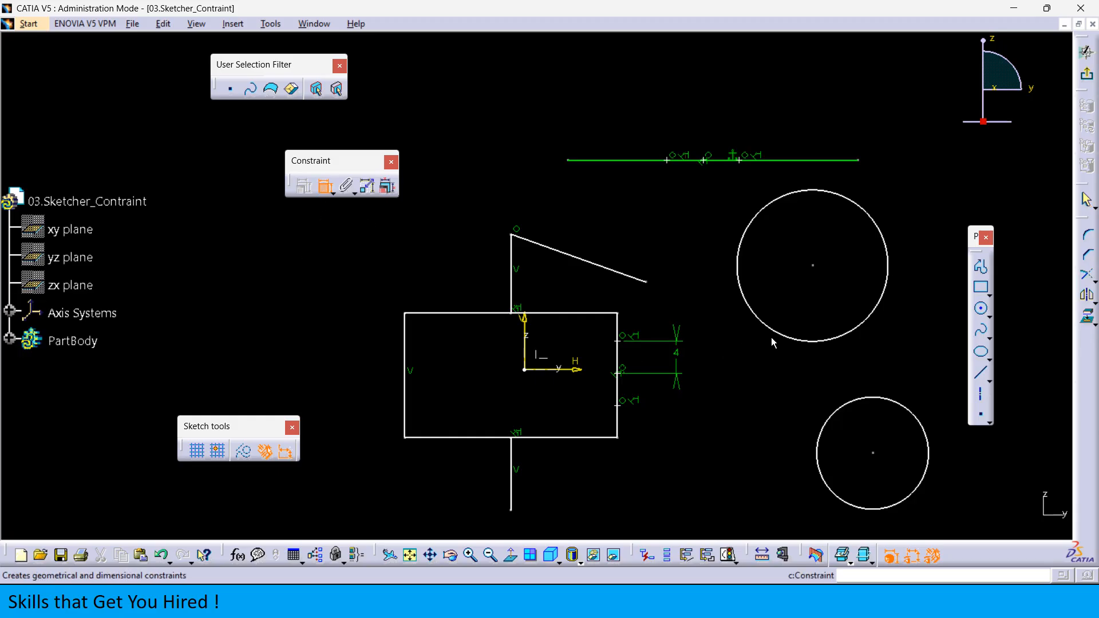
left_click(790, 336)
left_click(854, 404)
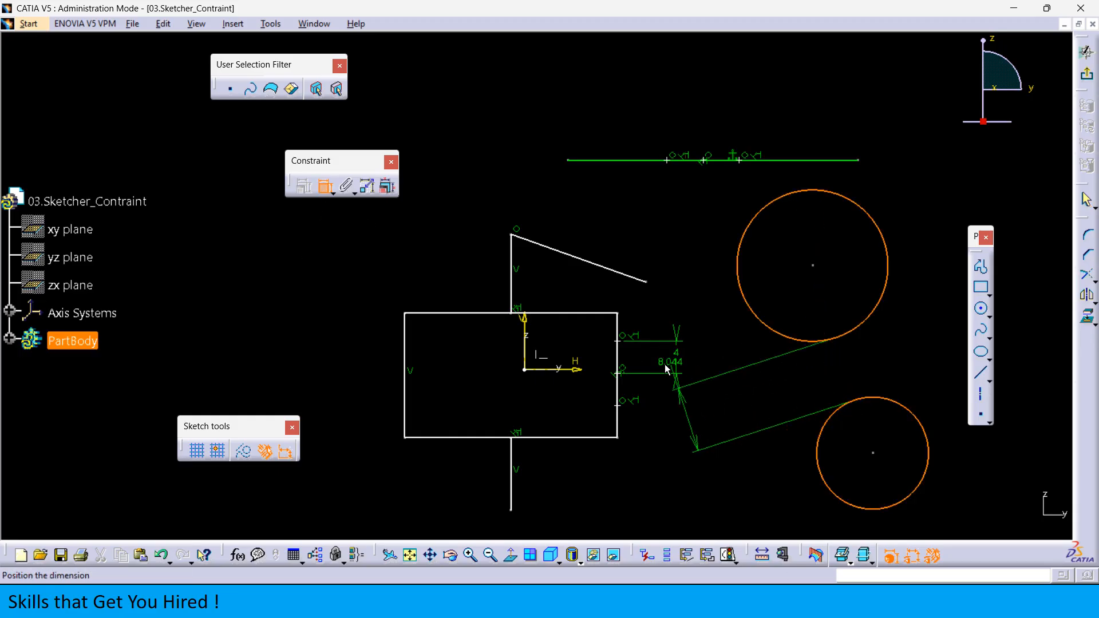
right_click(717, 380)
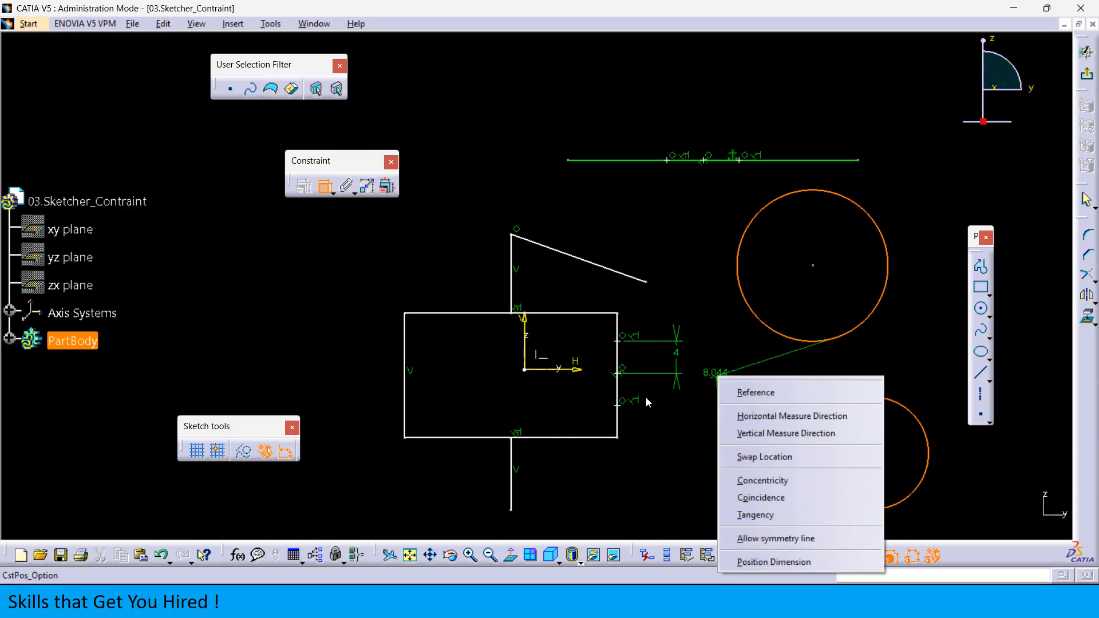
left_click(763, 482)
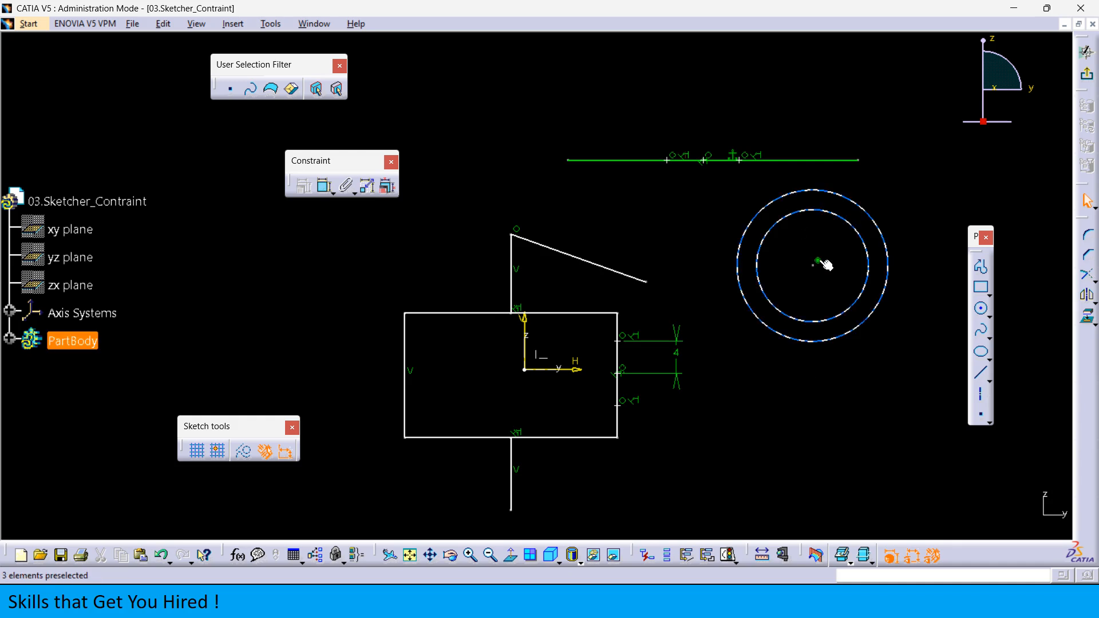
left_click(519, 228)
left_click(565, 227)
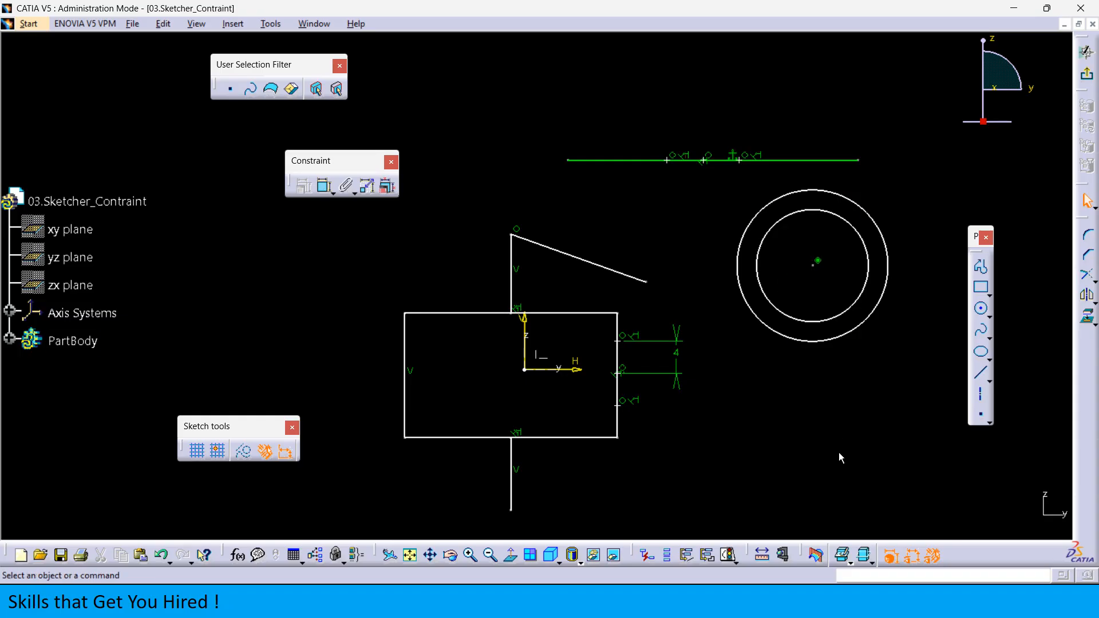
left_click(589, 578)
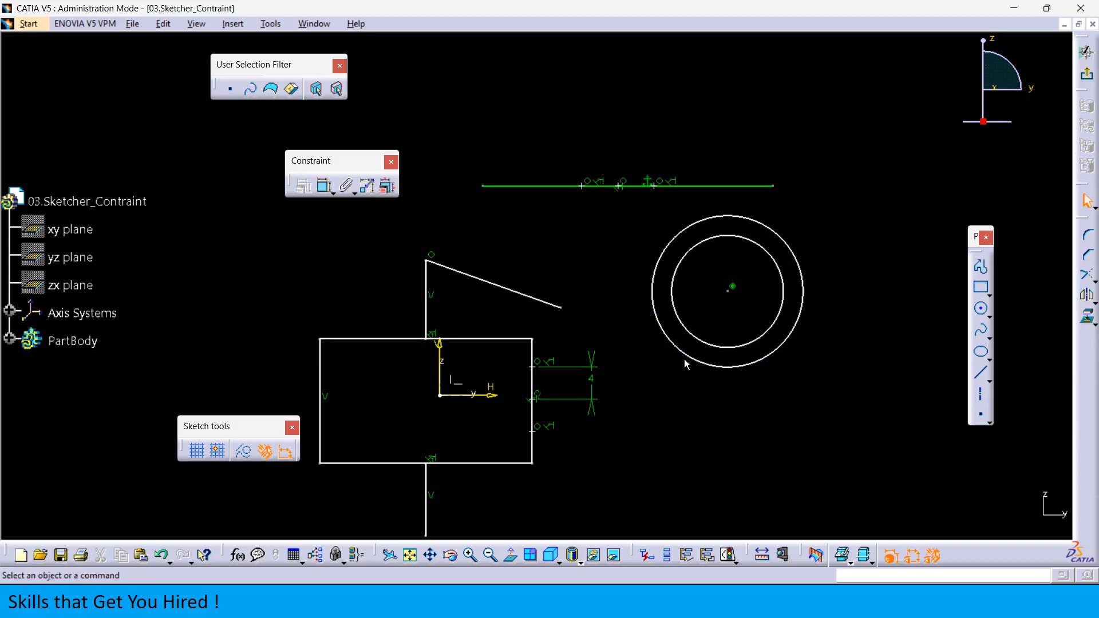
left_click(781, 234)
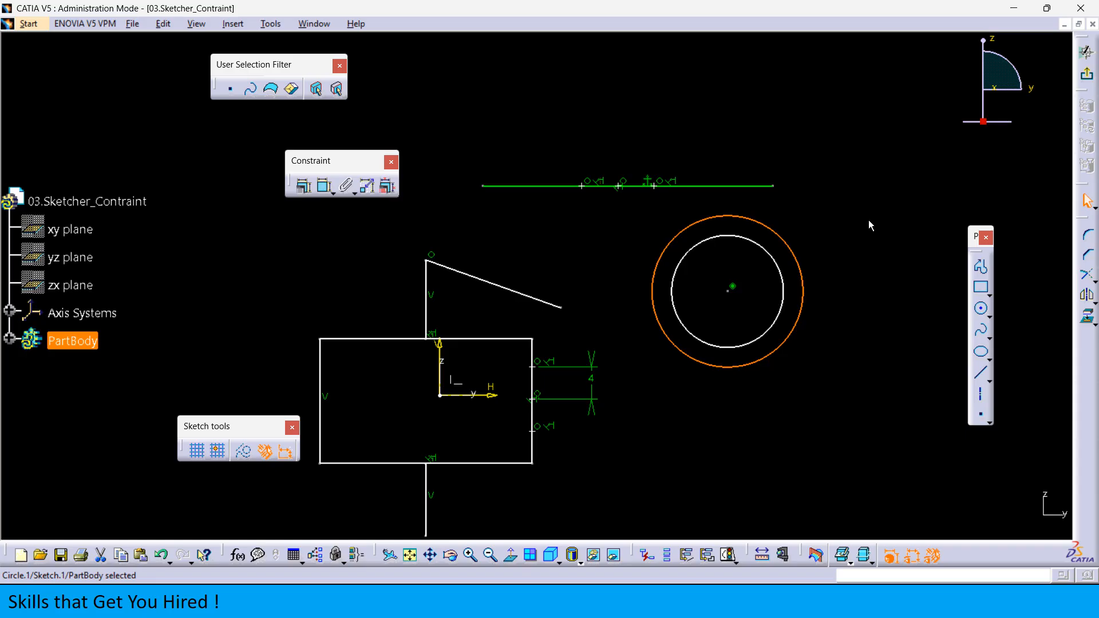
left_click(744, 186, "ctrl")
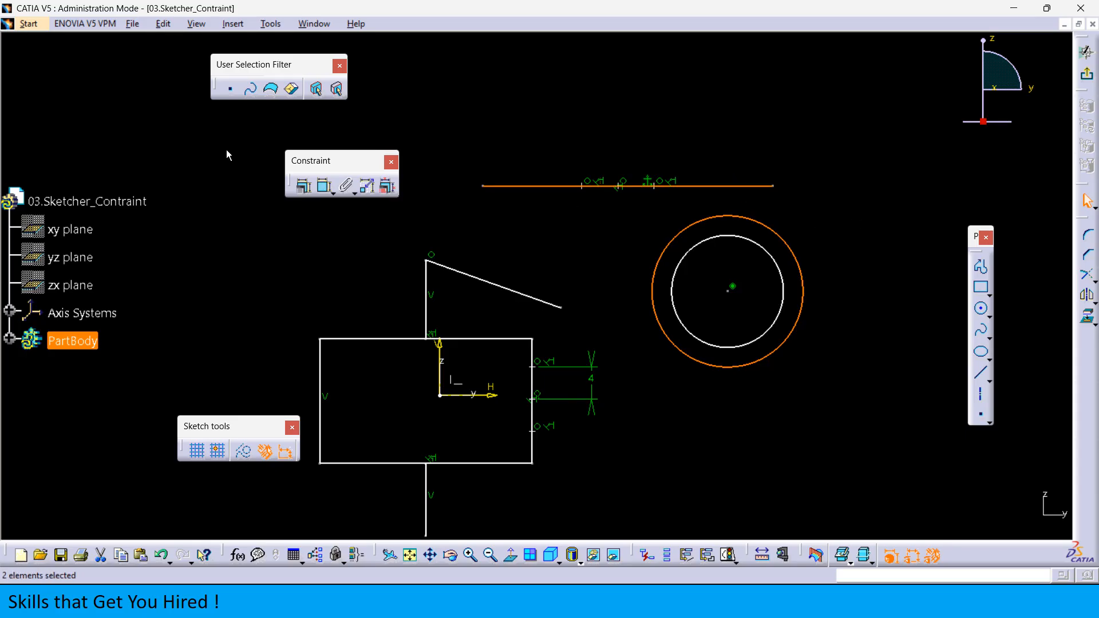
left_click(298, 193)
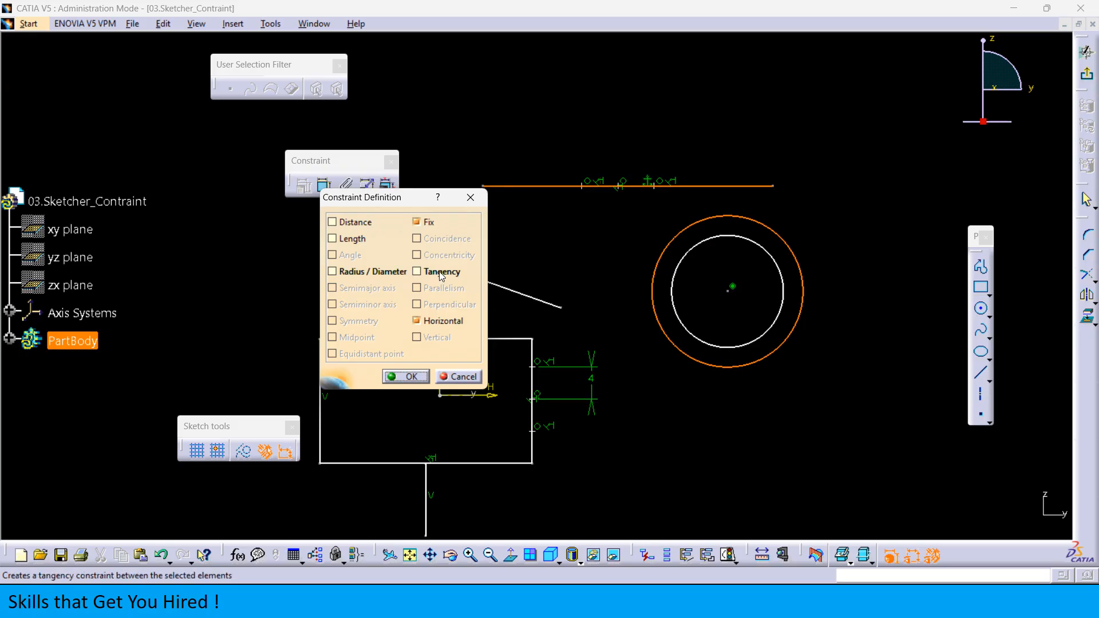
left_click(465, 378)
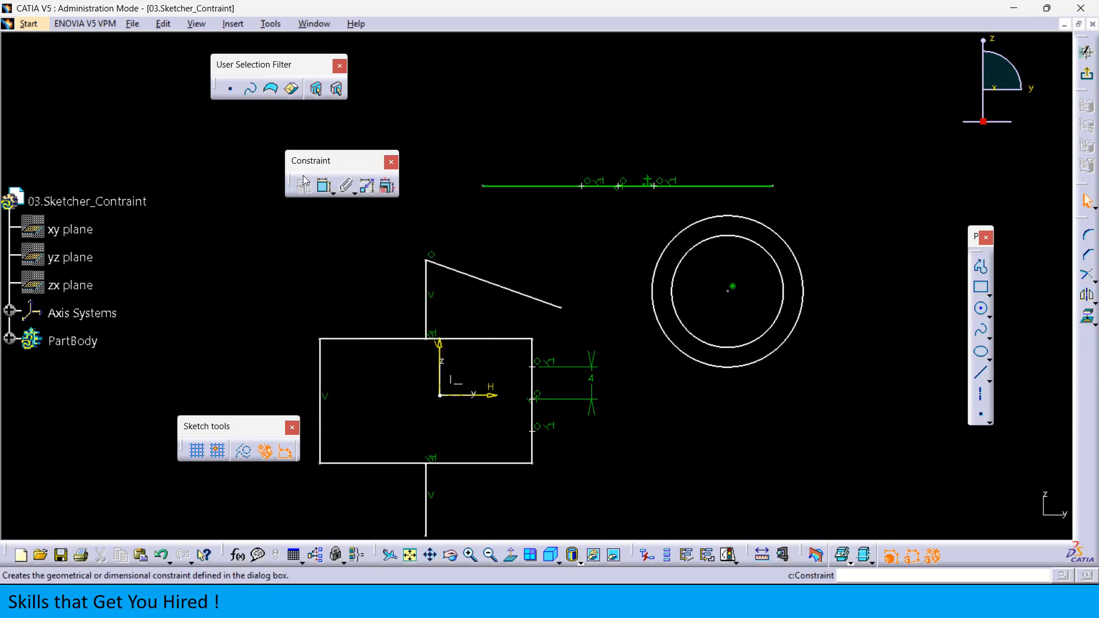
- Apply a Tangency constraint between the outer circle and the fixed horizontal line, and shift the circles' common centre slightly up and left
left_click(325, 187)
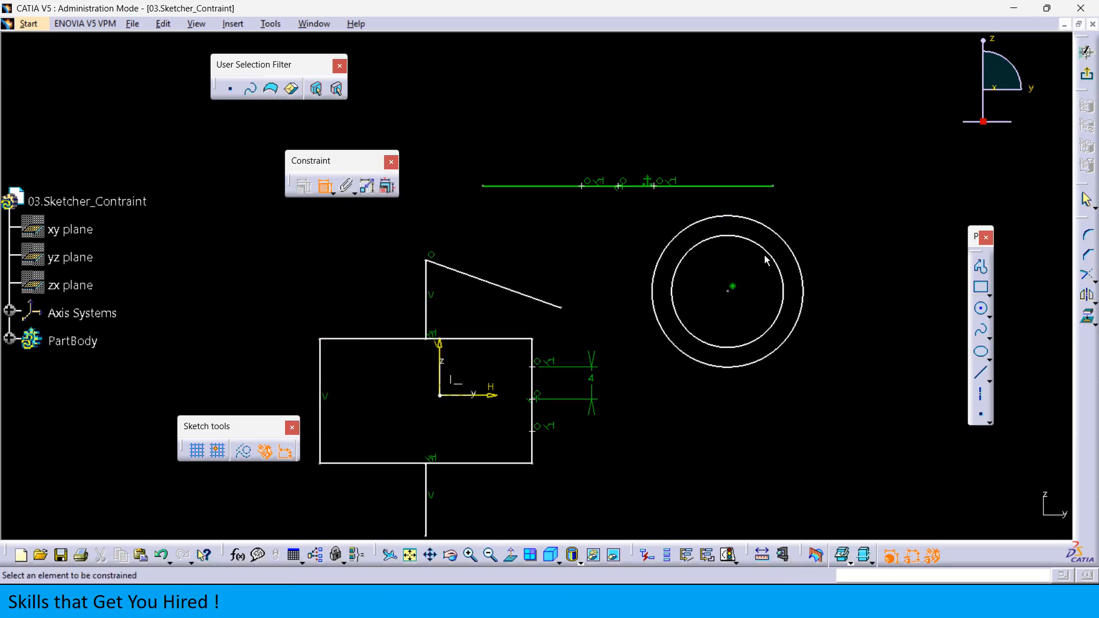
left_click(775, 231)
left_click(761, 185)
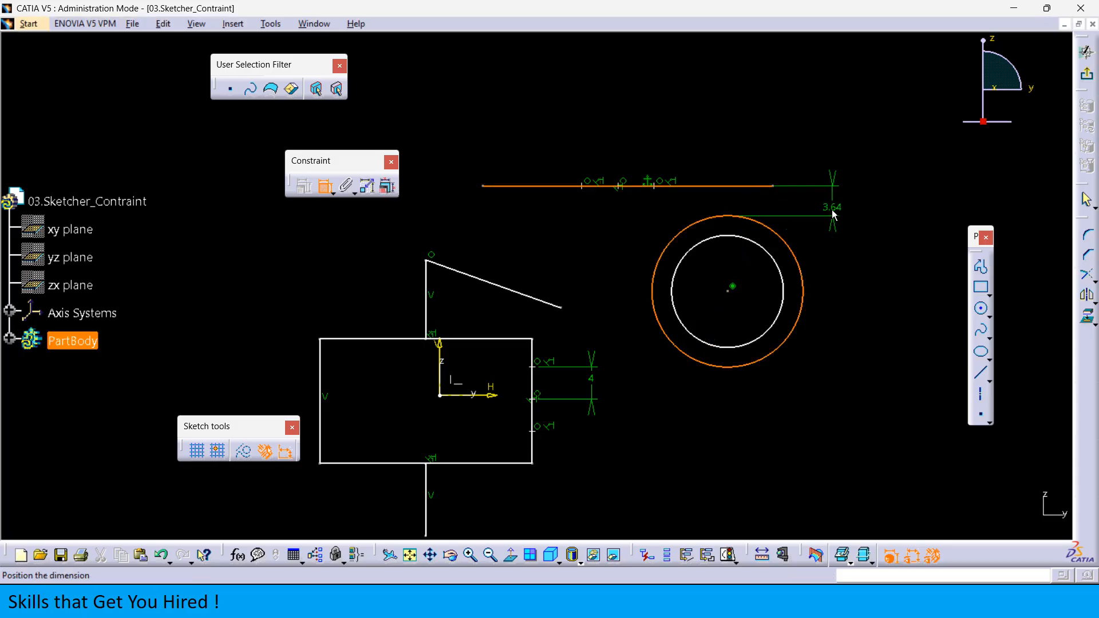
right_click(832, 212)
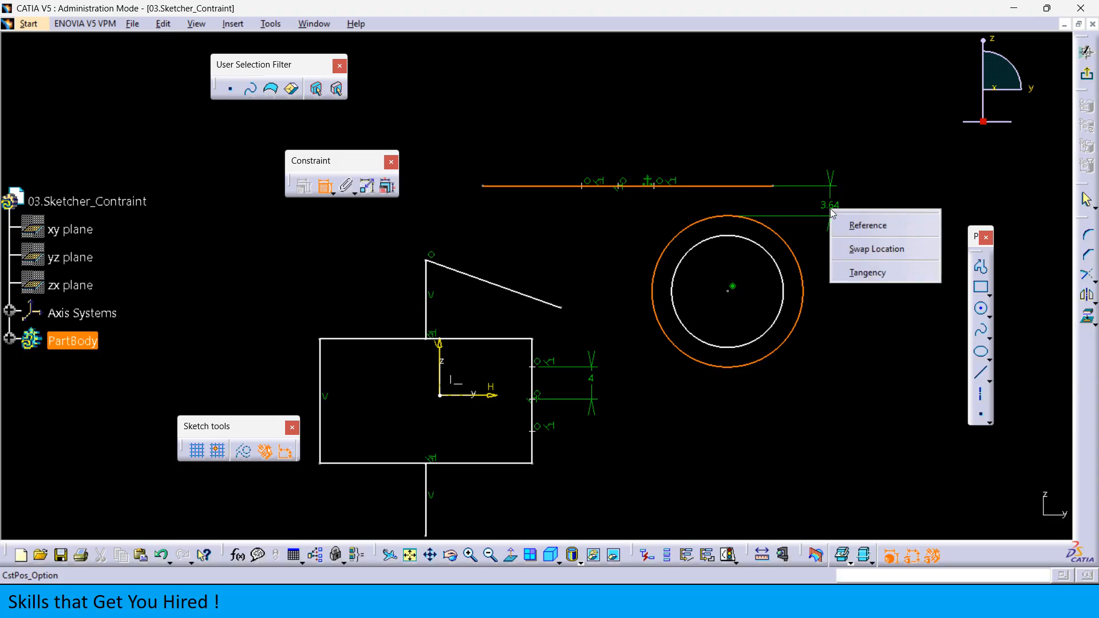
left_click(850, 278)
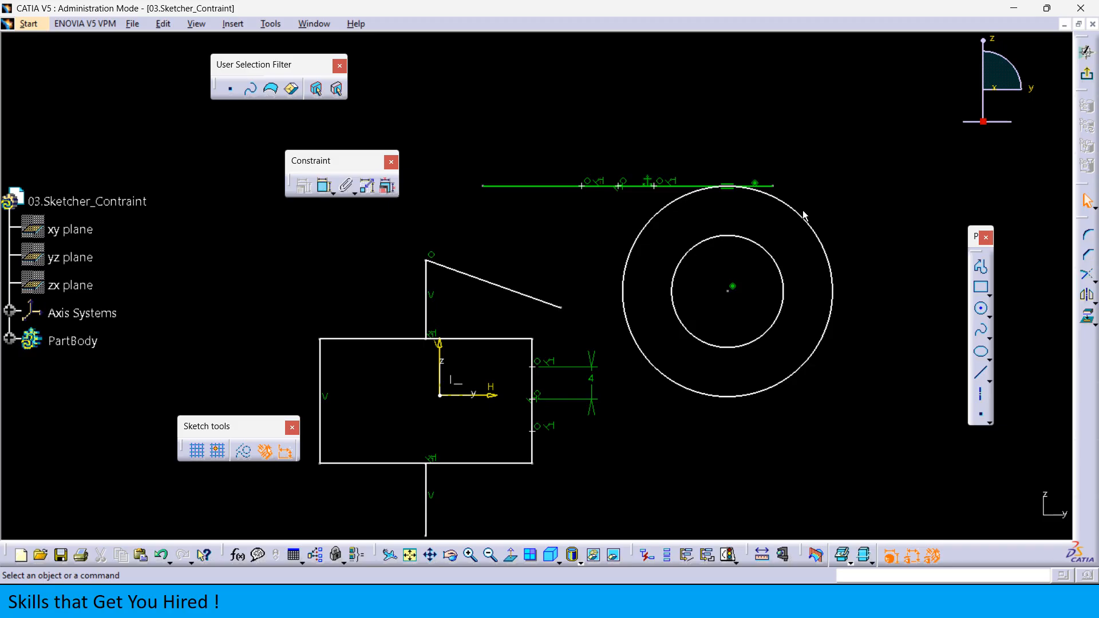
left_click_drag(726, 298, 711, 278)
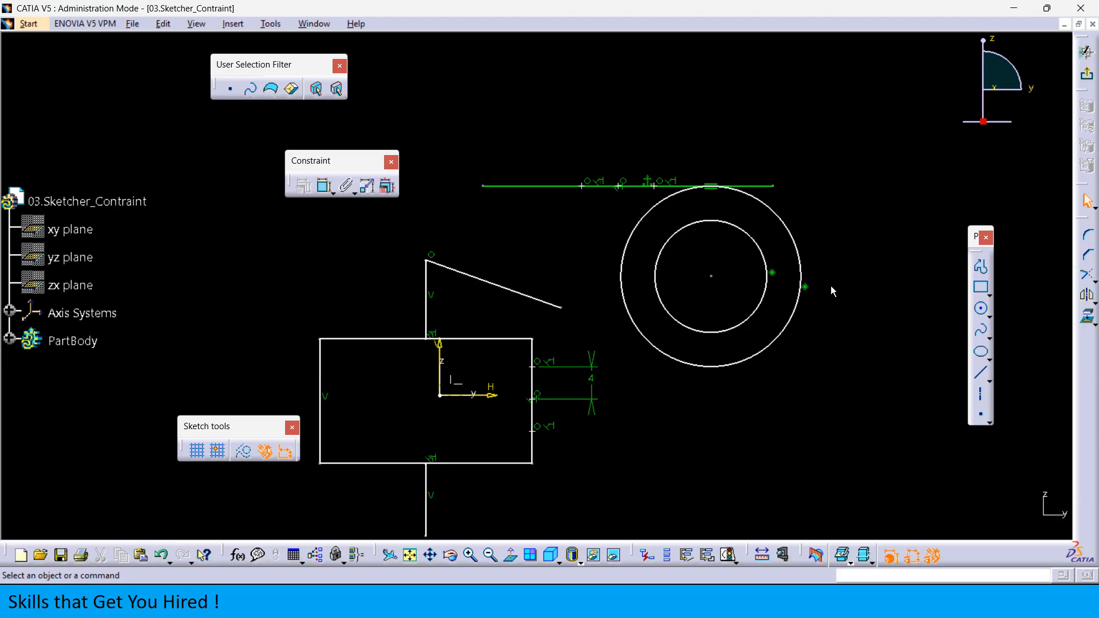
left_click(601, 567)
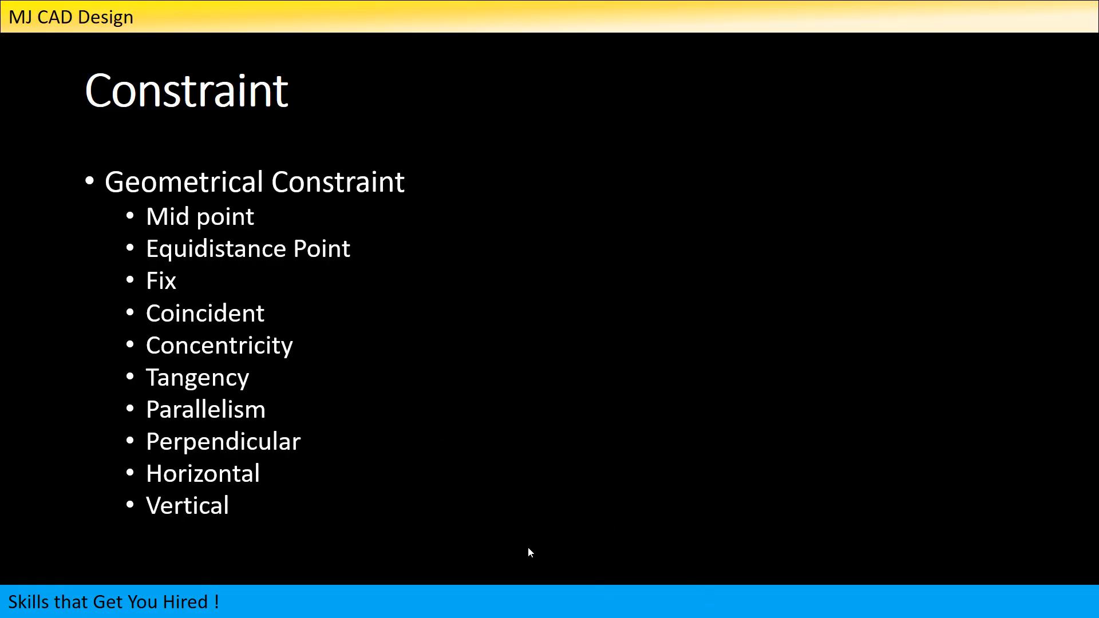
left_click(589, 570)
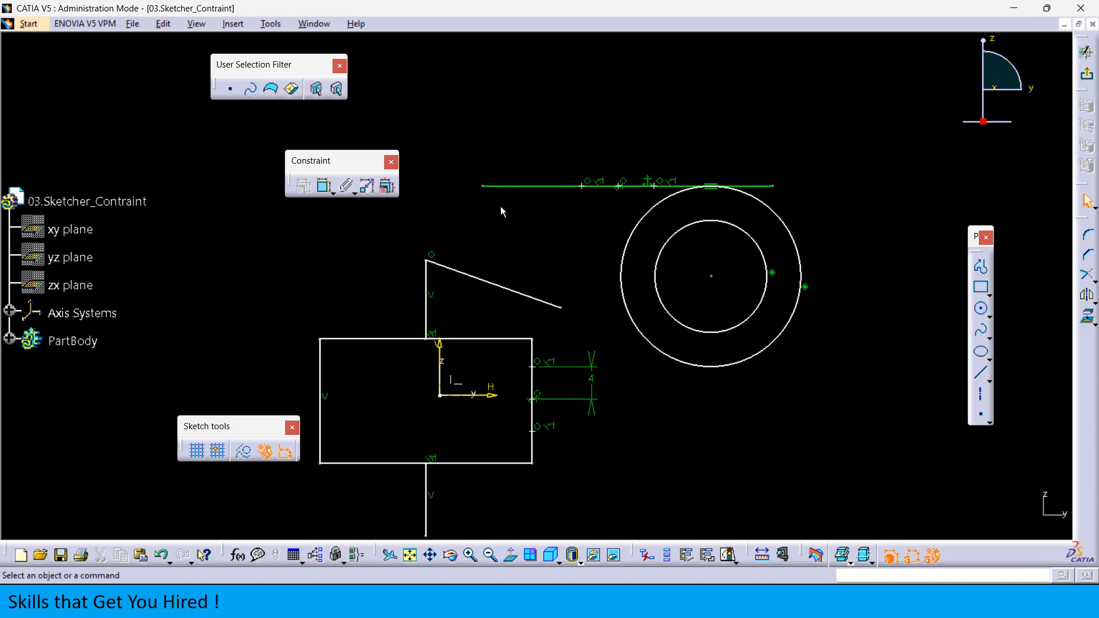
- Apply a Parallelism constraint between the inclined line and the fixed horizontal line, placing its symbol between them
left_click(325, 189)
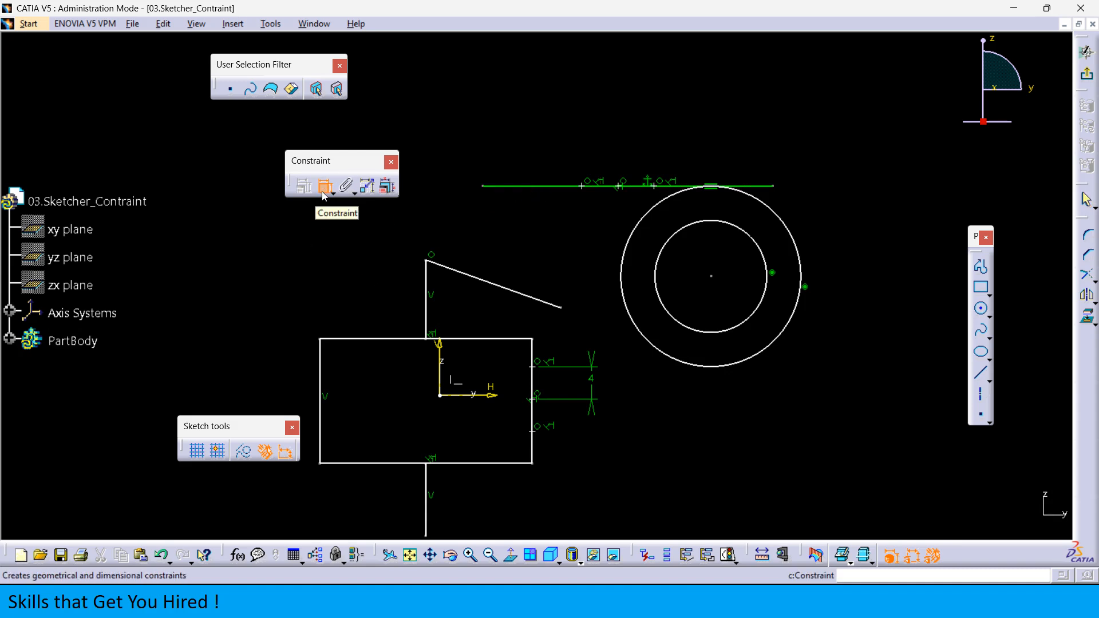
left_click(517, 290)
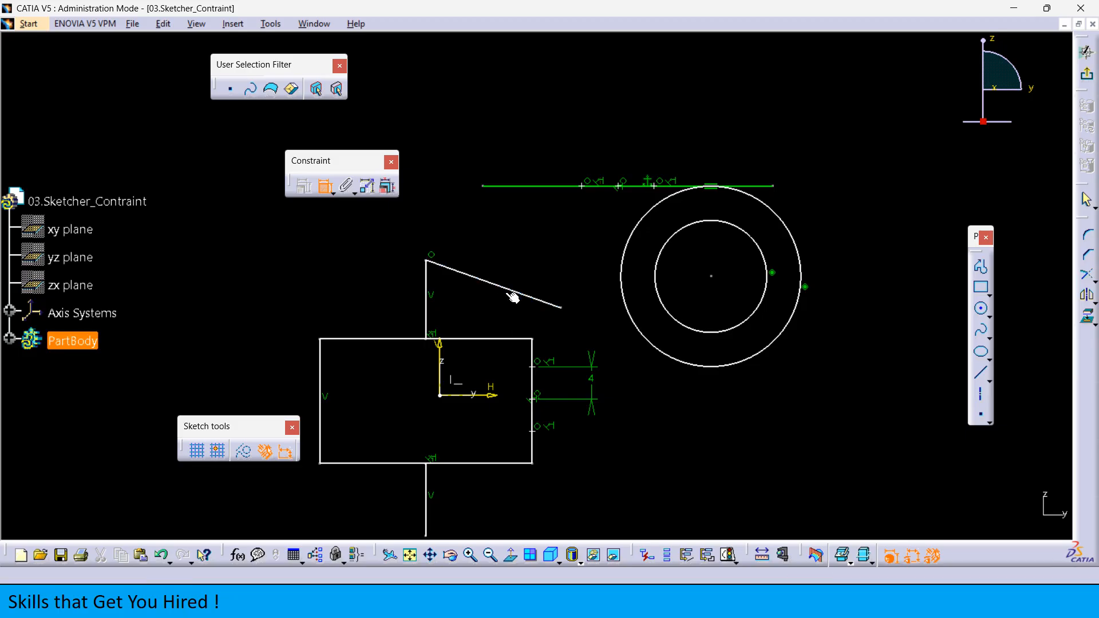
left_click(520, 188)
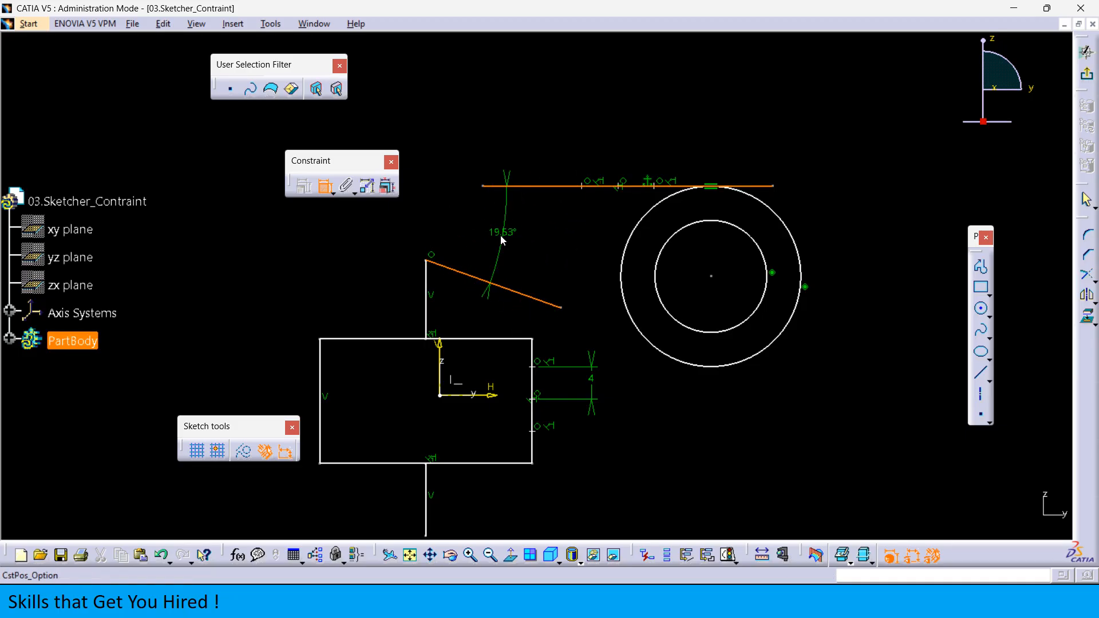
right_click(501, 237)
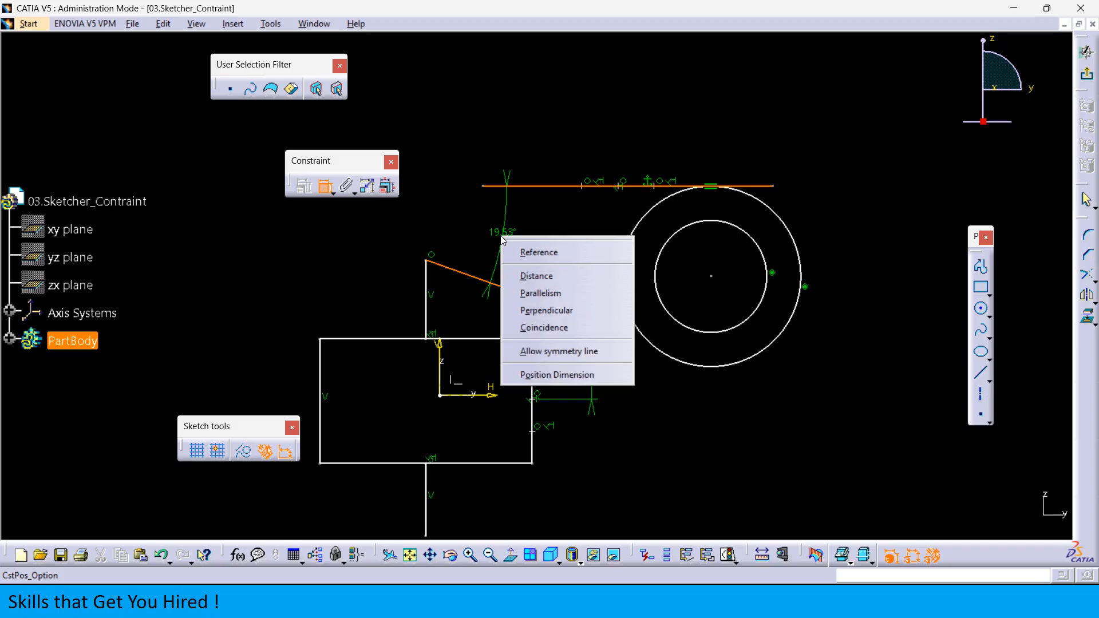
left_click(544, 294)
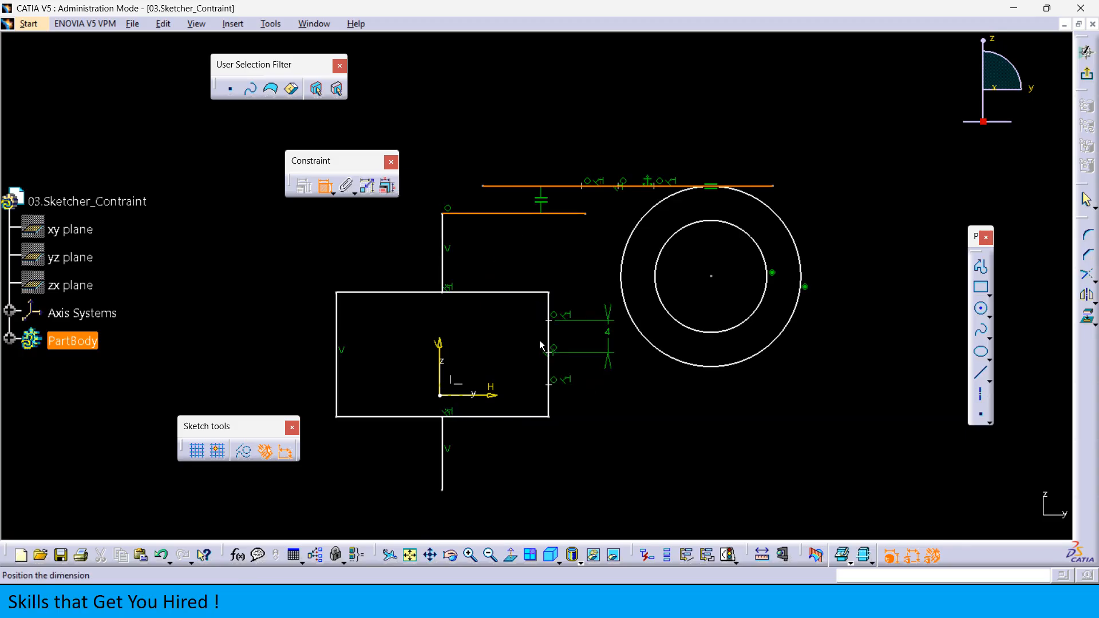
left_click(539, 228)
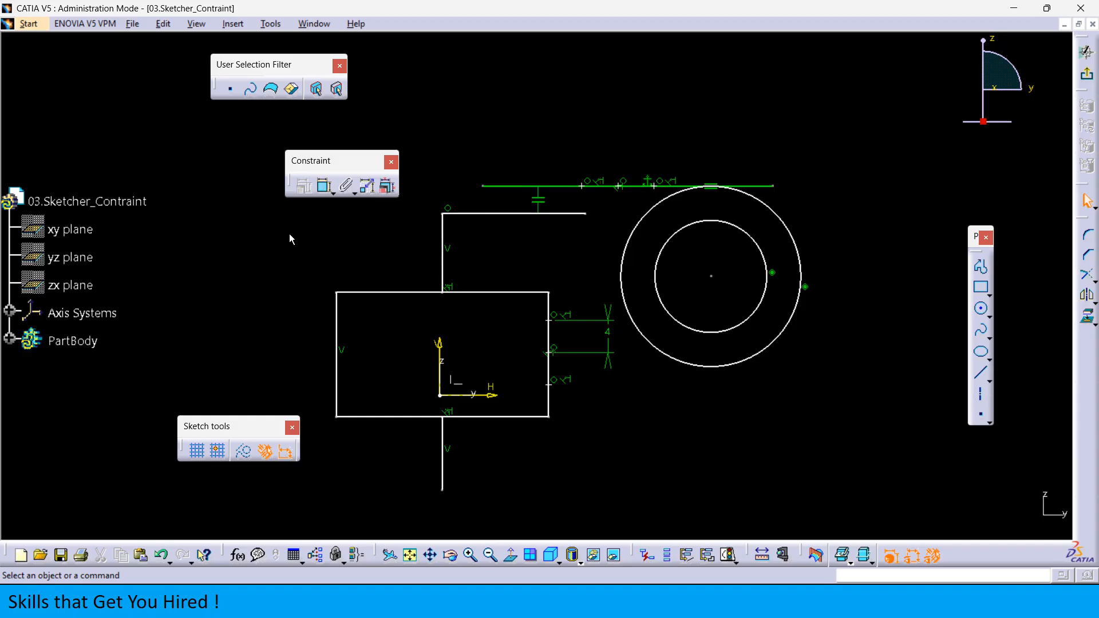
- Draw a steep line down from the free end of the upper horizontal line and stretch it to about 8 mm
left_click(981, 372)
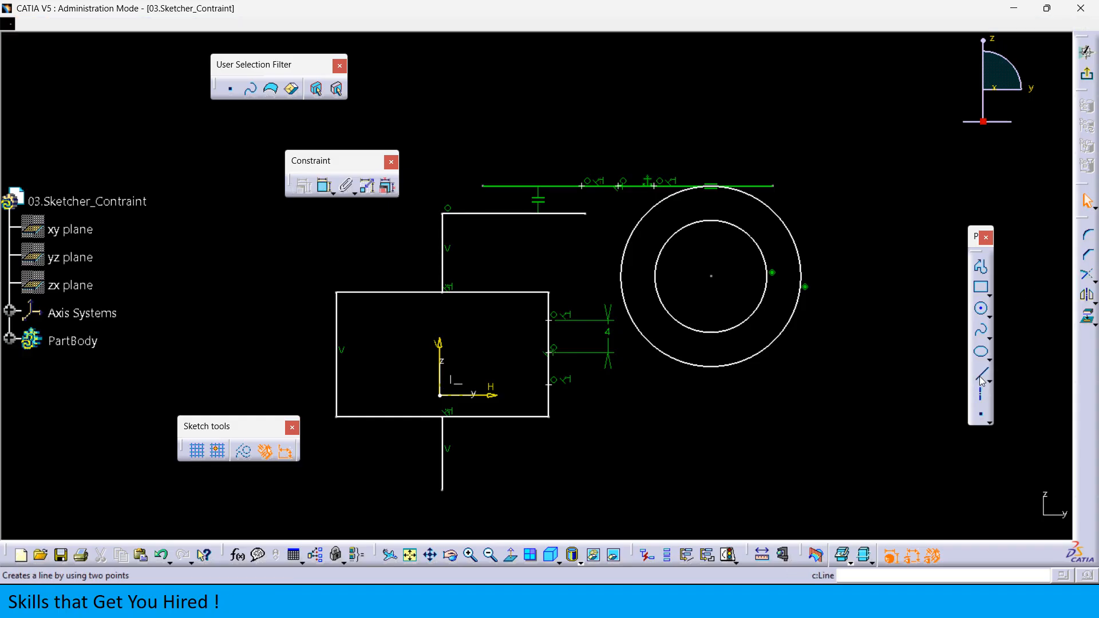
left_click(588, 215)
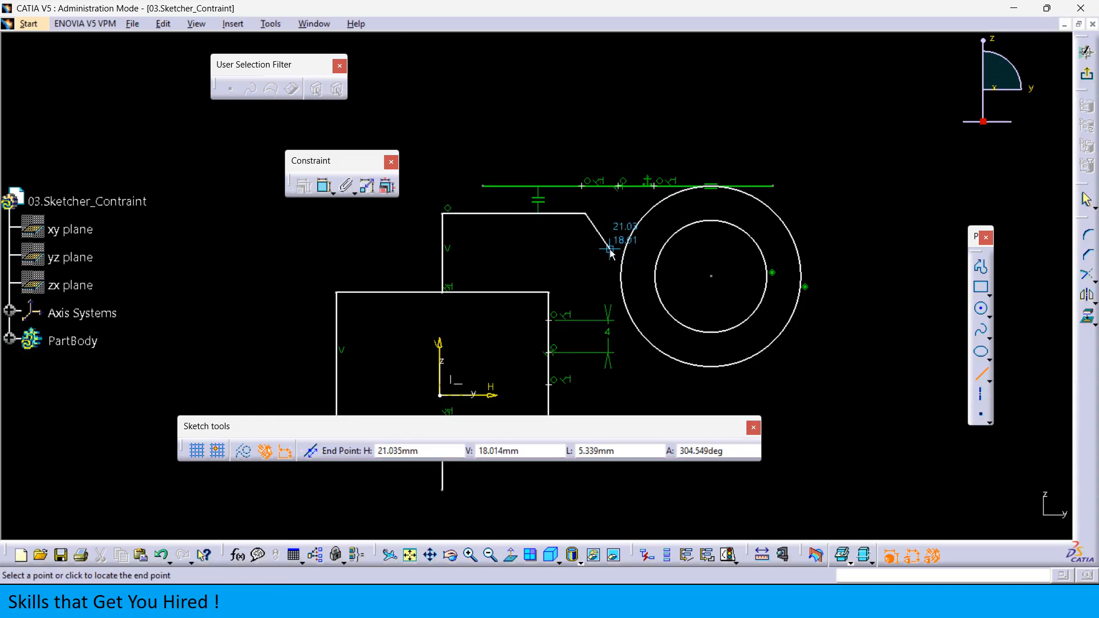
left_click(594, 253)
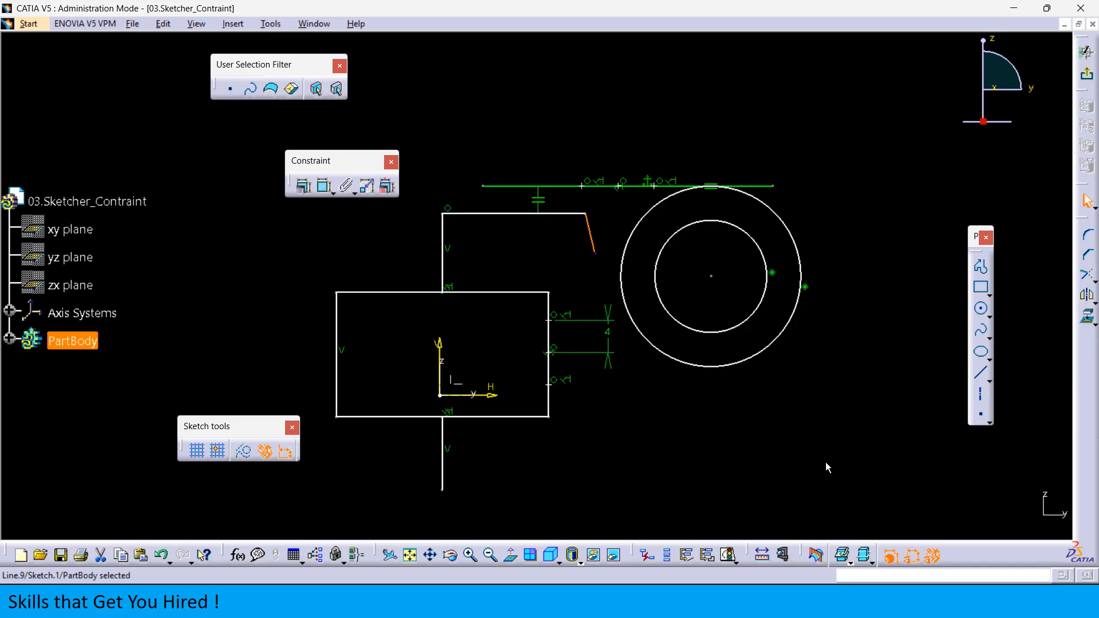
left_click_drag(595, 254, 601, 275)
left_click(705, 398)
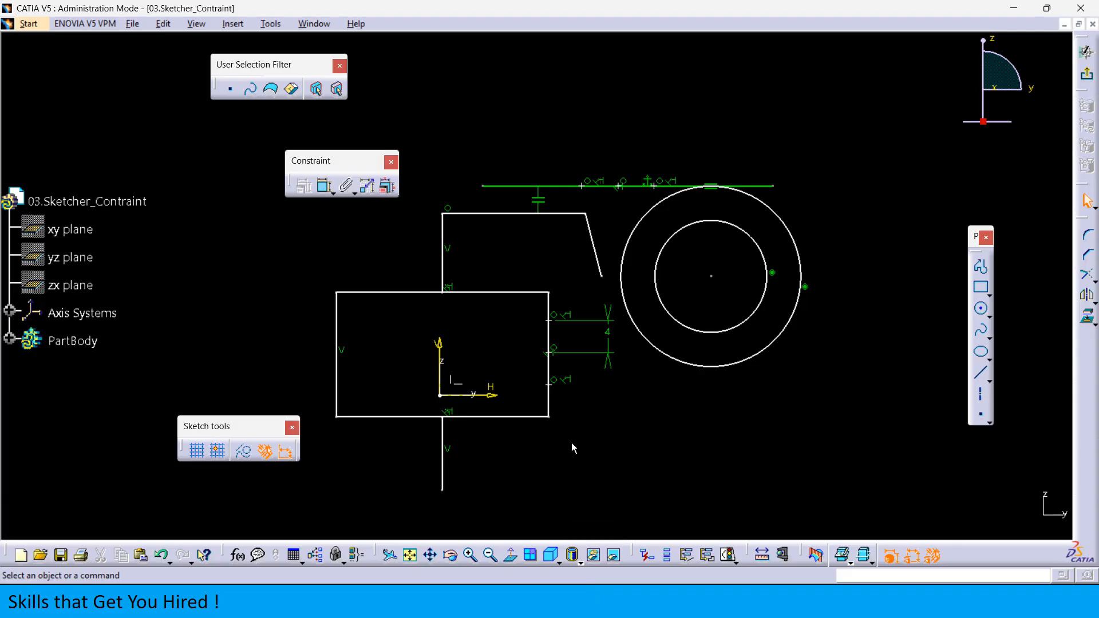
- Apply a Perpendicular constraint between the steep line and the adjoining horizontal line
left_click(325, 188)
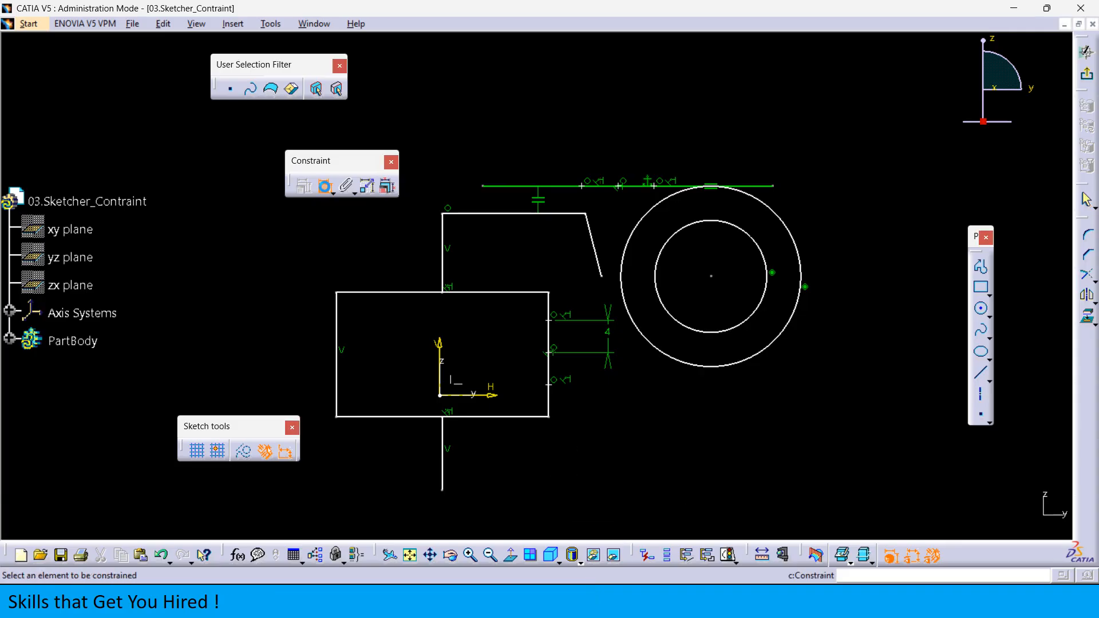
left_click(598, 244)
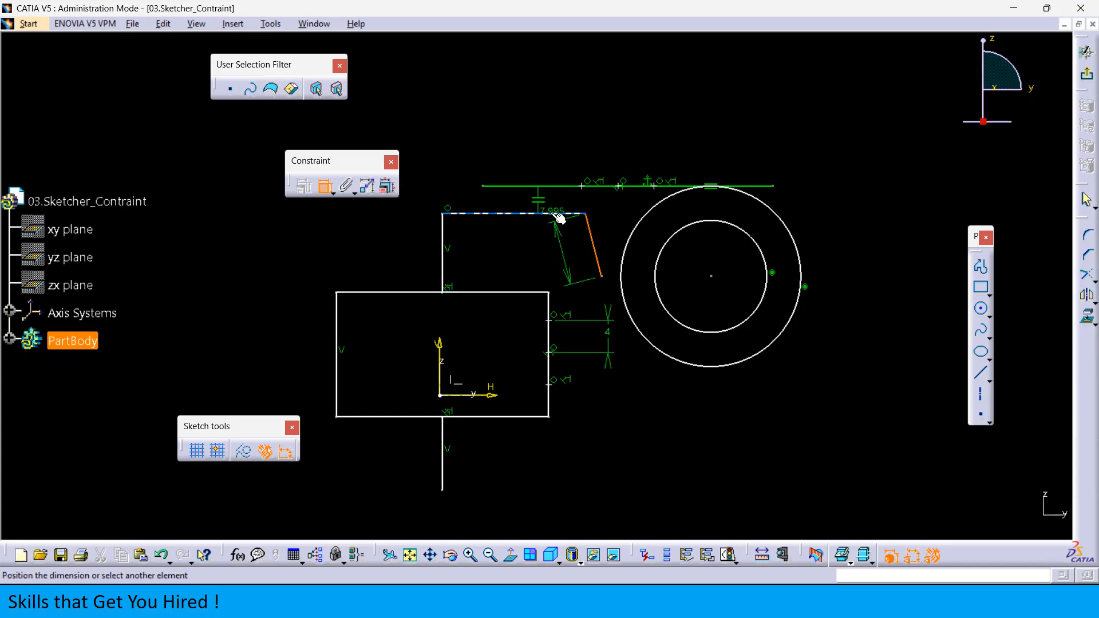
left_click(558, 215)
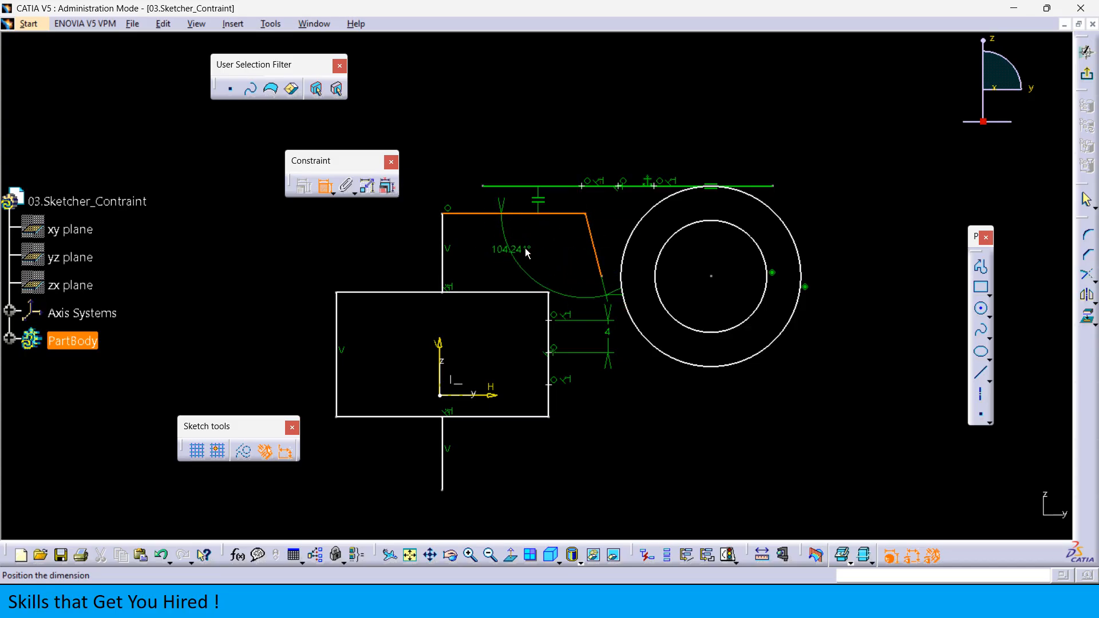
right_click(527, 249)
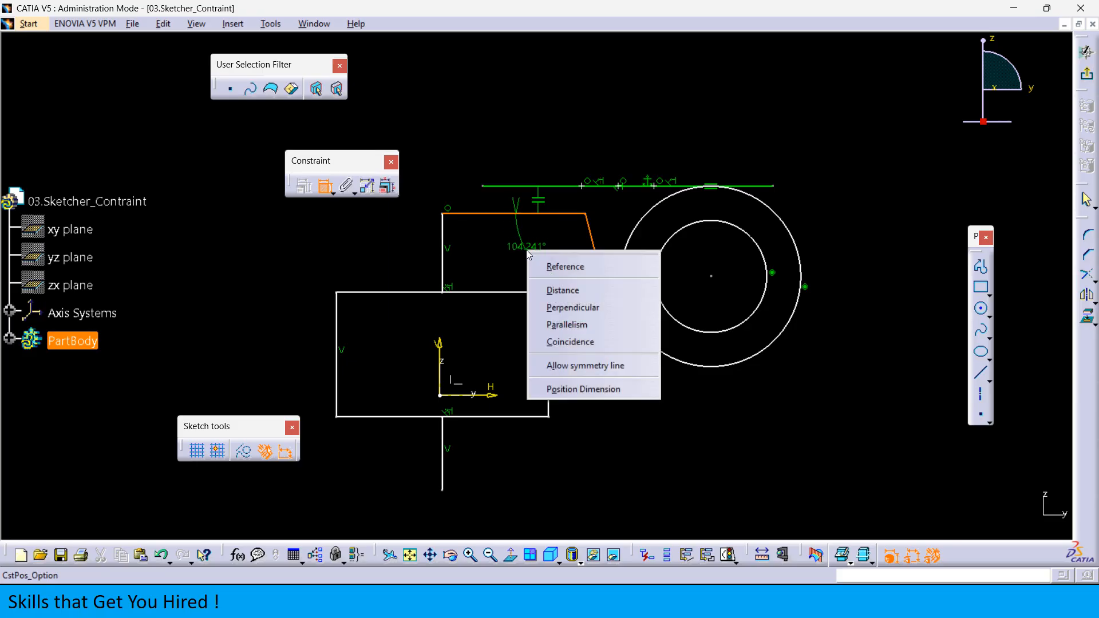
left_click(570, 308)
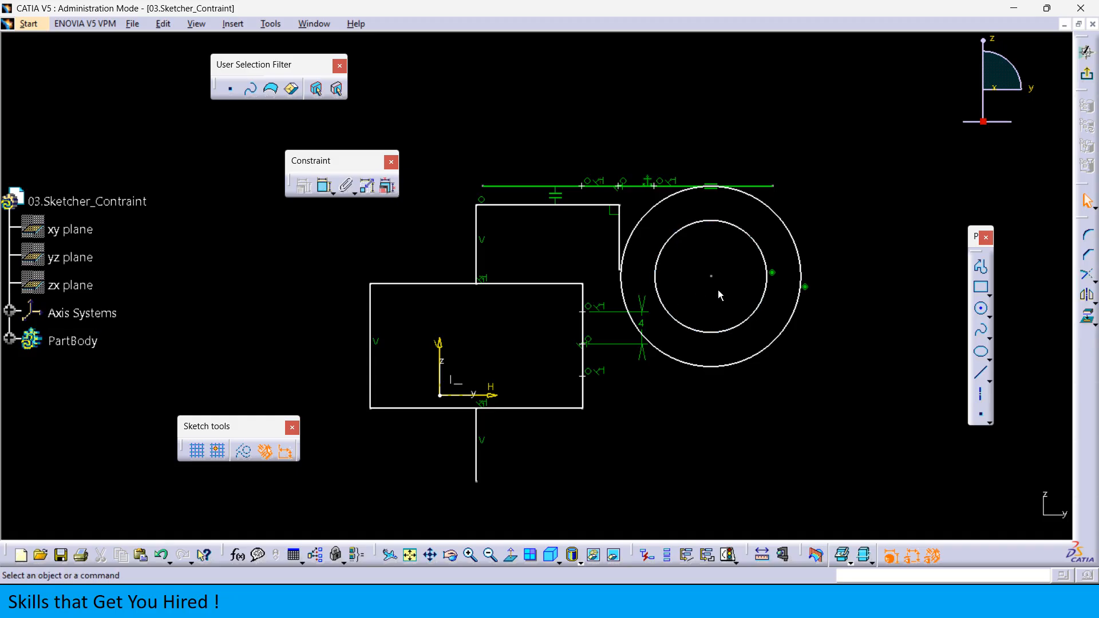
- Move the concentric circles right, clear of the perpendicular line, and check the perpendicularity symbol at the corner
left_click_drag(713, 277, 794, 280)
left_click(608, 228)
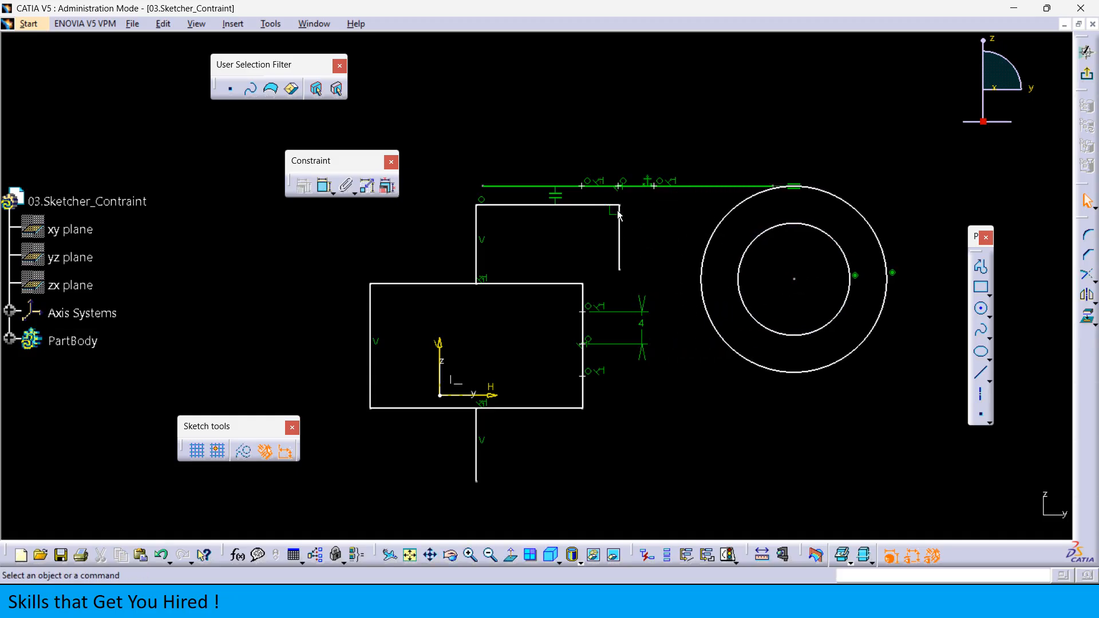
left_click(617, 214)
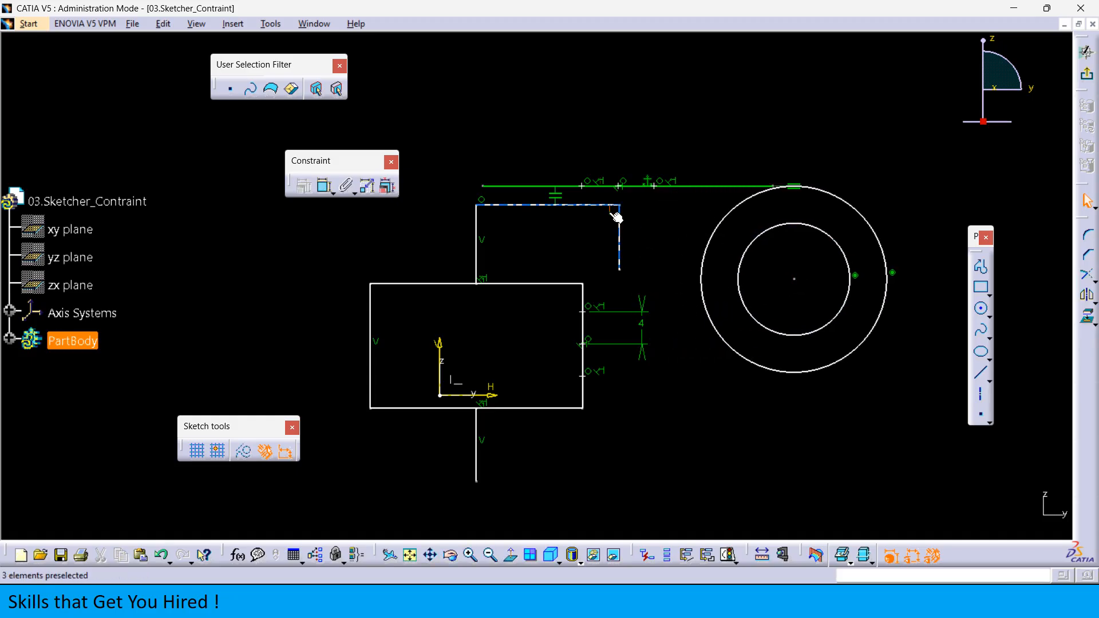
left_click(668, 246)
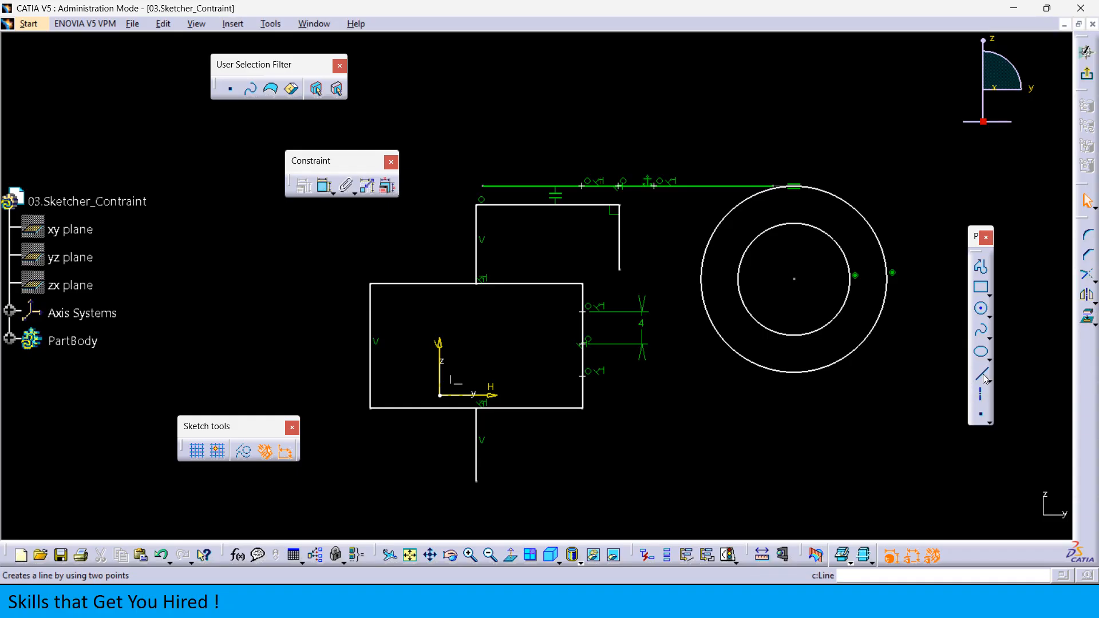
- Draw a line about 9 mm long inward from the perpendicular line's lower end and constrain it Horizontal
left_click(982, 376)
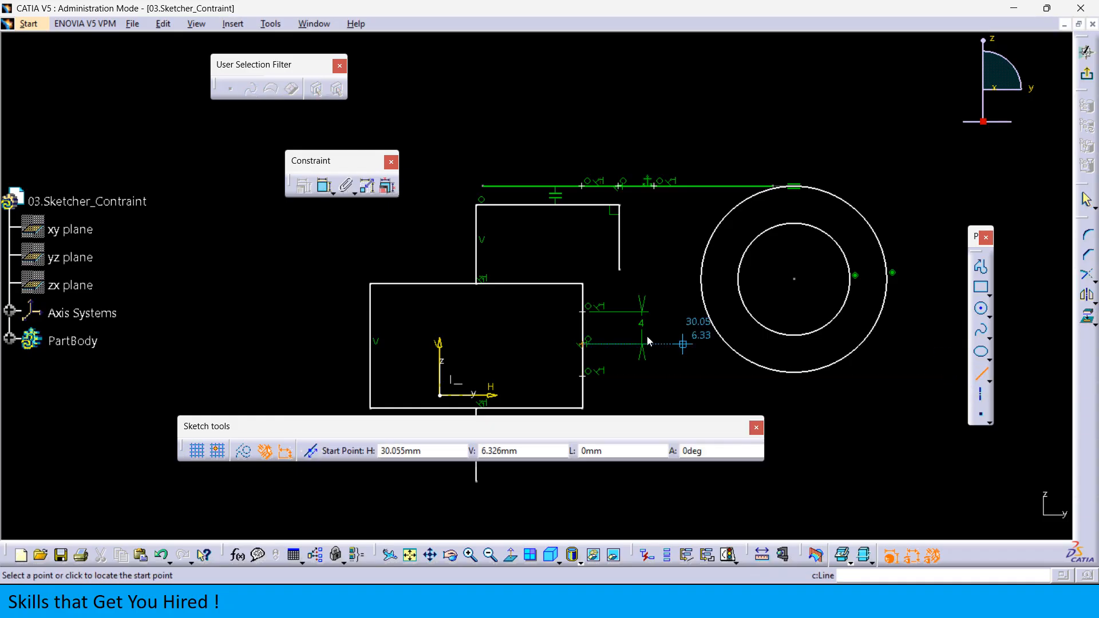
left_click(620, 269)
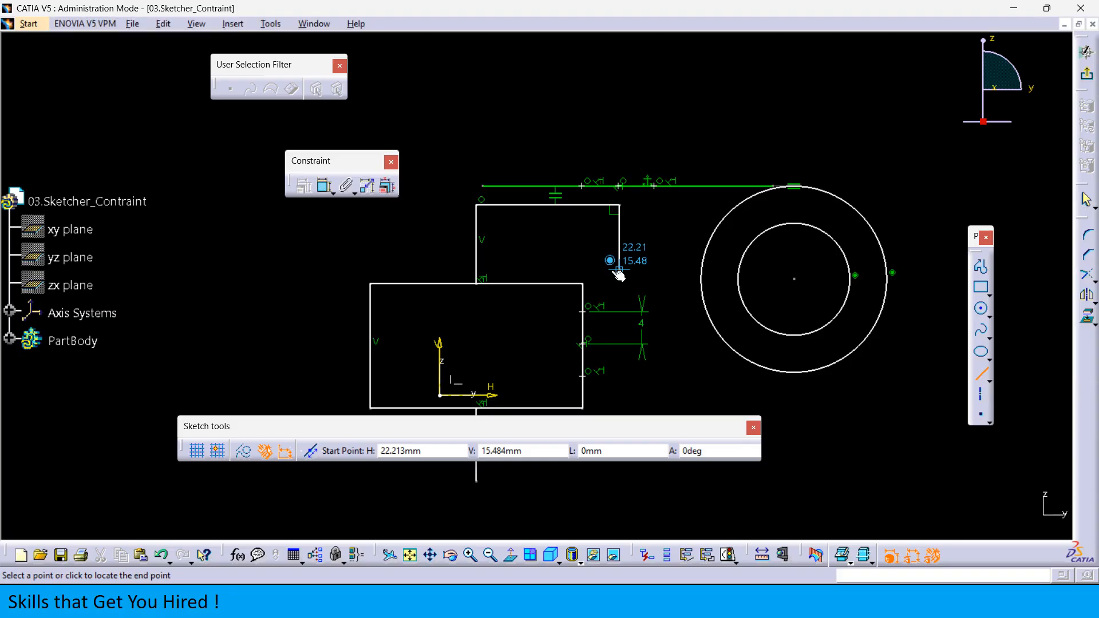
left_click(548, 254)
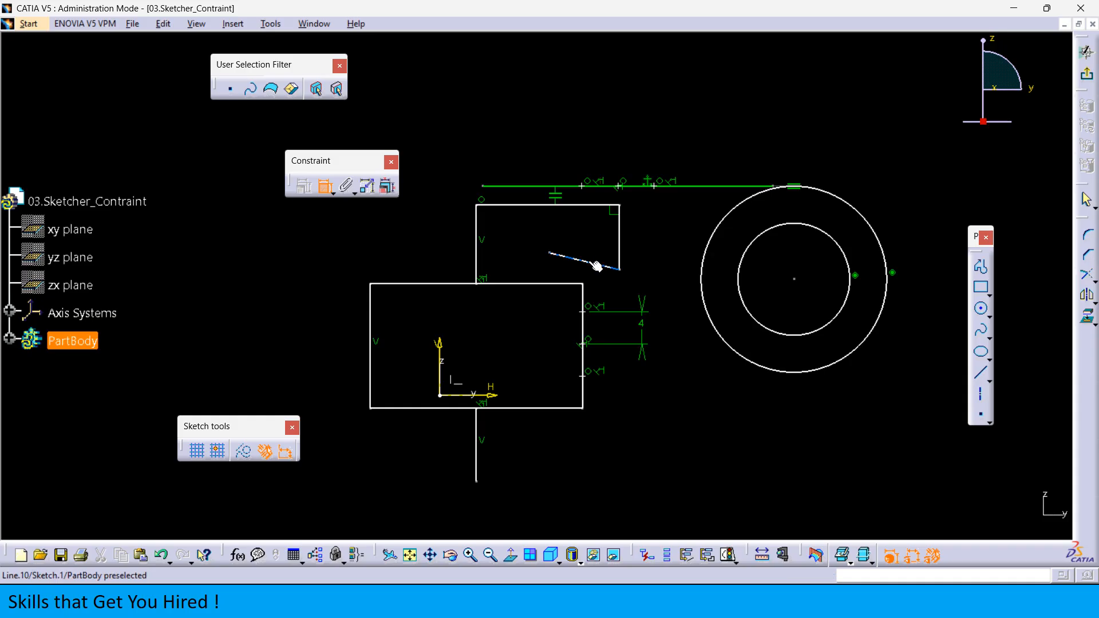
left_click(596, 265)
right_click(536, 229)
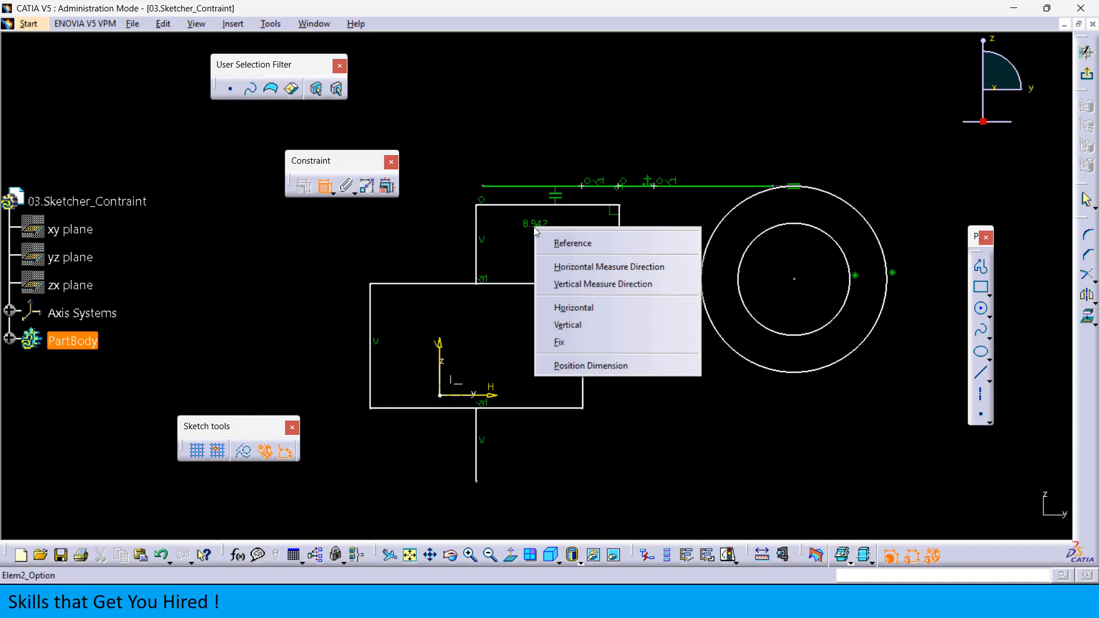
left_click(573, 309)
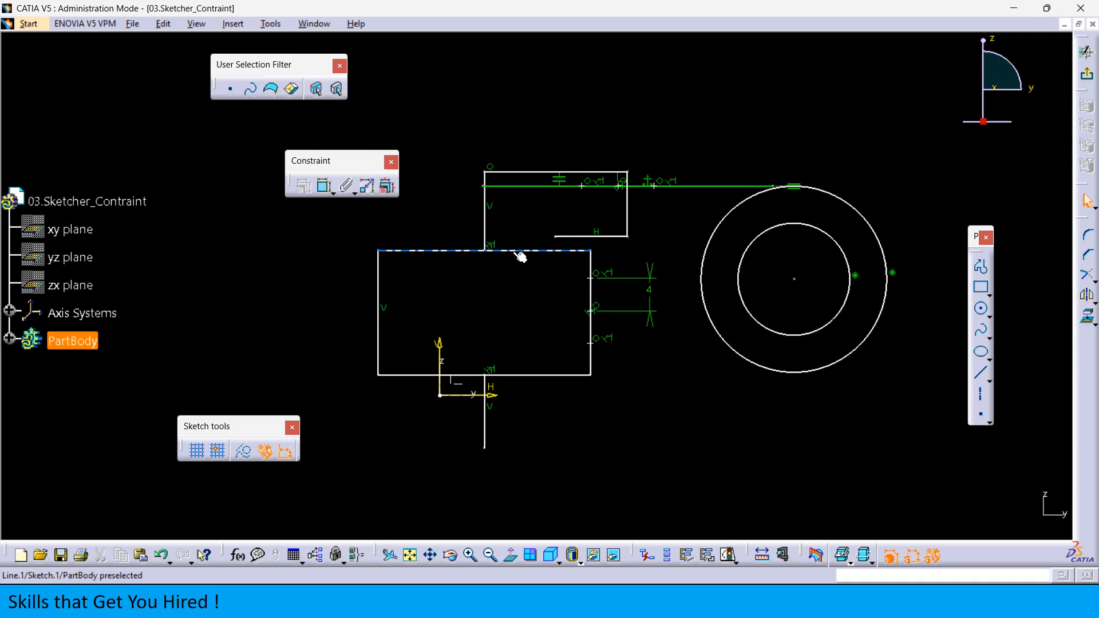
- Lower the rectangle's top edge, the upper horizontal line to just beneath the fixed line, and the short horizontal line slightly
left_click_drag(521, 257, 508, 288)
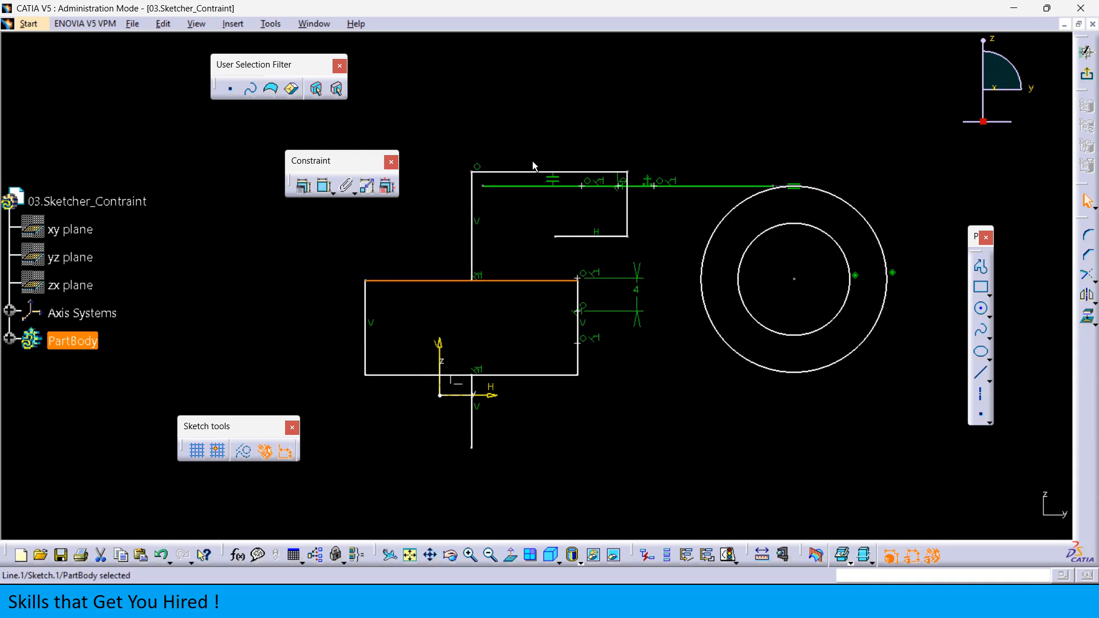
left_click_drag(532, 175, 509, 209)
left_click(708, 186)
left_click(679, 186)
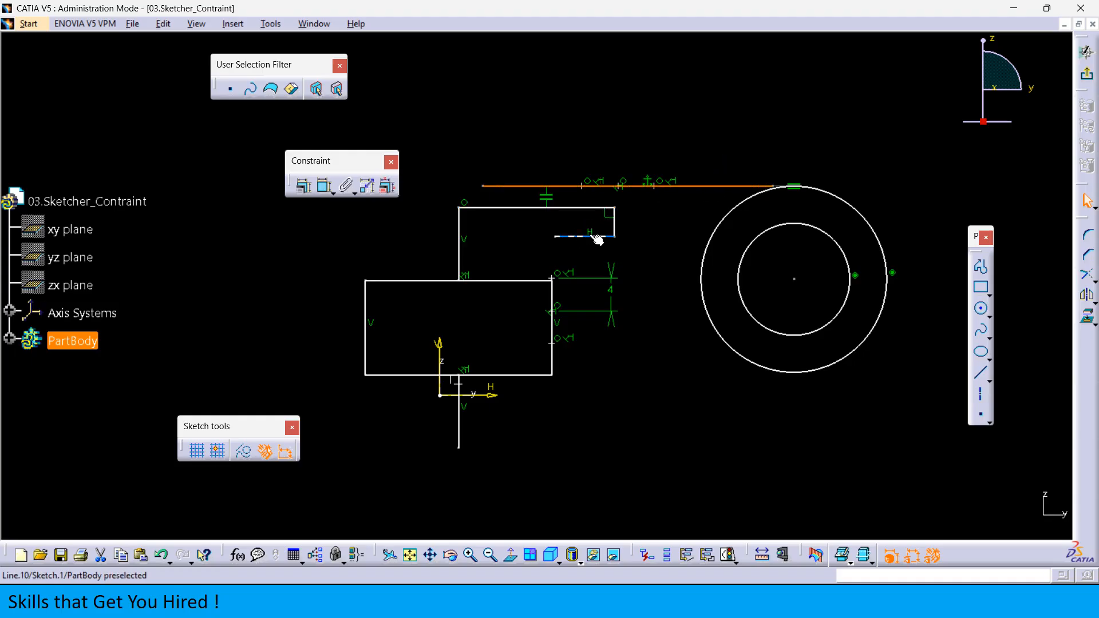
left_click_drag(719, 156, 730, 129)
left_click(582, 332)
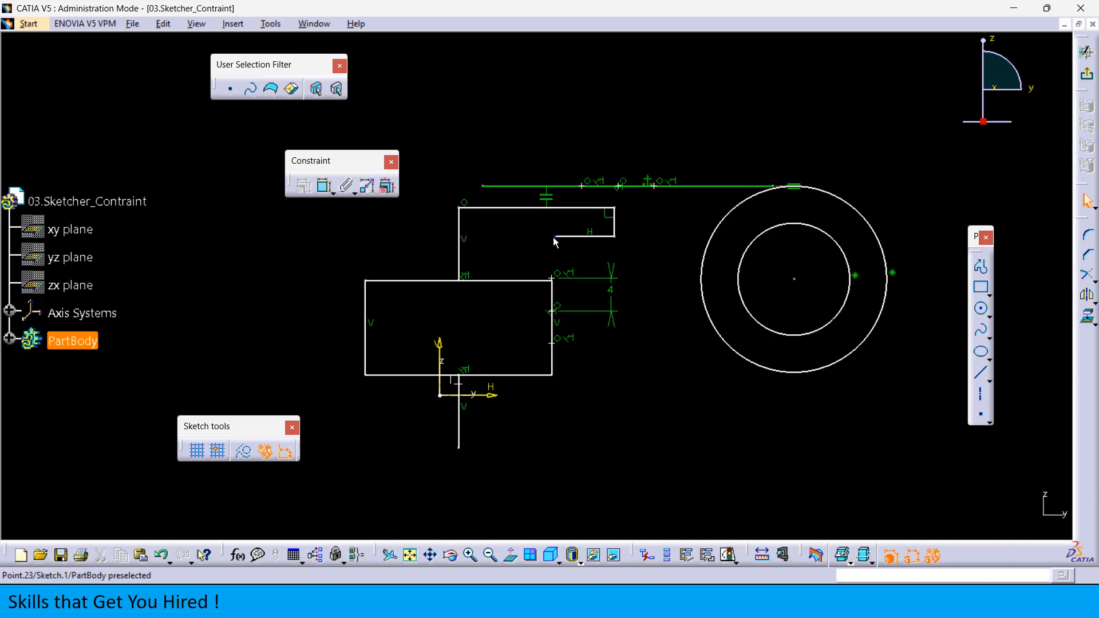
left_click_drag(554, 236, 545, 298)
- Extend the rectangle downward and slide the equidistant points down so they all lie along its right edge
left_click_drag(549, 375, 549, 467)
mouse_move(549, 343)
left_mouse_down()
mouse_move(550, 375)
mouse_move(549, 364)
left_mouse_up()
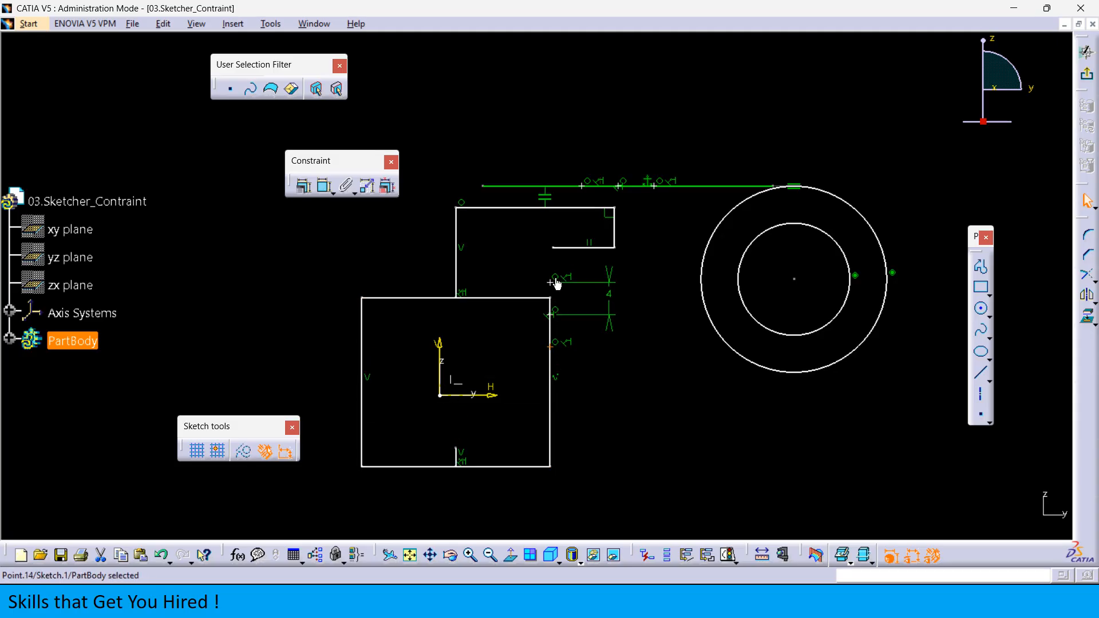
left_click_drag(554, 281, 548, 361)
left_click(756, 415)
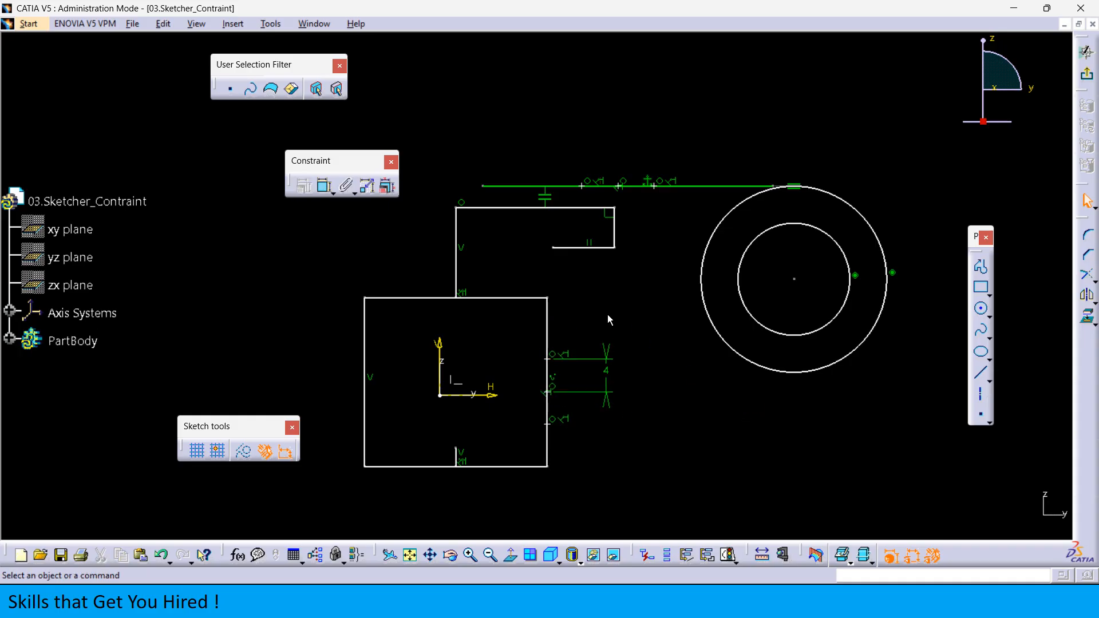
- Draw a single profile line about 9.4 mm long, sloping down and right from the short horizontal line's free end
left_click(983, 278)
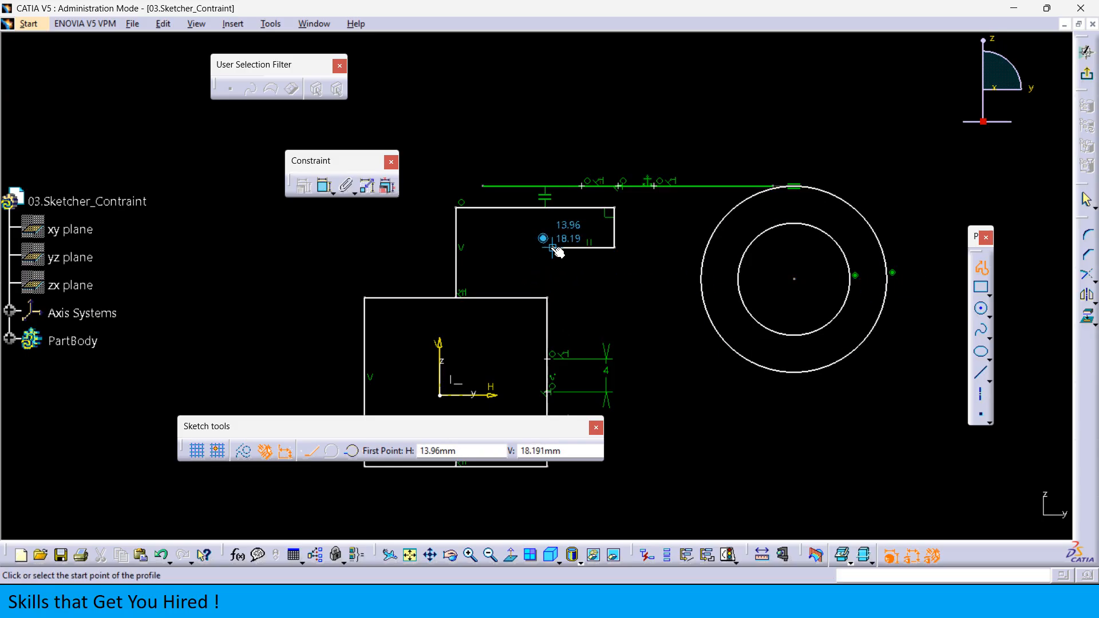
left_click(553, 247)
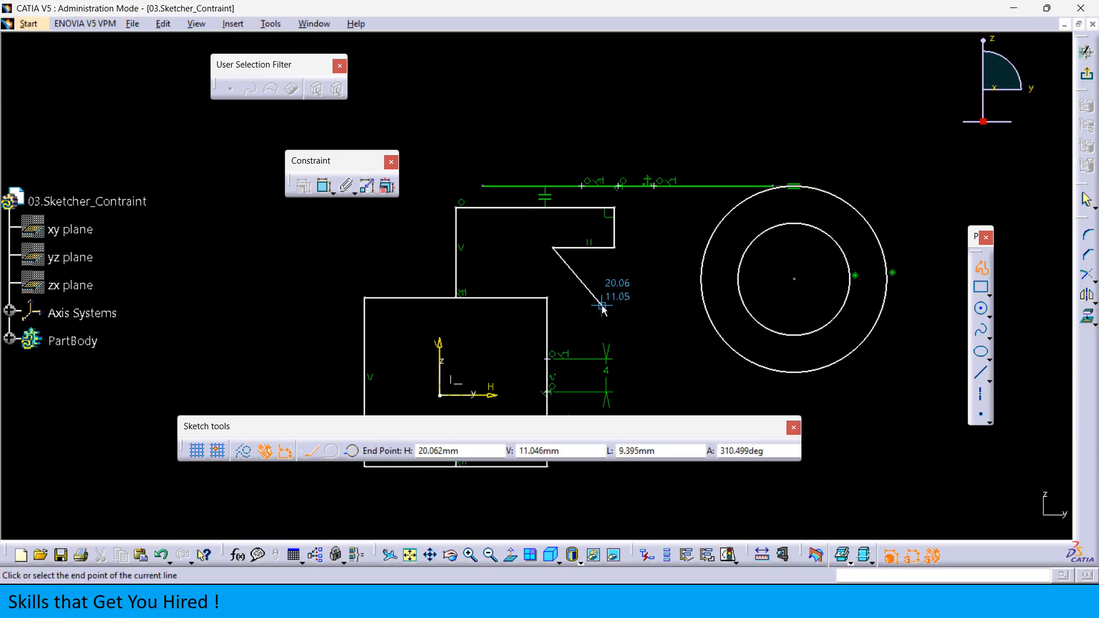
left_click(601, 307)
right_click(647, 280)
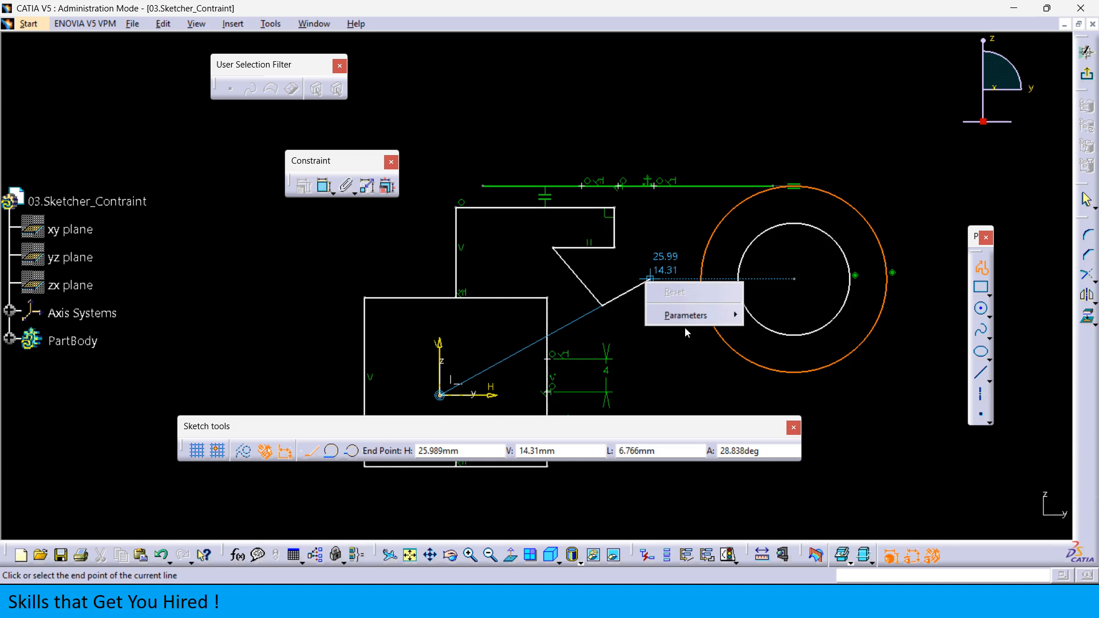
left_click(980, 271)
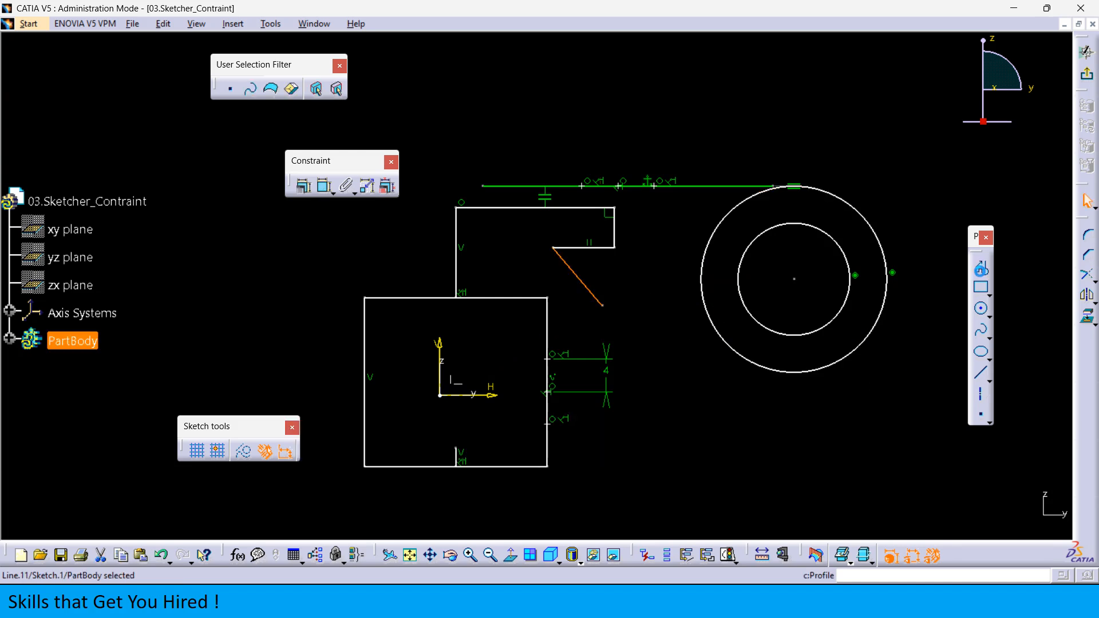
left_click(790, 482)
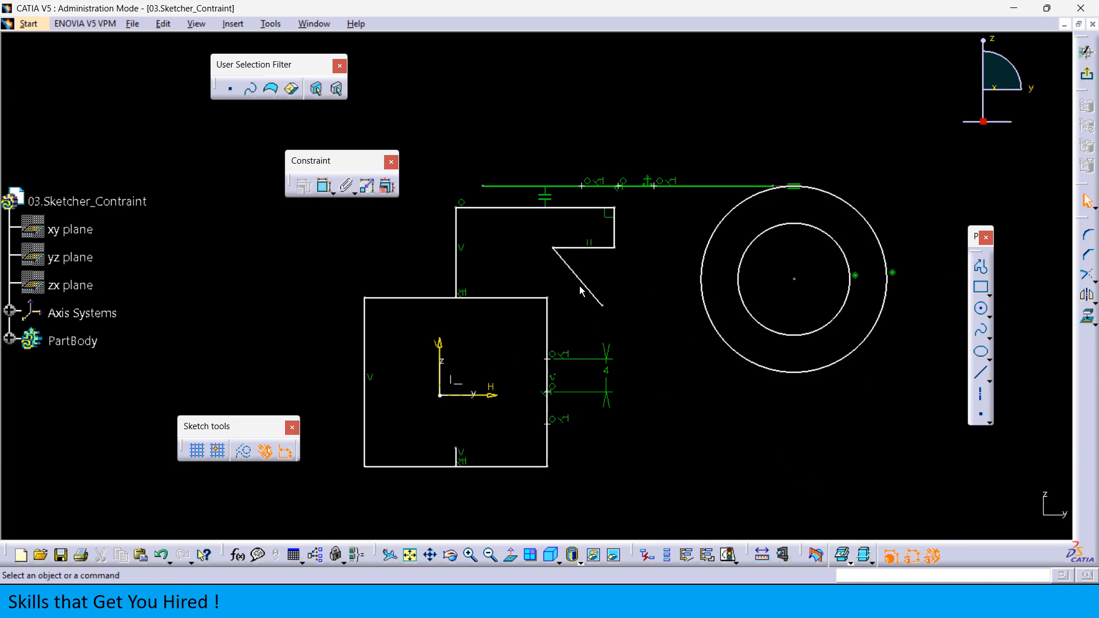
- Constrain the sloping profile line Vertical, and move it slightly right, clear of the rectangle's right edge
middle_click_drag(589, 269, 588, 227)
mouse_move(665, 273)
middle_mouse_down()
mouse_move(662, 265)
mouse_move(678, 294)
middle_mouse_up()
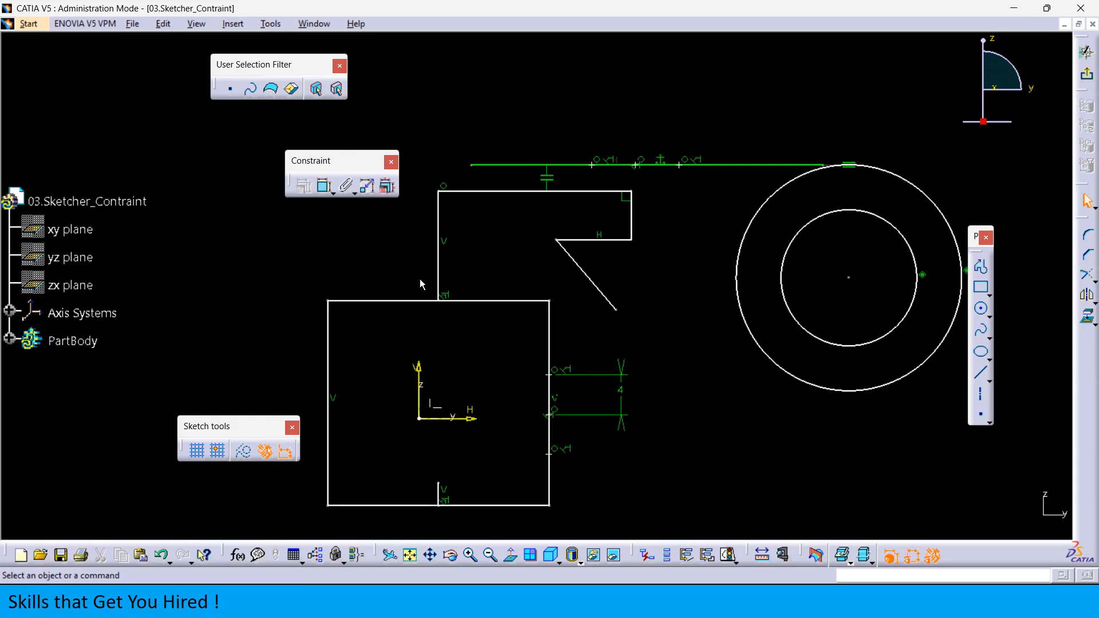
left_click(323, 185)
left_click(603, 289)
right_click(629, 265)
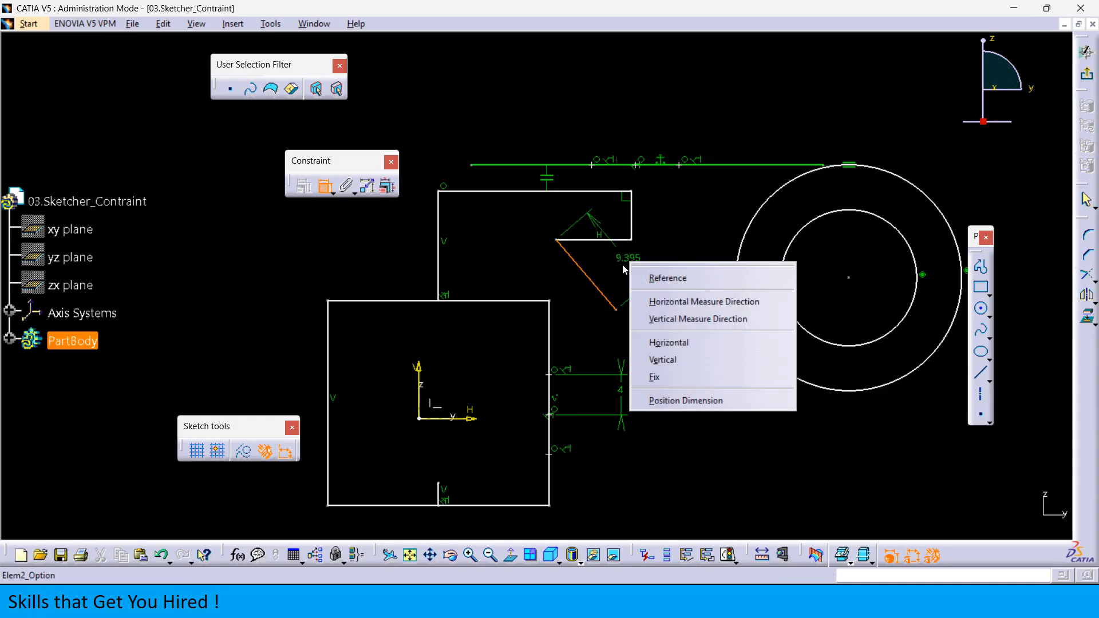
left_click(665, 361)
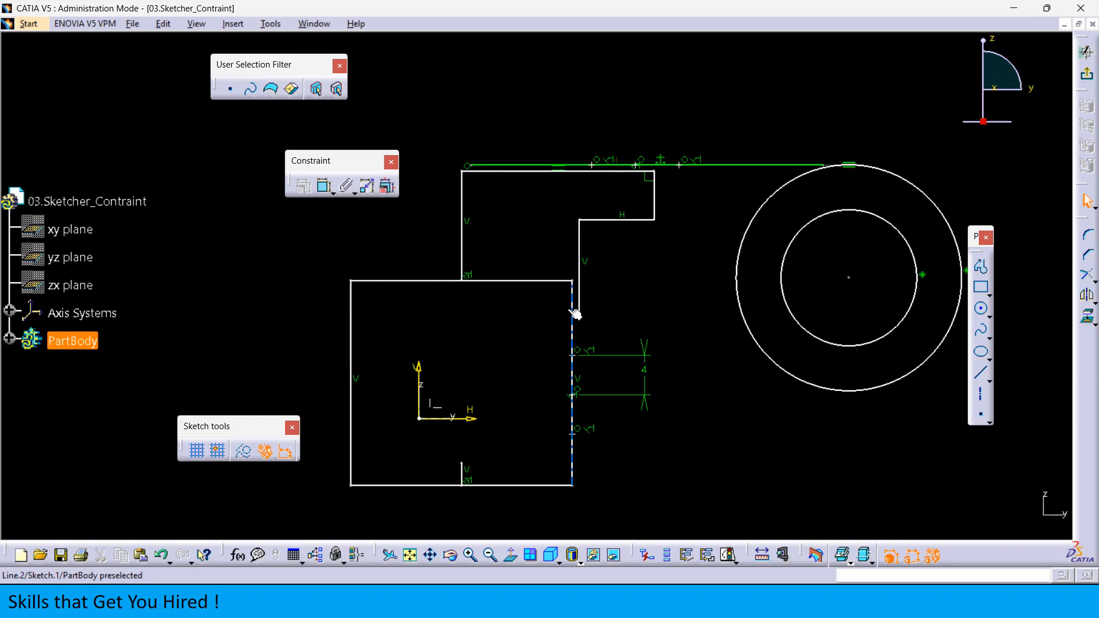
mouse_move(578, 312)
left_mouse_down()
mouse_move(604, 312)
mouse_move(593, 311)
left_mouse_up()
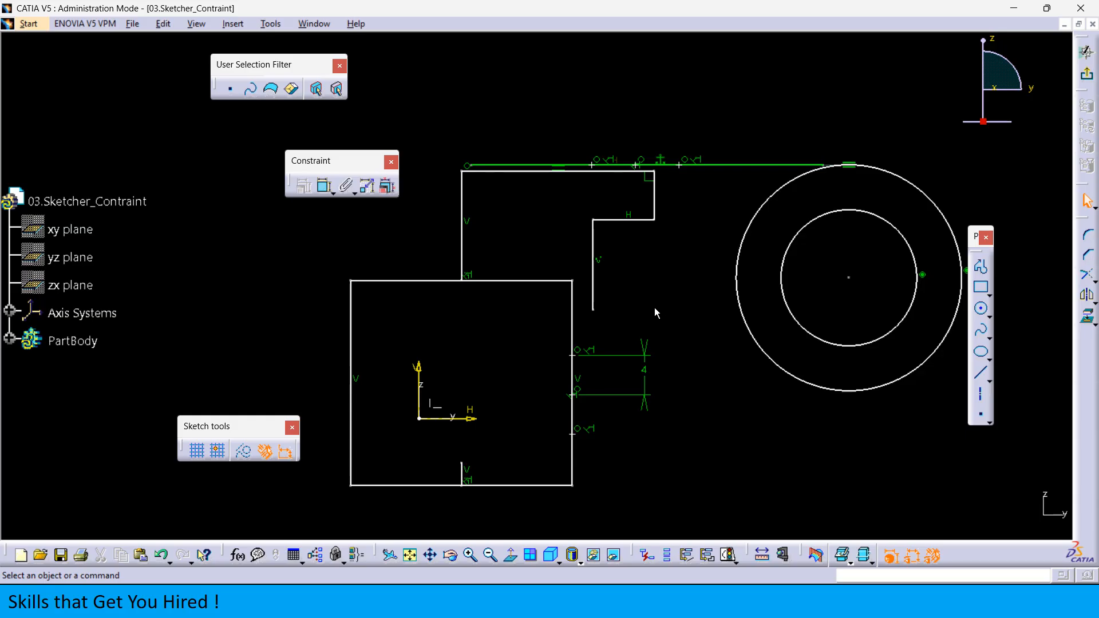
left_click(590, 589)
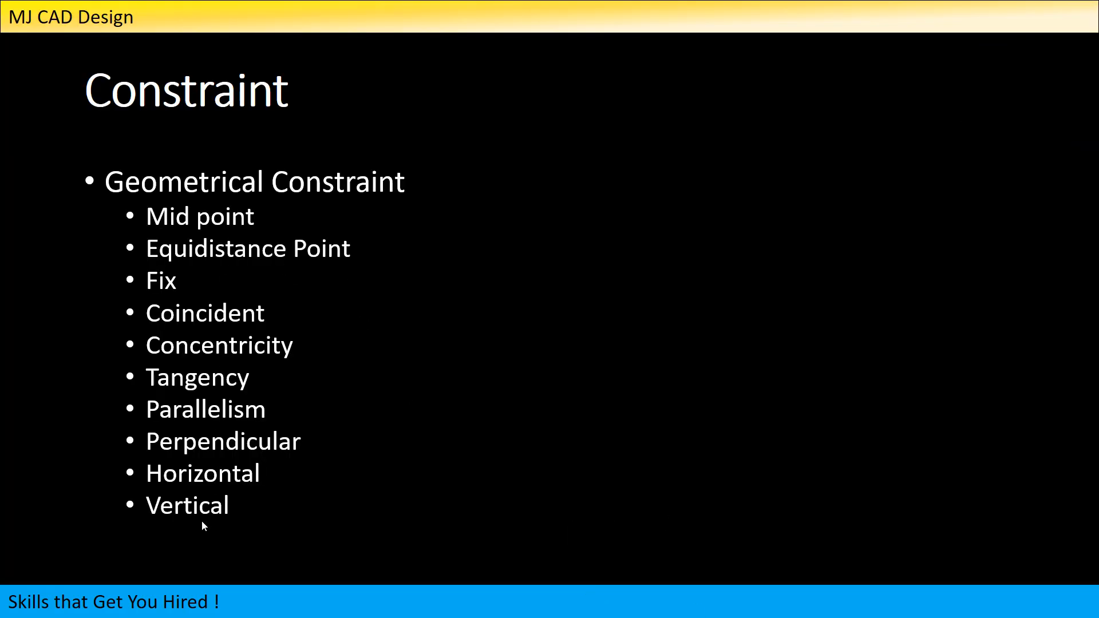
left_click(467, 448)
left_click(411, 419)
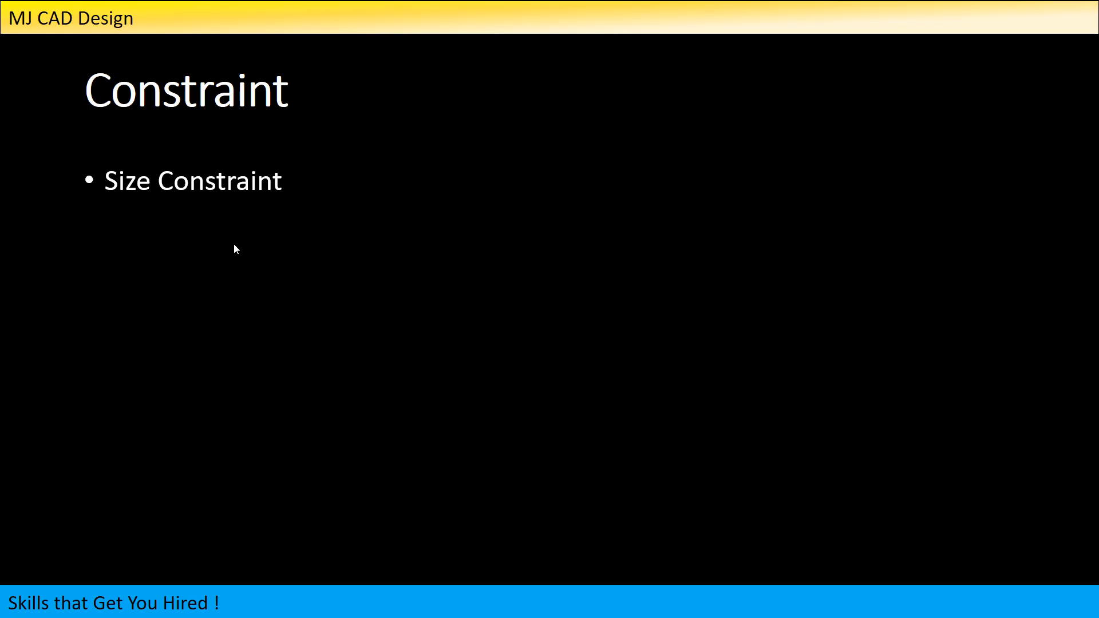
key("Right")
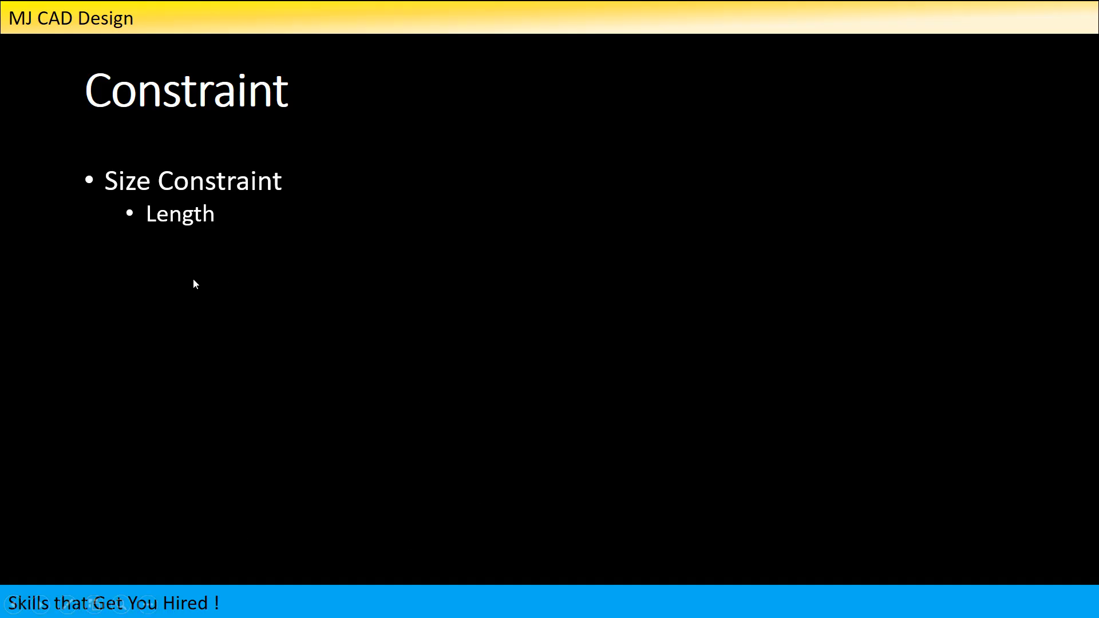
key("Right")
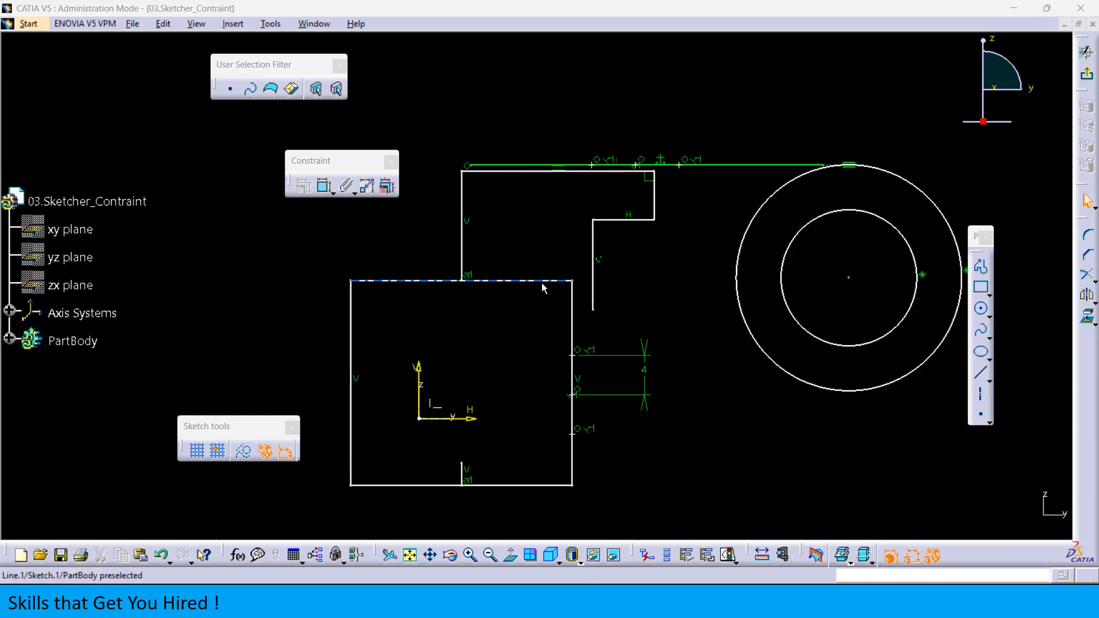
- Reposition the sketch elements: lower the rectangle's top edge and the stepped profile, nudge the circles left, and shorten the fixed line at its left end
left_click_drag(544, 282, 535, 353)
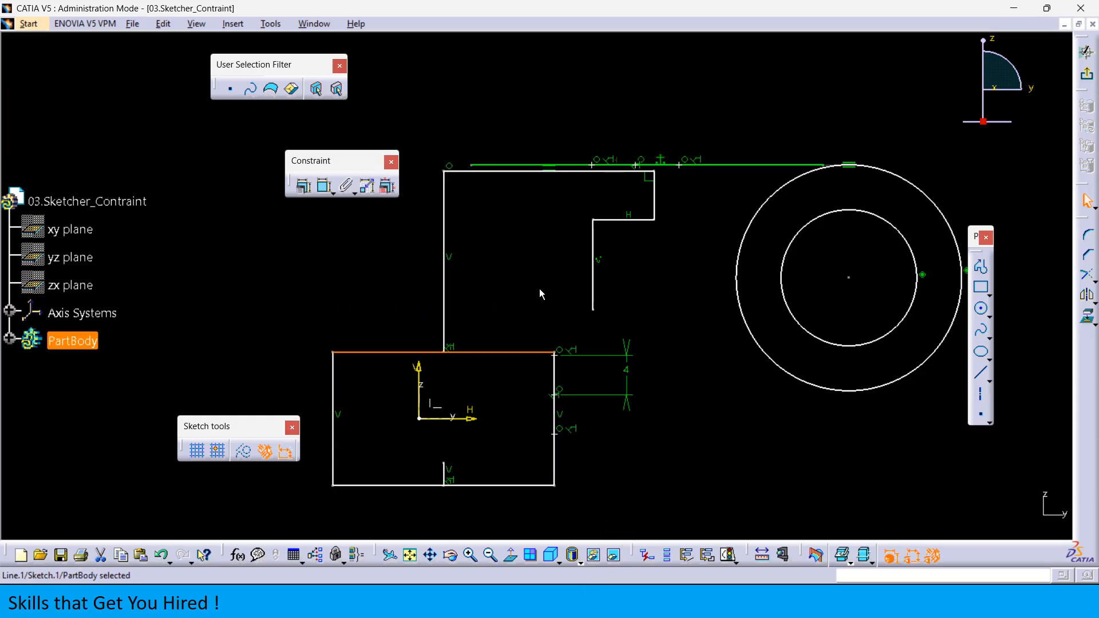
left_click_drag(529, 171, 529, 204)
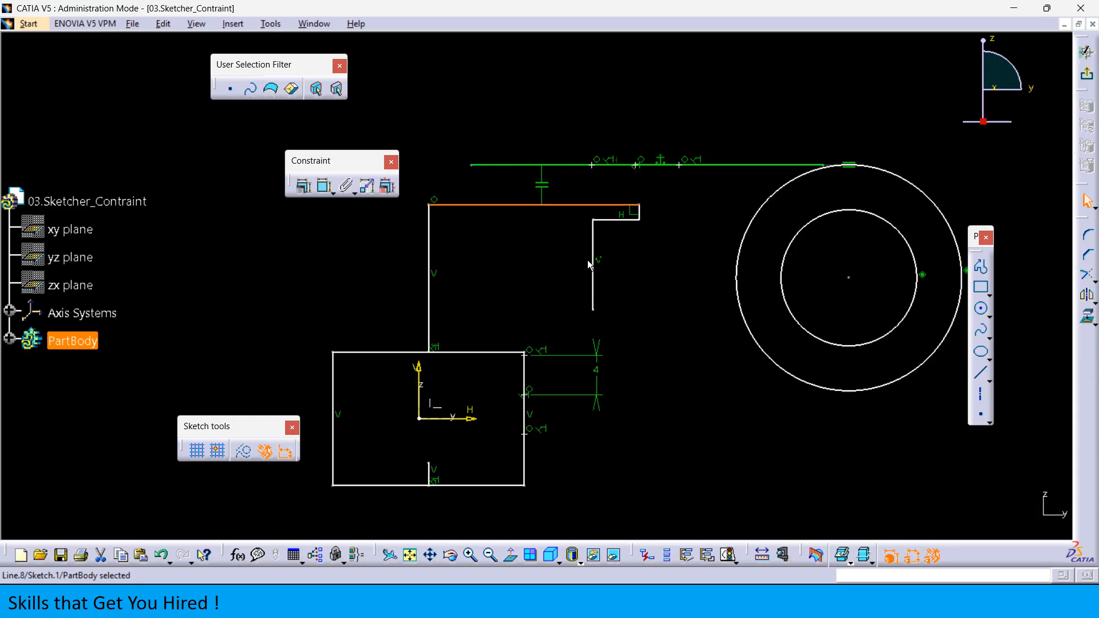
left_click_drag(593, 262, 570, 289)
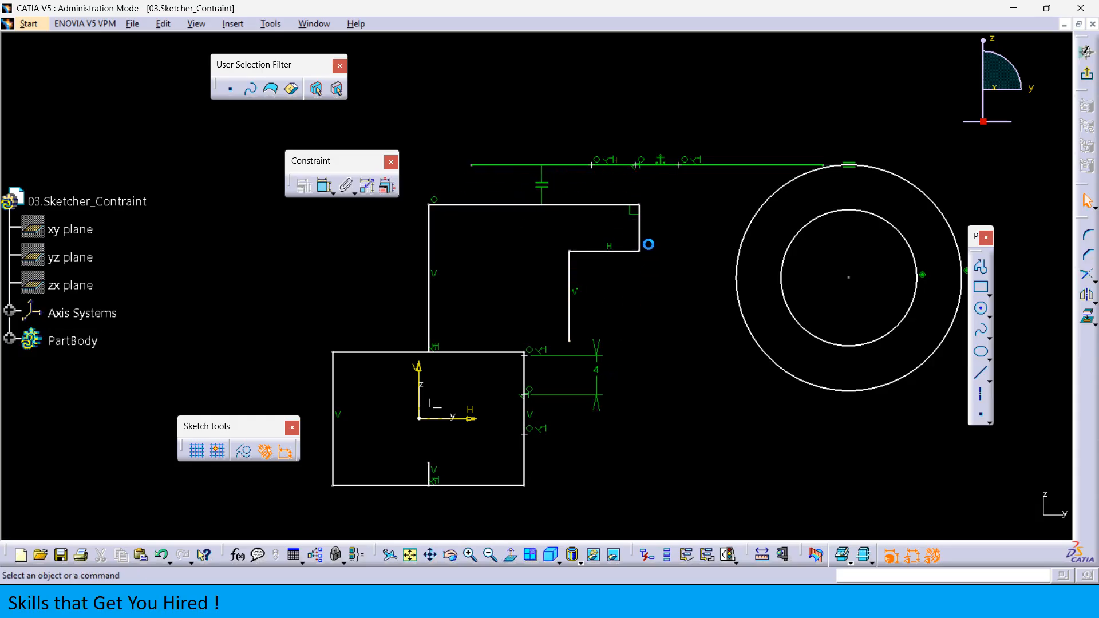
left_click_drag(640, 236, 646, 238)
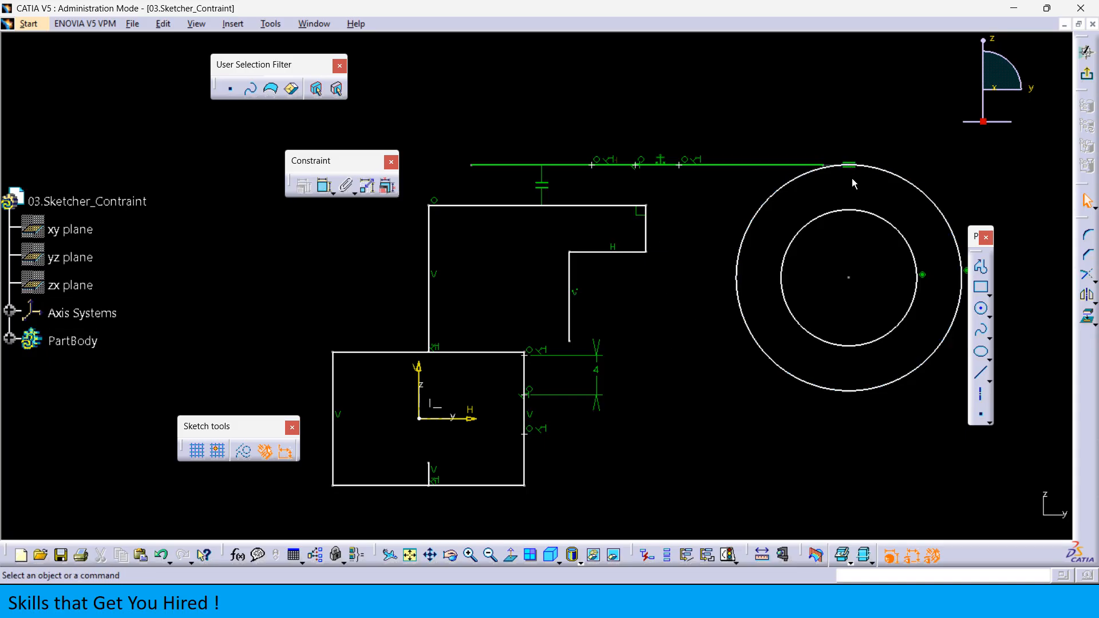
left_click_drag(849, 281, 835, 280)
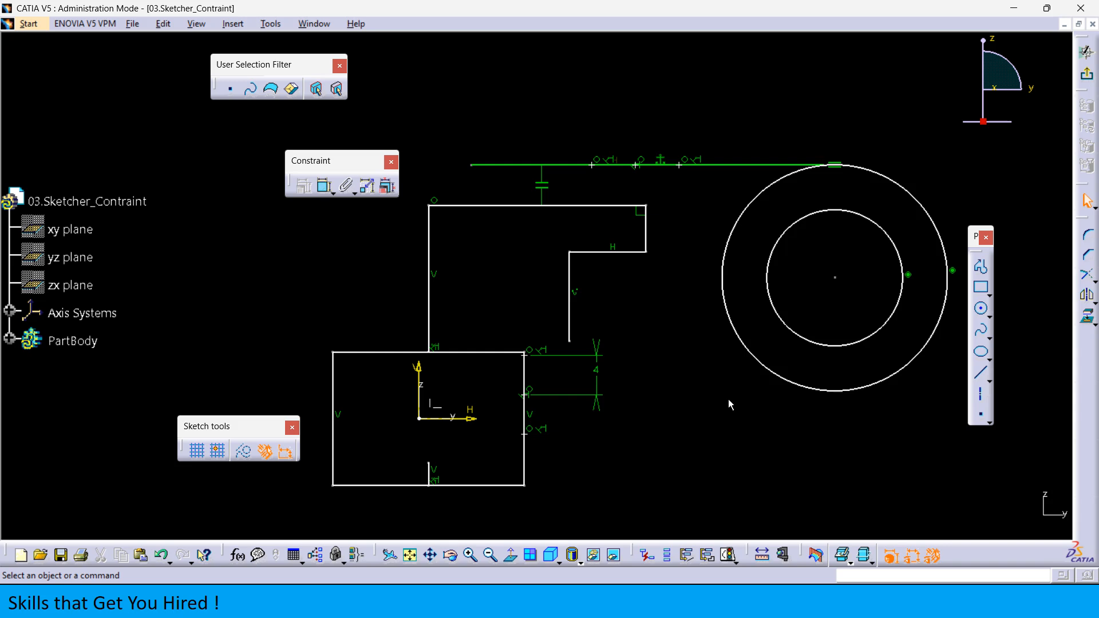
mouse_move(472, 164)
left_mouse_down()
mouse_move(418, 165)
mouse_move(552, 165)
mouse_move(439, 165)
mouse_move(550, 164)
mouse_move(452, 166)
mouse_move(547, 165)
mouse_move(462, 169)
mouse_move(484, 165)
left_mouse_up()
- Dimension the length of the fixed line tangent to the outer circle and set it to 35 mm
left_click(325, 187)
left_click(545, 165)
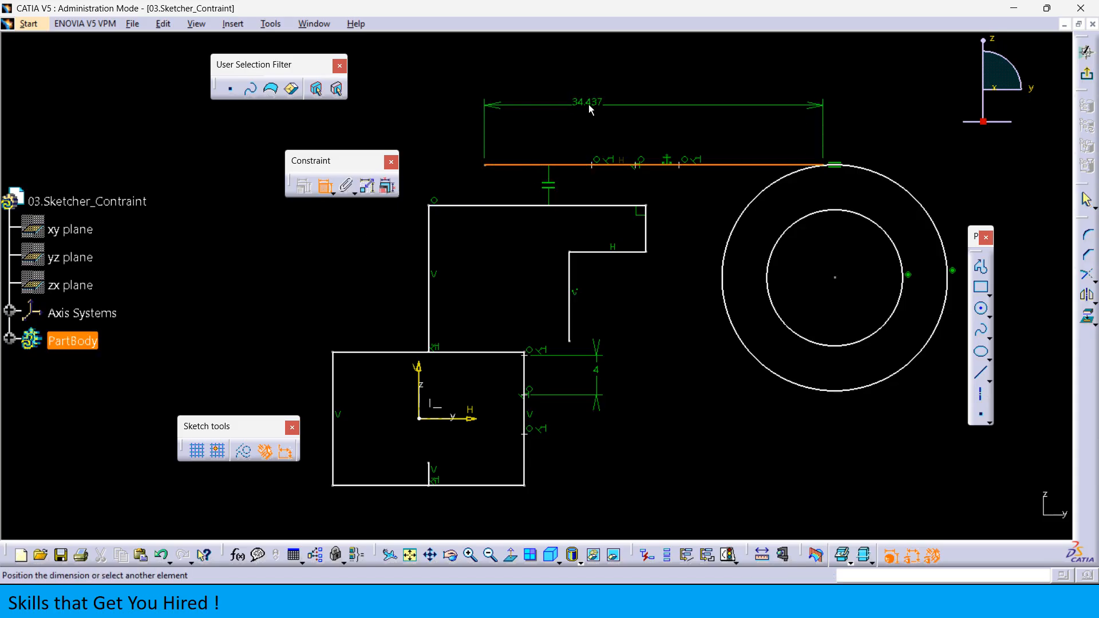
left_click(589, 105)
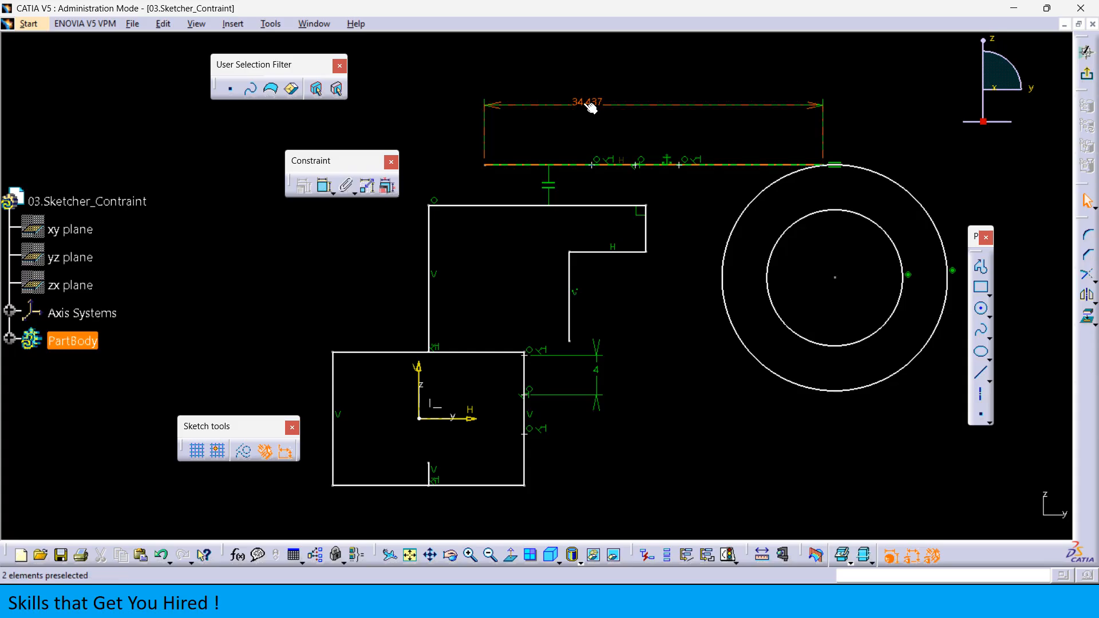
double_click(587, 107)
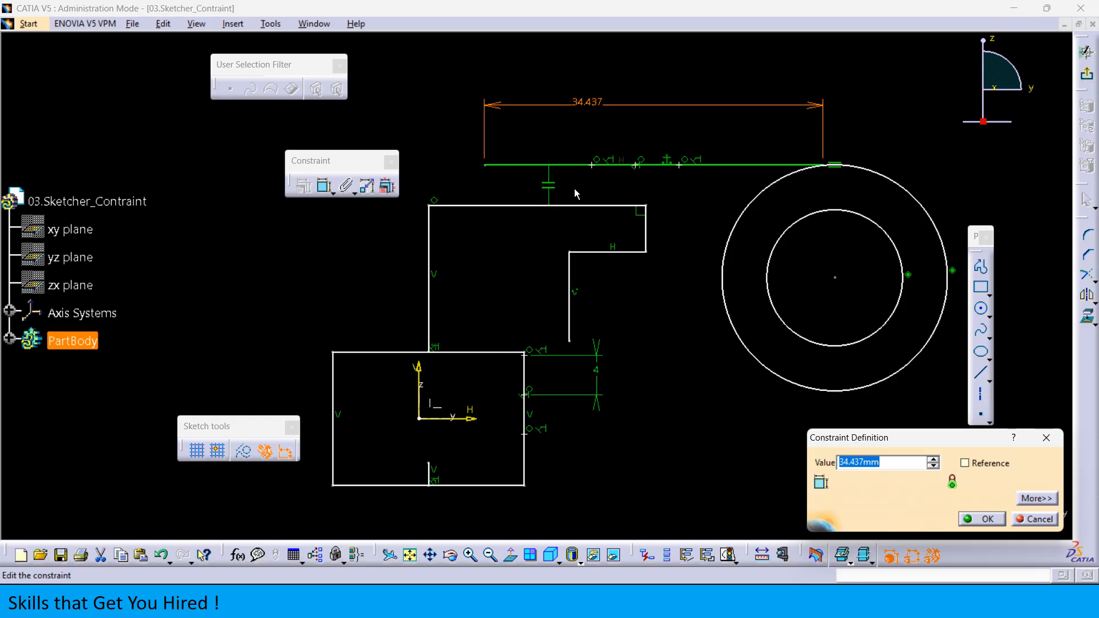
type("35")
key("Return")
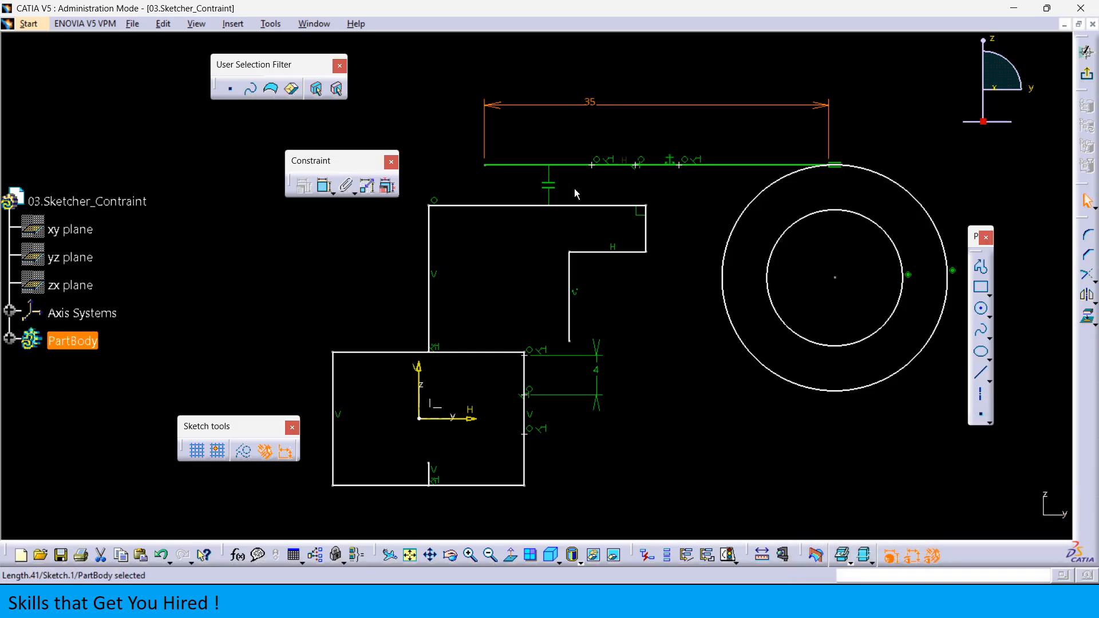
- Make the left endpoint of the 35 mm line coincident with the sketch's vertical axis
left_click_drag(489, 168, 558, 166)
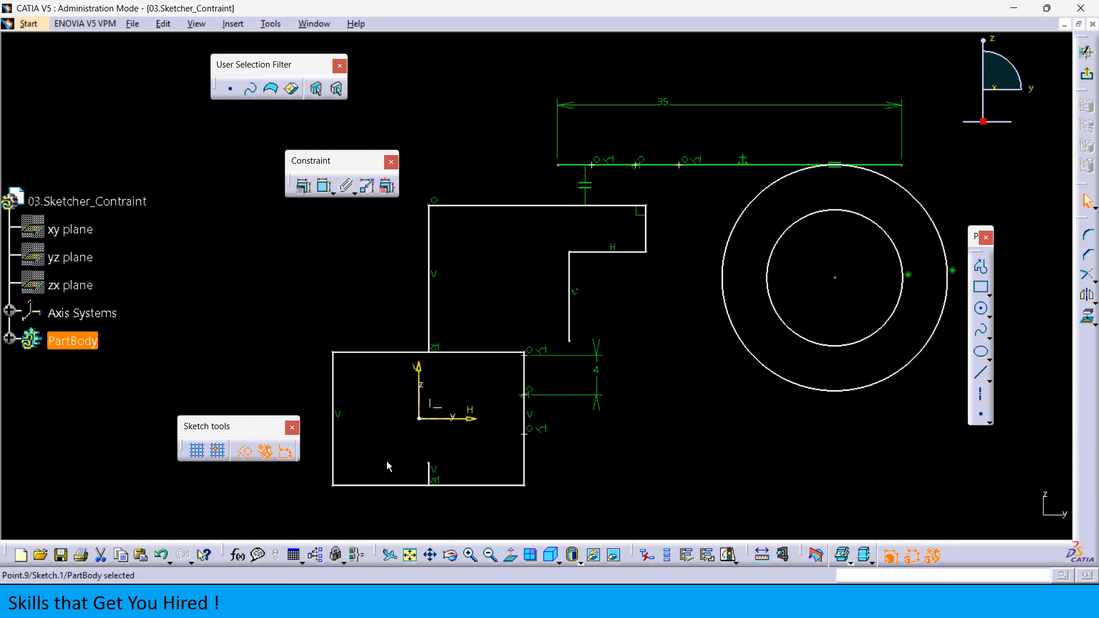
left_click(324, 189)
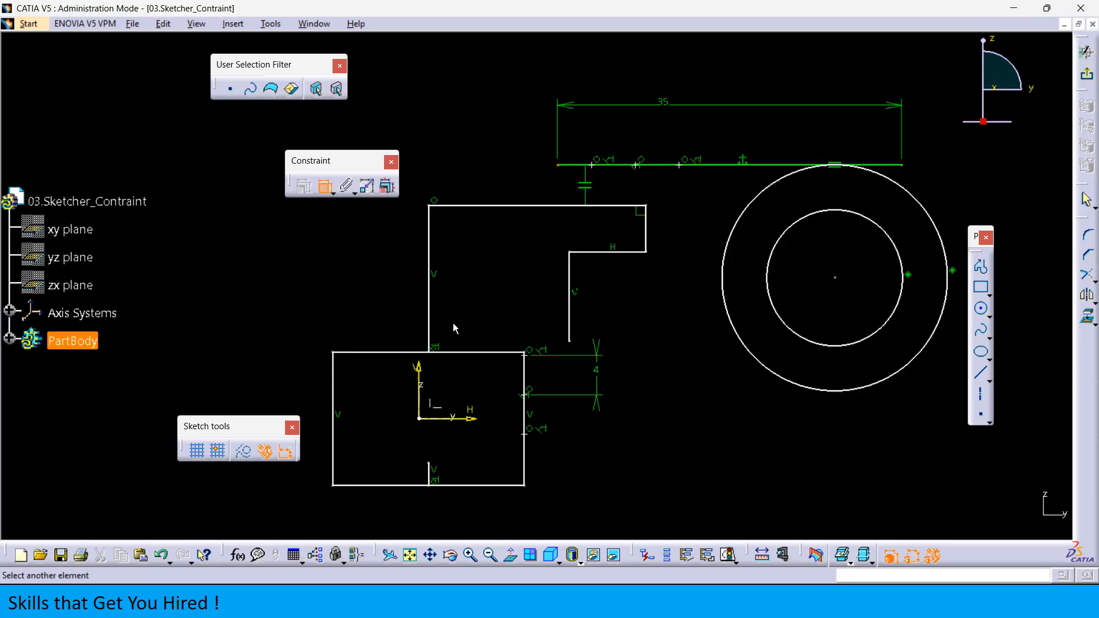
left_click(422, 373)
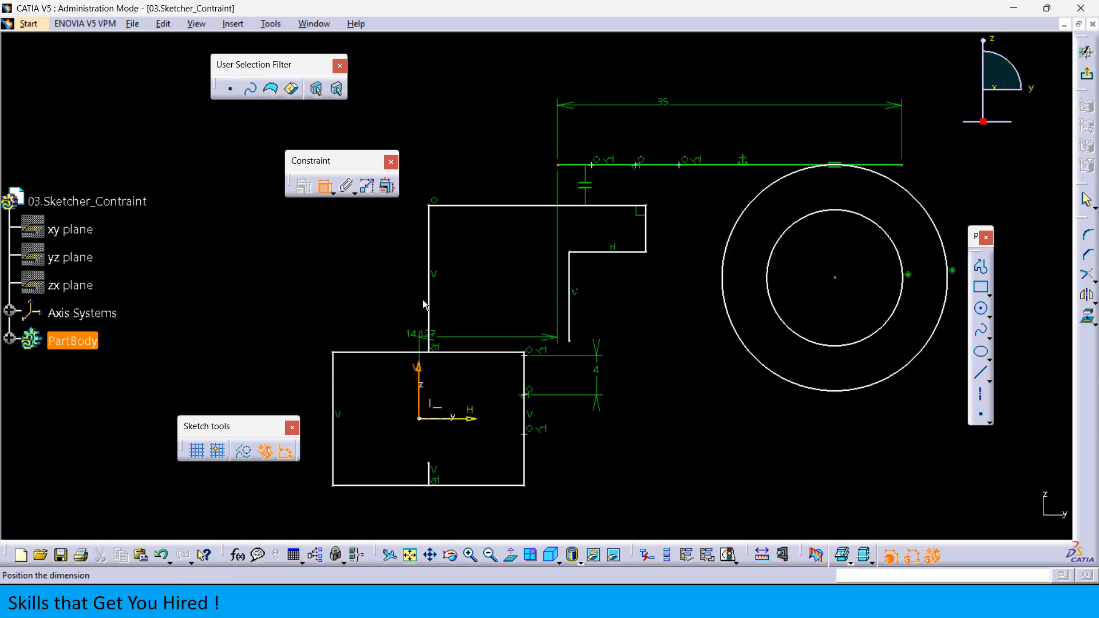
right_click(450, 132)
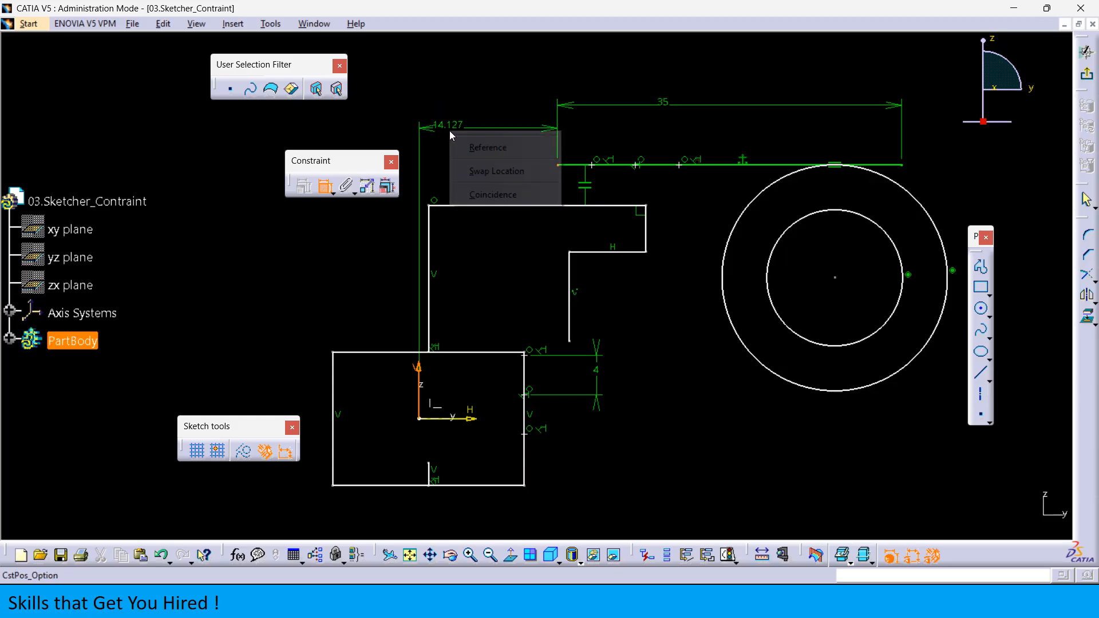
left_click(480, 196)
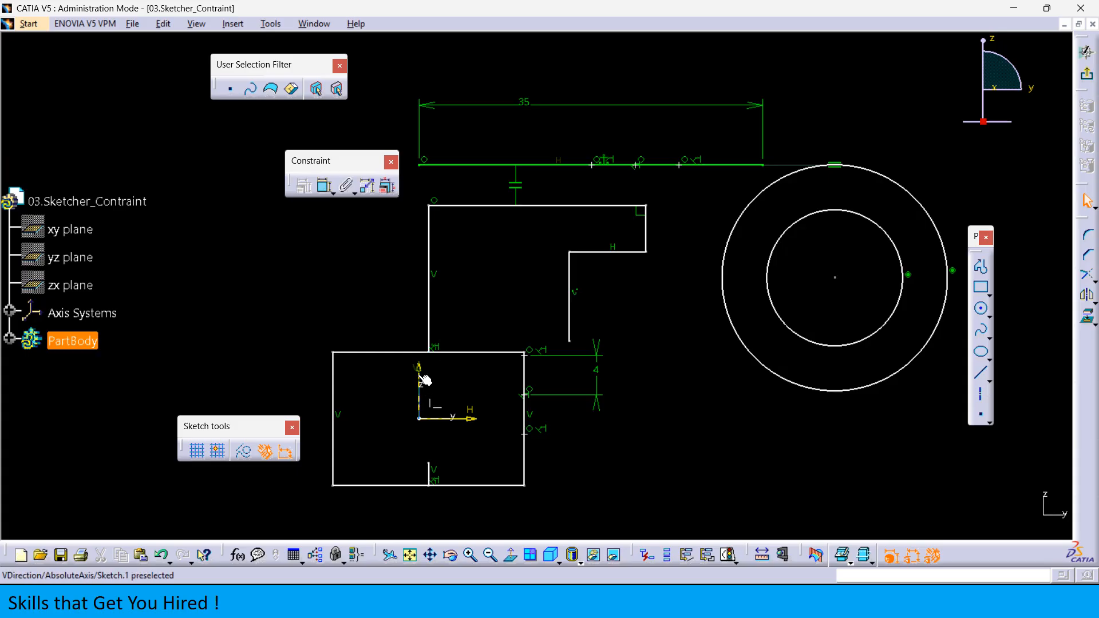
mouse_move(666, 349)
middle_mouse_down()
mouse_move(687, 375)
mouse_move(670, 395)
middle_mouse_up()
left_click(677, 368)
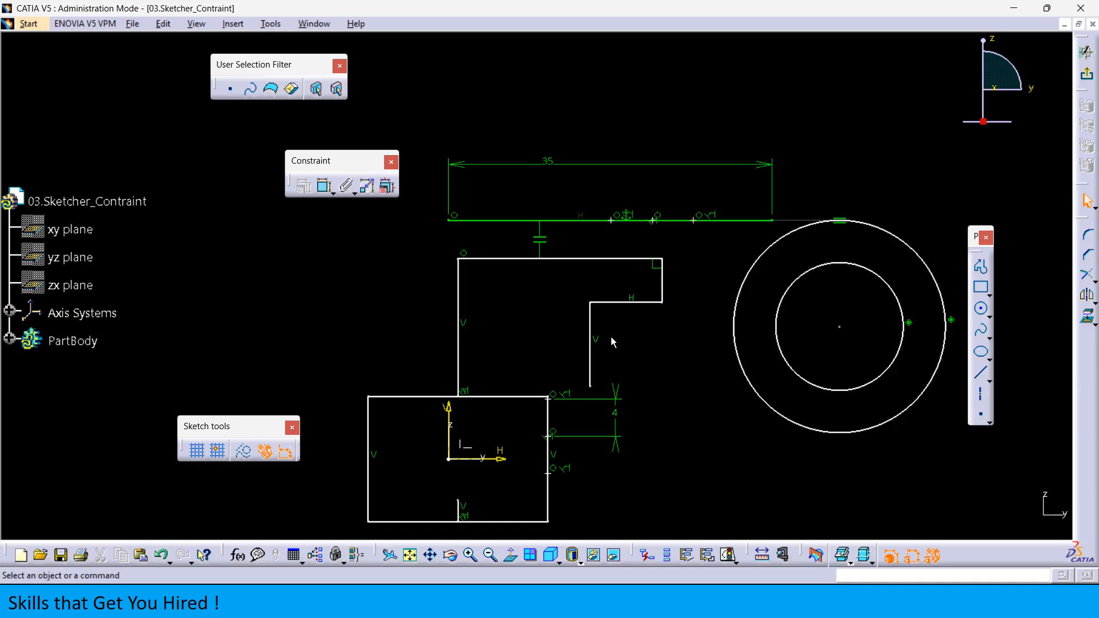
- Shift the short horizontal line down and left, and move the short vertical line's free end up and left
left_click_drag(611, 308, 589, 315)
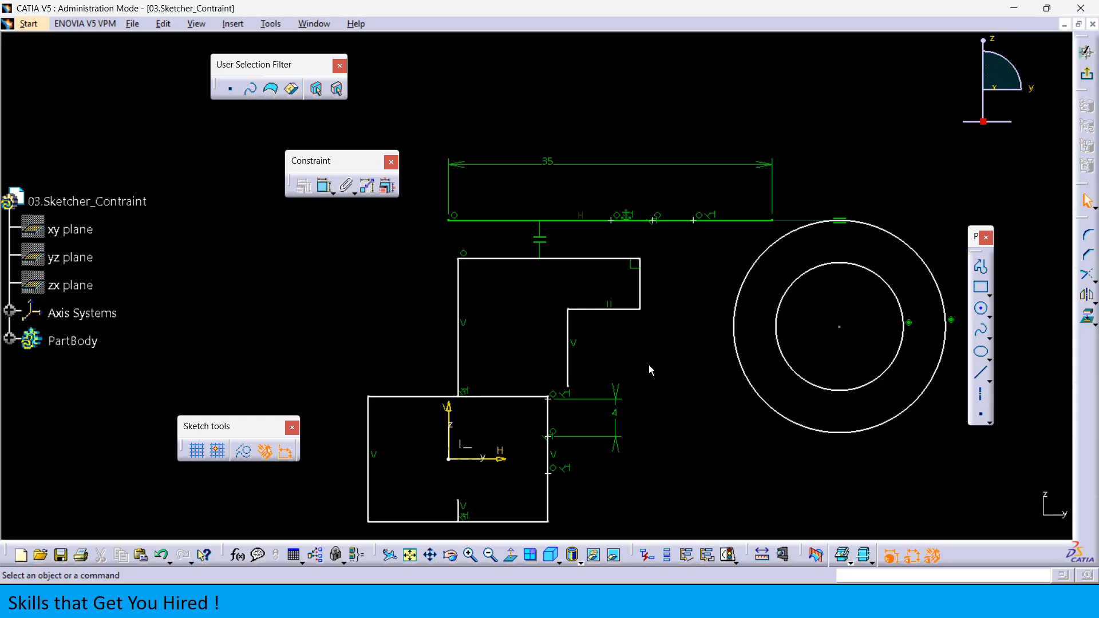
mouse_move(644, 365)
middle_mouse_down()
mouse_move(669, 336)
mouse_move(676, 346)
middle_mouse_up()
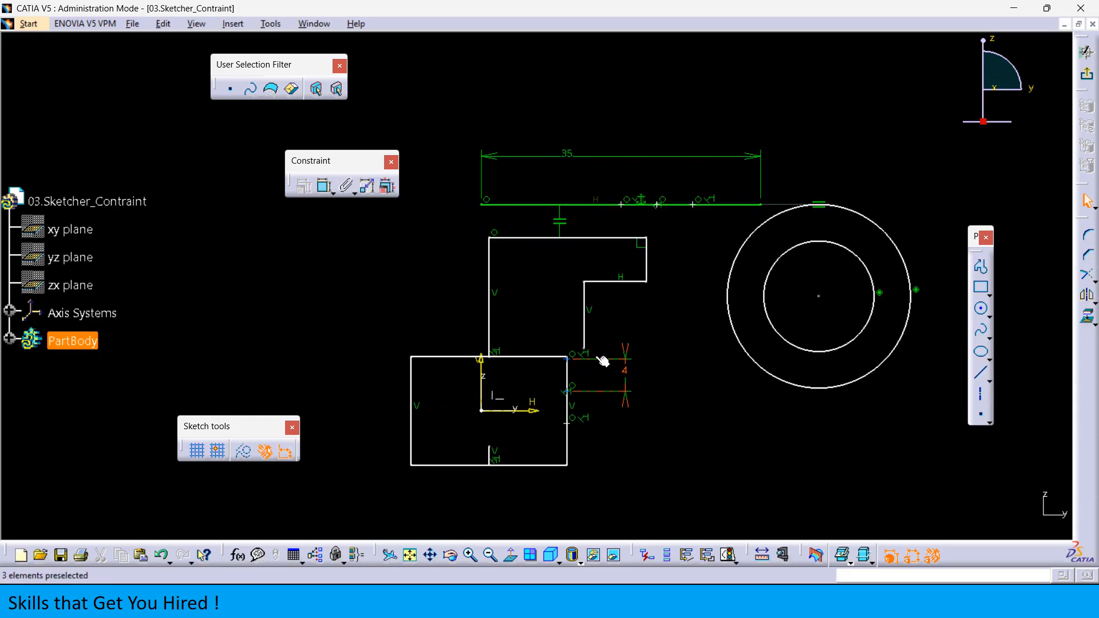
left_click_drag(584, 350, 535, 326)
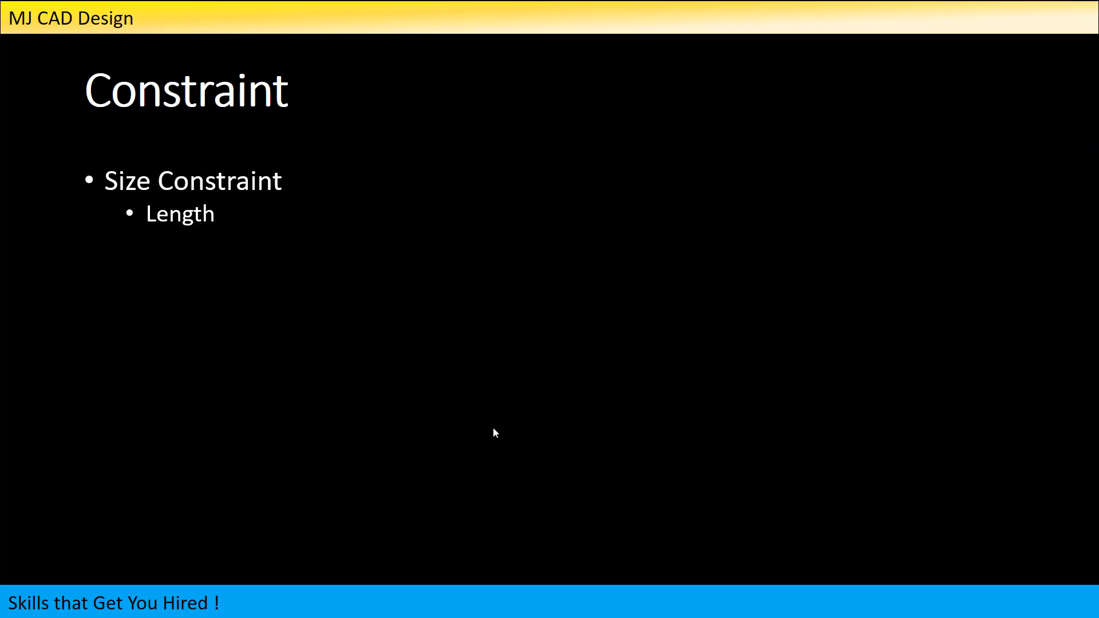
left_click(493, 428)
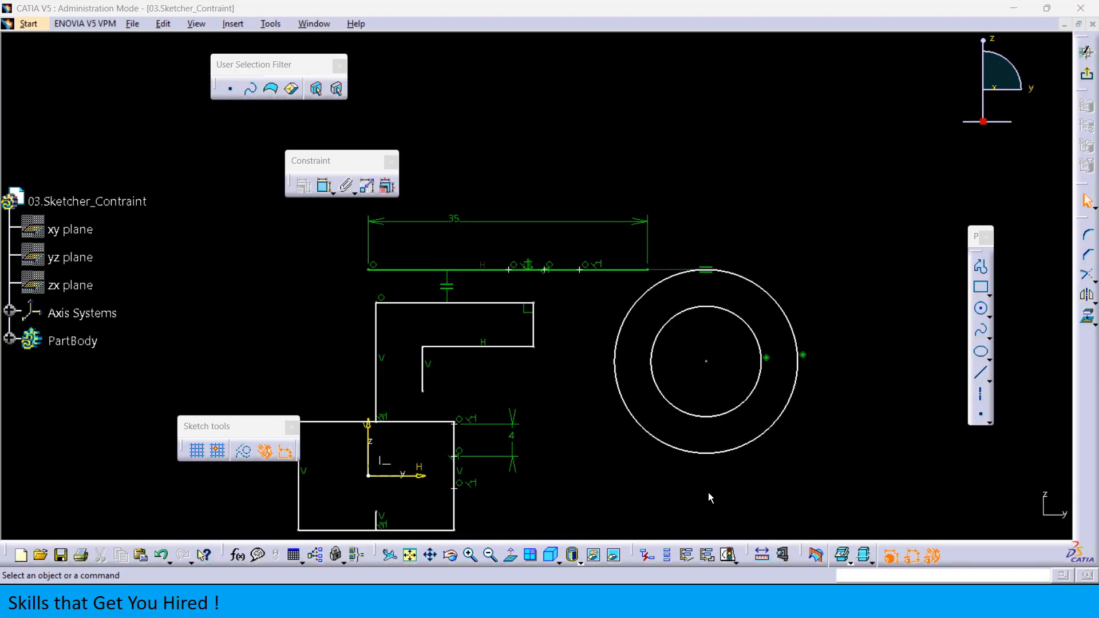
left_click(325, 187)
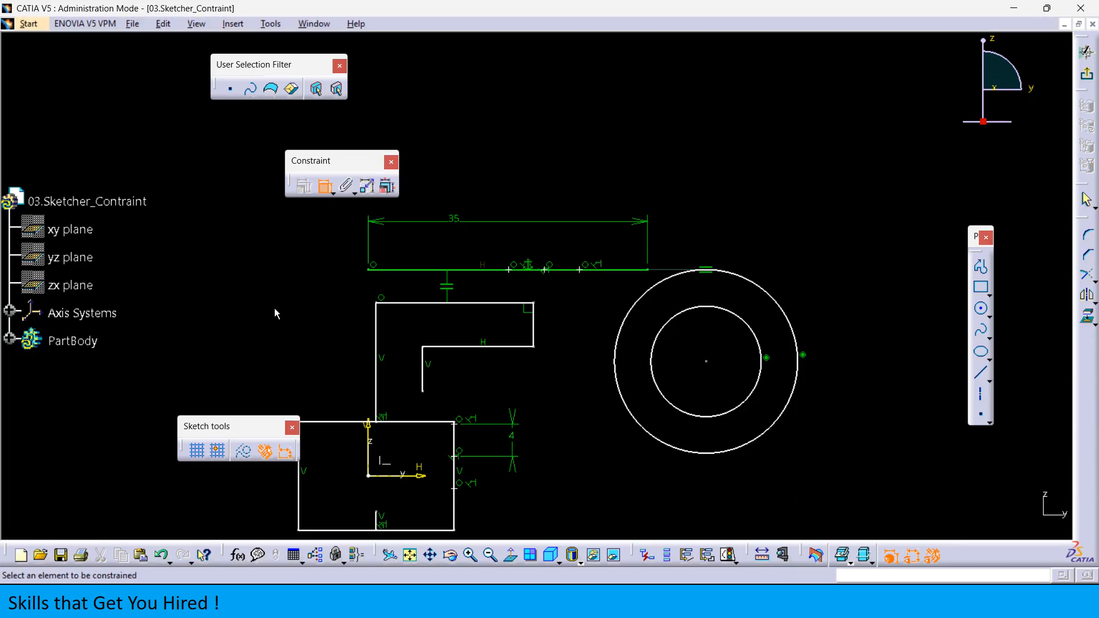
left_click(322, 188)
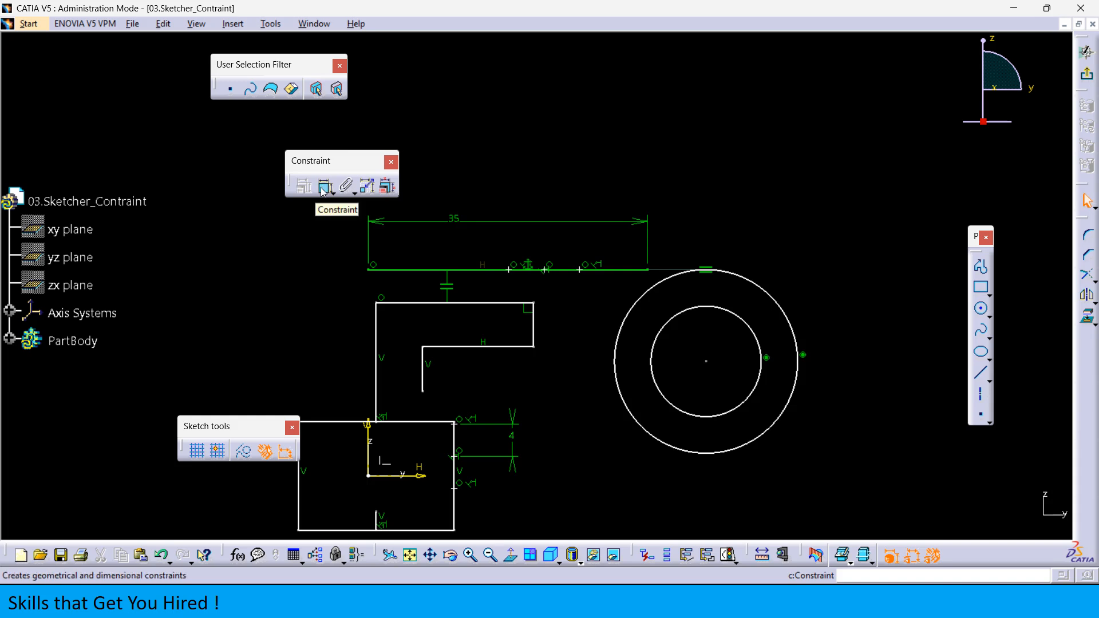
- Dimension the outer circle's diameter and set it to 24 mm
left_click(324, 189)
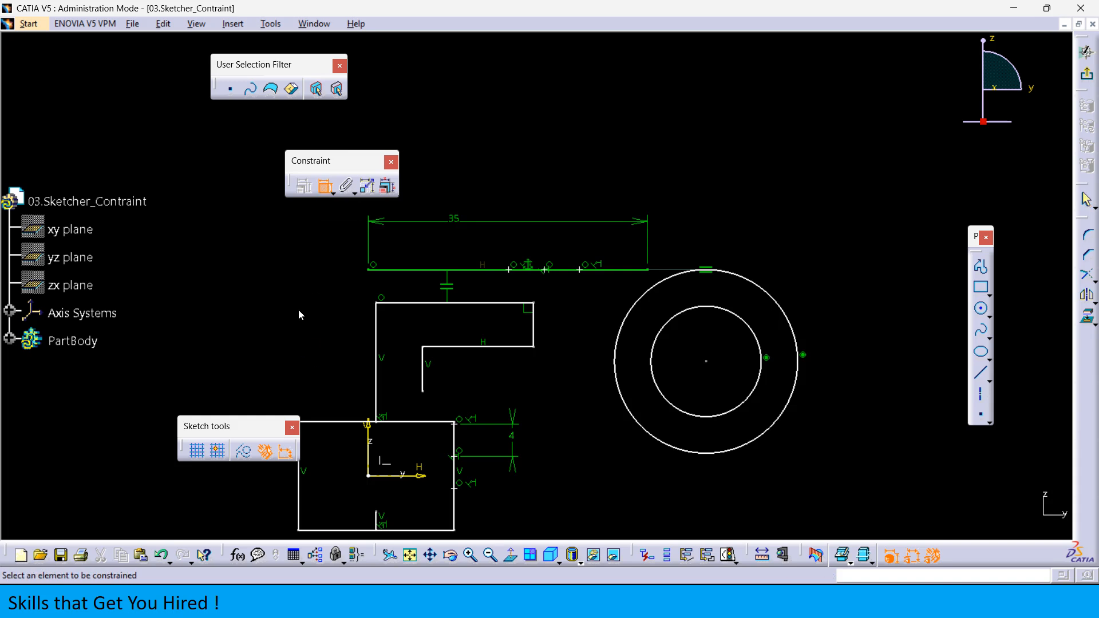
left_click(772, 294)
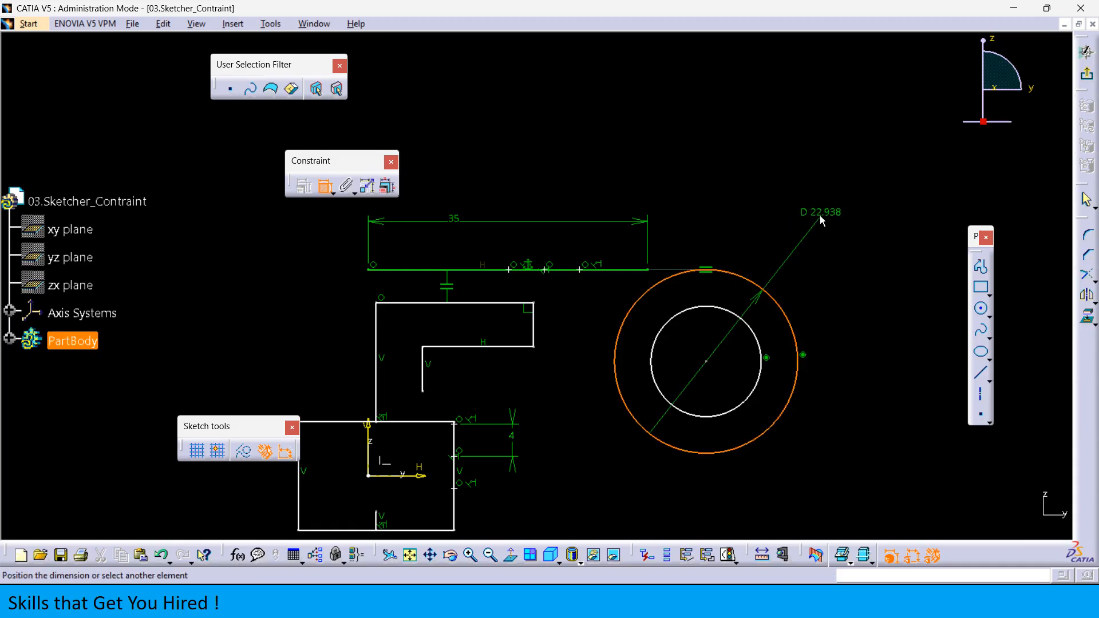
left_click(820, 215)
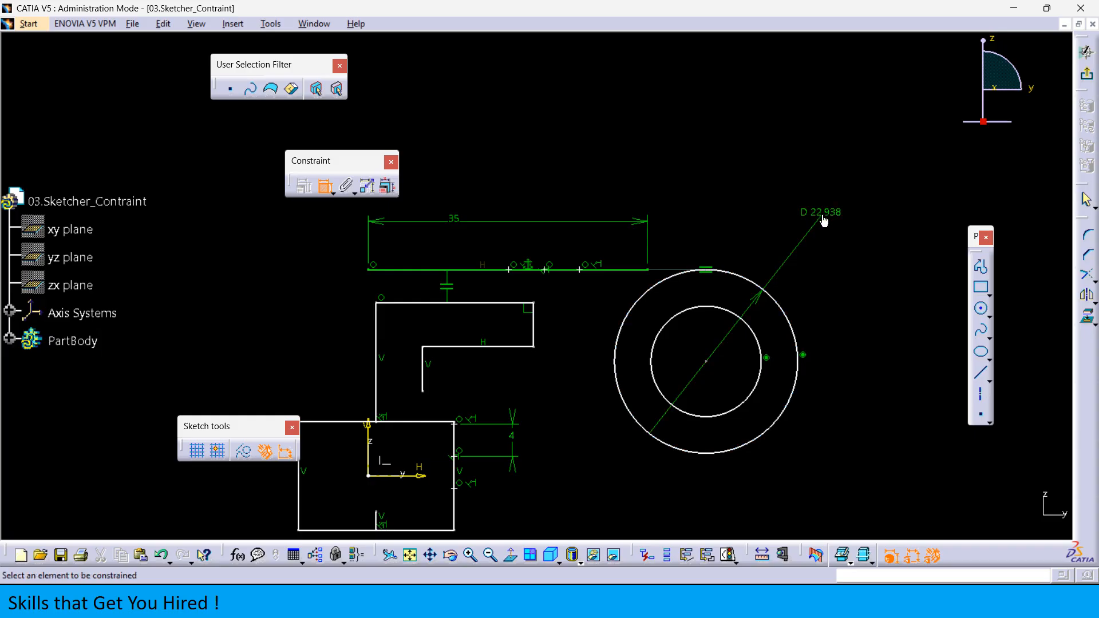
double_click(821, 213)
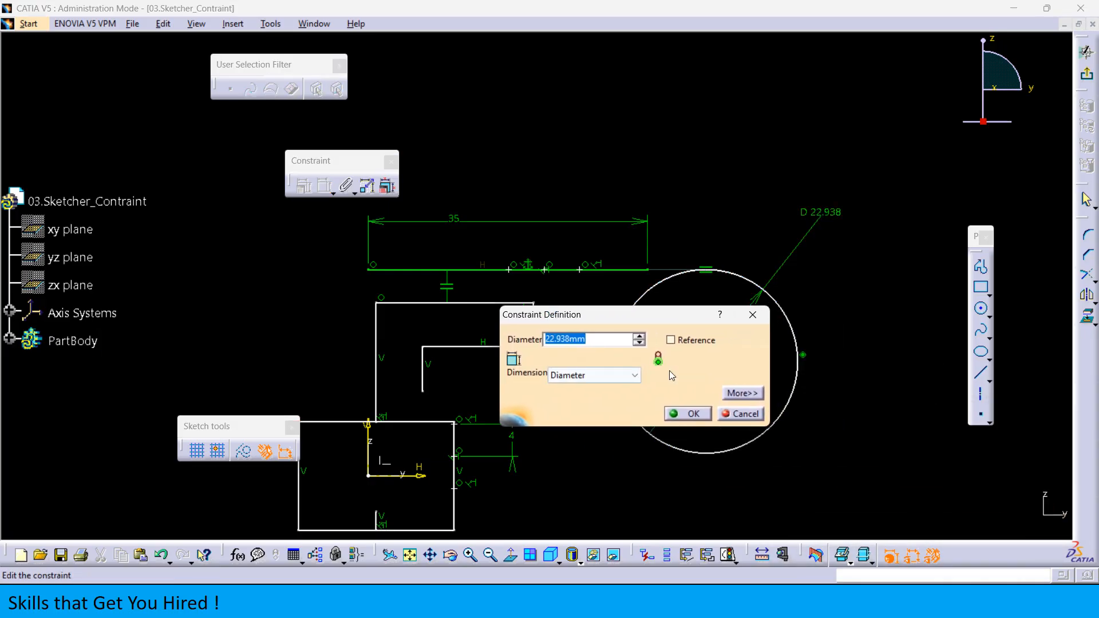
type("24")
key("Return")
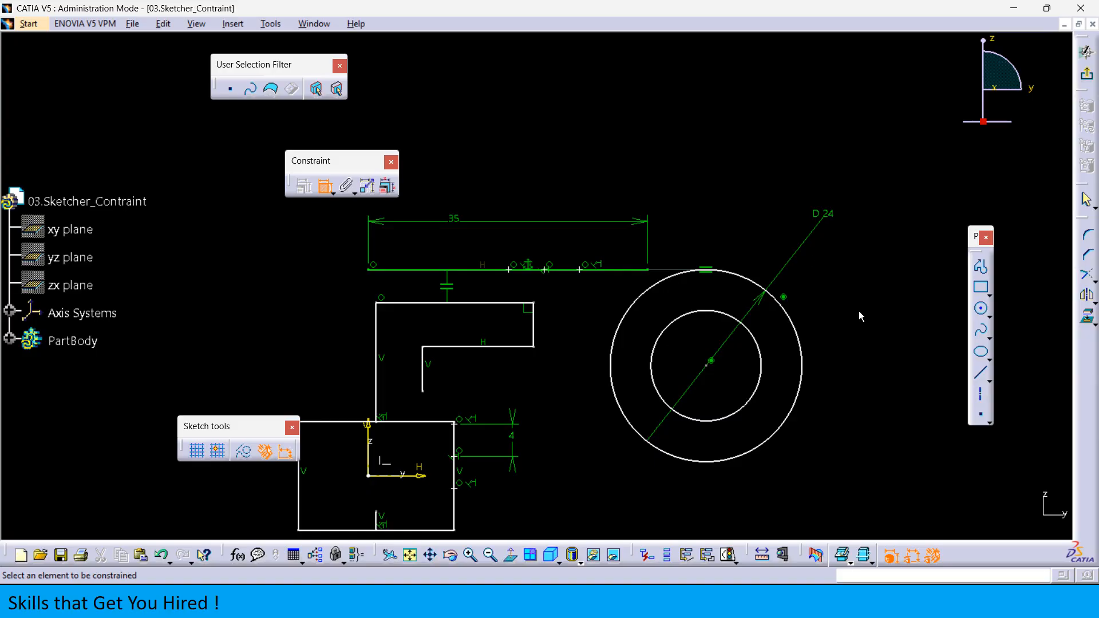
- Draw a separate shallow open arc with a radius of about 26 mm beside the two circles, away from the rectangle
middle_click_drag(880, 313, 757, 290)
left_click(991, 315)
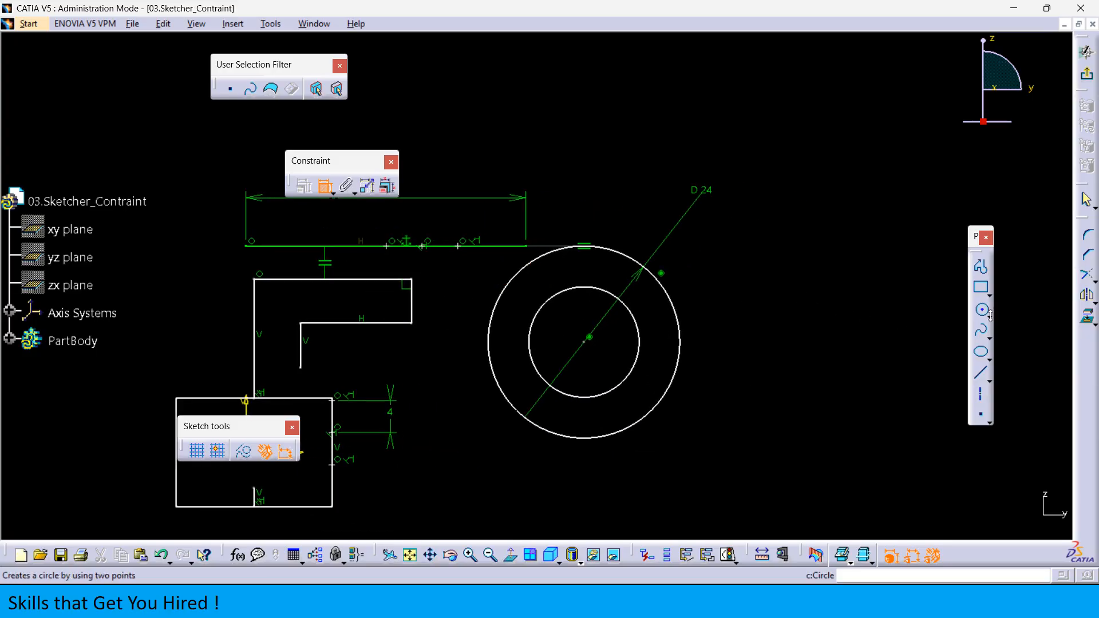
left_click(1044, 325)
left_click(766, 320)
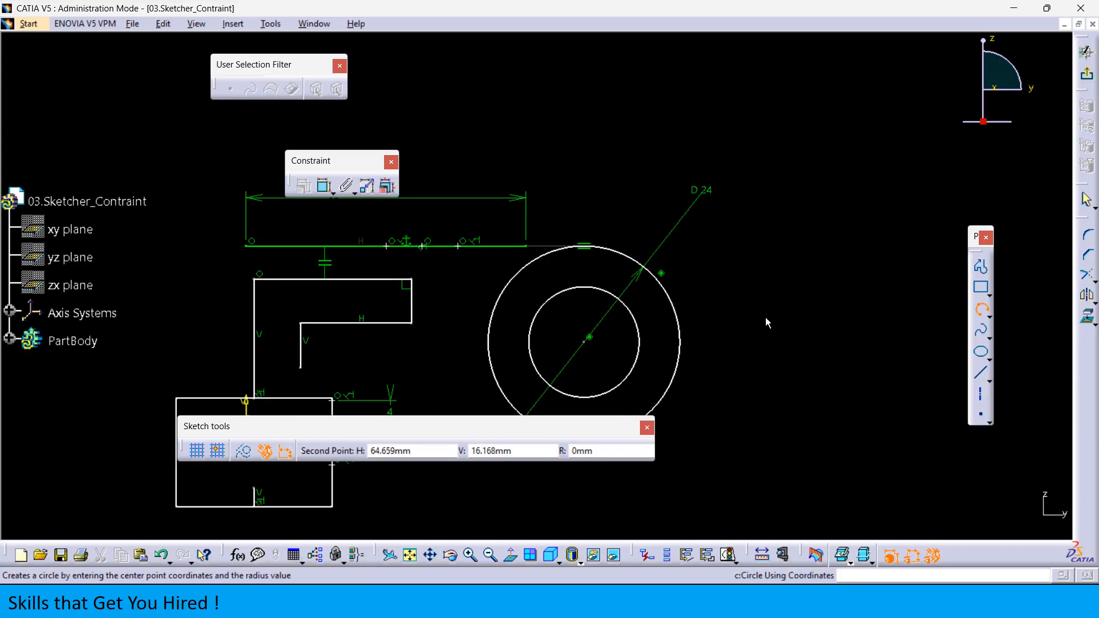
left_click(927, 263)
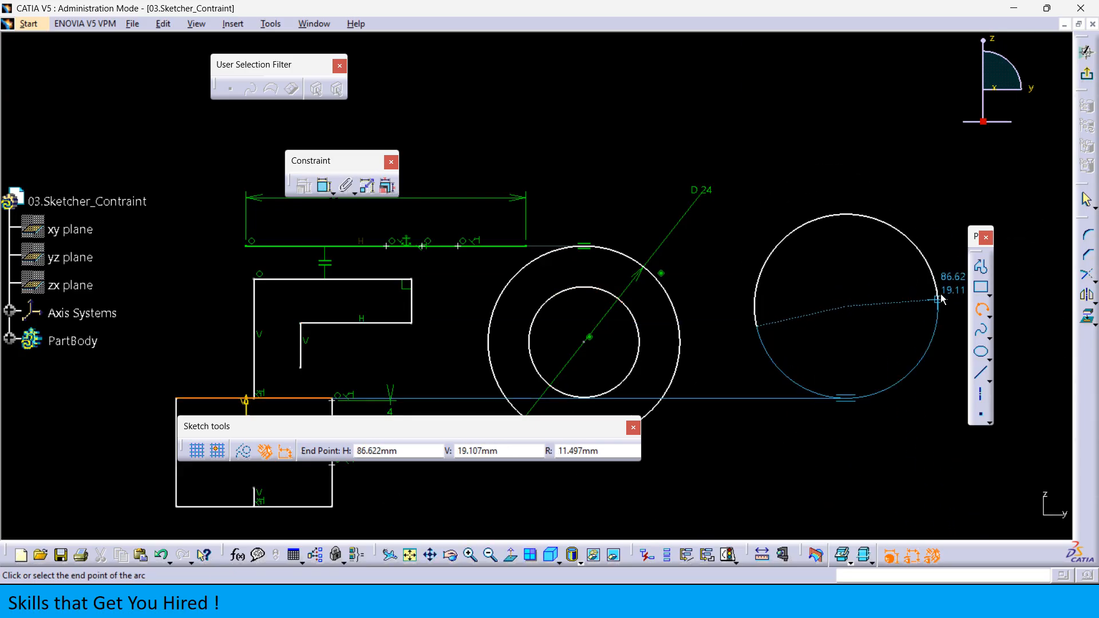
left_click(944, 266)
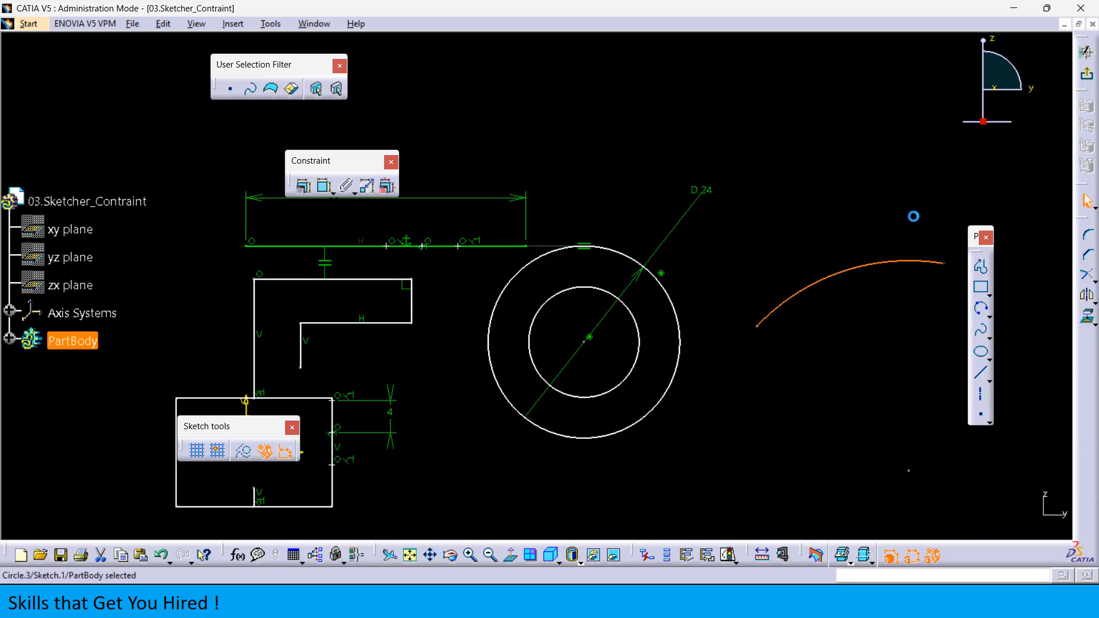
- Dimension the new arc's radius and set it to 26 mm
left_click(324, 187)
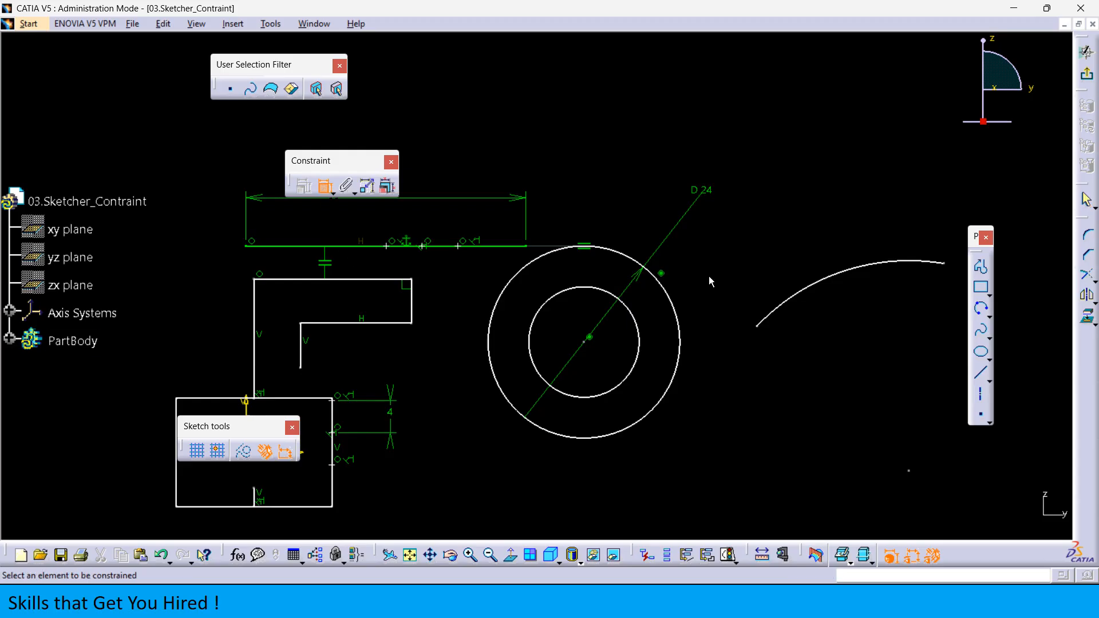
left_click(802, 291)
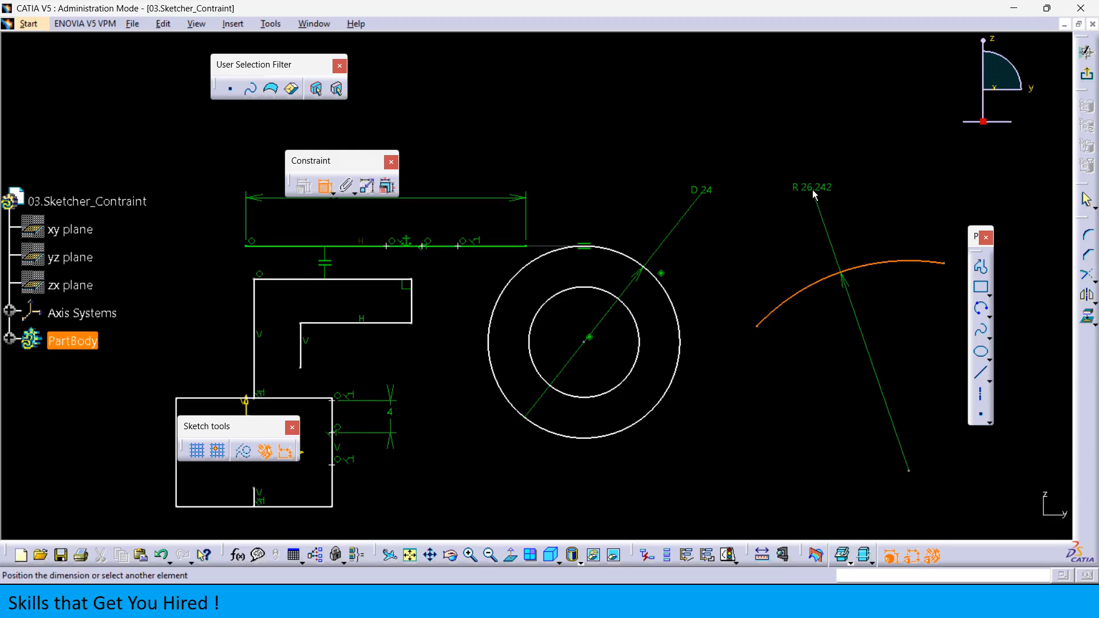
left_click(820, 191)
double_click(820, 191)
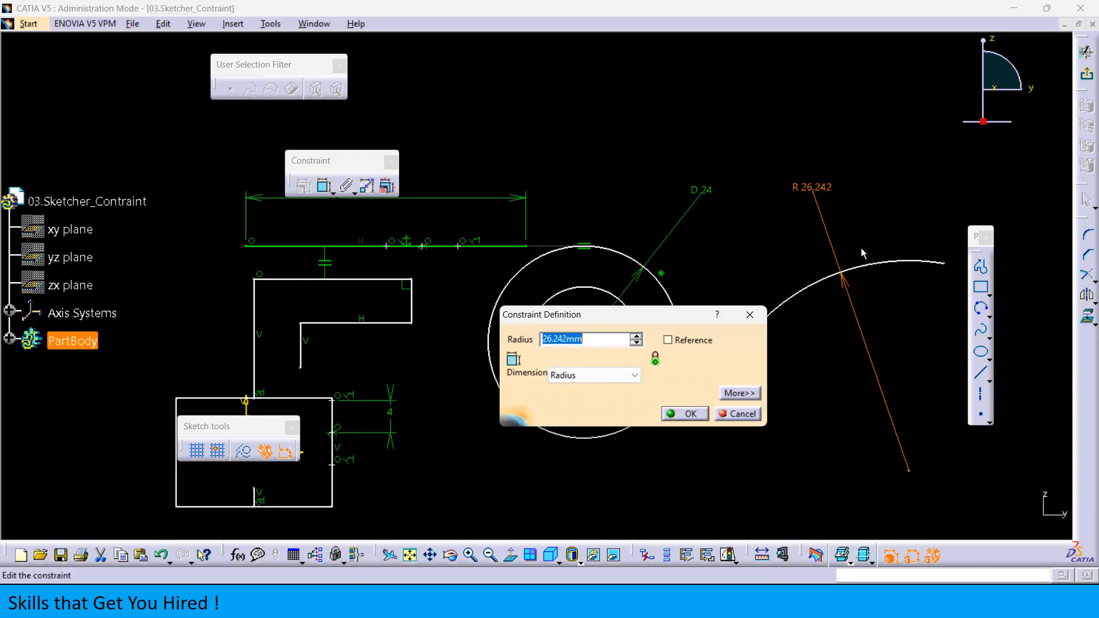
type("26")
key("Return")
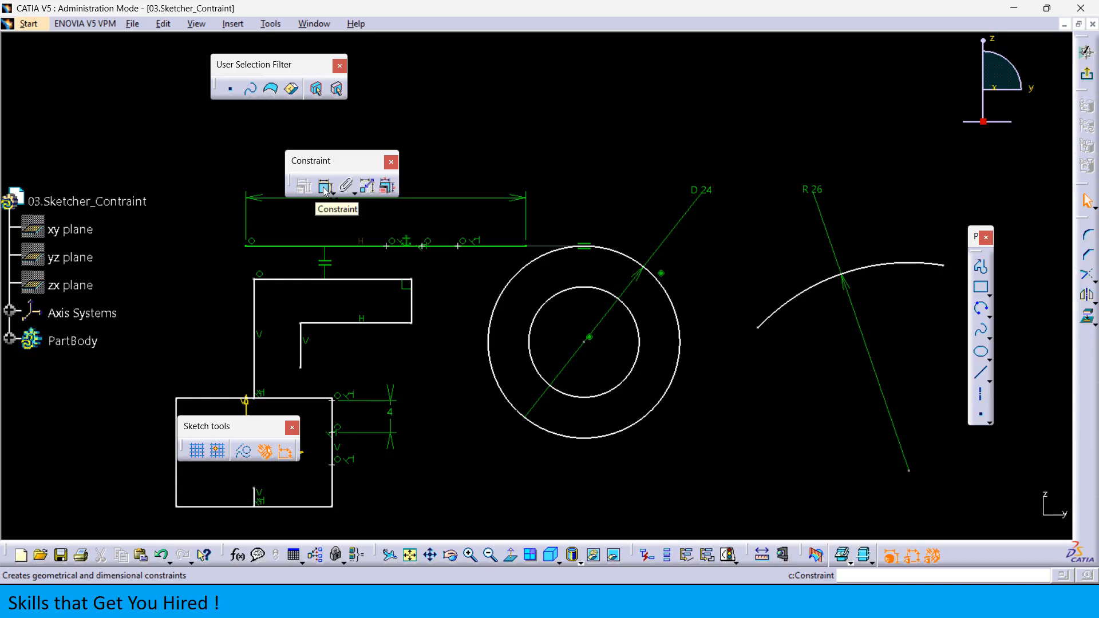
left_click(324, 188)
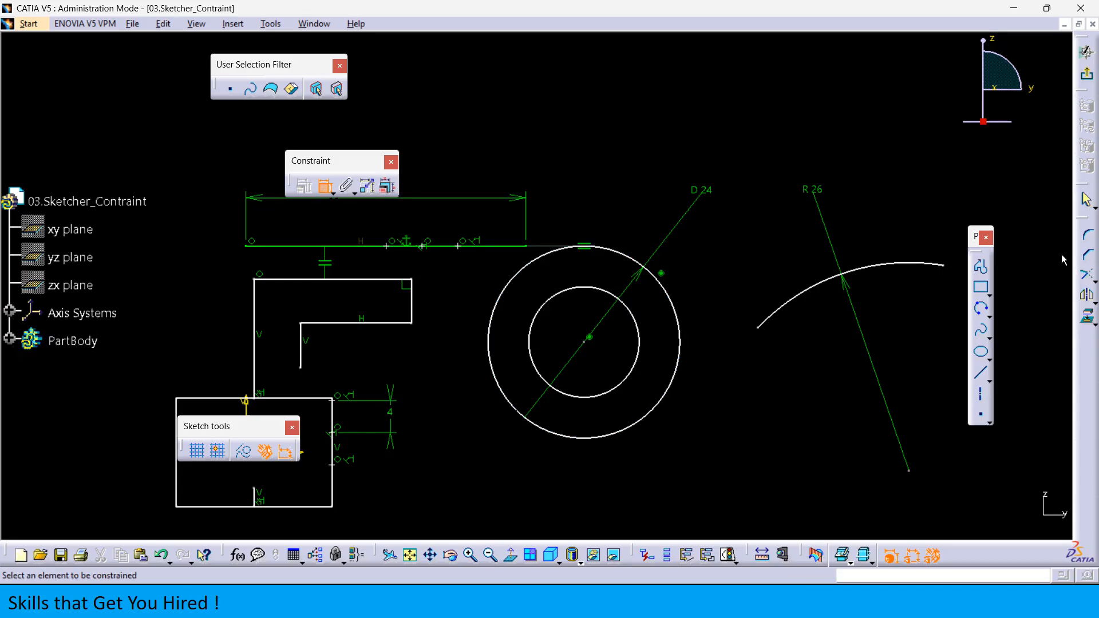
left_click(323, 189)
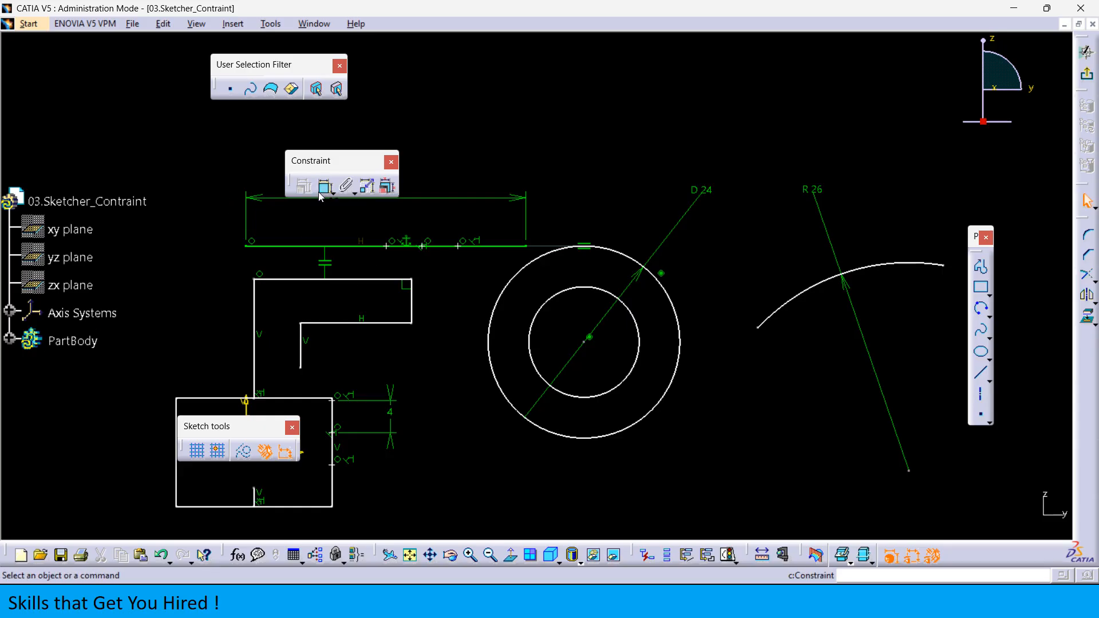
left_click(319, 189)
left_click(321, 190)
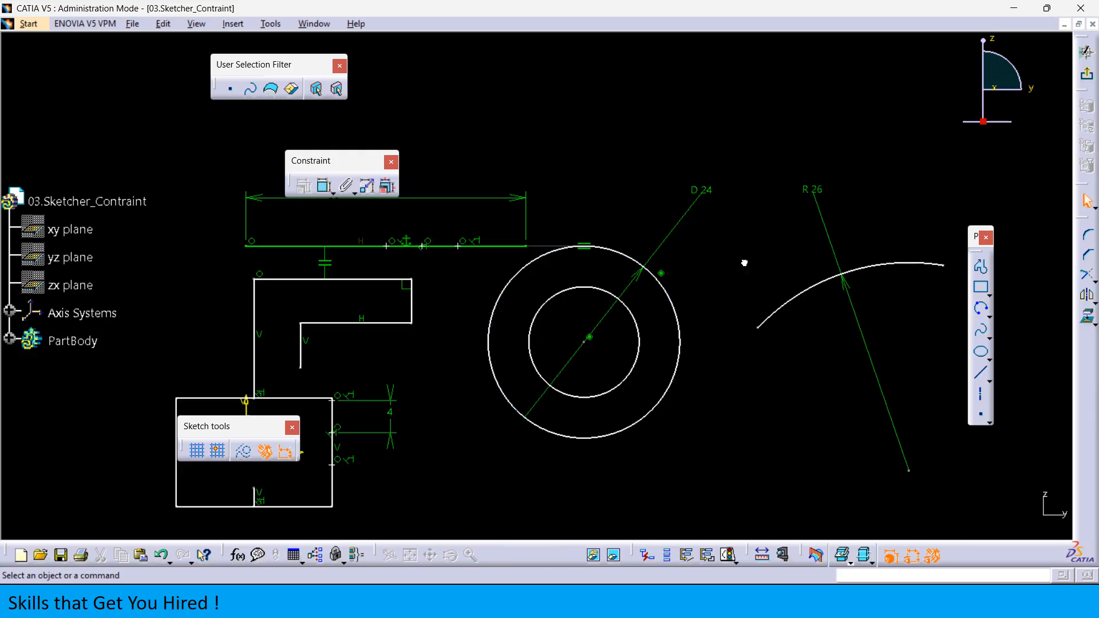
- Dimension the inner circle's diameter and delete that dimension again
left_click(325, 189)
left_click(637, 313)
left_click(740, 275)
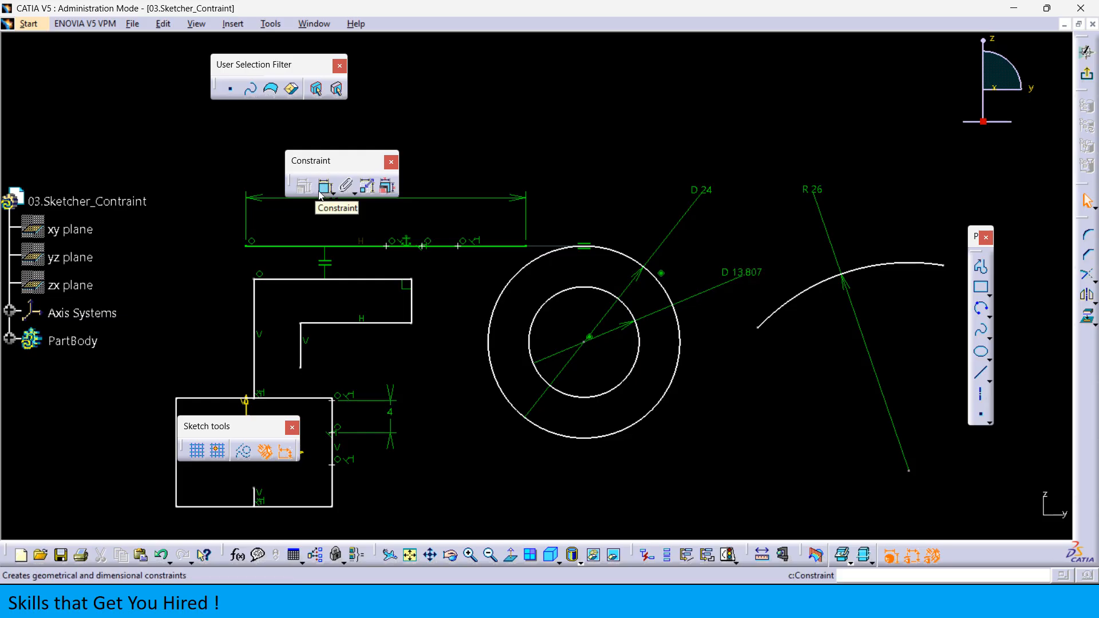
left_click(744, 276)
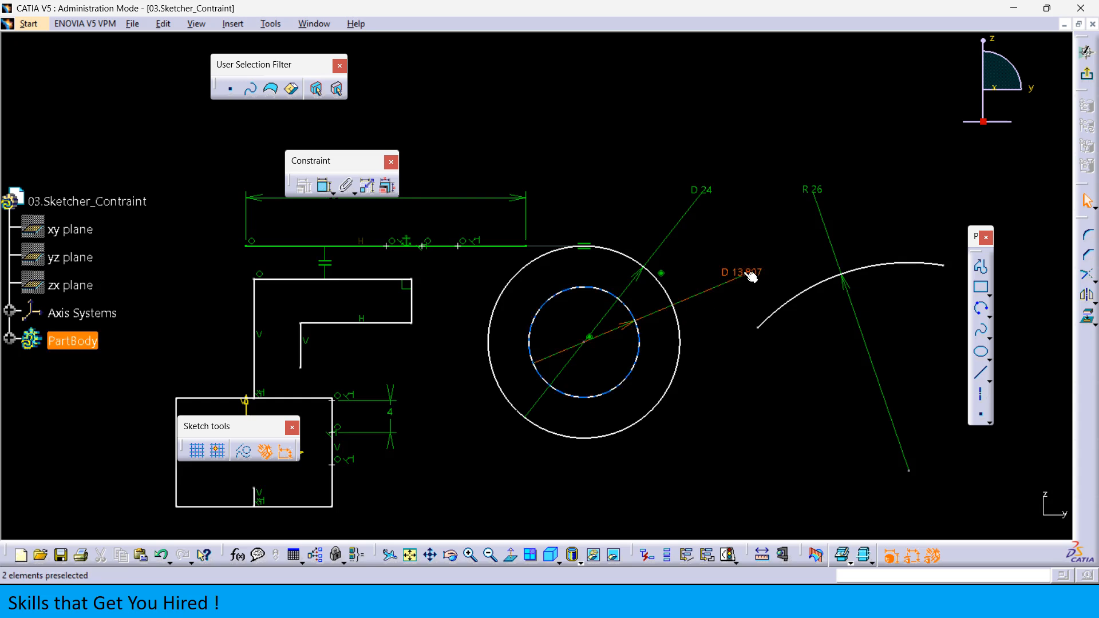
key("Delete")
- Dimension the inner circle's diameter and add a second radius dimension to the arc beside the existing one
left_click(326, 188)
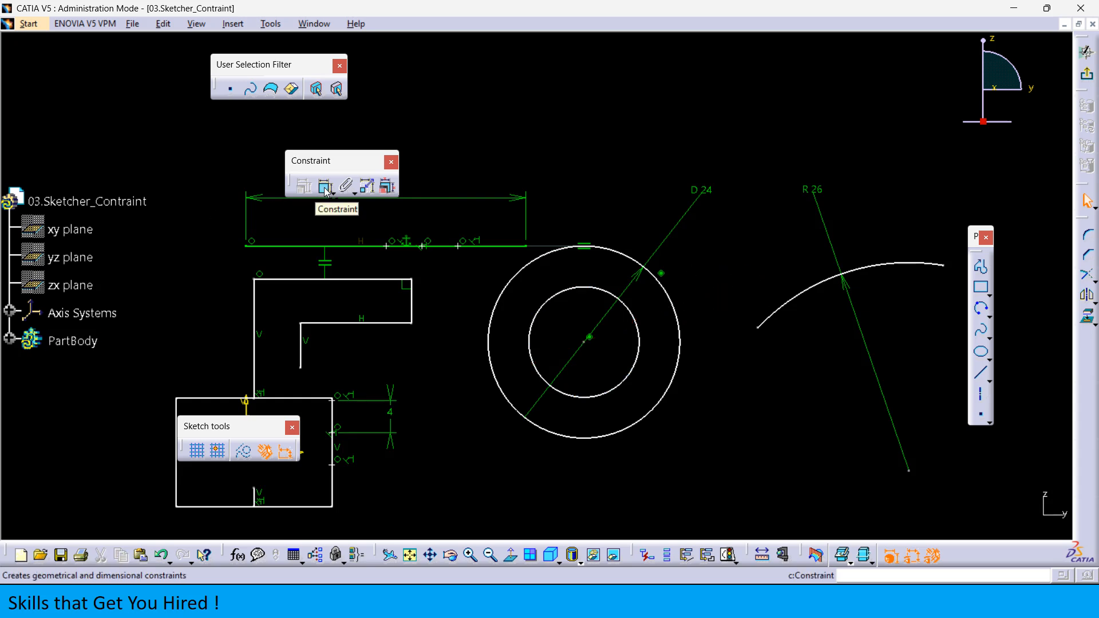
left_click(633, 313)
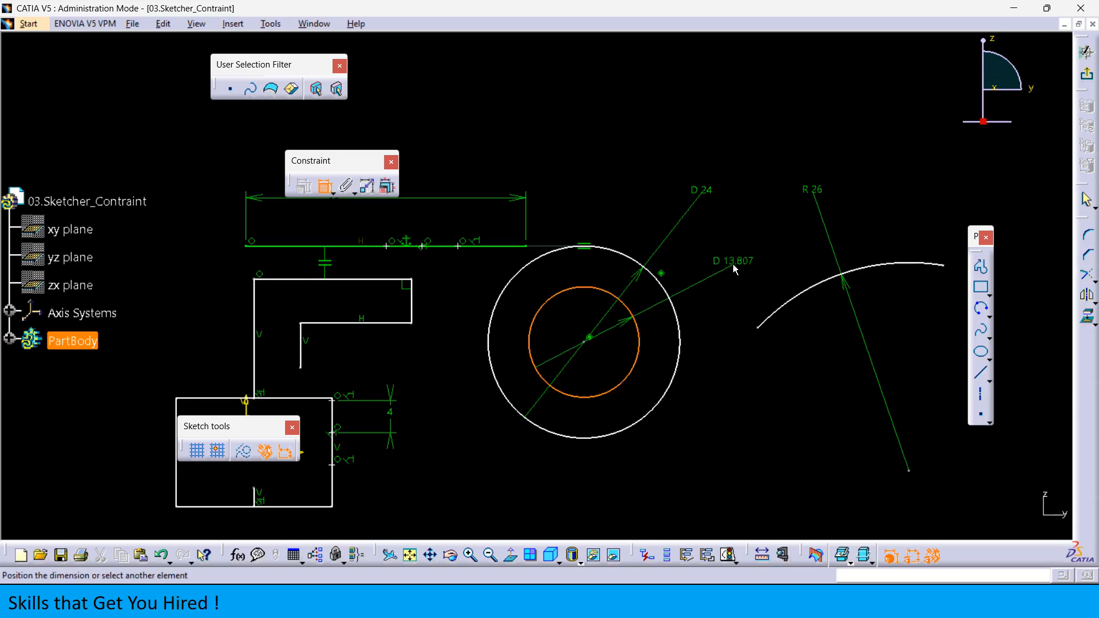
left_click(729, 264)
left_click(325, 193)
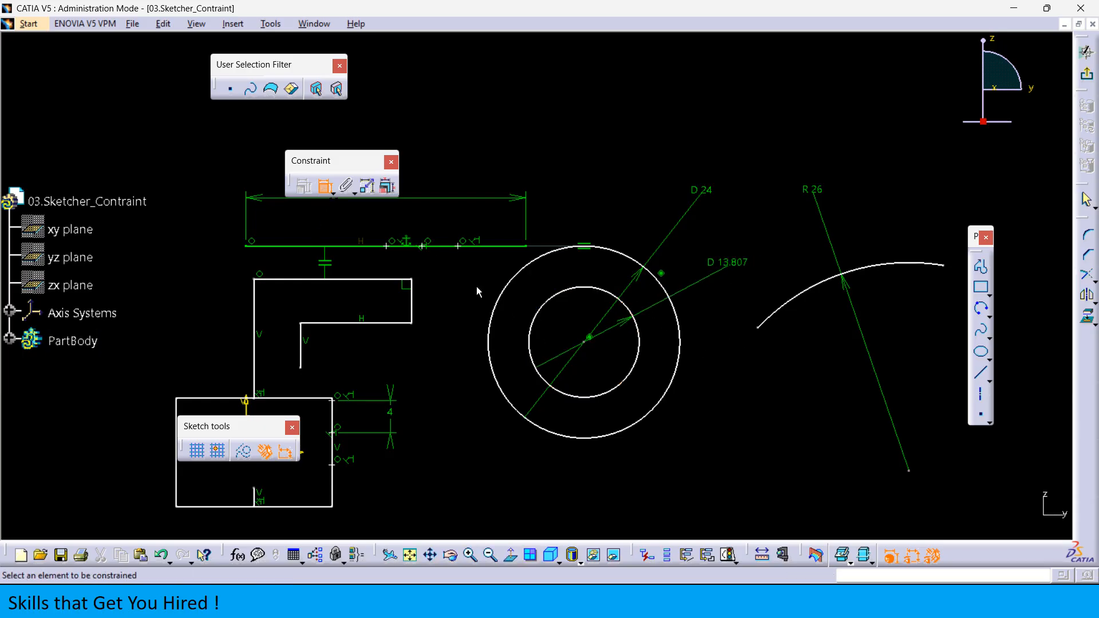
left_click(879, 266)
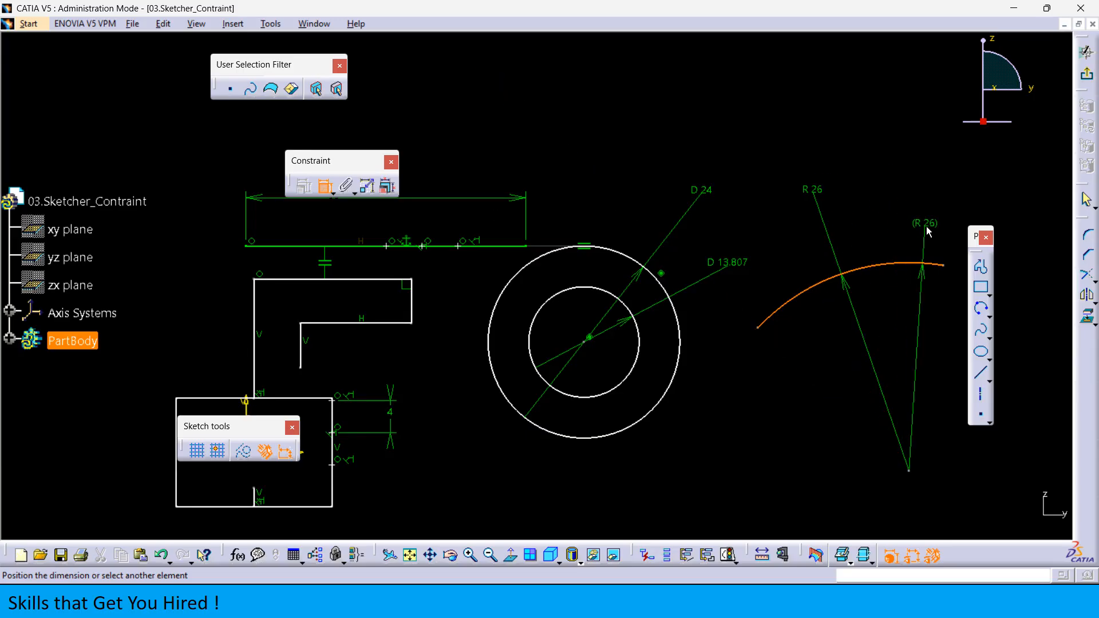
left_click(896, 201)
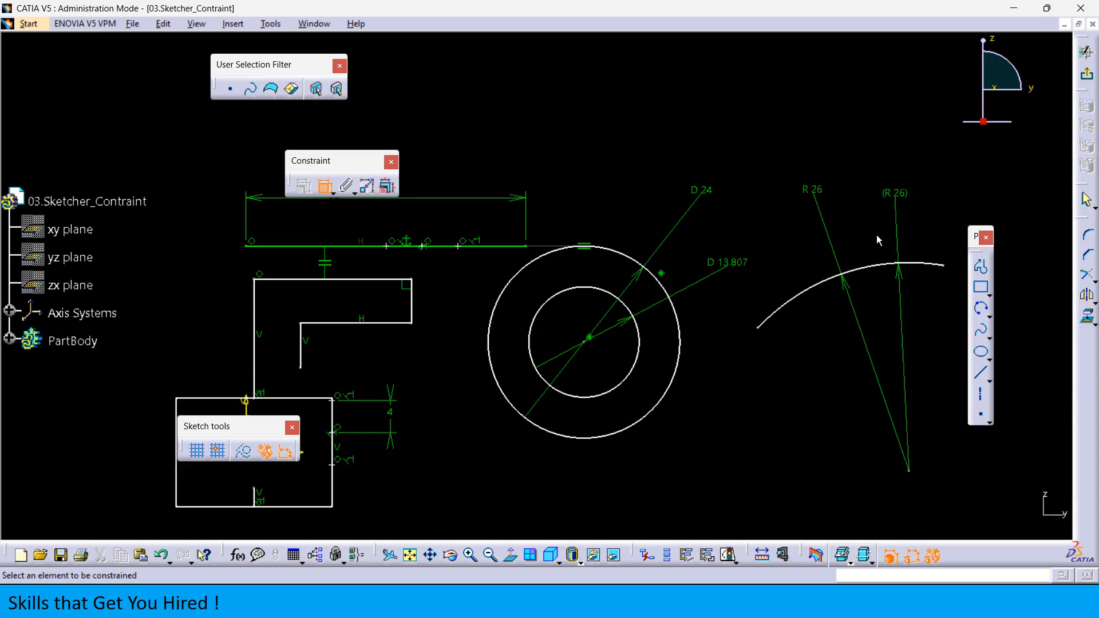
- Set the inner circle's diameter to 14 mm
double_click(736, 264)
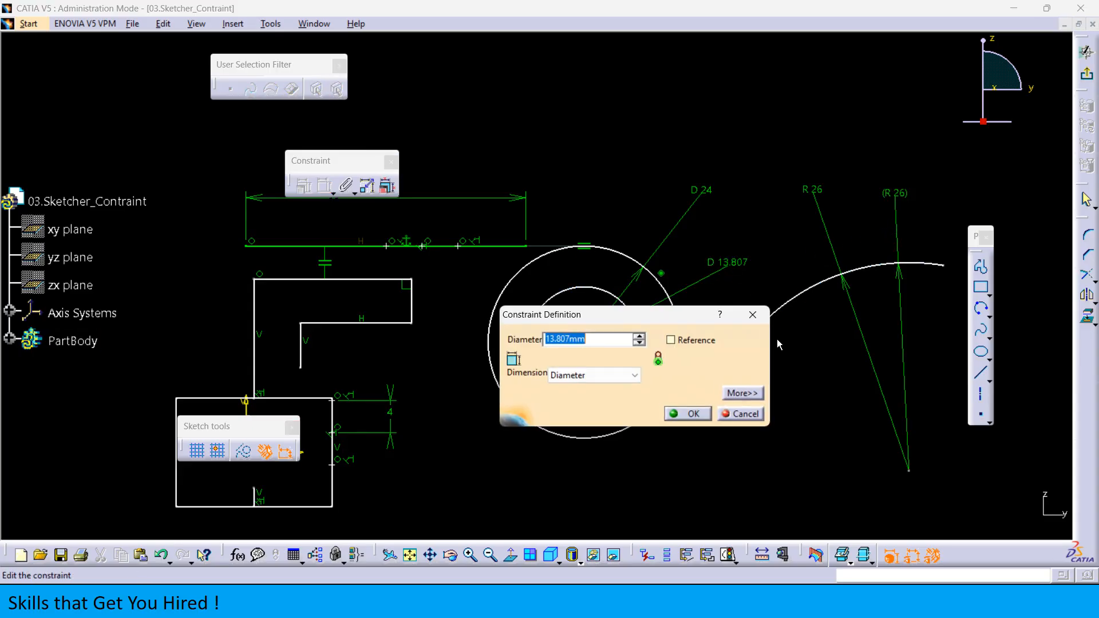
type("14")
key("Return")
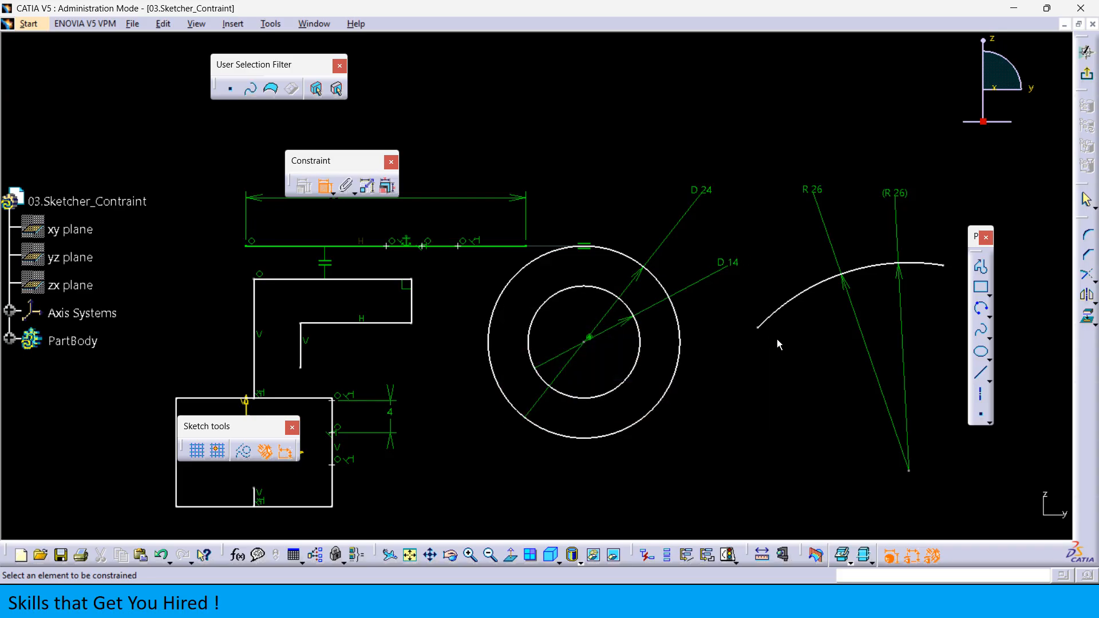
left_click(325, 185)
- Dimension the horizontal distance from the sketch's vertical axis to the circles' centre and set it to 45 mm
left_click_drag(648, 327, 664, 355)
left_click(726, 439)
mouse_move(726, 430)
middle_mouse_down()
mouse_move(746, 410)
mouse_move(753, 444)
mouse_move(731, 424)
middle_mouse_up()
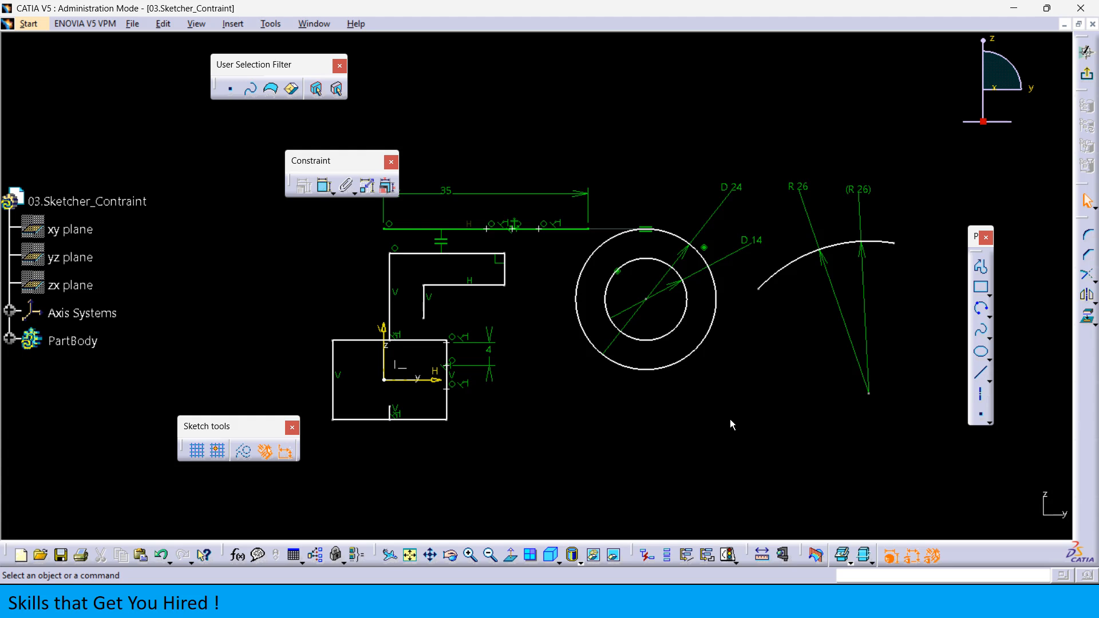
left_click(323, 189)
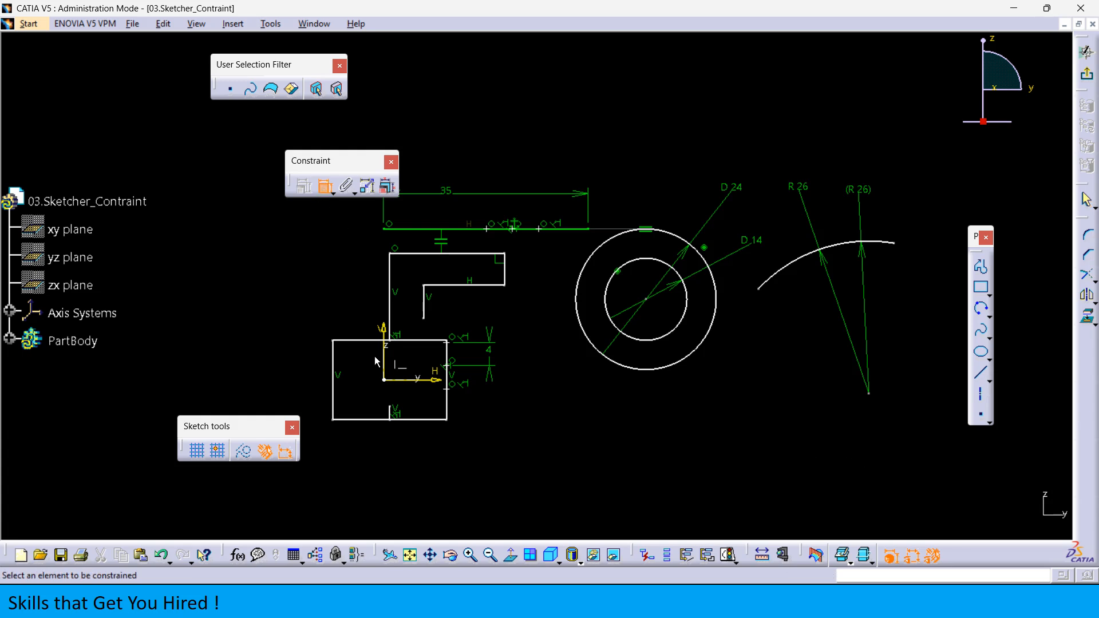
left_click(387, 331)
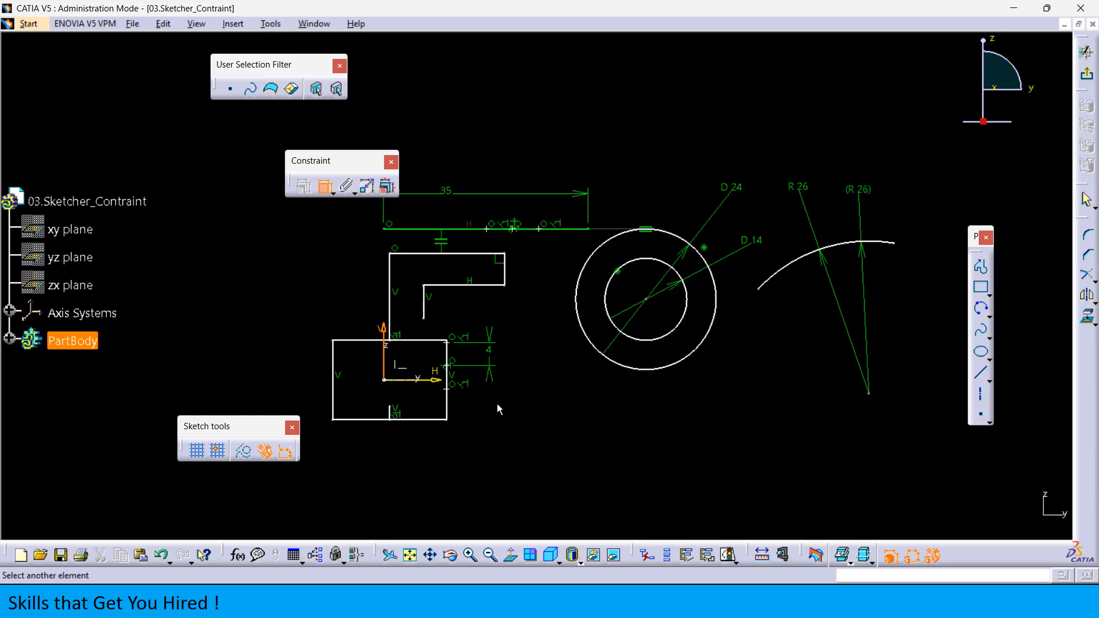
left_click(647, 300)
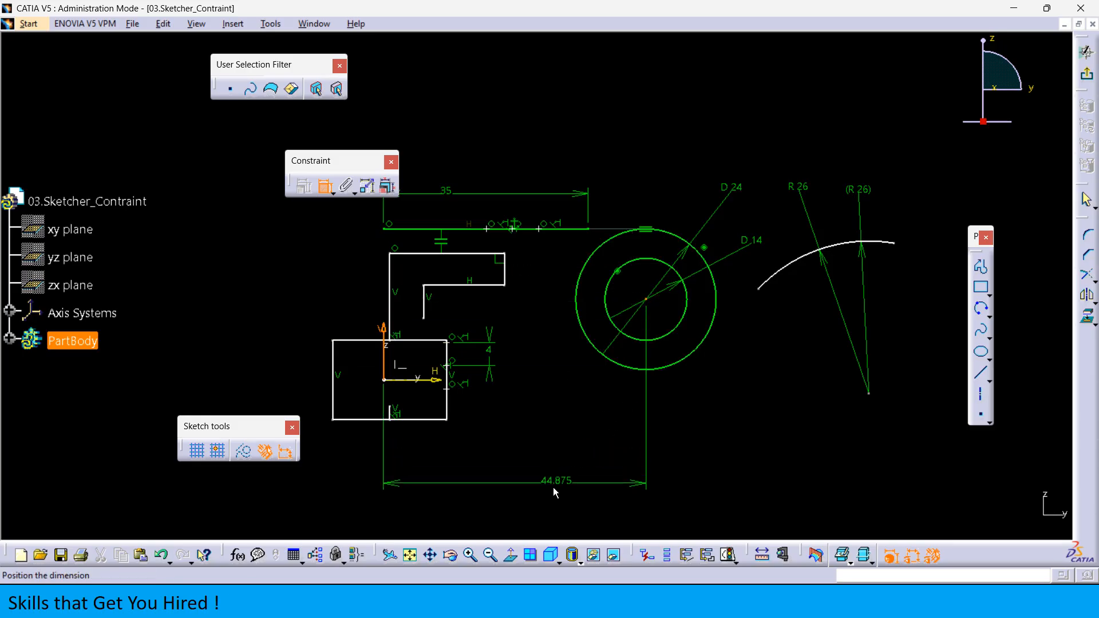
left_click(523, 490)
double_click(523, 491)
type("45")
key("Return")
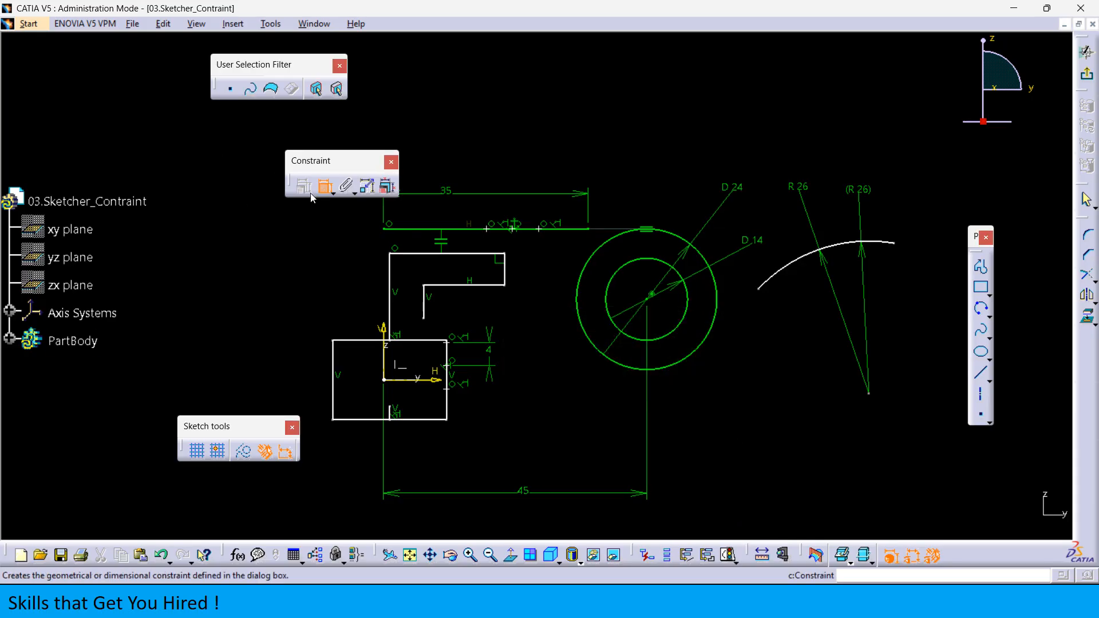
- Test whether the inner and outer circles can still be moved, and shift the short vertical line's free end slightly down
left_click(694, 361)
left_click(675, 331)
left_click(767, 414)
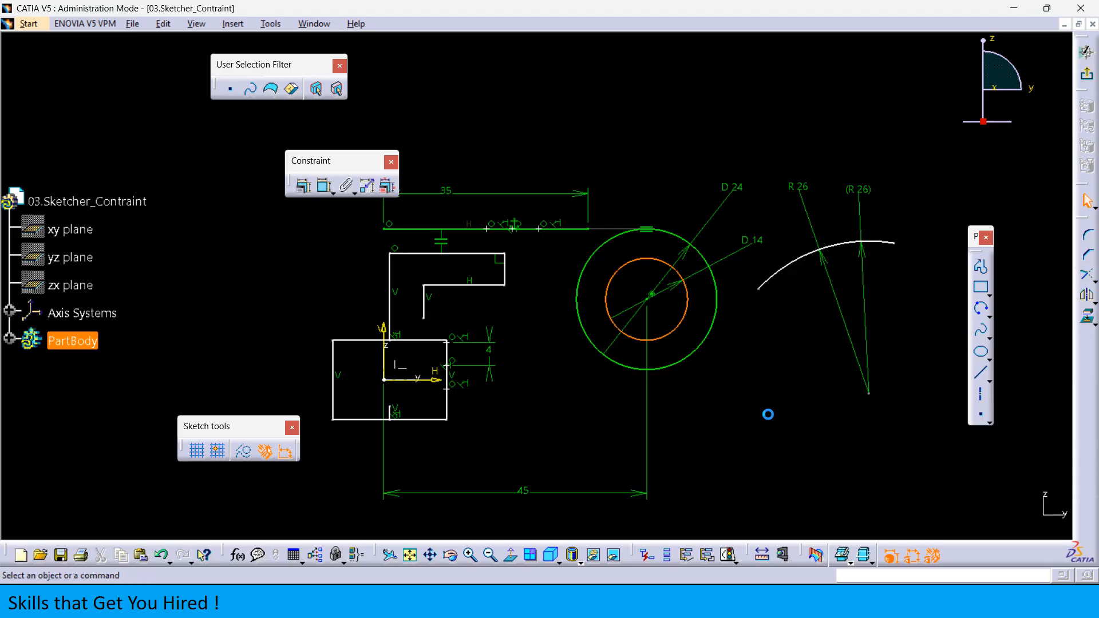
left_click(691, 361)
left_click(775, 405)
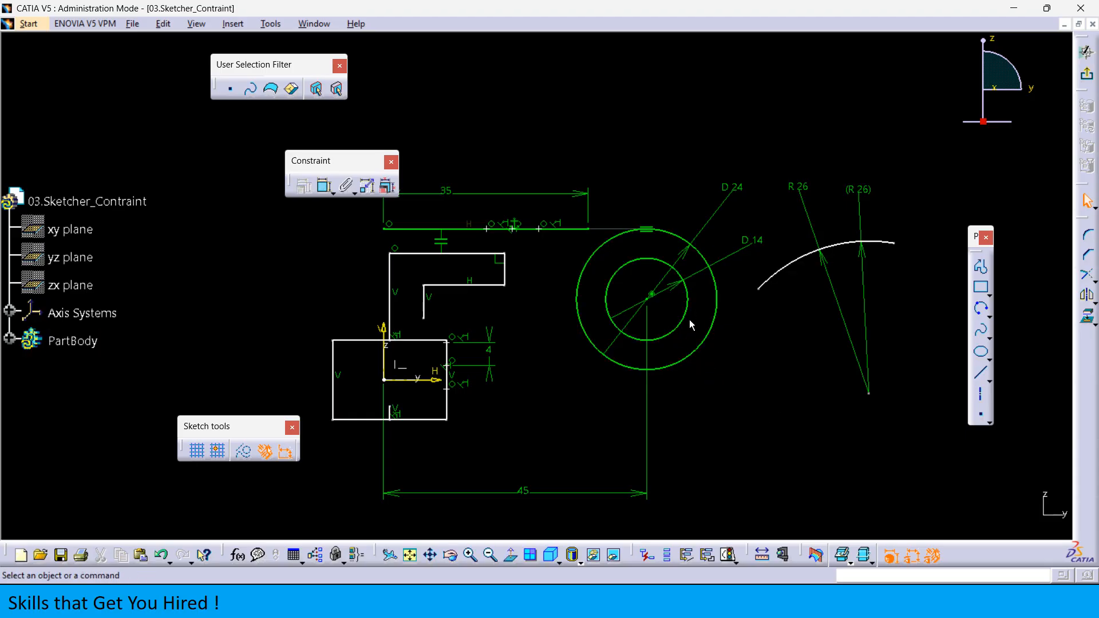
left_click(684, 323)
left_click(734, 388)
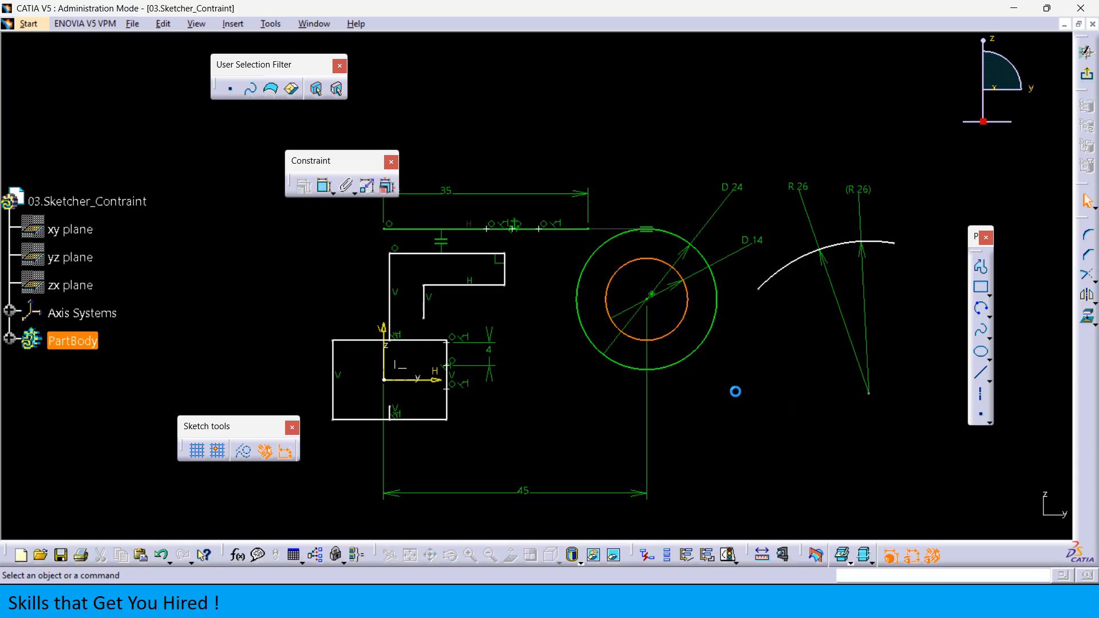
left_click(423, 321)
left_click(659, 450)
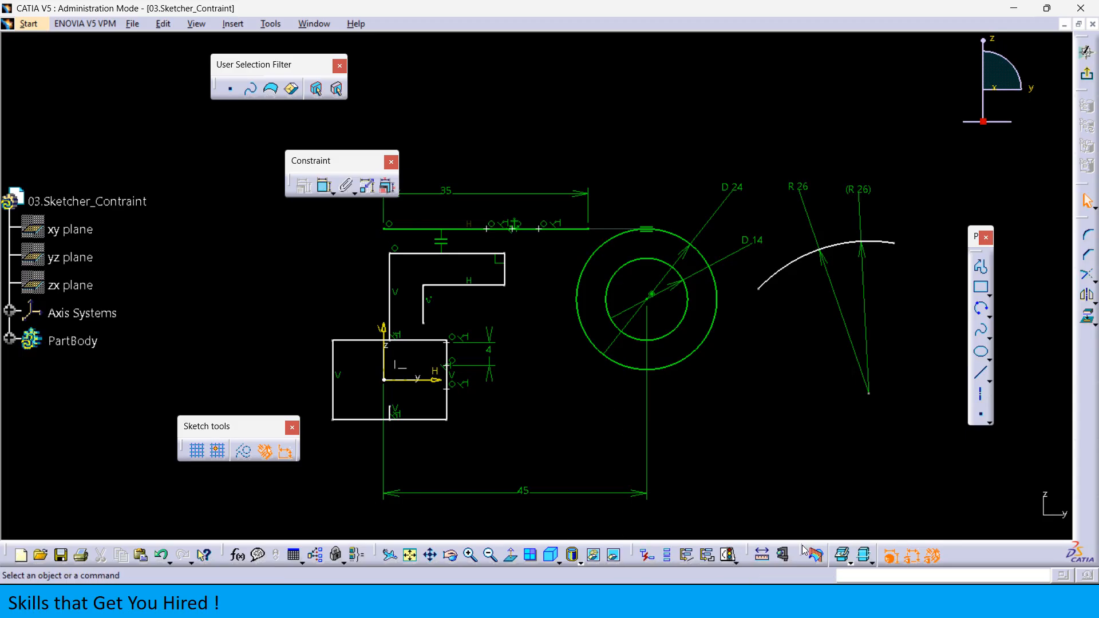
- Undock the Tools toolbar, place it above the sketch geometry, and view the list of available toolbars
left_click(910, 557)
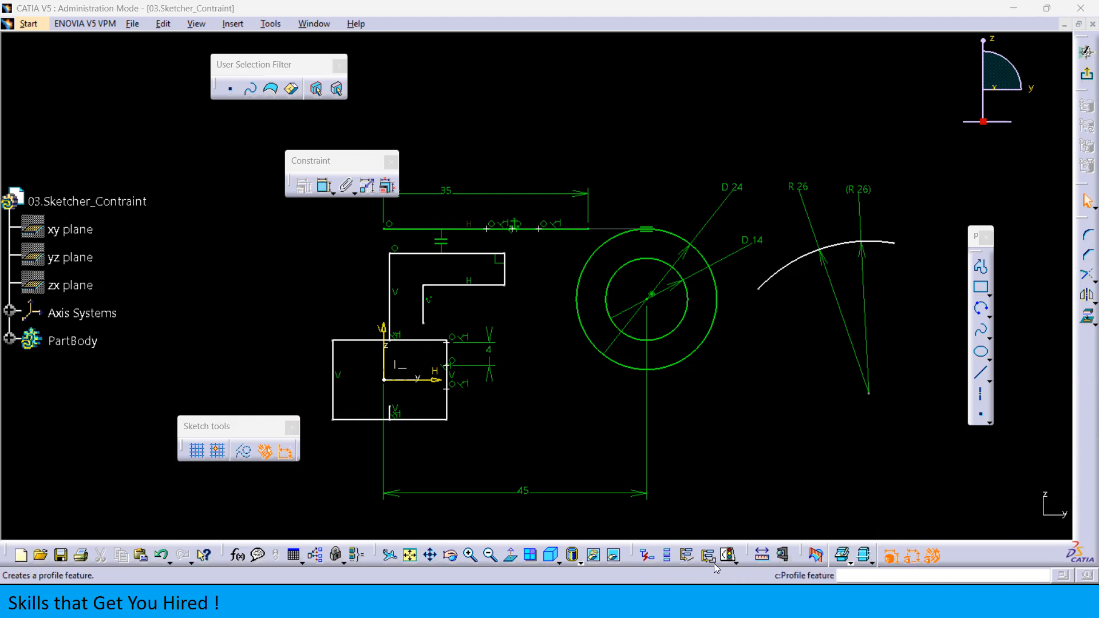
left_click(633, 553)
left_click_drag(635, 557, 534, 111)
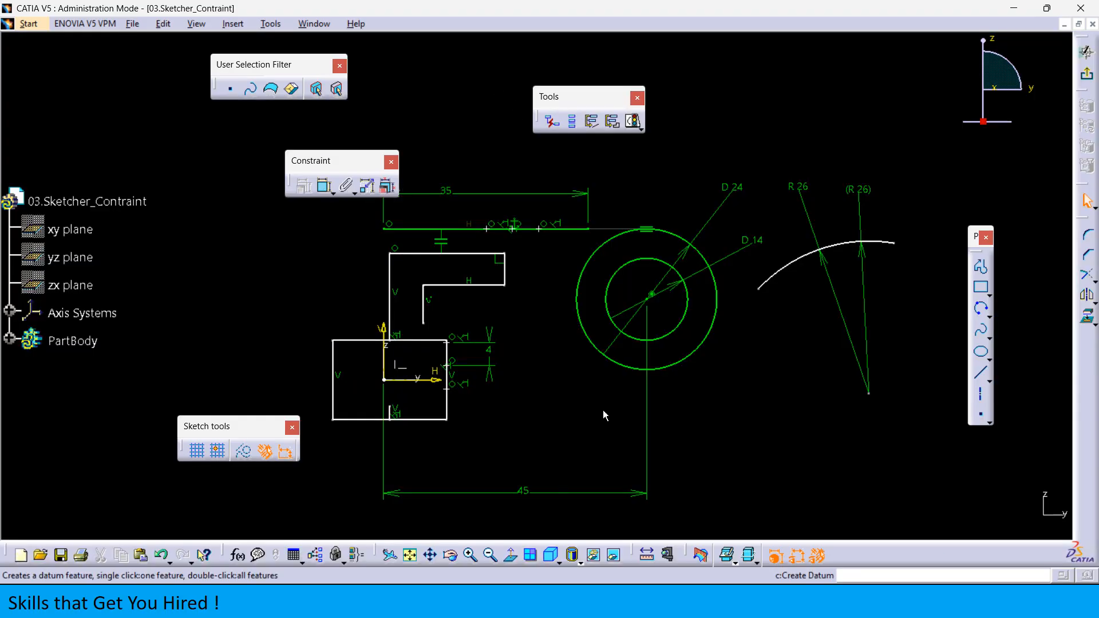
right_click(564, 115)
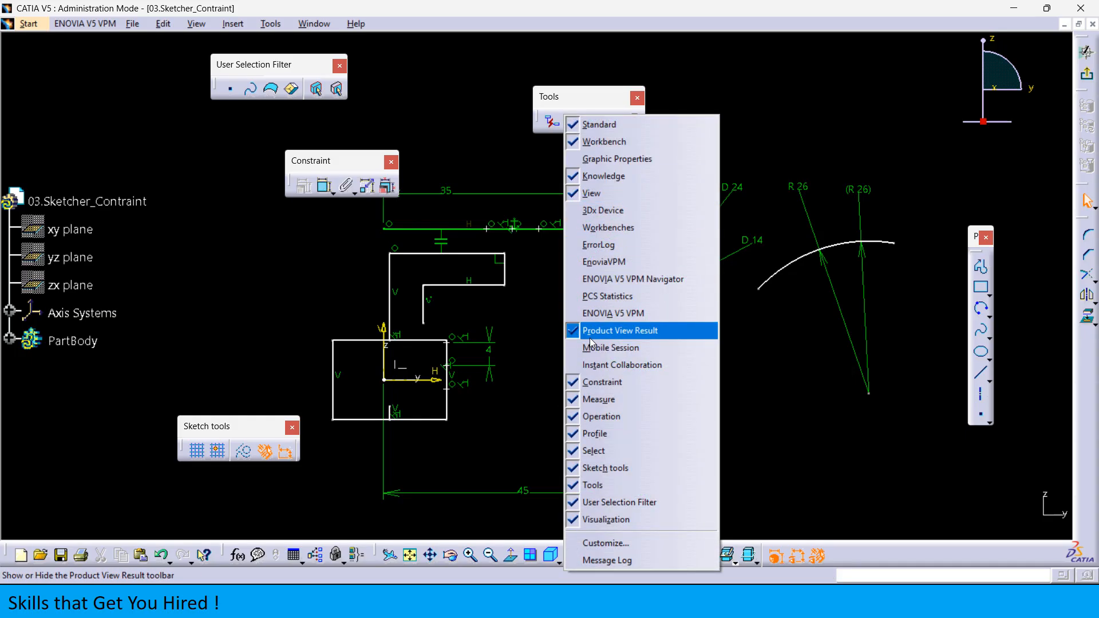
left_click(689, 458)
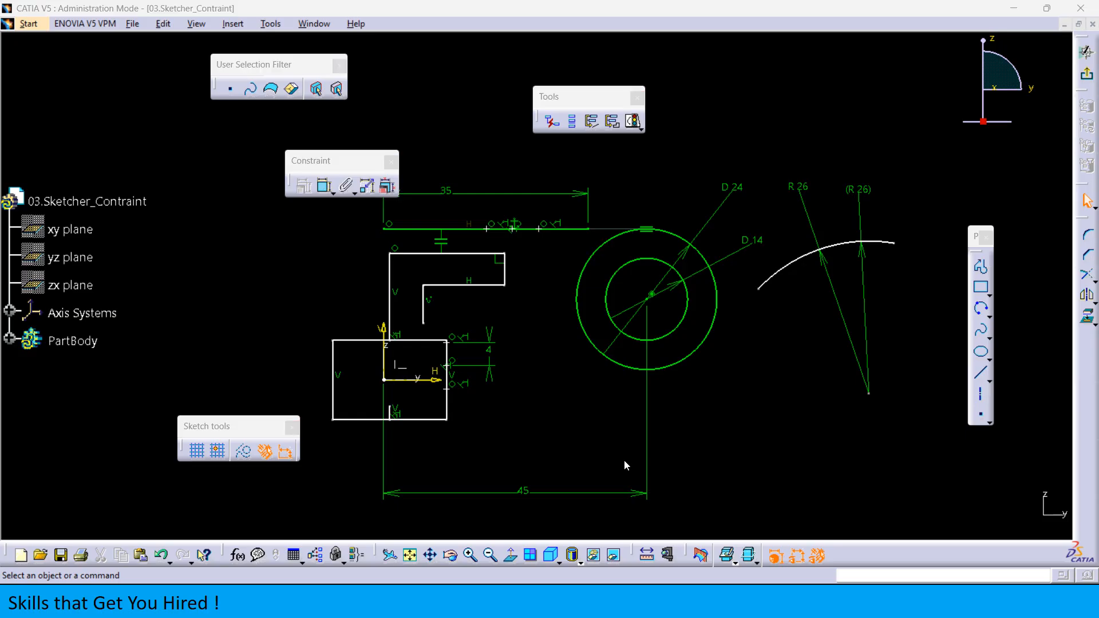
- Run Sketch Solving Status on the sketch and highlight the reported status text
left_click(632, 123)
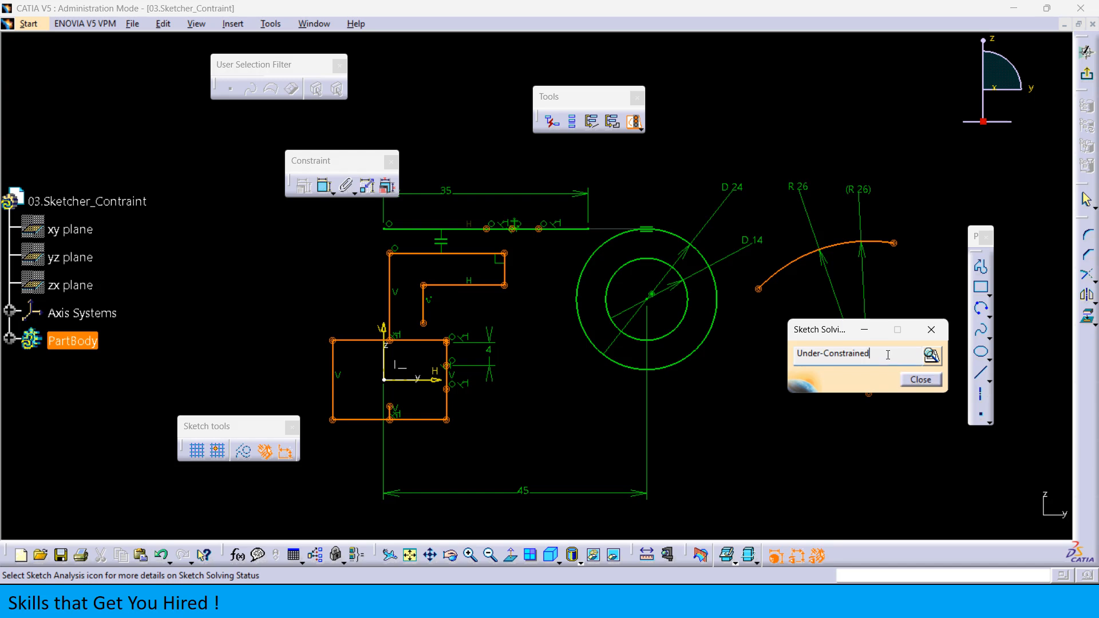
left_click_drag(872, 353, 792, 355)
left_click(811, 357)
left_click_drag(871, 356, 786, 354)
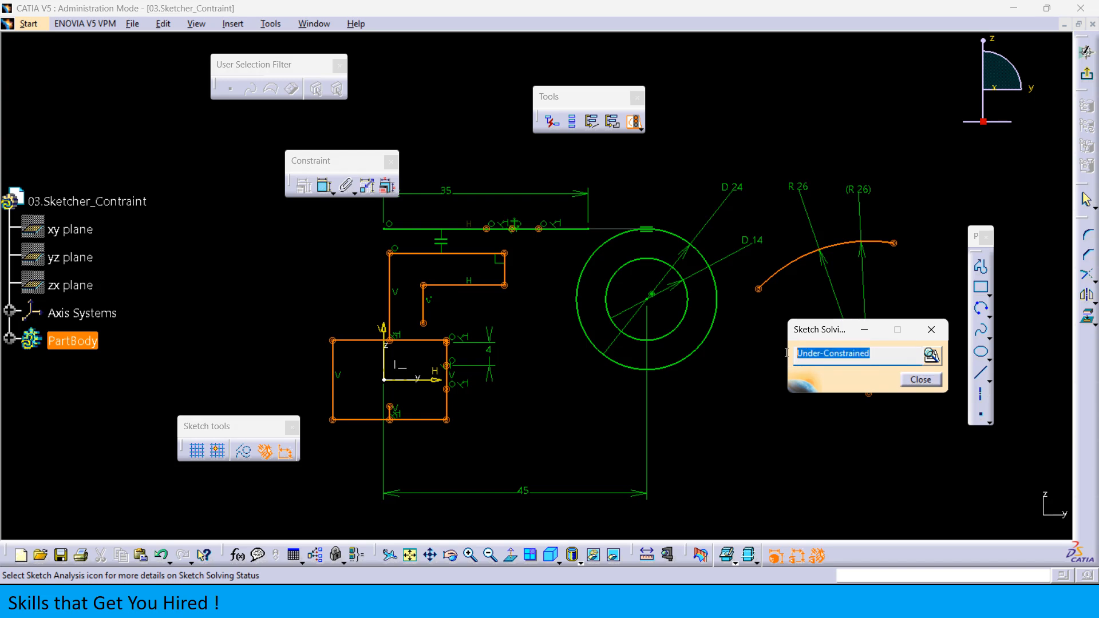
- Open the detailed Sketch Analysis diagnostic, examine the entries Line.7, Point.9 and Point.10, and close the analysis
left_click(931, 357)
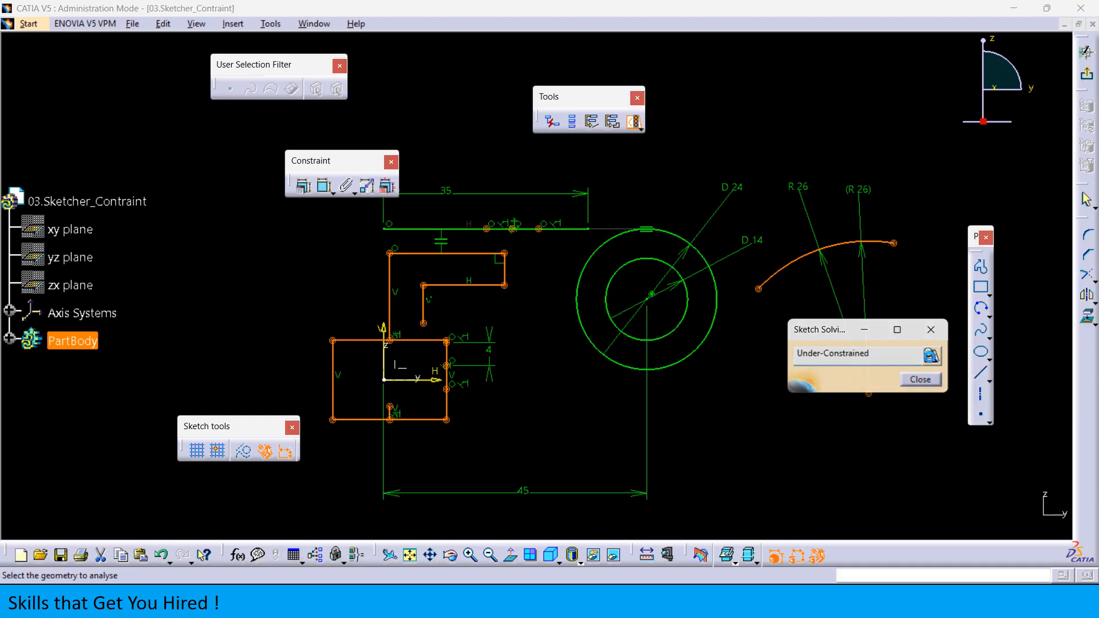
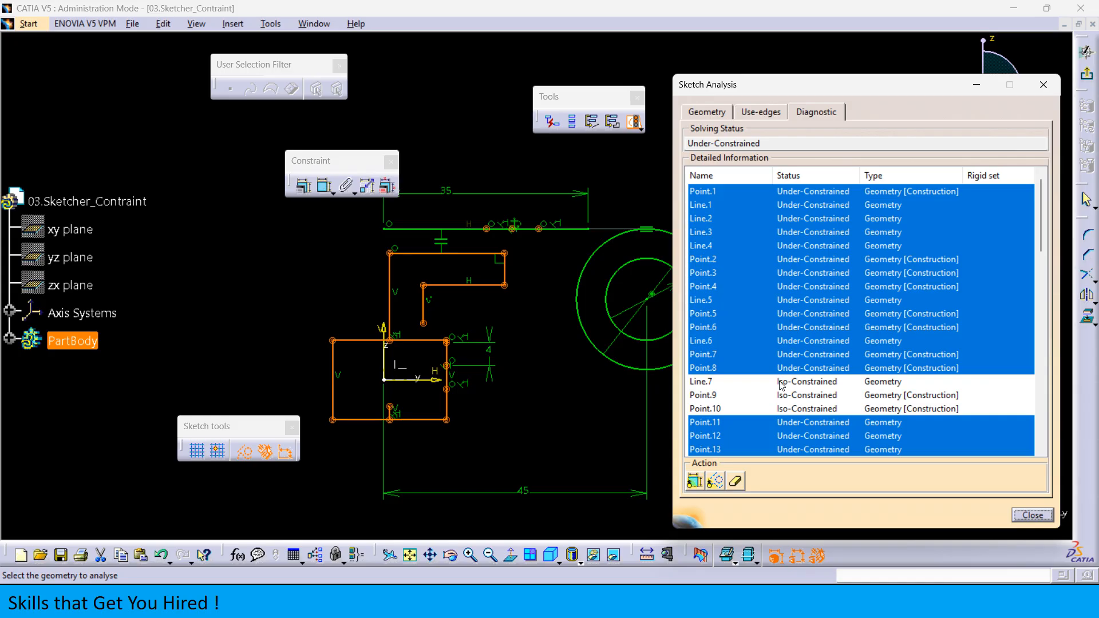
left_click(781, 382)
left_click(780, 396)
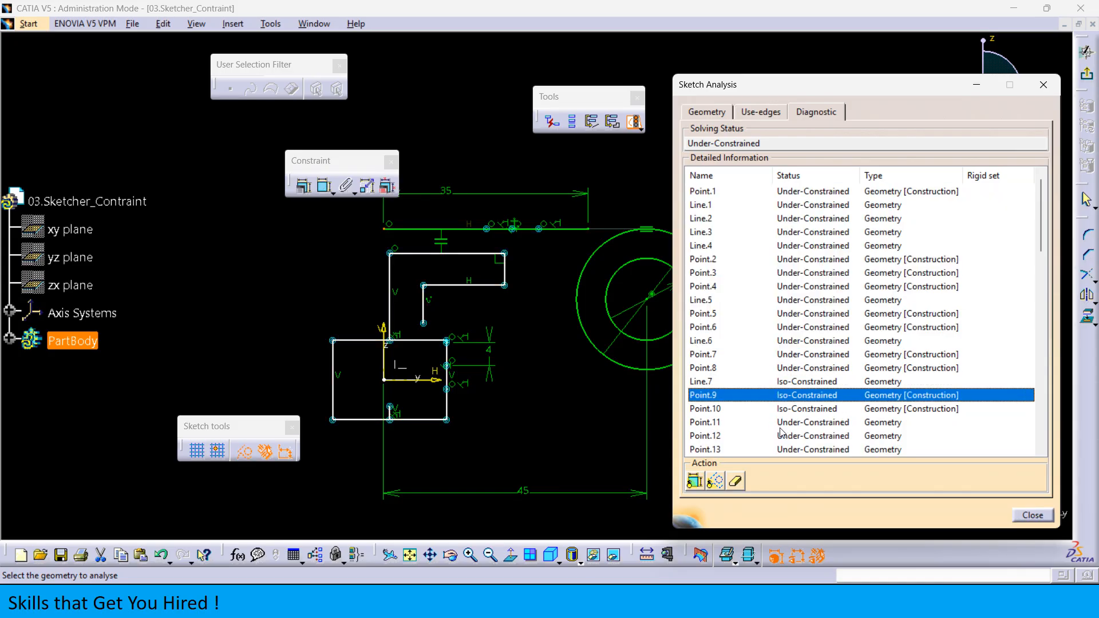
left_click(777, 410)
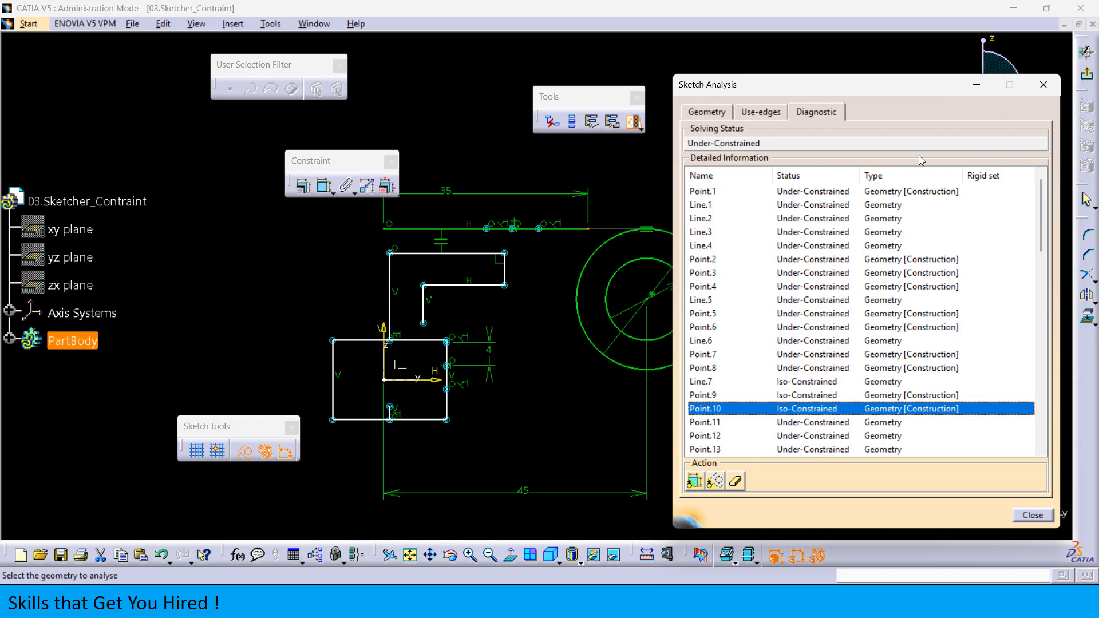
left_click(1043, 84)
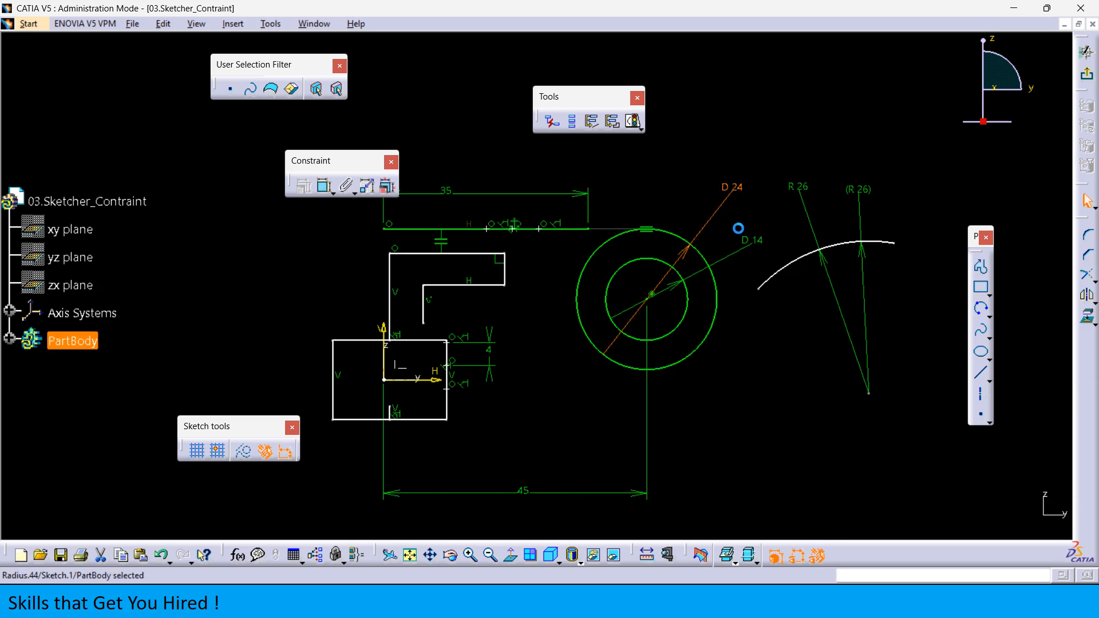
- Move the short inner vertical line of the stepped profile slightly to the right, closer to the rectangle's right edge
left_click(799, 185)
left_click(859, 137)
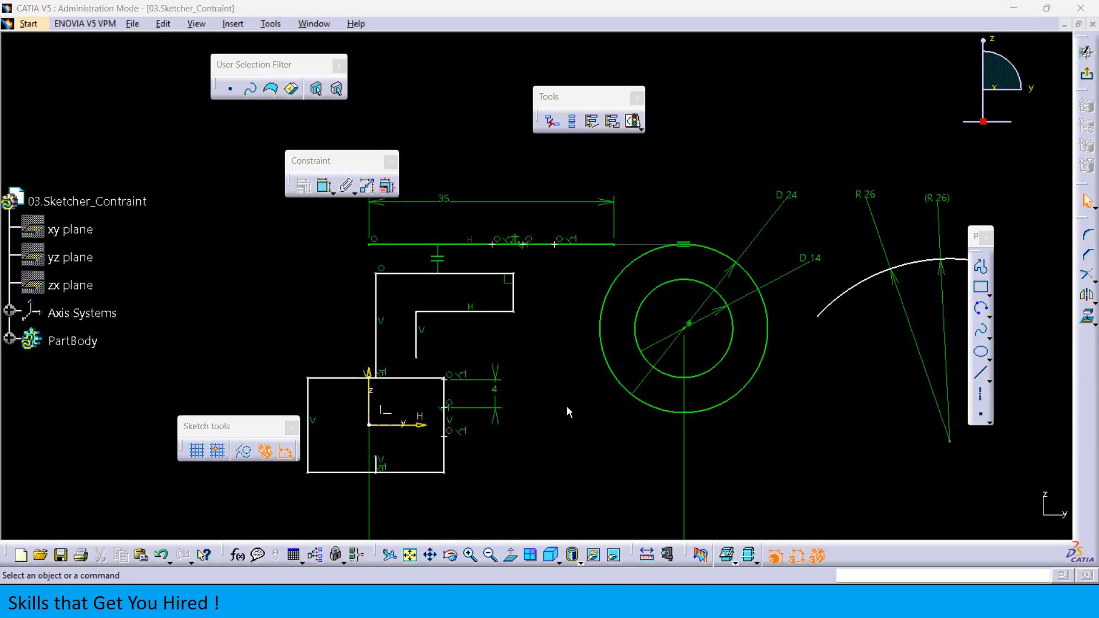
left_click_drag(415, 326, 442, 319)
left_click(526, 346)
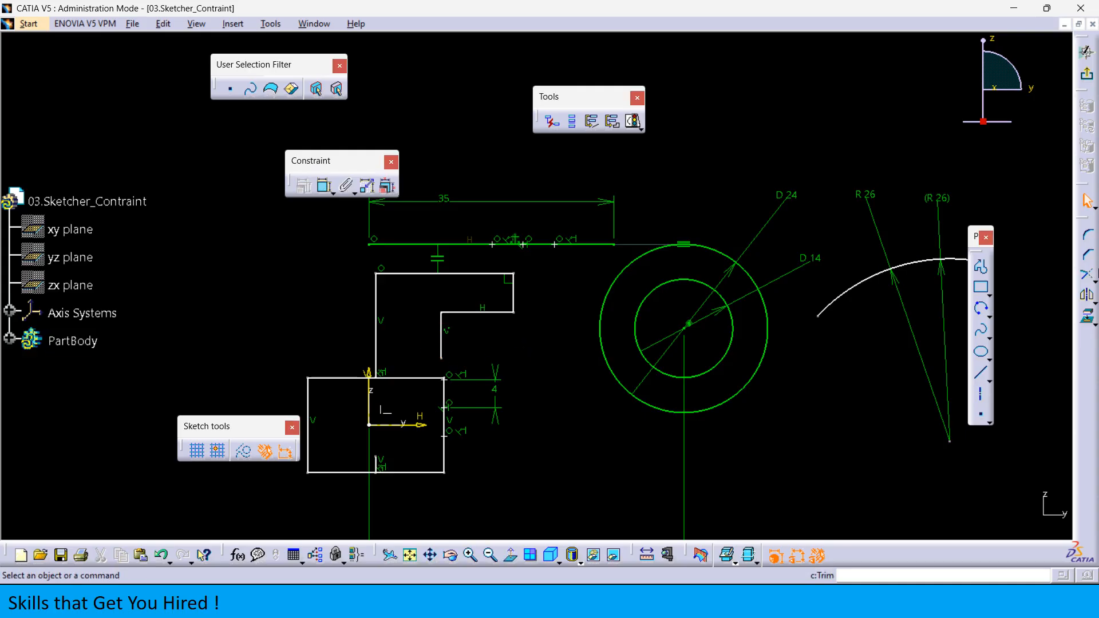
- Draw a line sloping down to the right from the short vertical line's lower end with Profile, and delete the surplus second segment
left_click(989, 270)
left_click(982, 268)
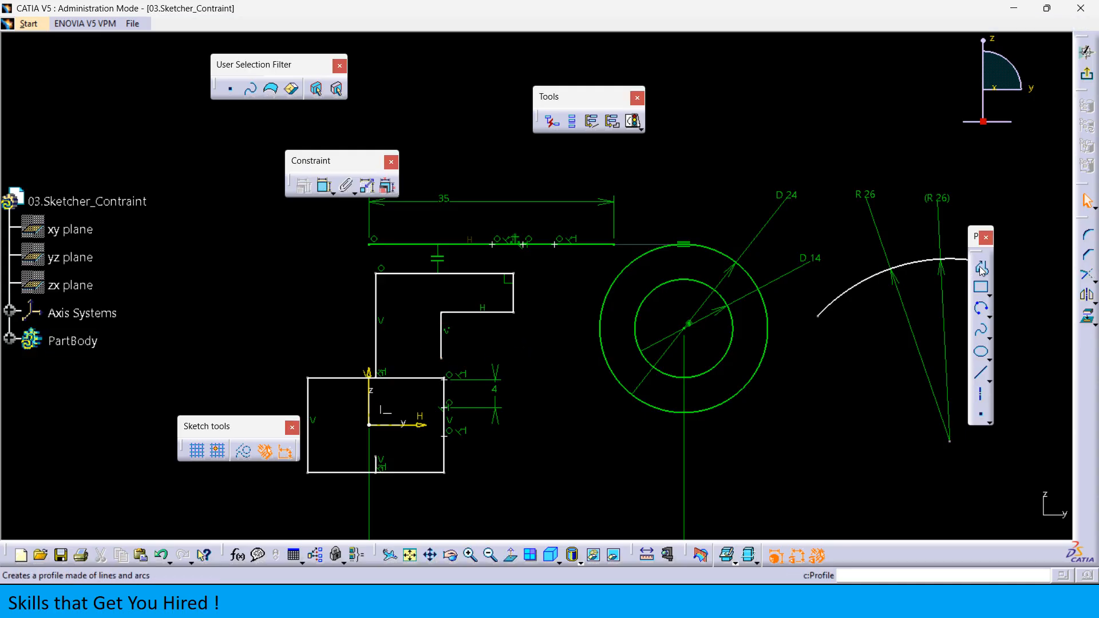
left_click(441, 358)
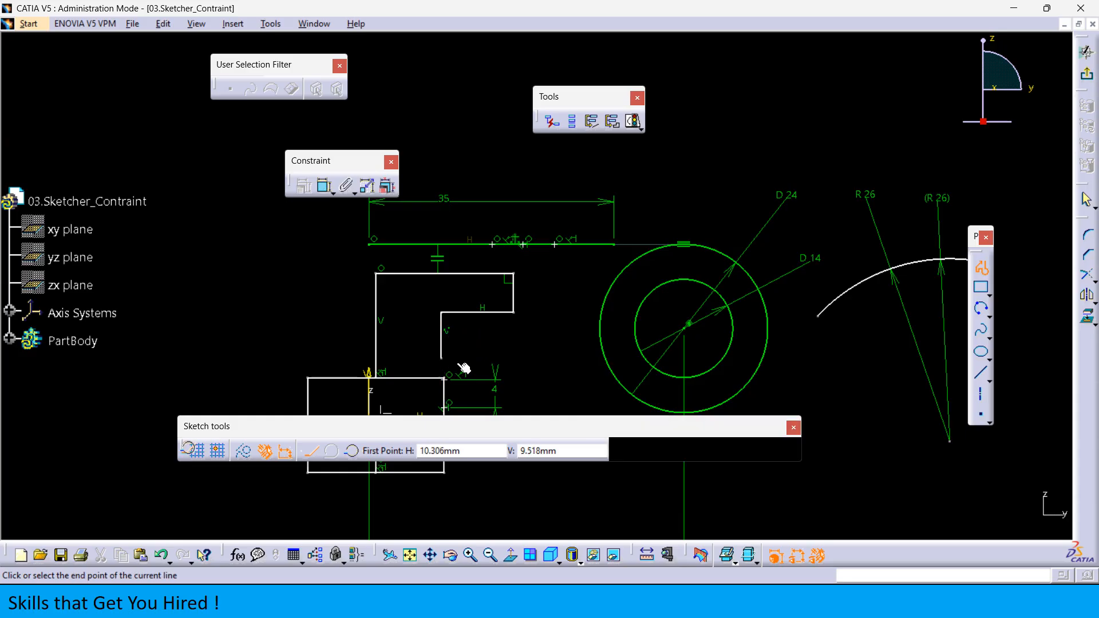
left_click(537, 395)
left_click(541, 349)
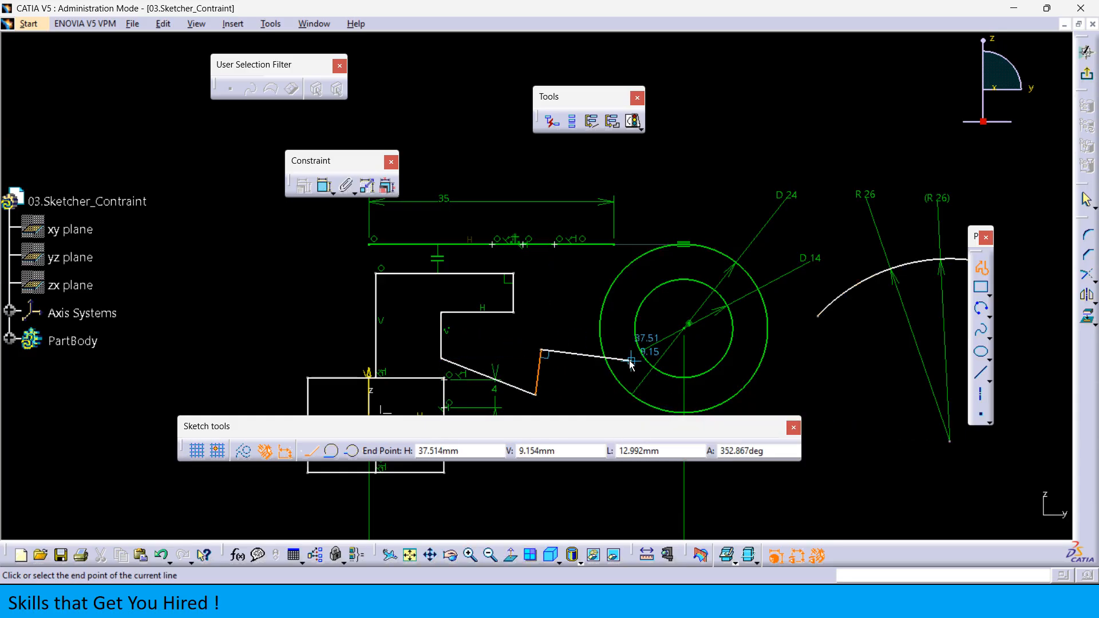
left_click(983, 268)
middle_click_drag(535, 436, 540, 390)
left_click(540, 390)
left_click(544, 328)
key("Delete")
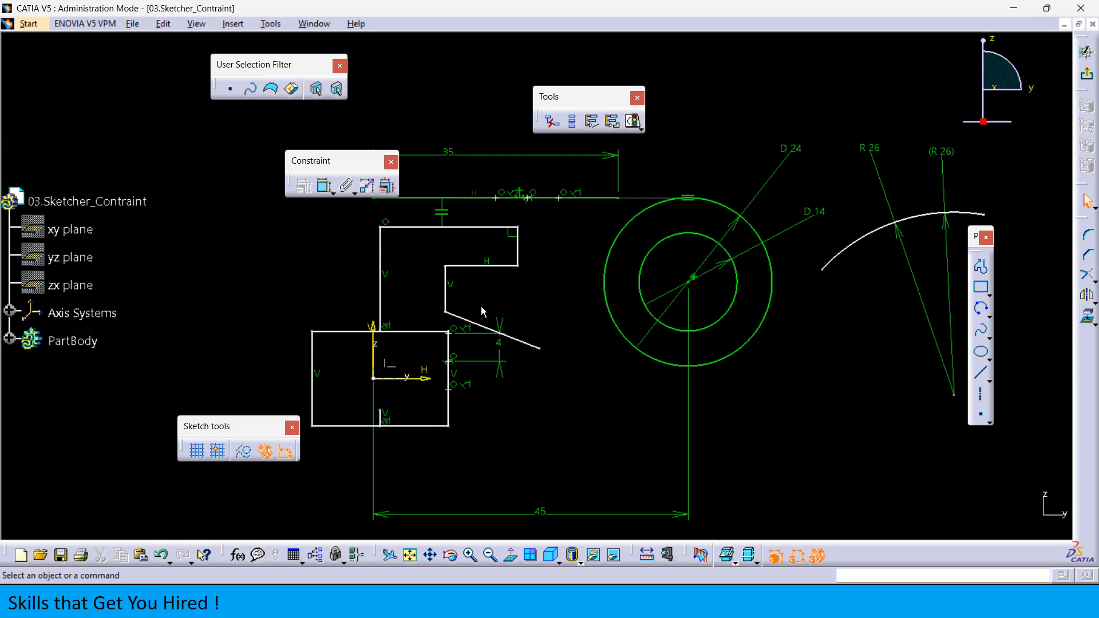
- Dimension the angle between the rectangle's right edge and the inclined line and set it to 68 degrees
left_click(325, 187)
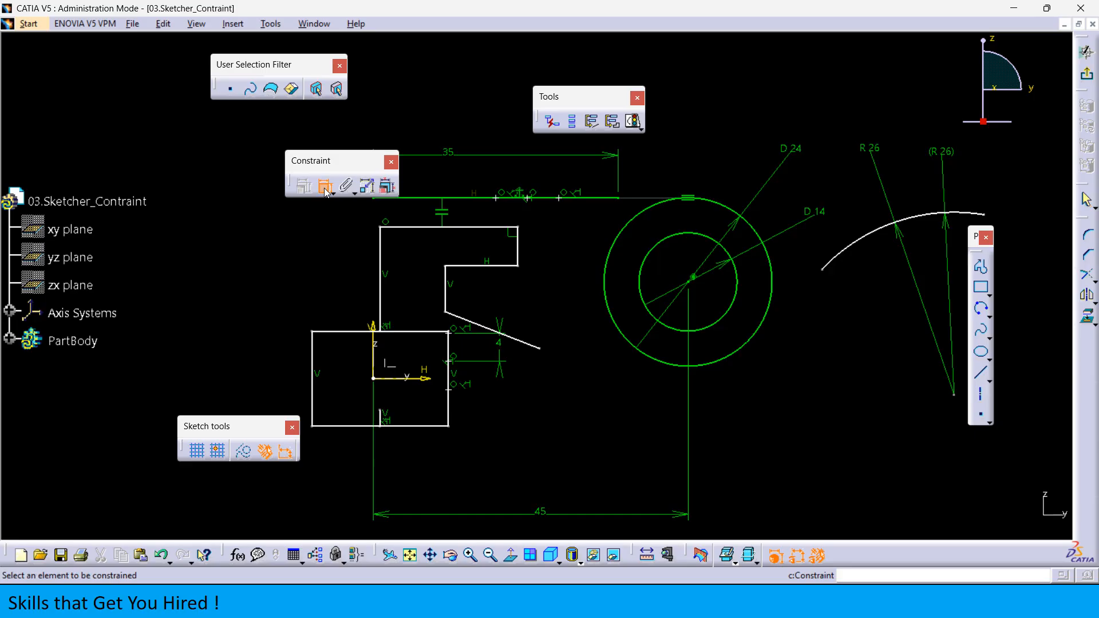
left_click(449, 349)
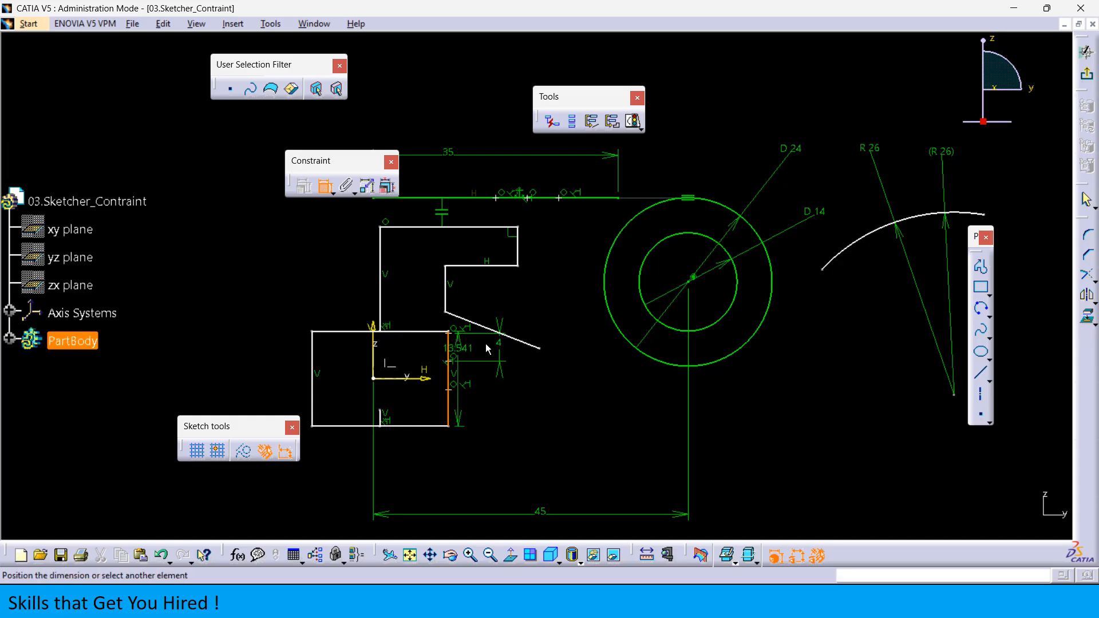
left_click(500, 335)
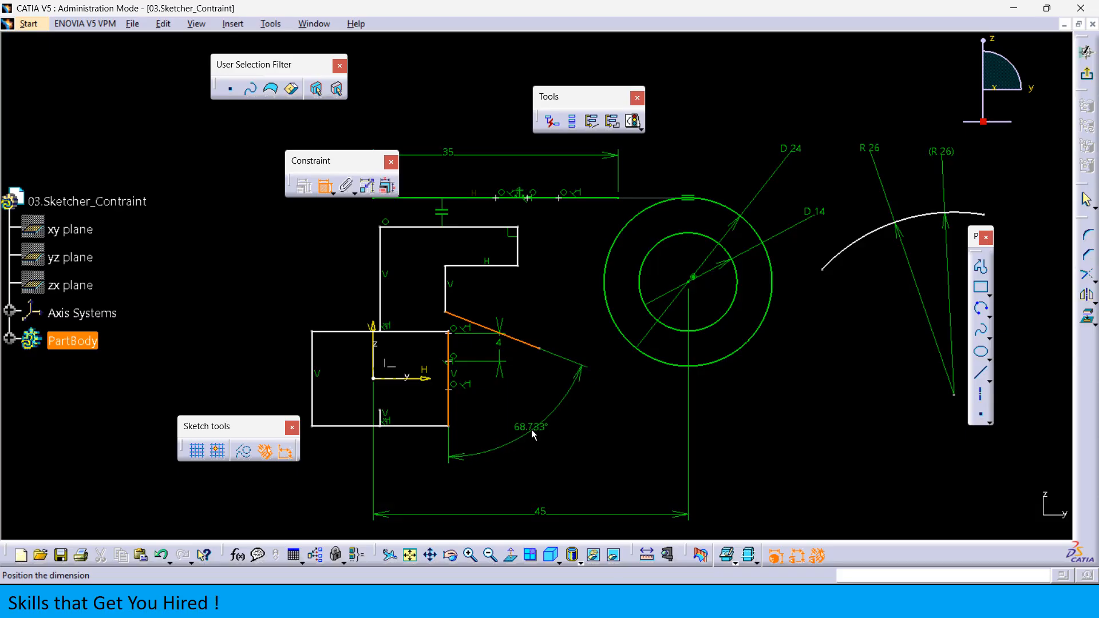
left_click(531, 429)
double_click(530, 426)
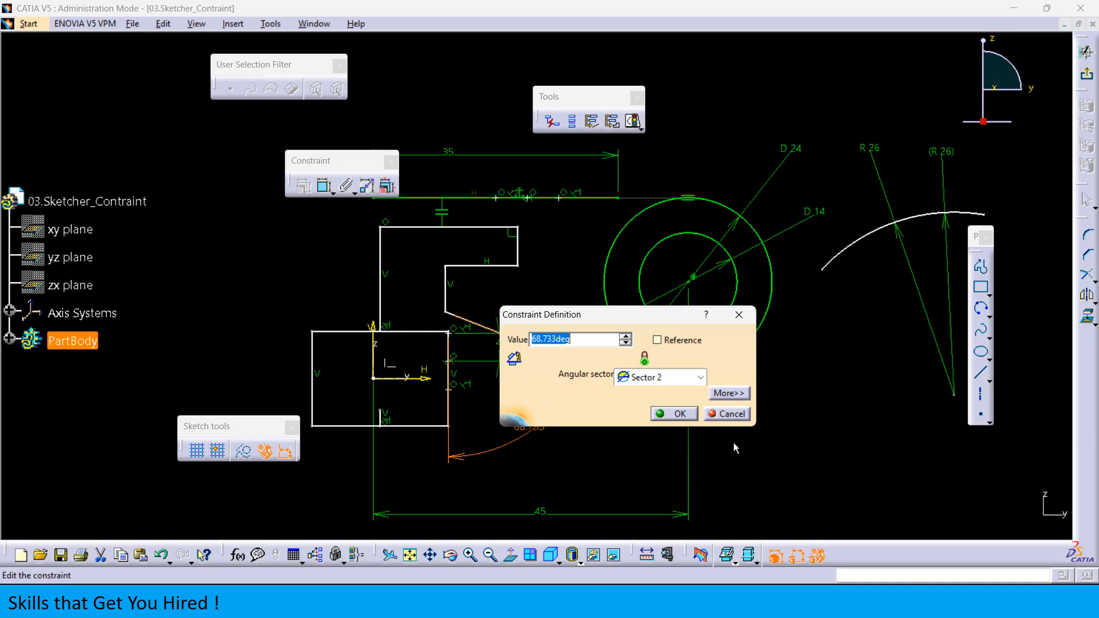
type("68")
key("Return")
left_click(784, 436)
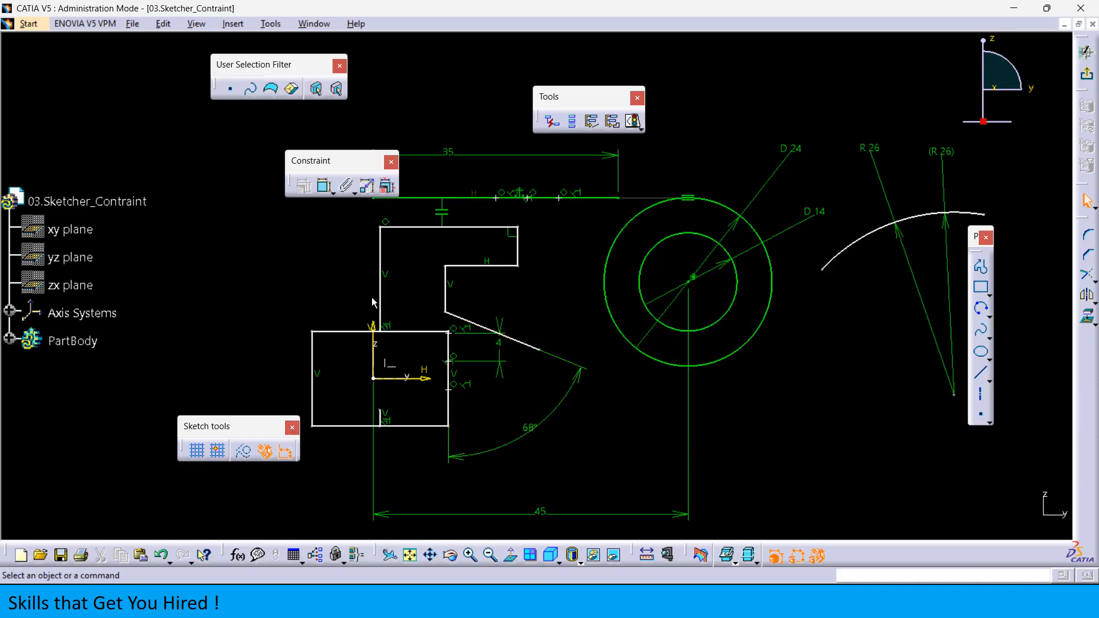
- Try to add a second, driving angle dimension between the rectangle's right edge and the inclined line
left_click(325, 184)
left_click(449, 345)
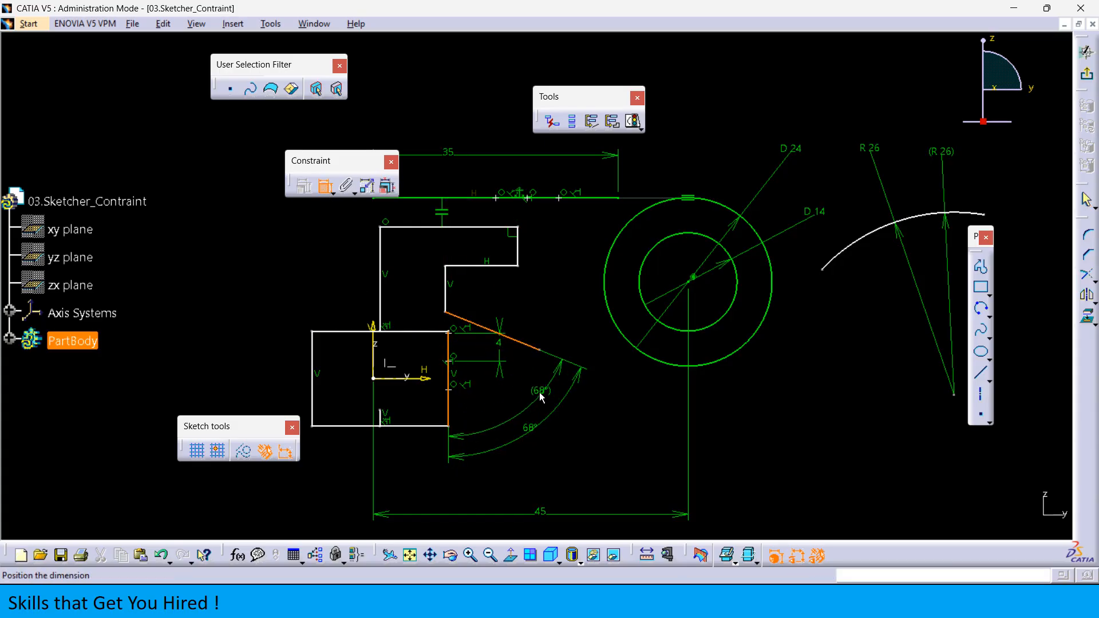
right_click(522, 399)
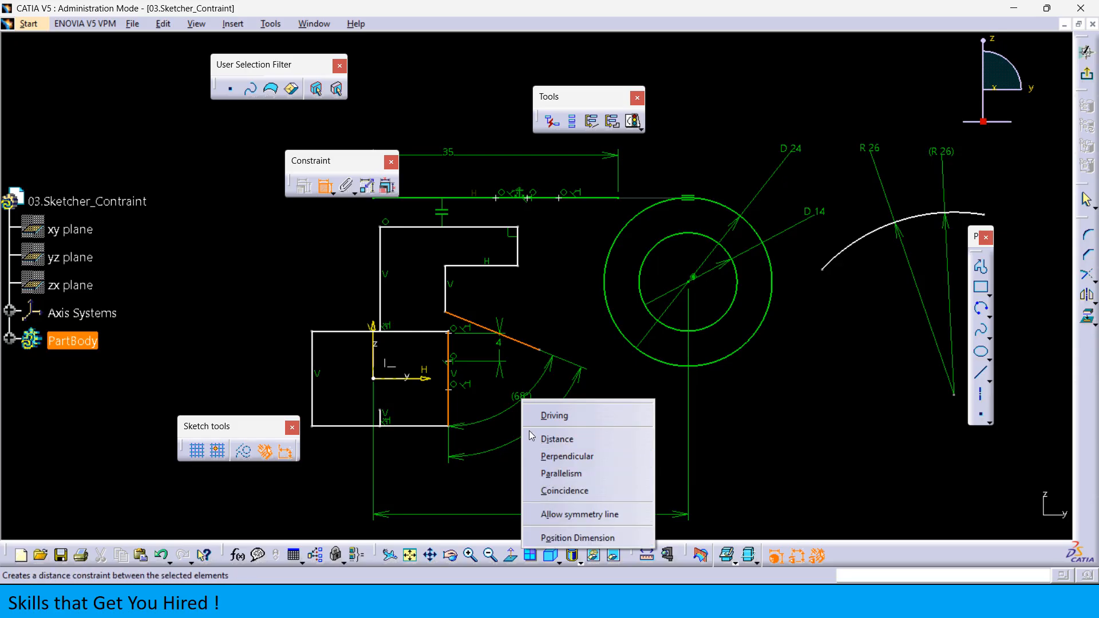
left_click(554, 416)
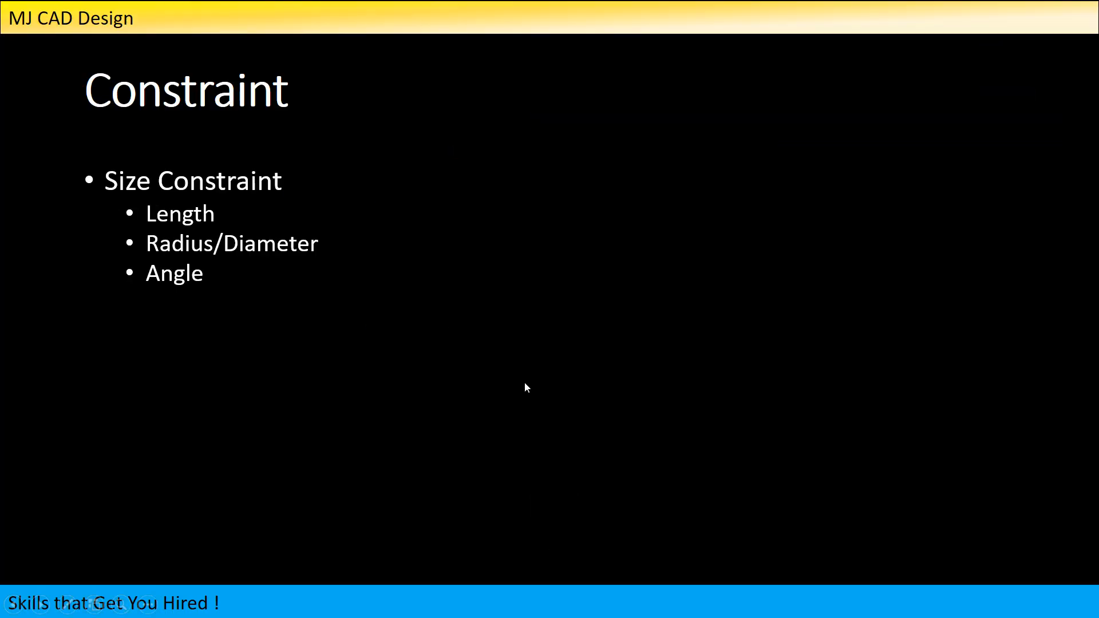
left_click(525, 382)
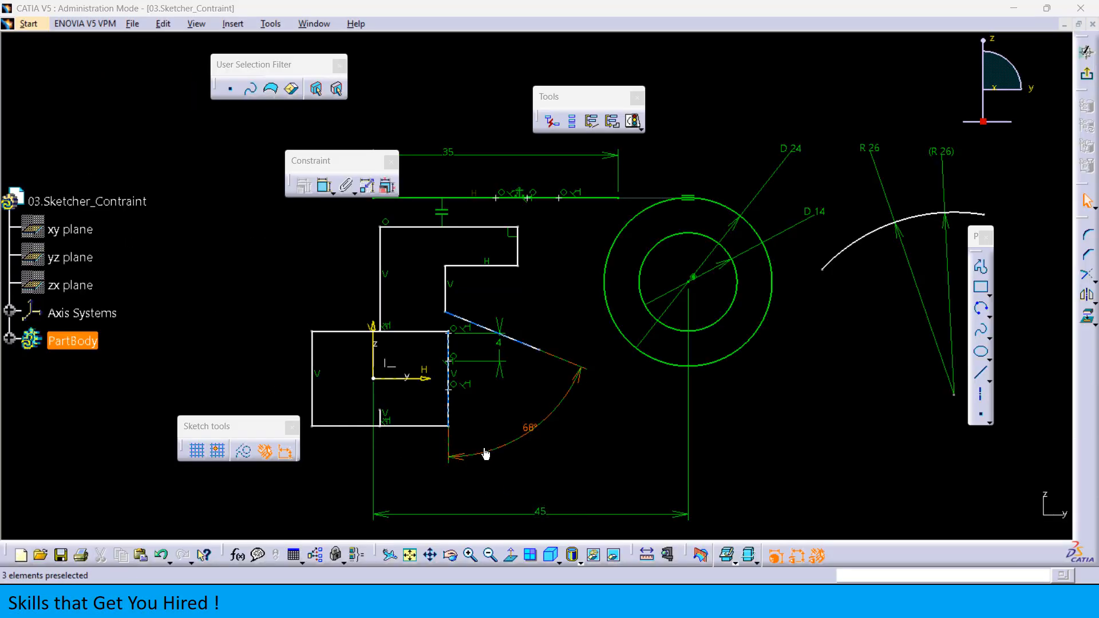
- Draw a horizontal ellipse about 27 mm wide and 15 mm high in the empty area below and left of the rectangle
mouse_move(498, 375)
middle_mouse_down()
mouse_move(505, 297)
mouse_move(513, 324)
mouse_move(596, 268)
middle_mouse_up()
middle_click_drag(493, 334, 509, 367)
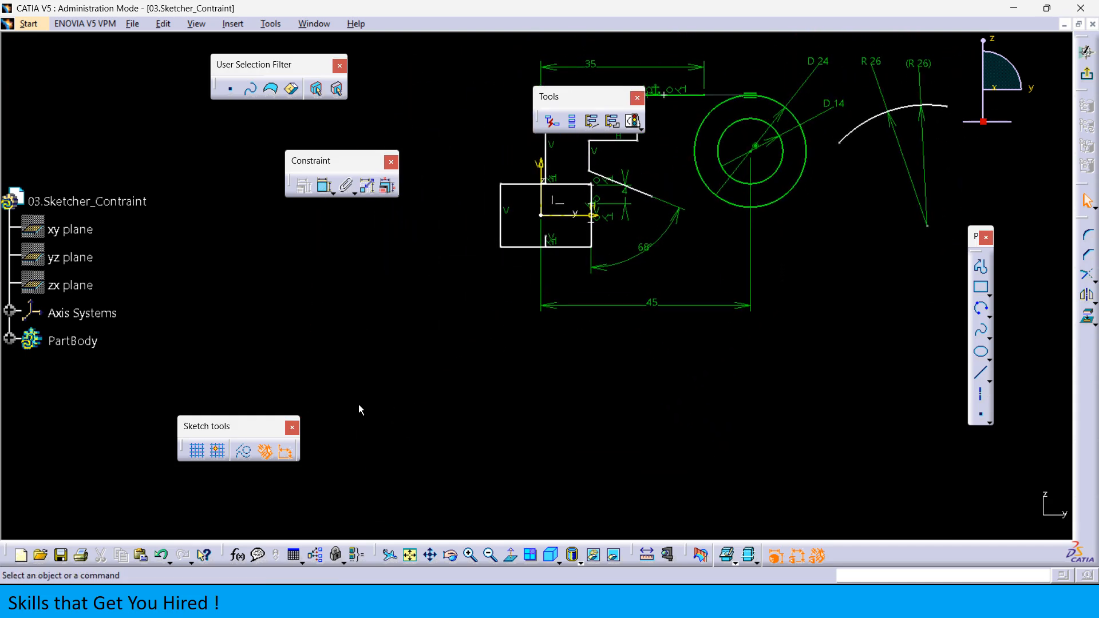
left_click(982, 352)
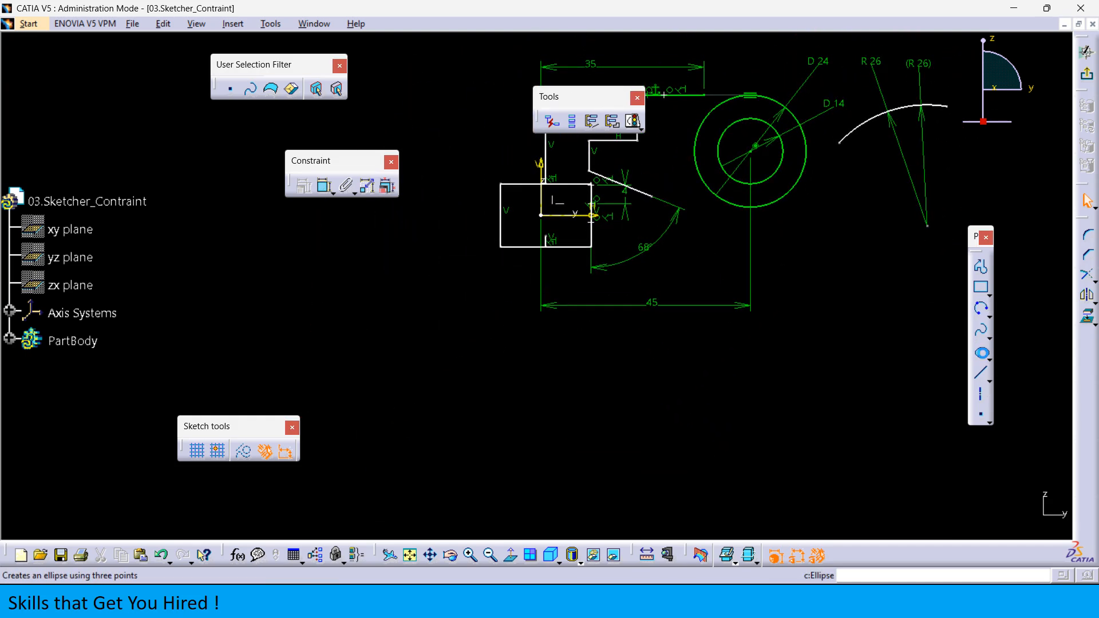
left_click(327, 376)
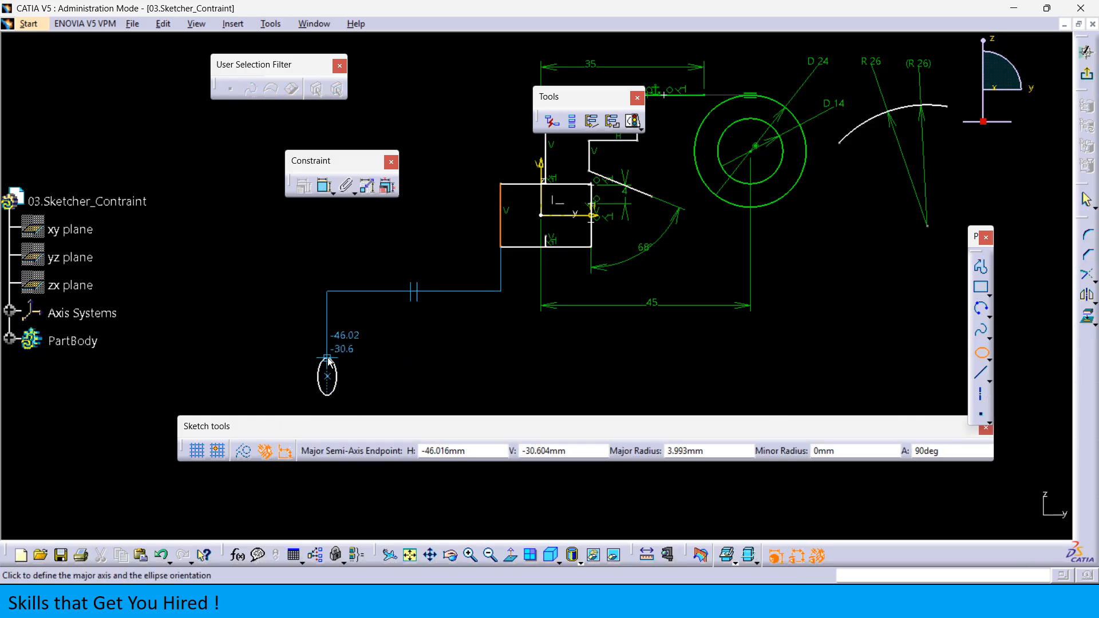
left_click(390, 376)
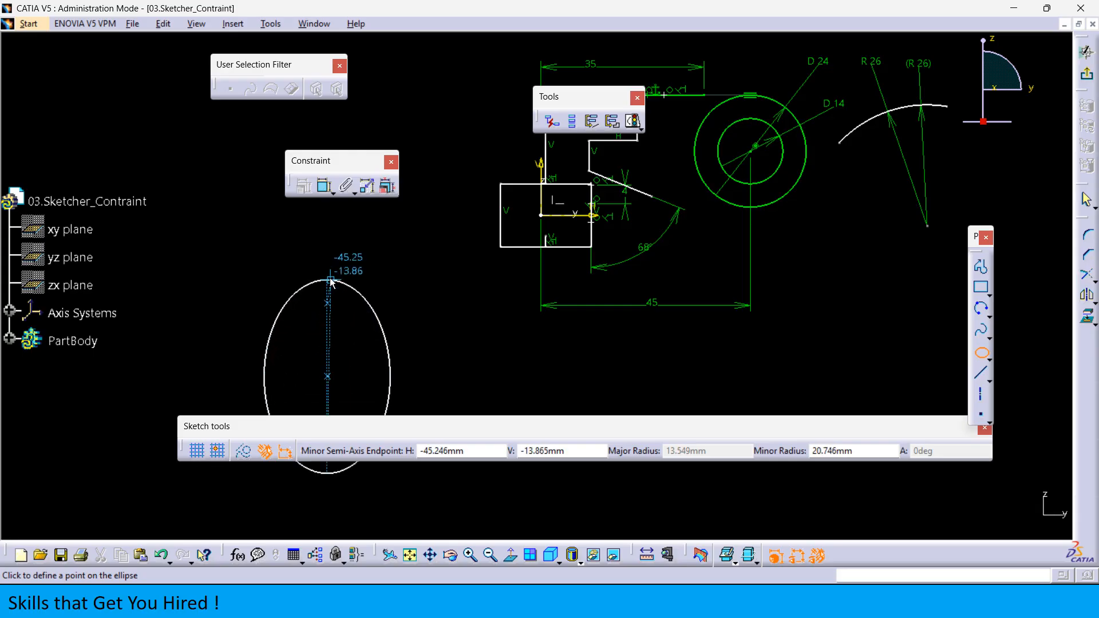
left_click(321, 341)
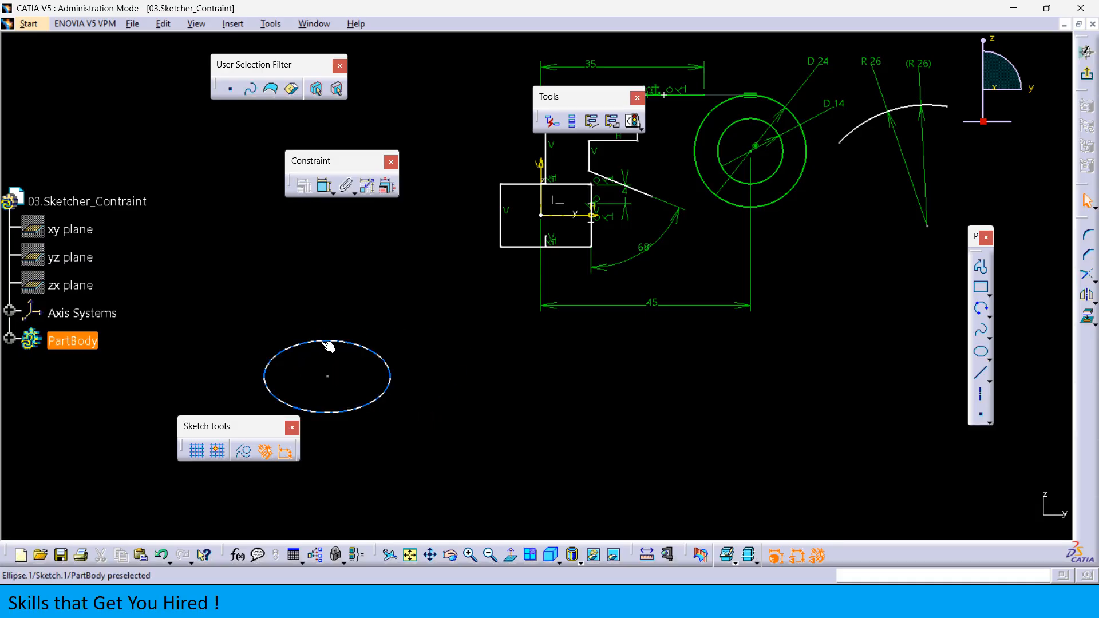
- Dimension the ellipse, try the semiminor axis option, switch back to the semimajor axis, and place the dimension below the ellipse
middle_click_drag(575, 373, 644, 369)
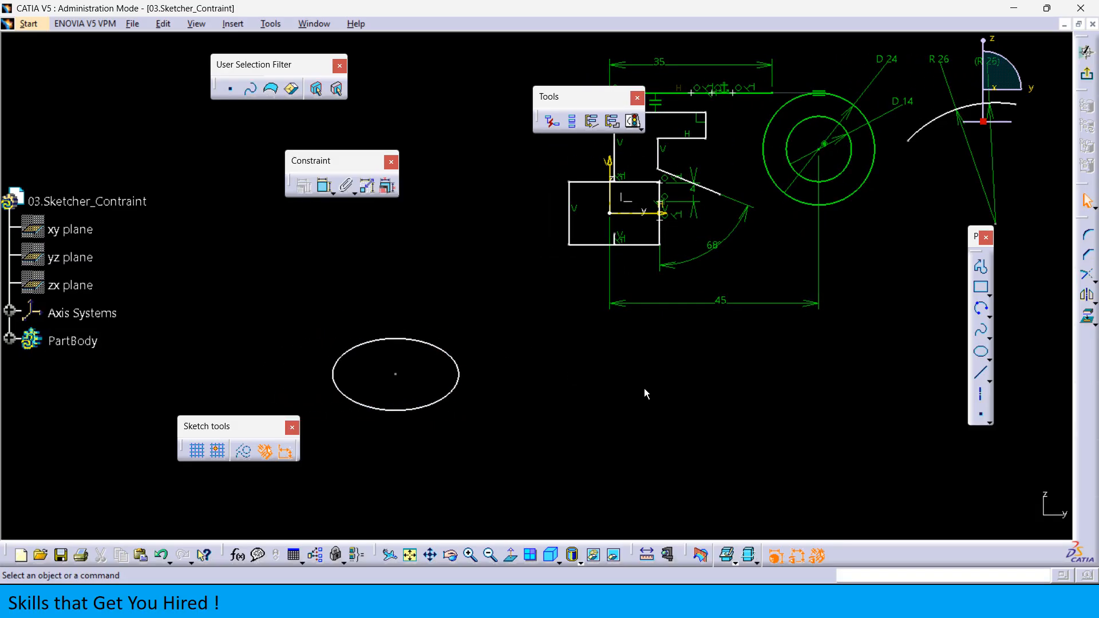
left_click(324, 188)
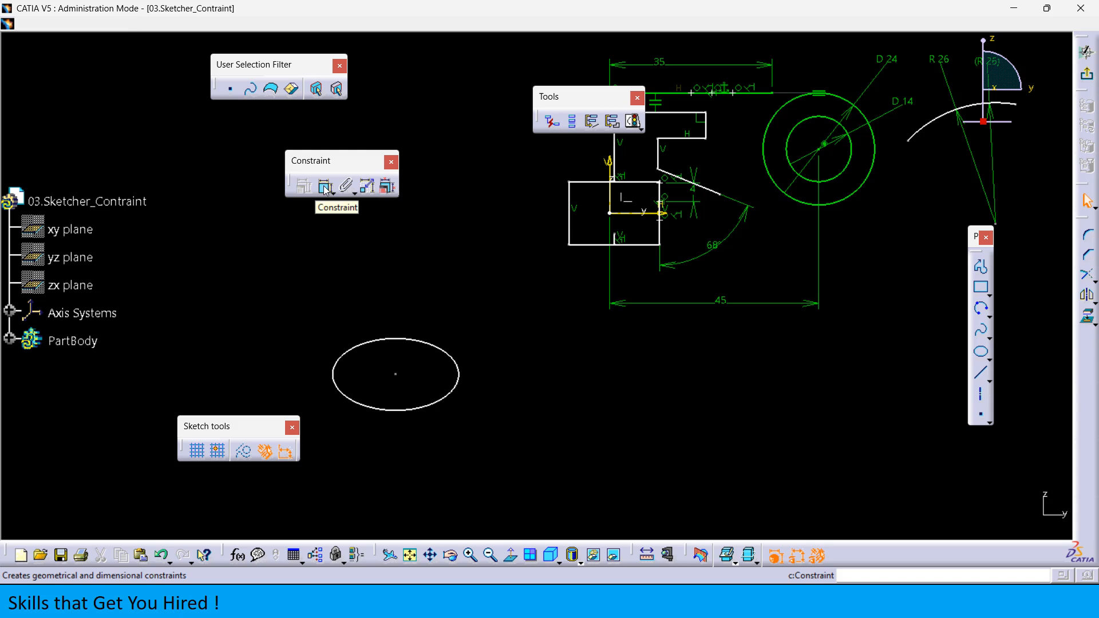
left_click(337, 382)
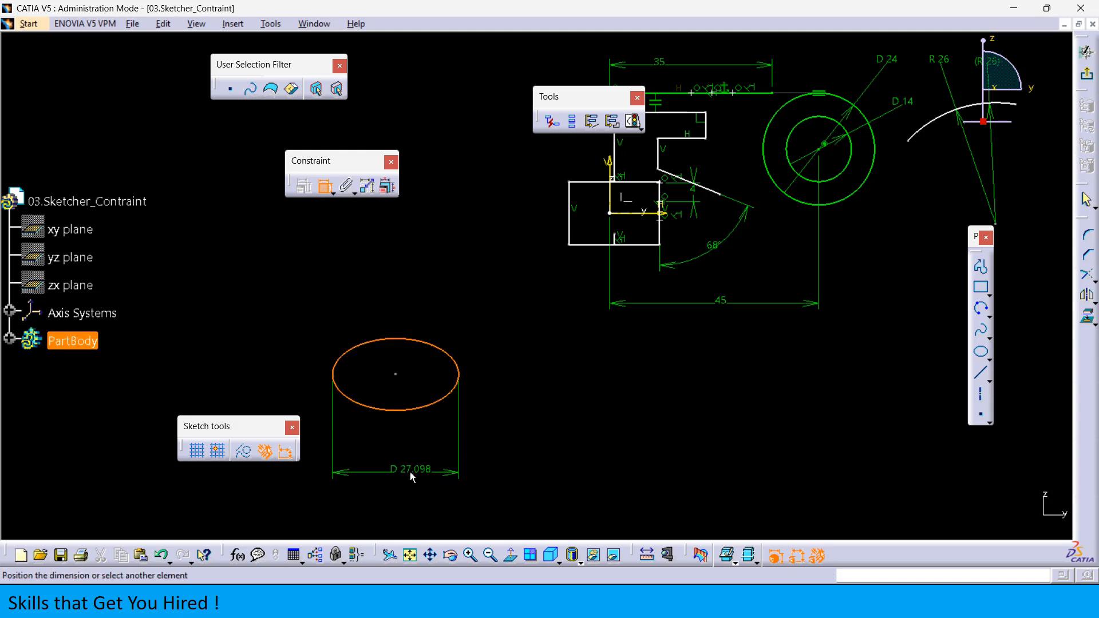
right_click(410, 472)
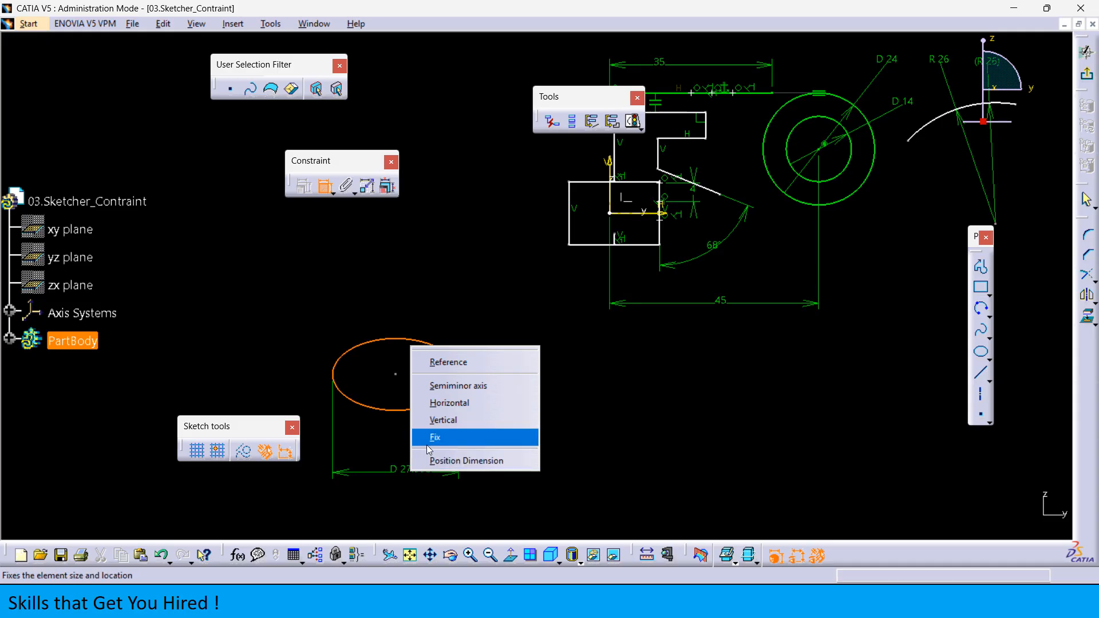
left_click(452, 386)
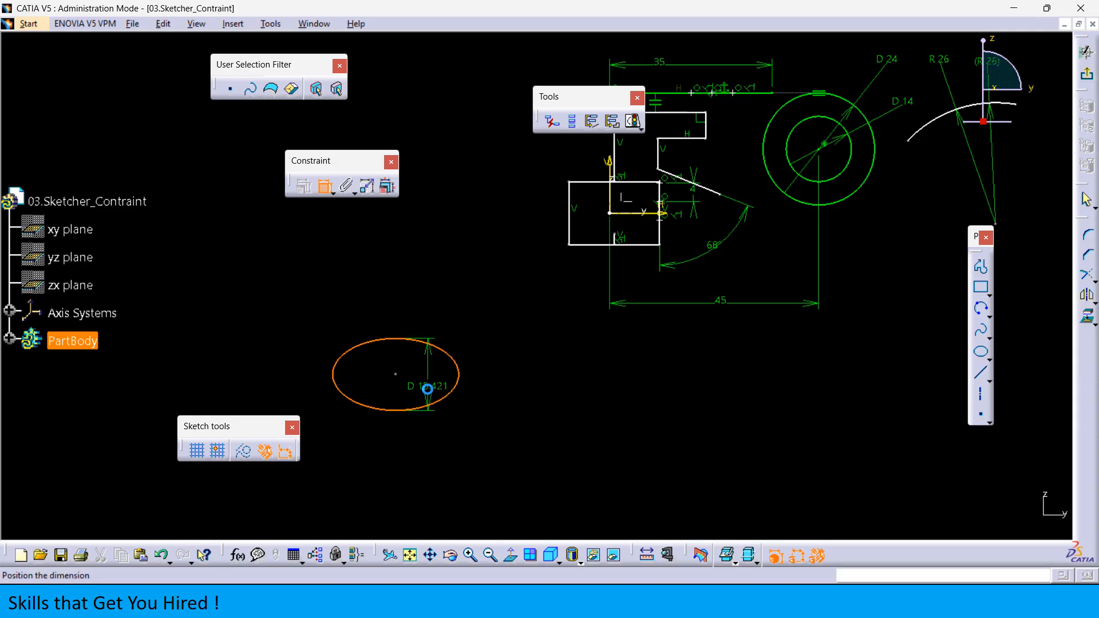
right_click(550, 376)
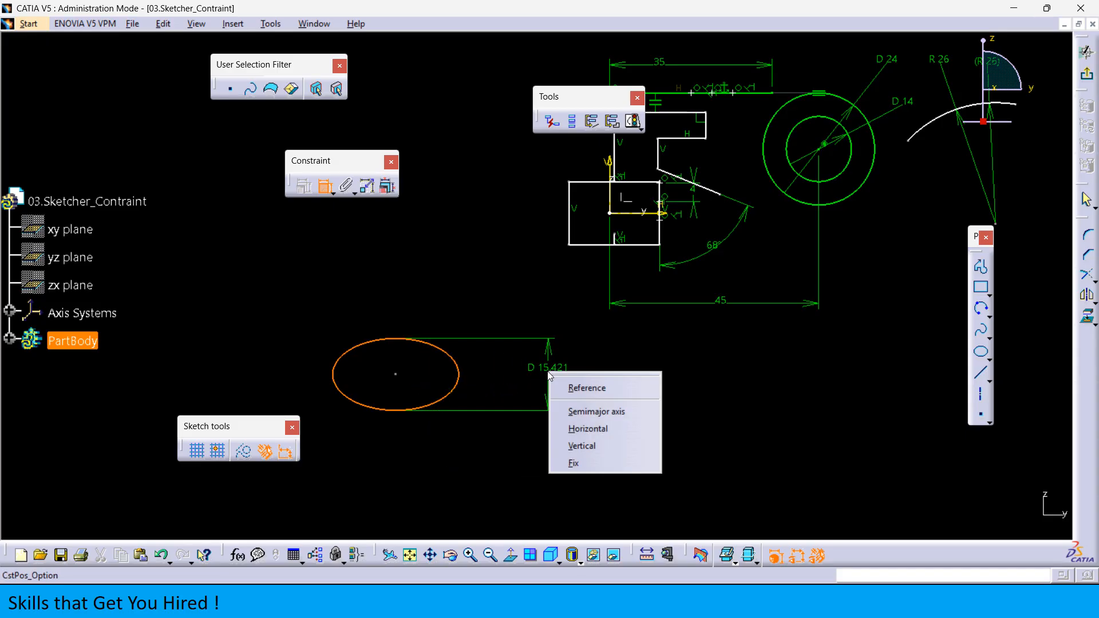
left_click(562, 416)
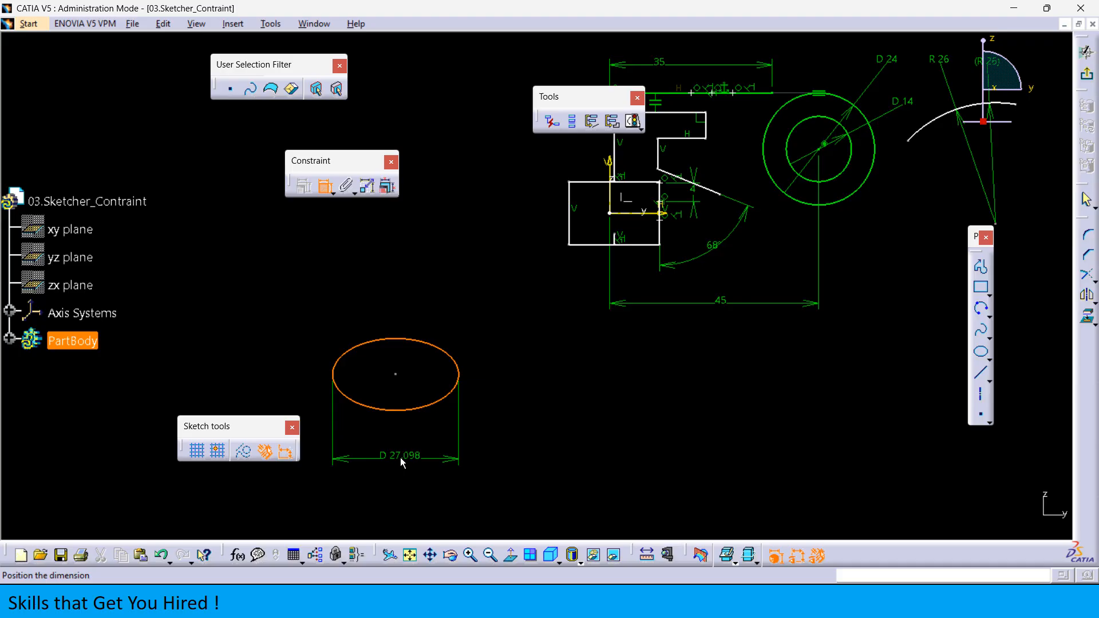
left_click(401, 458)
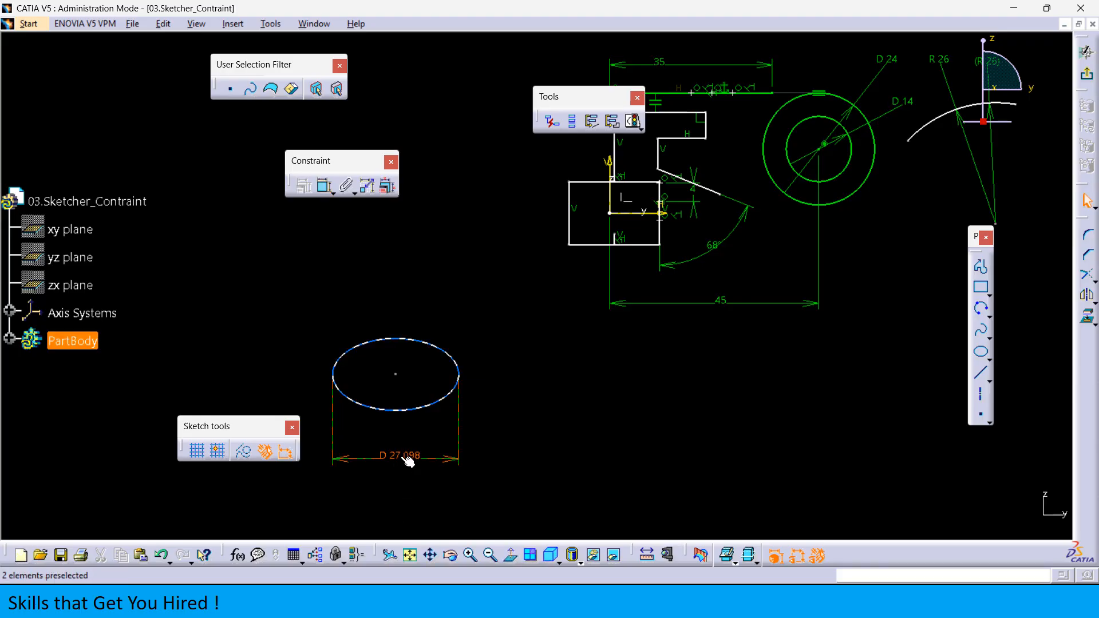
- Dimension the ellipse's semiminor axis and place the dimension to the right of the ellipse
left_click(325, 188)
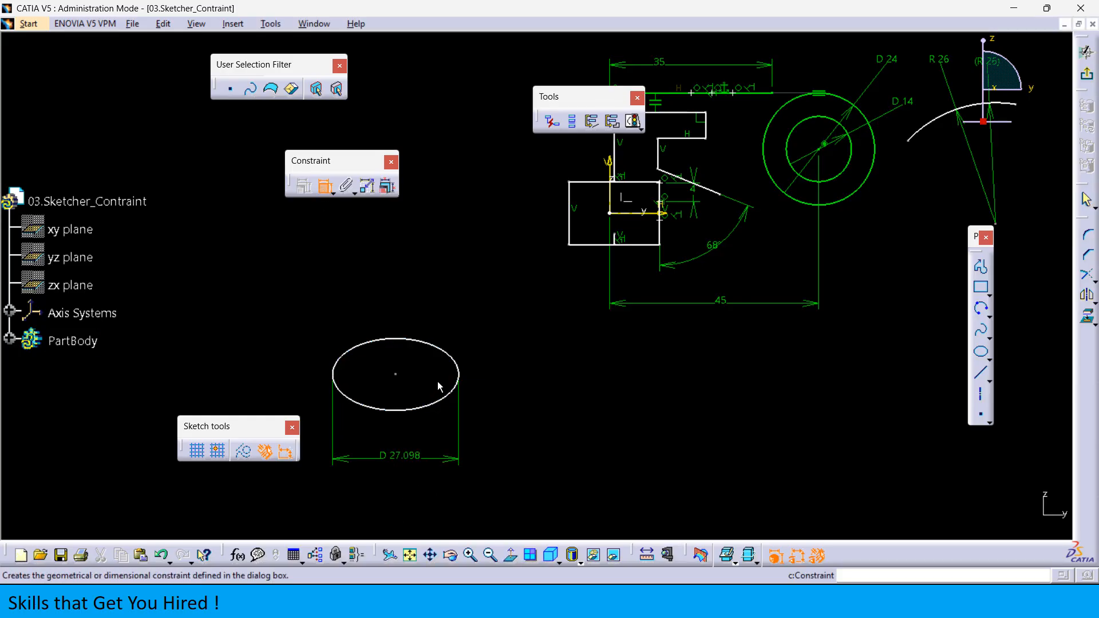
left_click(452, 359)
right_click(533, 291)
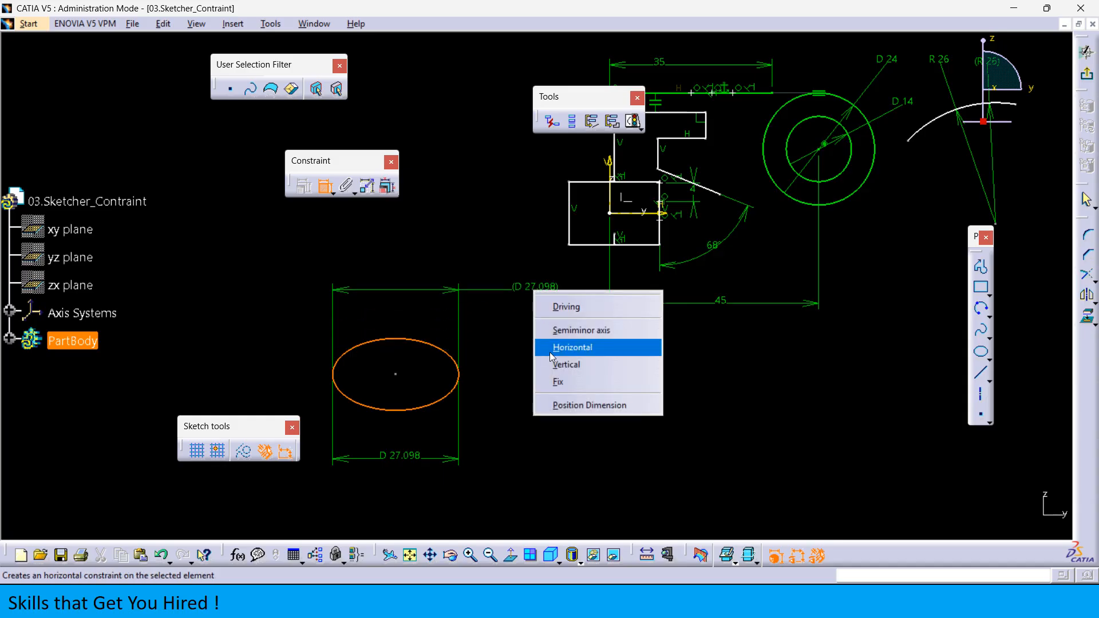
left_click(559, 331)
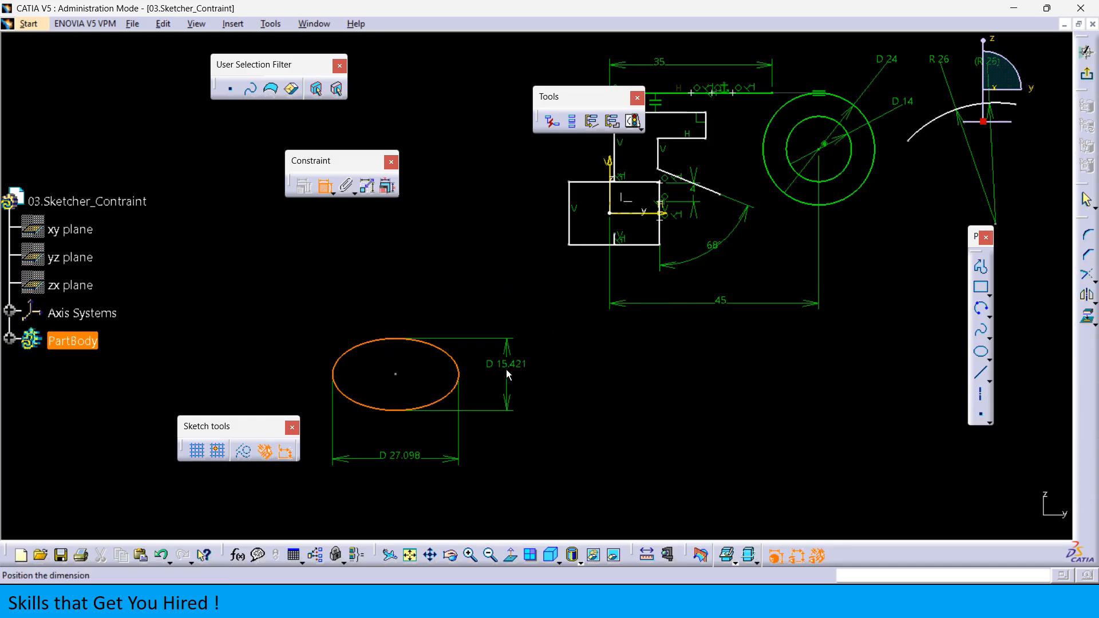
left_click(510, 387)
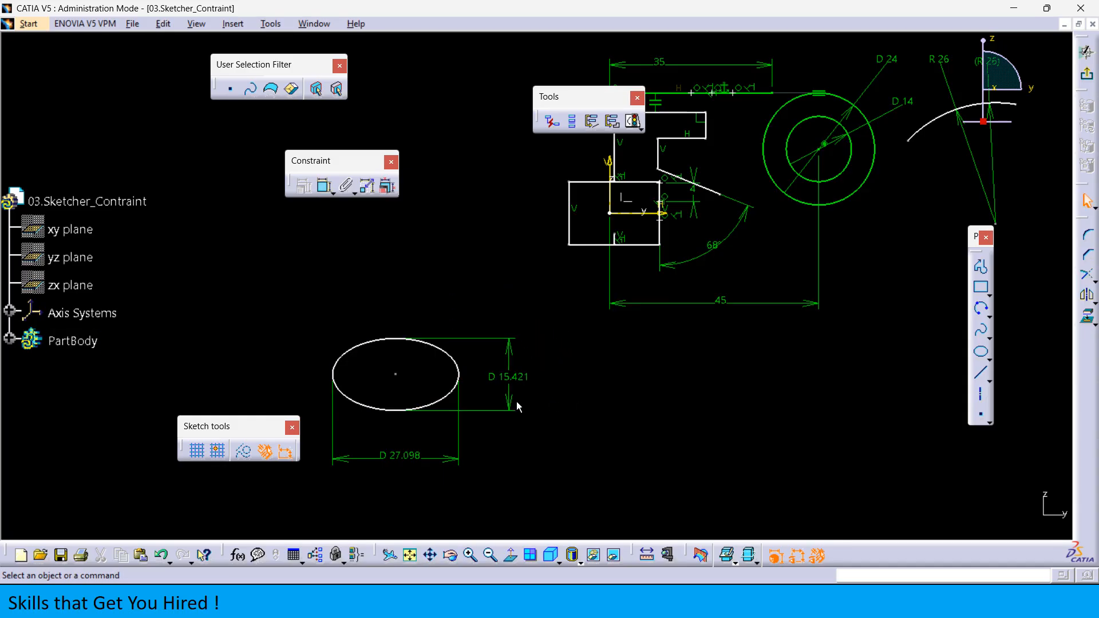
- Set the ellipse's major axis dimension to 27 mm and its minor axis dimension to 15 mm
double_click(397, 457)
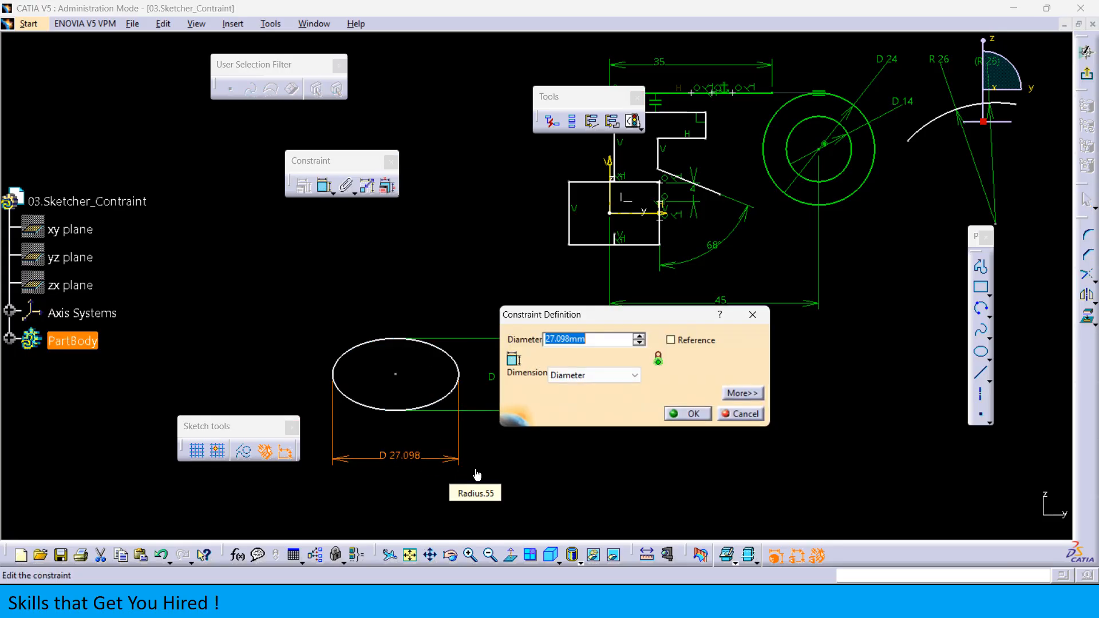
type("27")
key("Return")
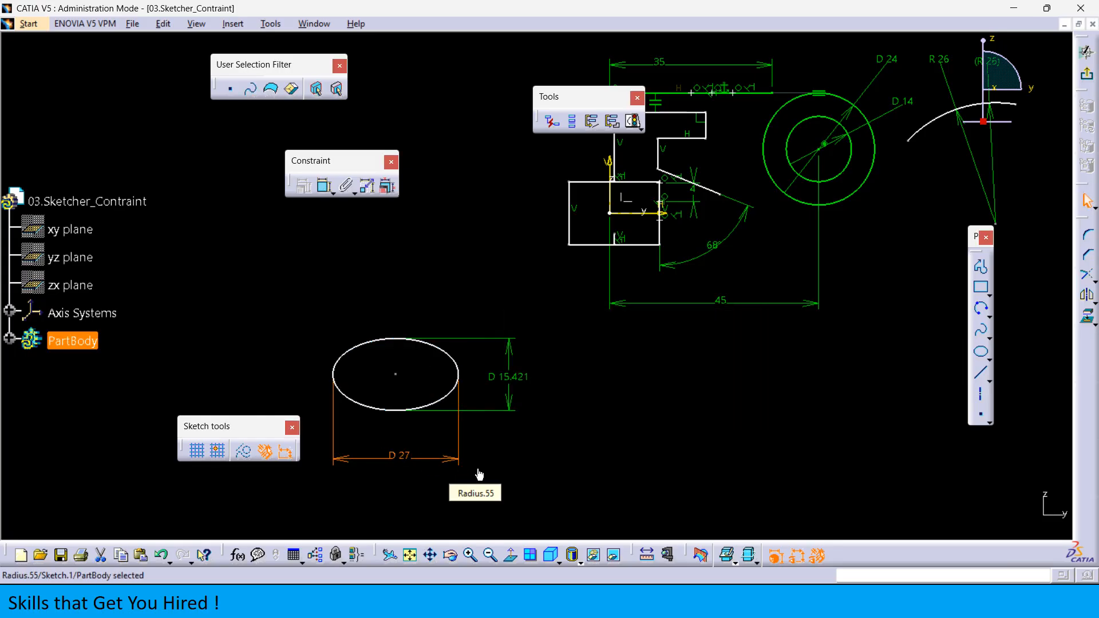
double_click(519, 378)
type("15mm")
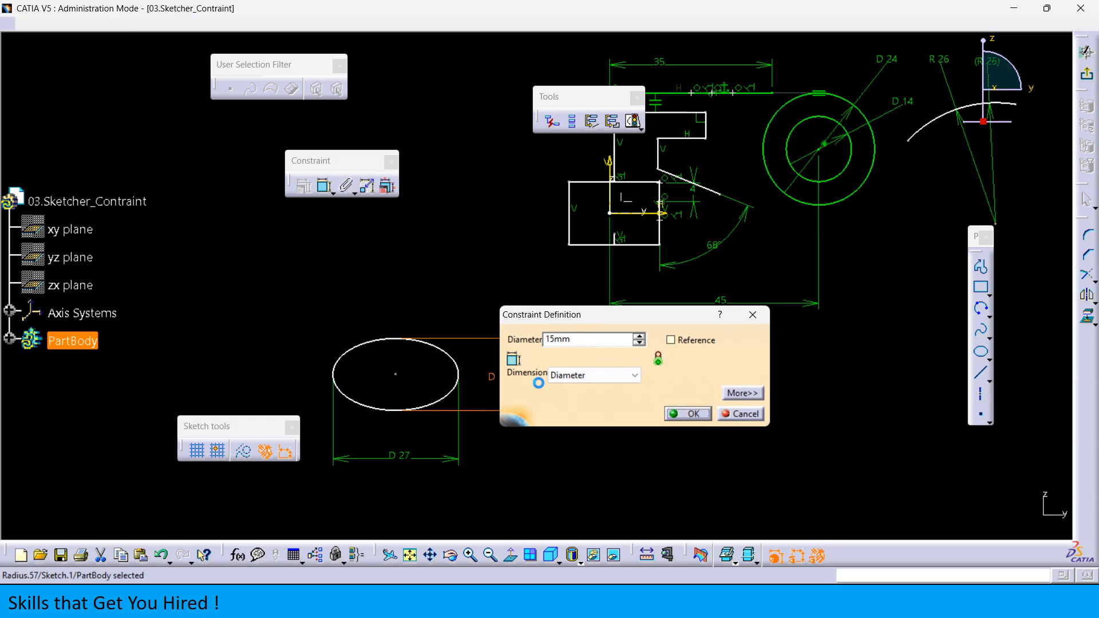
key("Return")
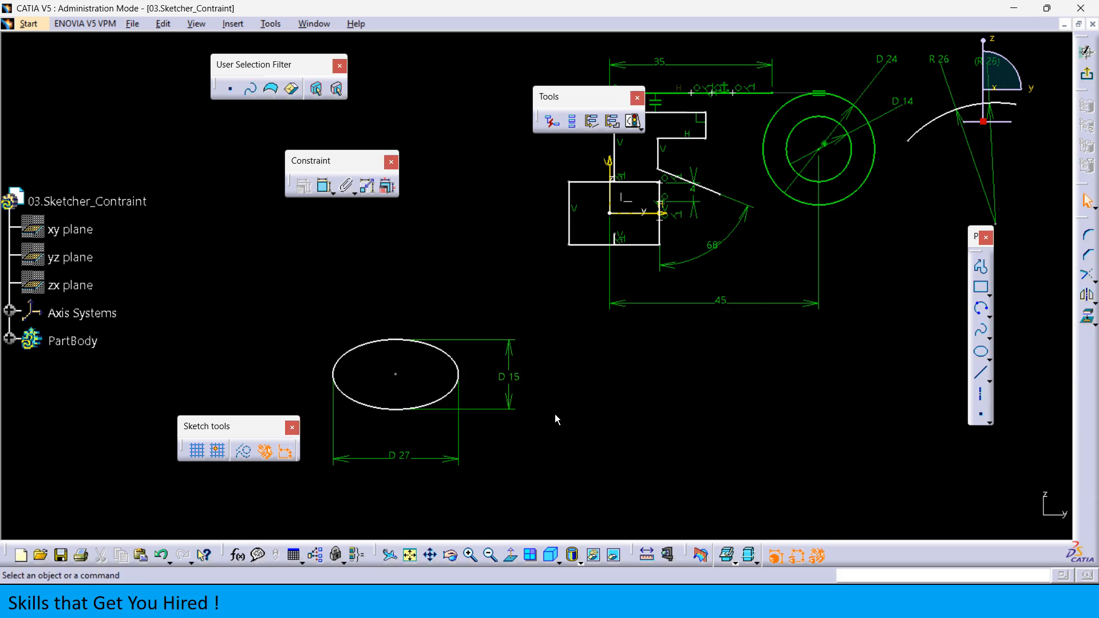
- Move the ellipse upward and dimension its centre from the sketch's vertical axis at 52 mm
left_click_drag(396, 374, 368, 297)
left_click(325, 186)
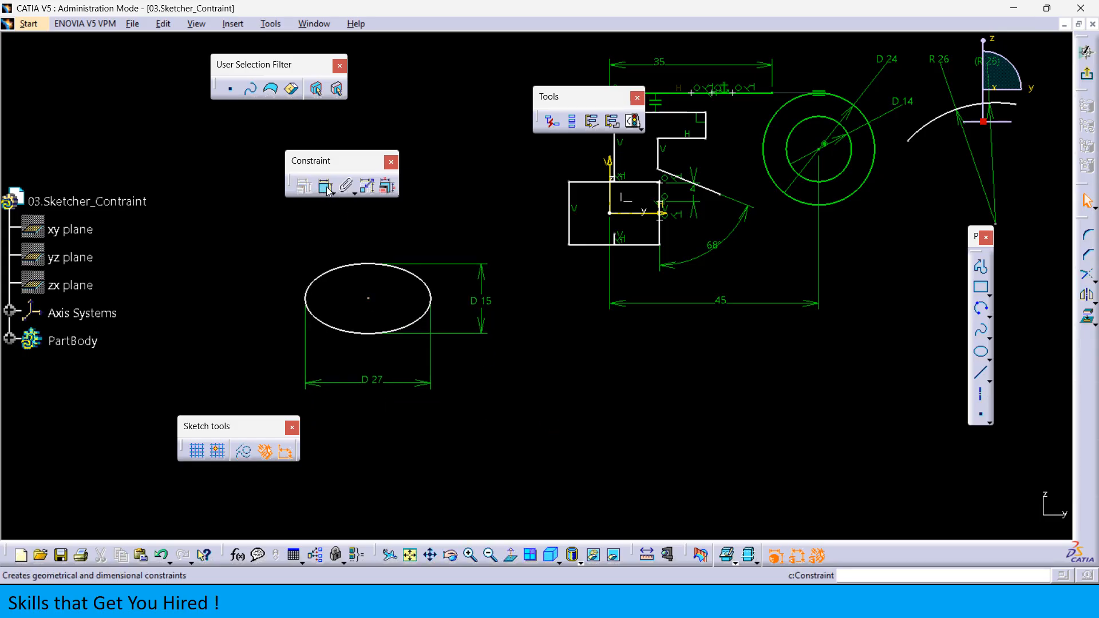
scroll(641, 438, "up", 2)
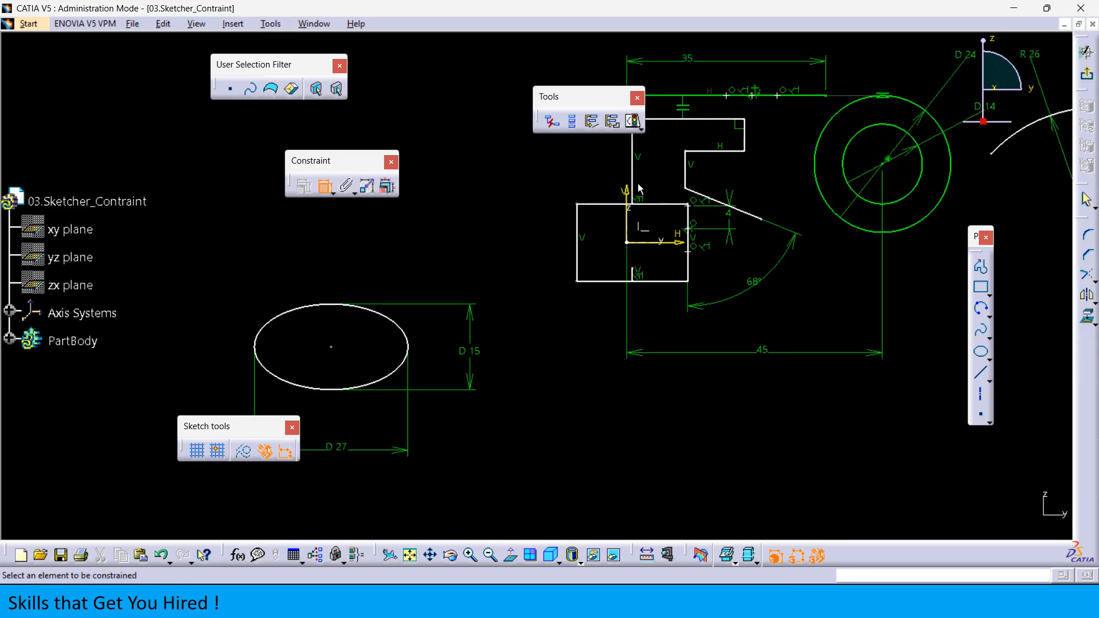
left_click(631, 191)
mouse_move(297, 354)
middle_mouse_down()
mouse_move(322, 326)
mouse_move(368, 320)
middle_mouse_up()
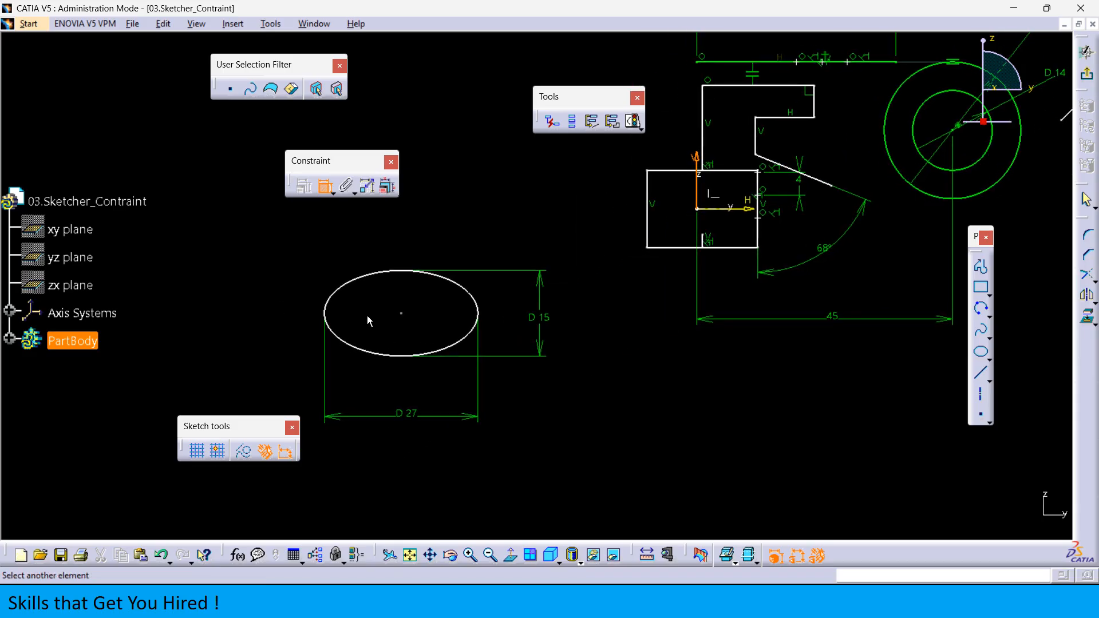
left_click(401, 313)
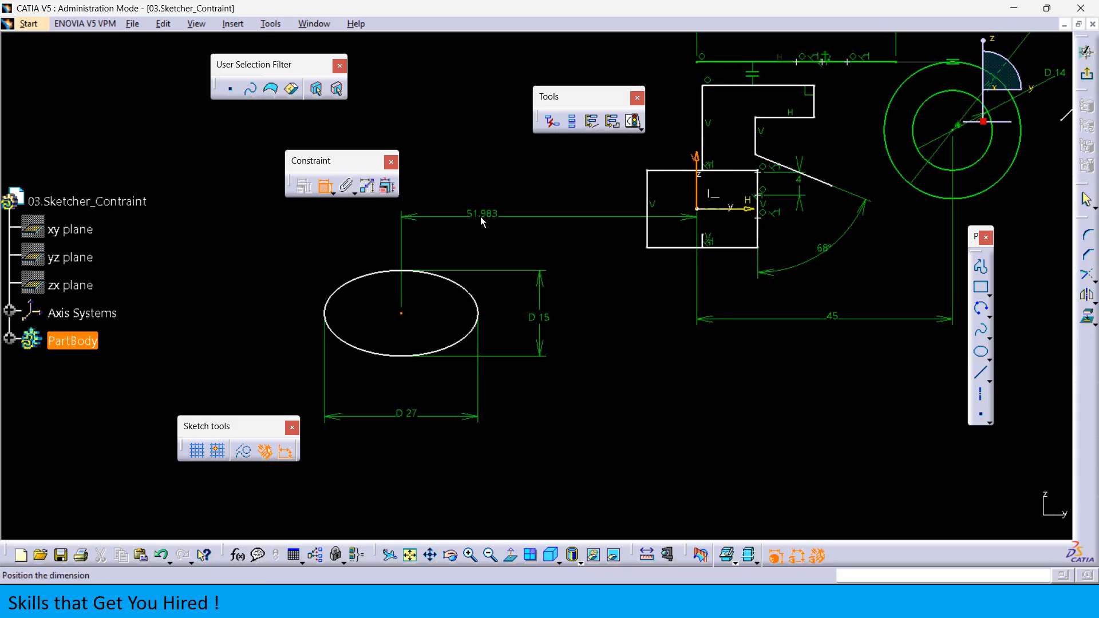
left_click(479, 214)
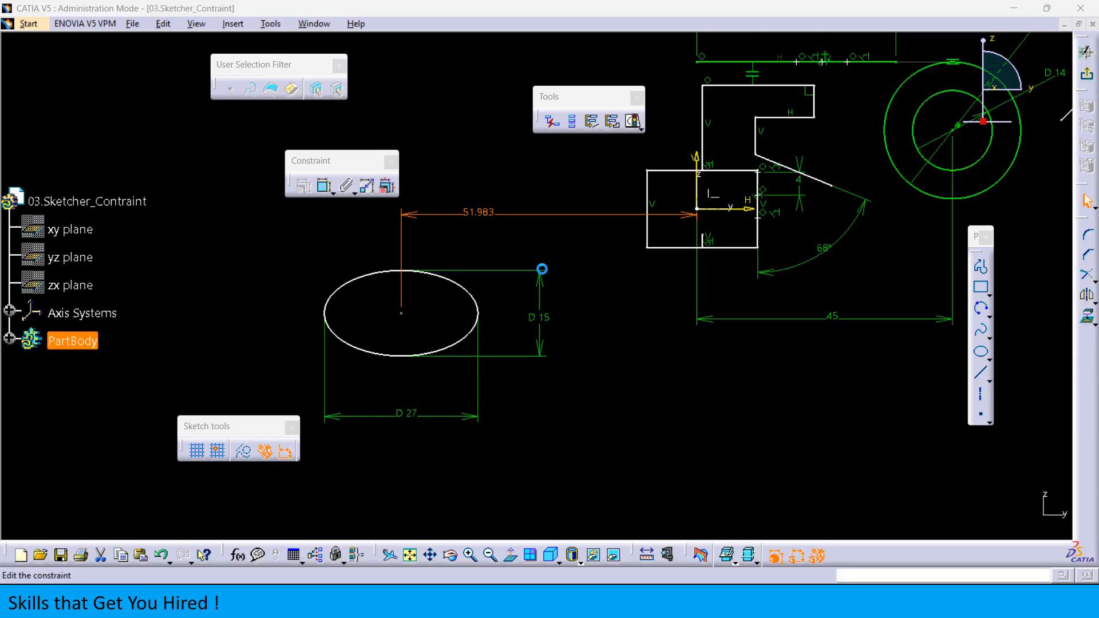
double_click(540, 274)
type("52")
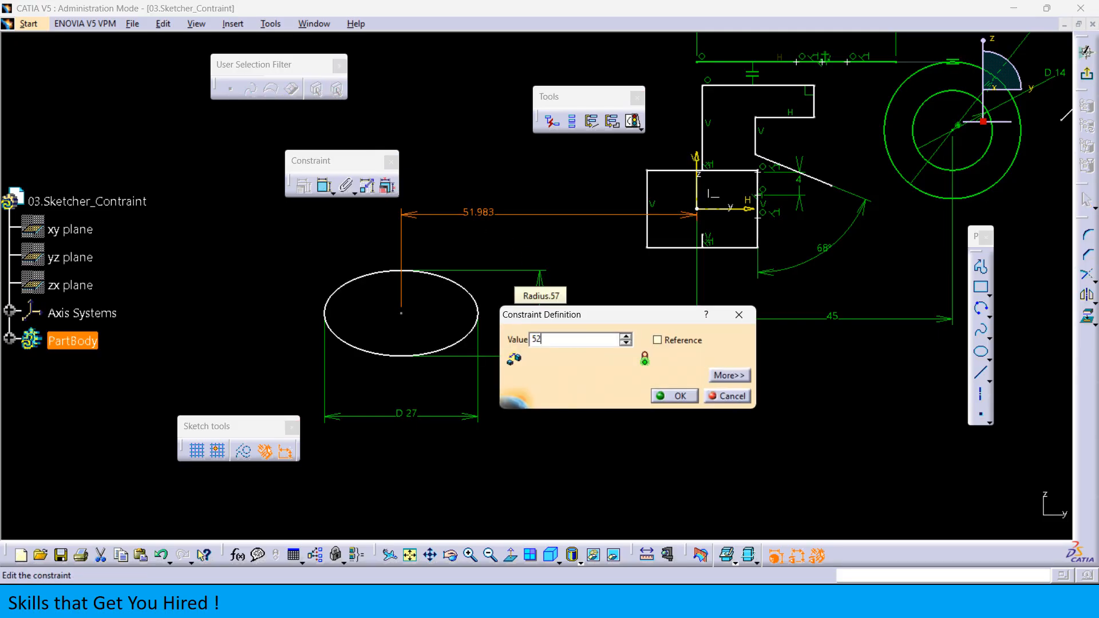
key("Return")
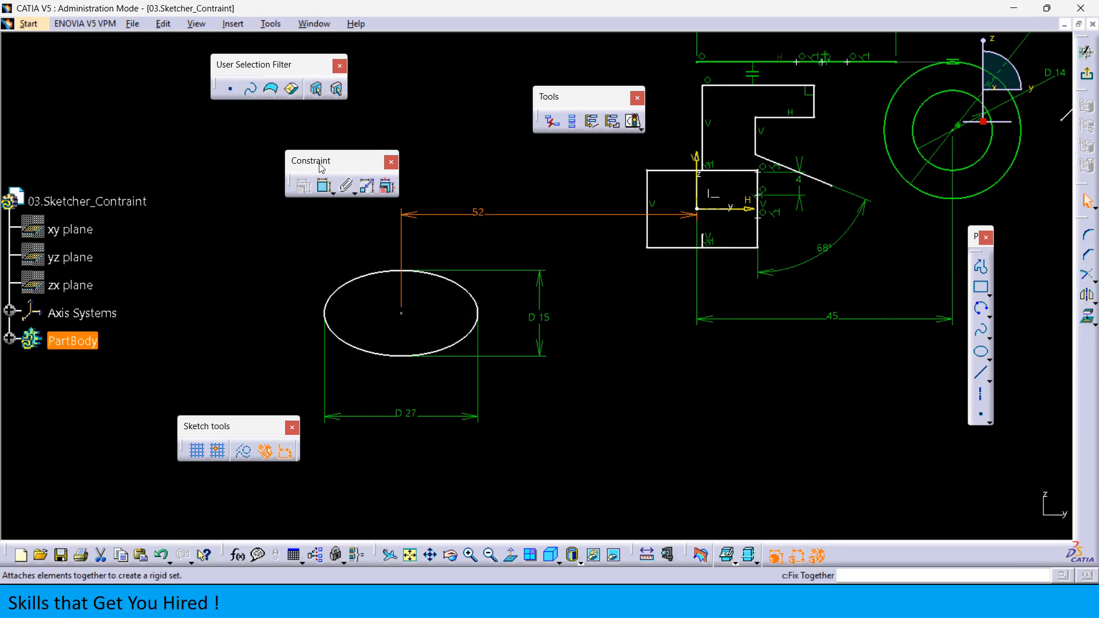
- Dimension the ellipse's centre from the sketch's horizontal axis and set the distance to 19 mm
left_click(325, 186)
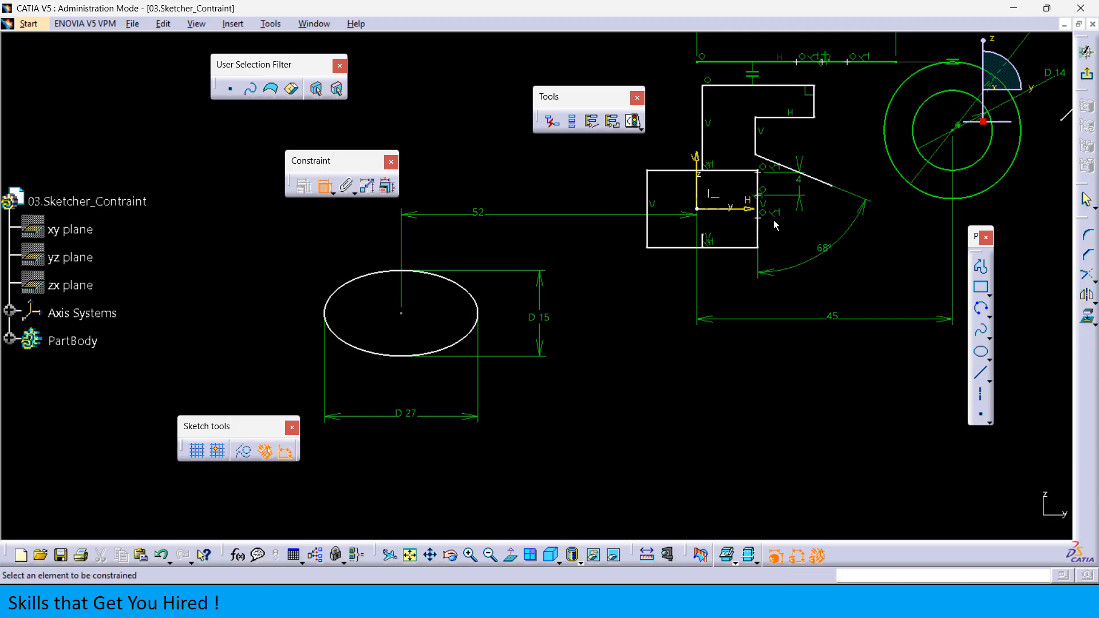
left_click(719, 208)
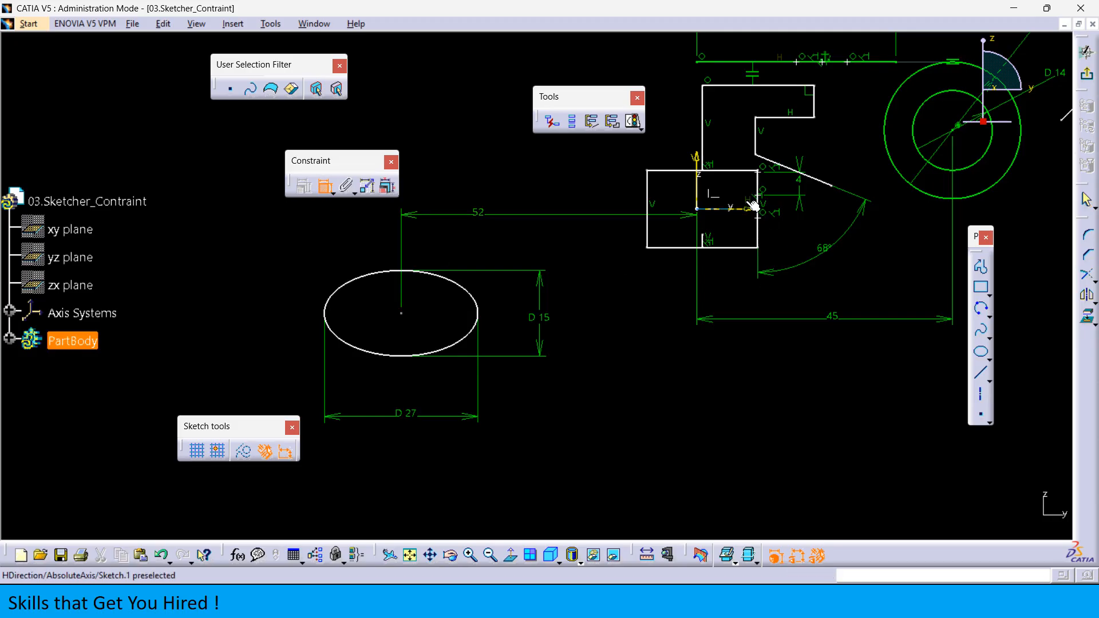
left_click(403, 314)
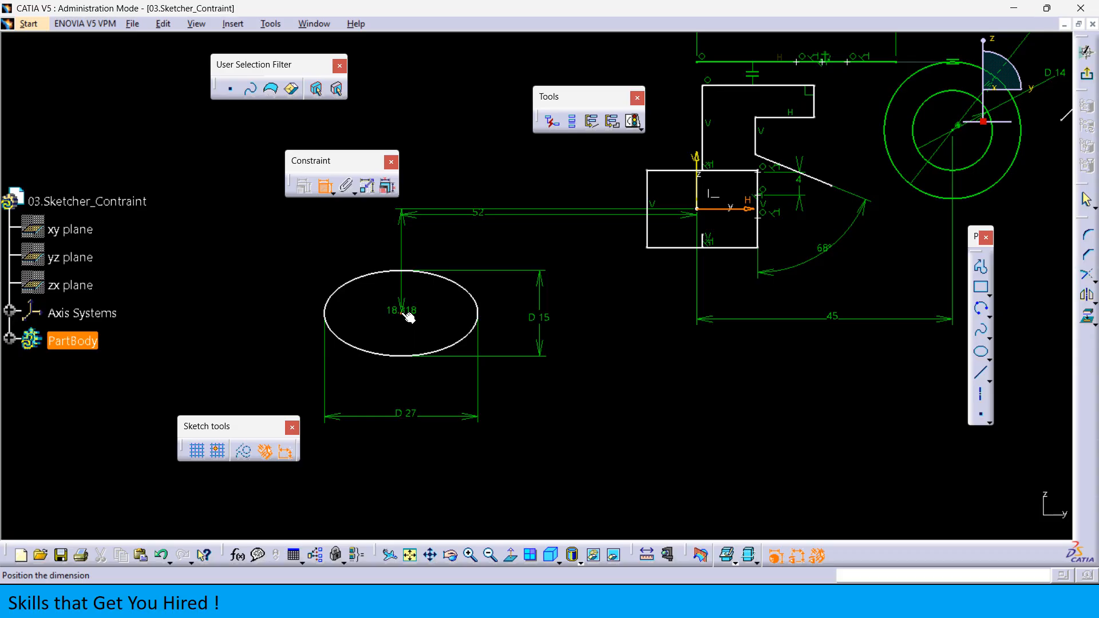
left_click(258, 263)
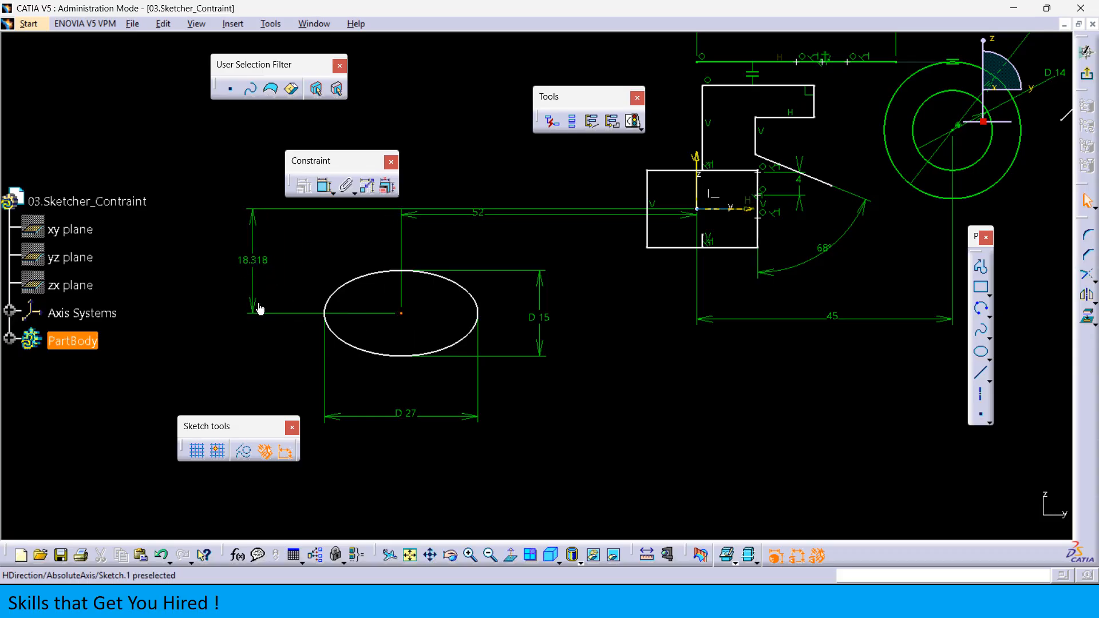
double_click(261, 264)
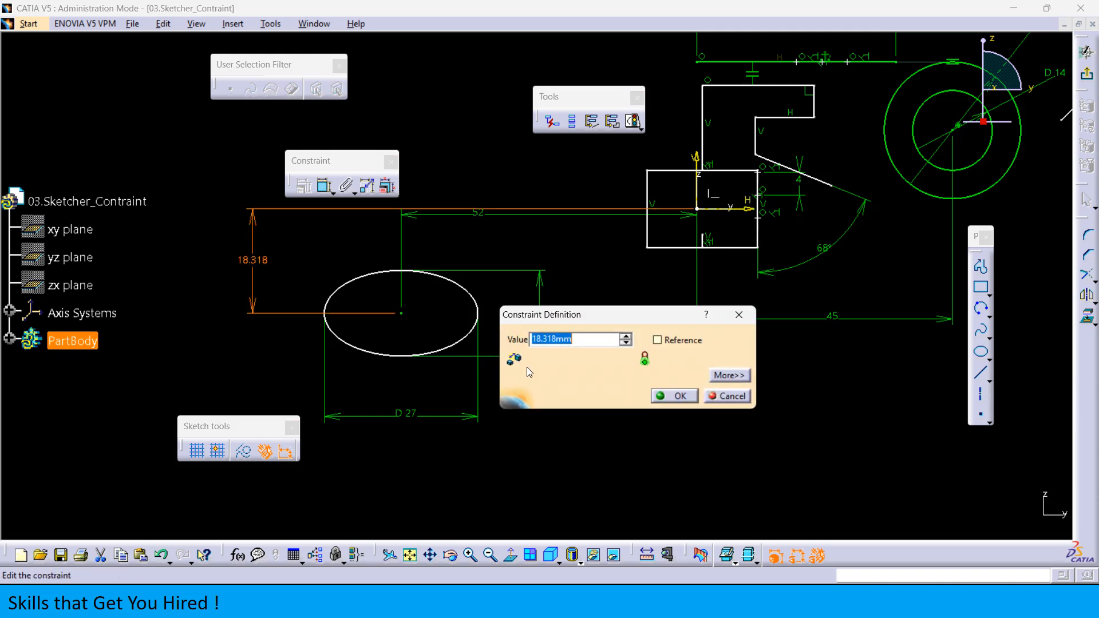
type("19")
key("Return")
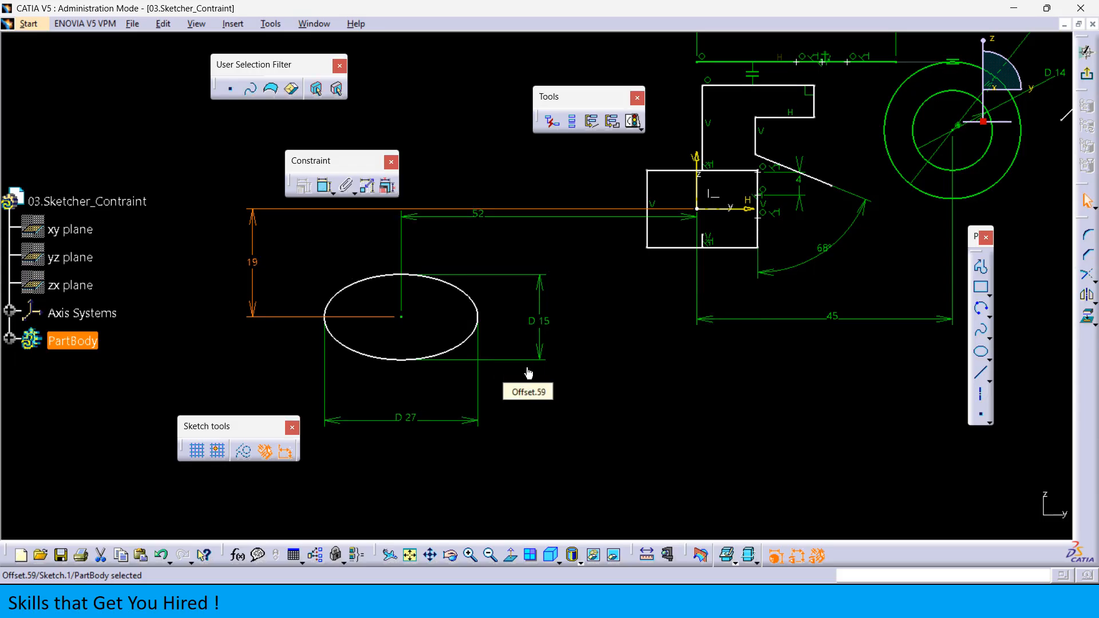
left_click(623, 385)
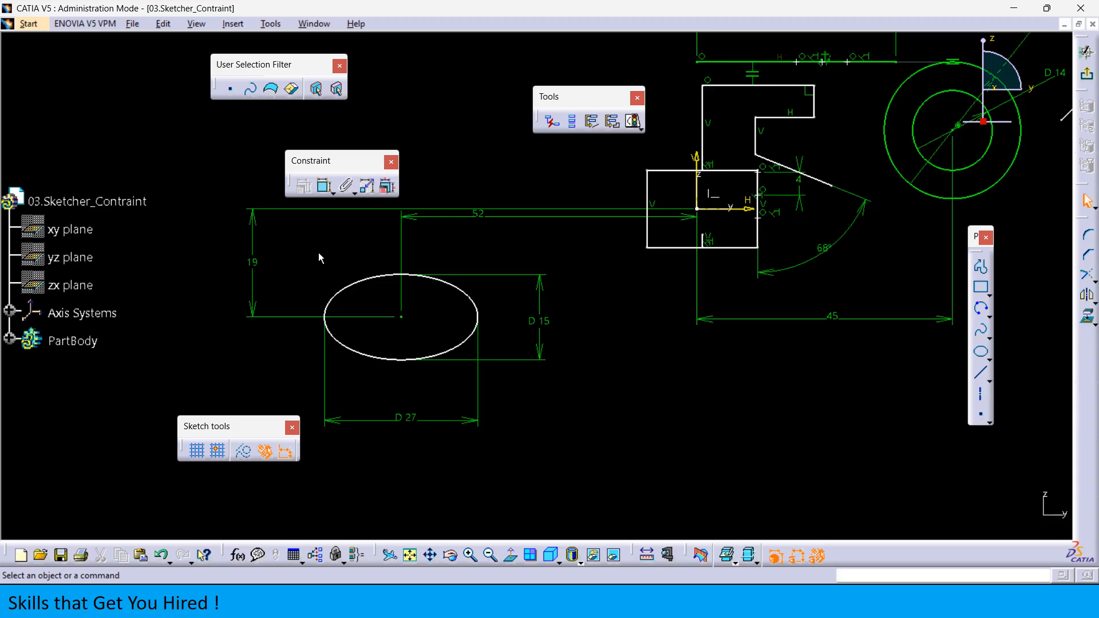
left_click(324, 185)
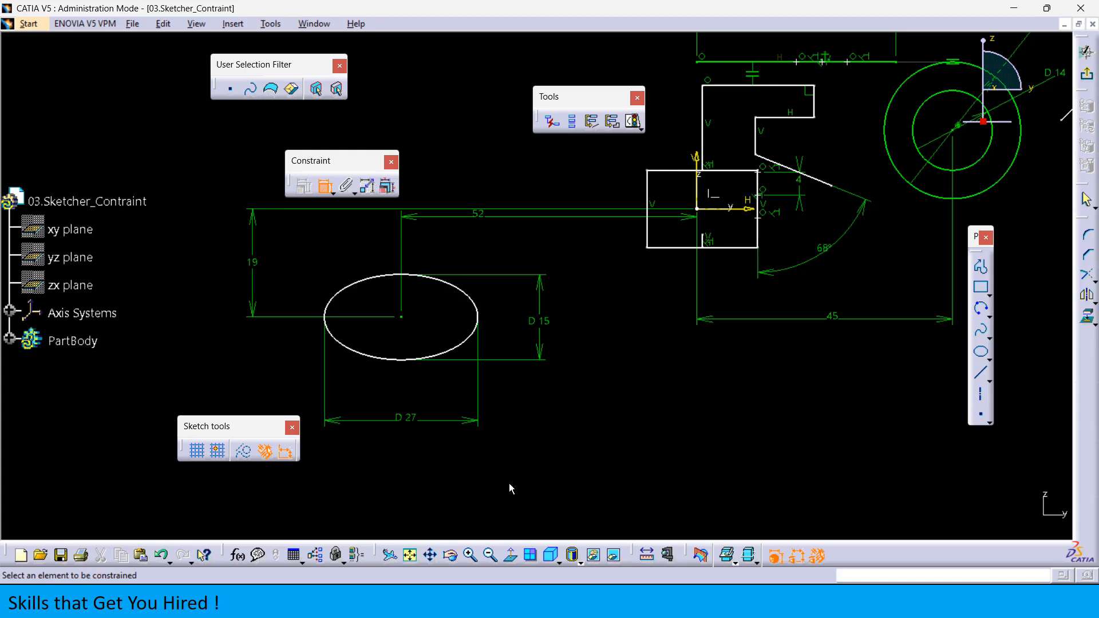
left_click(554, 544)
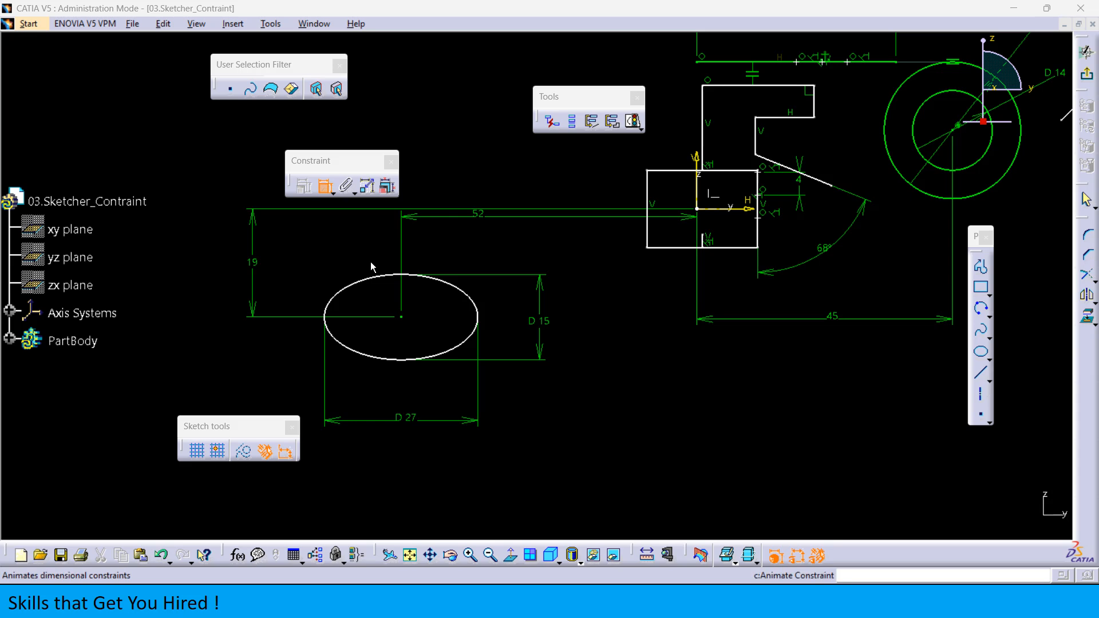
left_click(325, 187)
left_click(324, 188)
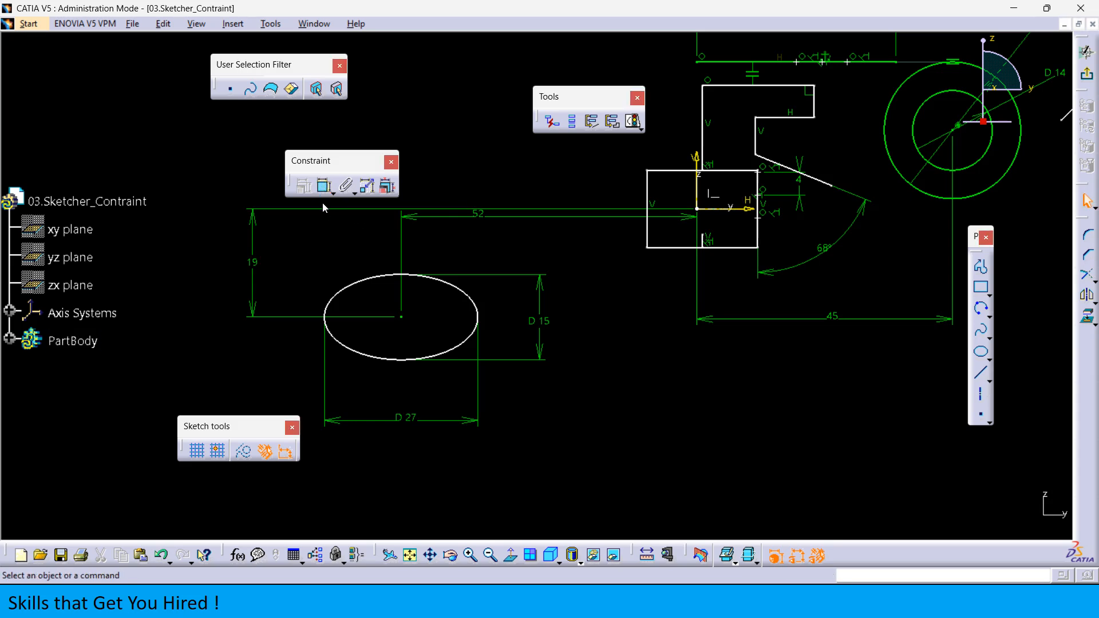
left_click(324, 188)
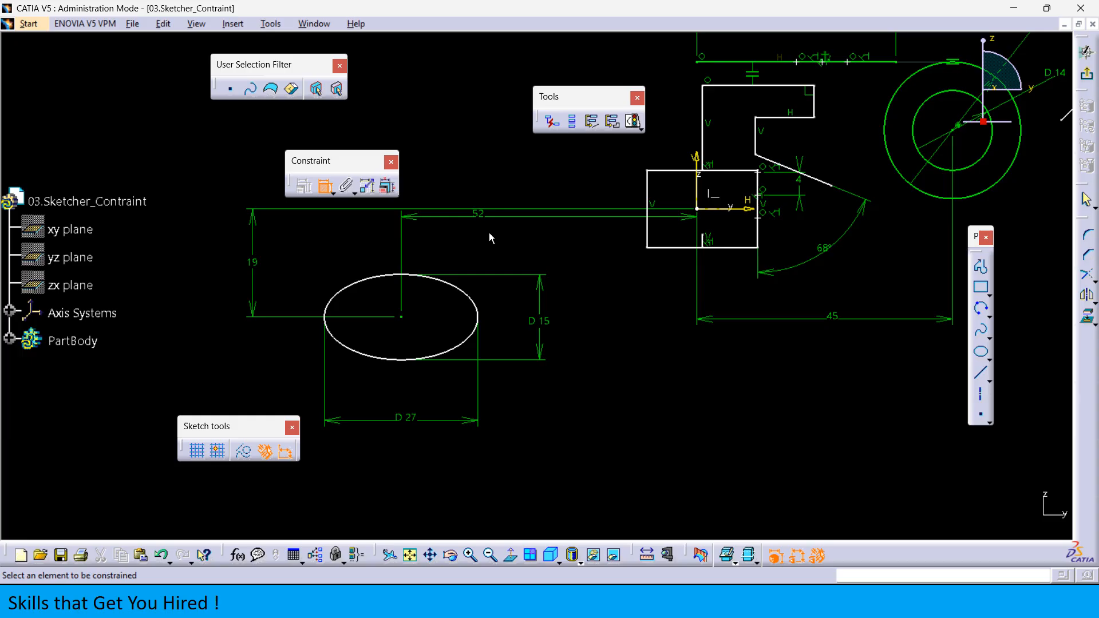
- Dimension the angle between the ellipse's axis and the sketch's vertical axis, placing it below and beside the ellipse
left_click(448, 286)
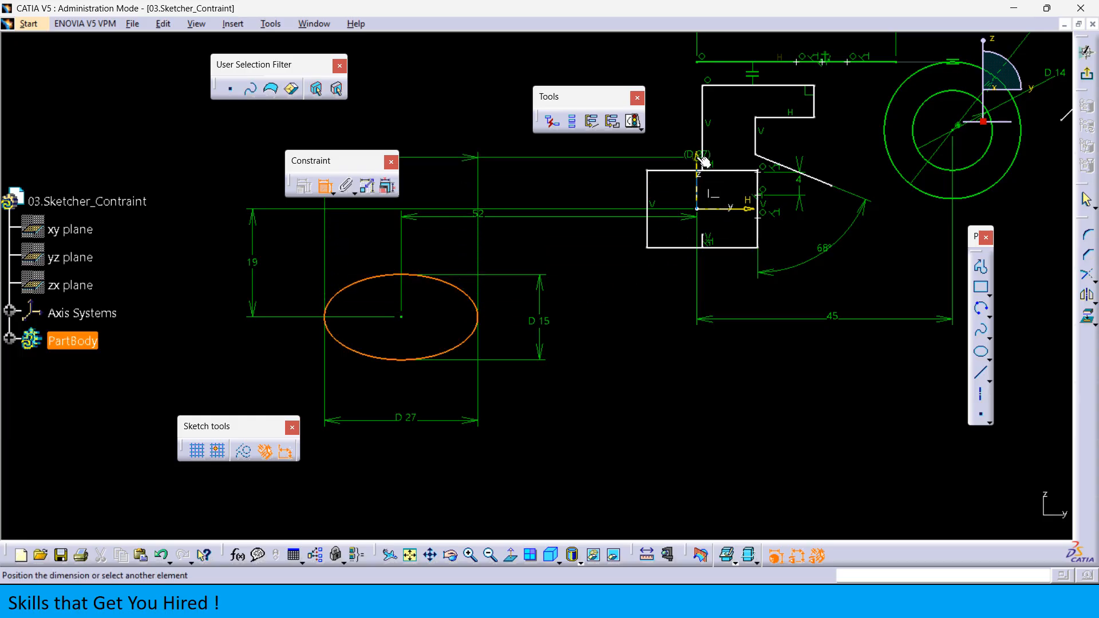
left_click(704, 162)
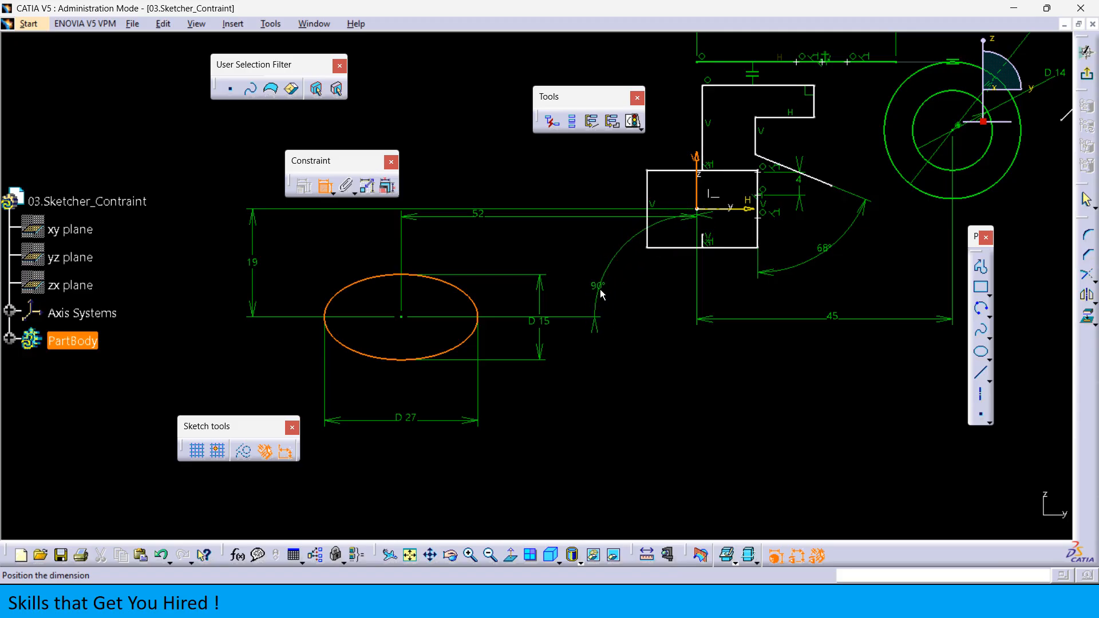
left_click(621, 398)
left_click(295, 186)
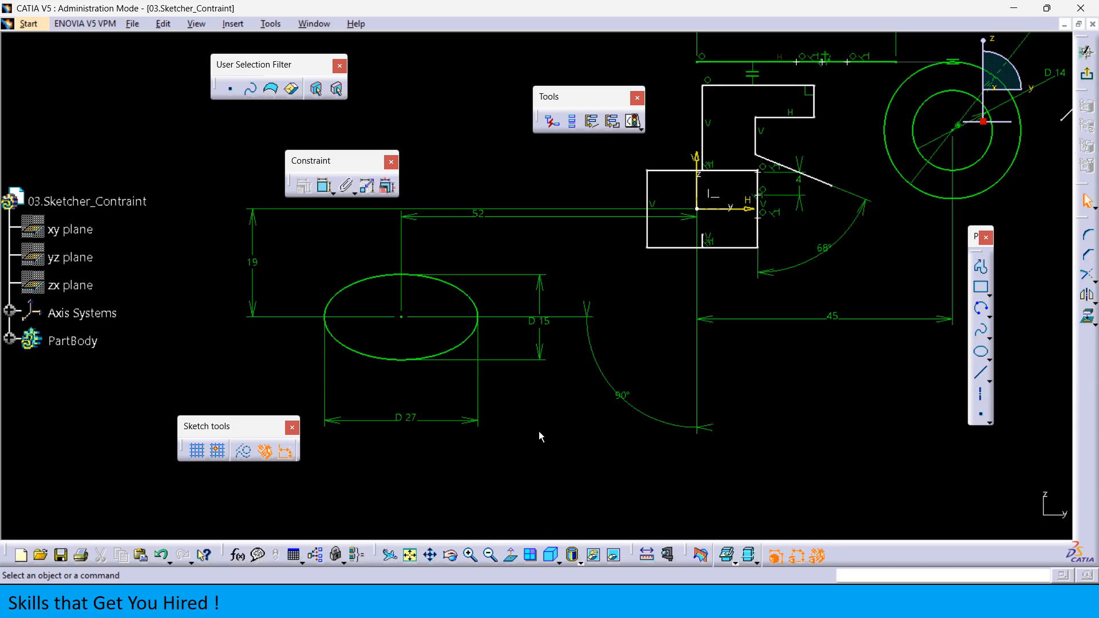
left_click(548, 551)
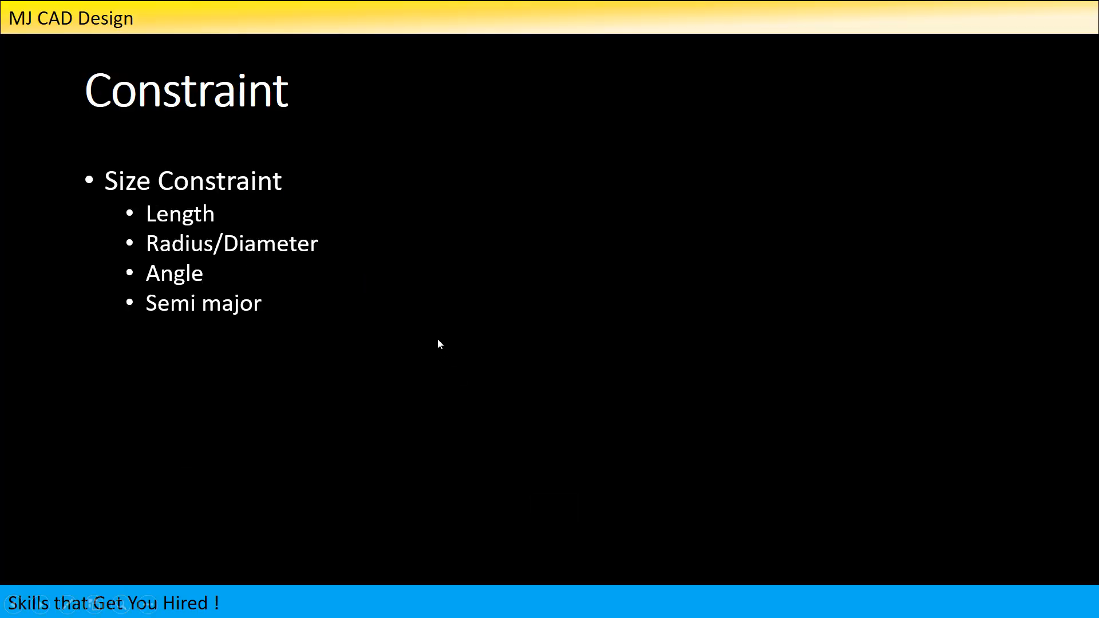
left_click(438, 340)
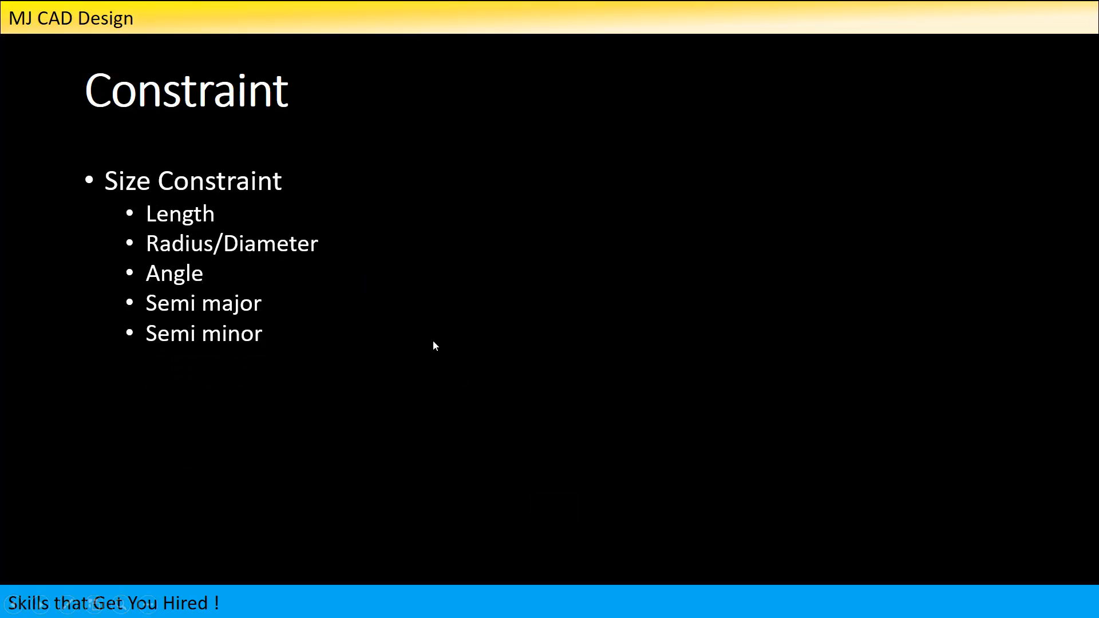
left_click(433, 341)
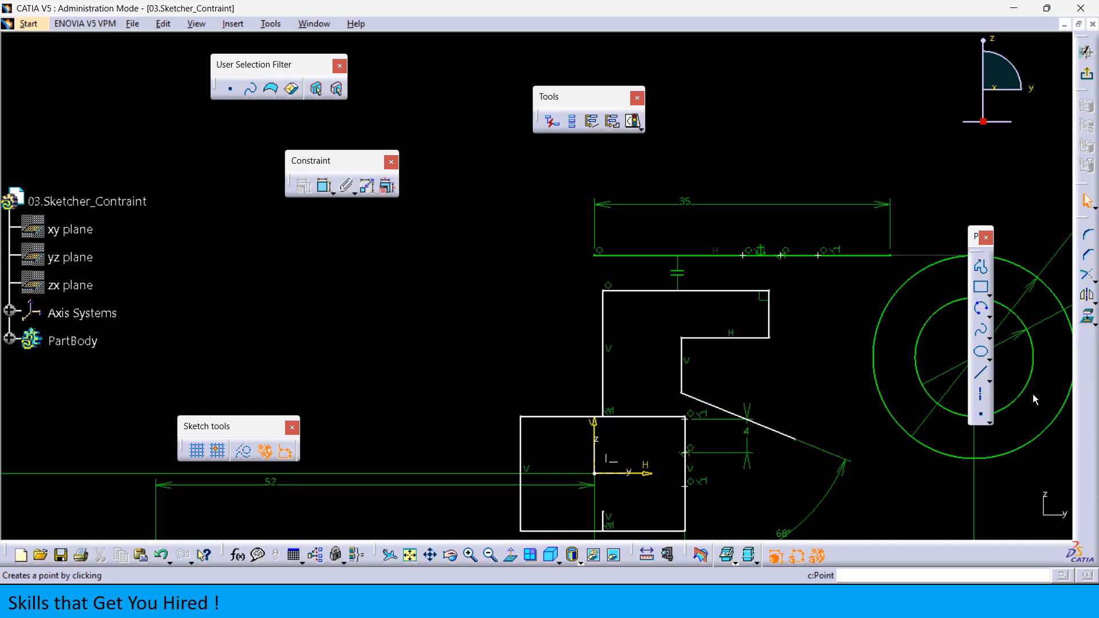
- Sketch a circle about 3.8 mm in radius beside the profile's long vertical line, outside the profile
left_click(989, 318)
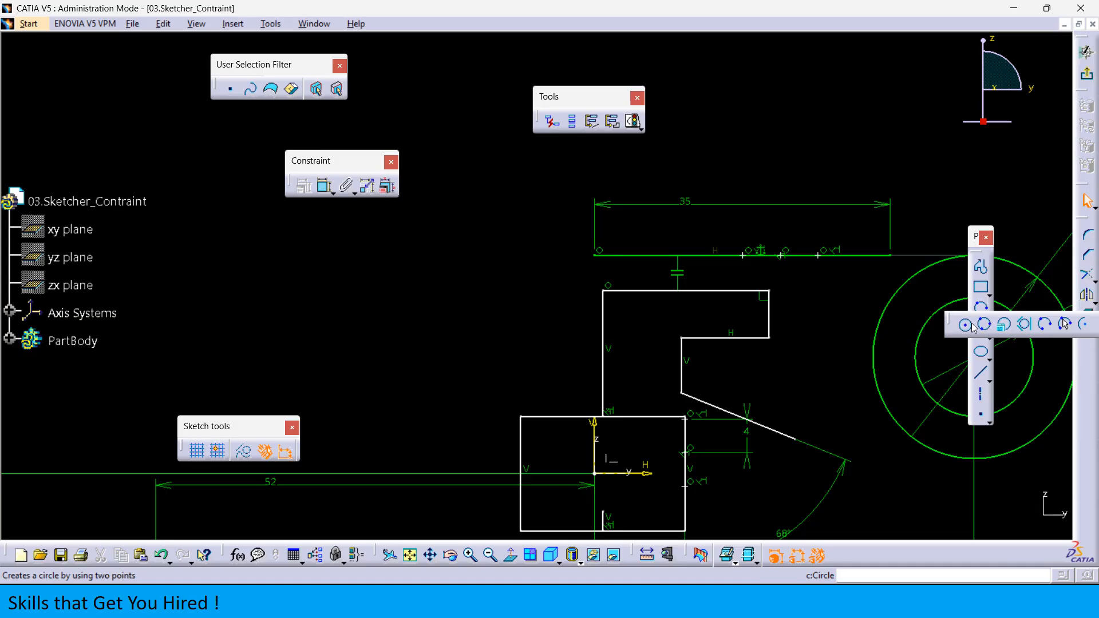
left_click(517, 338)
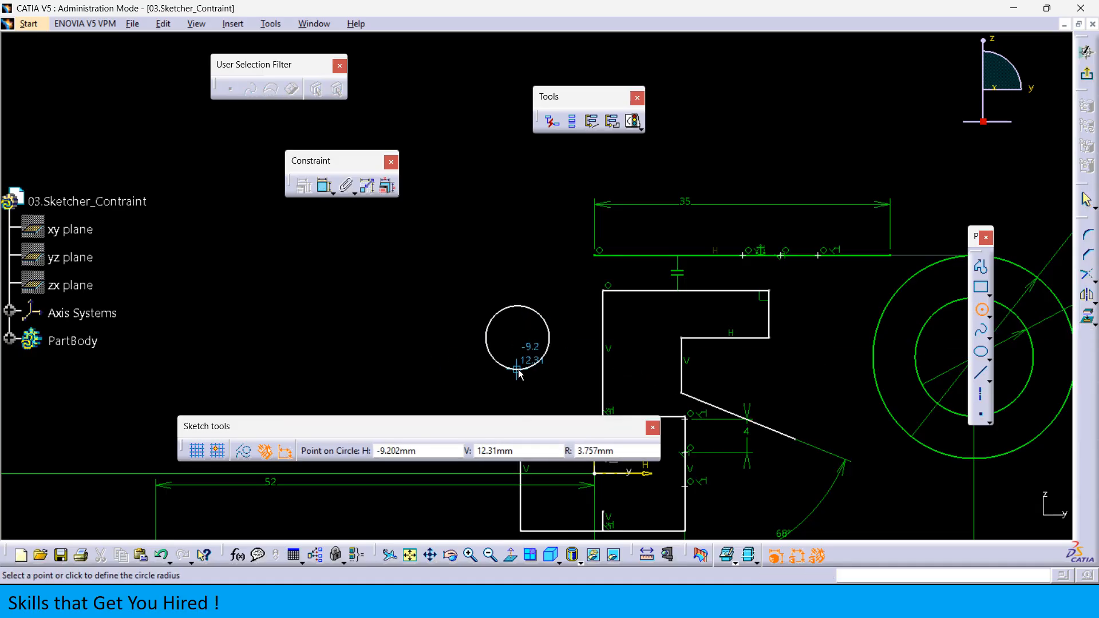
left_click(518, 372)
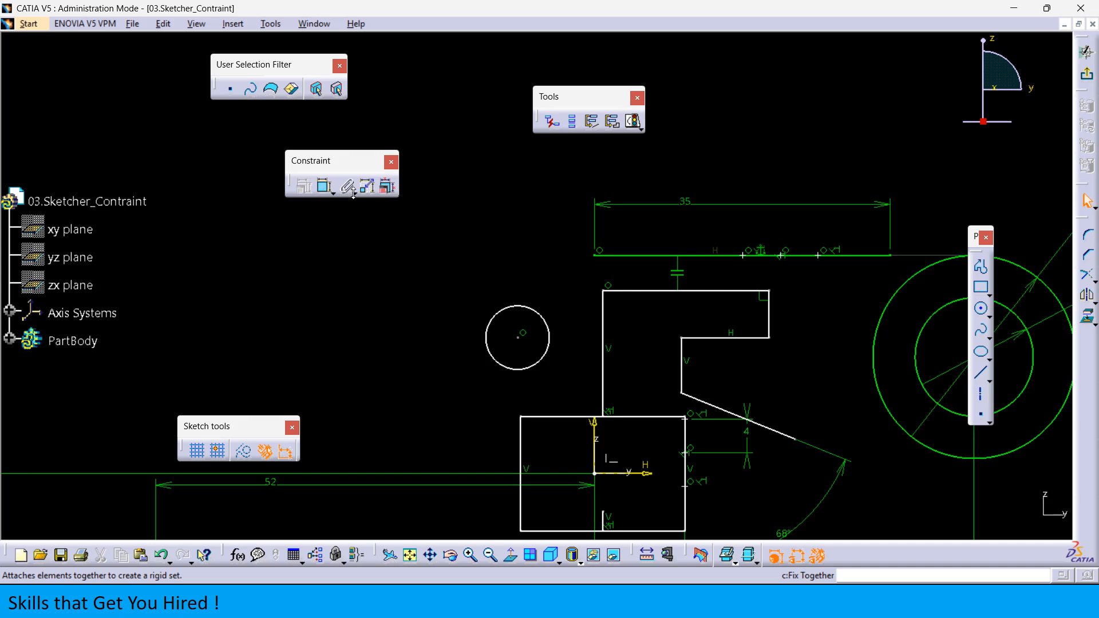
left_click(354, 194)
left_click_drag(361, 209, 317, 280)
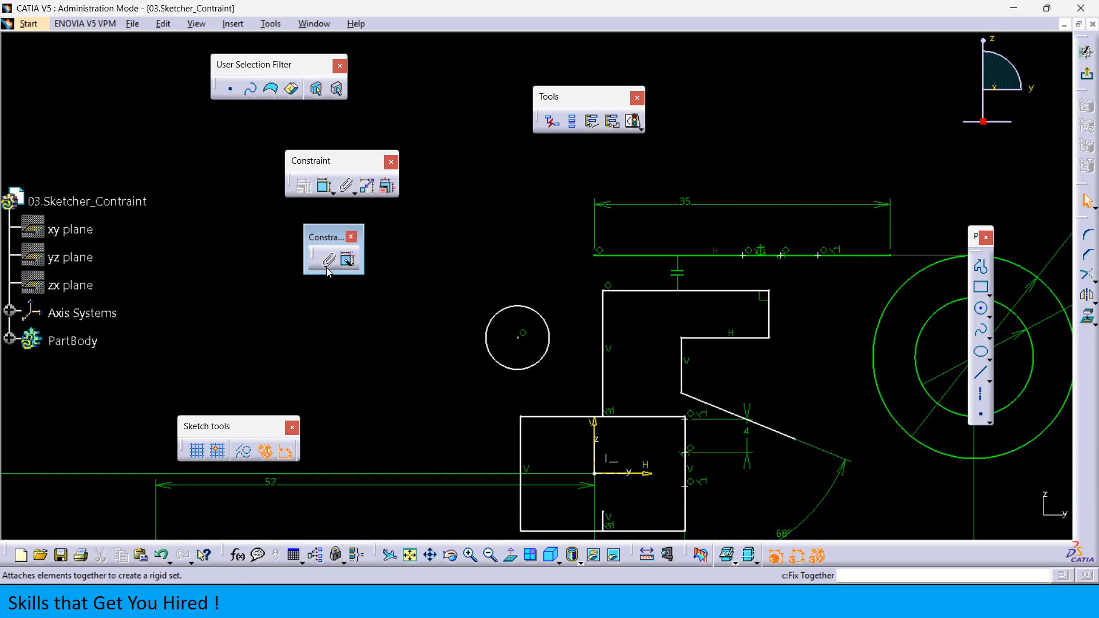
left_click(351, 236)
left_click(325, 186)
left_click(492, 318)
left_click(605, 315)
right_click(504, 248)
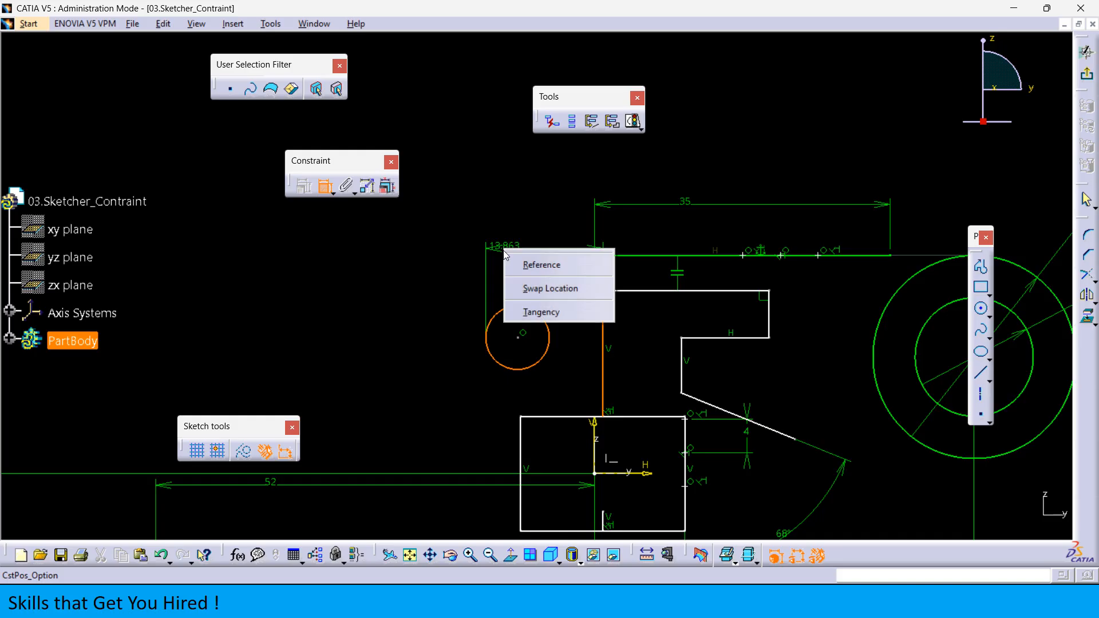
left_click(322, 188)
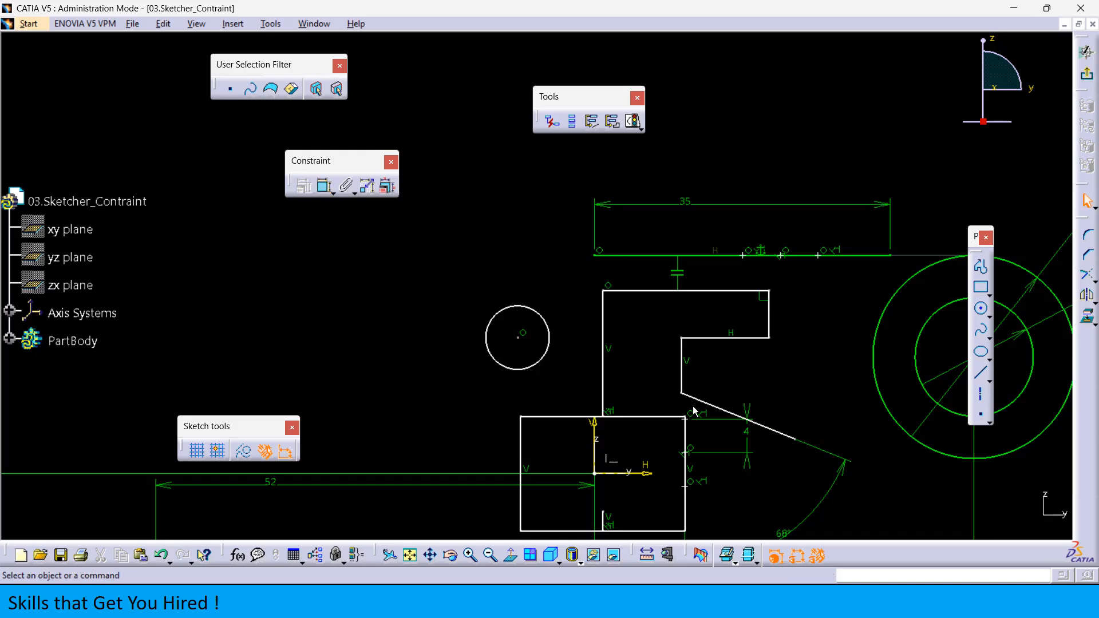
left_click(548, 325)
left_click(603, 315, "ctrl")
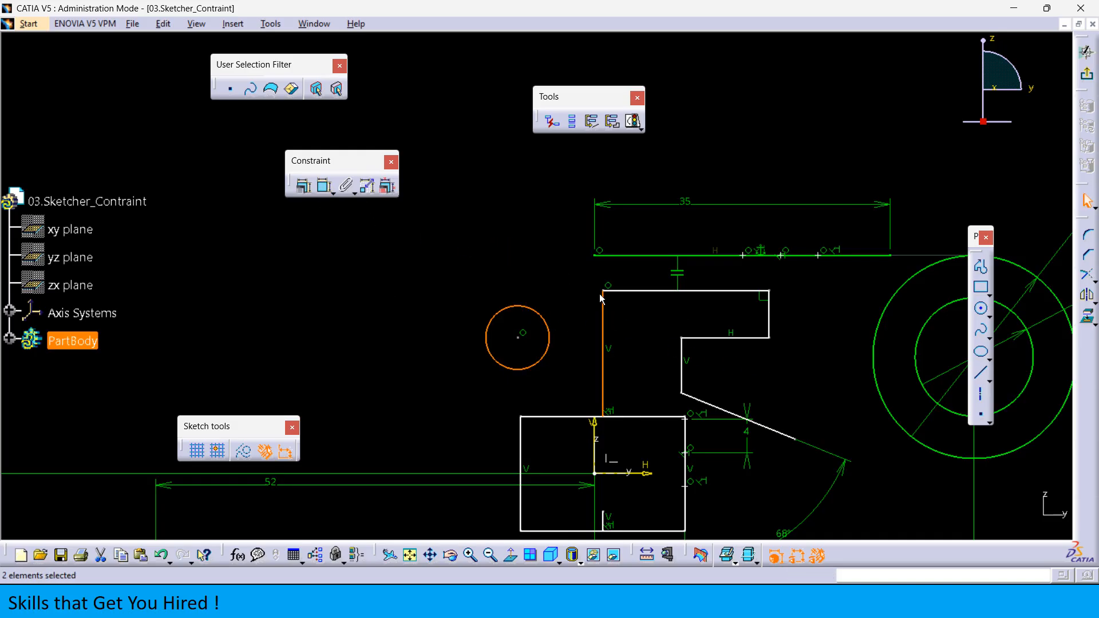
left_click(308, 189)
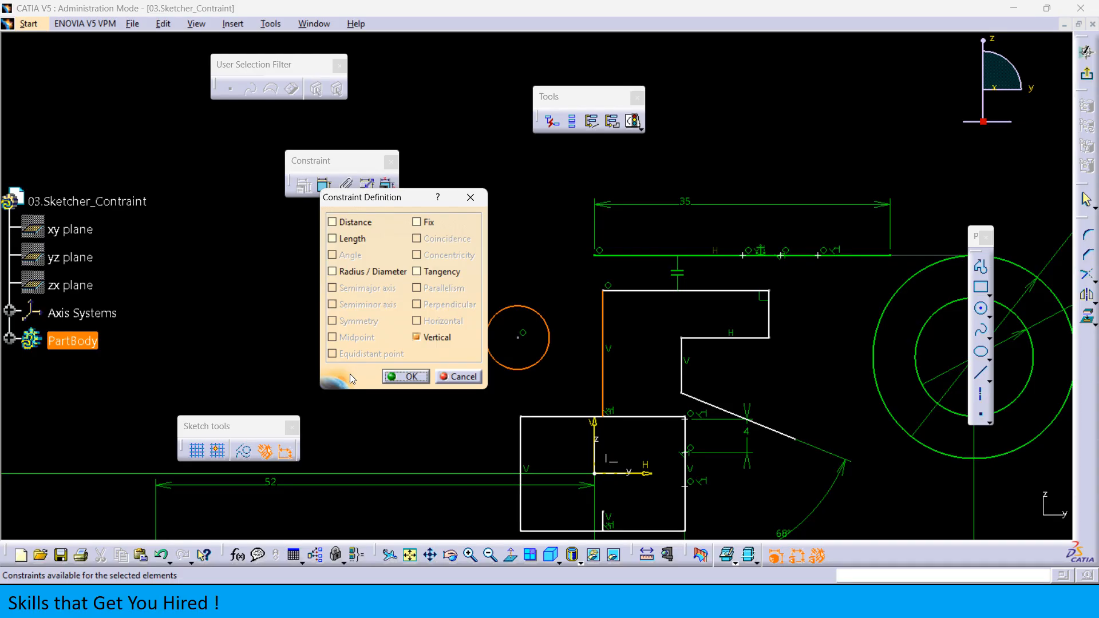
left_click(453, 378)
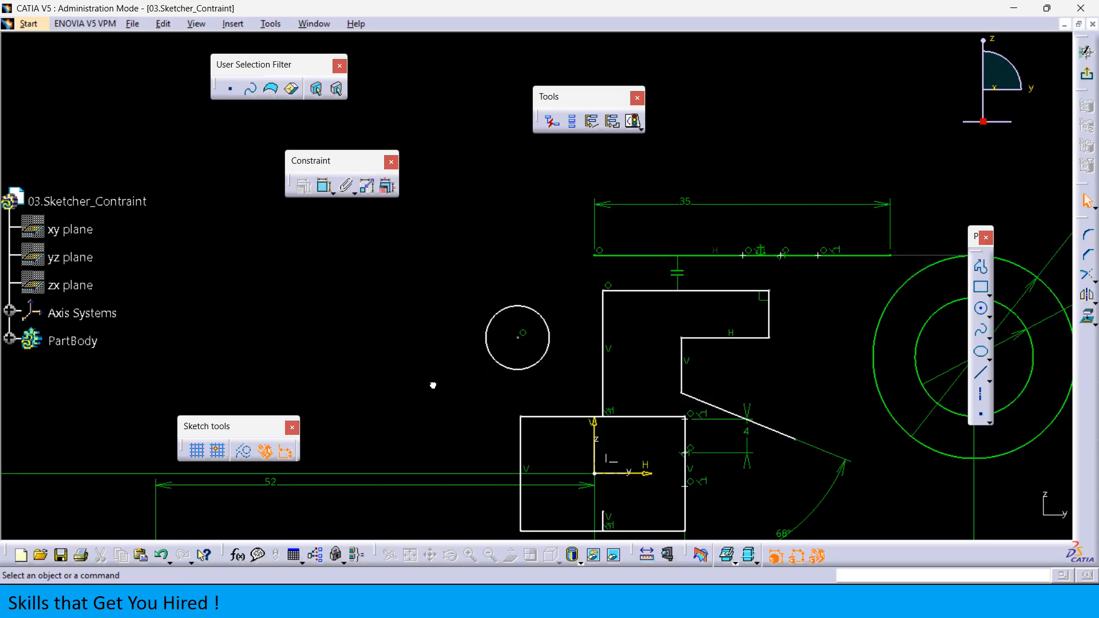
left_click(354, 193)
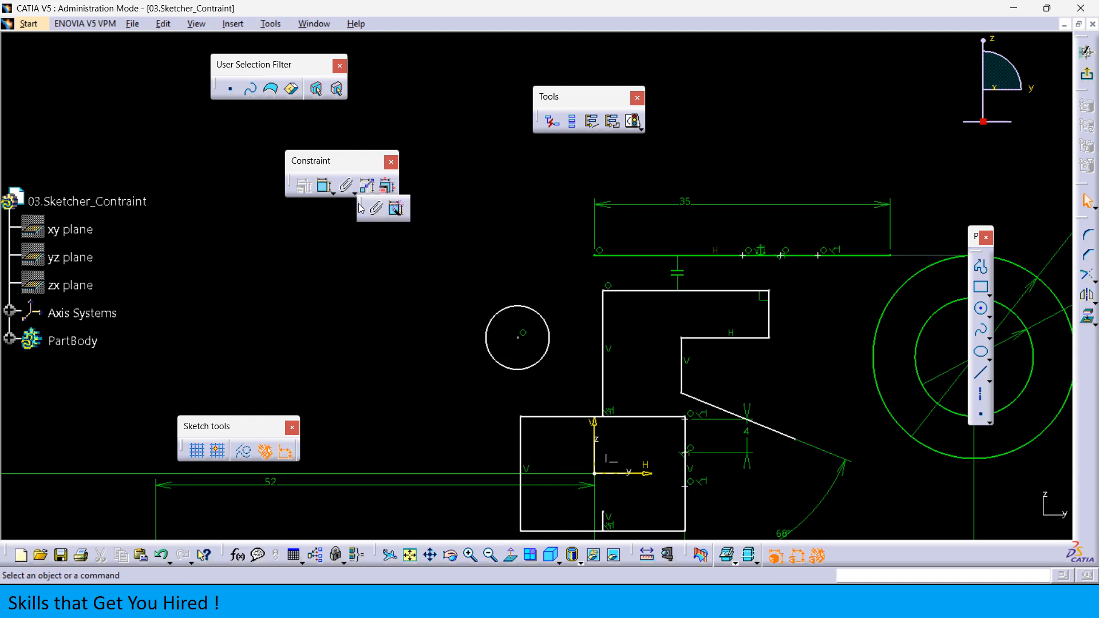
left_click_drag(346, 328, 347, 327)
left_click(360, 318)
left_click(360, 315)
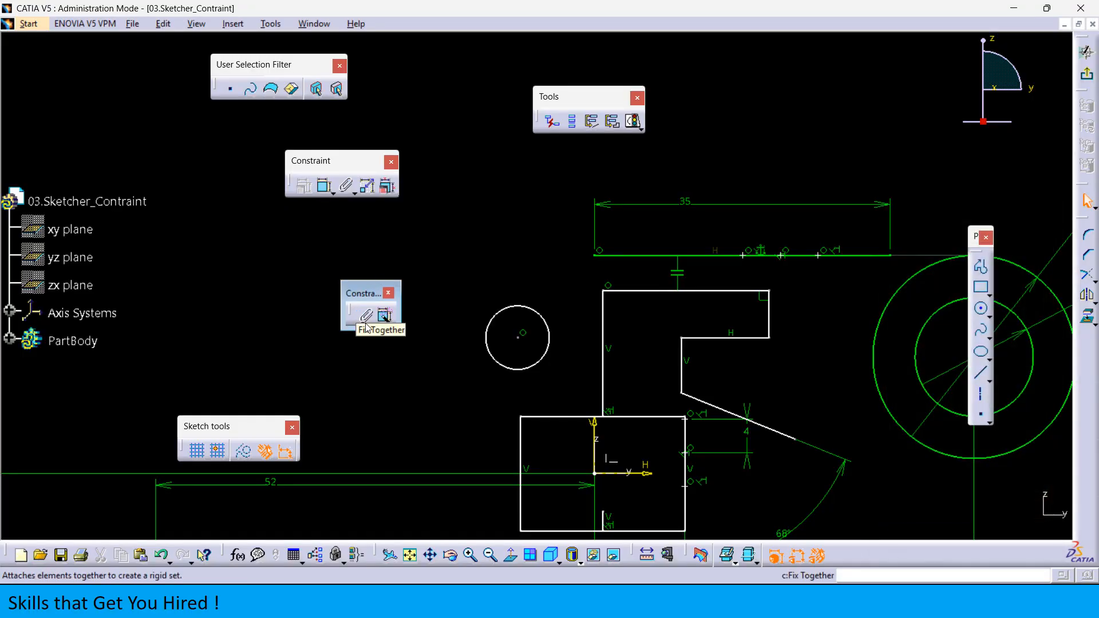
- Apply a contact constraint making the new circle tangent to the profile's long vertical line
left_click(334, 194)
left_click_drag(286, 304, 214, 230)
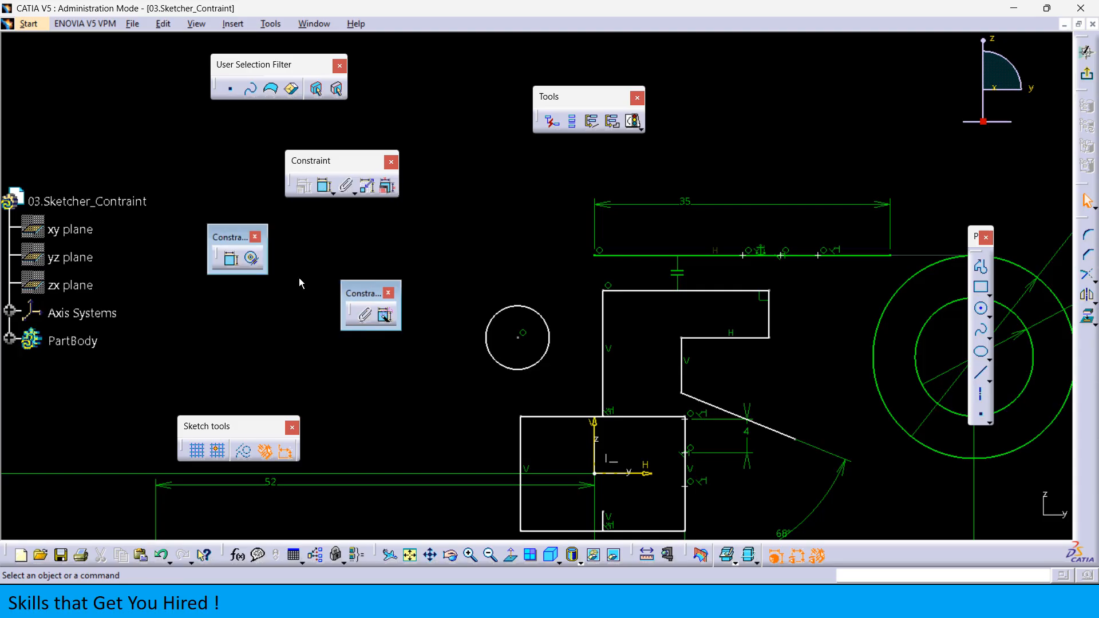
left_click(389, 293)
left_click_drag(229, 238, 423, 317)
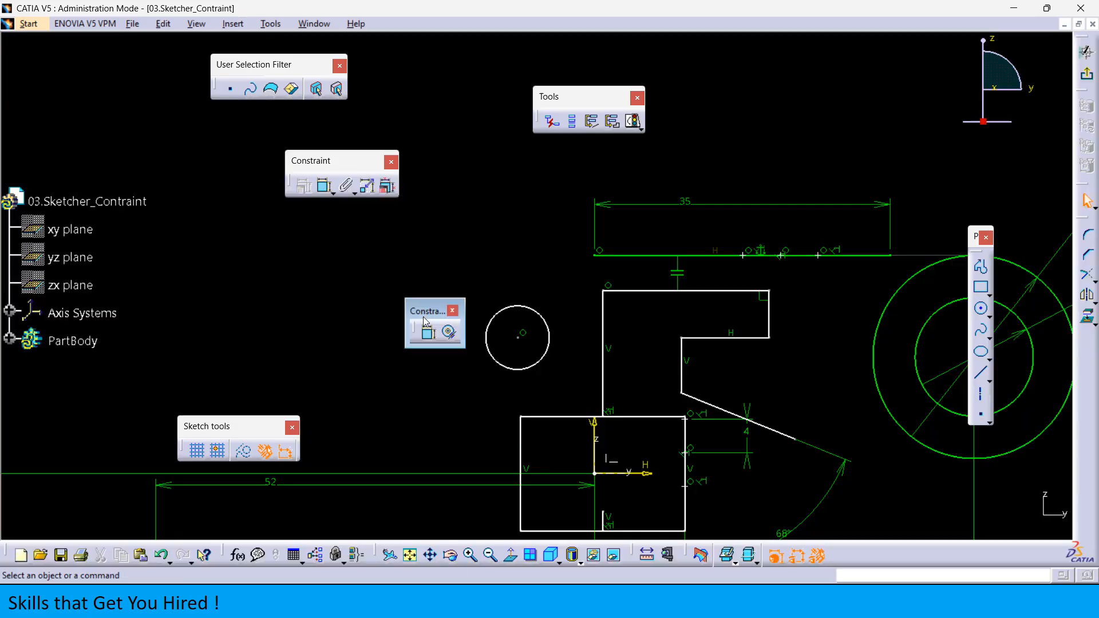
left_click(450, 334)
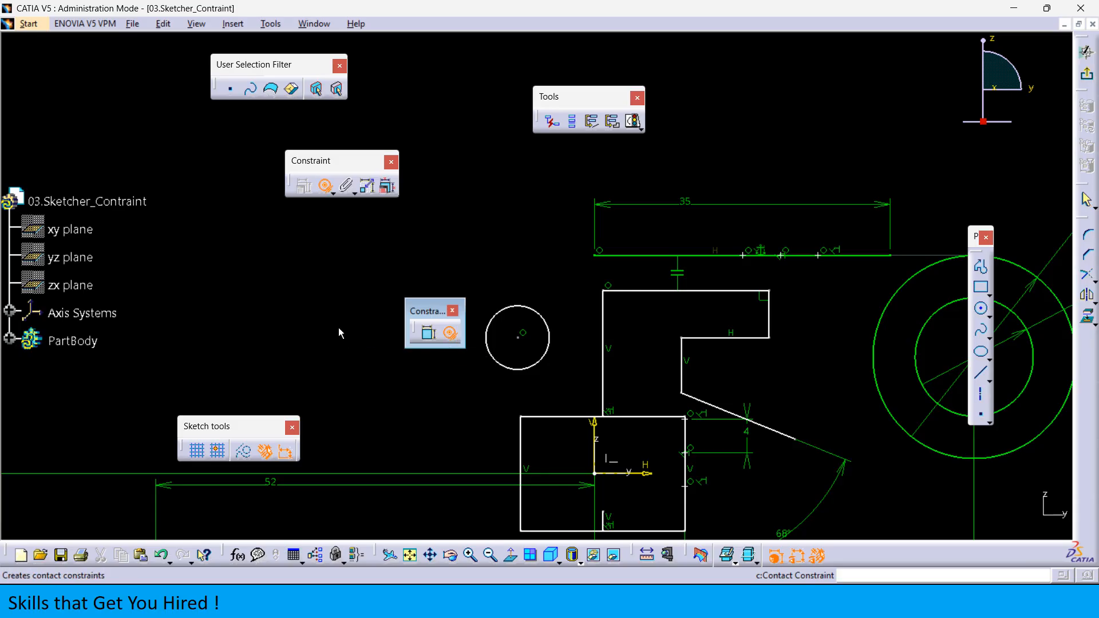
left_click(544, 319)
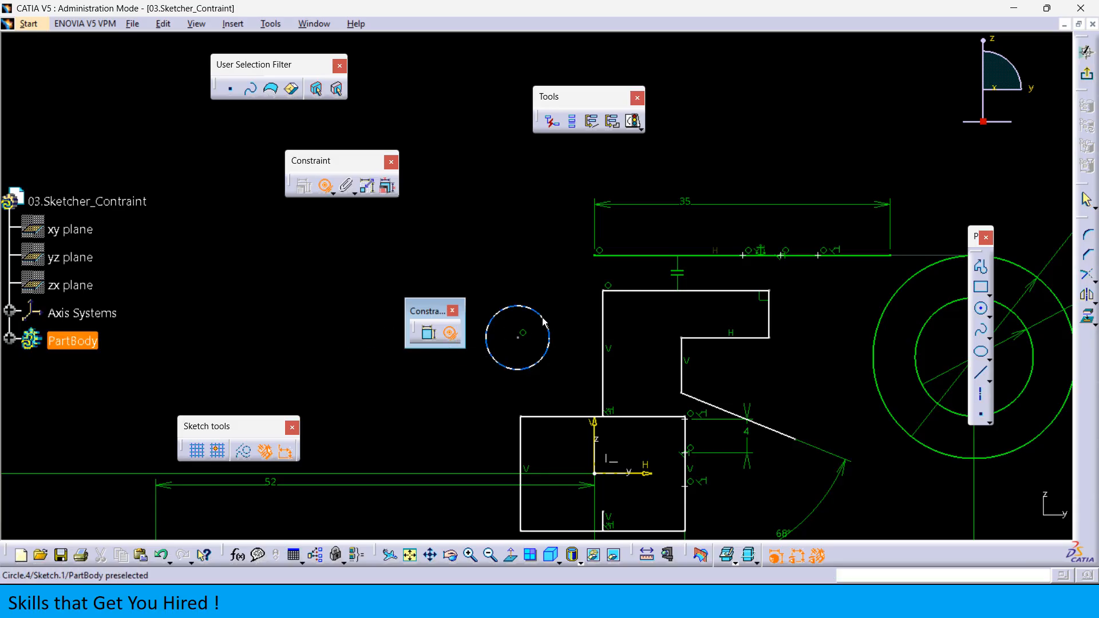
left_click(603, 323)
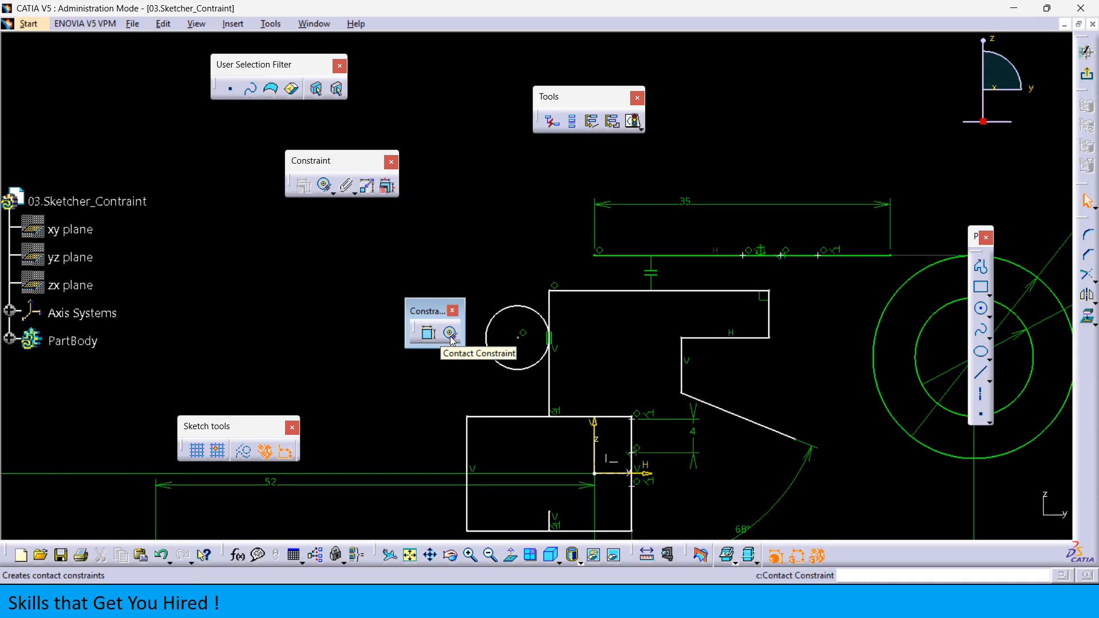
- Sketch a smaller circle about 2 mm in radius diagonally below the tangent circle, outside the profile
left_click(980, 312)
left_click(456, 379)
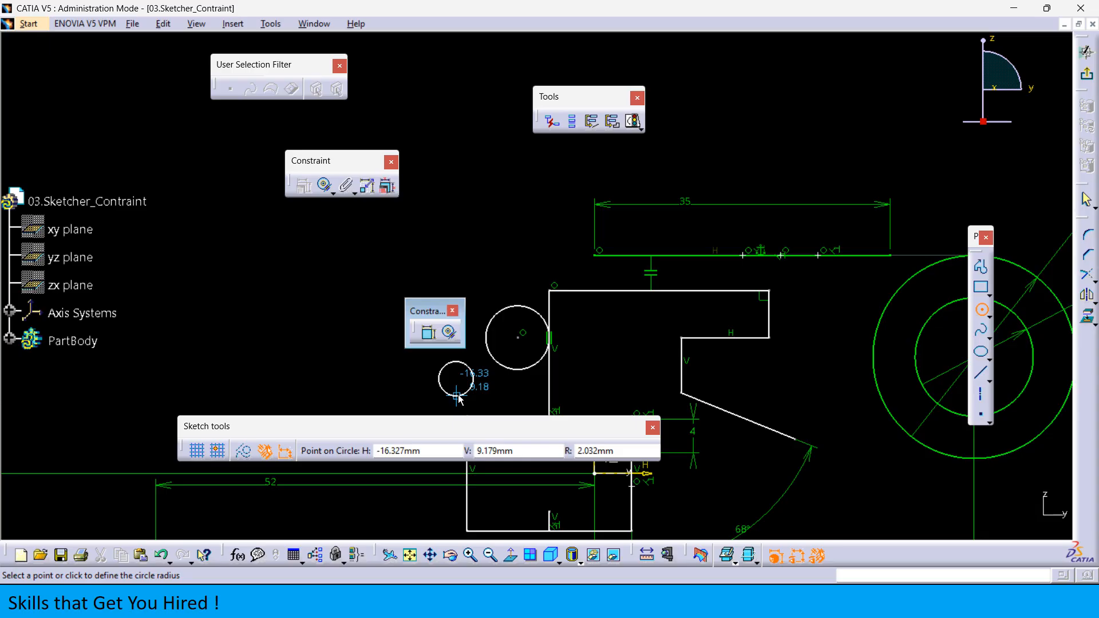
left_click(458, 397)
- Try contact constraints between the two small circles, picking them in either order, and undo each attempt
left_click(449, 333)
left_click(473, 373)
left_click(495, 363)
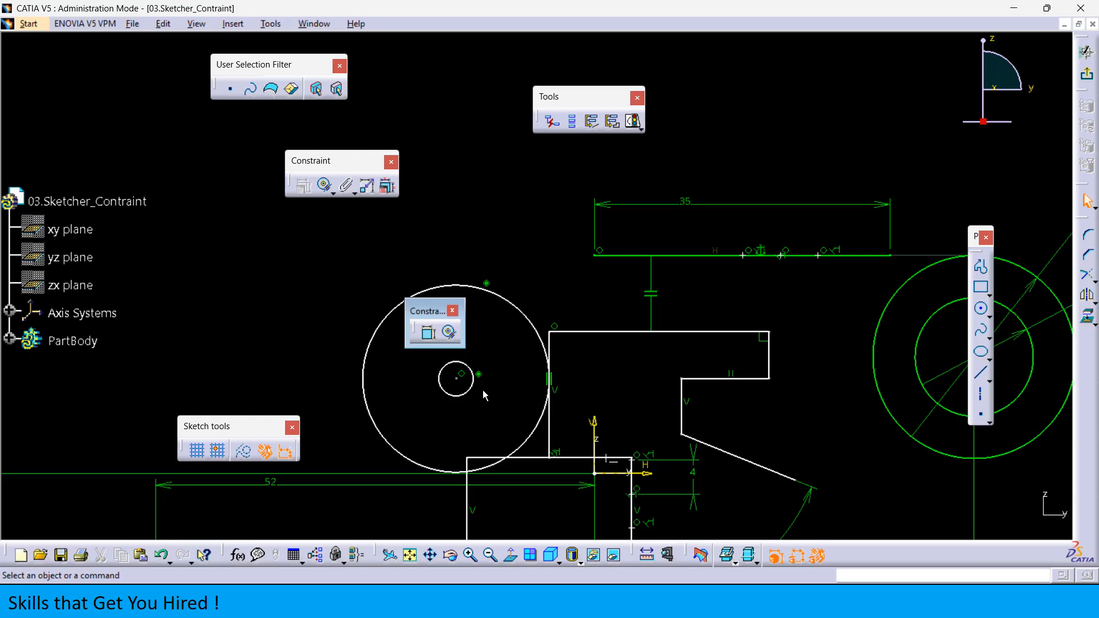
key("ctrl+z")
left_click(528, 380)
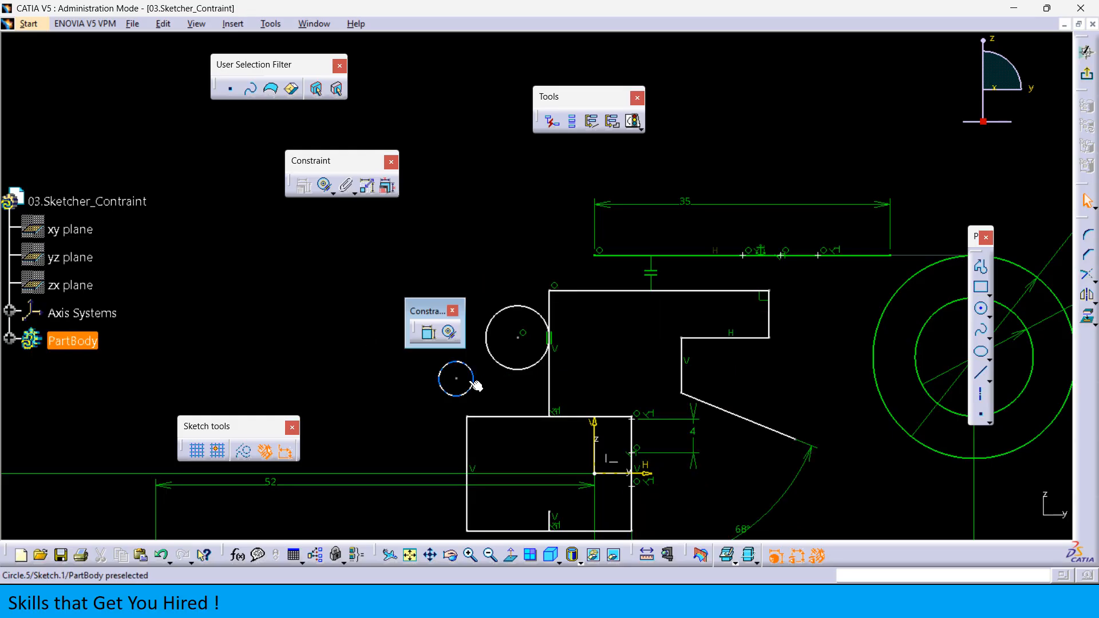
left_click(448, 332)
left_click(505, 368)
left_click(473, 380)
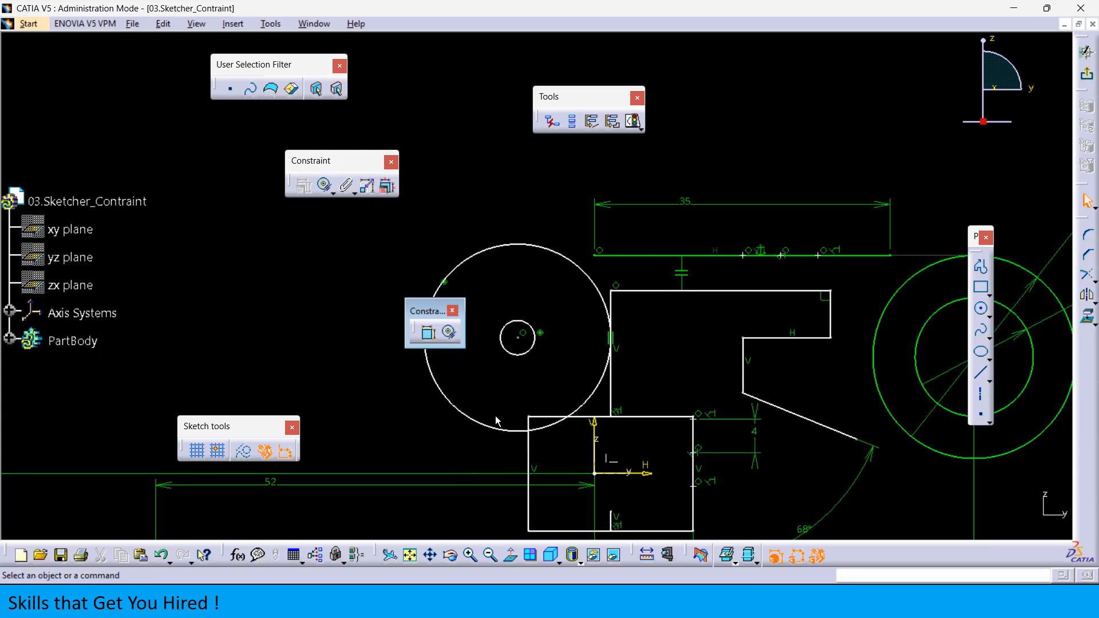
key("ctrl+z")
left_click(449, 332)
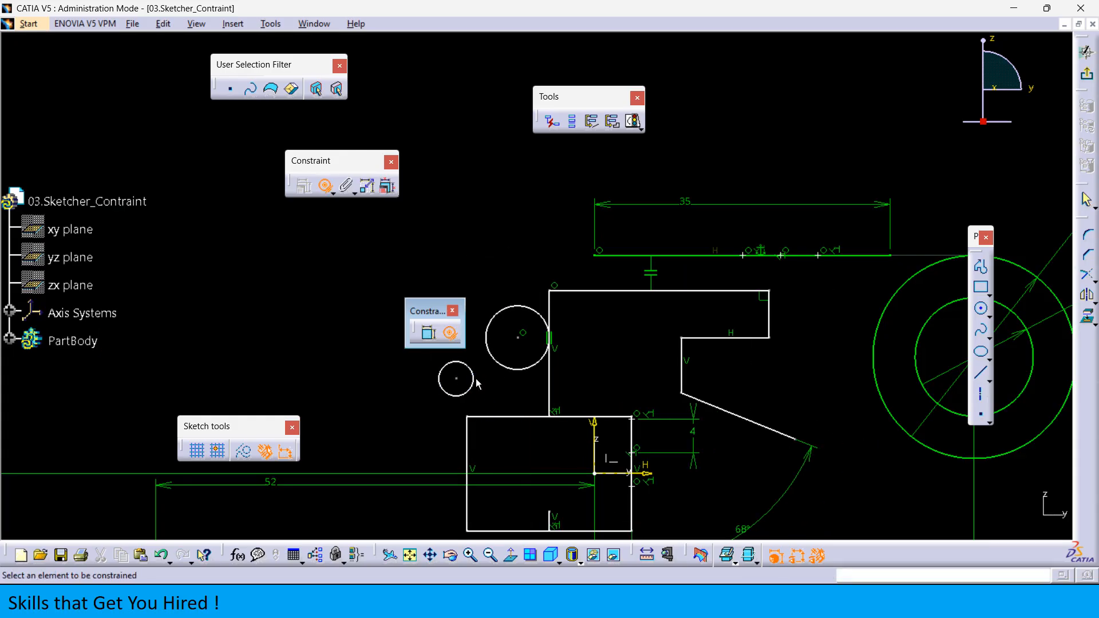
left_click(474, 382)
left_click(504, 366)
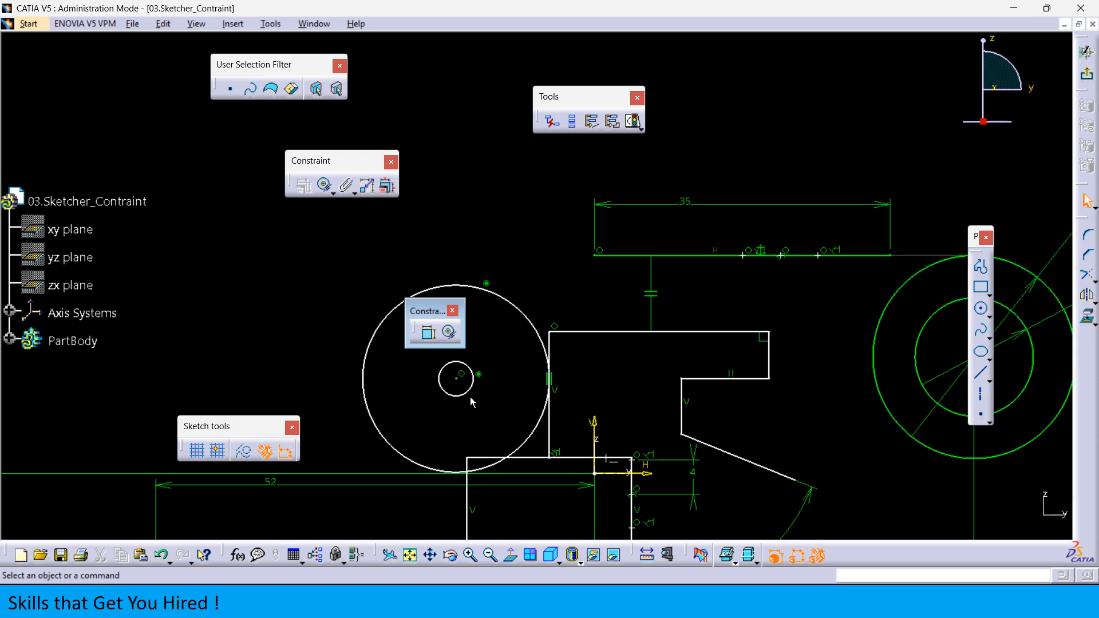
key("ctrl+z")
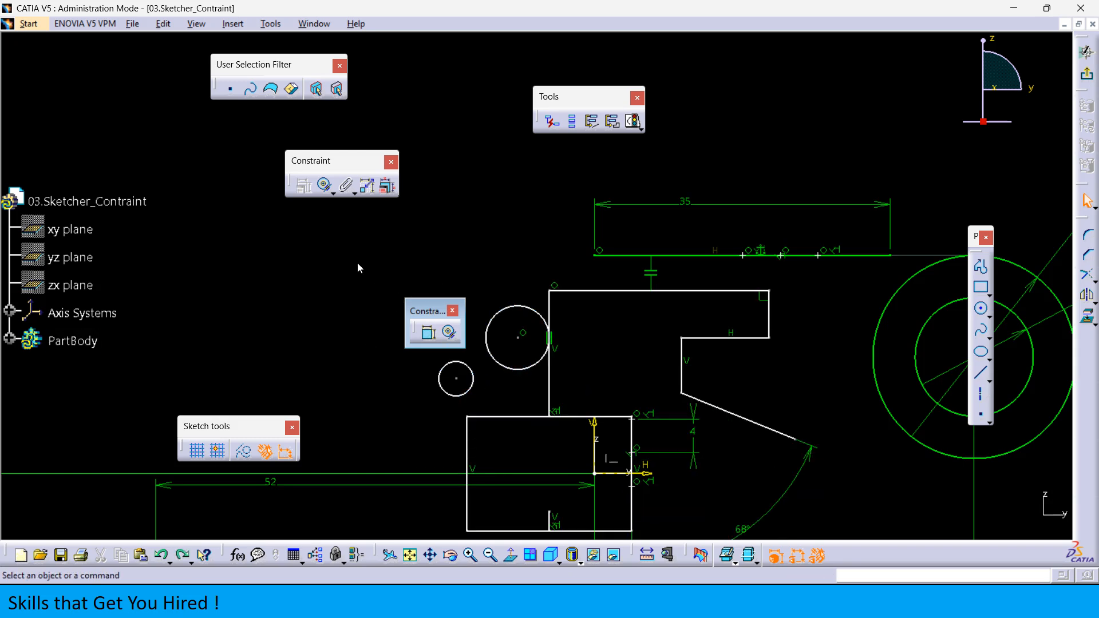
- Move the smaller circle across the profile's long vertical line and make it tangent to that line with a contact constraint
left_click_drag(432, 310, 357, 262)
left_click_drag(464, 381, 594, 370)
left_click(375, 285)
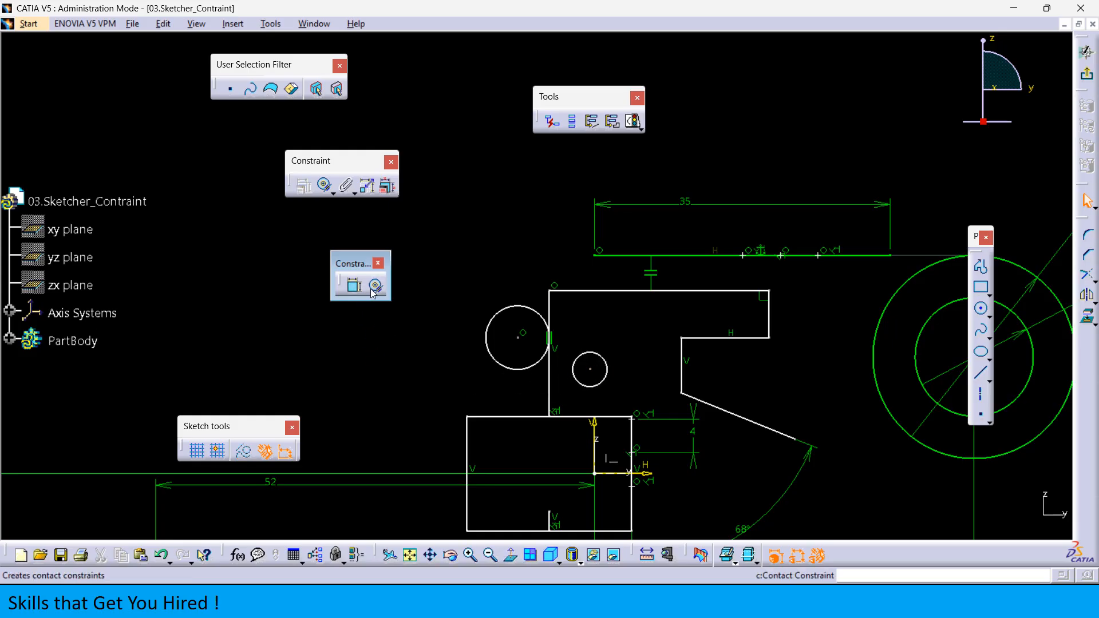
left_click(595, 385)
left_click(550, 382)
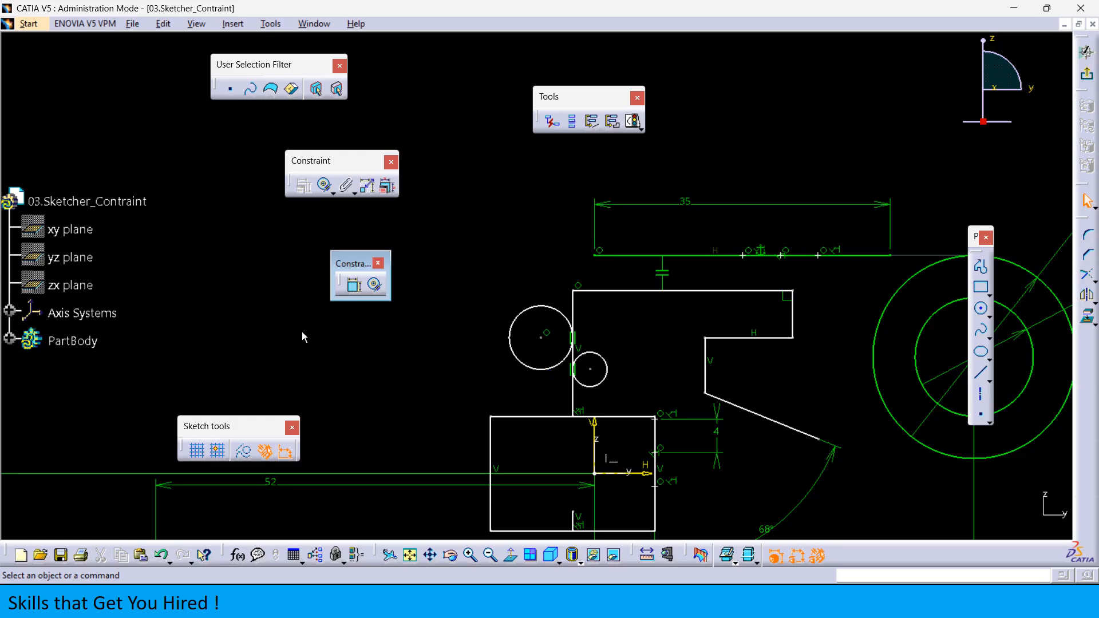
left_click(379, 264)
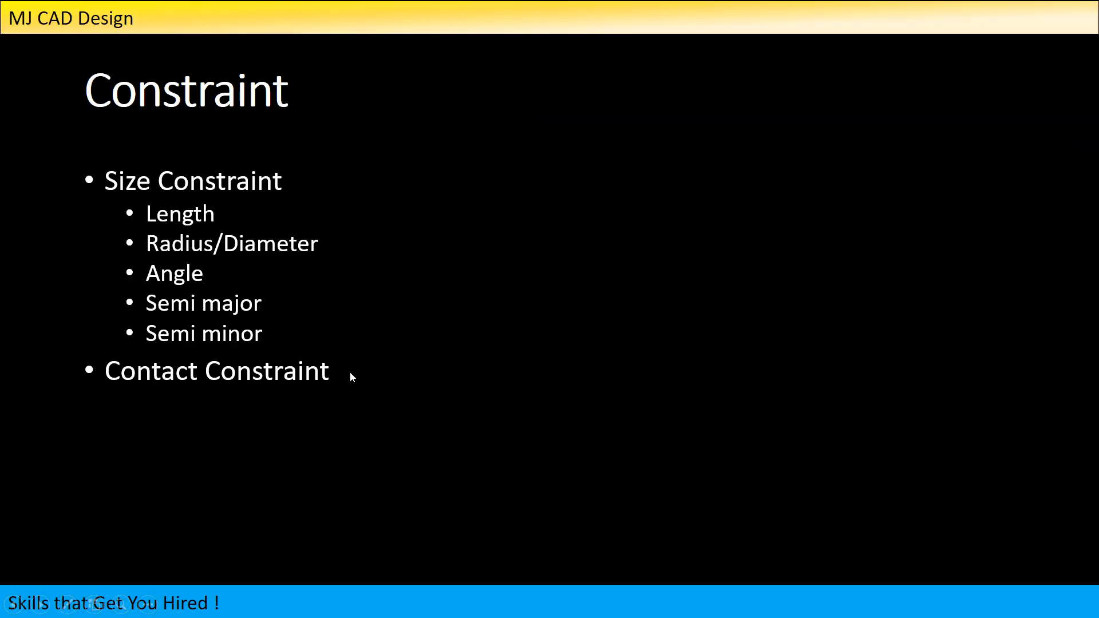
left_click(349, 375)
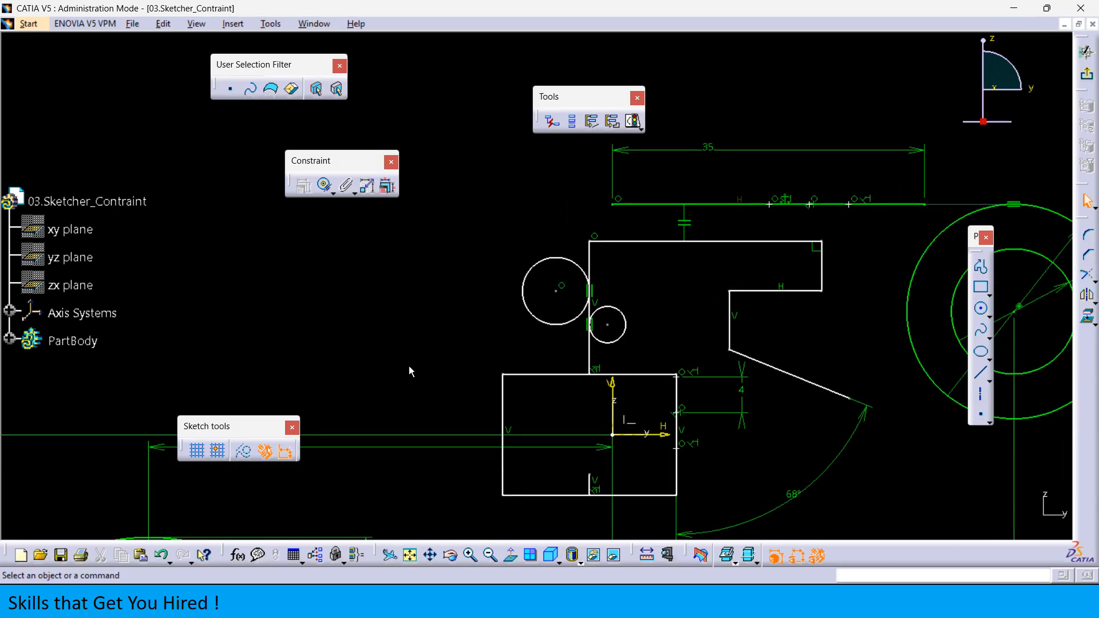
mouse_move(444, 321)
middle_mouse_down()
mouse_move(399, 361)
mouse_move(402, 376)
middle_mouse_up()
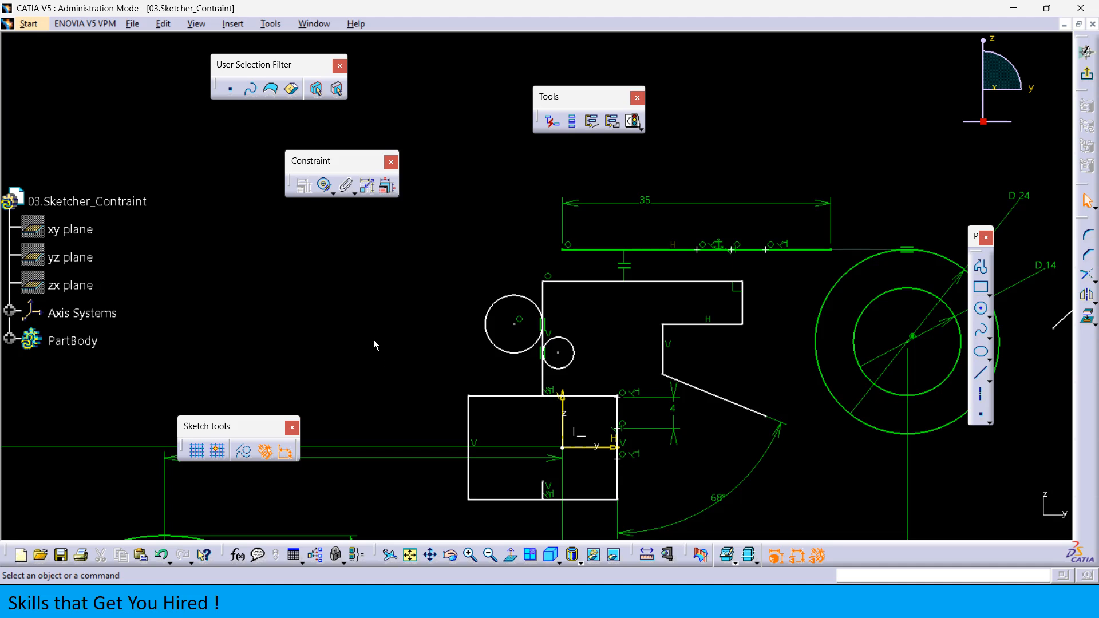
middle_click_drag(372, 340, 457, 346)
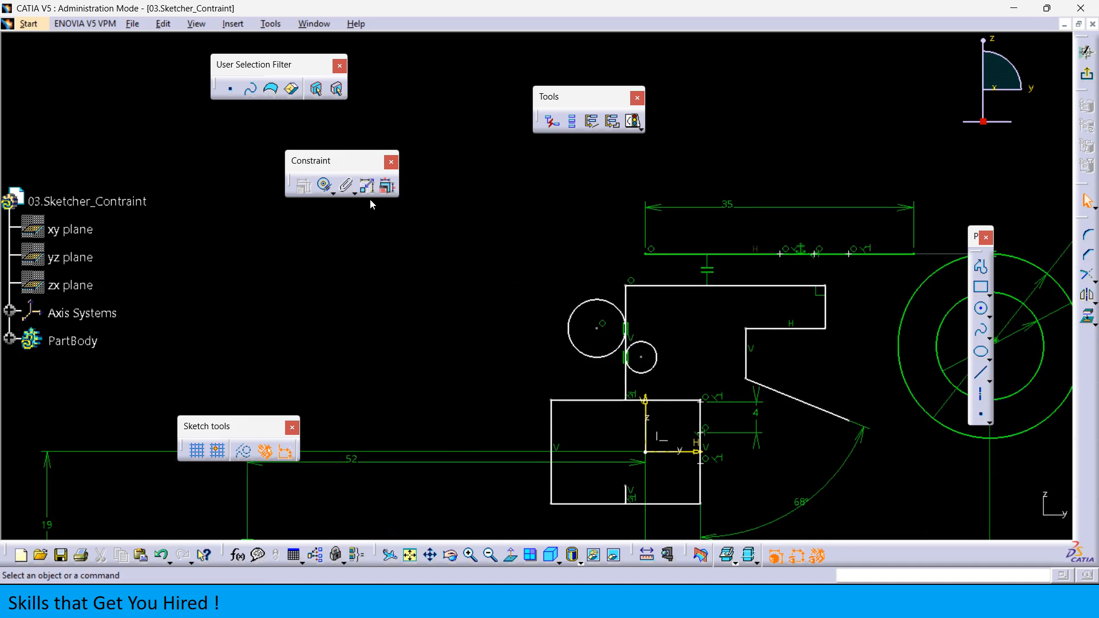
- Attach the two circles tangent to the profile's long vertical line with Fix Together, and pull the larger one outward to test it
left_click(354, 195)
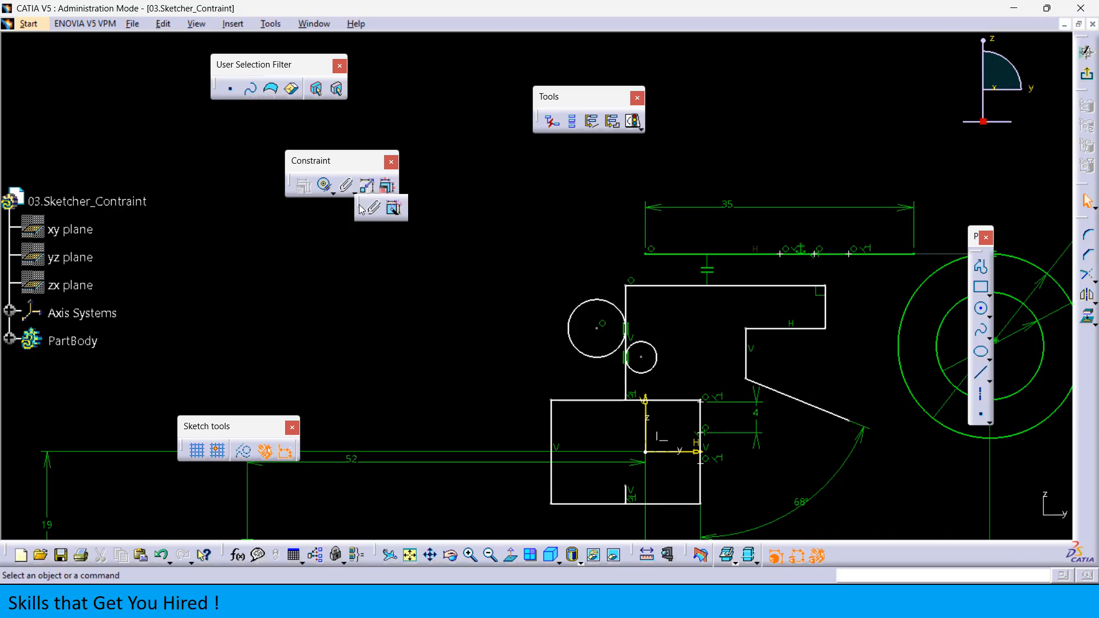
left_click_drag(358, 202, 432, 266)
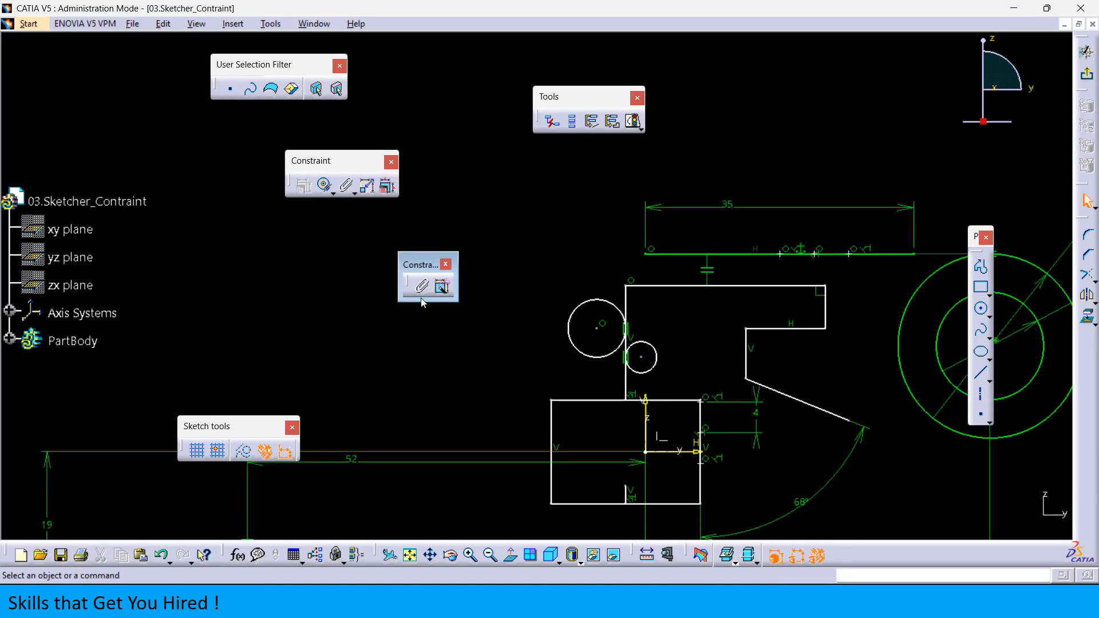
left_click(420, 289)
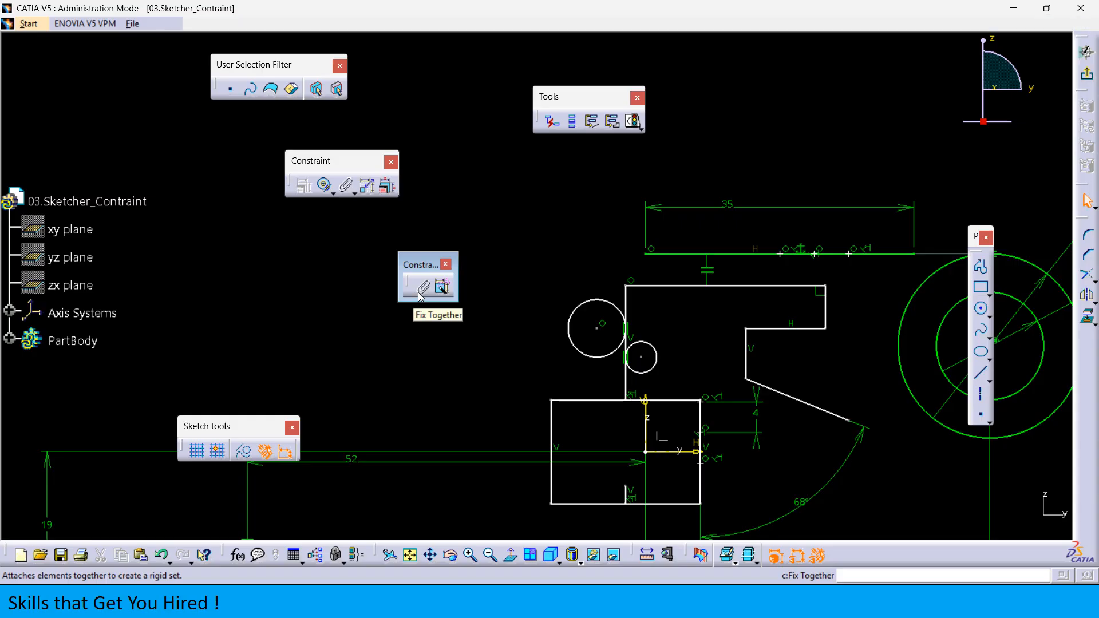
left_click(577, 353)
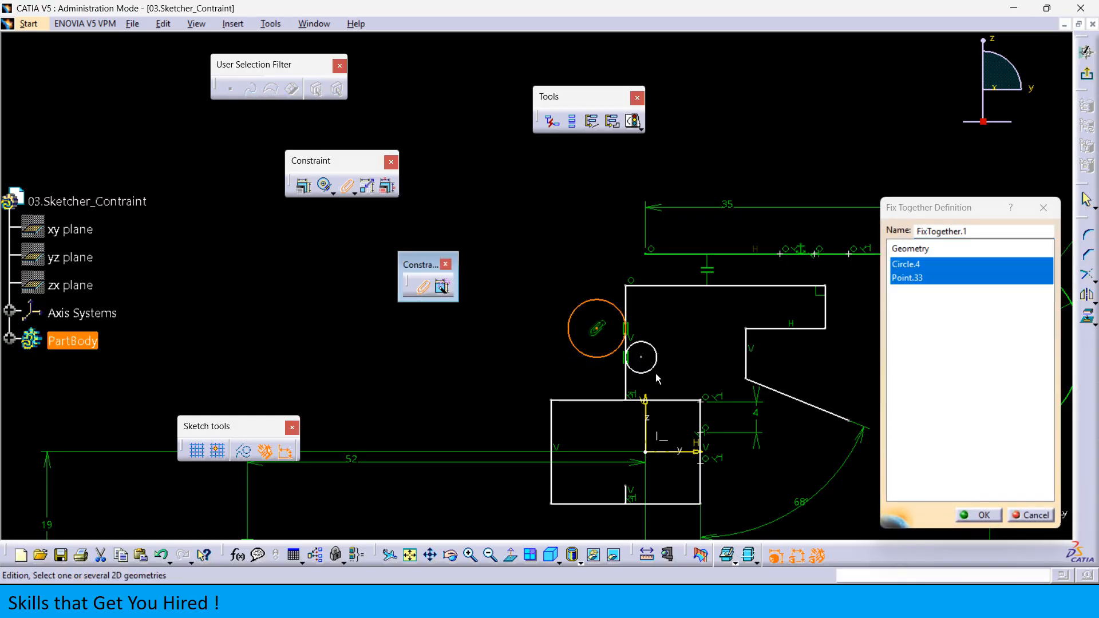
left_click(653, 375)
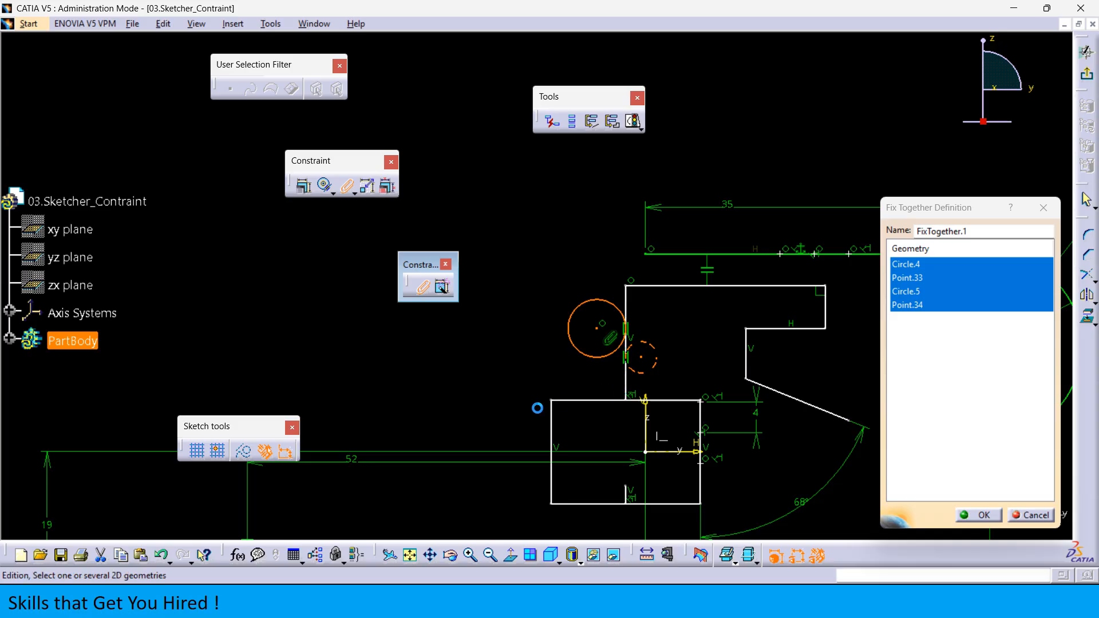
left_click(989, 515)
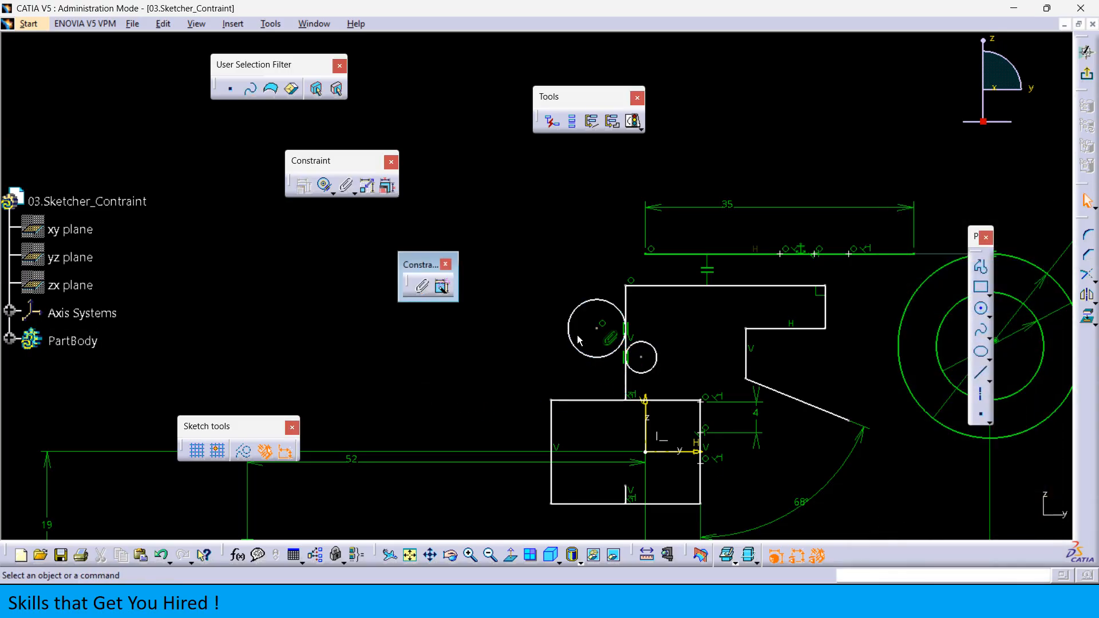
left_click_drag(572, 337, 533, 343)
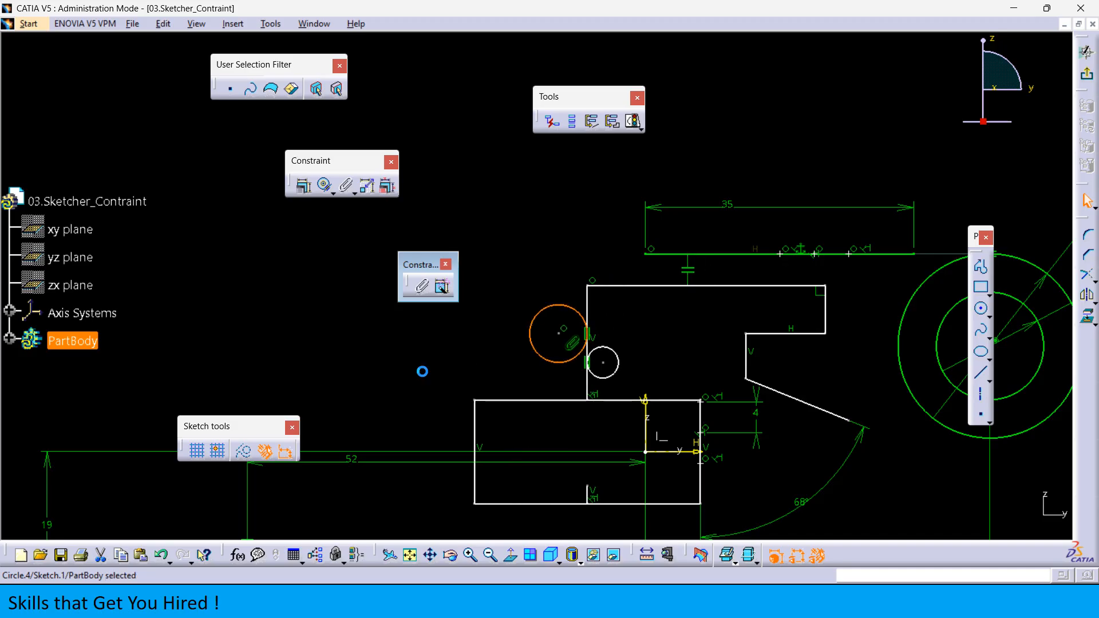
- Sketch two separate circles about 6 mm and 5 mm in radius in the empty area beside the profile
left_click(981, 309)
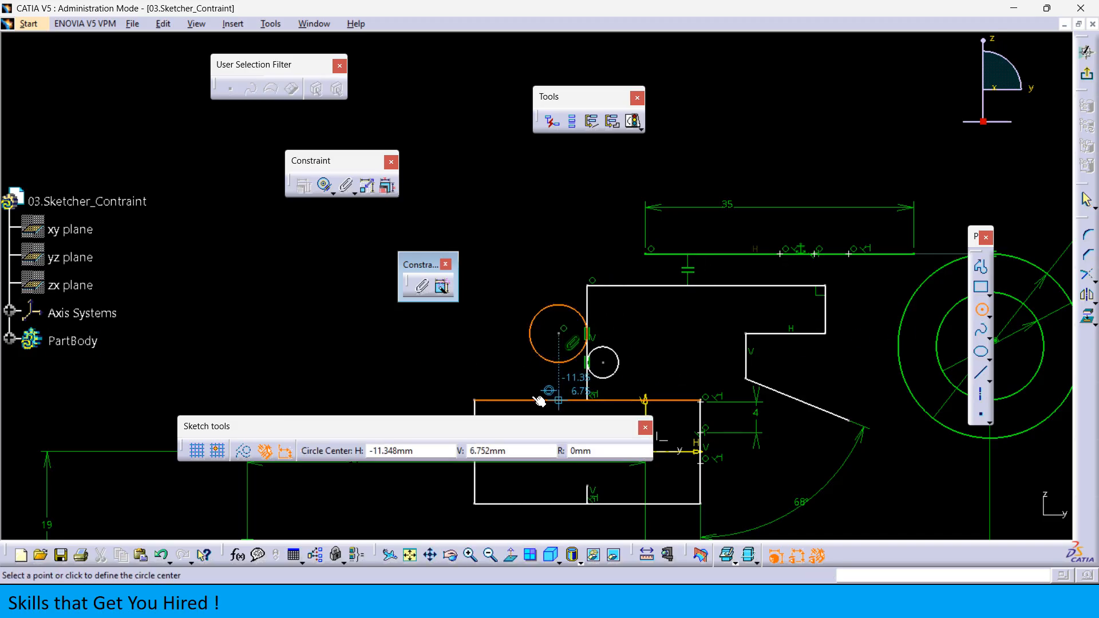
middle_click_drag(504, 392, 761, 377)
left_click(188, 311)
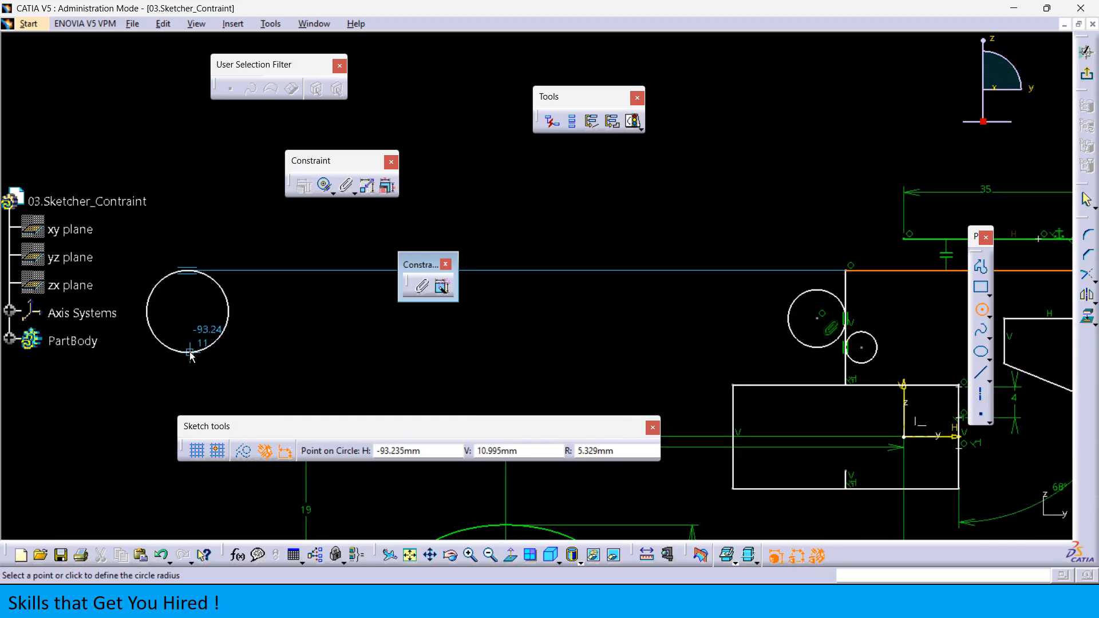
left_click(189, 357)
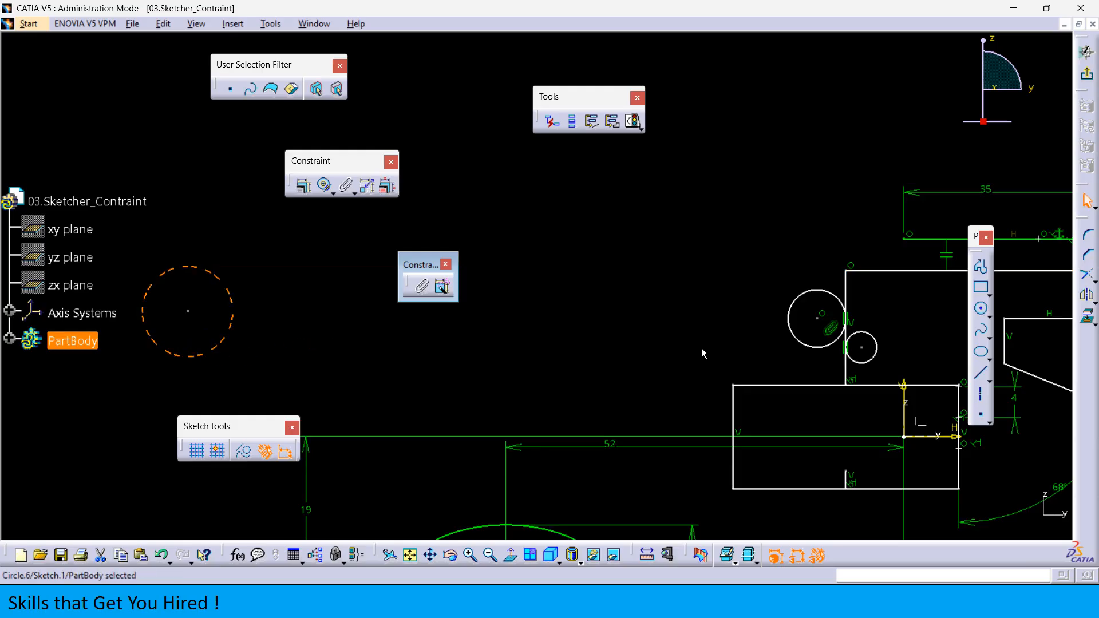
left_click(981, 308)
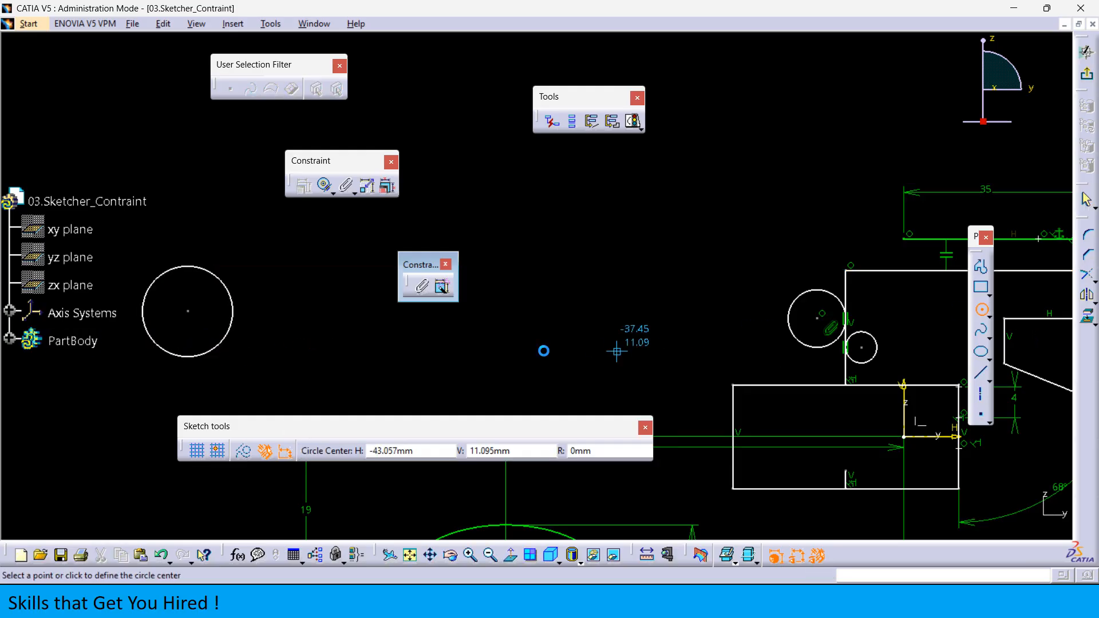
left_click(481, 315)
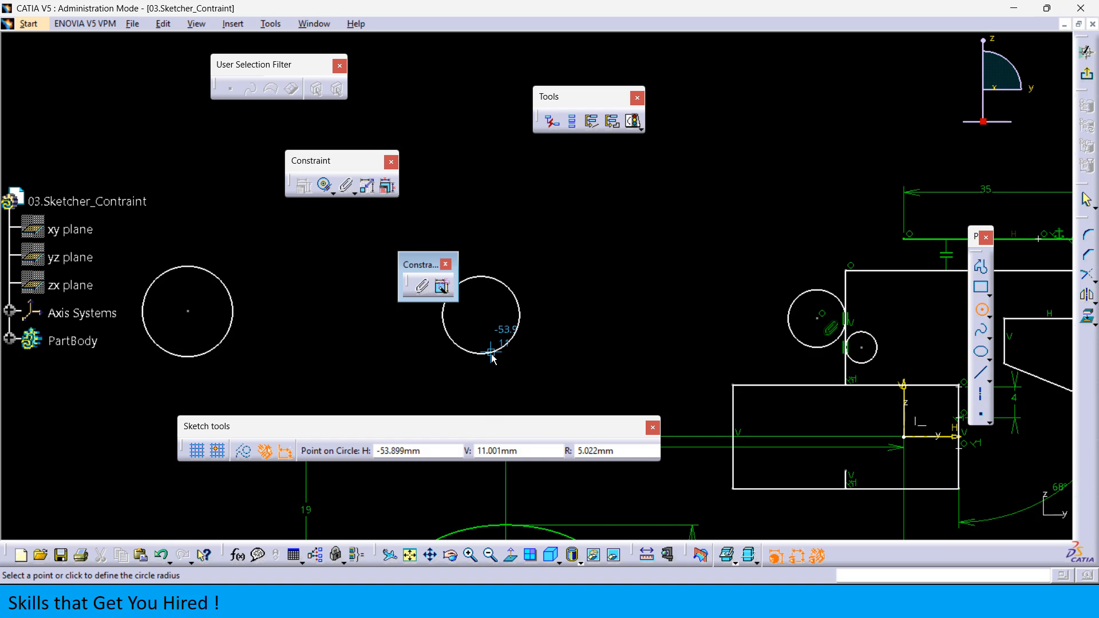
left_click(491, 354)
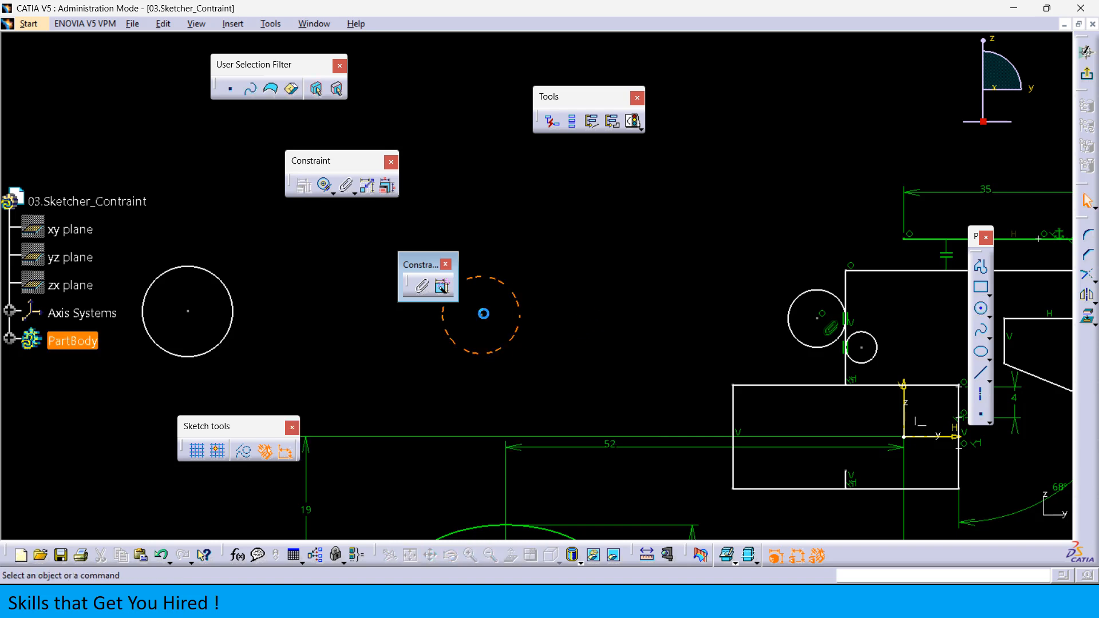
- Attach the two new circles to each other with Fix Together, and move the smaller one towards the profile to test it
left_click(423, 288)
left_click(233, 307)
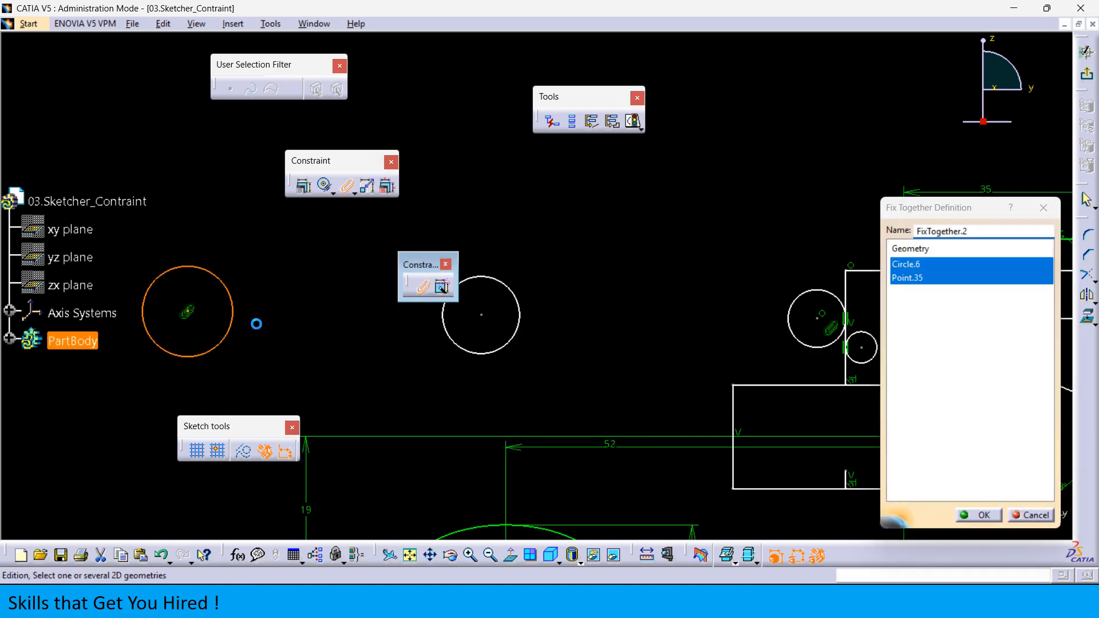
left_click(481, 354)
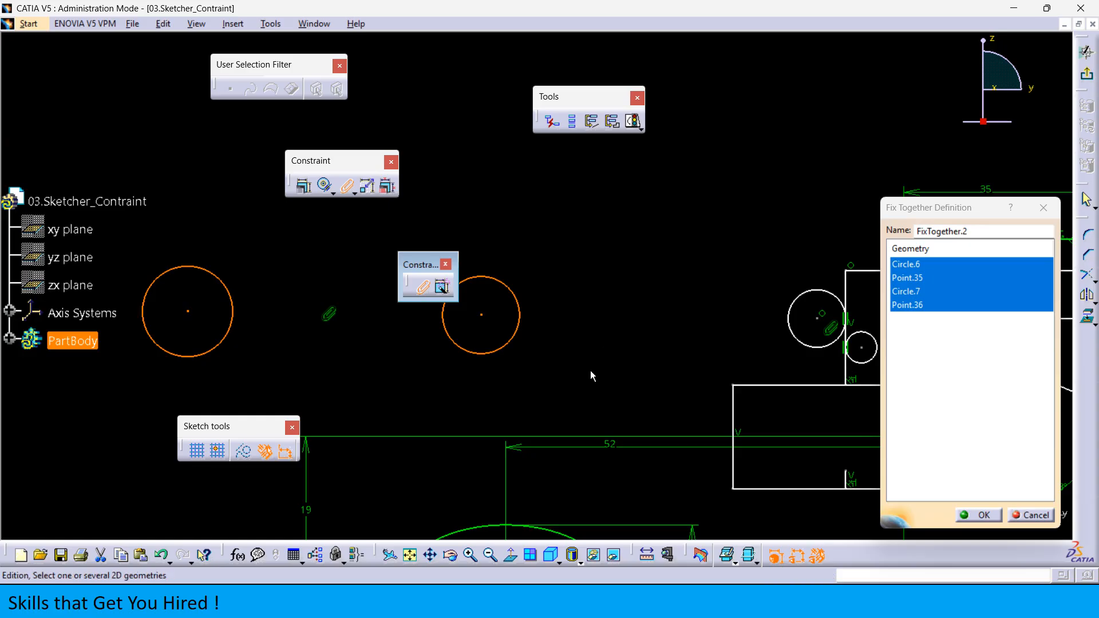
left_click(982, 515)
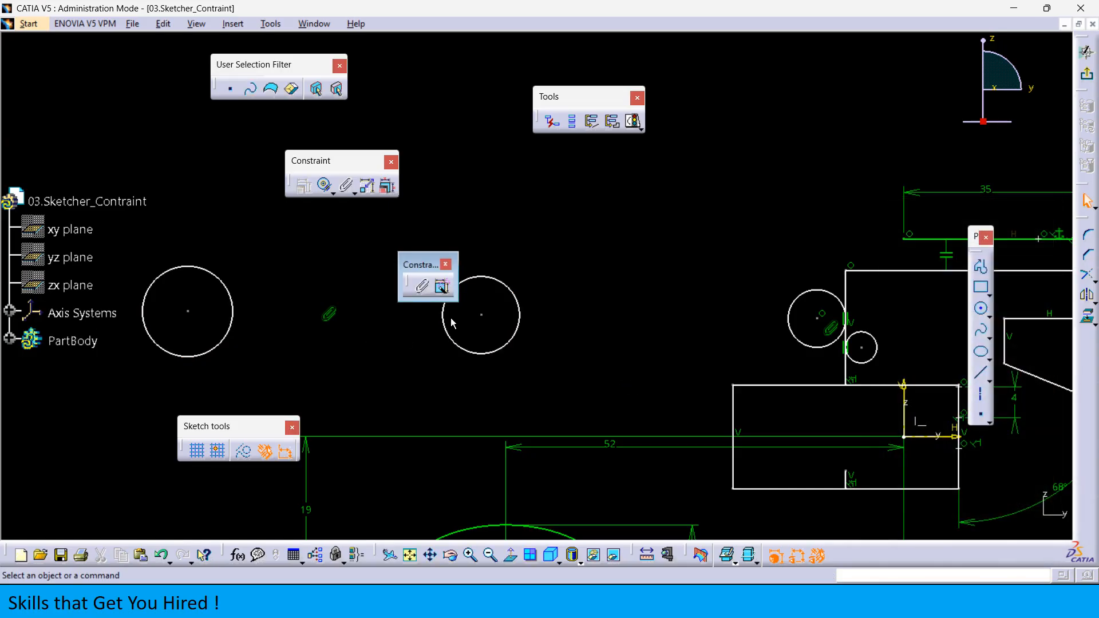
left_click_drag(514, 313, 540, 300)
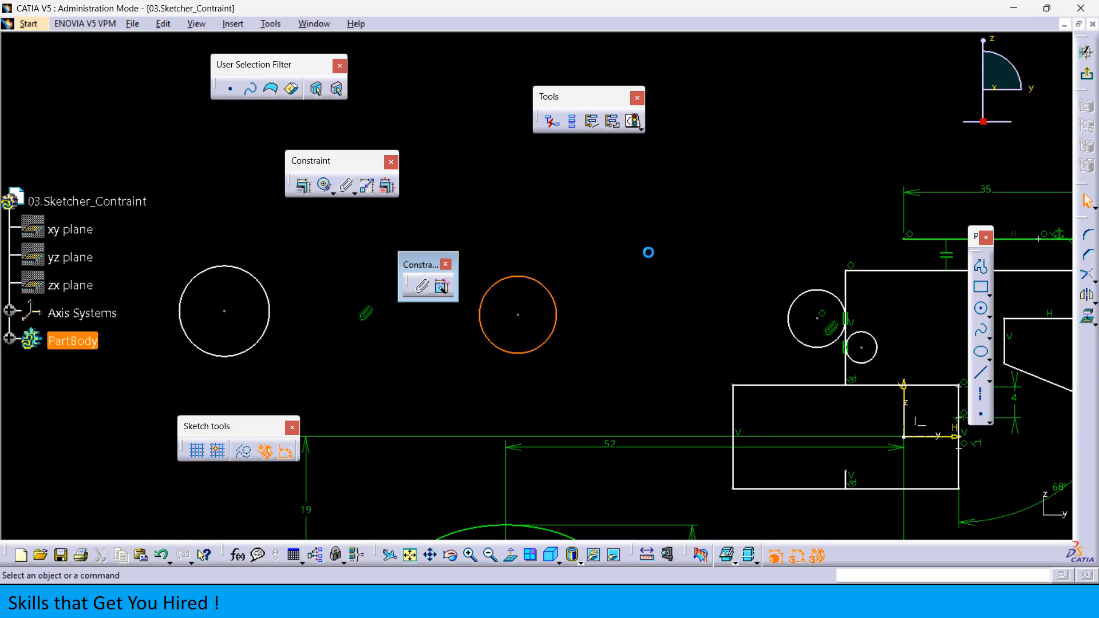
left_click(646, 255)
- Sketch a third circle about 4.5 mm in radius diagonally above the smaller fixed-together circle
left_click(981, 308)
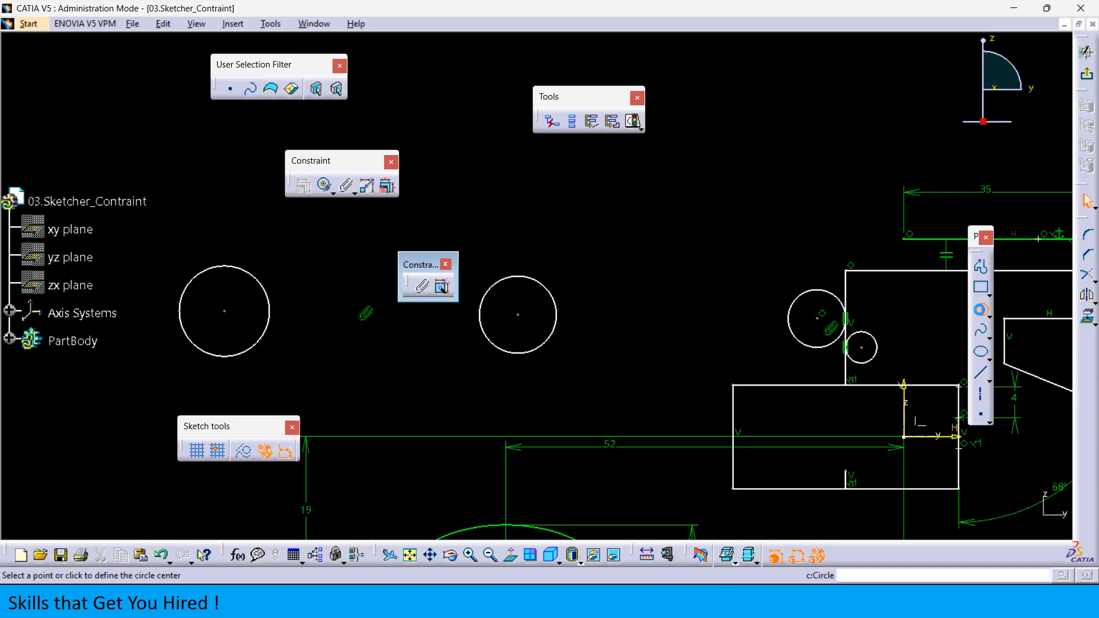
left_click(603, 225)
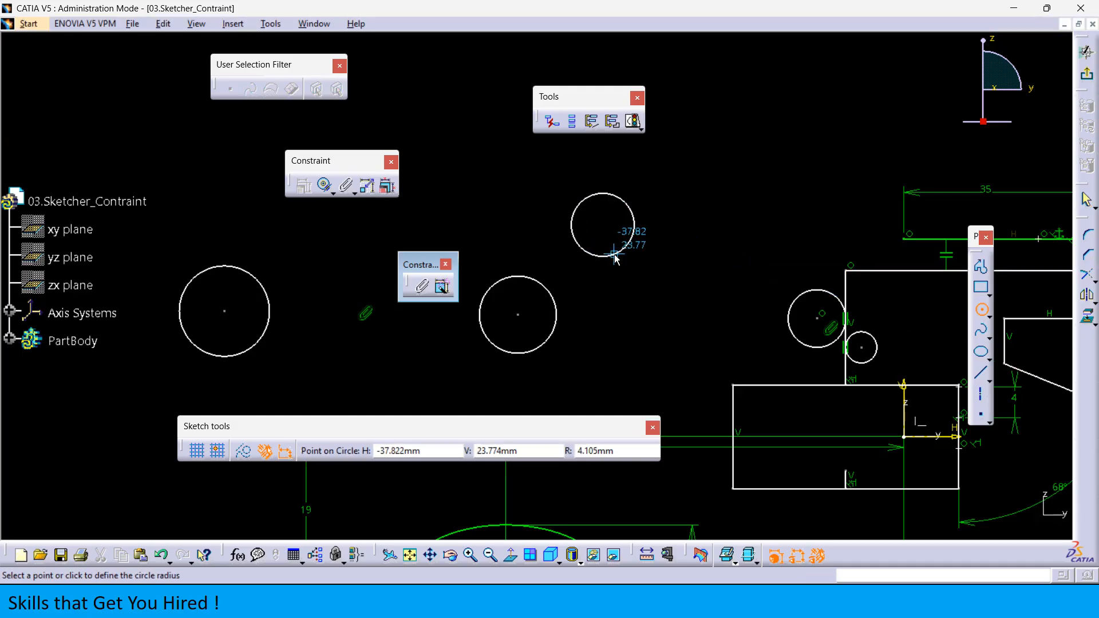
left_click(615, 257)
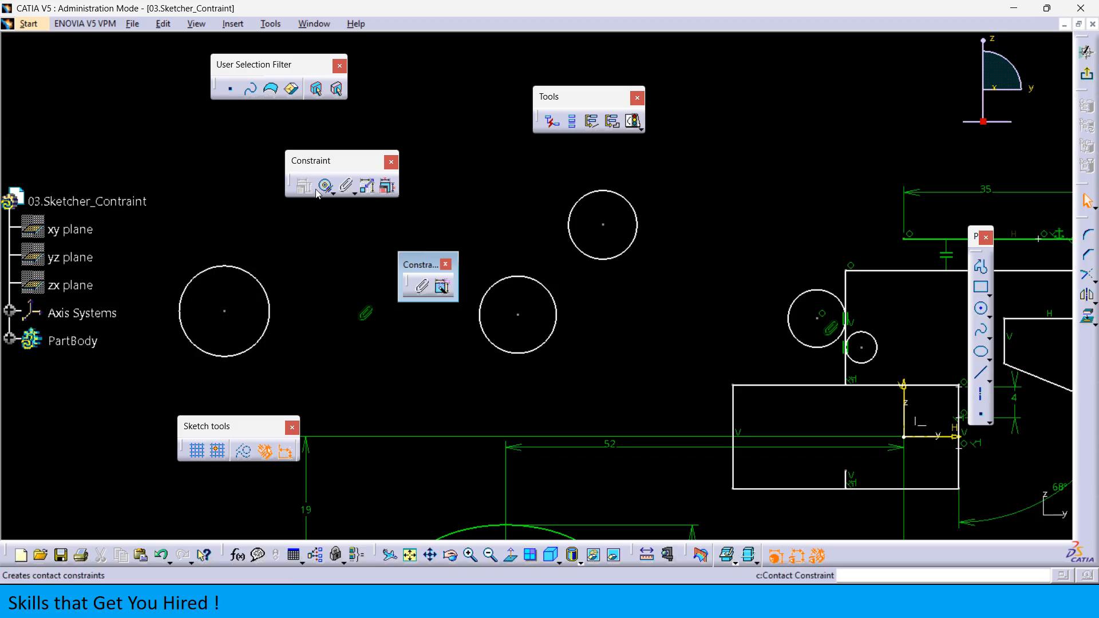
- Apply a Fix constraint to the third circle instead of a diameter dimension
left_click(334, 195)
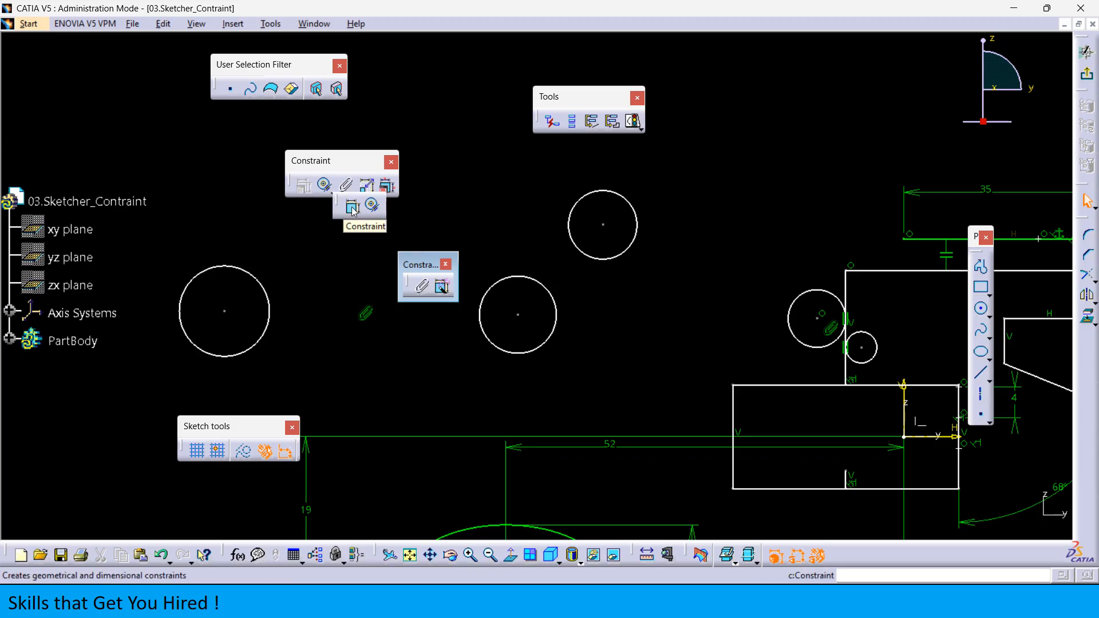
left_click(351, 205)
left_click(637, 208)
right_click(695, 183)
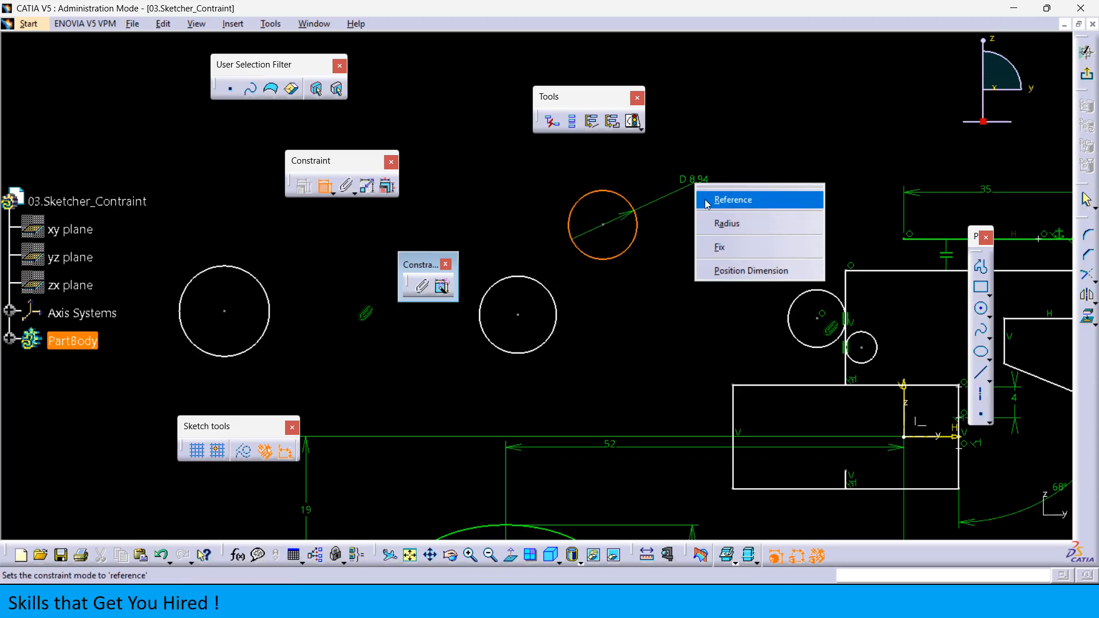
left_click(718, 248)
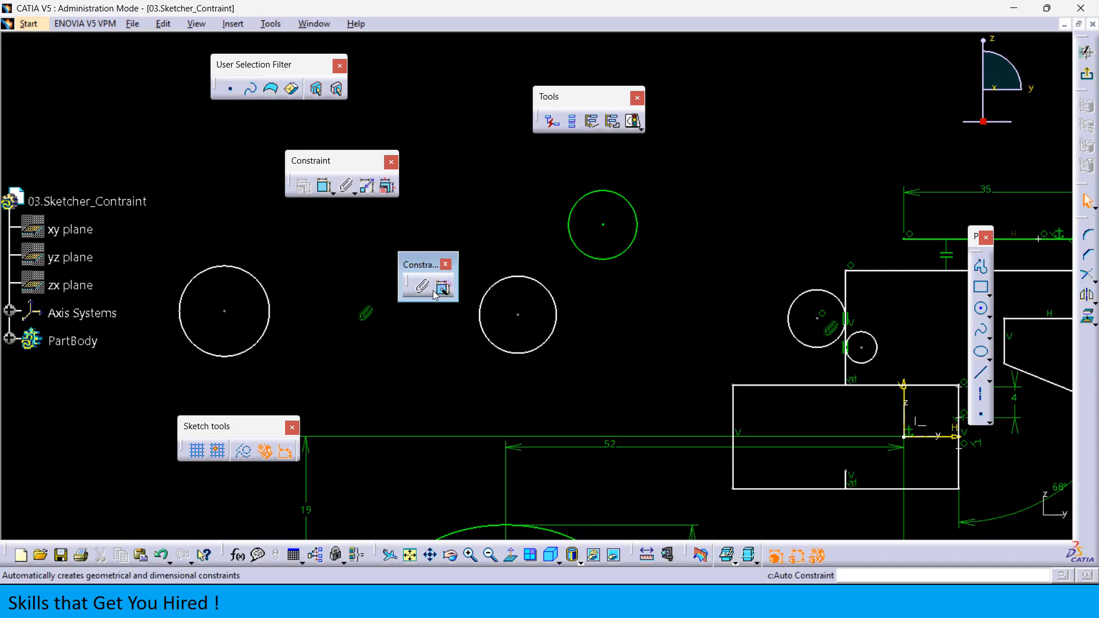
- Try adding diameter dimensions to both of the separate fixed-together circles
left_click(325, 187)
left_click(245, 268)
left_click(241, 229)
left_click(325, 187)
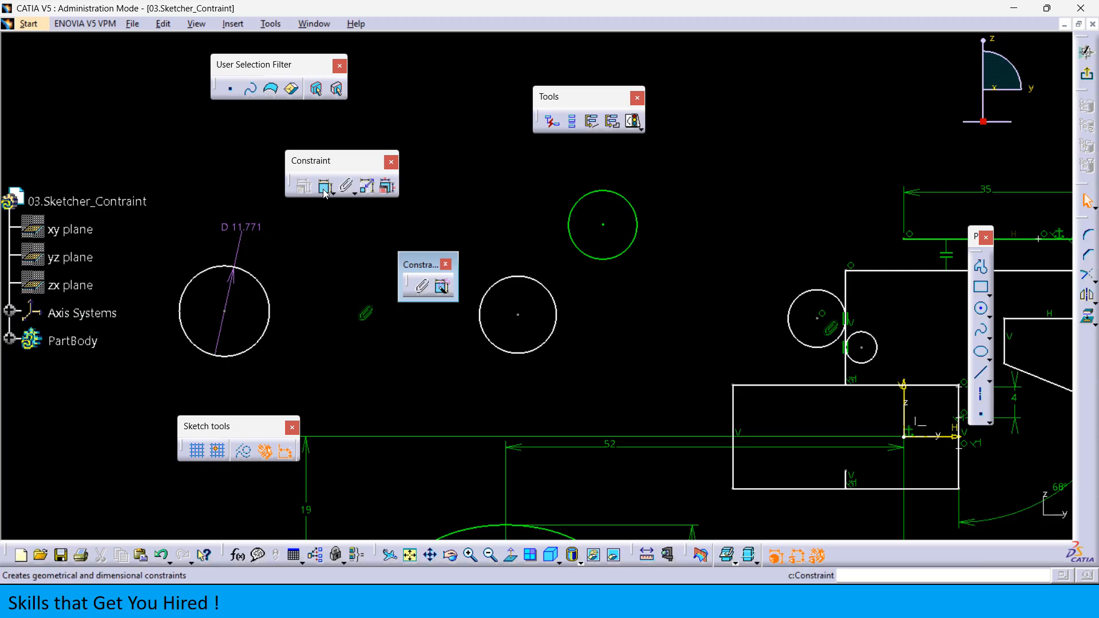
left_click(556, 298)
left_click(629, 313)
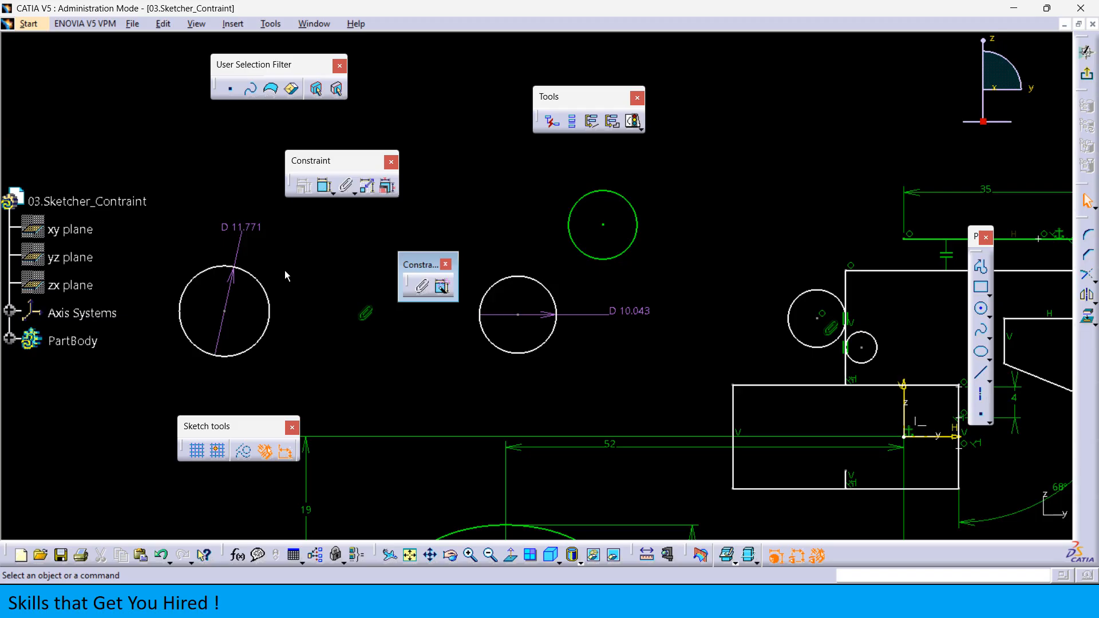
- Delete the diameter dimensions from the two fixed-together circles
left_click(246, 245)
key("Delete")
left_click(635, 314)
key("Delete")
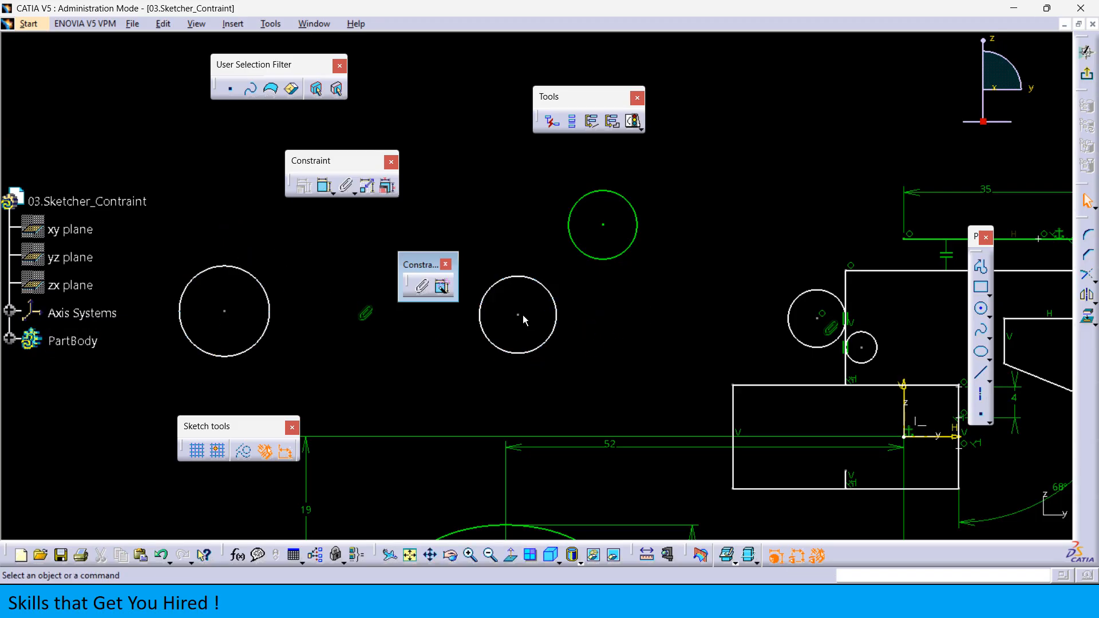
- Move the fixed-together pair slightly and dimension the horizontal distance from the smaller circle's centre to the sketch's vertical axis
mouse_move(518, 316)
left_mouse_down()
mouse_move(474, 312)
mouse_move(535, 310)
left_mouse_up()
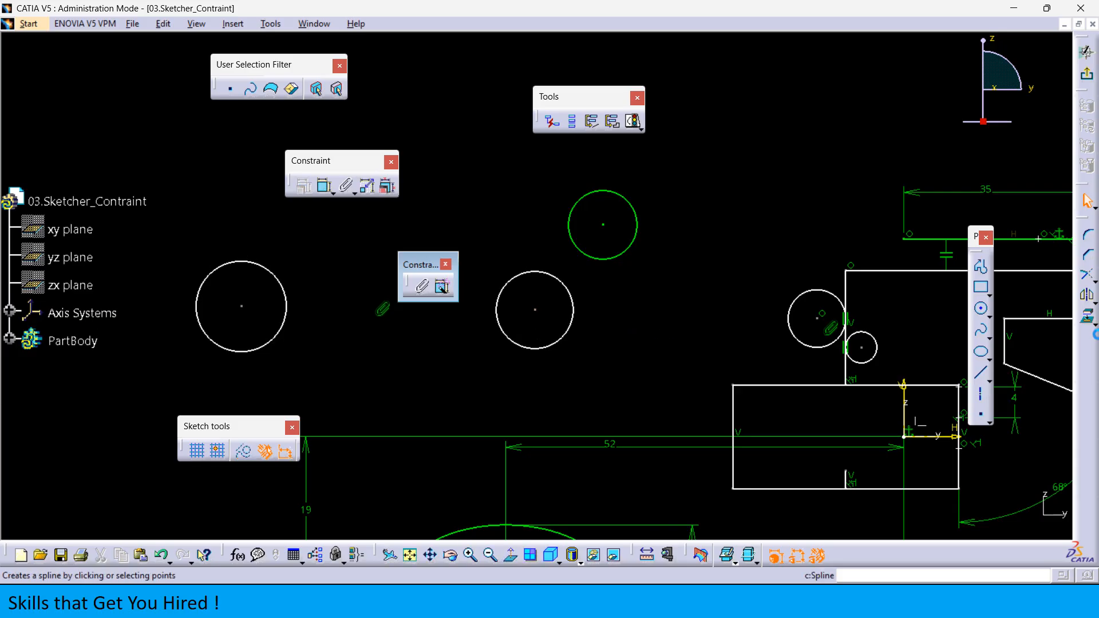
left_click(322, 189)
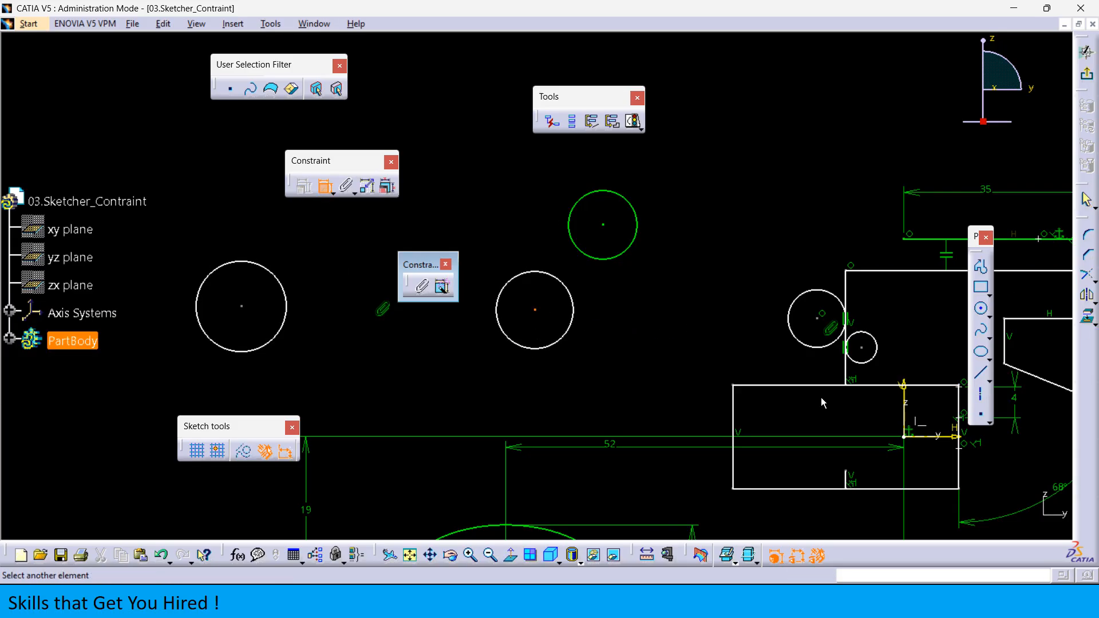
left_click(908, 383)
left_click(607, 385)
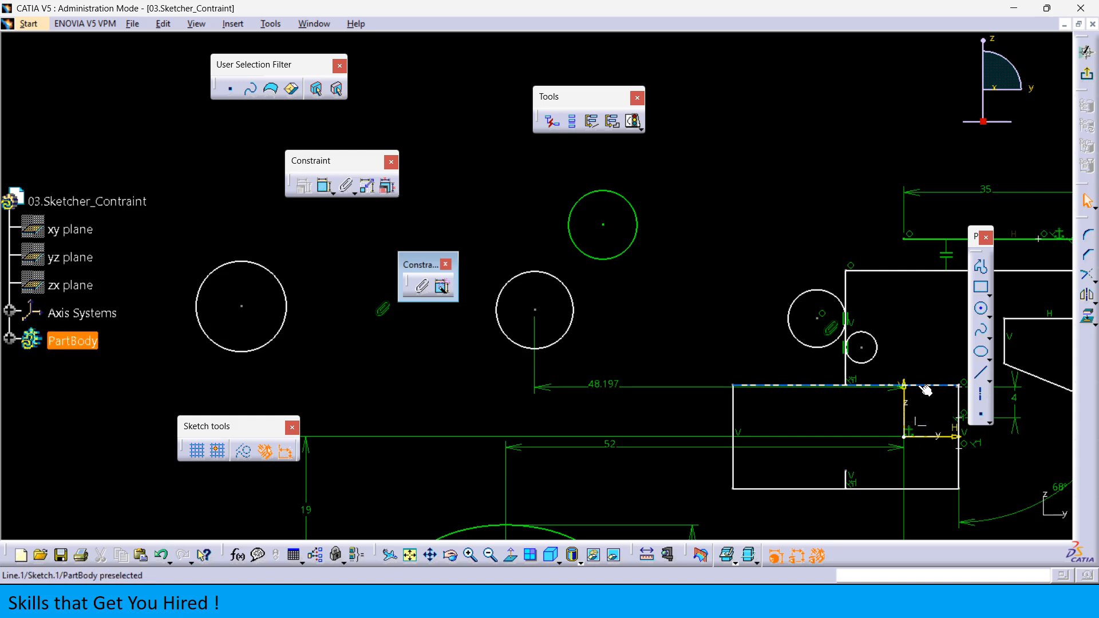
- Try to dimension the distance between the centres of the two fixed-together circles
left_click(535, 310)
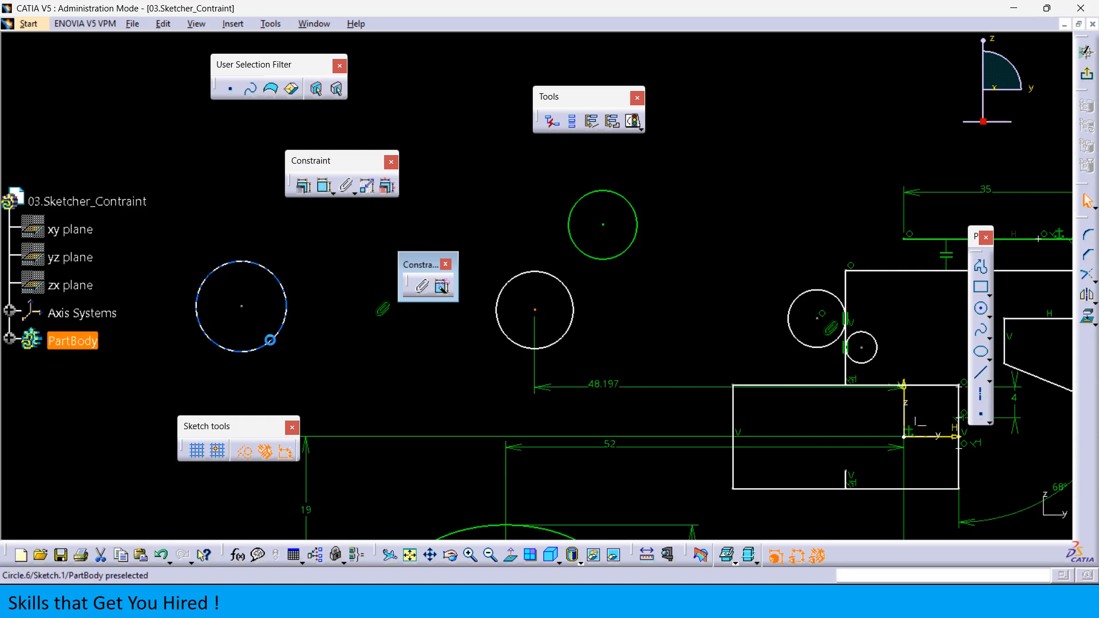
left_click(241, 308, "ctrl")
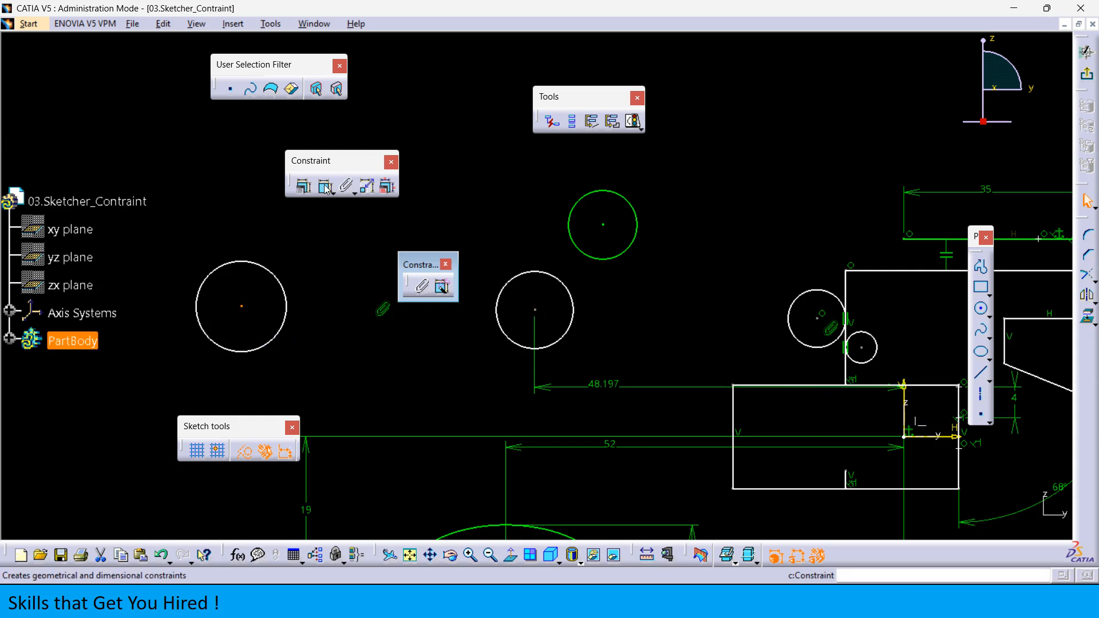
left_click(535, 310)
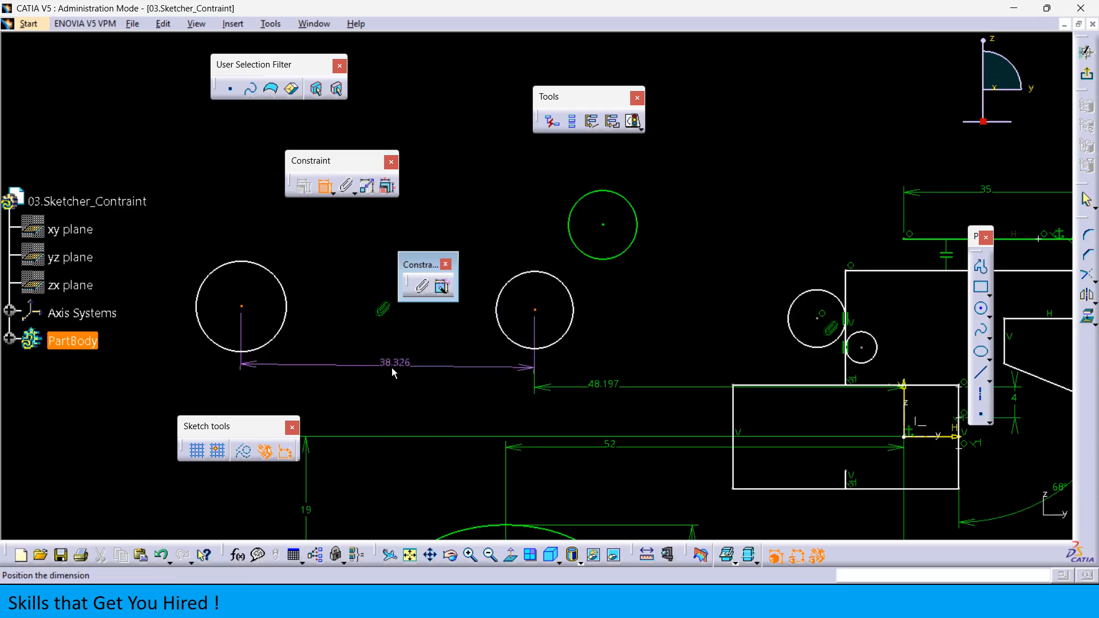
left_click(325, 186)
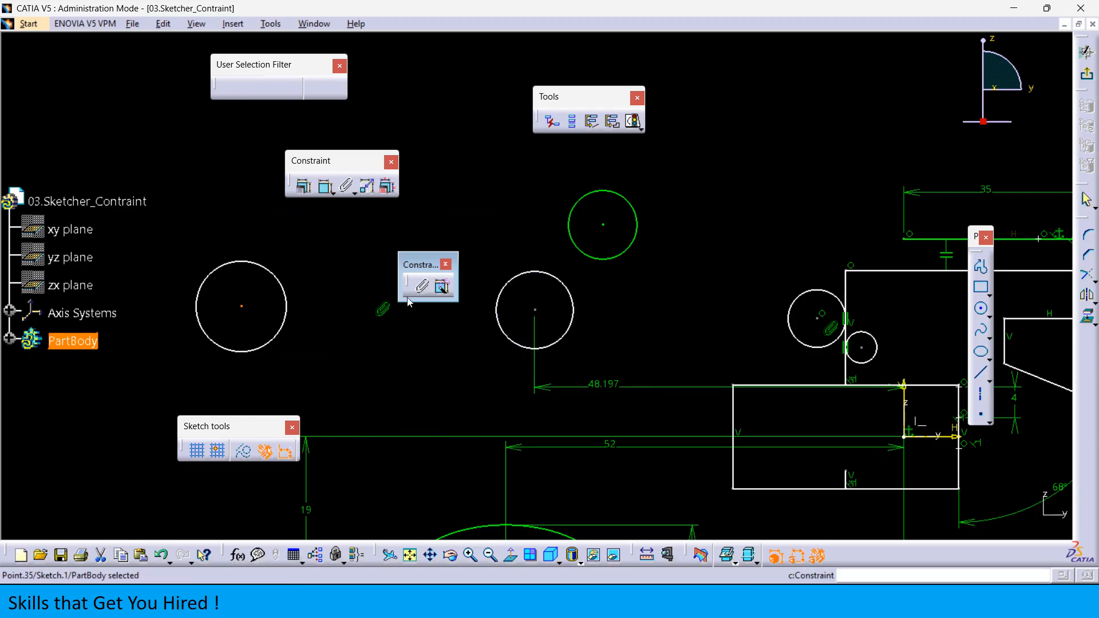
- Move the fixed-together circle pair slightly and draw a line about 38 mm long joining the two circles' centres
left_click_drag(536, 310, 567, 294)
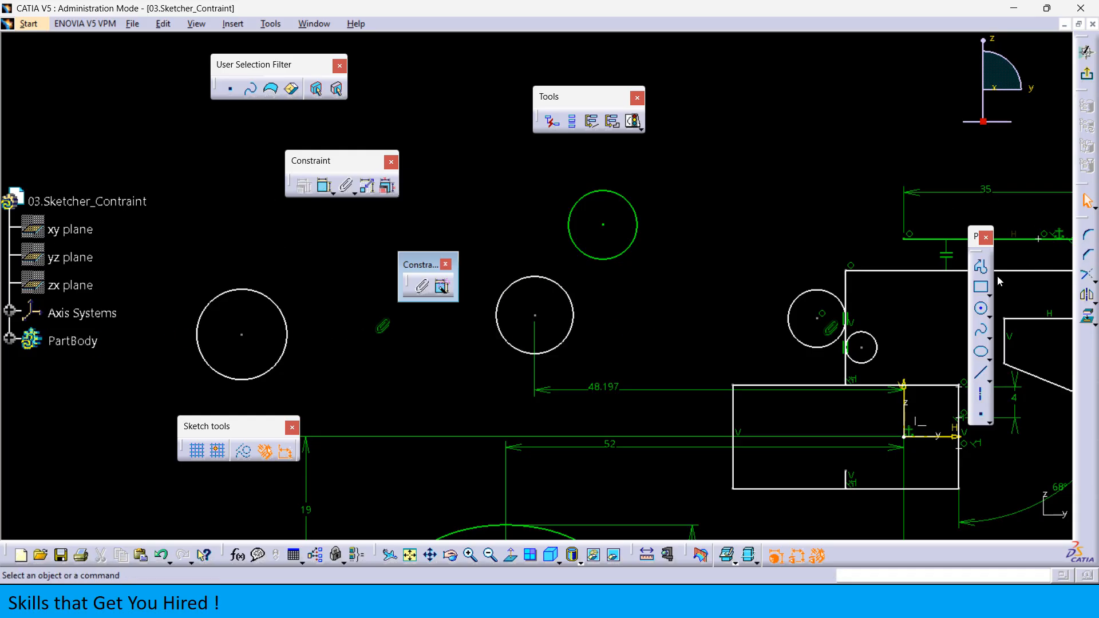
left_click(982, 378)
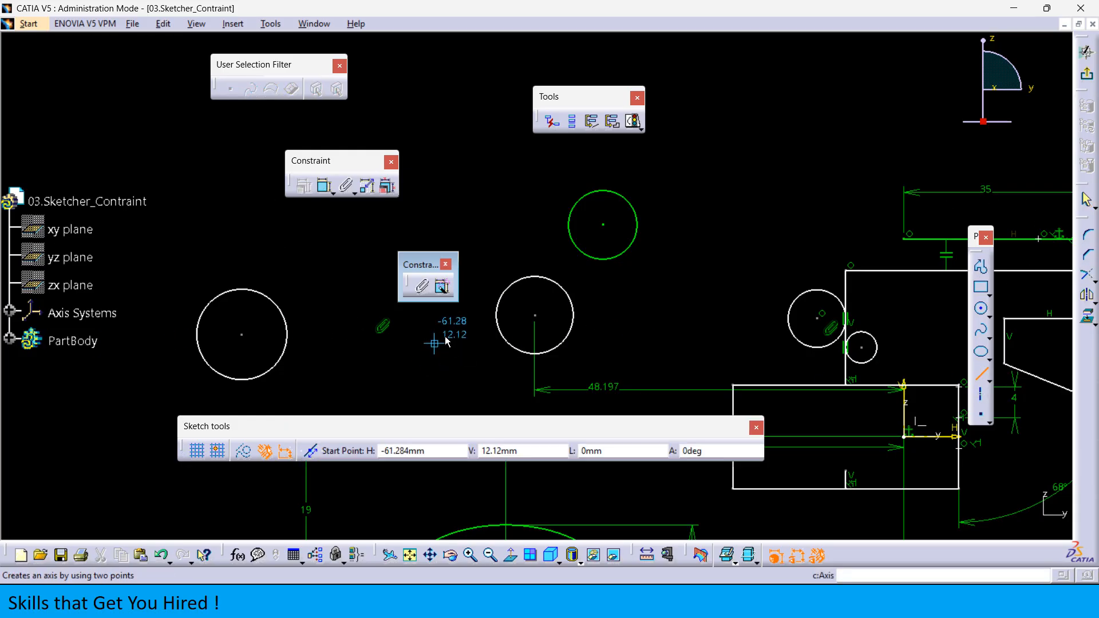
left_click(535, 316)
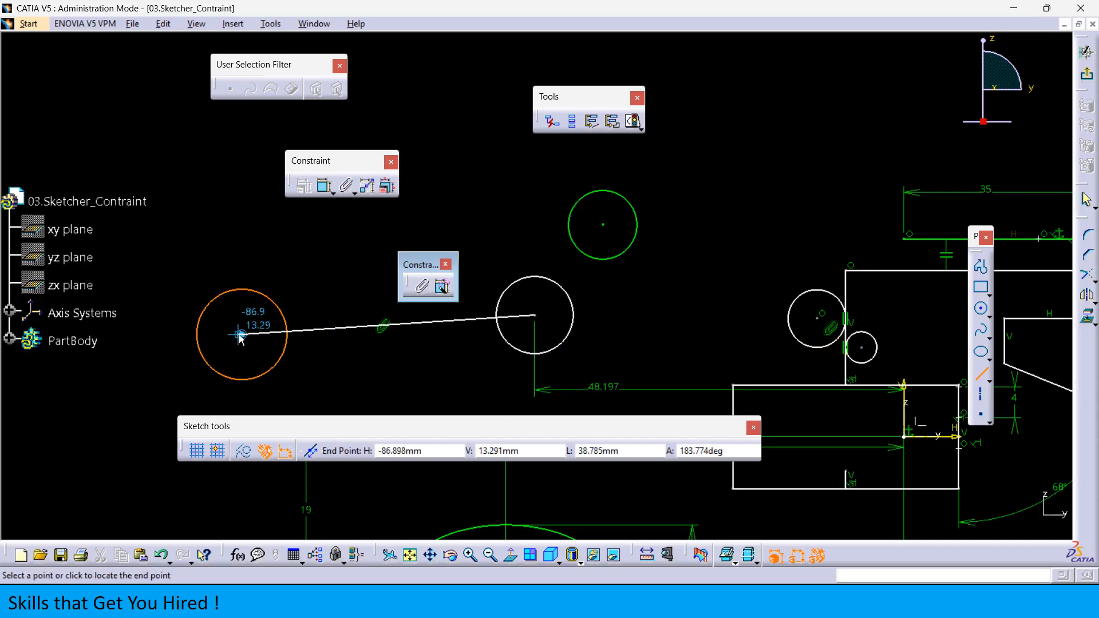
left_click(242, 335)
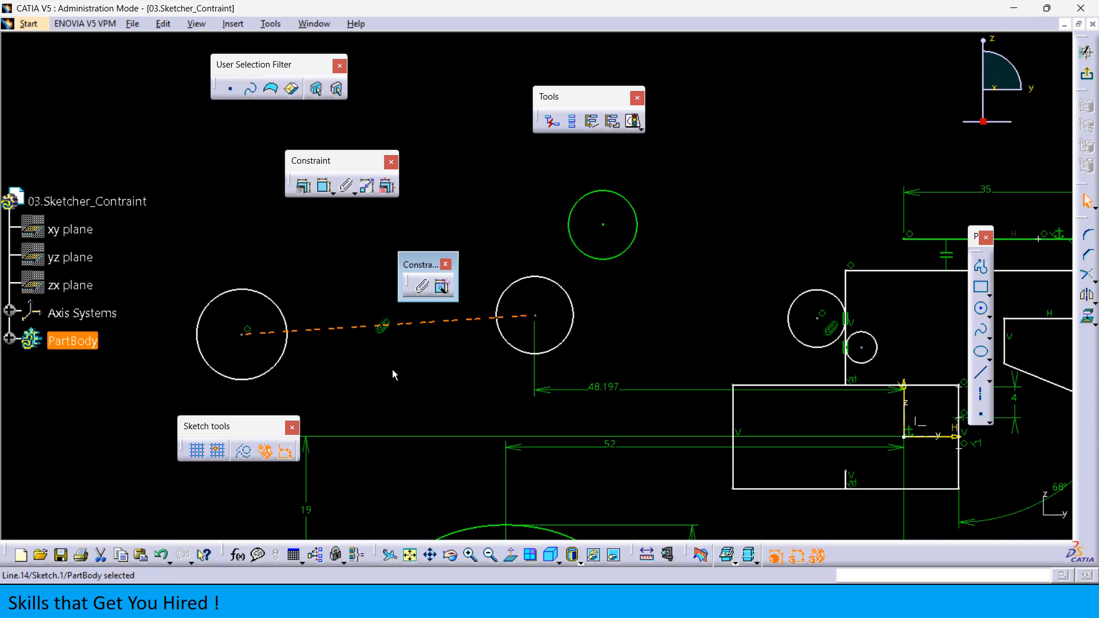
left_click(388, 379)
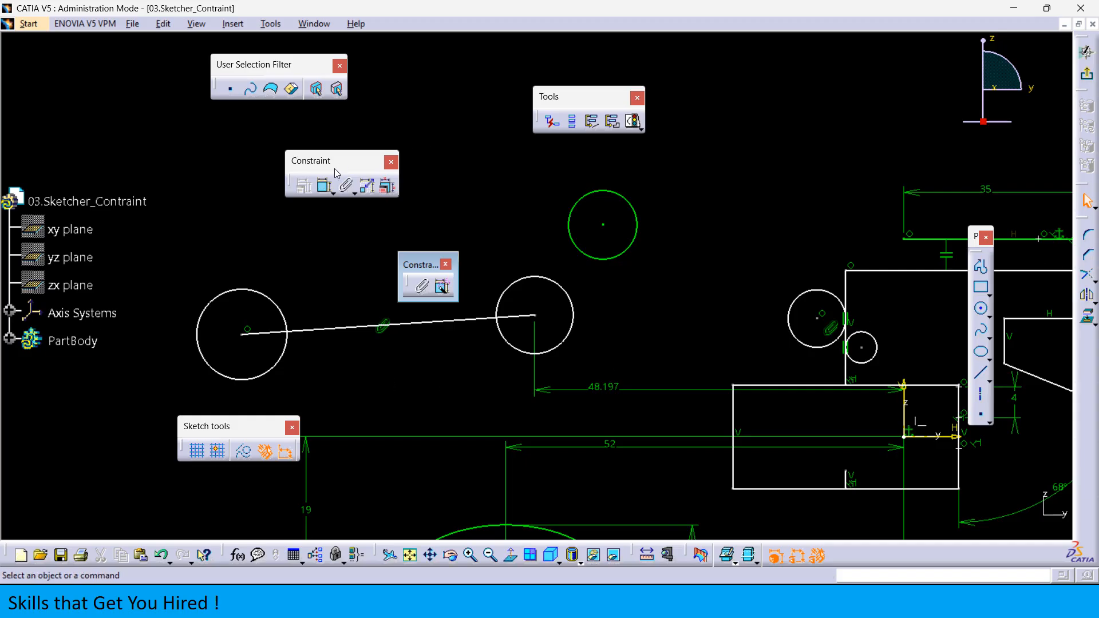
- Constrain the line joining the two circle centres to be horizontal and test the pair's movement by shifting the smaller circle
left_click(323, 186)
left_click(335, 333)
right_click(332, 264)
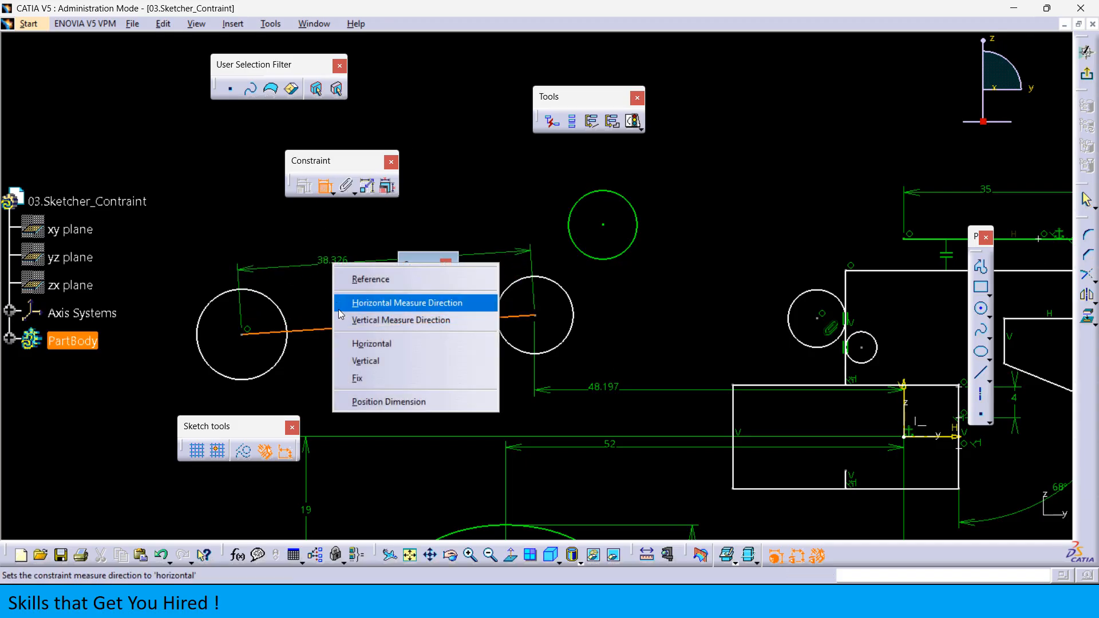
left_click(363, 345)
left_click_drag(570, 293, 558, 272)
- Dimension the vertical distance between the connecting line and the sketch's horizontal axis and set it to 20 mm
left_click(325, 185)
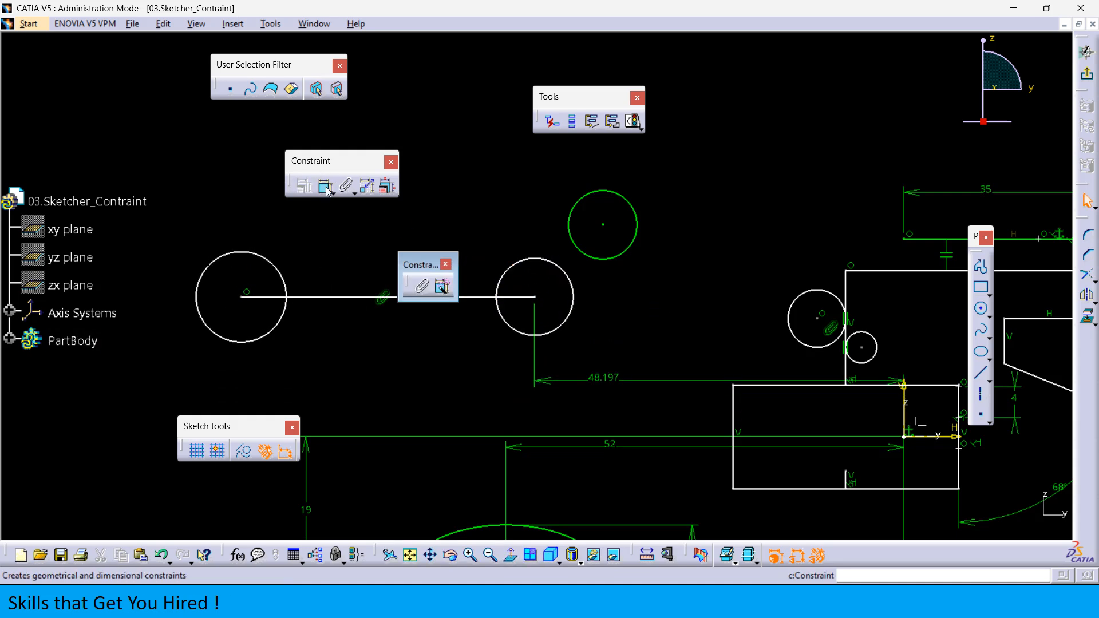
left_click(959, 439)
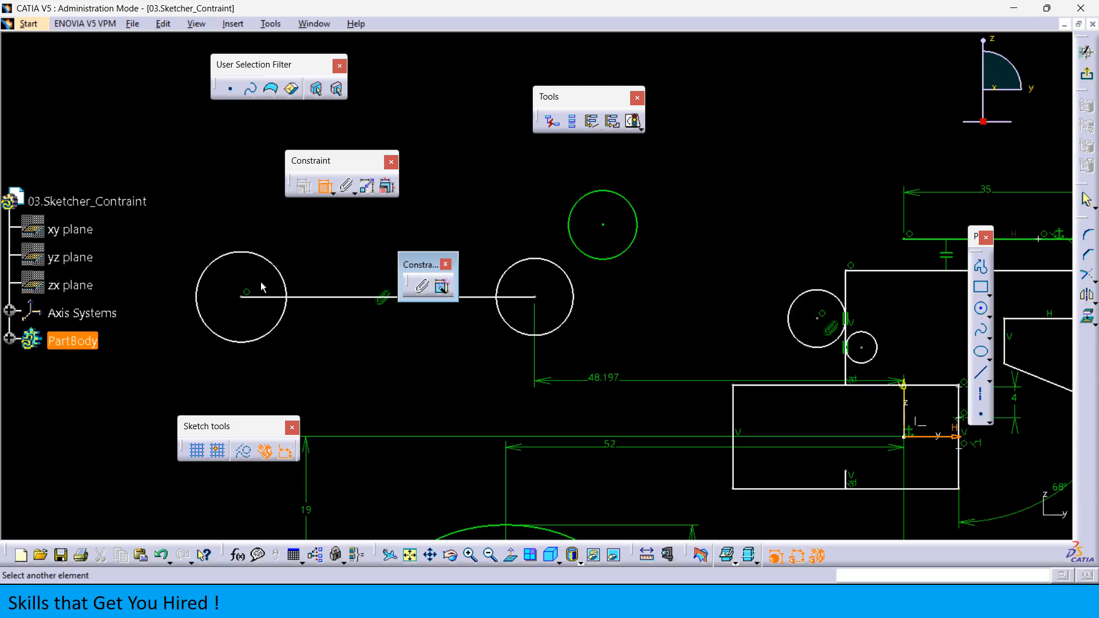
left_click(297, 298)
left_click(356, 344)
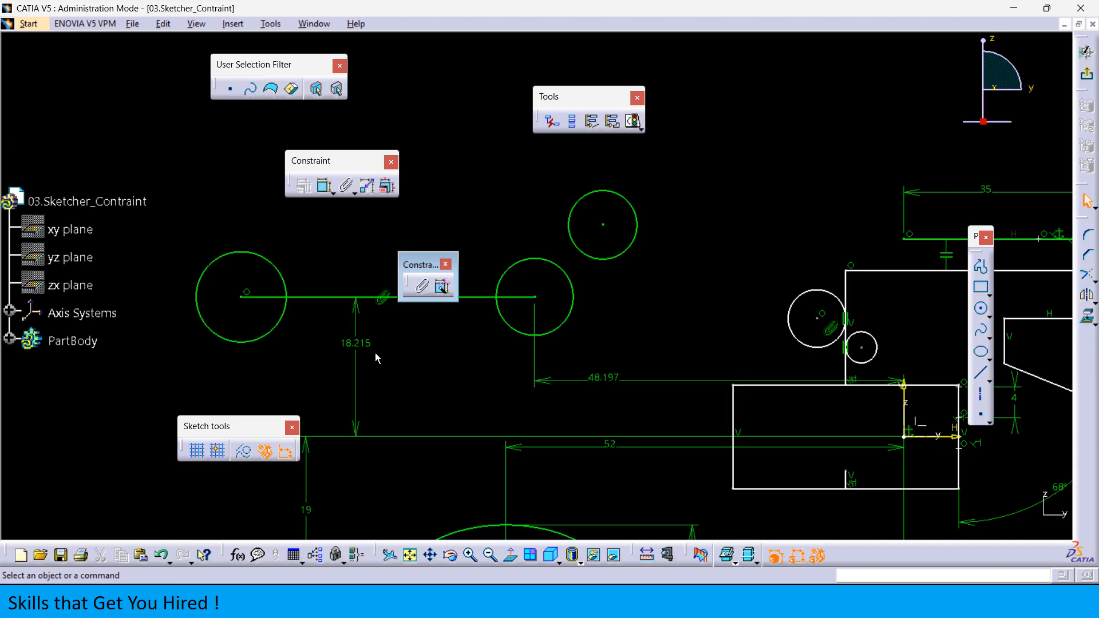
double_click(356, 343)
type("20")
key("Return")
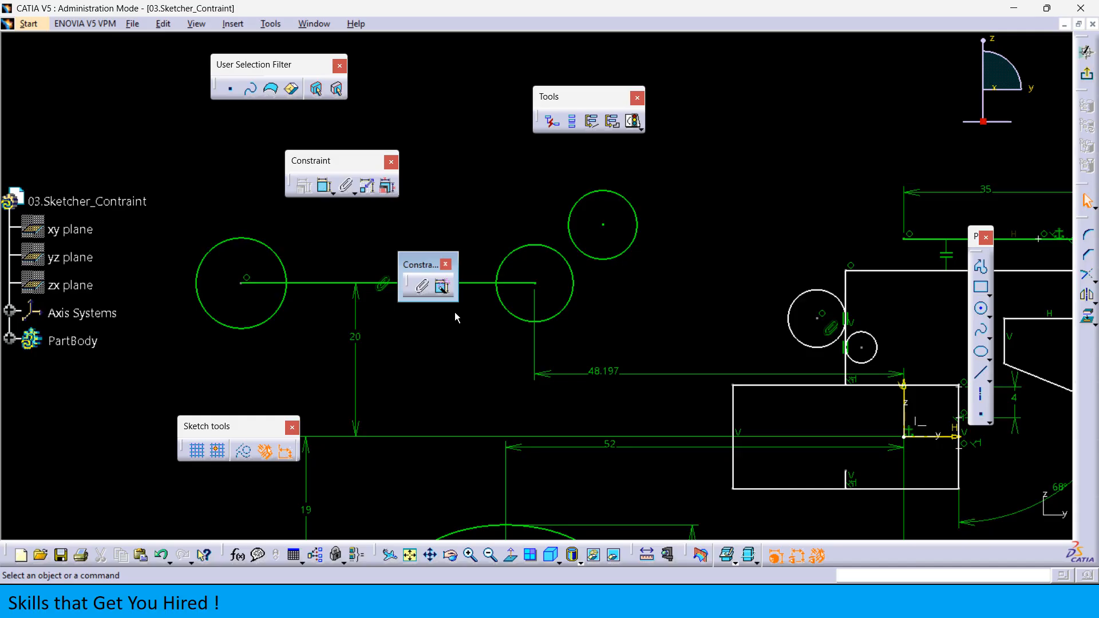
- Switch to the PowerPoint slide show, reveal the Auto Constraint bullet, and return to CATIA
key("alt+Tab")
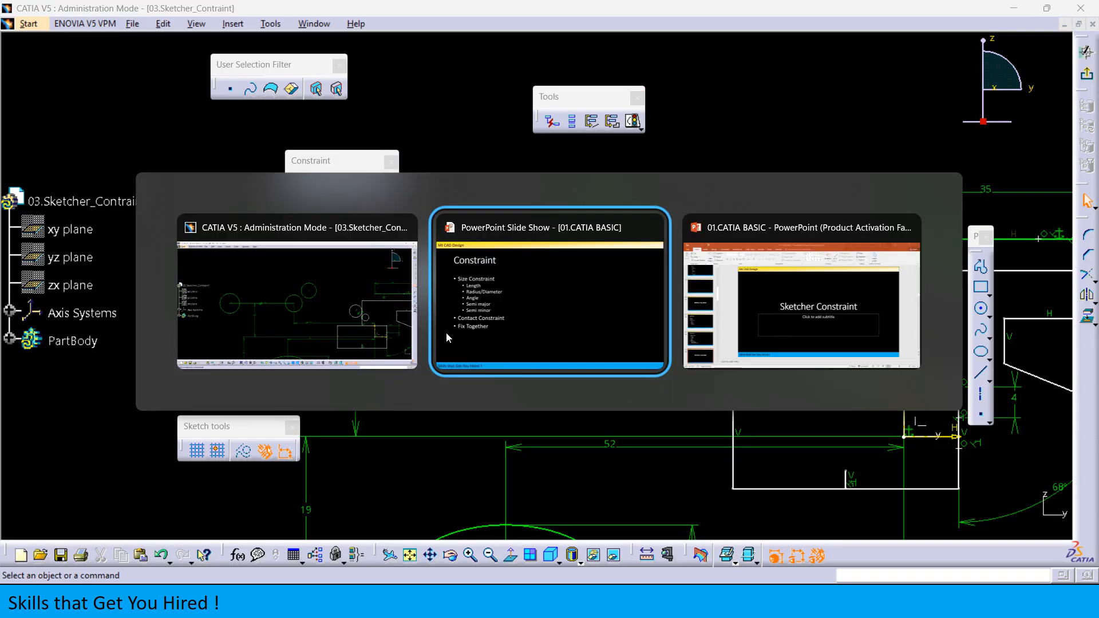
key("Right")
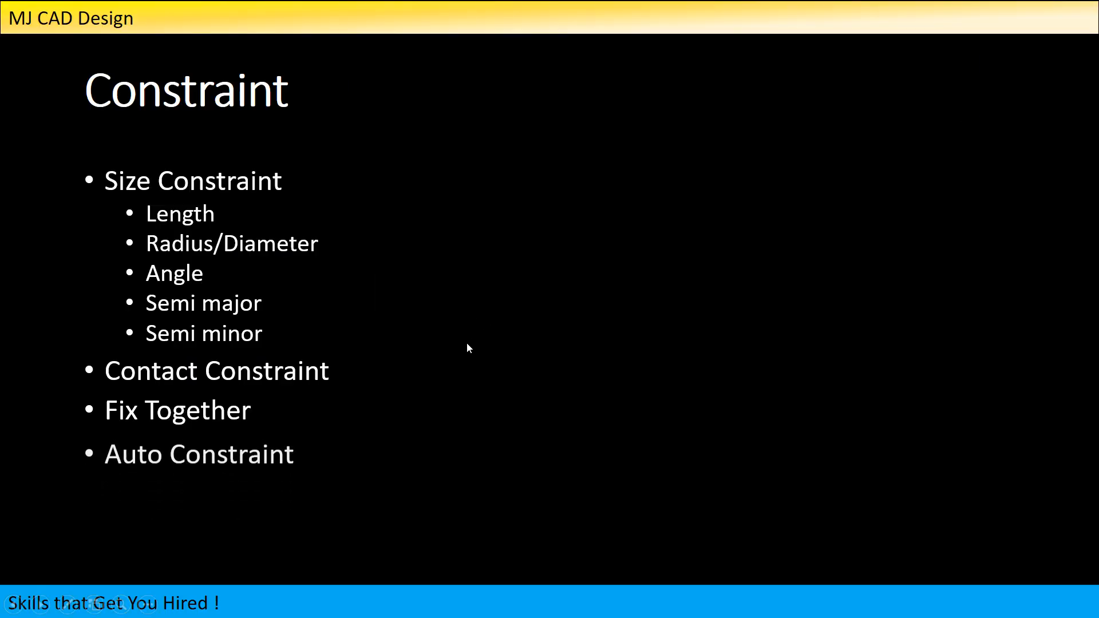
key("alt+Tab")
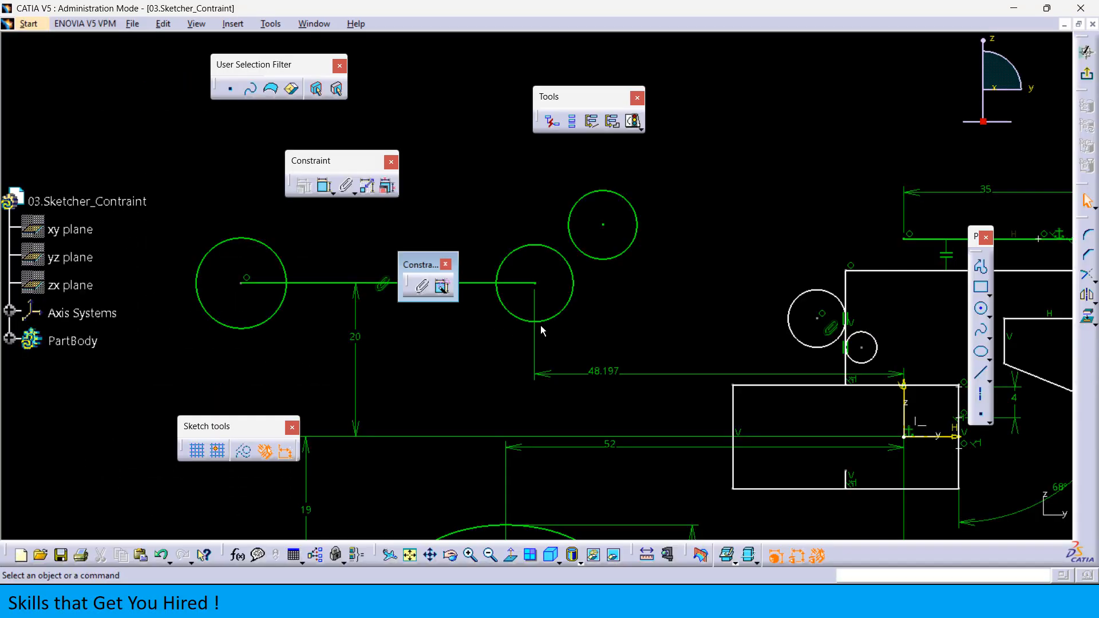
- Check the sketch solving status and review each element's constraint status in the Sketch Analysis diagnostic
mouse_move(664, 347)
middle_mouse_down()
mouse_move(592, 331)
mouse_move(590, 365)
middle_mouse_up()
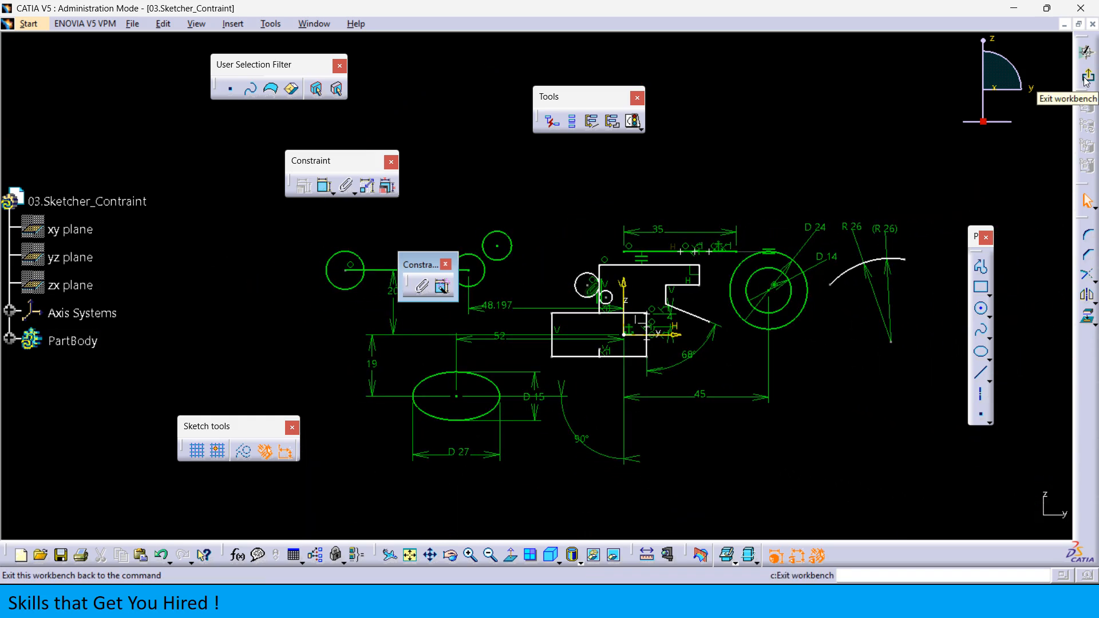
left_click(633, 123)
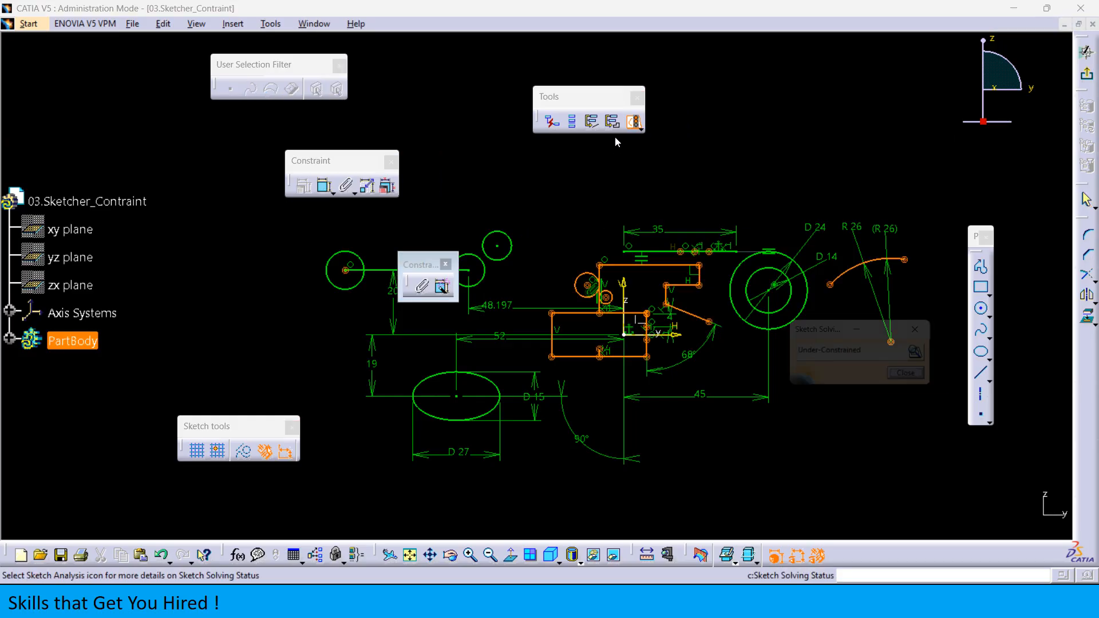
left_click_drag(816, 335, 641, 253)
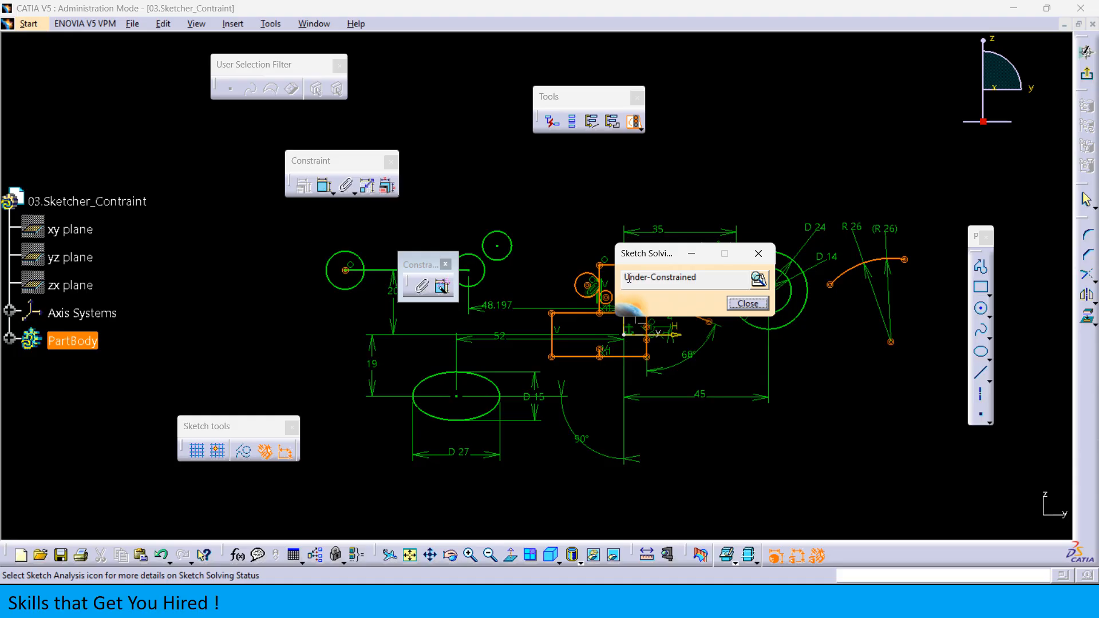
left_click_drag(661, 261, 415, 252)
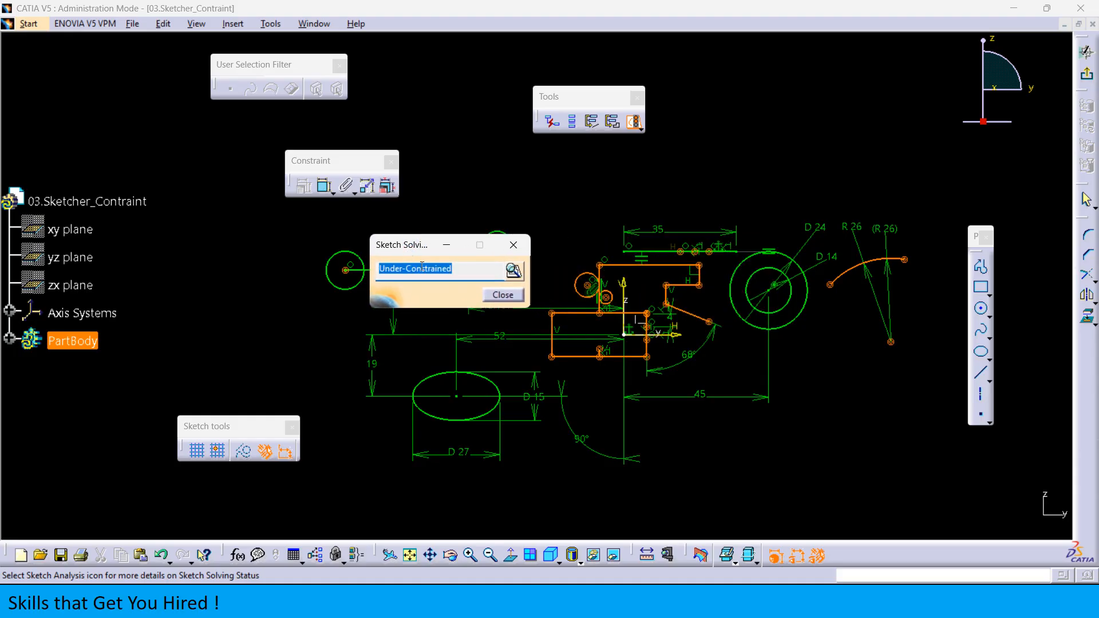
left_click(514, 271)
left_click_drag(783, 89, 346, 94)
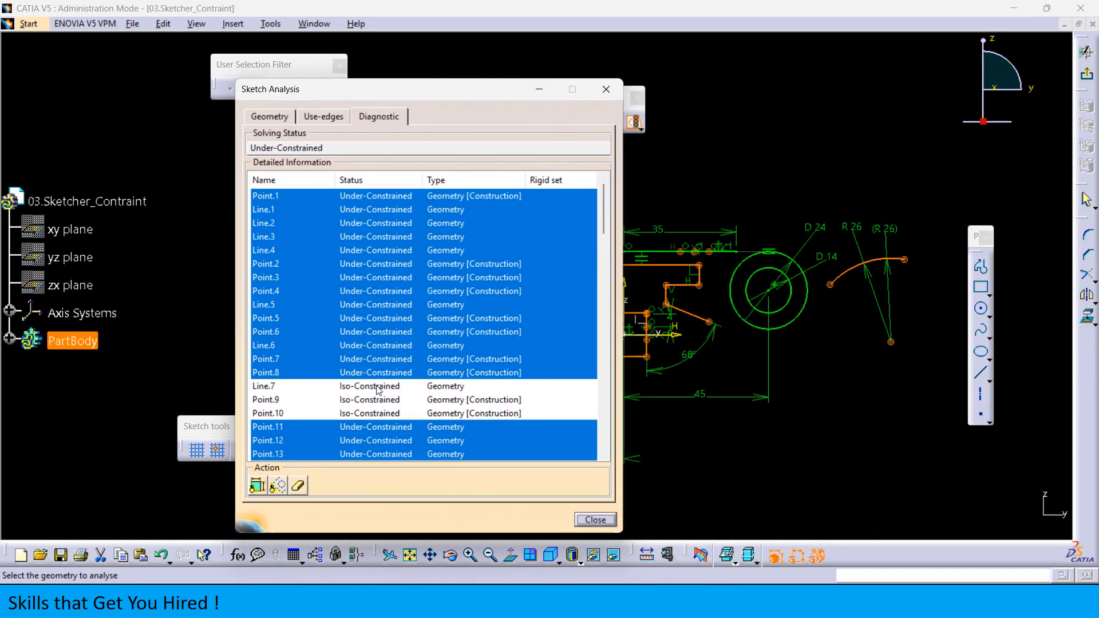
left_click(607, 88)
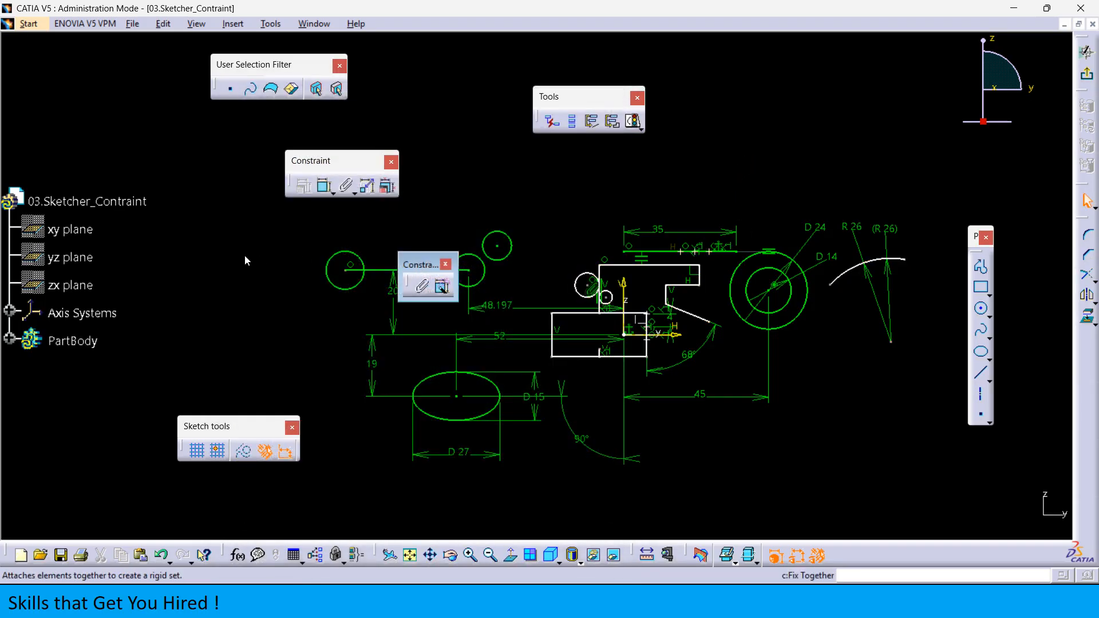
- Apply Auto Constraint to the under-constrained profiles, small tangent circles, concentric circles and arc around the origin
left_click_drag(414, 263, 273, 284)
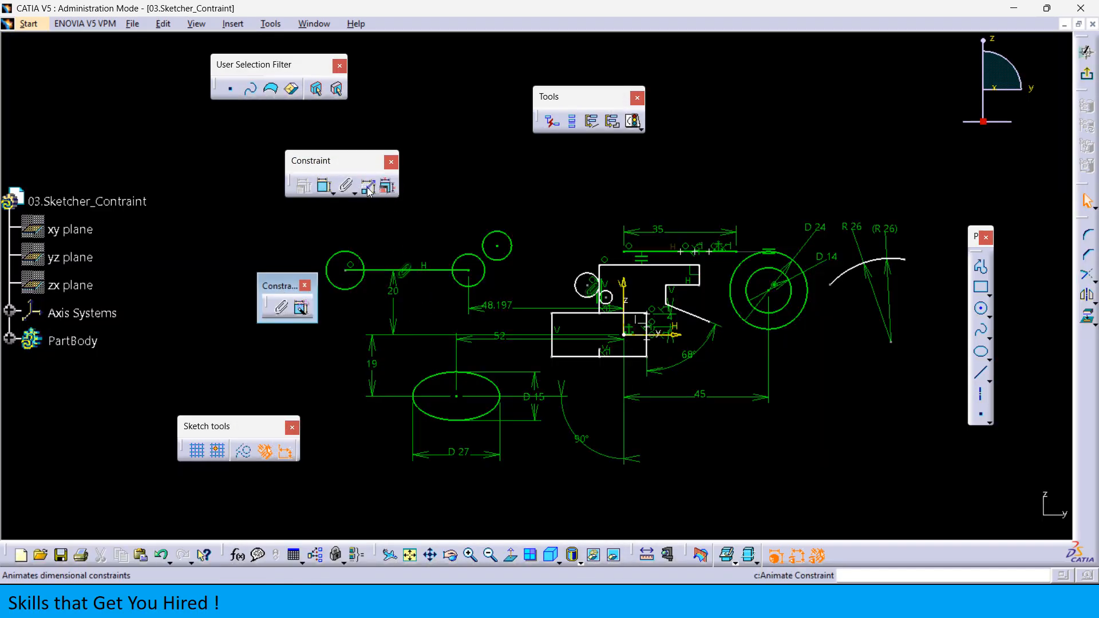
left_click(302, 309)
middle_click_drag(608, 316, 622, 399)
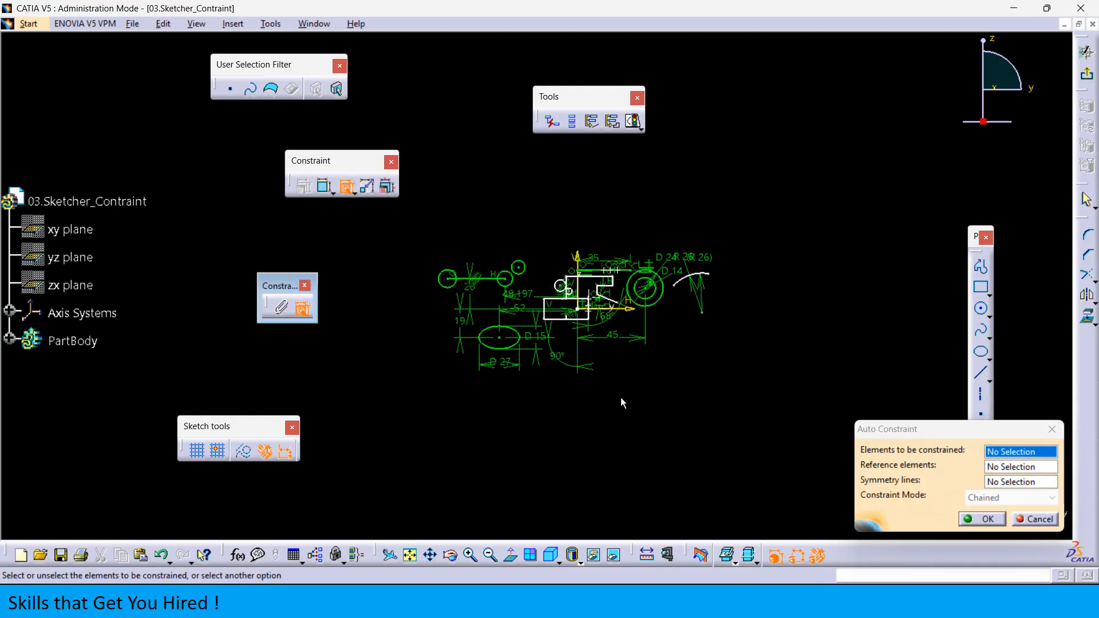
mouse_move(784, 424)
left_mouse_down()
mouse_move(572, 289)
mouse_move(522, 237)
left_mouse_up()
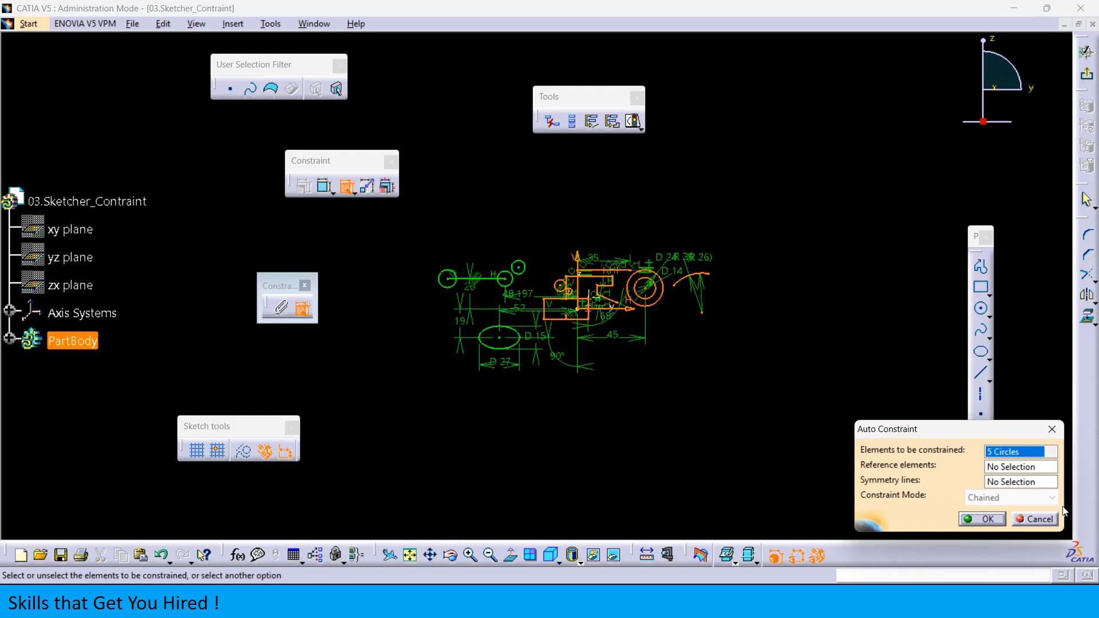
left_click_drag(939, 435, 830, 306)
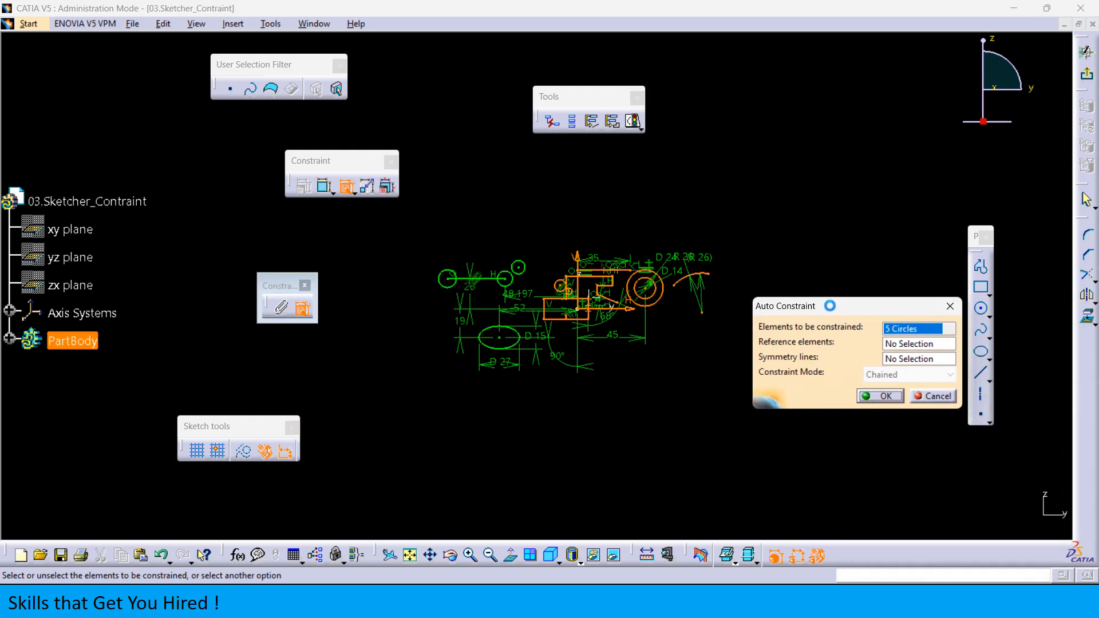
left_click(870, 396)
middle_click_drag(573, 332, 569, 252)
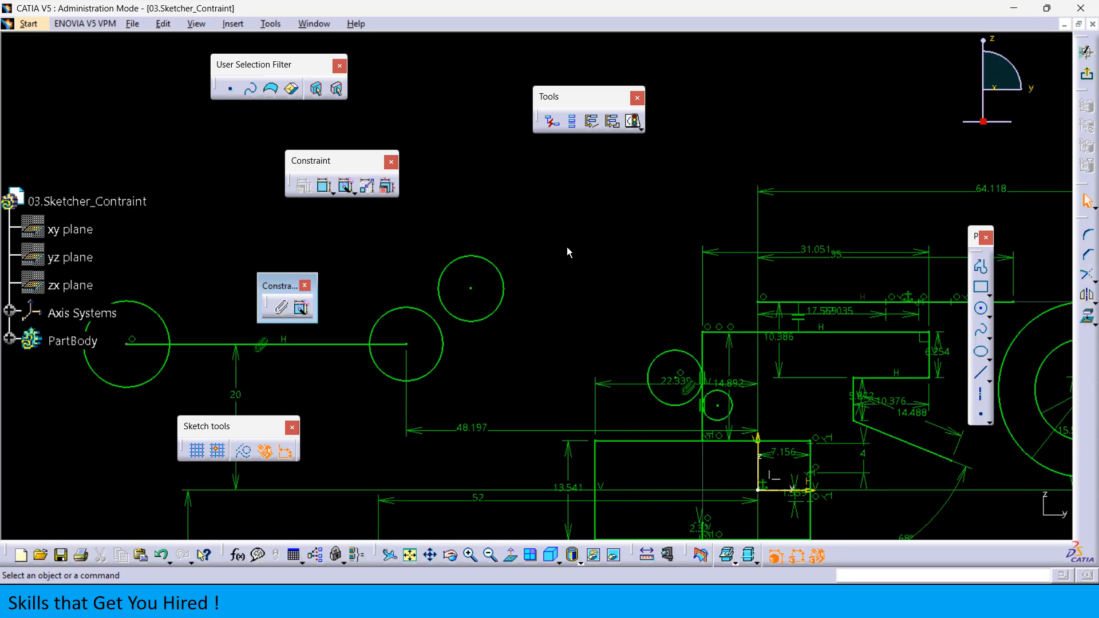
mouse_move(654, 354)
middle_mouse_down()
mouse_move(528, 361)
mouse_move(521, 276)
middle_mouse_up()
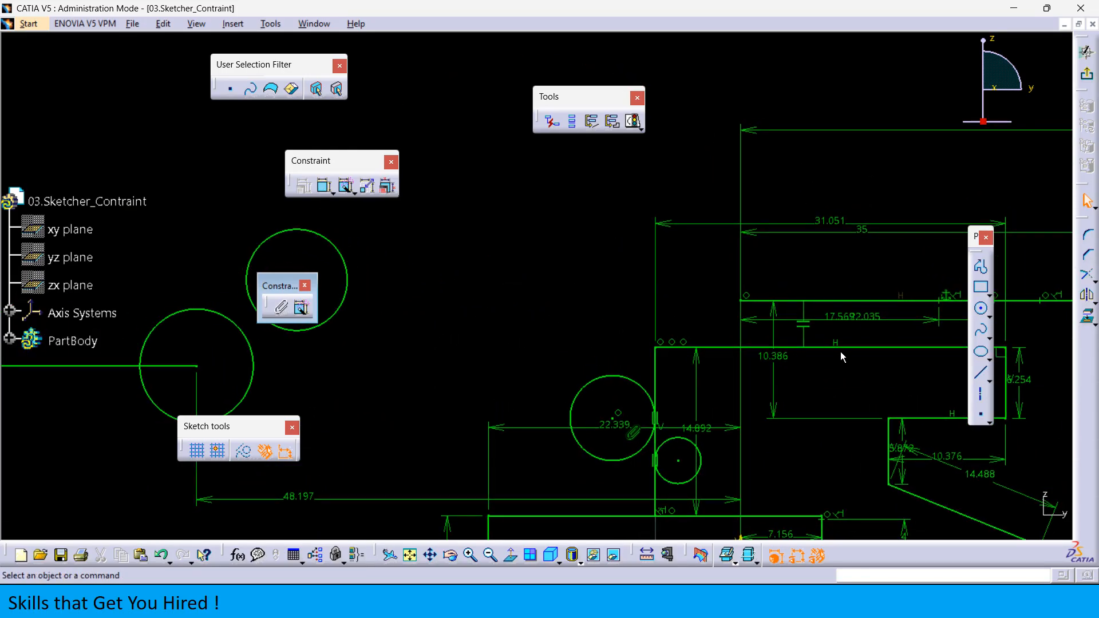
- Rerun the sketch solving diagnostic and reframe the view on the under-constrained Point.38
left_click(630, 126)
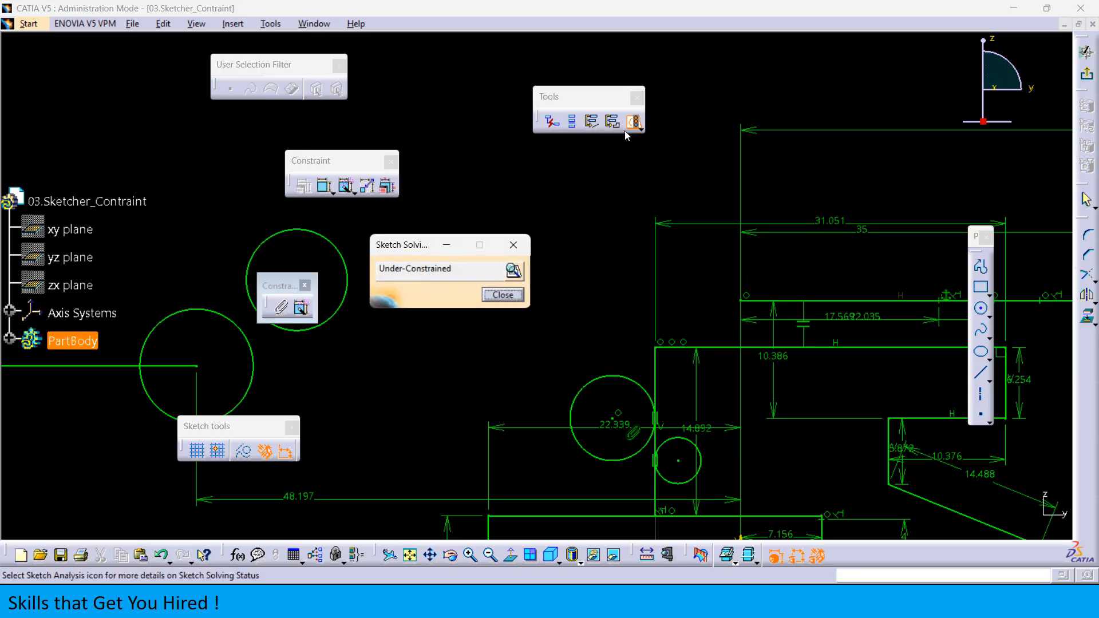
left_click(514, 271)
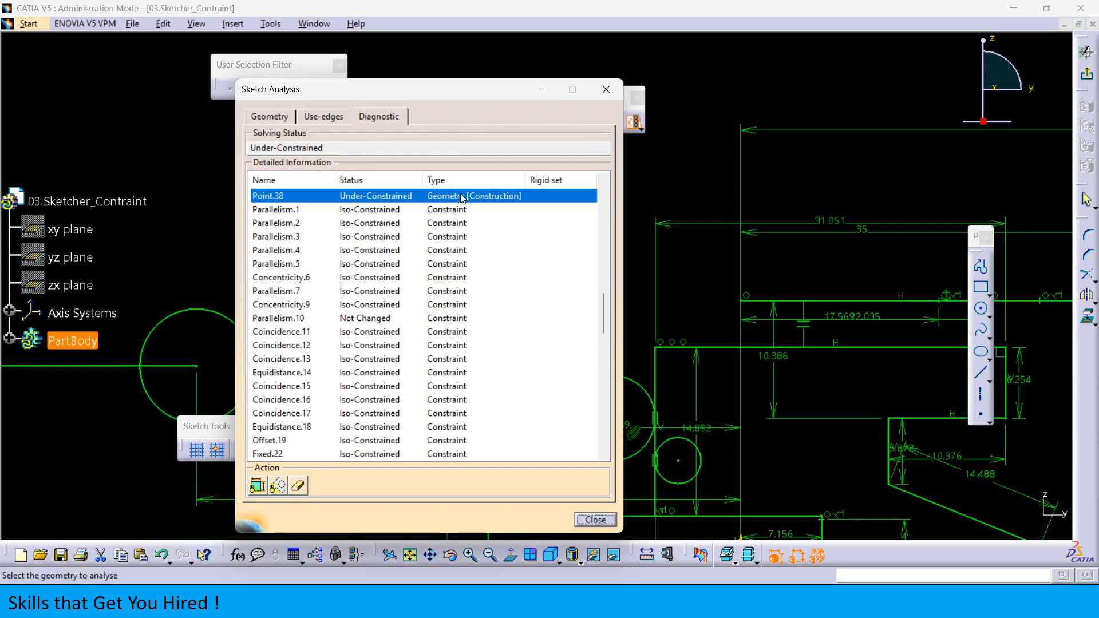
right_click(463, 198)
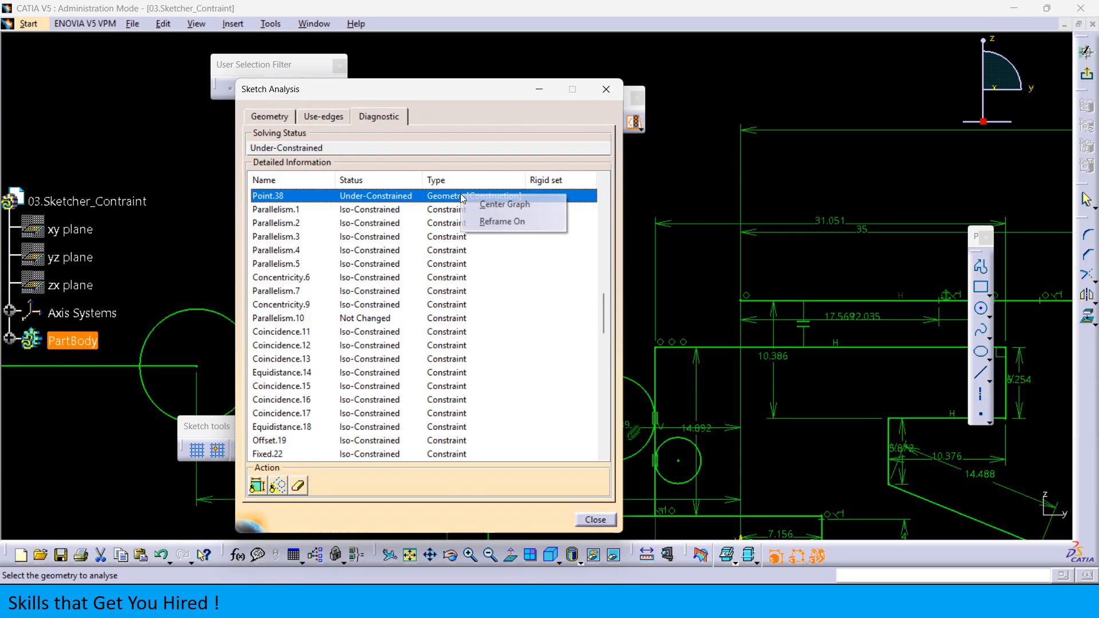
left_click(486, 221)
middle_click_drag(771, 282, 788, 483, "ctrl")
middle_click_drag(693, 347, 847, 329)
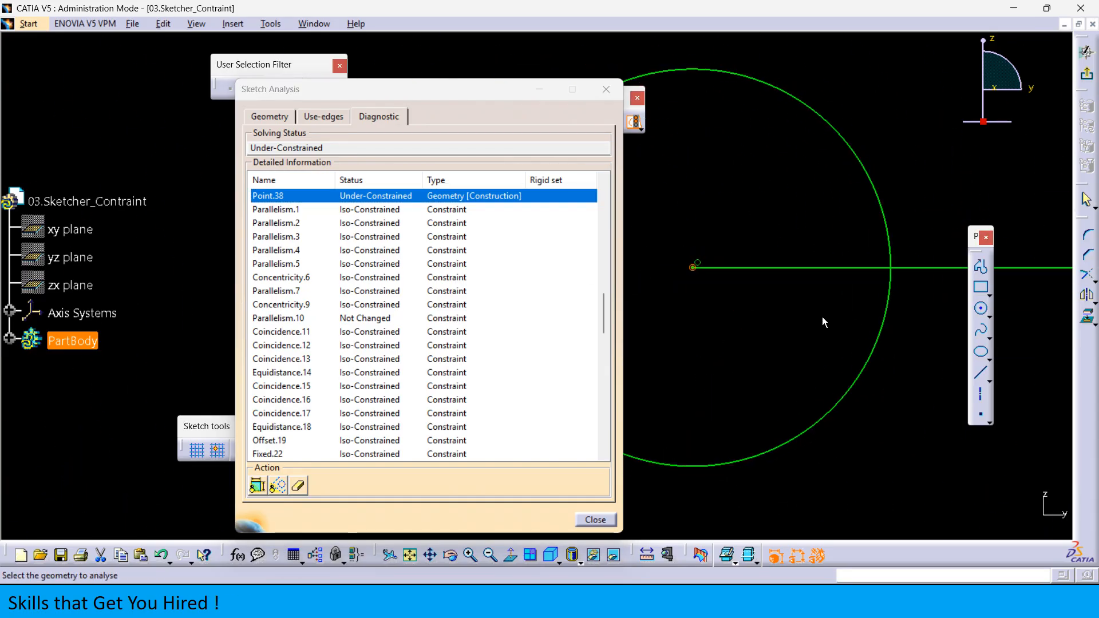
left_click(607, 89)
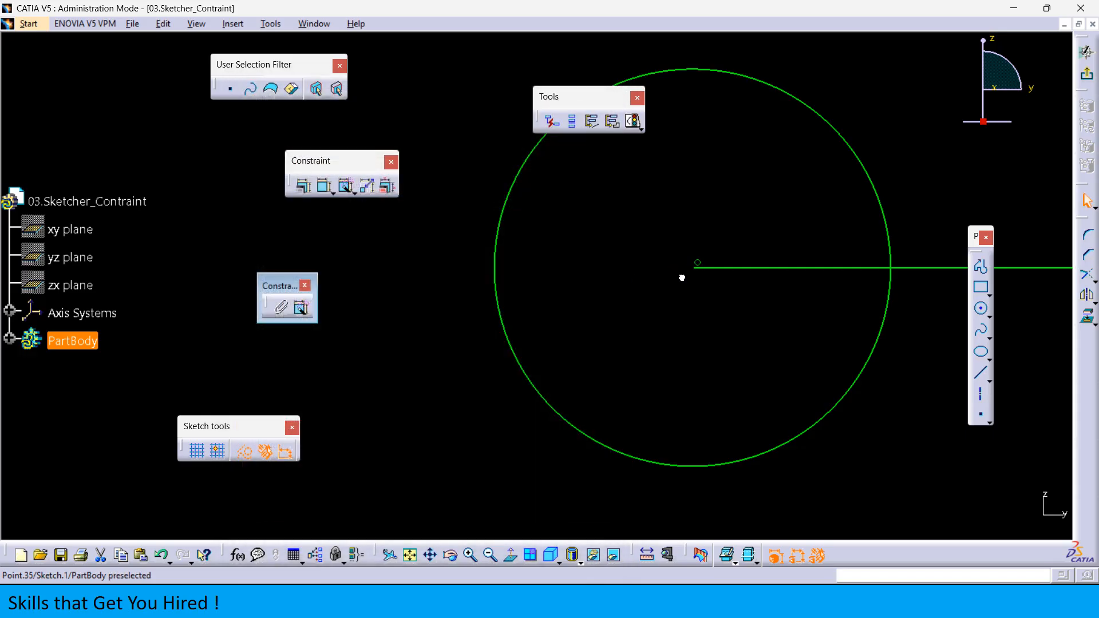
- Examine the coincidence at the larger circle's centre and check the sketch solving status again
left_click(696, 261)
left_click(632, 120)
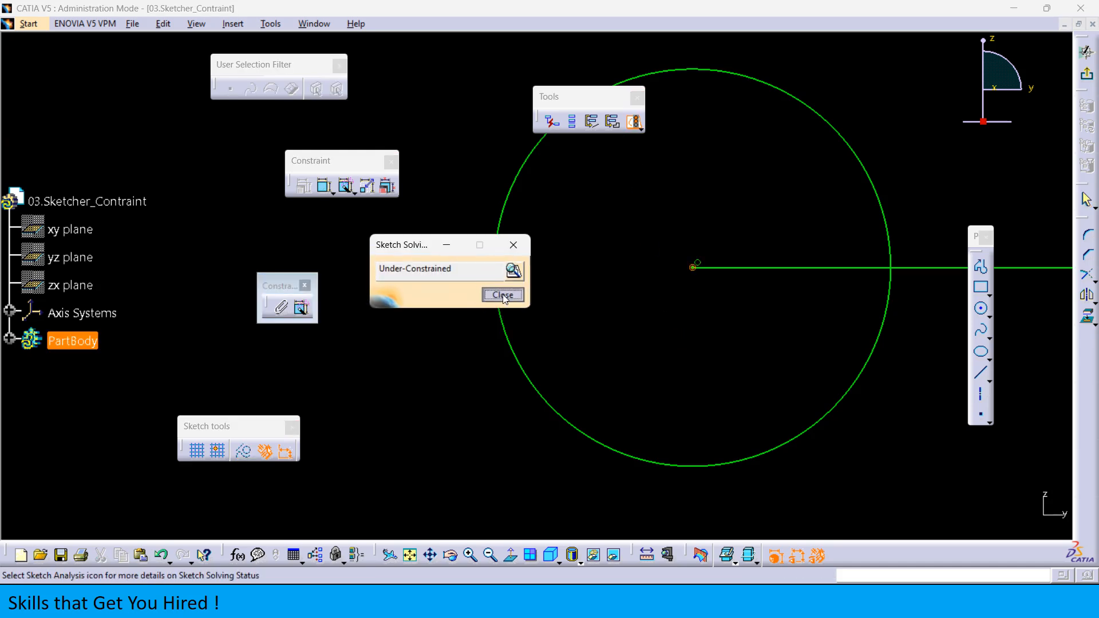
left_click(503, 296)
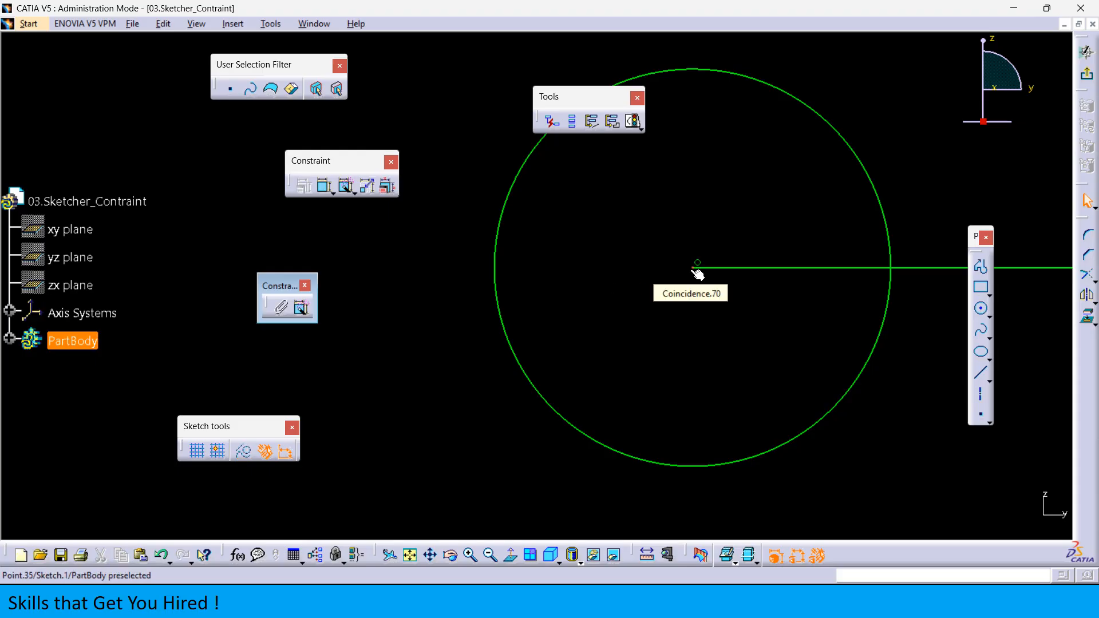
- Try to delete the under-constrained Point.38 from the Sketch Analysis diagnostic list
left_click(633, 121)
left_click(503, 268)
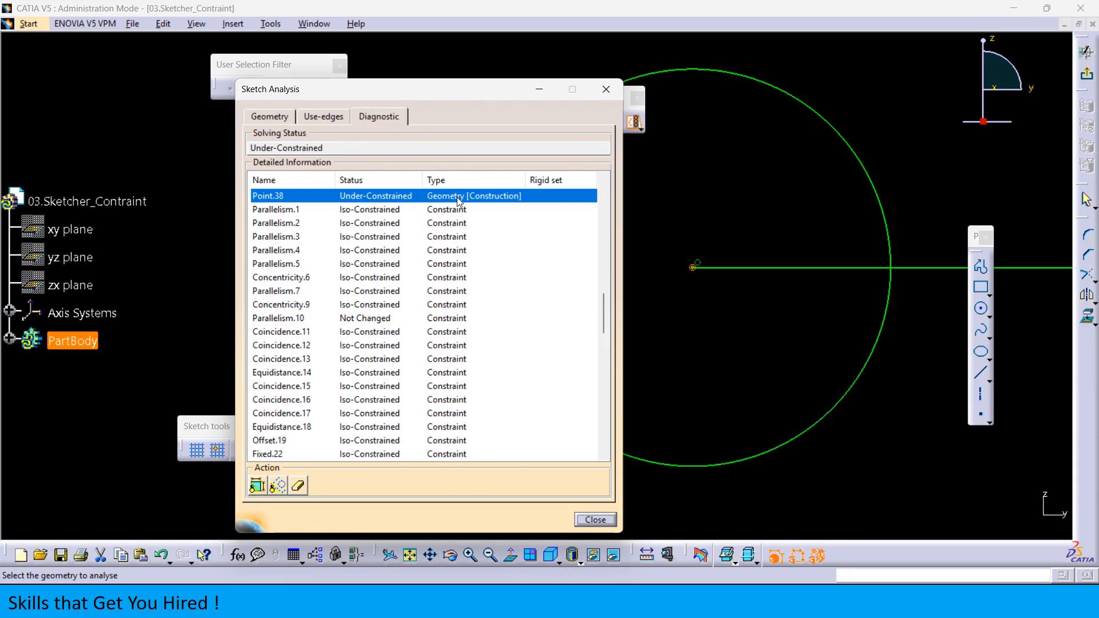
left_click(298, 486)
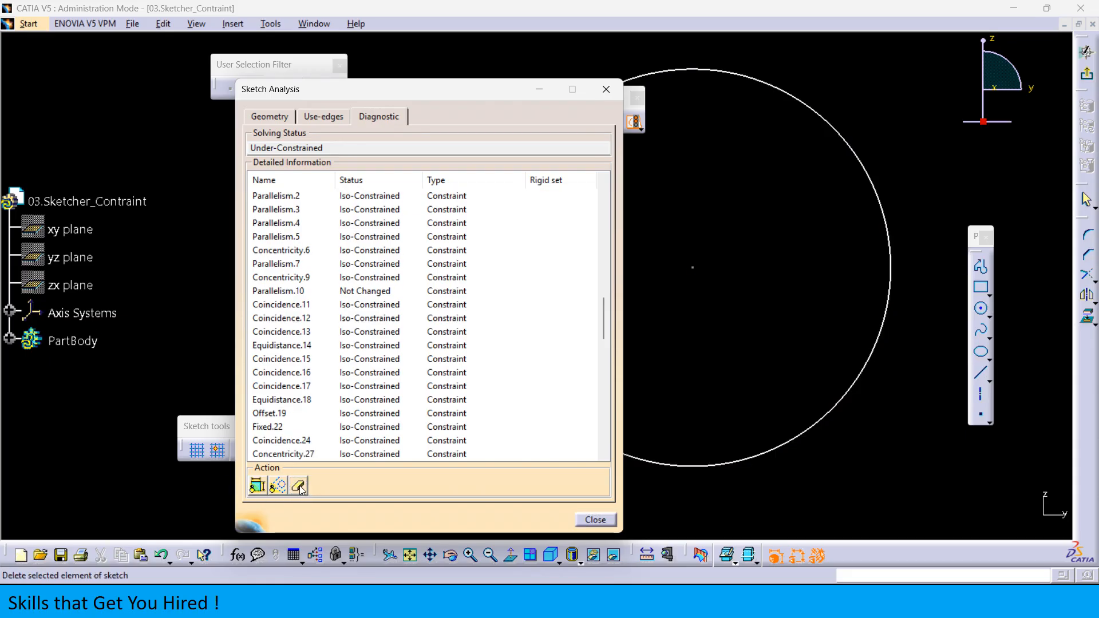
left_click(606, 88)
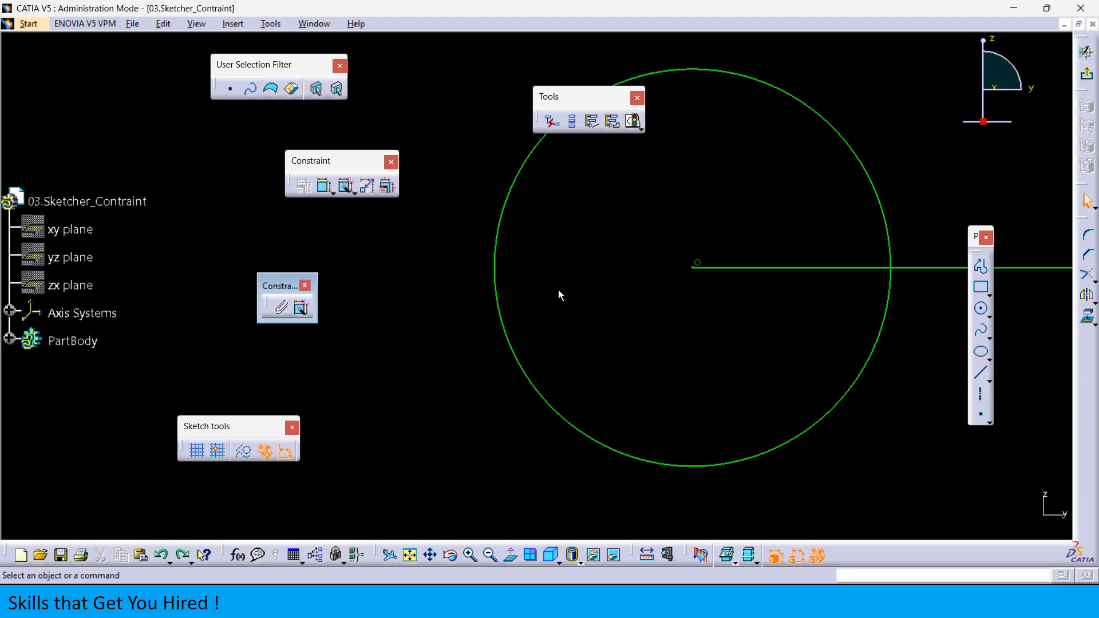
- Try to dimension the horizontal distance between the leftmost circle's centre and the vertical axis
middle_click_drag(584, 307, 543, 392)
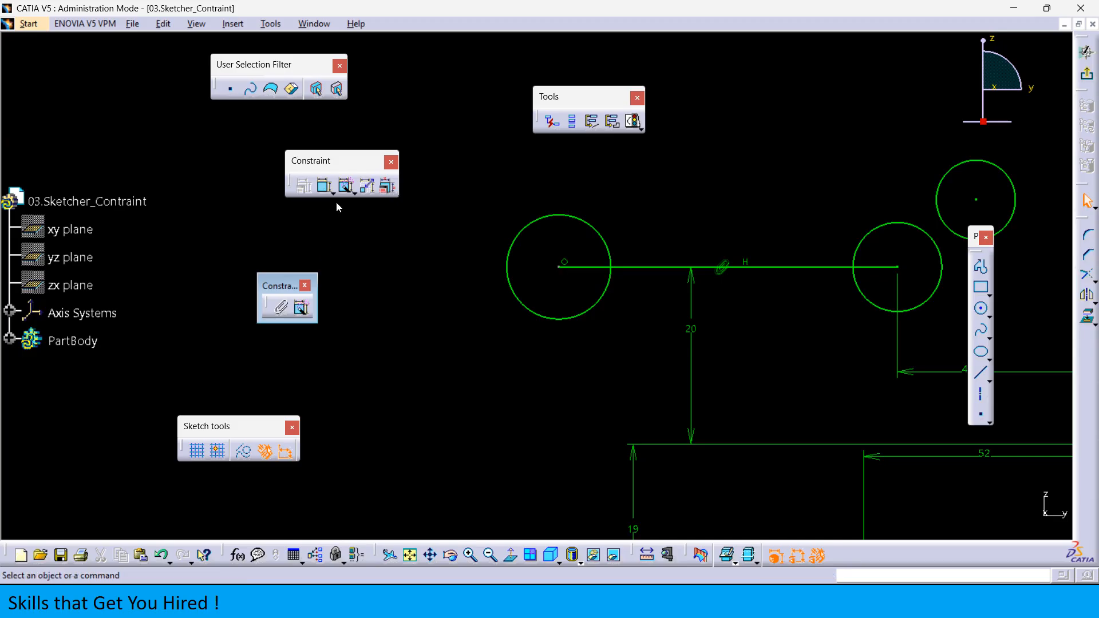
left_click(325, 186)
left_click(559, 267)
mouse_move(813, 342)
middle_mouse_down()
mouse_move(603, 296)
mouse_move(557, 342)
mouse_move(558, 356)
middle_mouse_up()
left_click(504, 289)
left_click(809, 298)
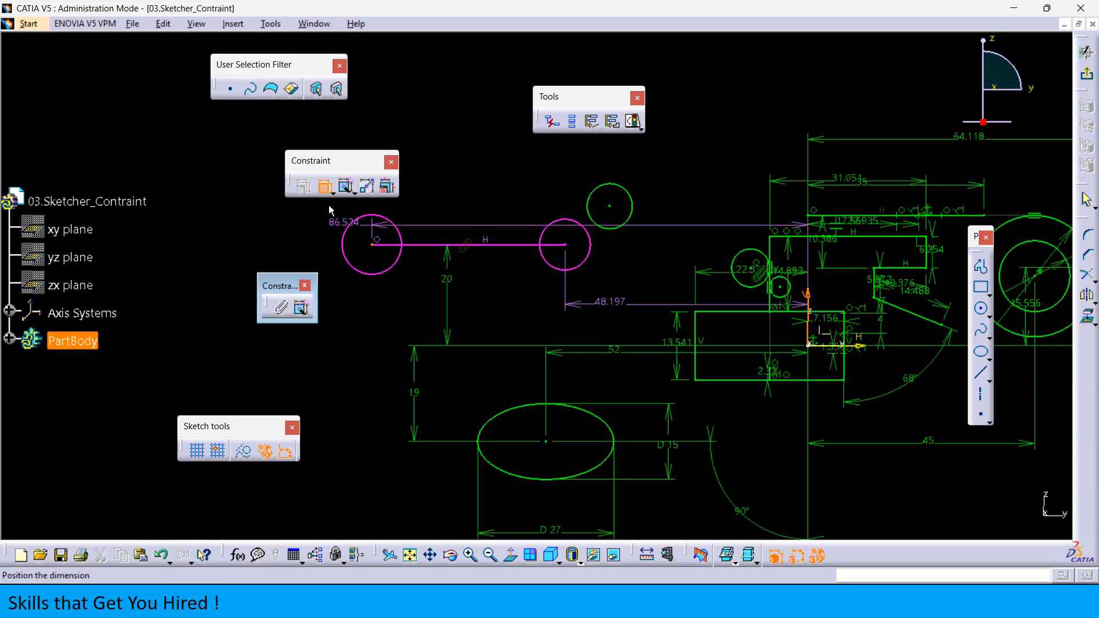
left_click(324, 186)
left_click(376, 246)
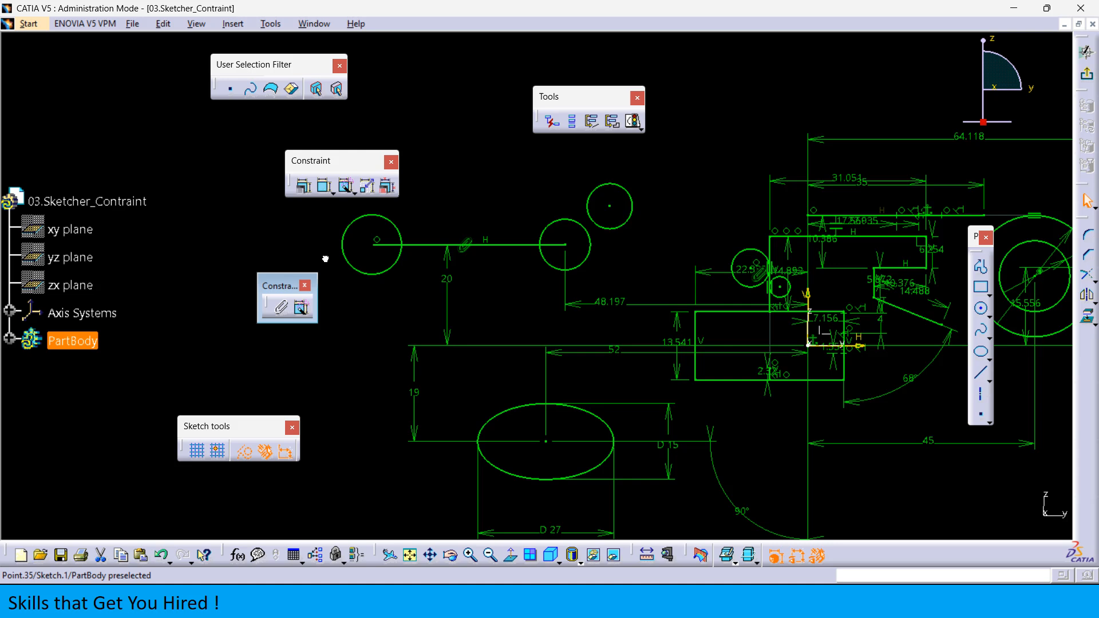
middle_click_drag(498, 341, 490, 417)
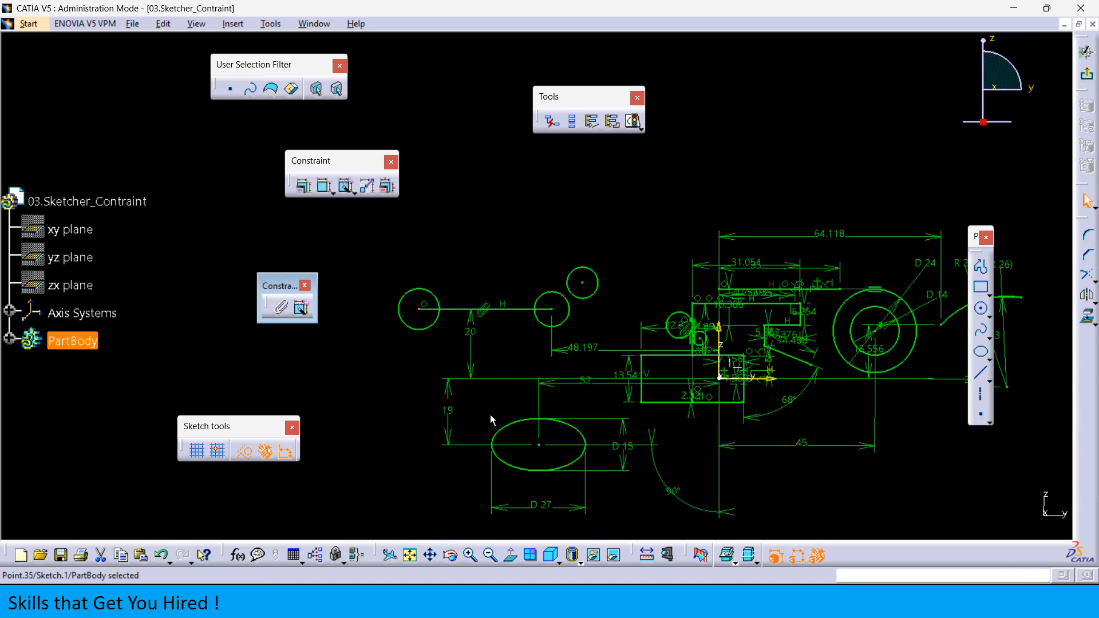
left_click(468, 199)
- Exit the constrained sketch and return to the 3D part
mouse_move(636, 374)
middle_mouse_down()
mouse_move(540, 307)
mouse_move(555, 347)
middle_mouse_up()
middle_click_drag(685, 367, 665, 362)
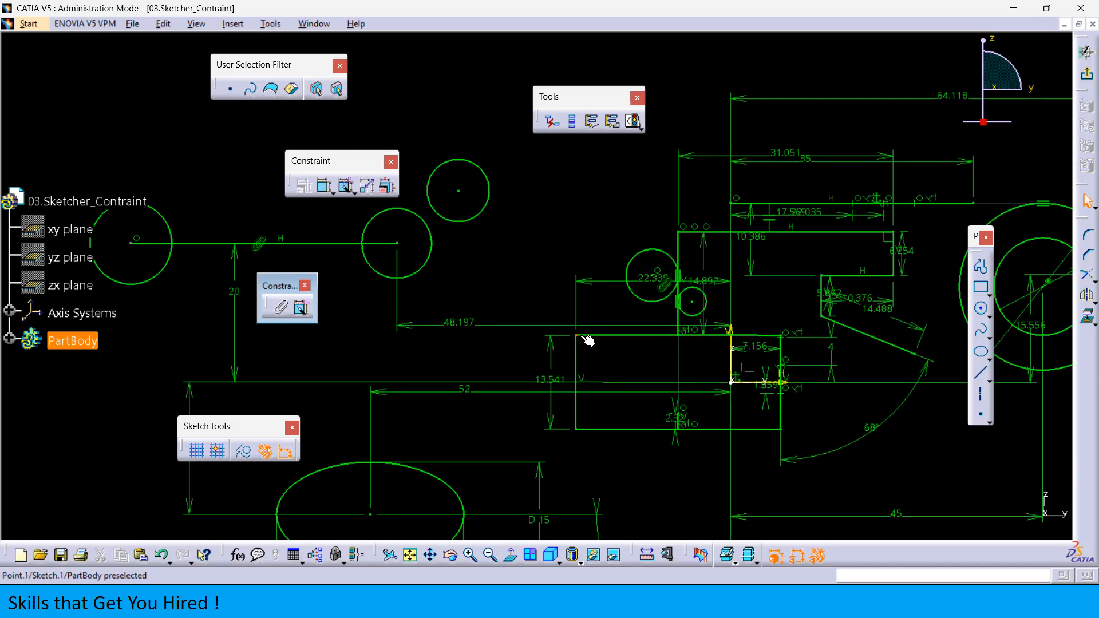
mouse_move(600, 438)
middle_mouse_down()
mouse_move(447, 363)
mouse_move(493, 369)
middle_mouse_up()
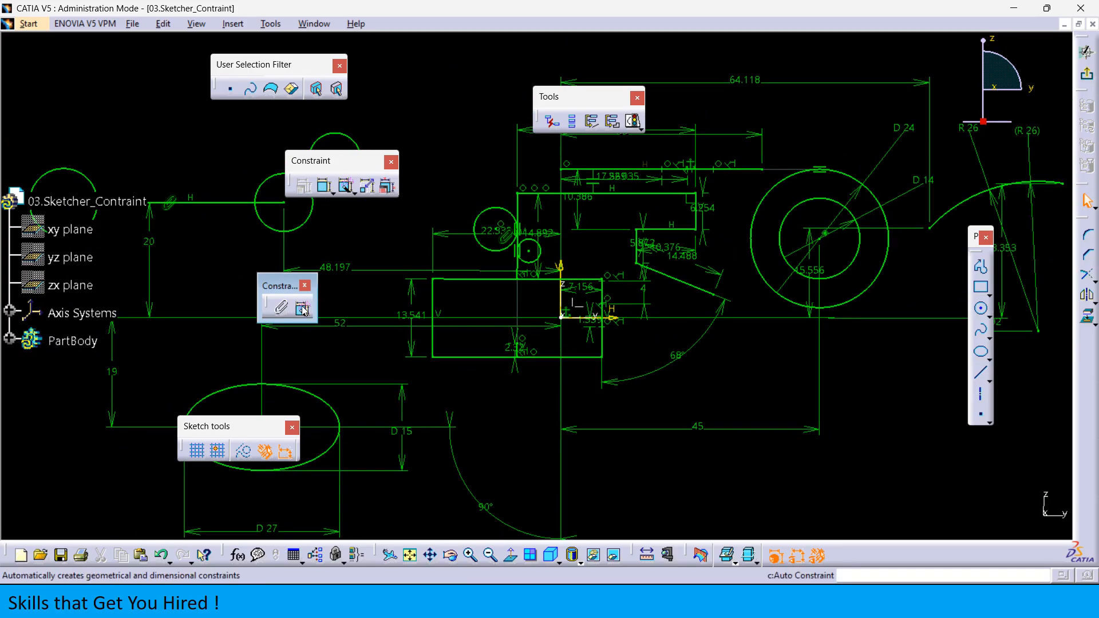
scroll(570, 397, "down", 7)
mouse_move(573, 402)
middle_mouse_down()
mouse_move(577, 360)
mouse_move(602, 458)
middle_mouse_up()
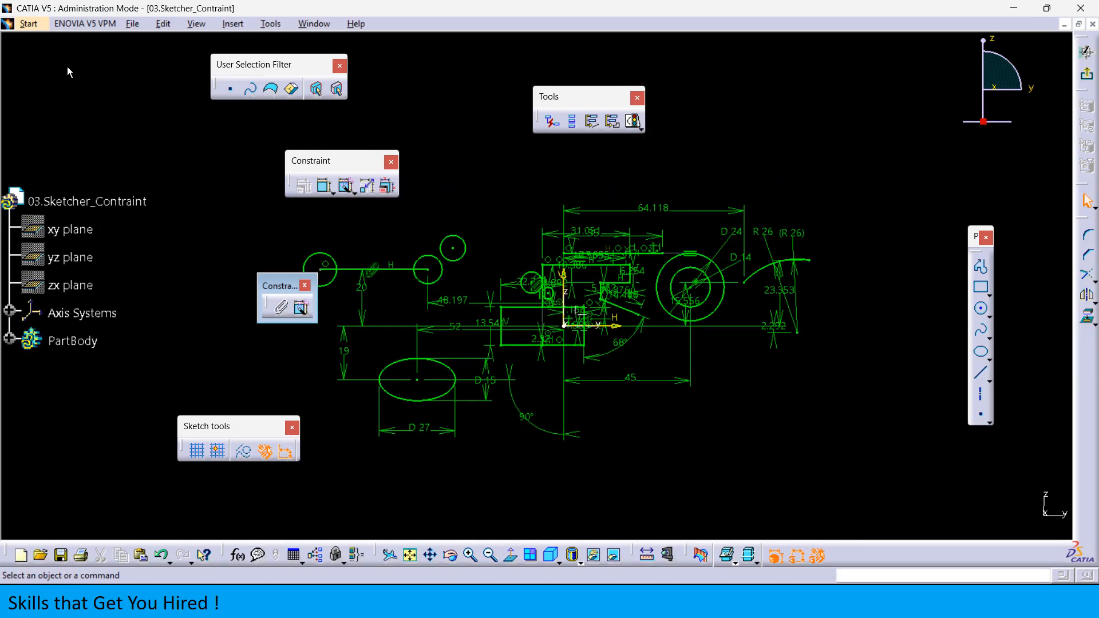
left_click(1087, 75)
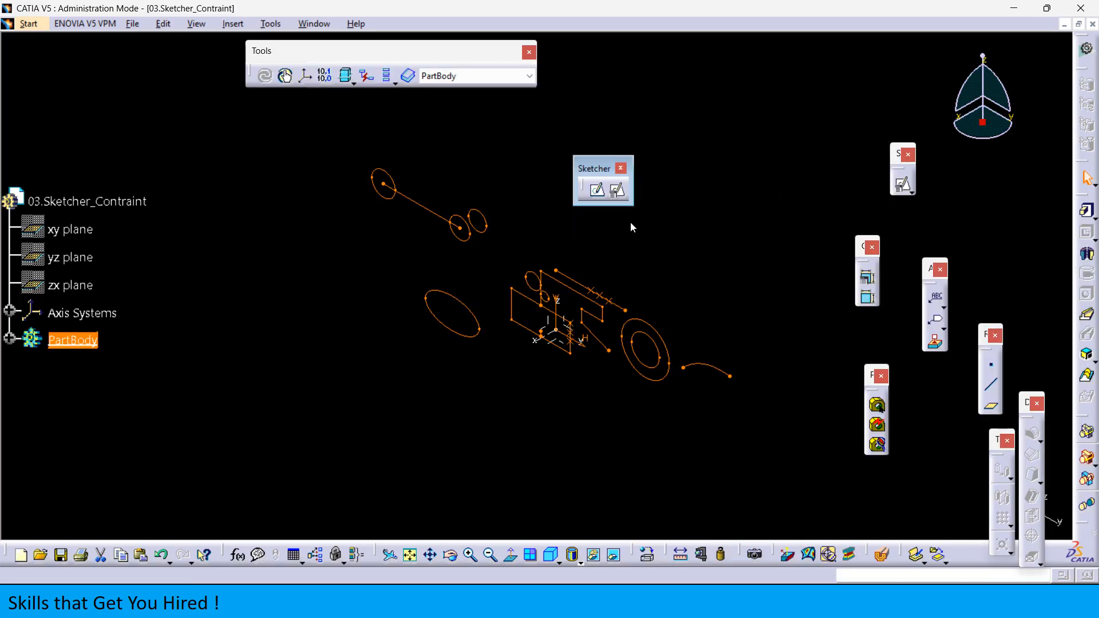
- Save the part to the Desktop as 03.Sketcher_Contraint in CATPart format and close it
key("ctrl+s")
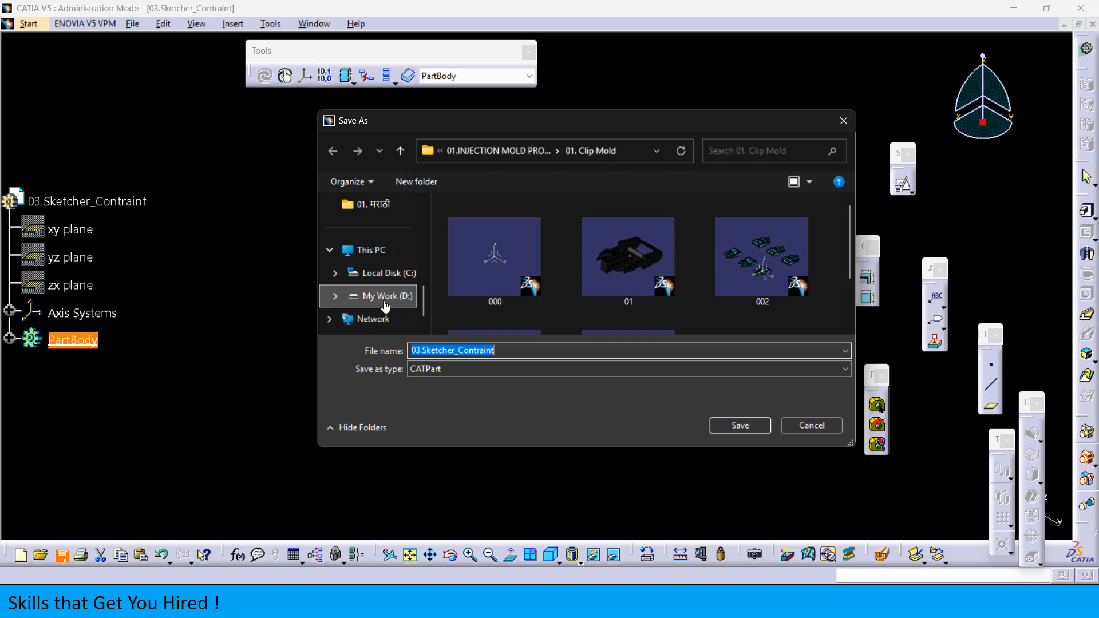
scroll(383, 298, "up", 5)
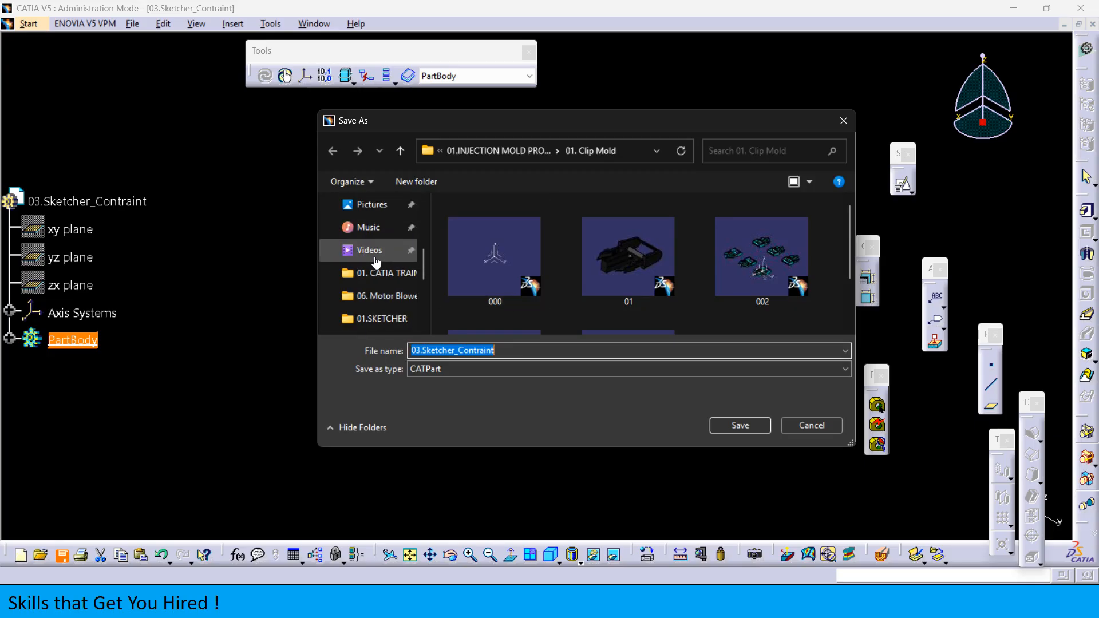
scroll(376, 258, "down", 3)
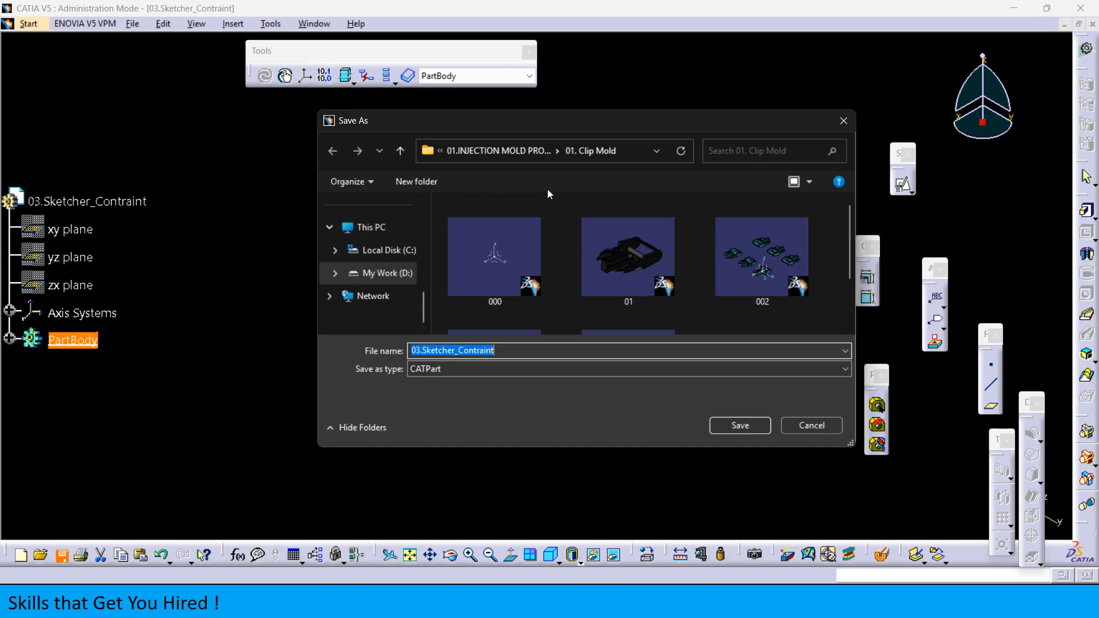
scroll(381, 300, "down", 1)
scroll(381, 307, "up", 1)
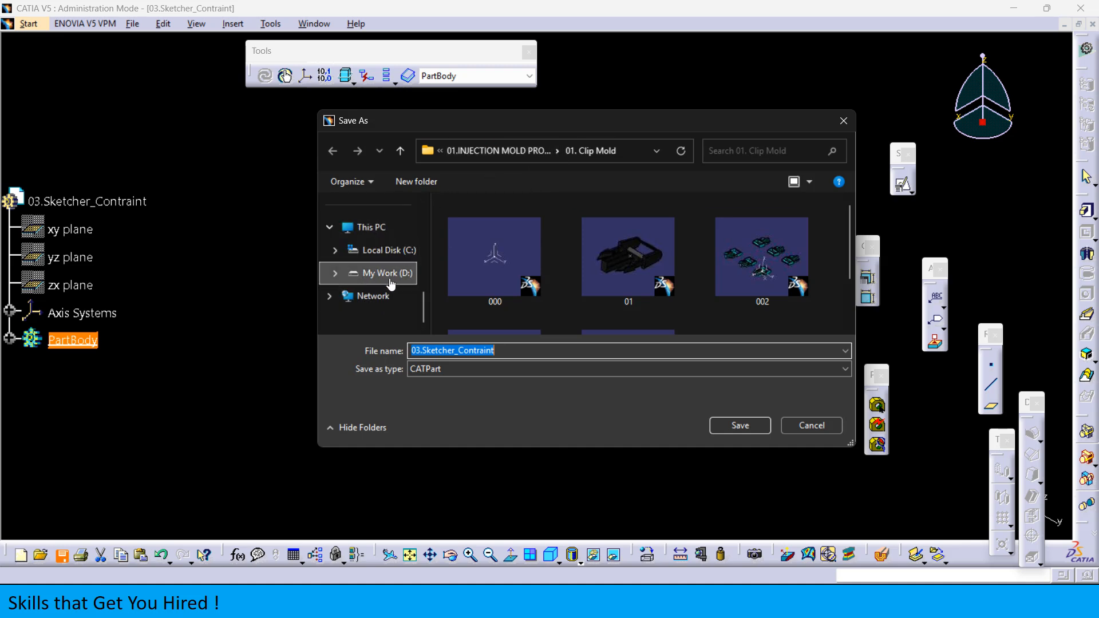
left_click(387, 291)
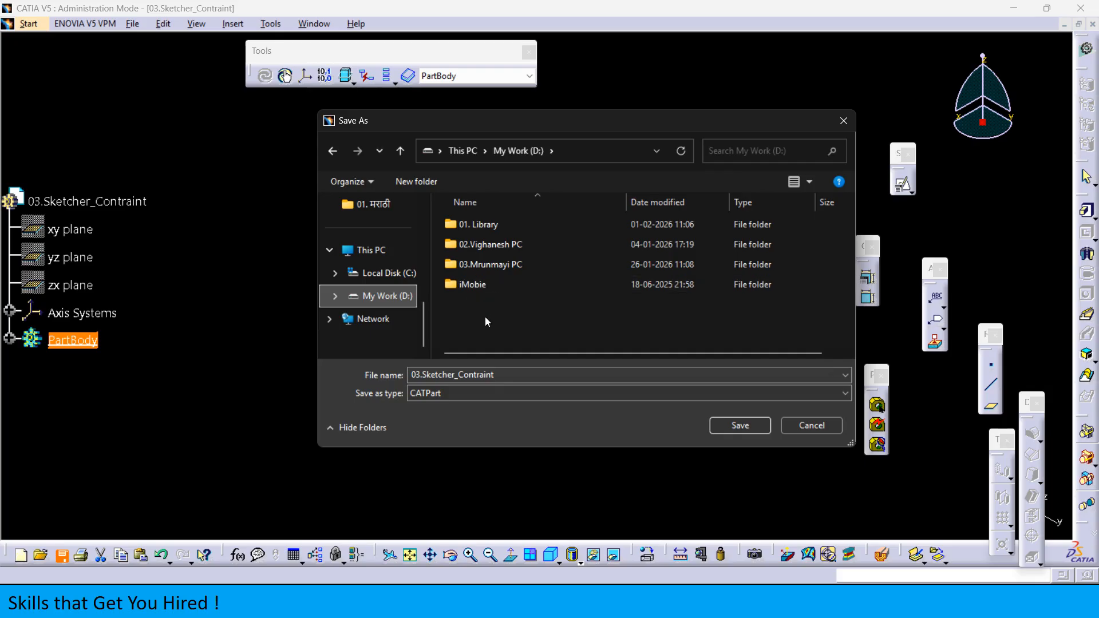
left_click(366, 251)
scroll(381, 229, "up", 5)
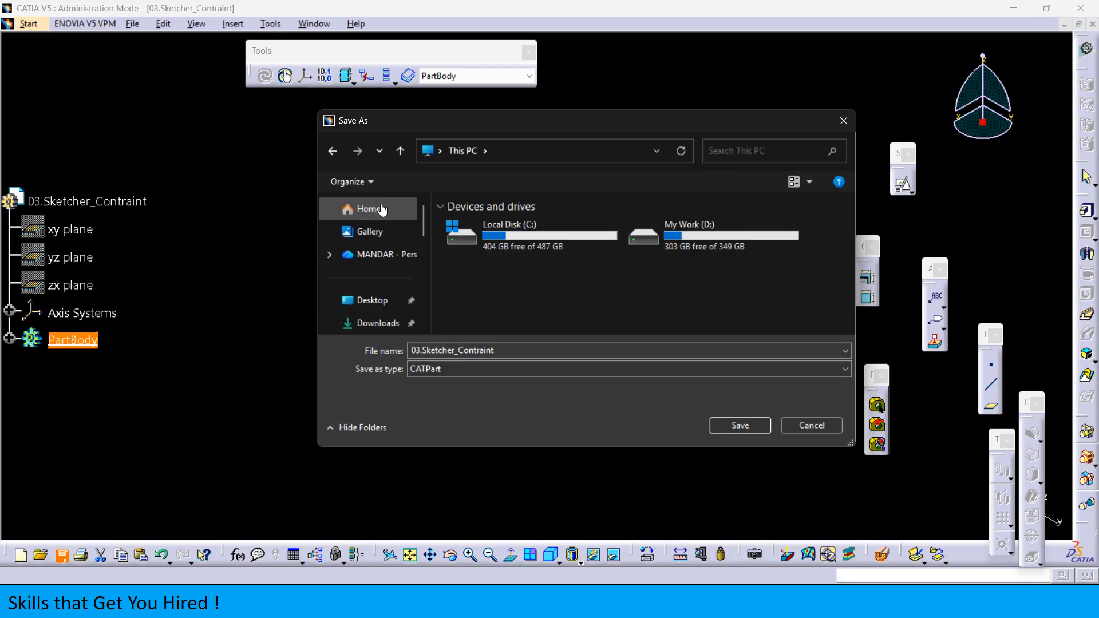
left_click(382, 303)
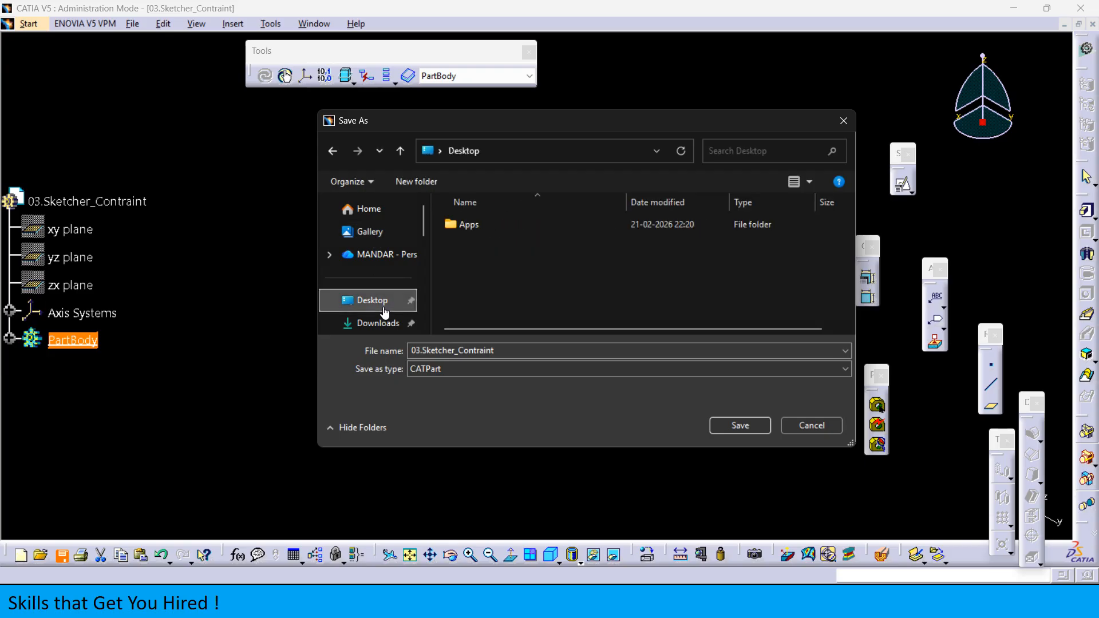
left_click(740, 425)
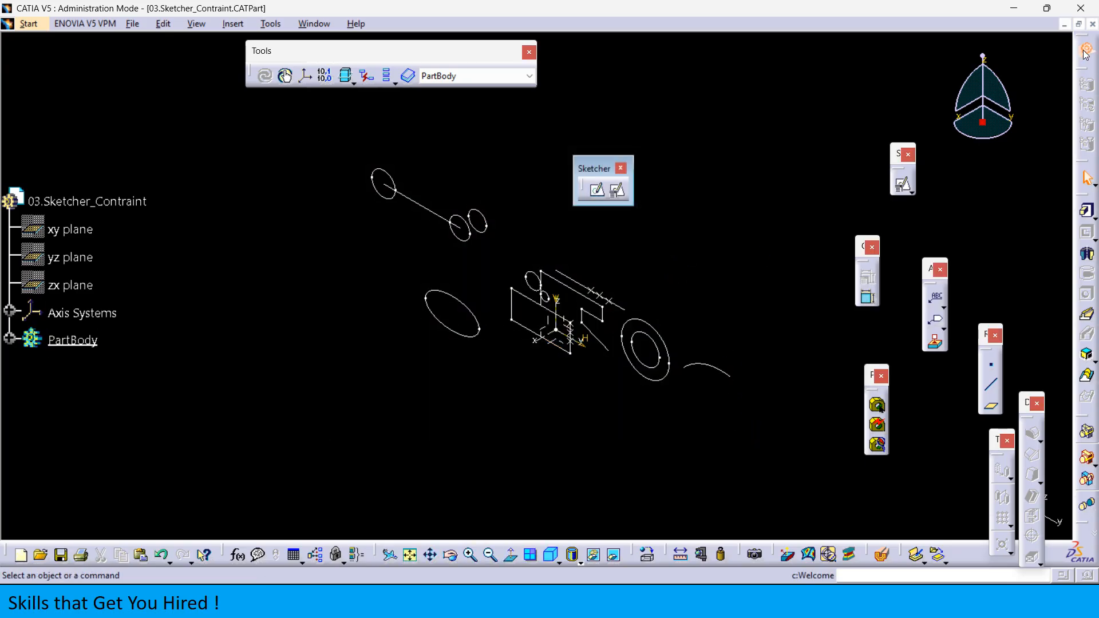
left_click(1092, 25)
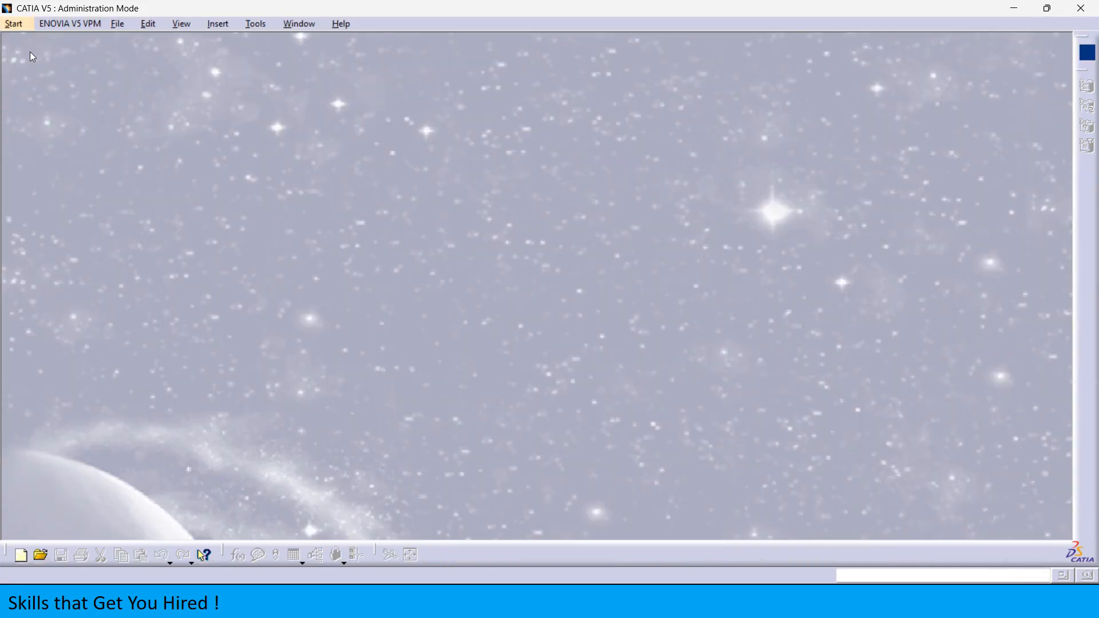
- Create a new Part Design part named 04.Auto Constraint
left_click(15, 24)
mouse_move(124, 205)
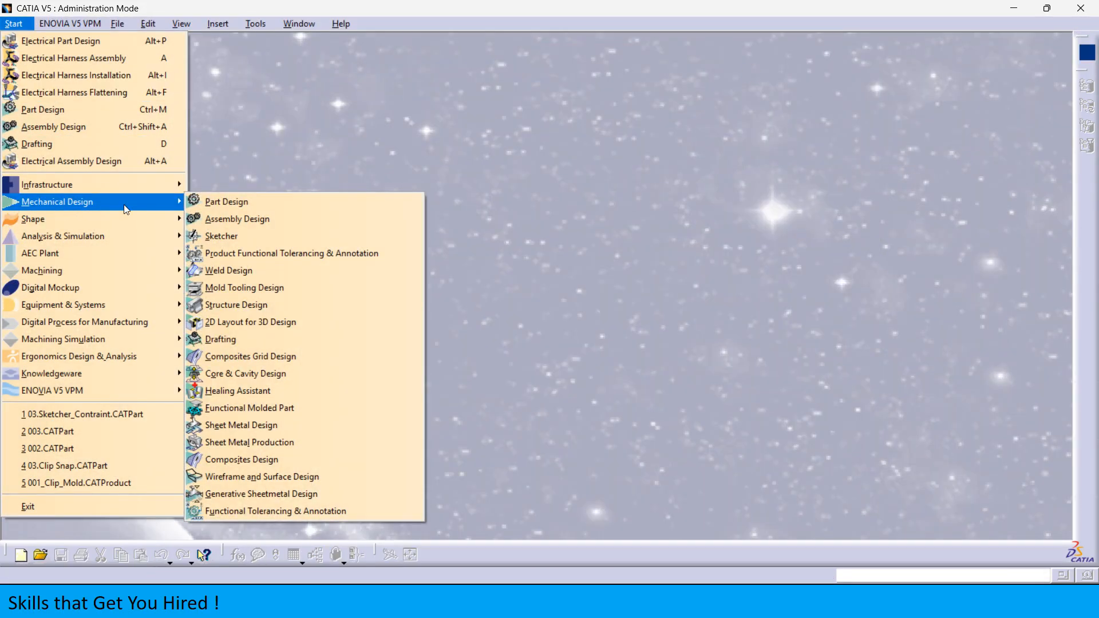
left_click(211, 201)
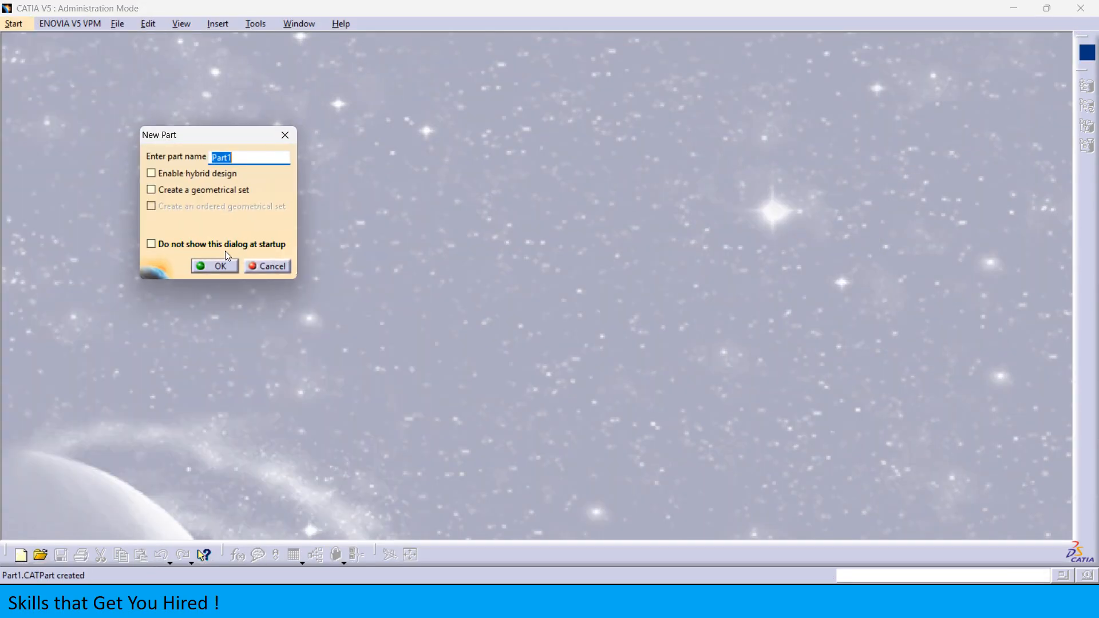
type("04.Auto Constraint")
left_click(220, 268)
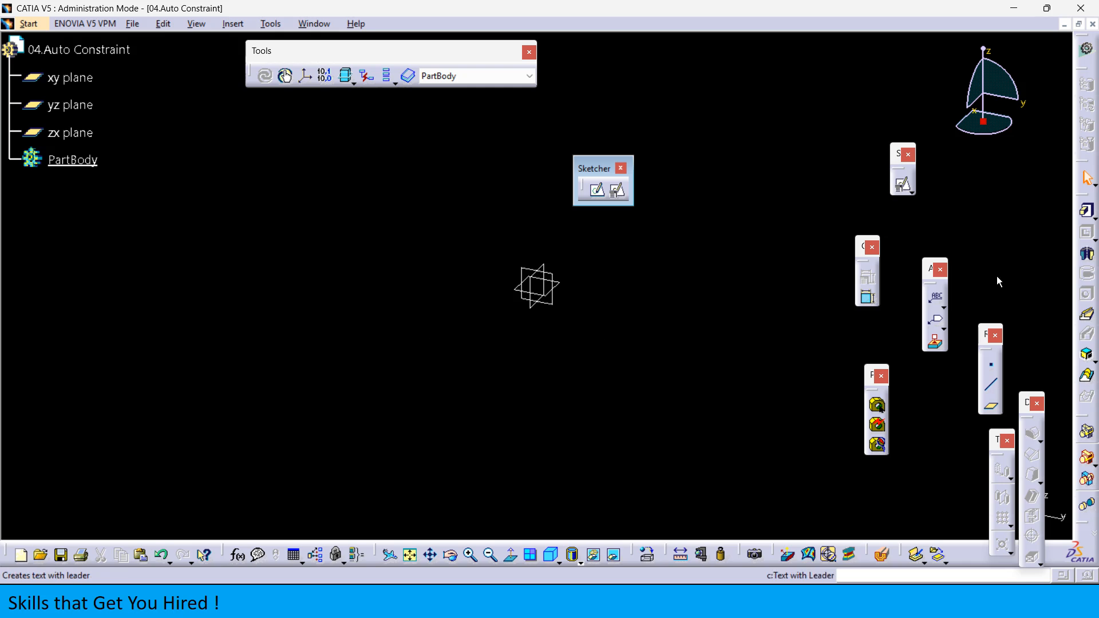
- Hide the xy, yz and zx planes and insert a Standard axis system at the origin
left_click_drag(626, 412, 378, 225)
right_click(80, 132)
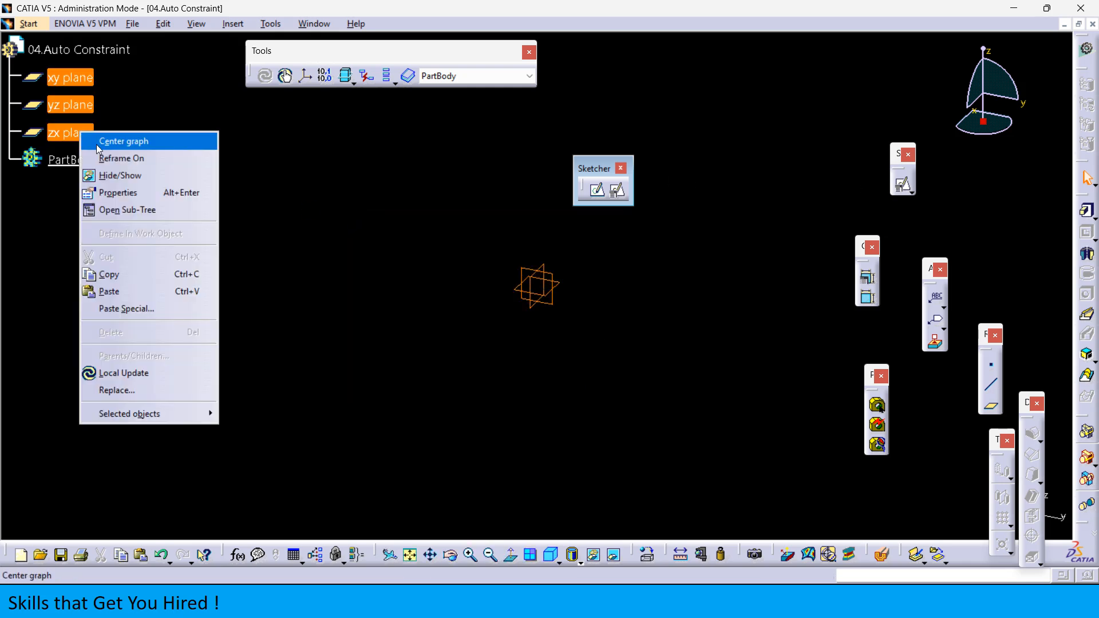
left_click(125, 177)
left_click(233, 24)
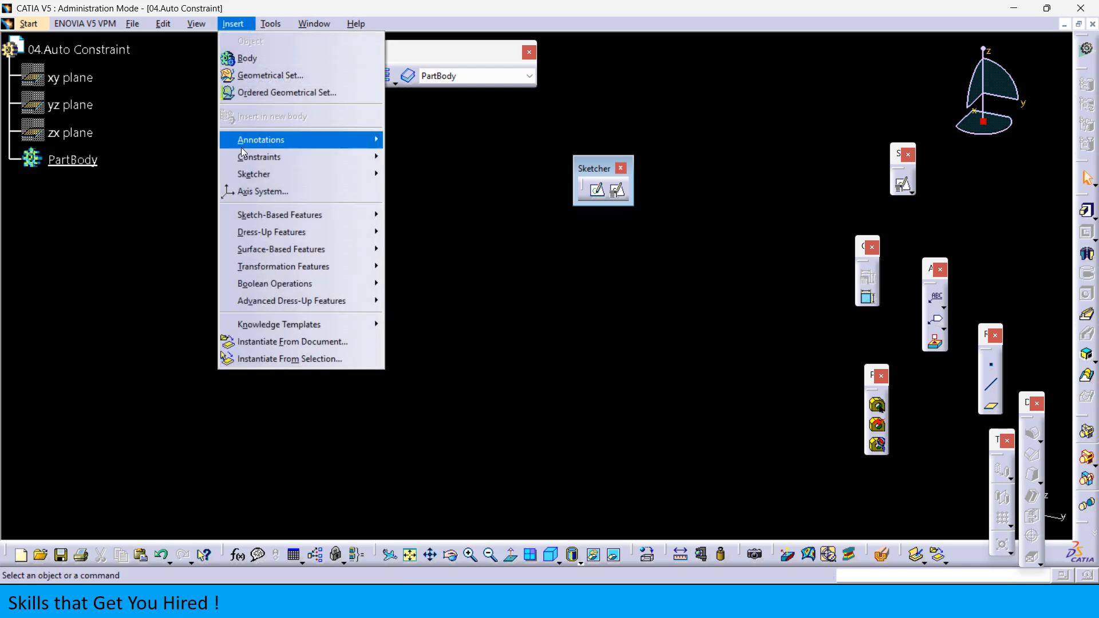
left_click(258, 191)
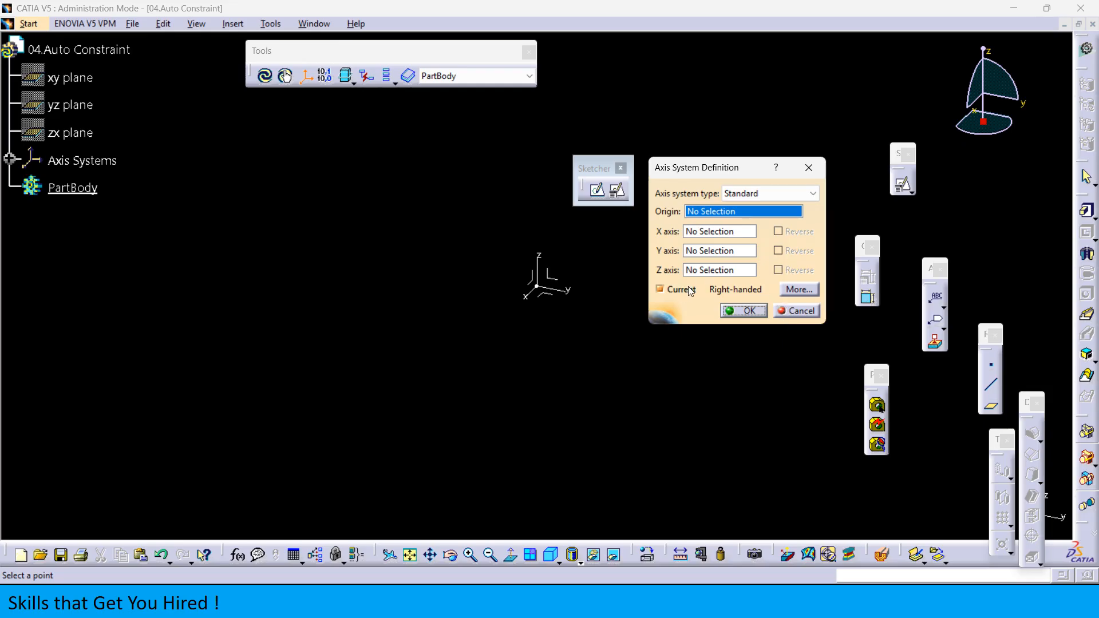
left_click(742, 312)
- Create a positioned sketch on the yz plane of the axis system
left_click(619, 192)
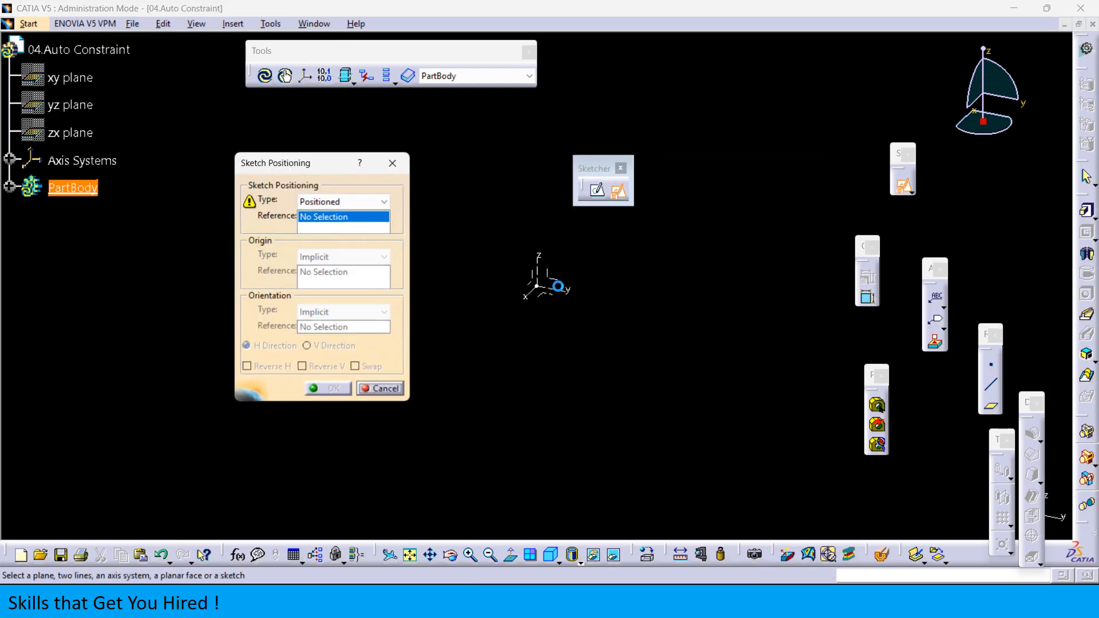
left_click(556, 278)
left_click(332, 393)
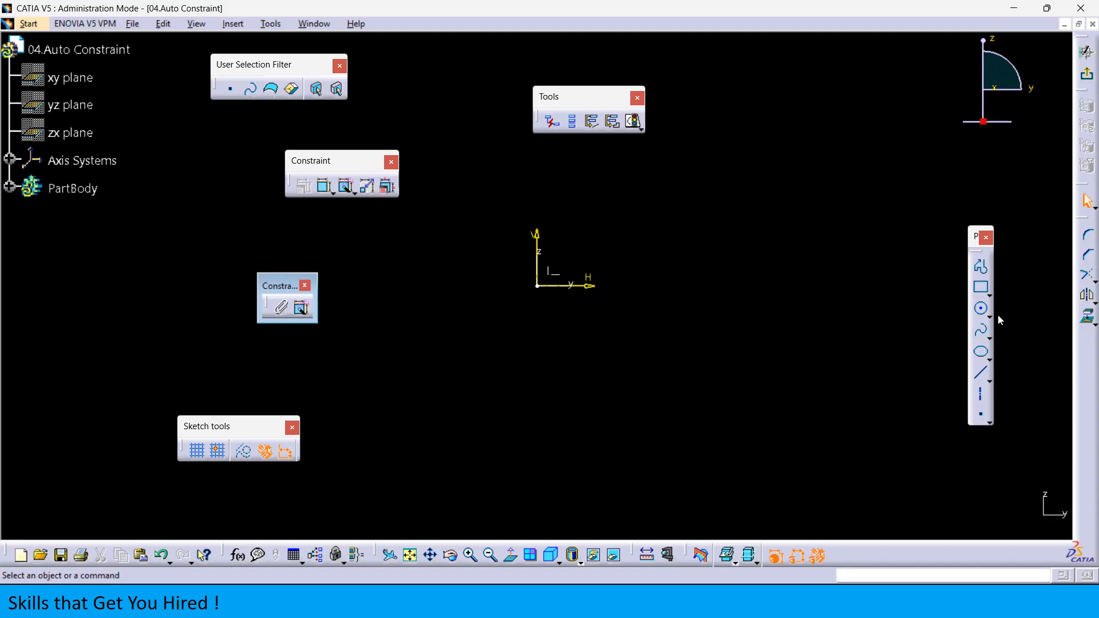
- Sketch two circles of about 2.9 mm radius centred on the horizontal axis, one on each side of the origin
left_click(980, 308)
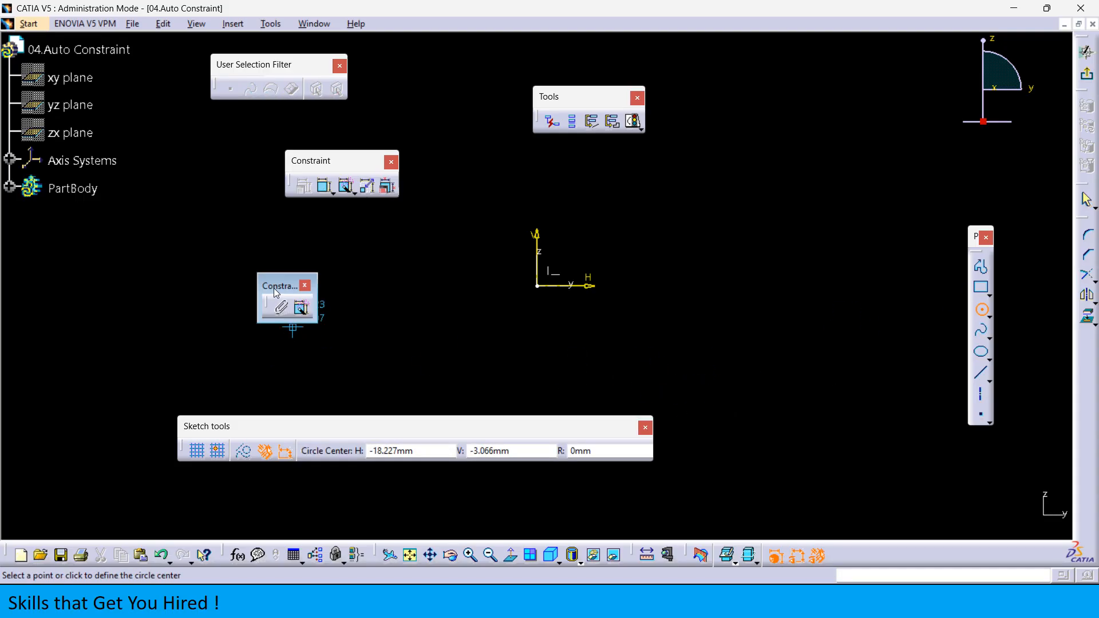
left_click_drag(189, 229, 176, 221)
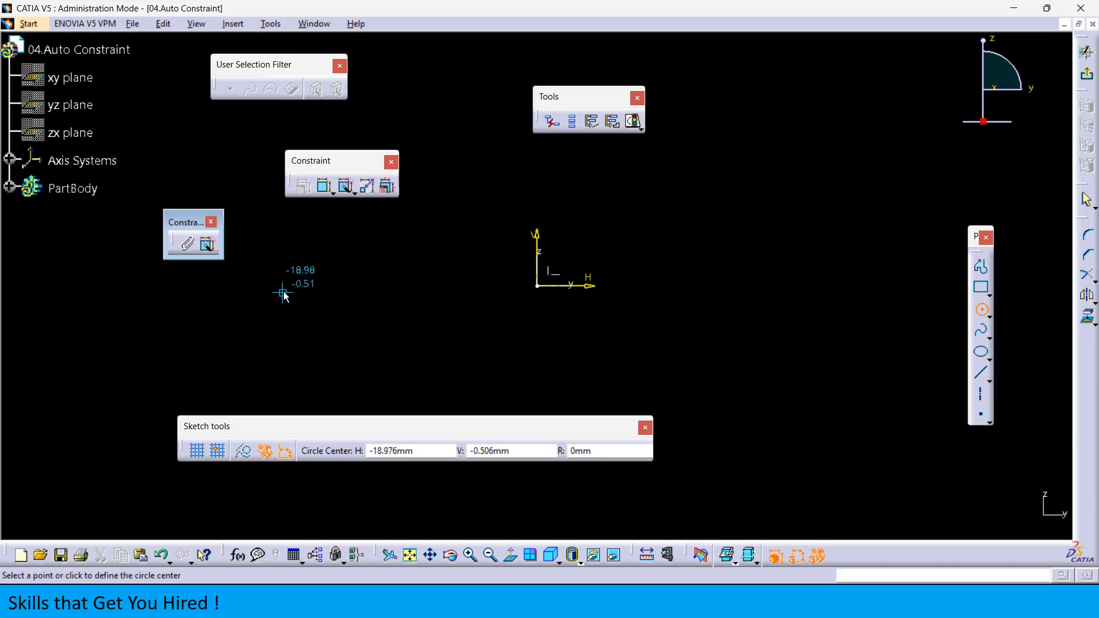
left_click(276, 287)
left_click(276, 325)
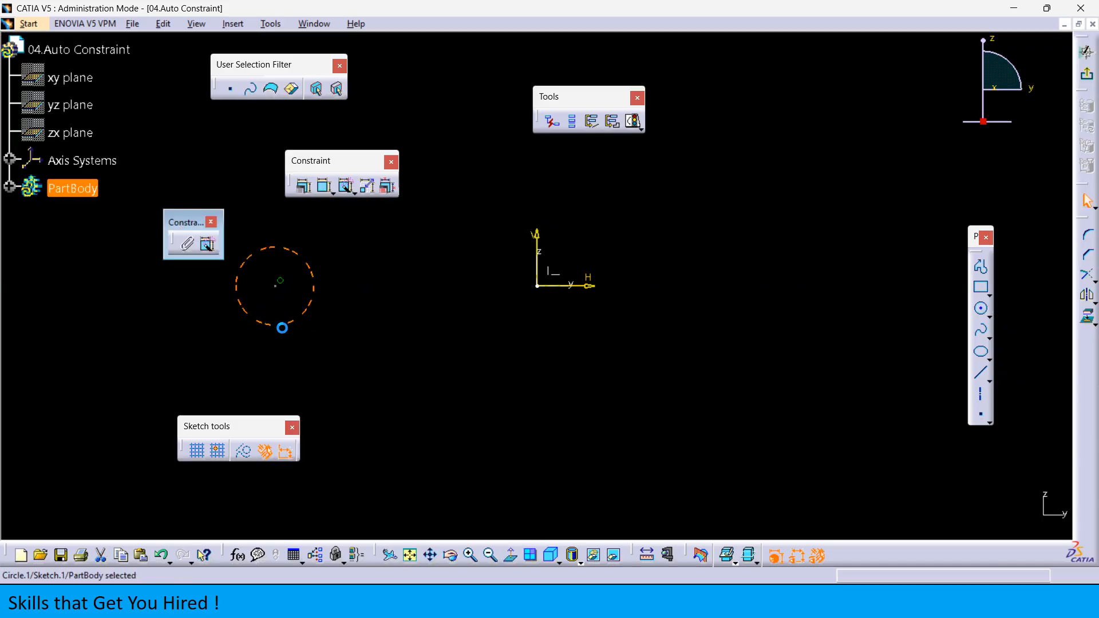
left_click(981, 308)
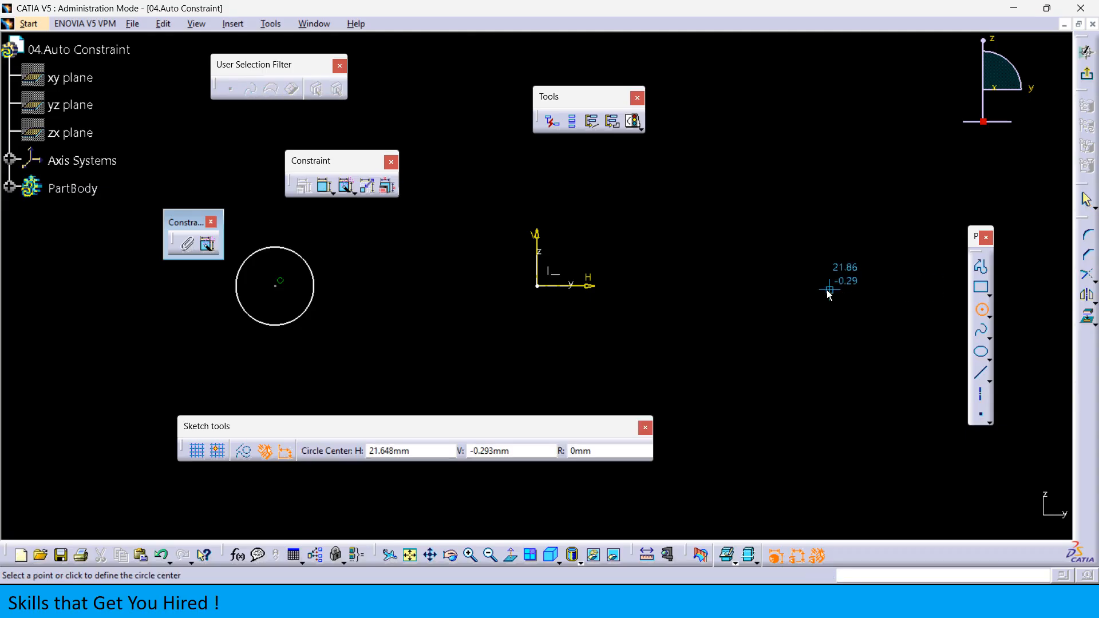
left_click(852, 286)
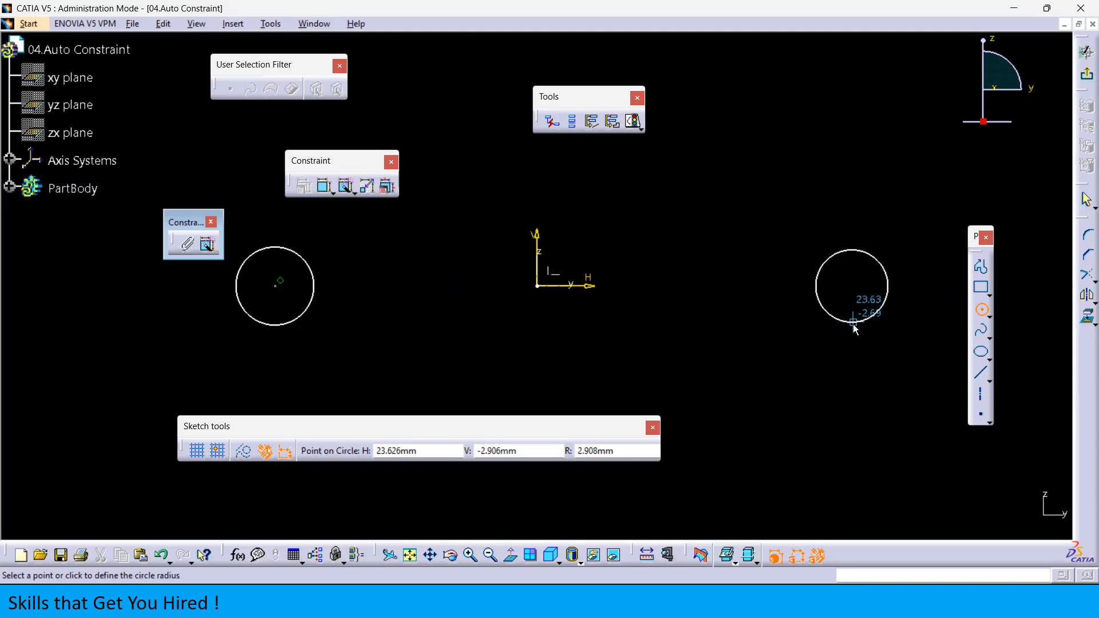
left_click(853, 326)
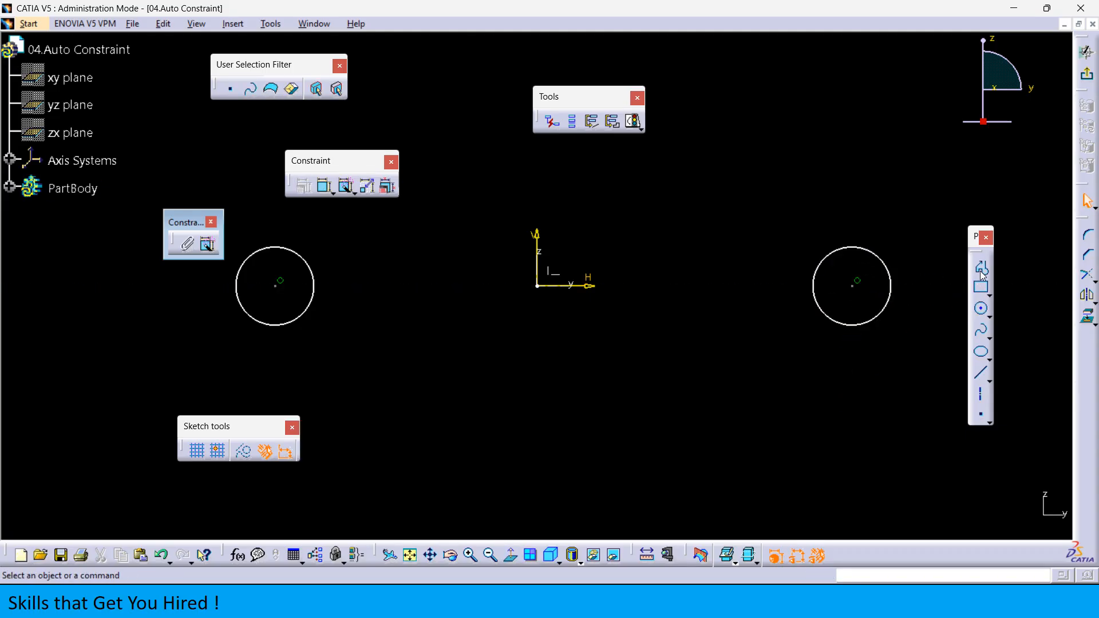
- Sketch a larger circle centred on the origin, between the two small circles
left_click(981, 311)
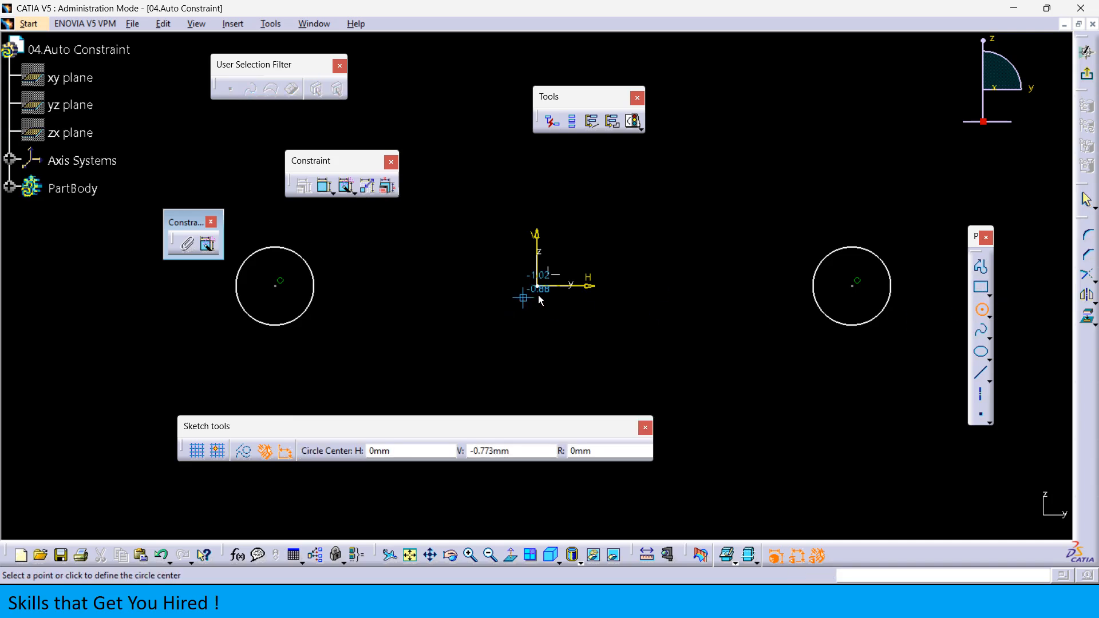
left_click(537, 286)
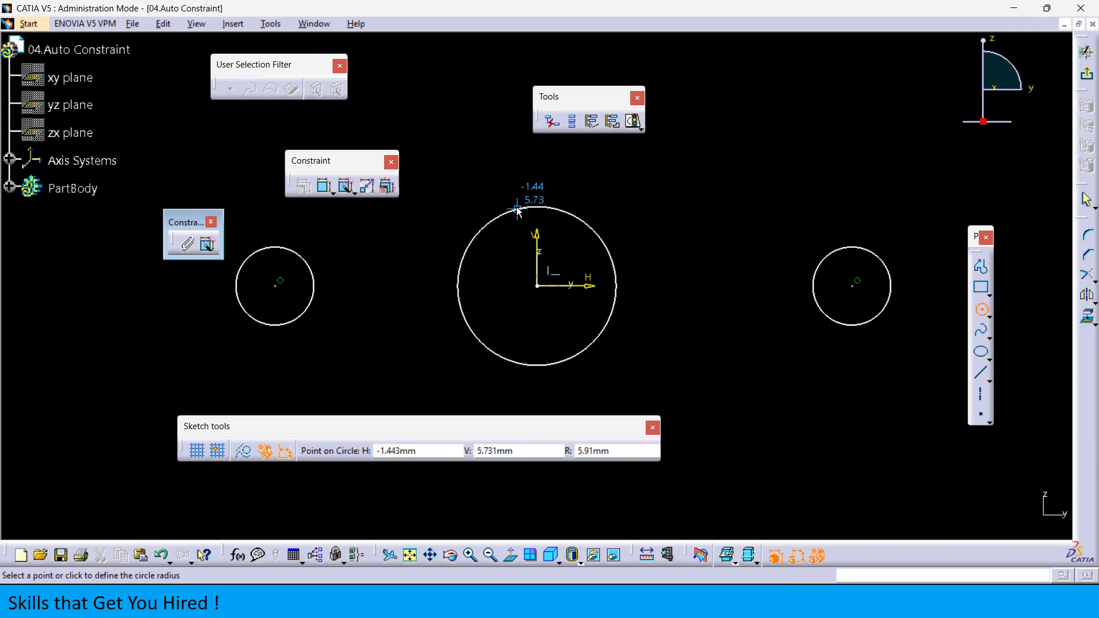
left_click(517, 194)
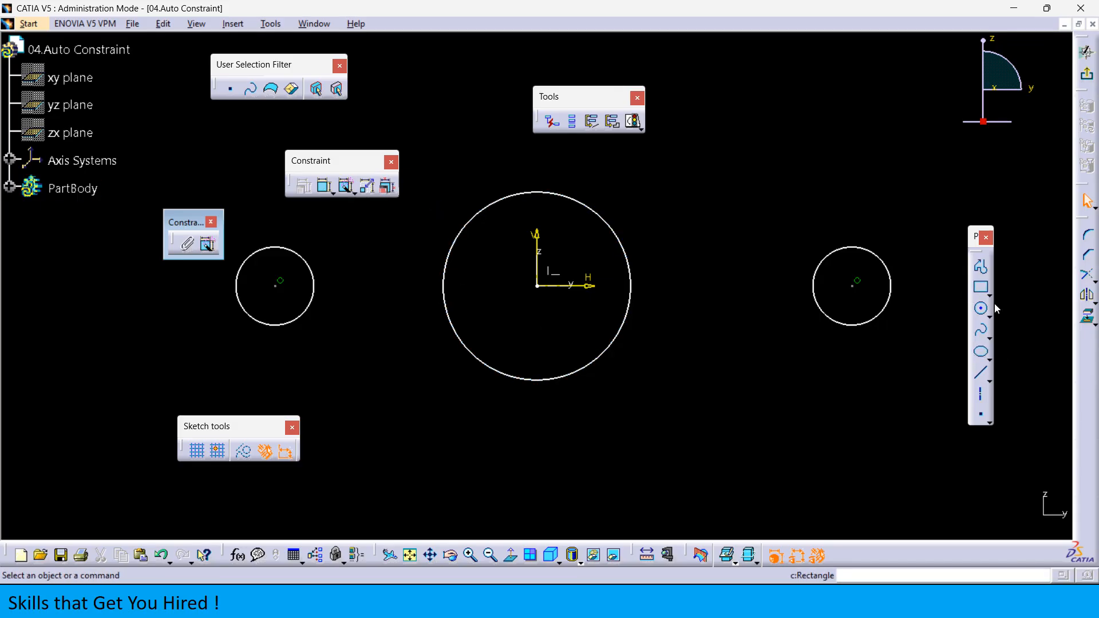
- Draw four bi-tangent lines joining the central circle to both small circles, one above and one below on each side
left_click(989, 379)
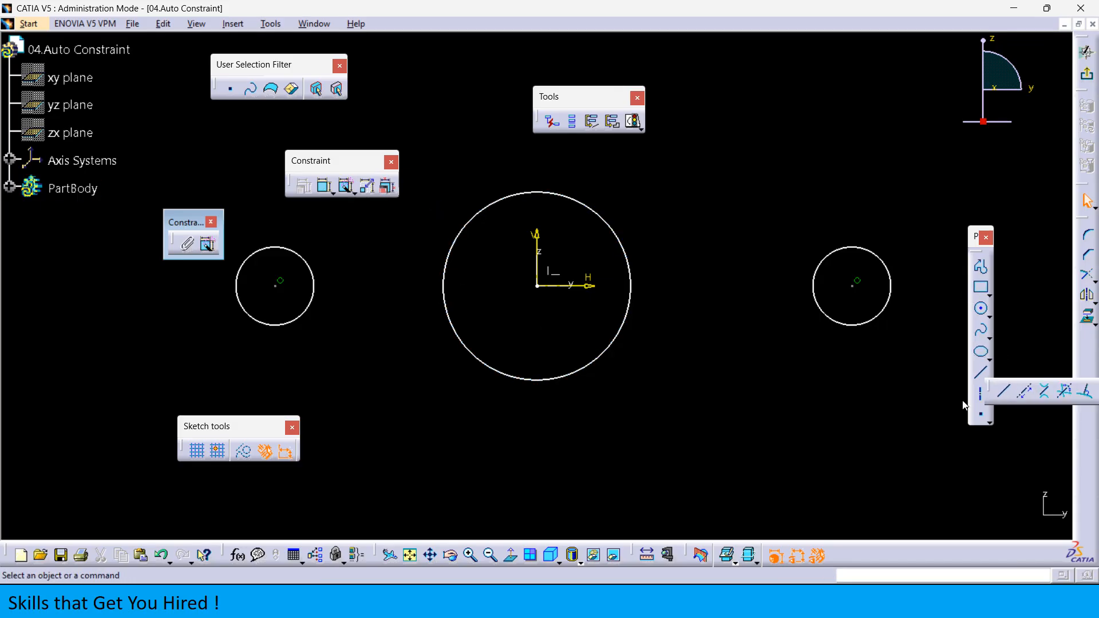
left_click(1044, 394)
left_click(264, 248)
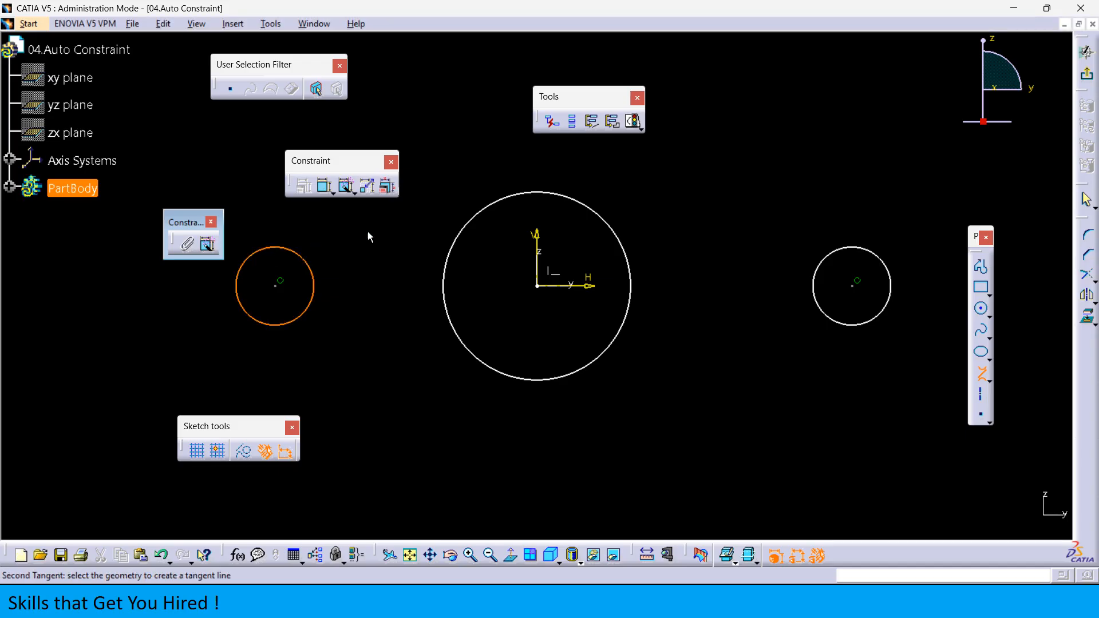
left_click(491, 209)
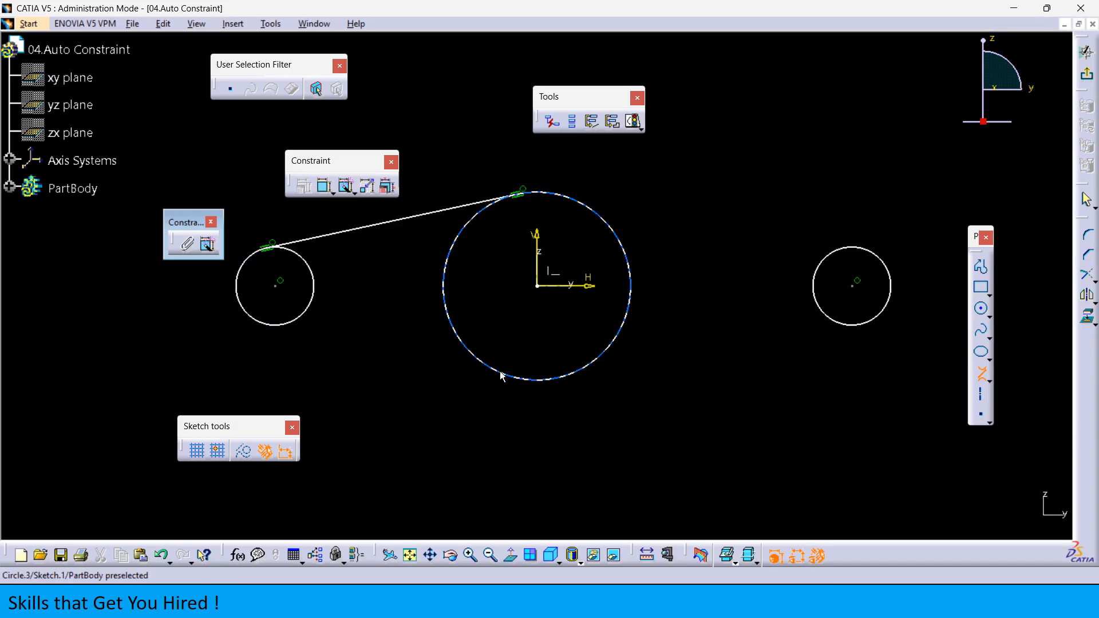
left_click(276, 325)
left_click(513, 379)
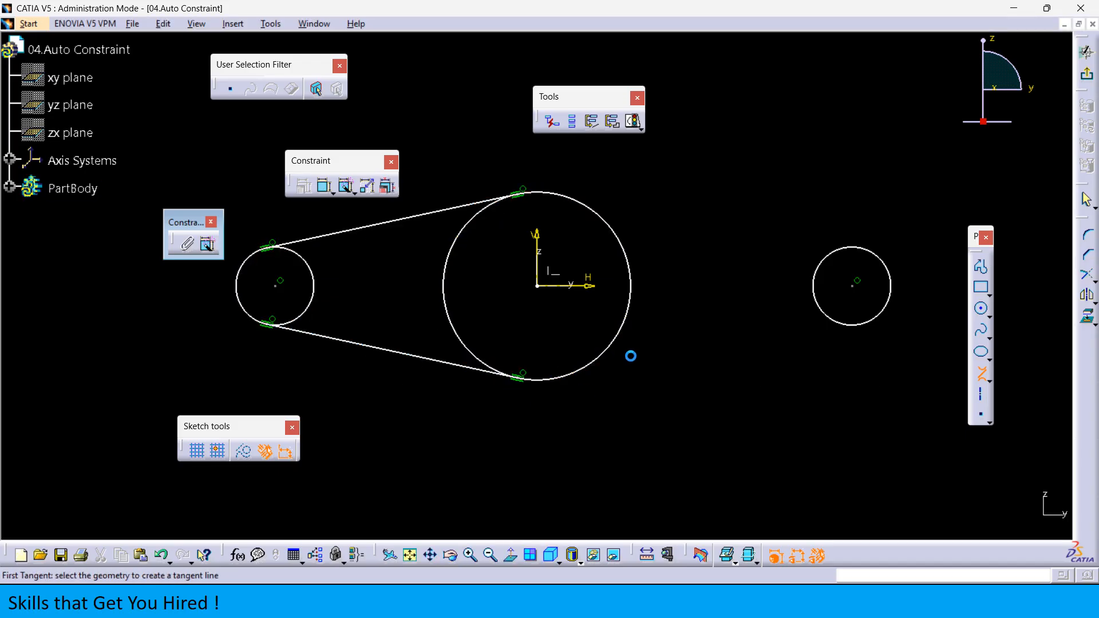
left_click(567, 198)
left_click(868, 248)
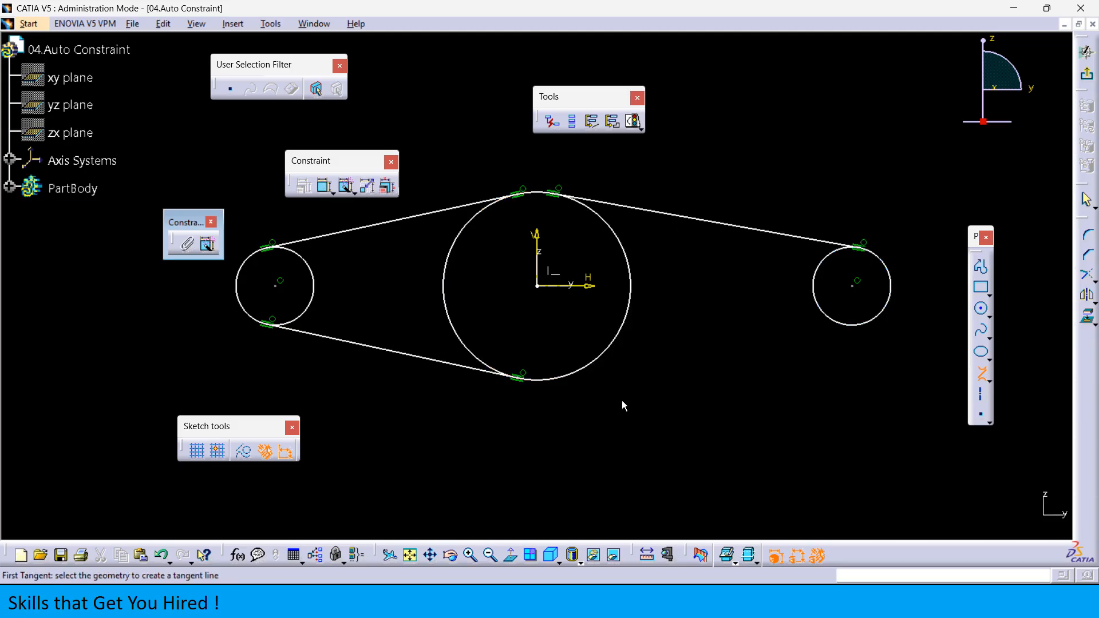
left_click(559, 380)
left_click(847, 325)
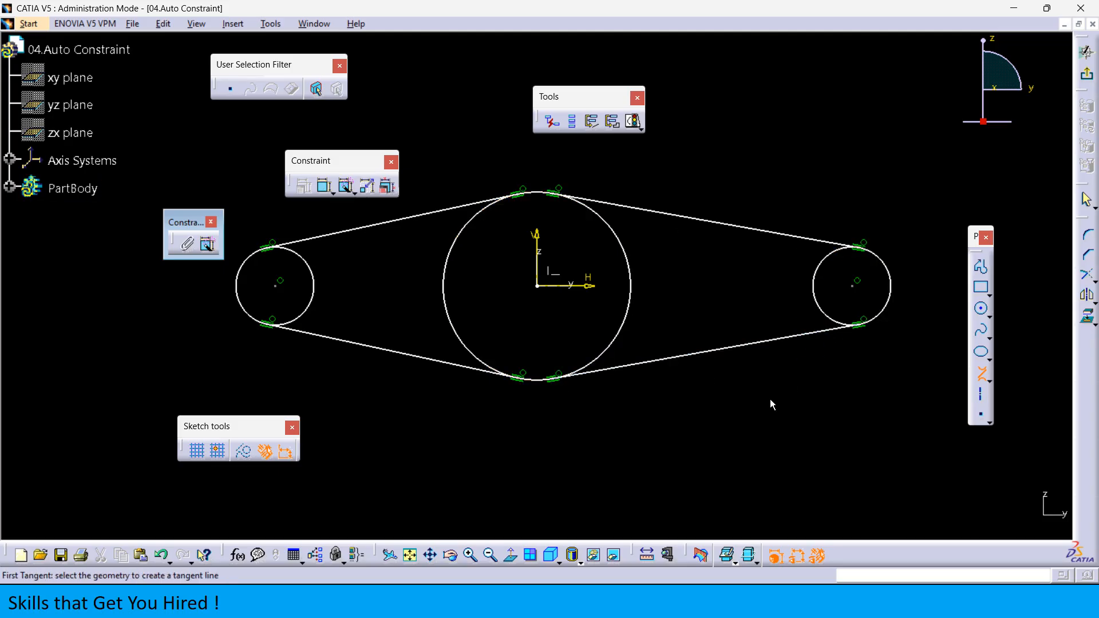
left_click(981, 375)
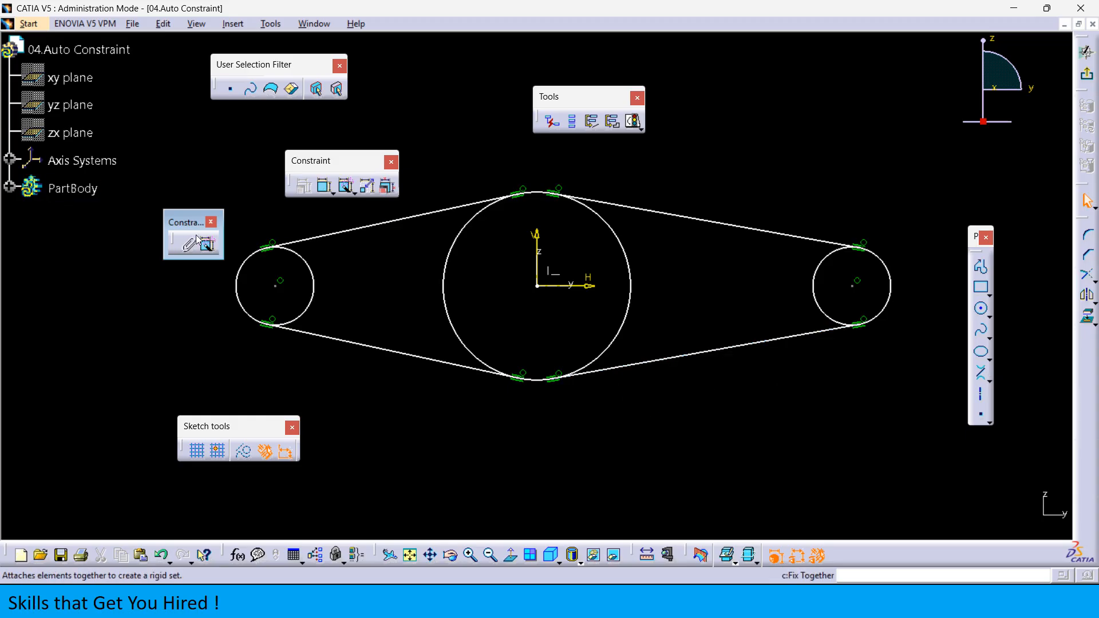
- Apply Auto Constraint to the whole profile of three circles and four tangent lines, without reference elements or symmetry lines
left_click(209, 249)
mouse_move(329, 284)
middle_mouse_down()
mouse_move(330, 297)
mouse_move(451, 358)
middle_mouse_up()
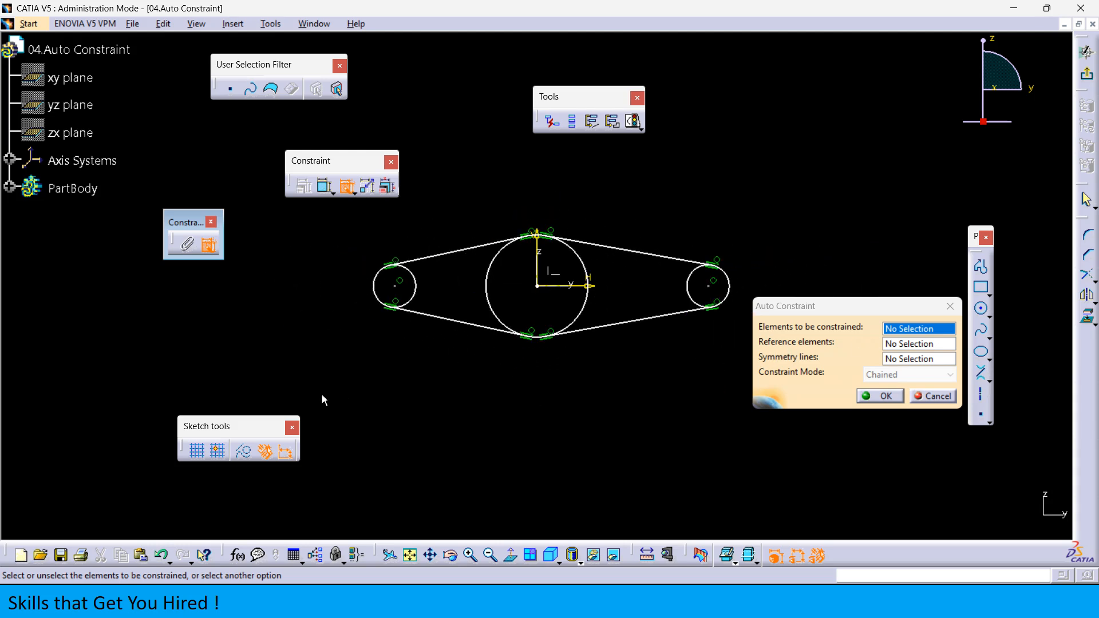
left_click_drag(326, 379, 822, 200)
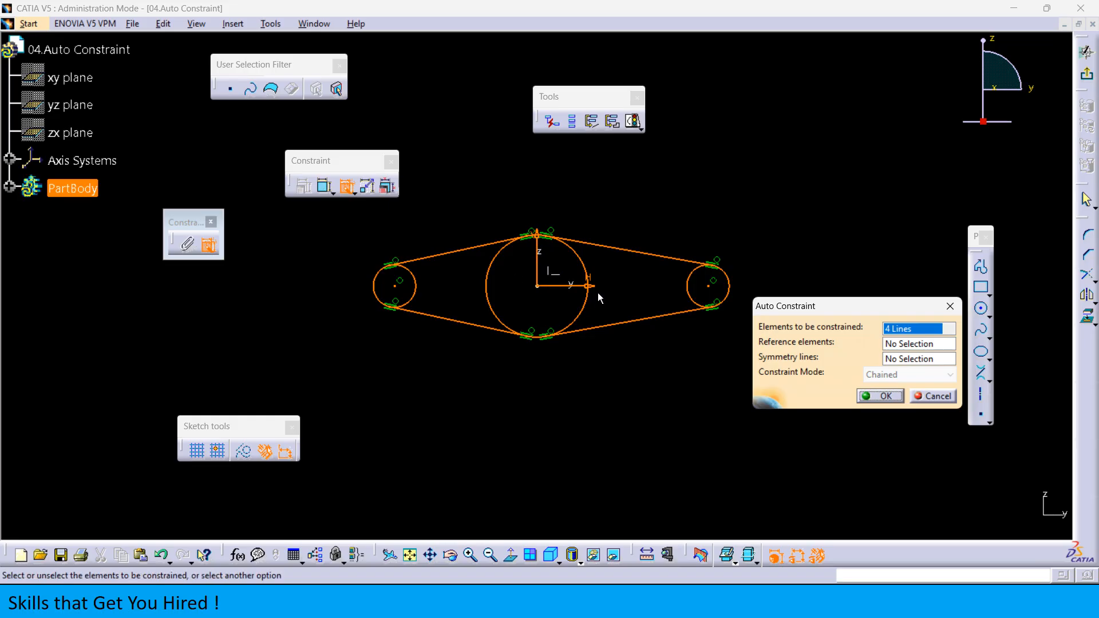
left_click(875, 399)
- Check the sketch solving status of the automatically constrained profile and close the status dialog
mouse_move(691, 422)
middle_mouse_down()
mouse_move(665, 431)
mouse_move(658, 404)
middle_mouse_up()
left_click_drag(963, 314, 801, 338)
left_click(632, 121)
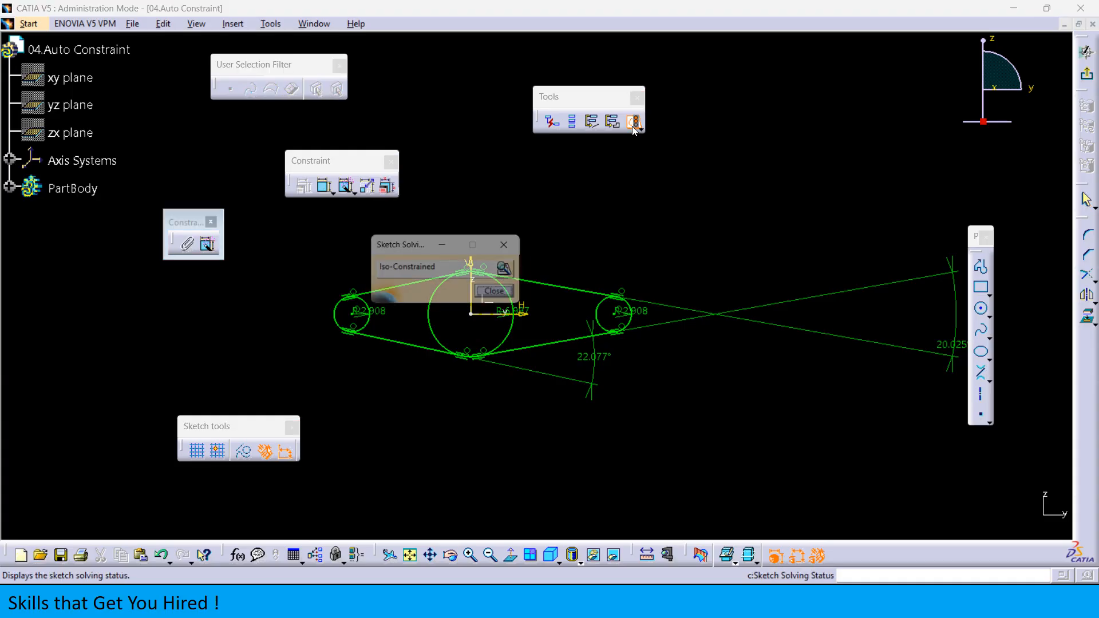
left_click(485, 294)
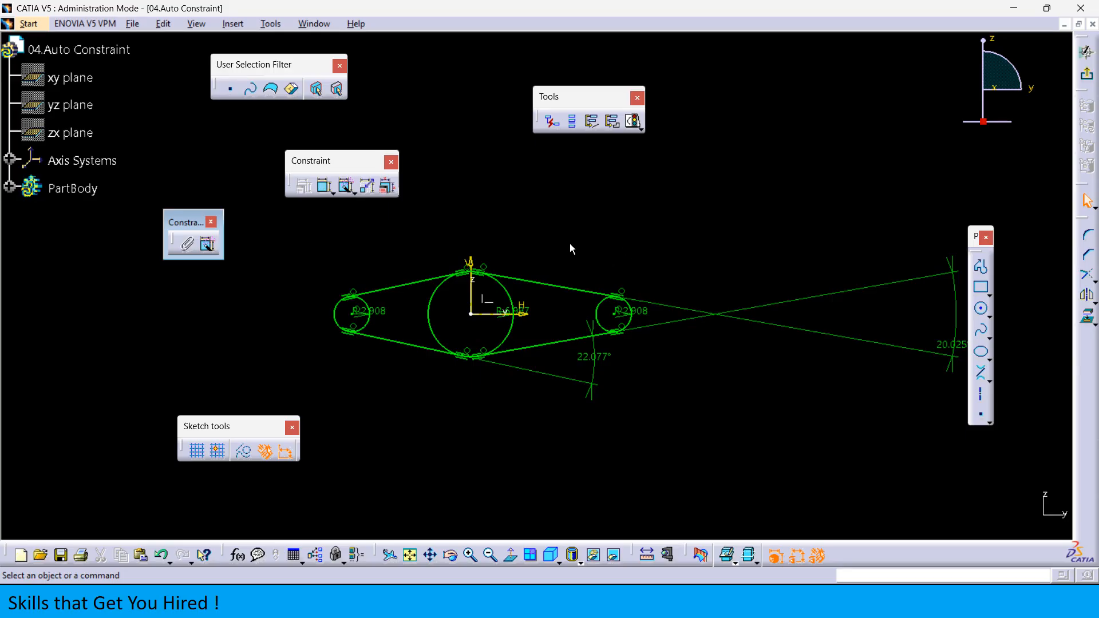
- Quick Trim the small circles' inner arcs and the central circle's two side arcs, and move the 20.025° angle dimension inside the profile
left_click(1094, 281)
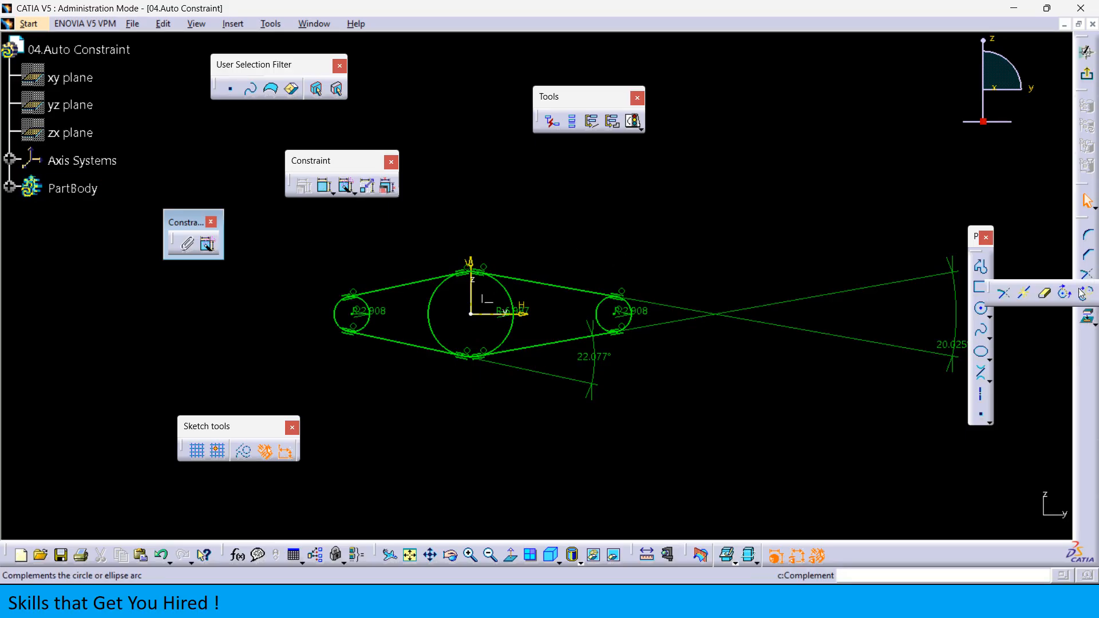
left_click(1044, 293)
left_click(370, 308)
left_click(430, 308)
left_click(508, 297)
left_click(606, 312)
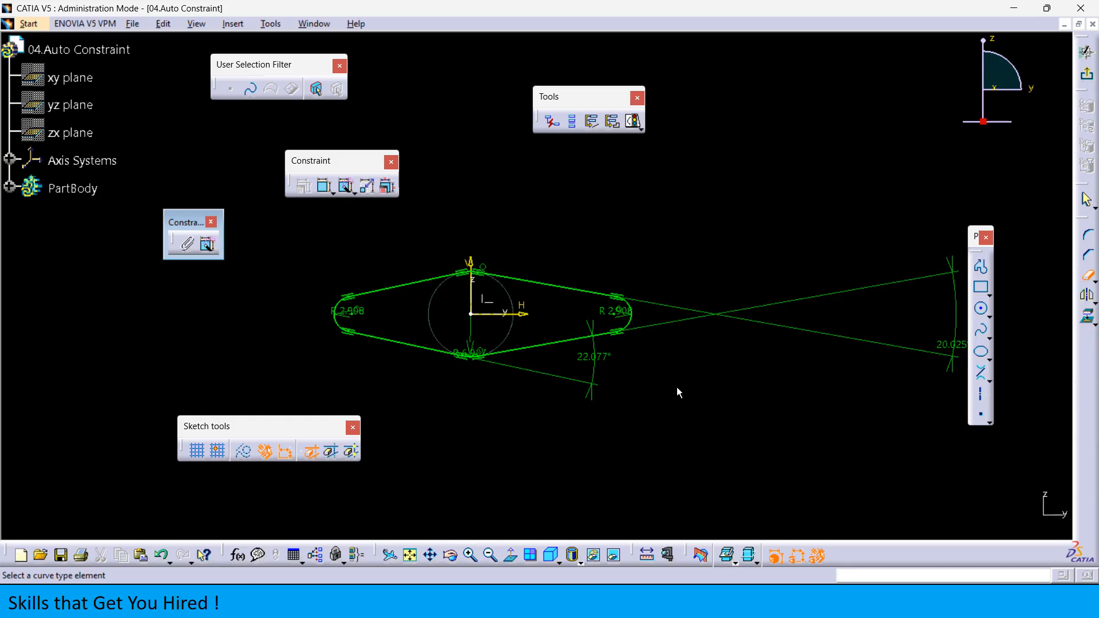
key("Escape")
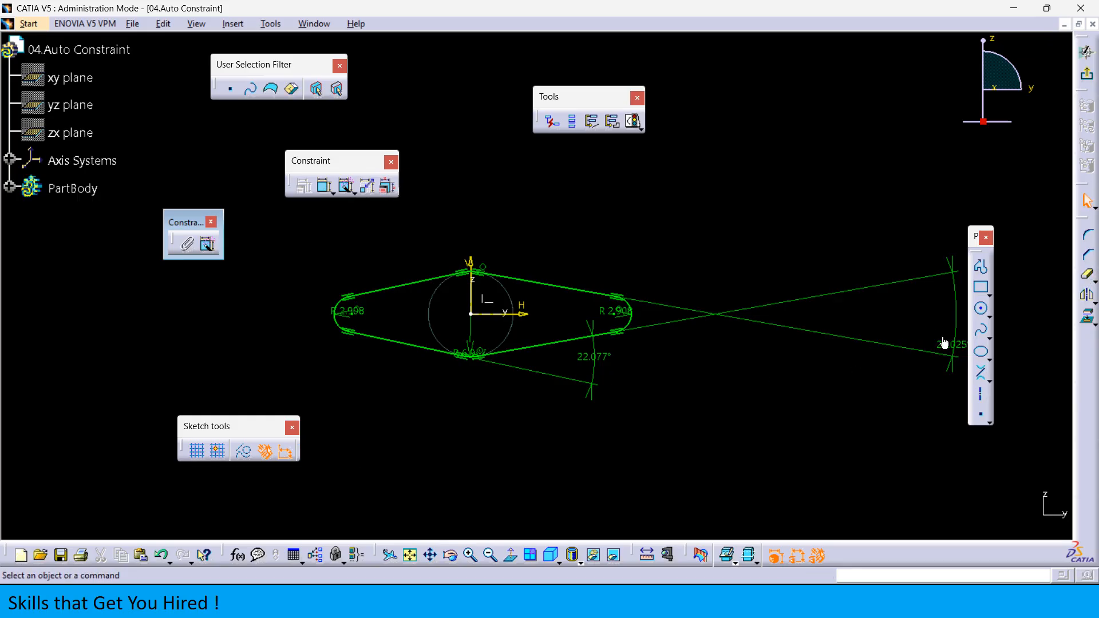
left_click_drag(950, 363, 582, 343)
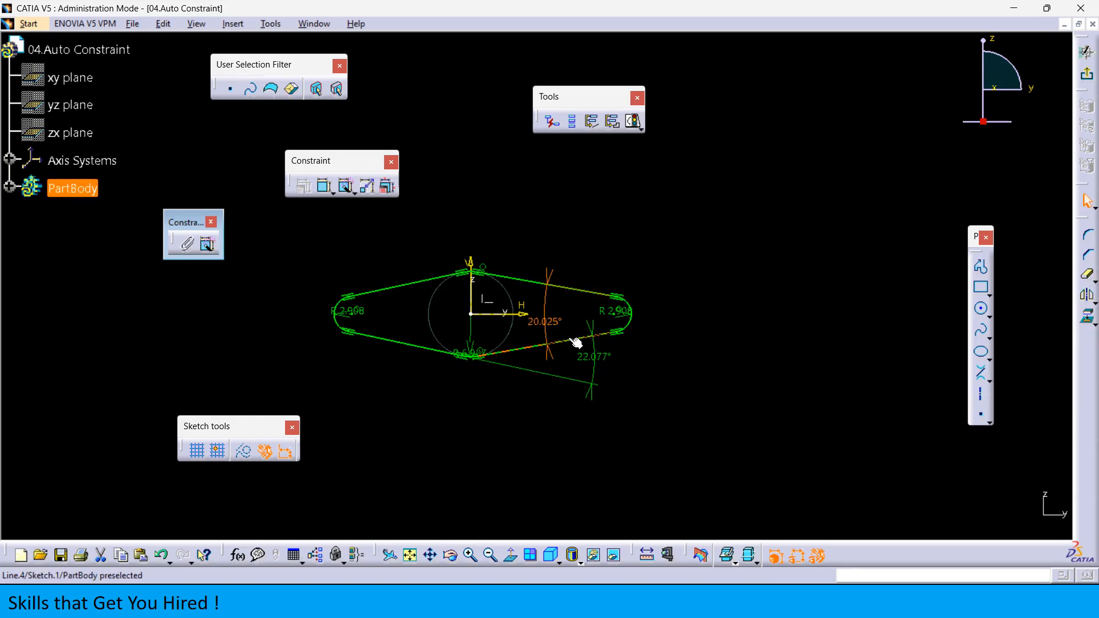
- Examine the trimmed profile's diagnostic and geometry results in Sketch Analysis, starting from the solving status
mouse_move(519, 340)
middle_mouse_down()
mouse_move(540, 336)
mouse_move(534, 292)
mouse_move(541, 324)
middle_mouse_up()
left_click(634, 122)
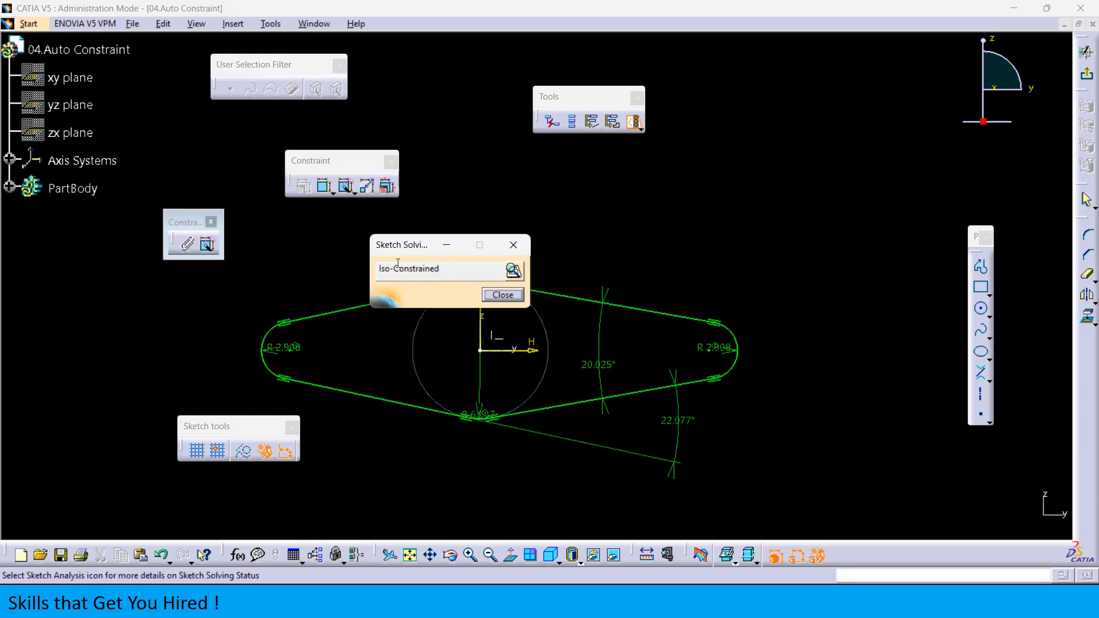
left_click(514, 270)
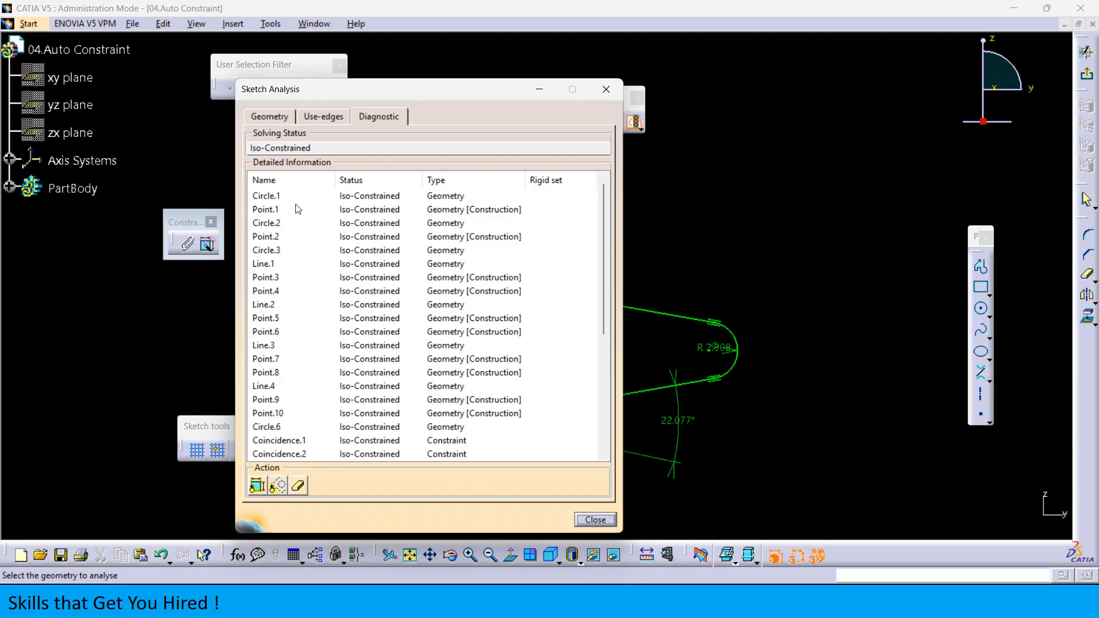
left_click(265, 117)
left_click(373, 196)
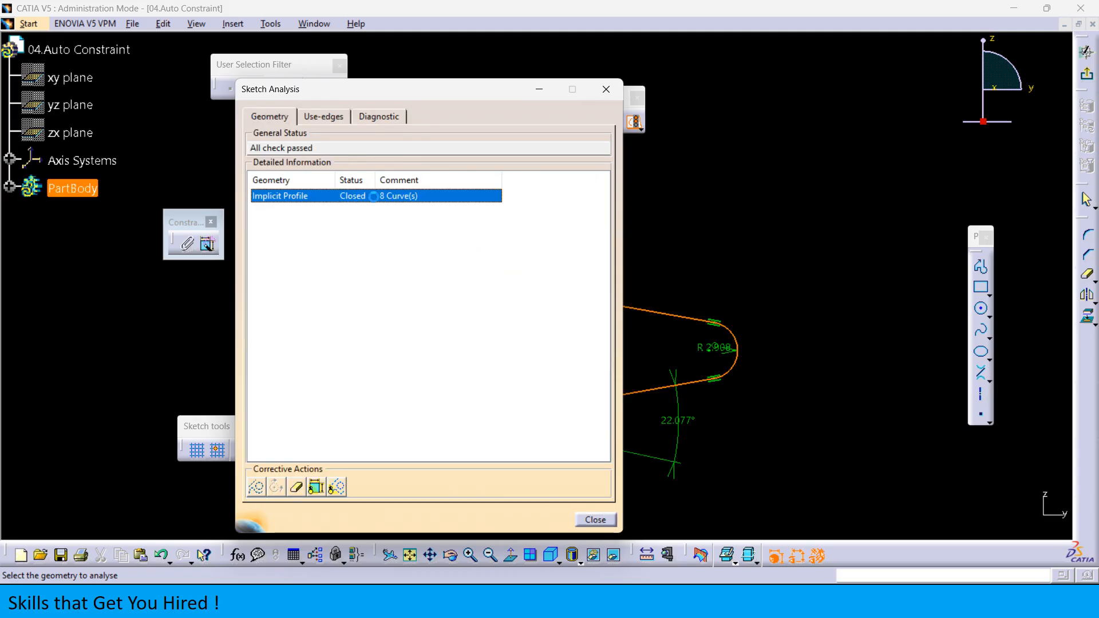
left_click(606, 89)
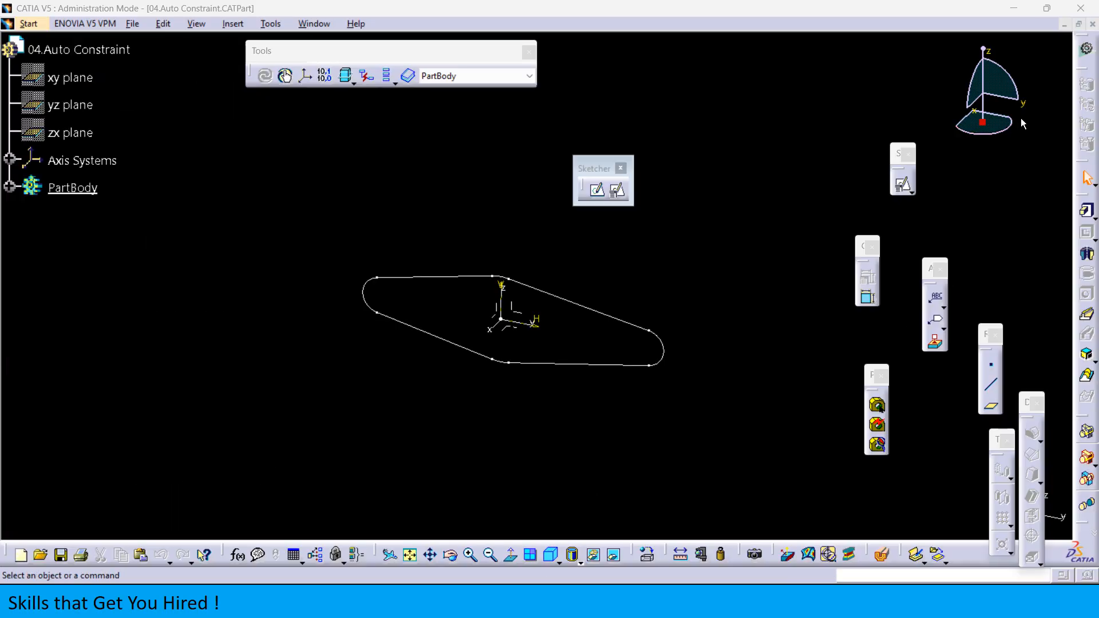
- Close the 04.Auto Constraint part and create a new Part Design part named 05.Animate Constraint, without hybrid design or a geometrical set
left_click(1092, 24)
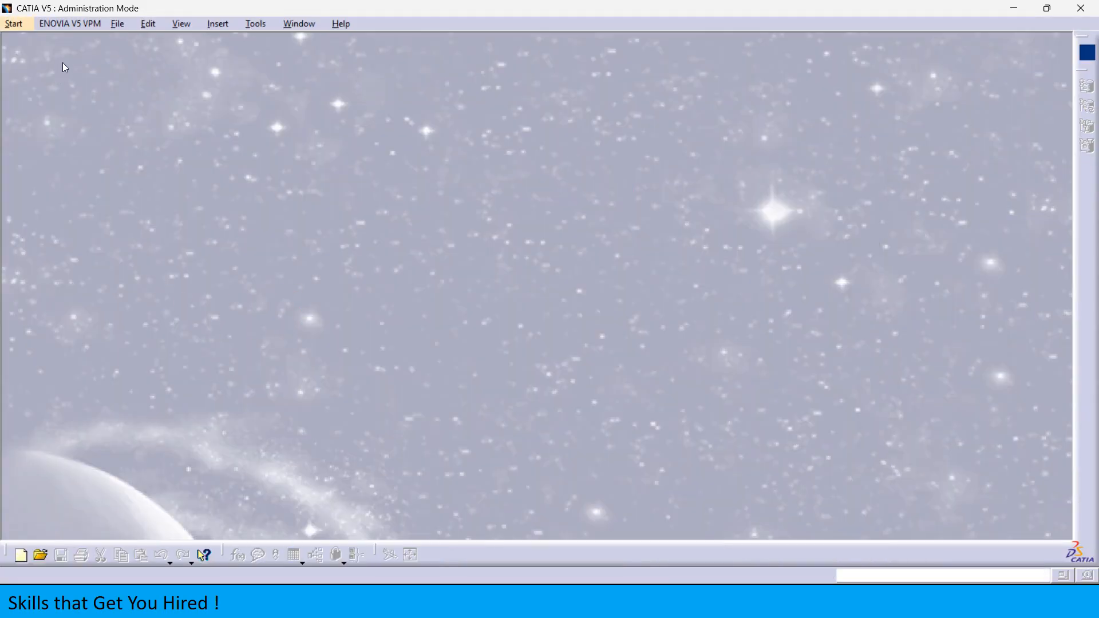
left_click(14, 23)
mouse_move(30, 200)
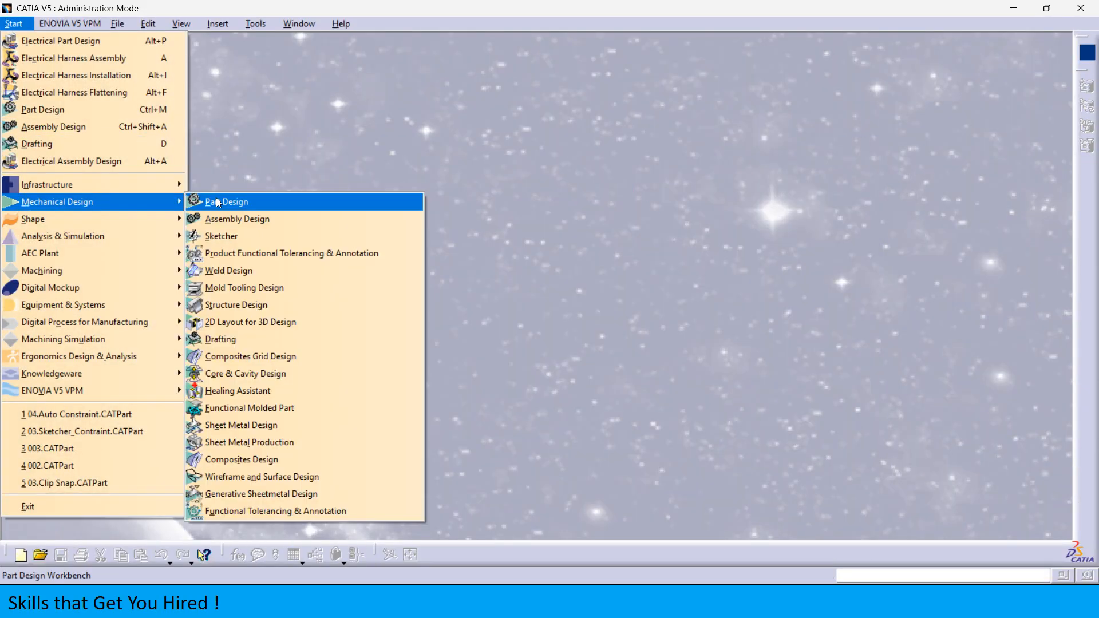
left_click(276, 201)
type("05.Ani")
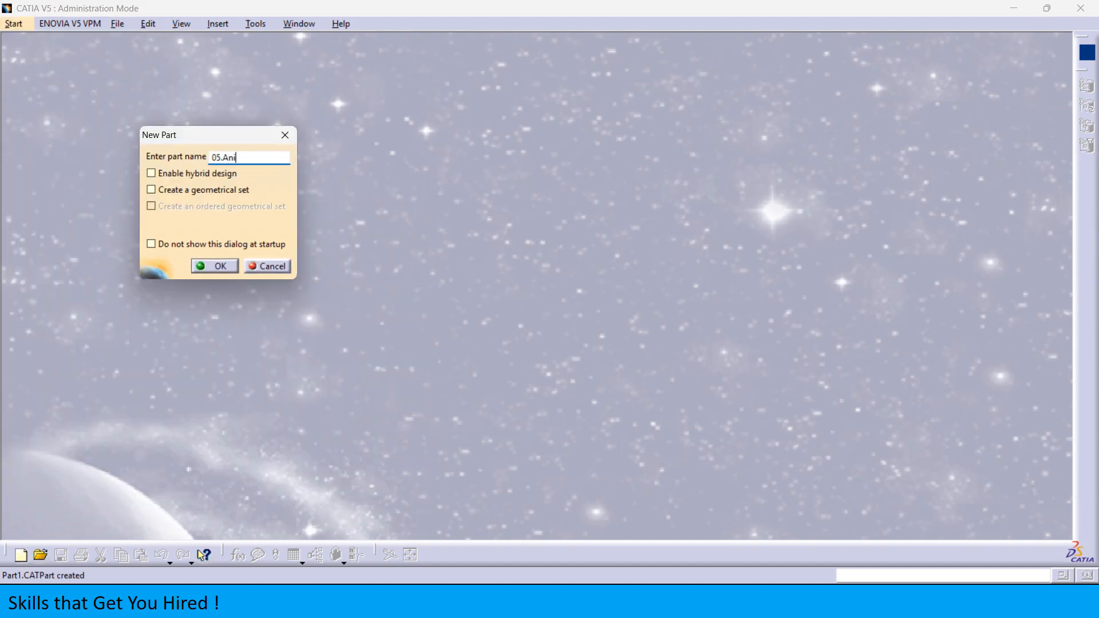
type("mate Constraint")
key("Return")
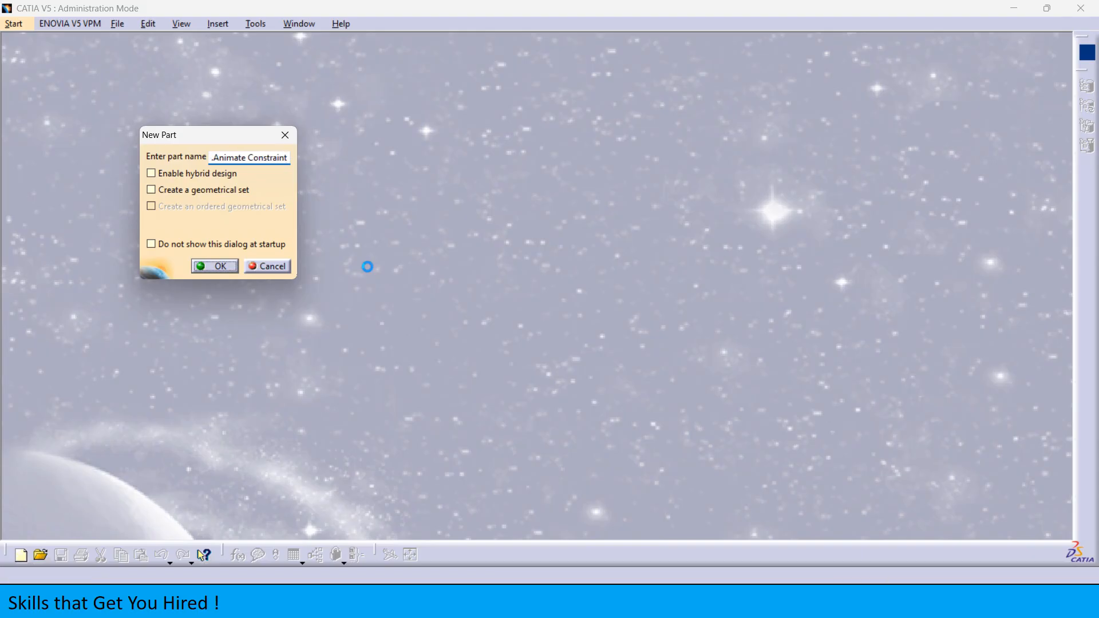
- Hide the xy, yz and zx planes and insert a Standard axis system with its default origin and axes
left_click_drag(715, 360, 276, 213)
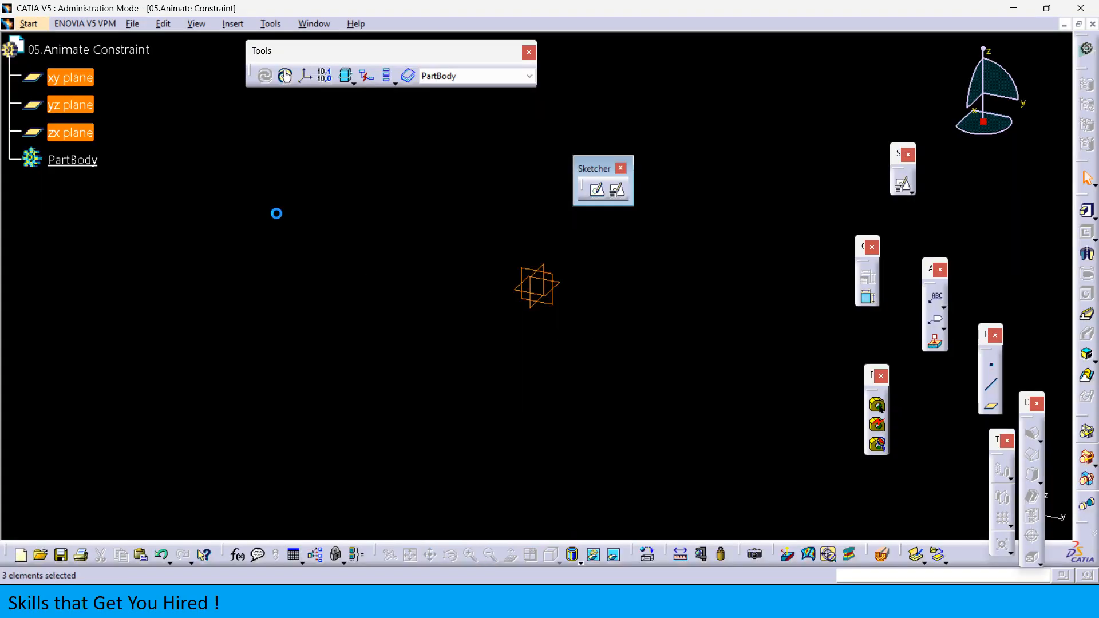
right_click(87, 105)
left_click(127, 148)
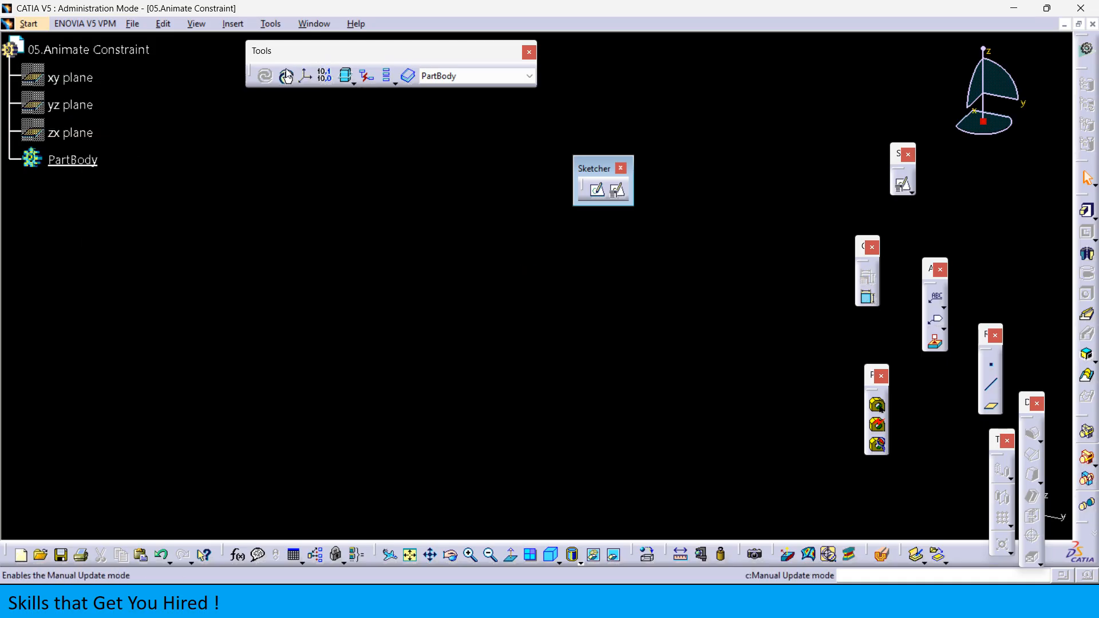
left_click(233, 24)
left_click(264, 197)
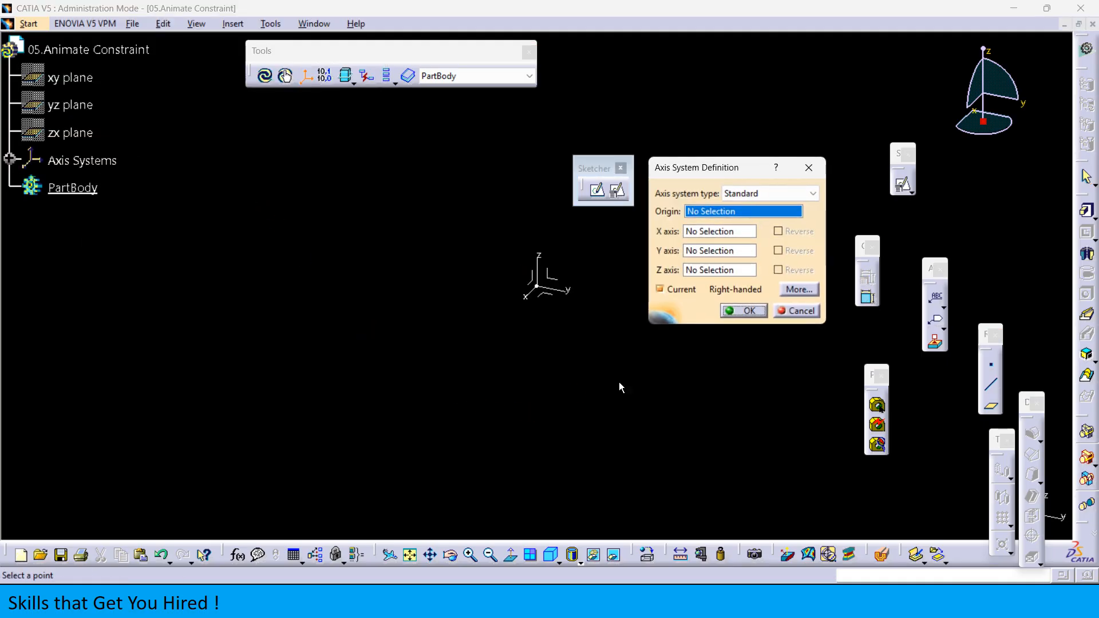
left_click(748, 311)
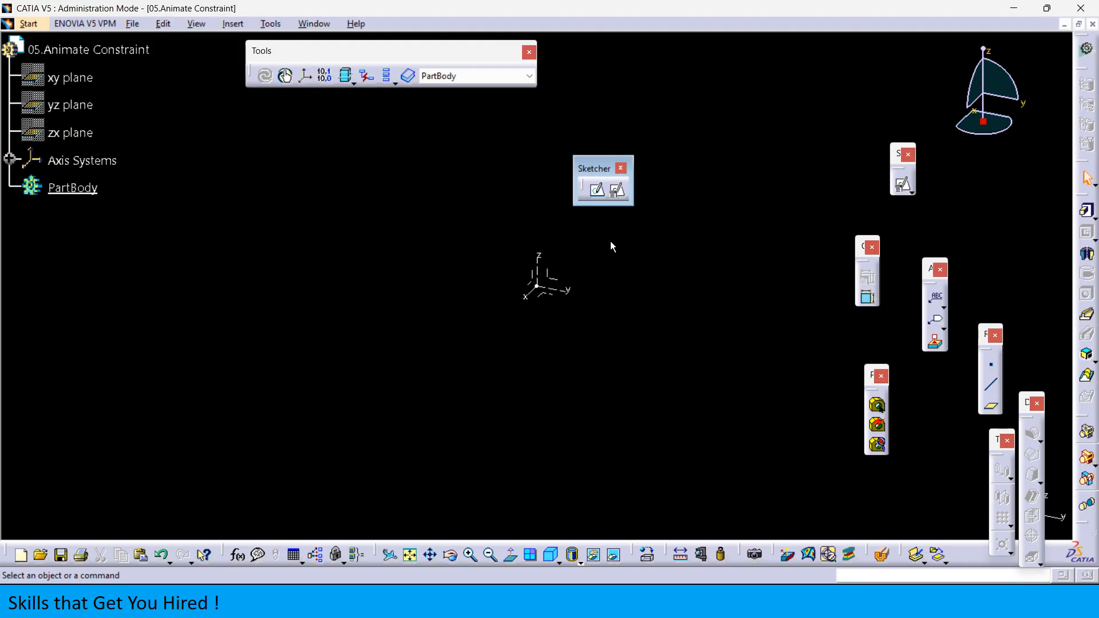
- Create a positioned sketch on the yz plane of the new axis system
left_click(617, 190)
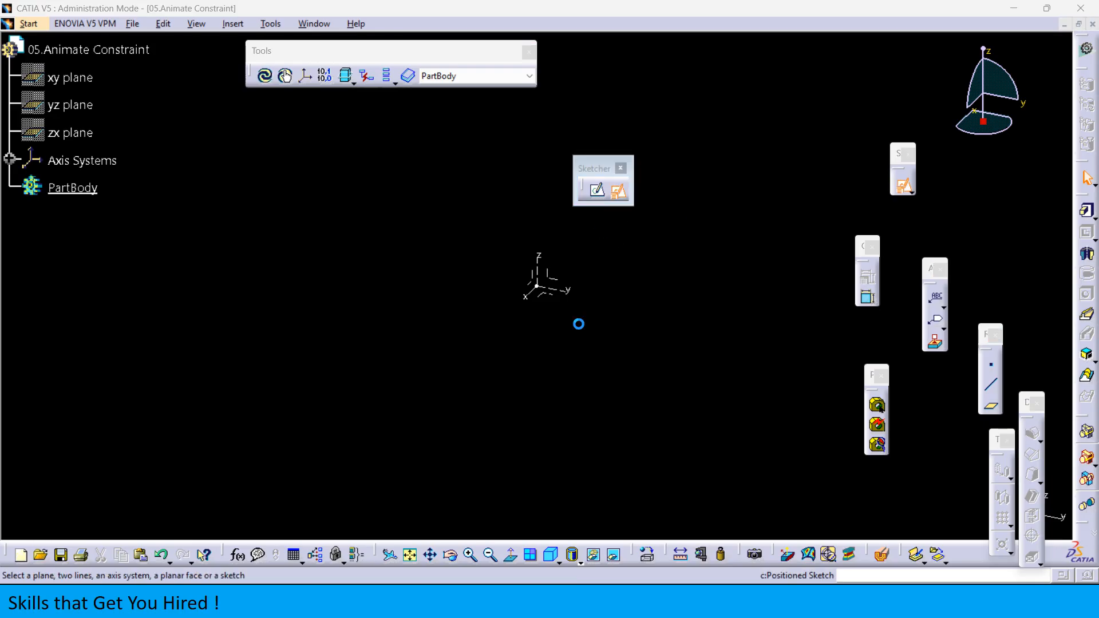
left_click(553, 276)
left_click(331, 392)
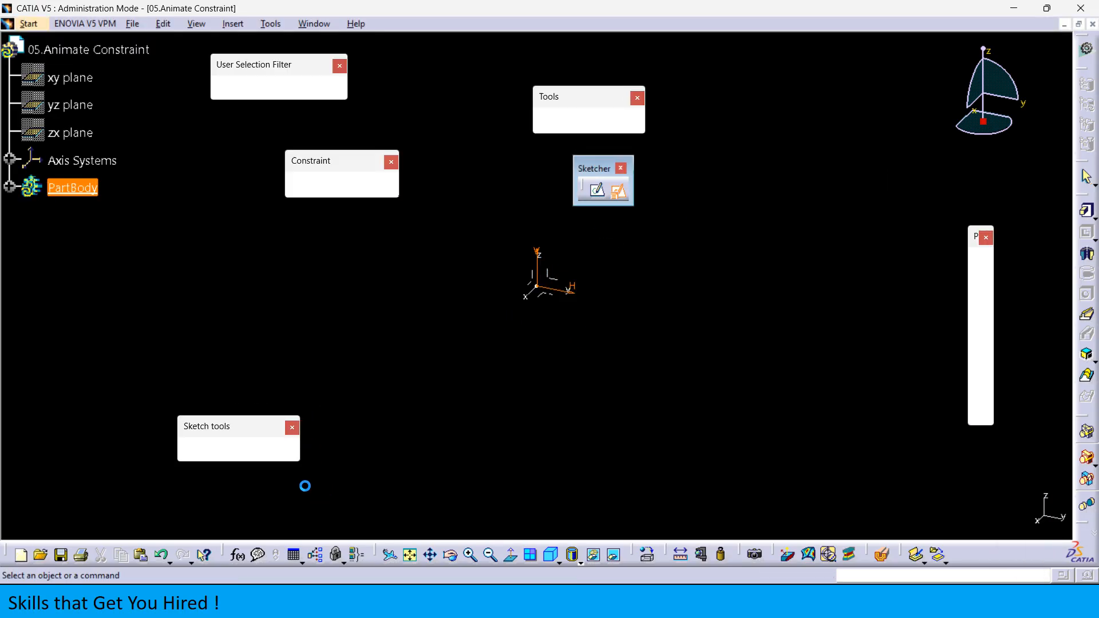
middle_click_drag(483, 339, 489, 400)
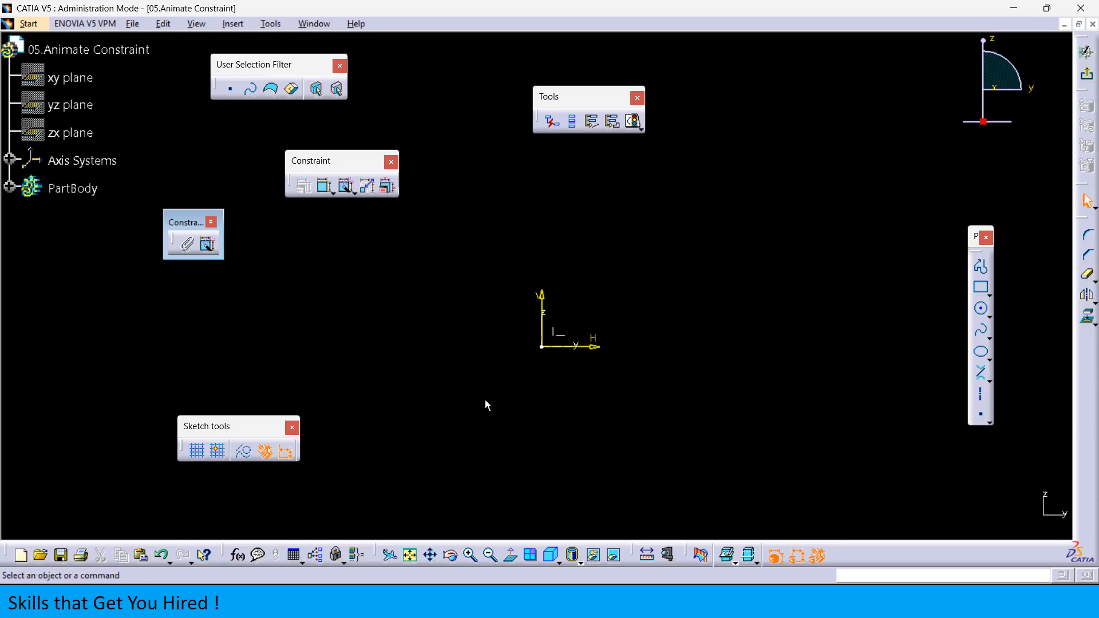
- Hide the axis system under Axis Systems in the tree and collapse its branch
left_click(9, 161)
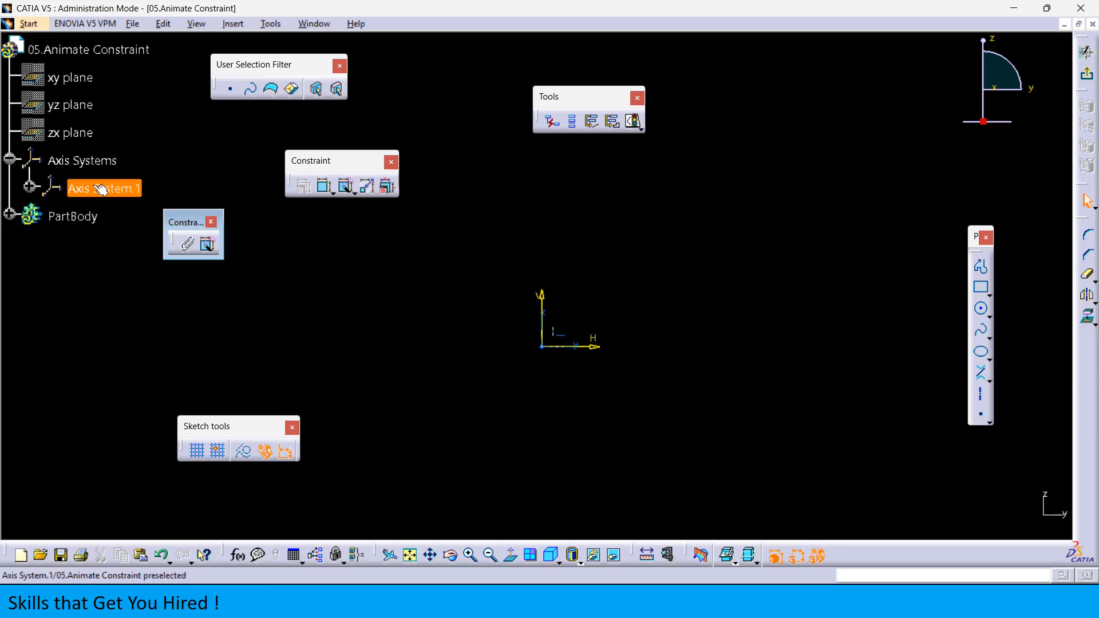
right_click(102, 188)
left_click(138, 230)
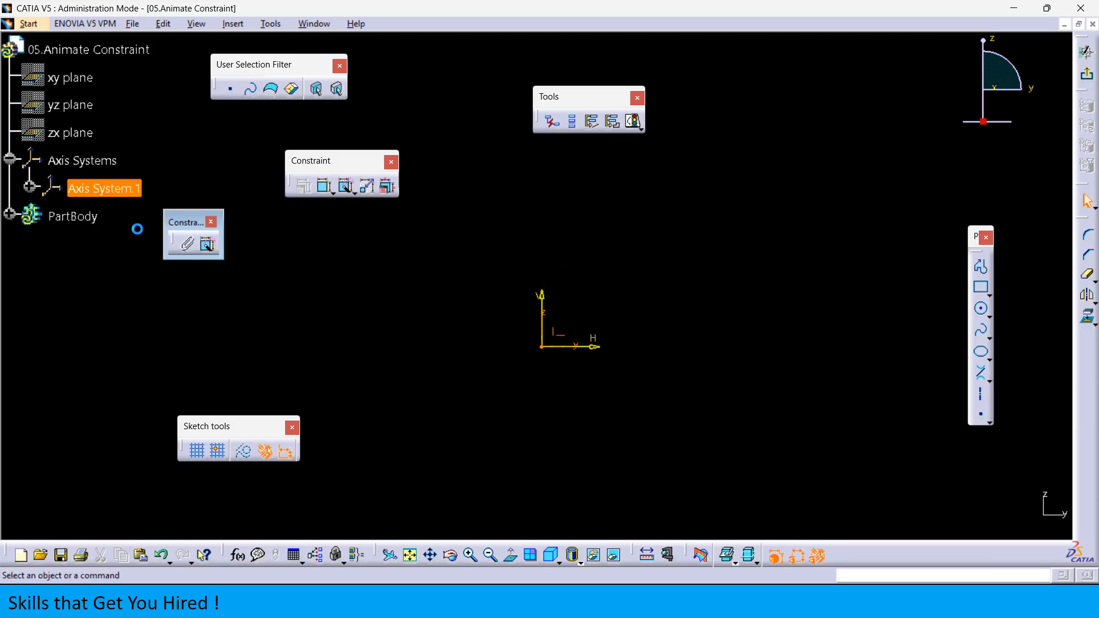
left_click(10, 161)
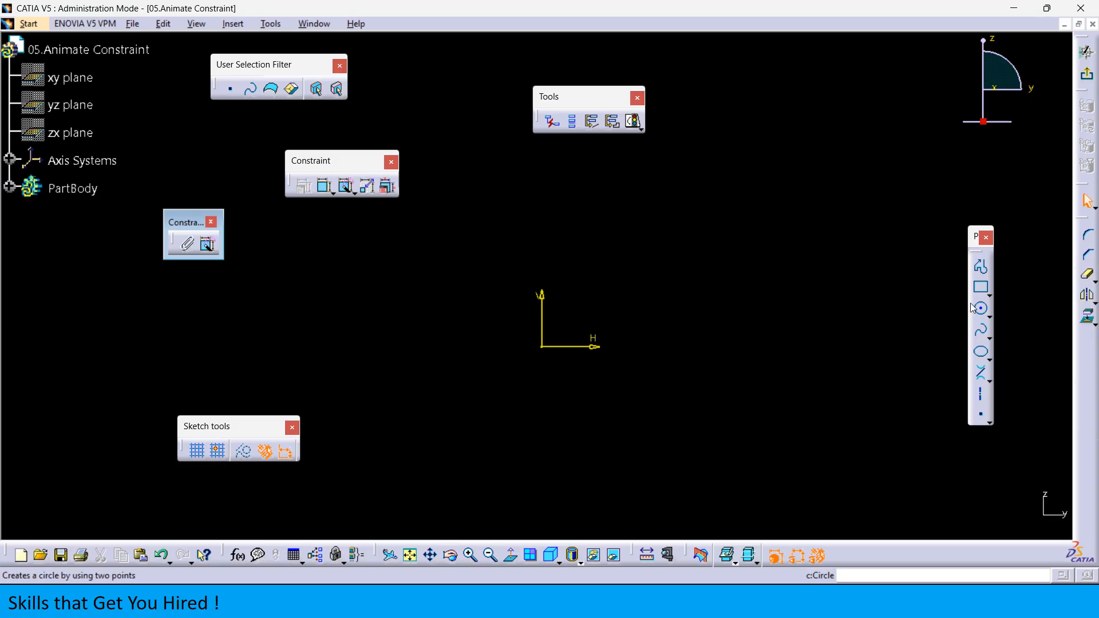
- Sketch an upright rectangle enclosing the sketch origin
left_click(988, 295)
left_click(923, 299)
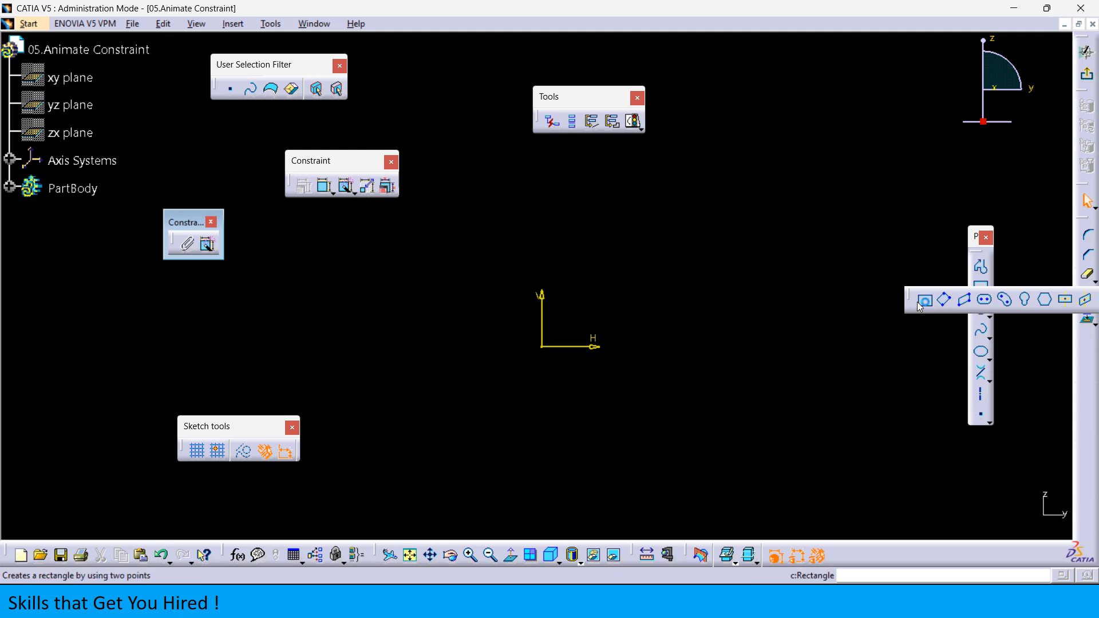
left_click(448, 223)
left_click(616, 413)
left_click(694, 329)
mouse_move(699, 328)
middle_mouse_down()
mouse_move(684, 293)
mouse_move(678, 324)
middle_mouse_up()
mouse_move(668, 365)
middle_mouse_down()
mouse_move(694, 284)
mouse_move(704, 320)
middle_mouse_up()
- Sketch a circle about 54 mm in diameter on the vertical axis, centred about 179 mm below the sketch origin
left_click(981, 313)
middle_click_drag(518, 402, 517, 307)
left_click(549, 365)
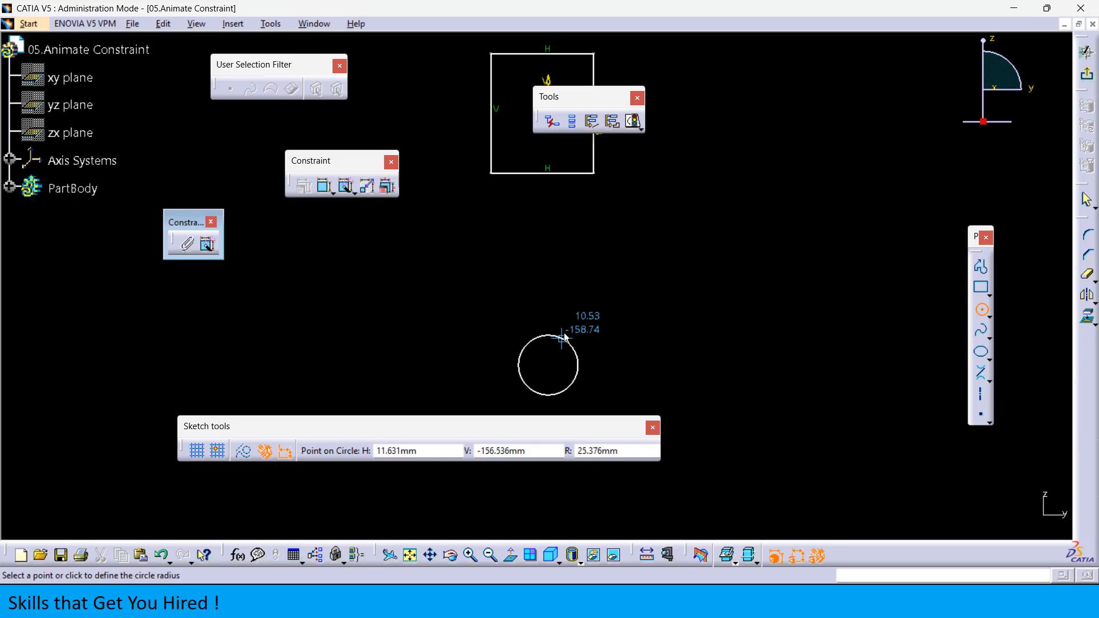
left_click(569, 336)
mouse_move(638, 329)
middle_mouse_down()
mouse_move(668, 312)
mouse_move(630, 356)
middle_mouse_up()
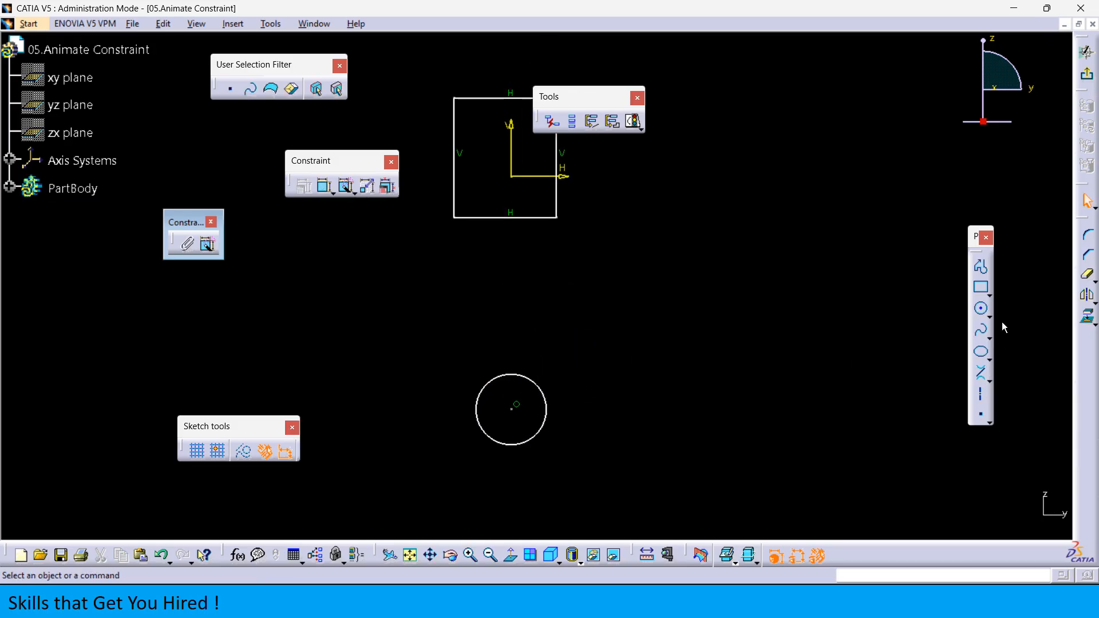
- Draw a line from the circle's centre to its circumference and another from there to the rectangle's bottom edge on the vertical axis
left_click(990, 383)
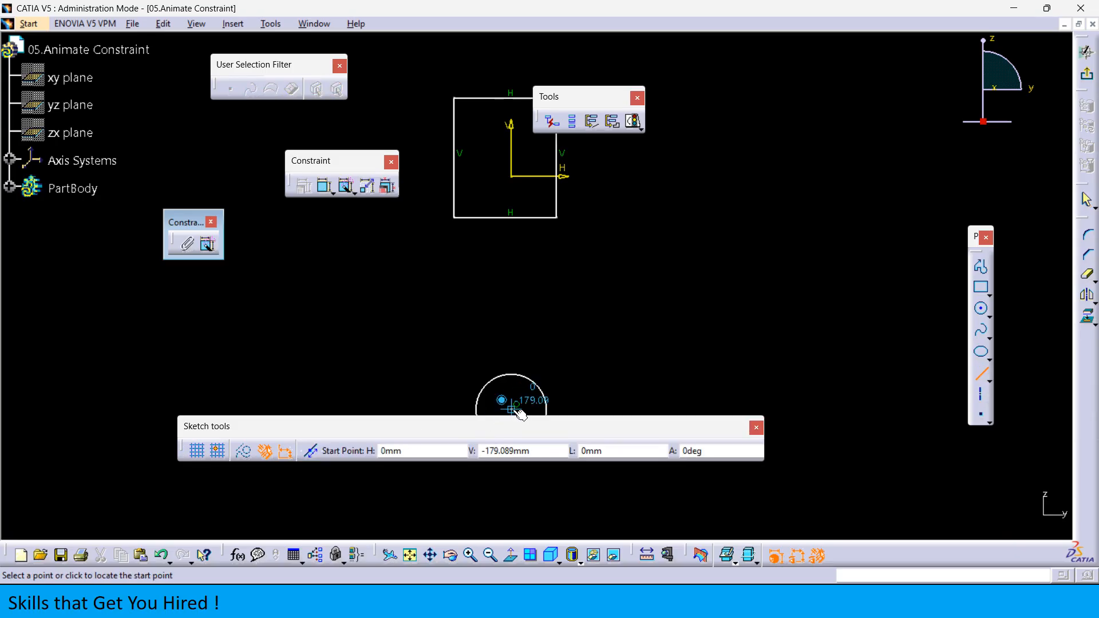
left_click(544, 394)
left_click(981, 372)
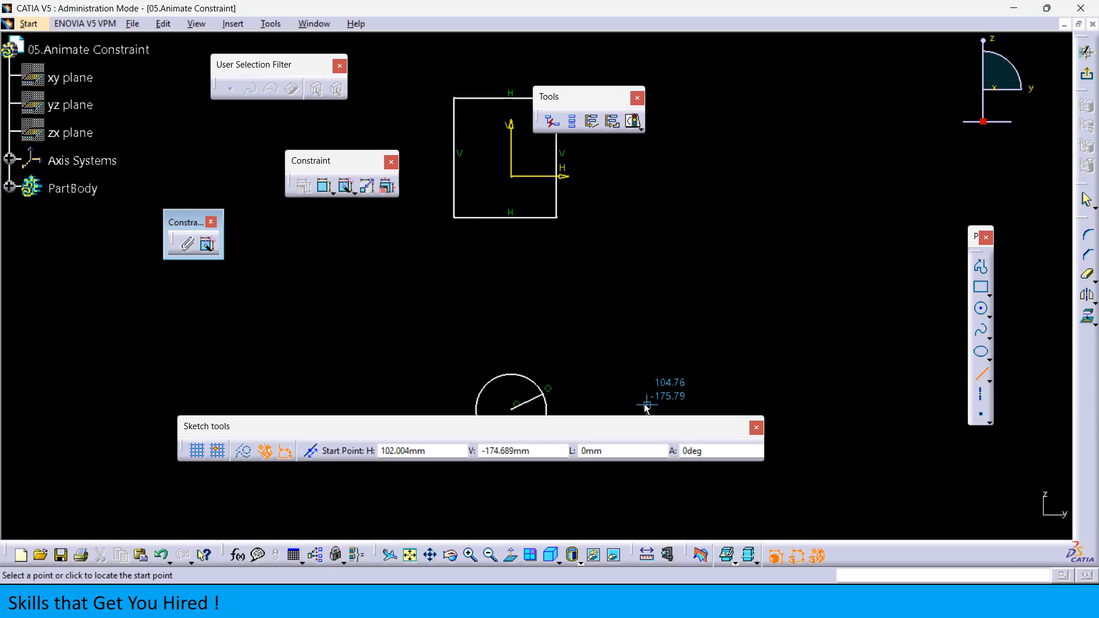
left_click(545, 391)
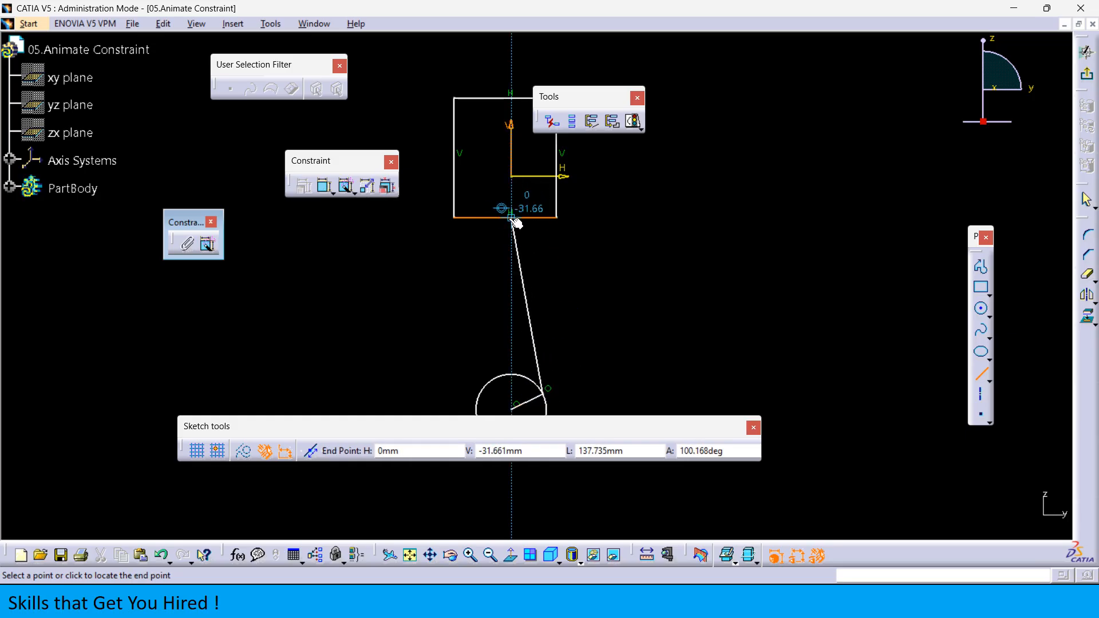
left_click(512, 217)
middle_click_drag(647, 273, 658, 318)
- Constrain the rectangle's two vertical sides as symmetric about the sketch's V axis
left_click(983, 330)
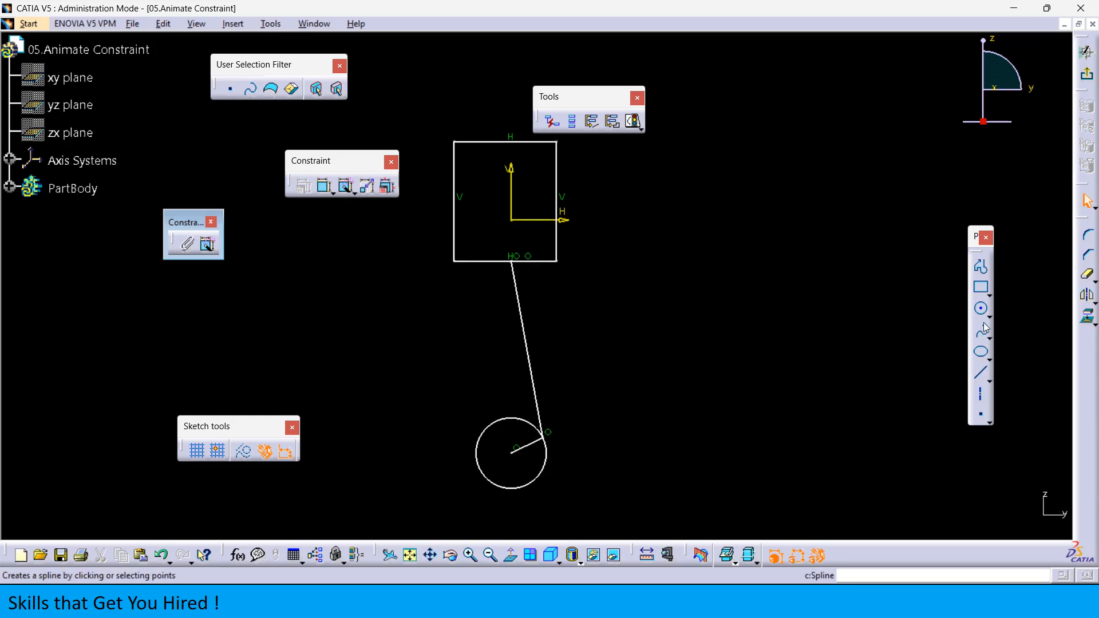
left_click(326, 187)
left_click(556, 152)
left_click(455, 163)
right_click(726, 192)
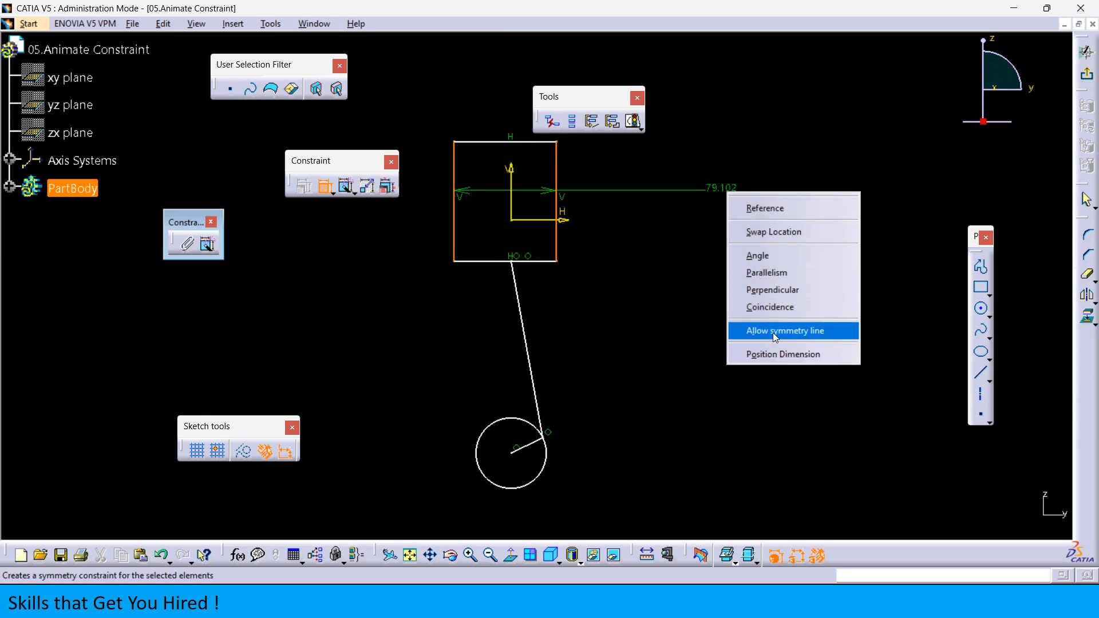
left_click(754, 334)
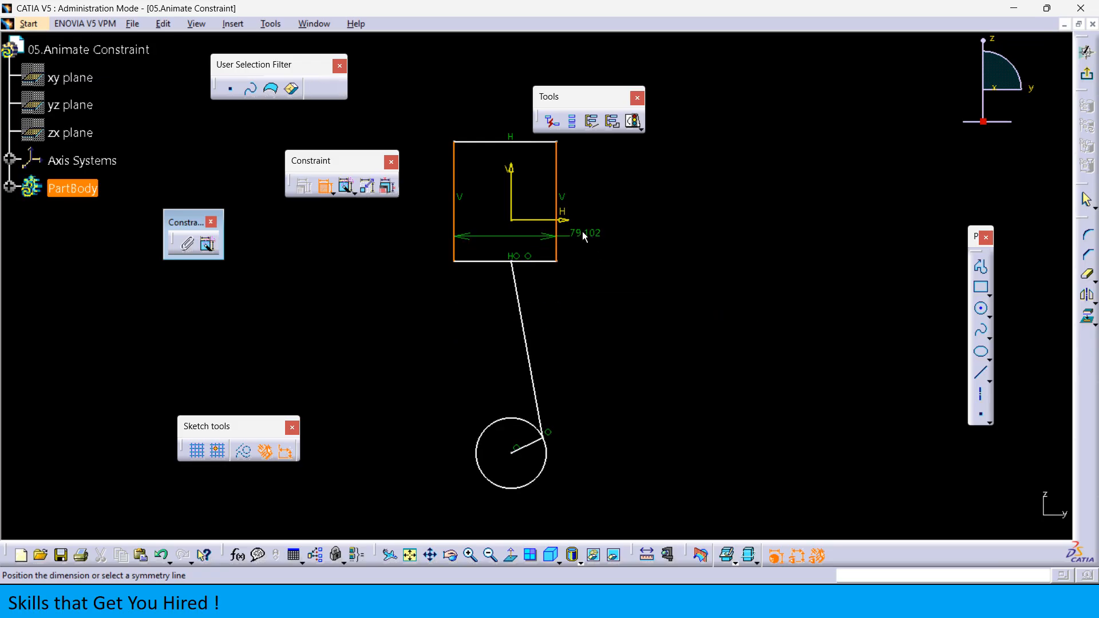
left_click(514, 177)
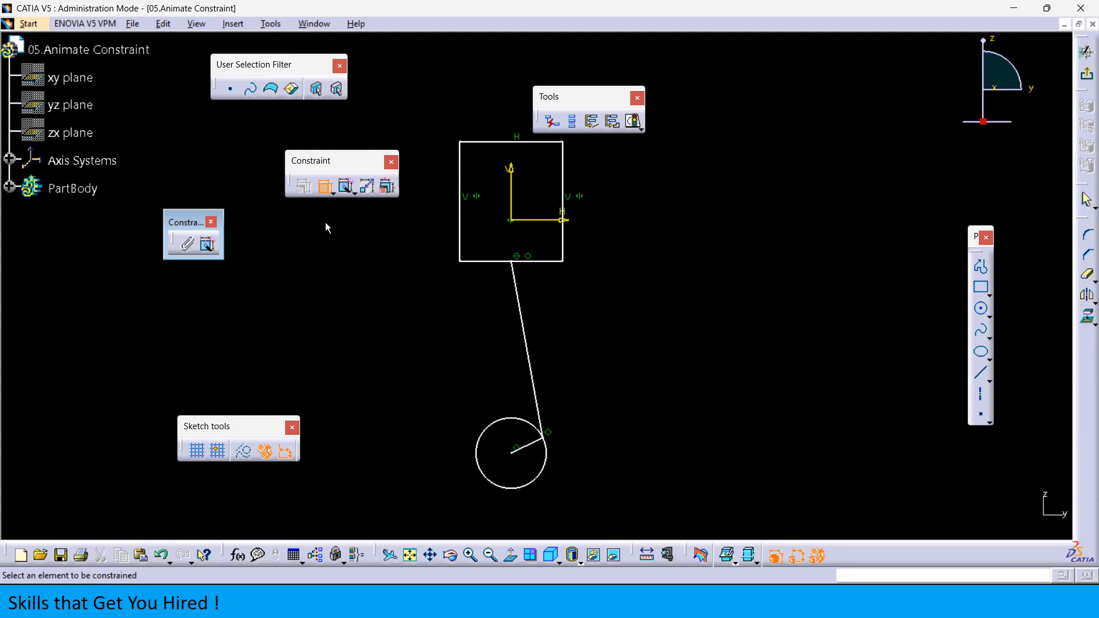
left_click(316, 192)
- Delete the rectangle's bottom edge and draw a horizontal line joining its two vertical sides about 16 mm below the H axis
left_click(544, 262)
key("Delete")
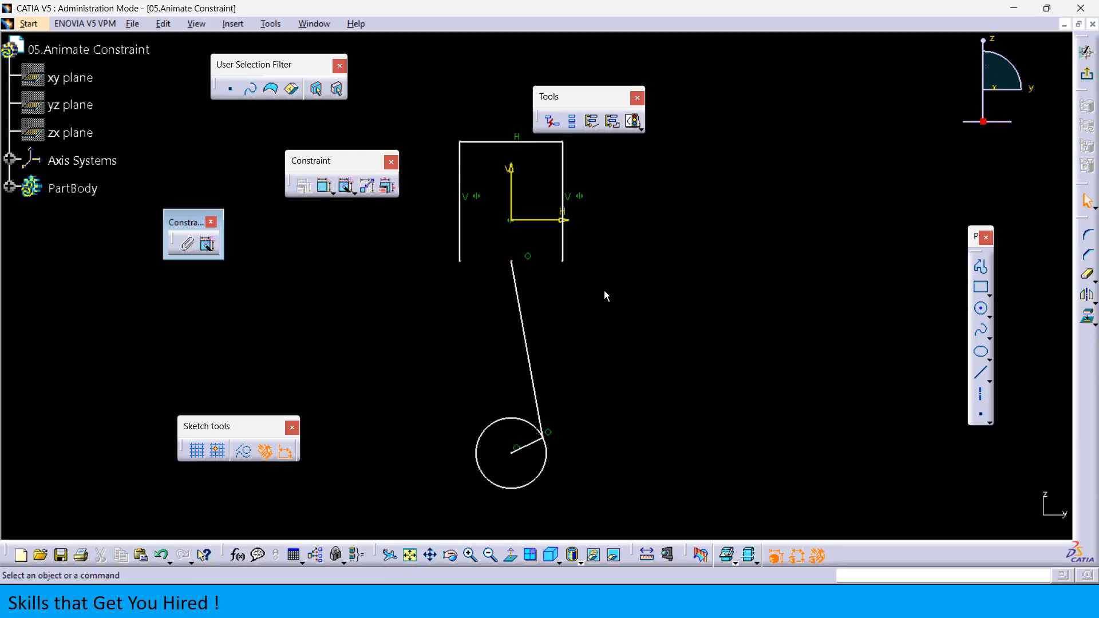
left_click(980, 378)
left_click(460, 241)
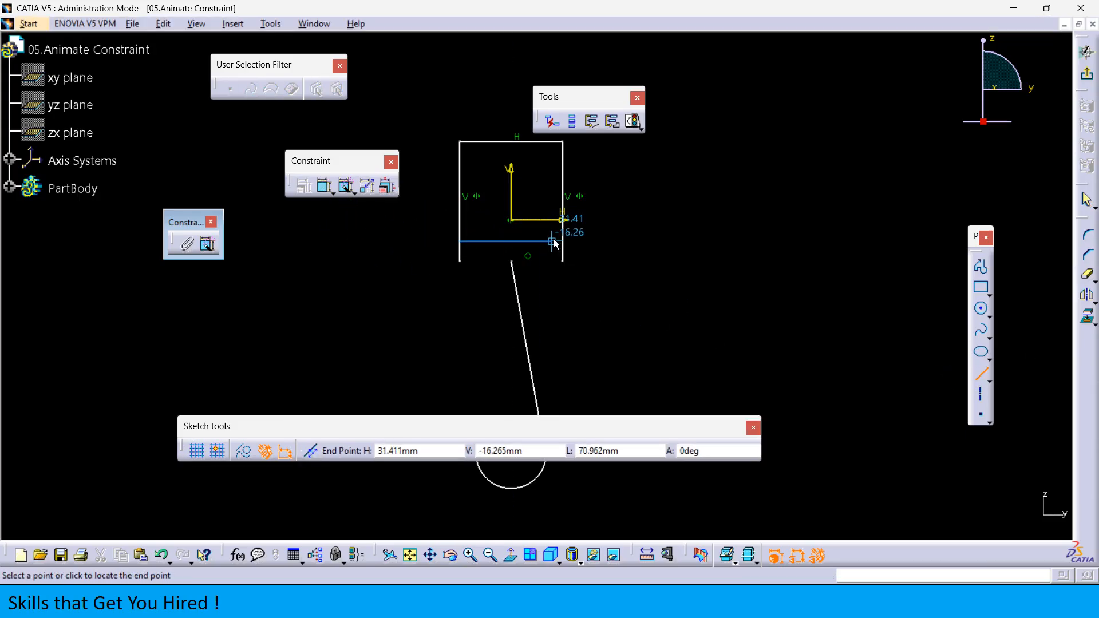
left_click(563, 242)
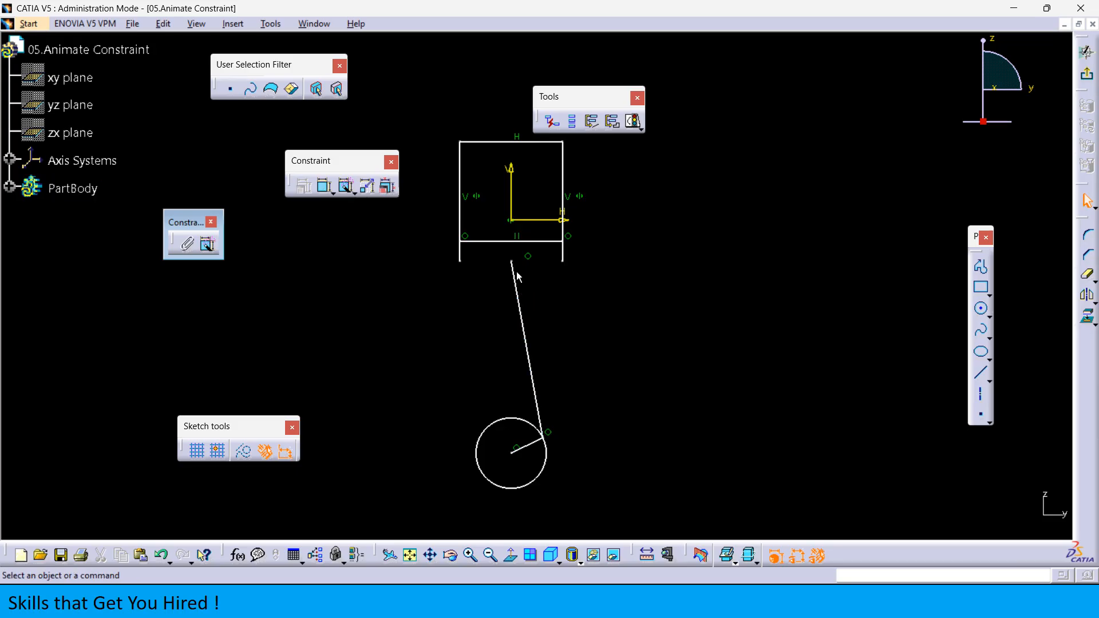
- Make the connecting line's upper end coincident with the new horizontal line and extend the right side's lower end below that line
left_click(324, 186)
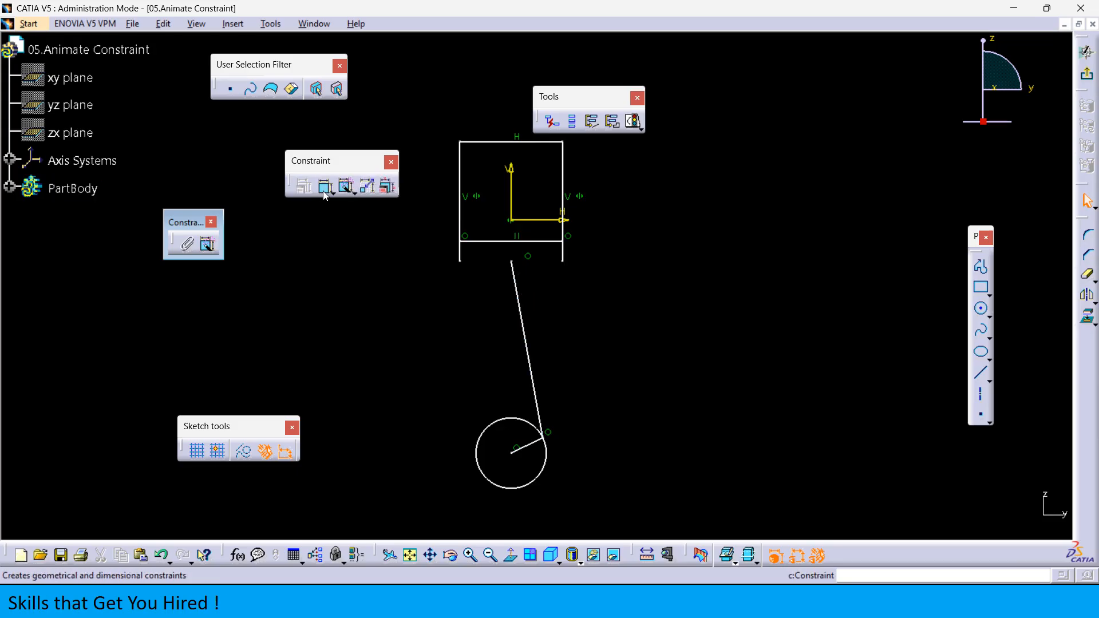
left_click(512, 262)
left_click(527, 241)
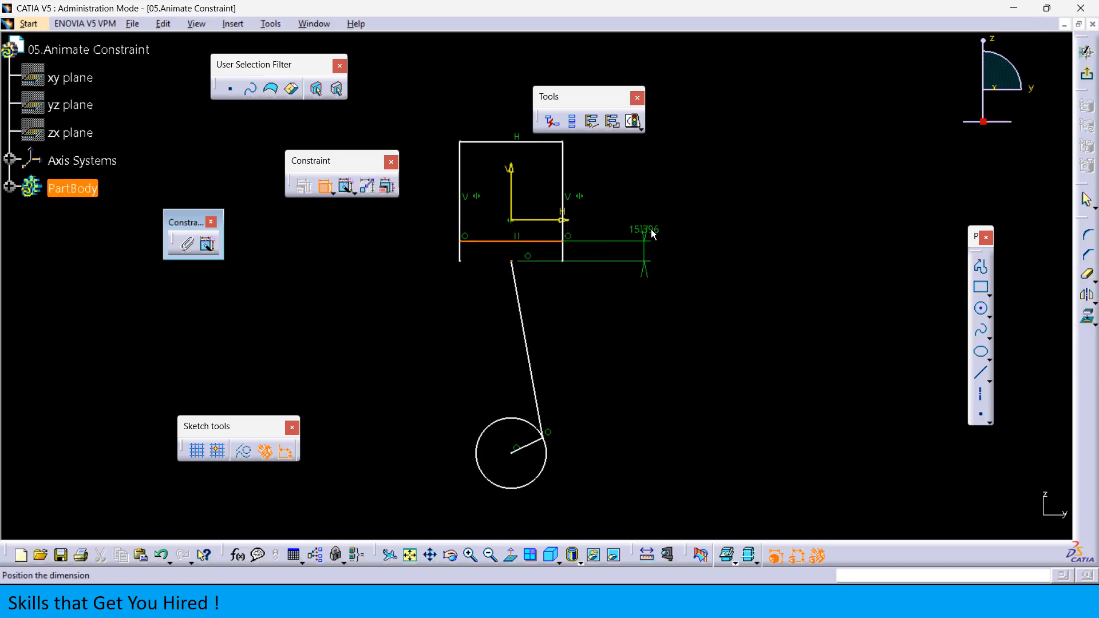
right_click(651, 228)
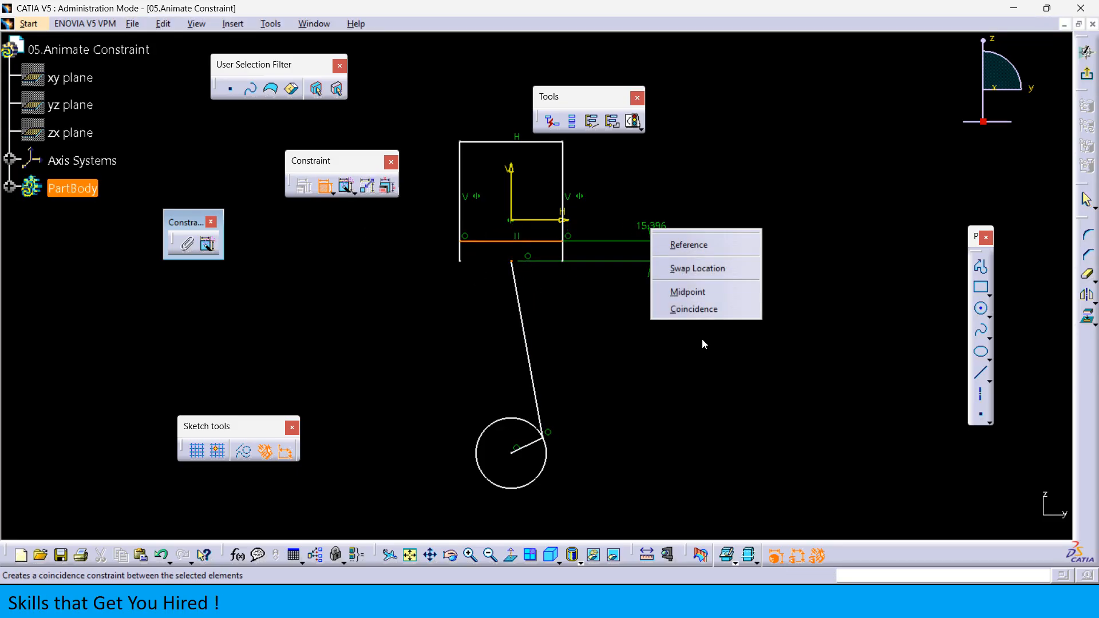
left_click(675, 310)
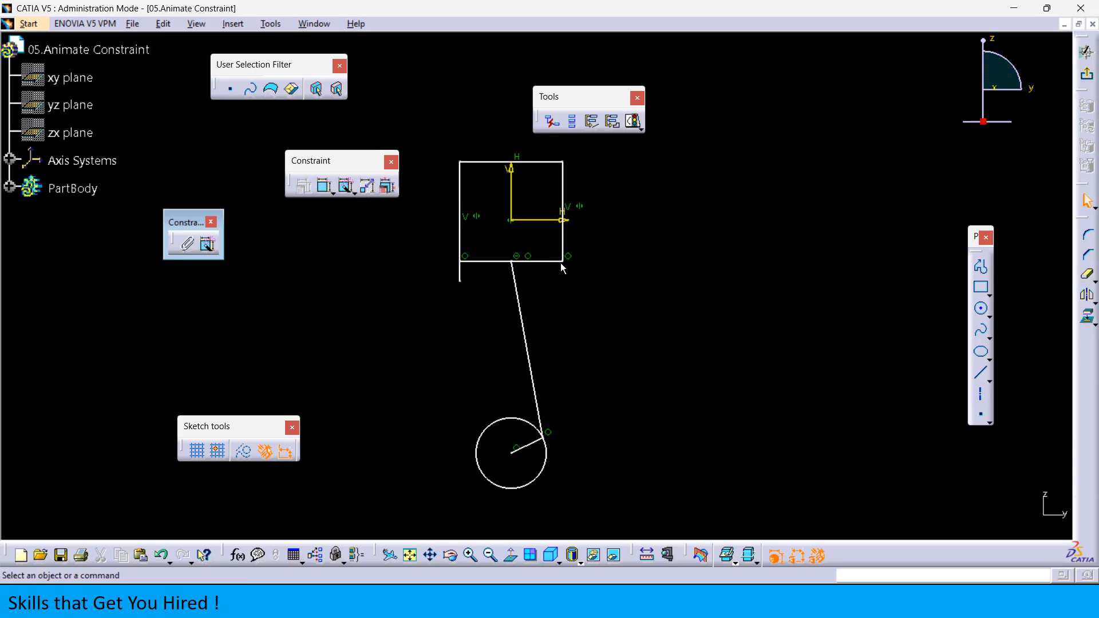
left_click_drag(564, 262, 562, 283)
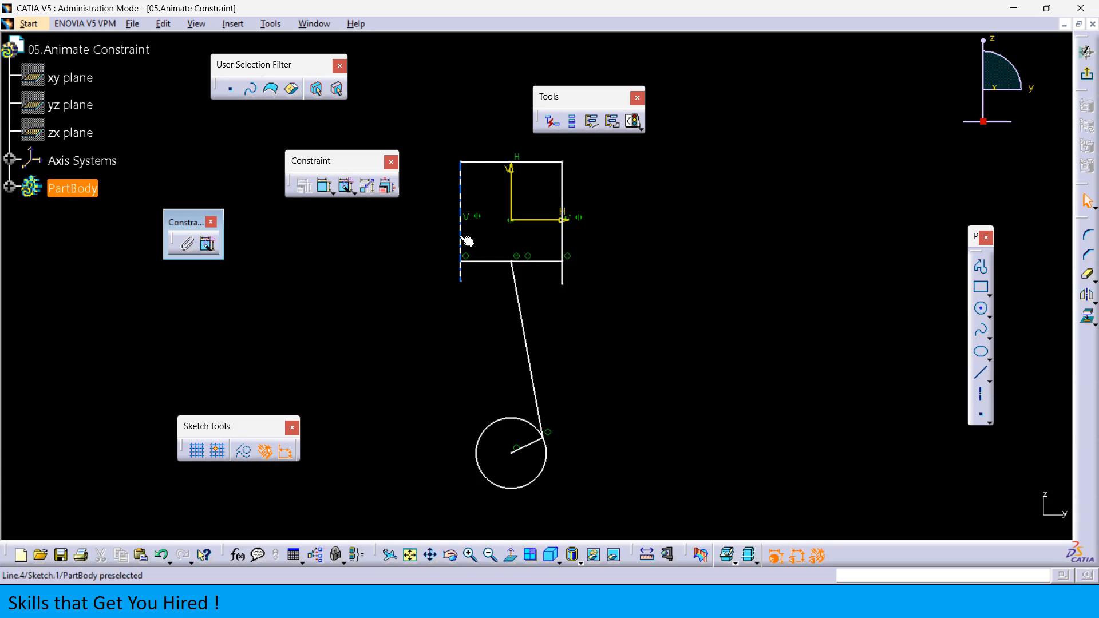
left_click(324, 186)
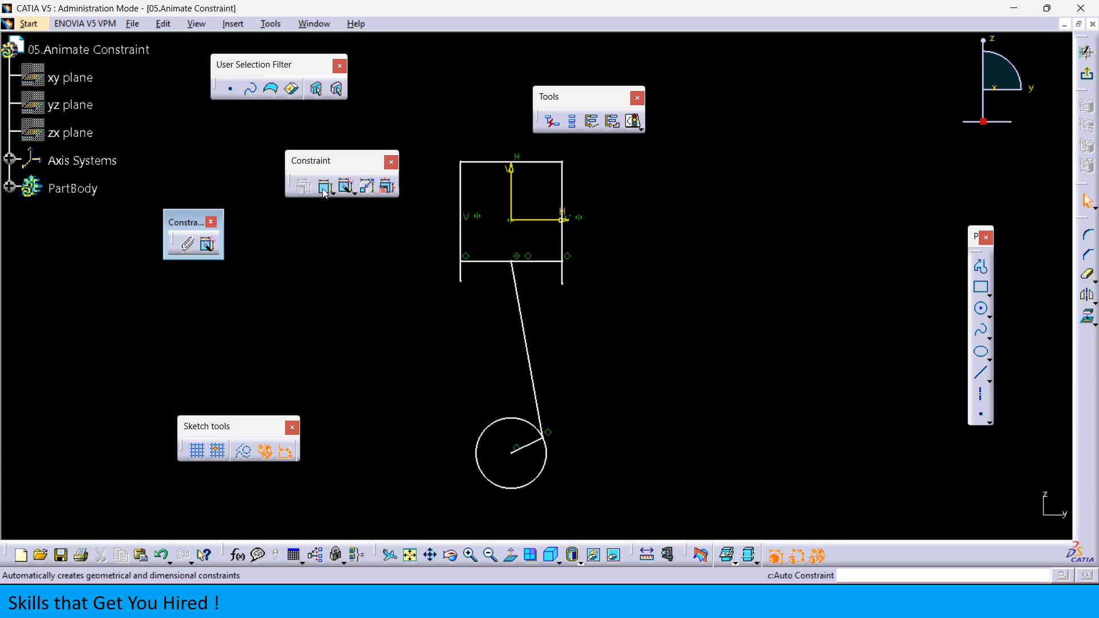
left_click(461, 192)
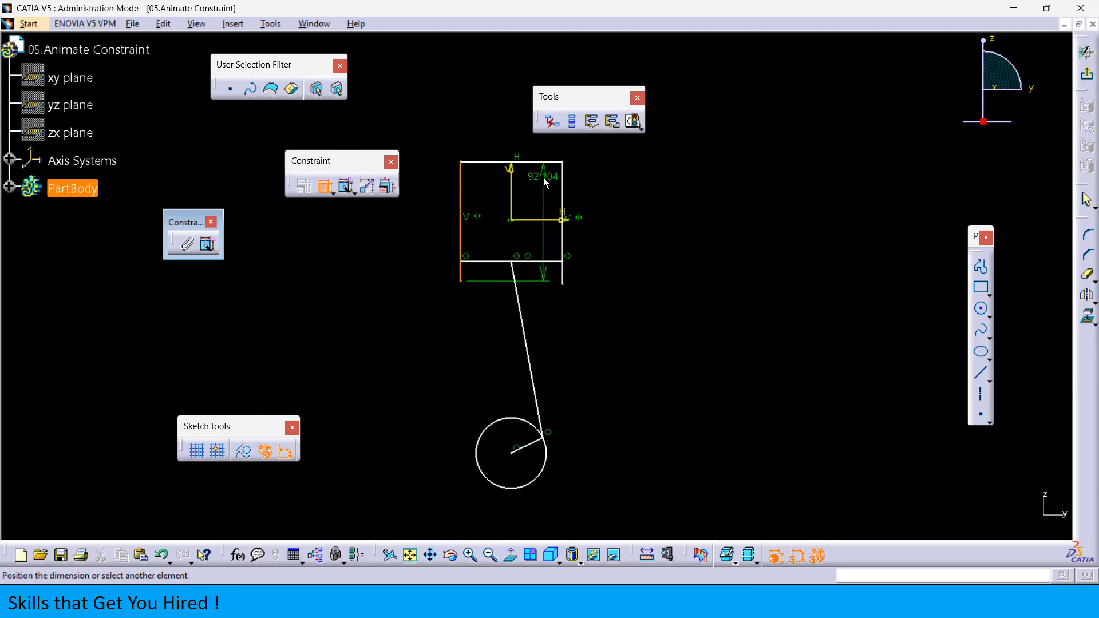
right_click(666, 187)
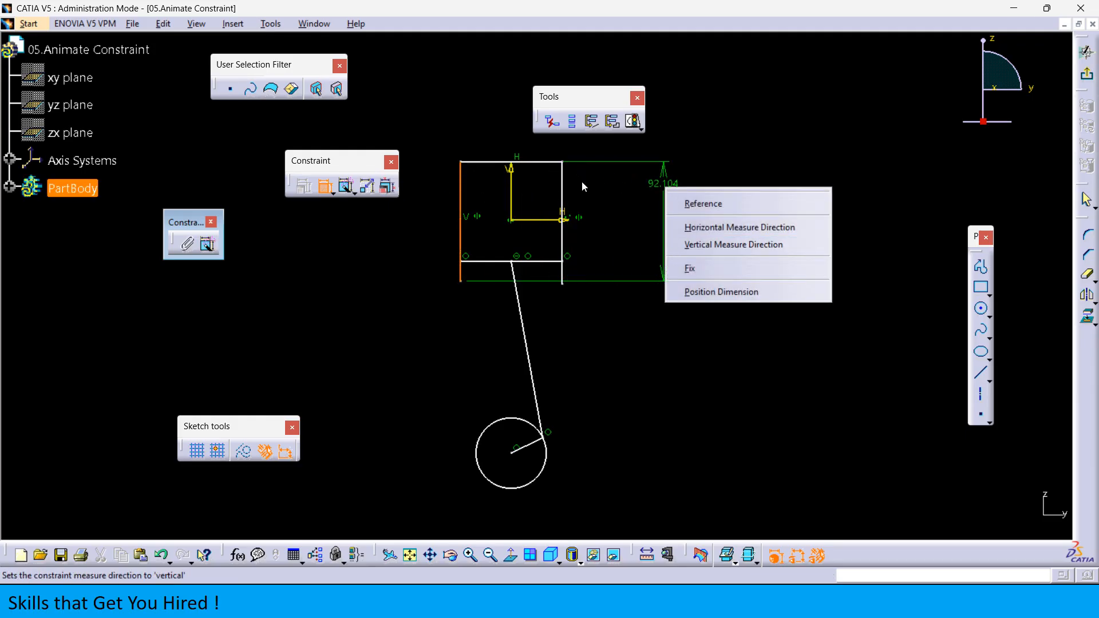
right_click(581, 180)
left_click(555, 189)
left_click(562, 172)
right_click(686, 194)
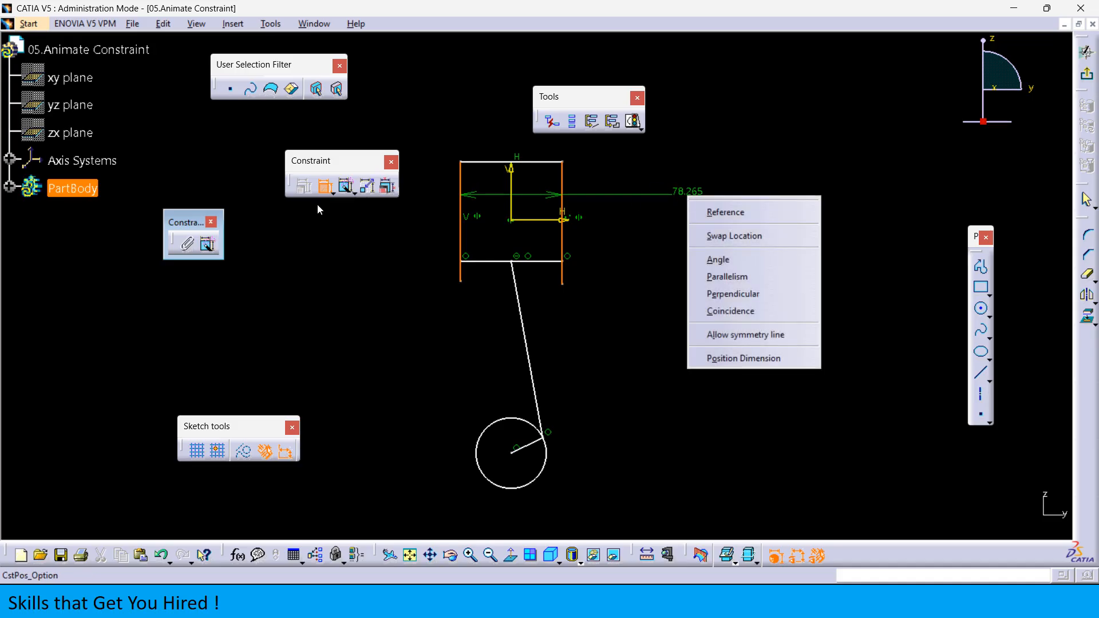
left_click(324, 189)
- Dimension the left vertical side's length and set it to 95 mm
left_click(326, 189)
left_click(459, 198)
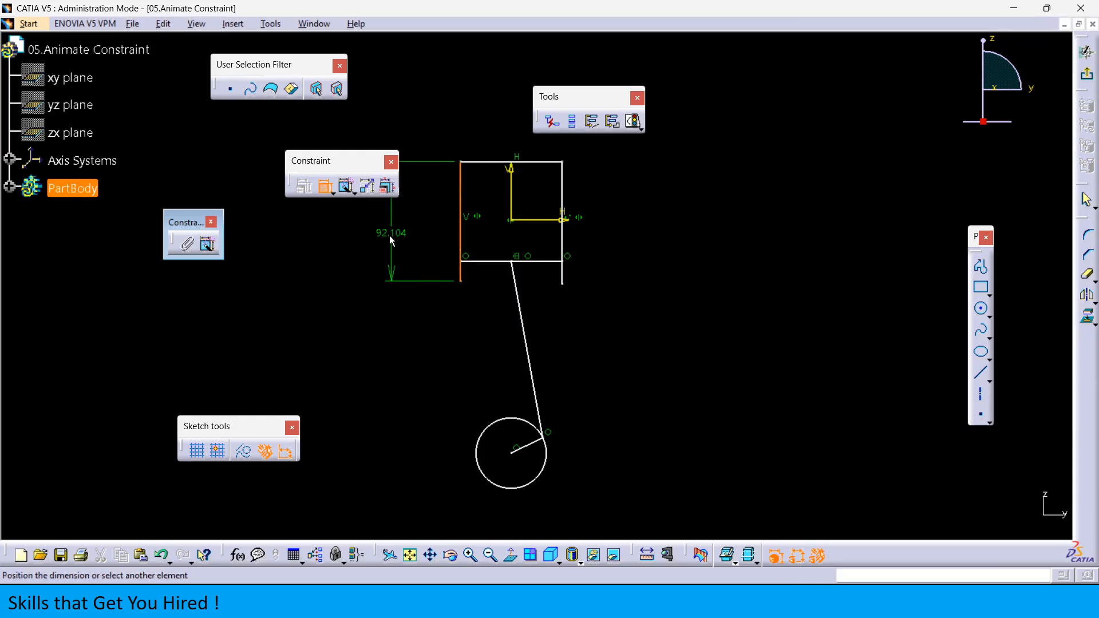
left_click(400, 230)
double_click(401, 230)
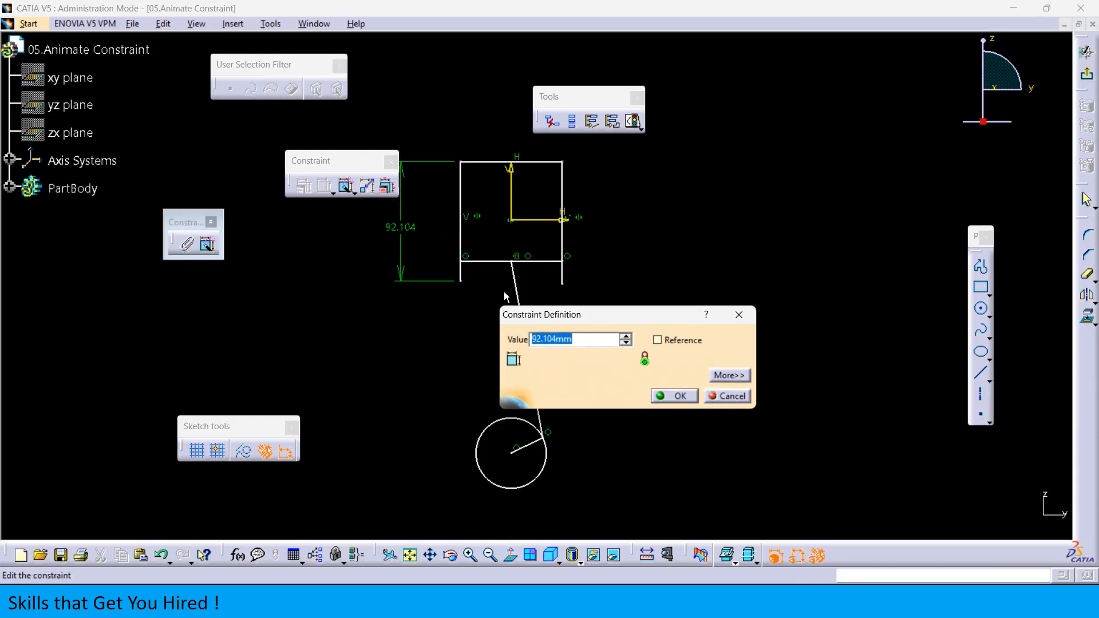
type("95")
key("Return")
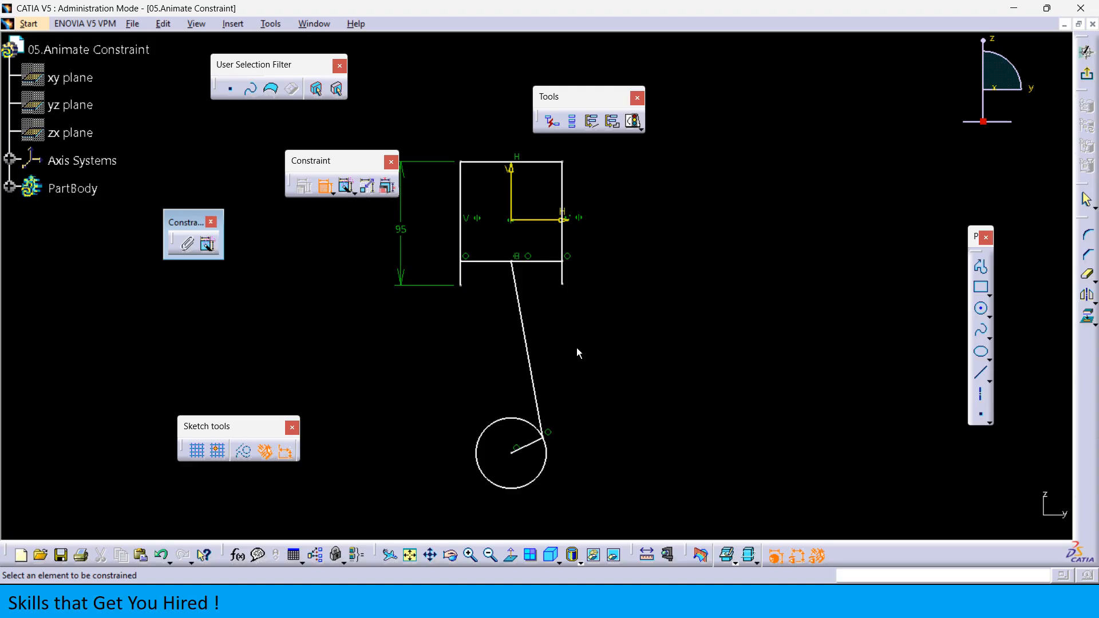
- Dimension the right vertical side's length and set it to 95 mm
left_click(318, 189)
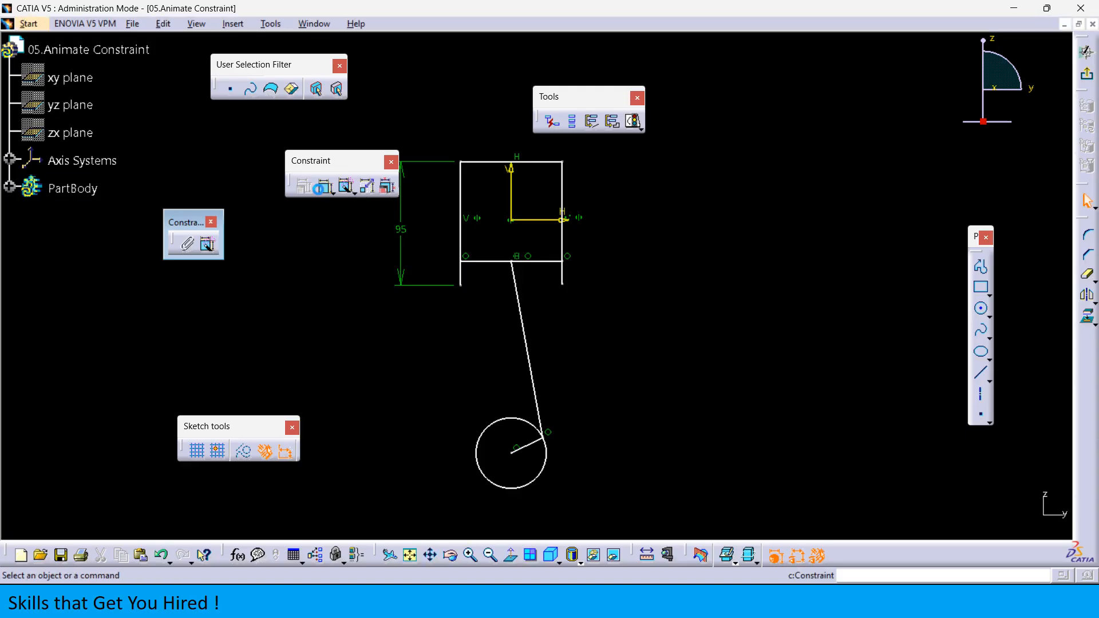
left_click(563, 189)
double_click(662, 217)
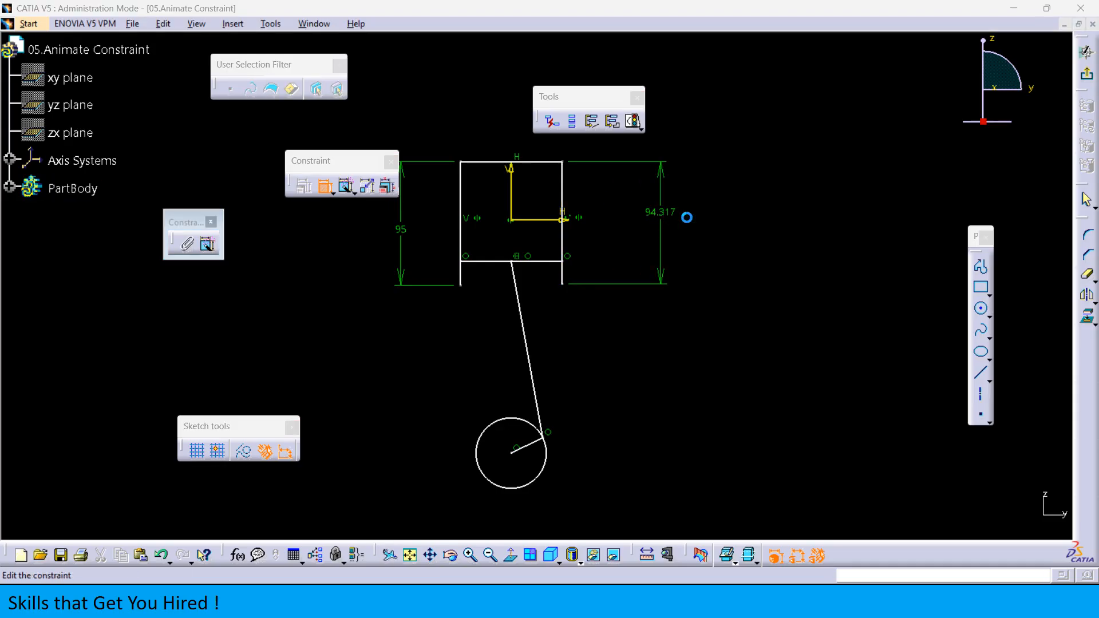
type("95")
key("Return")
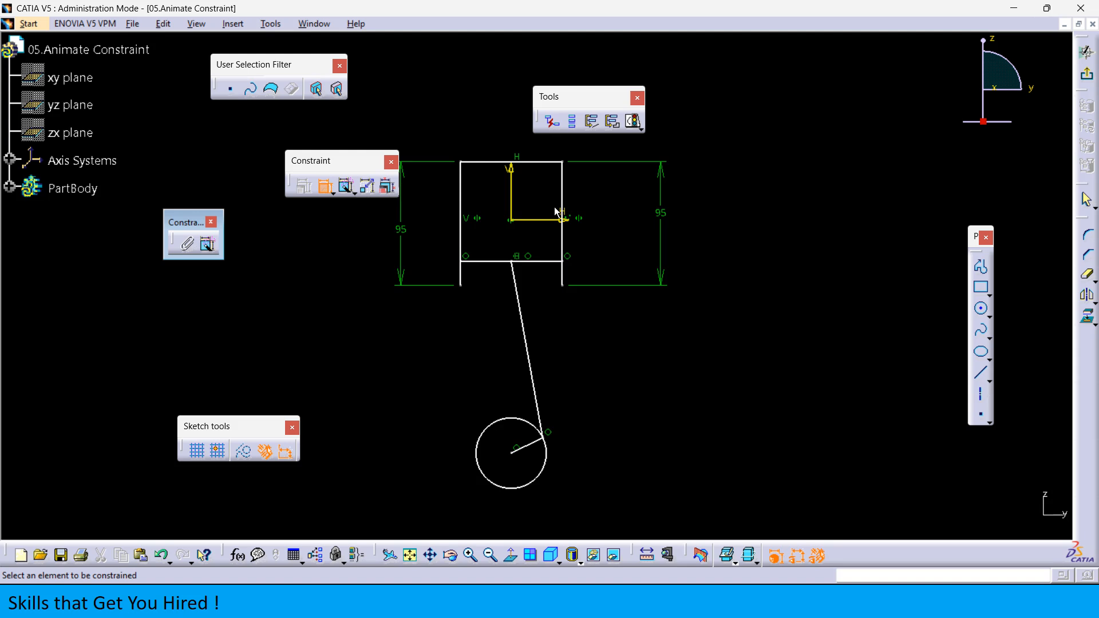
- Constrain the top edge between the two vertical sides as coincident with the sketch's H axis
left_click(329, 192)
left_click(548, 164)
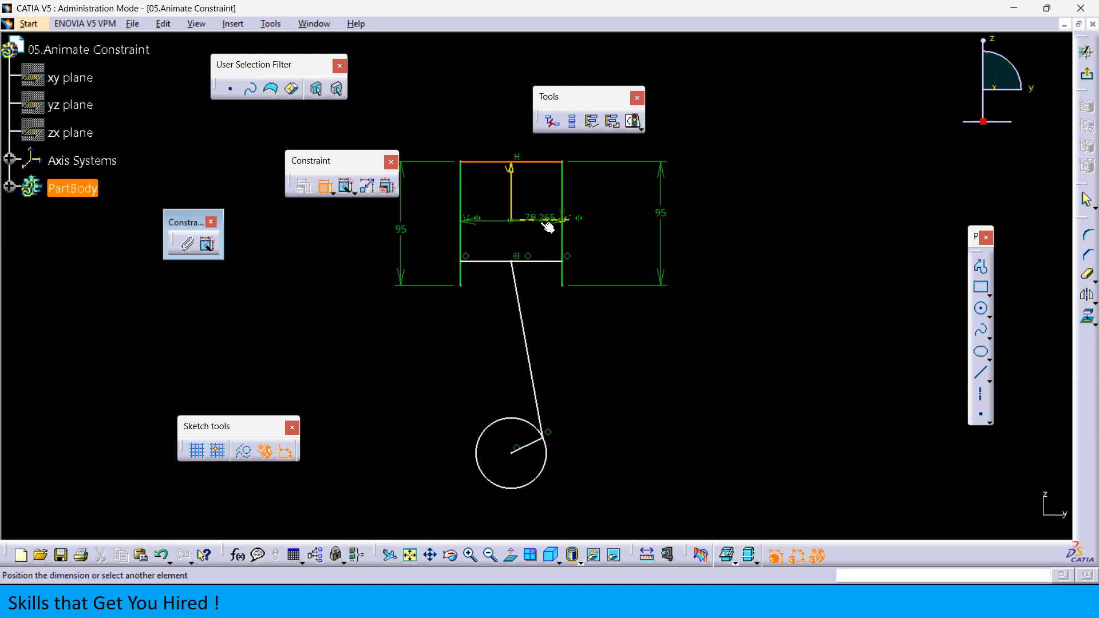
left_click(546, 221)
right_click(627, 208)
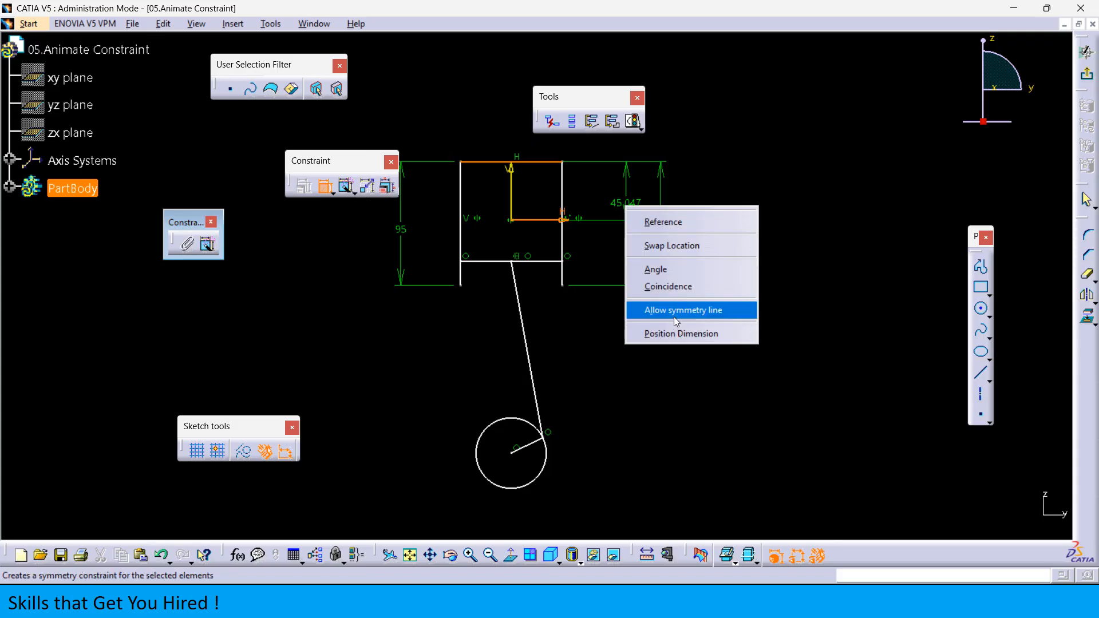
left_click(666, 287)
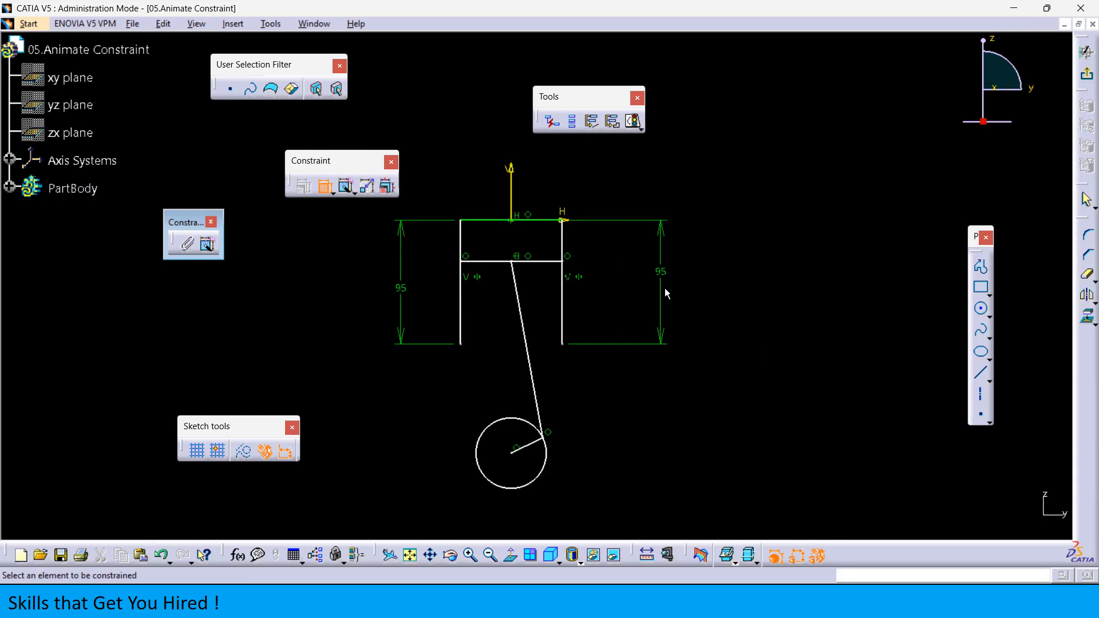
left_click(324, 186)
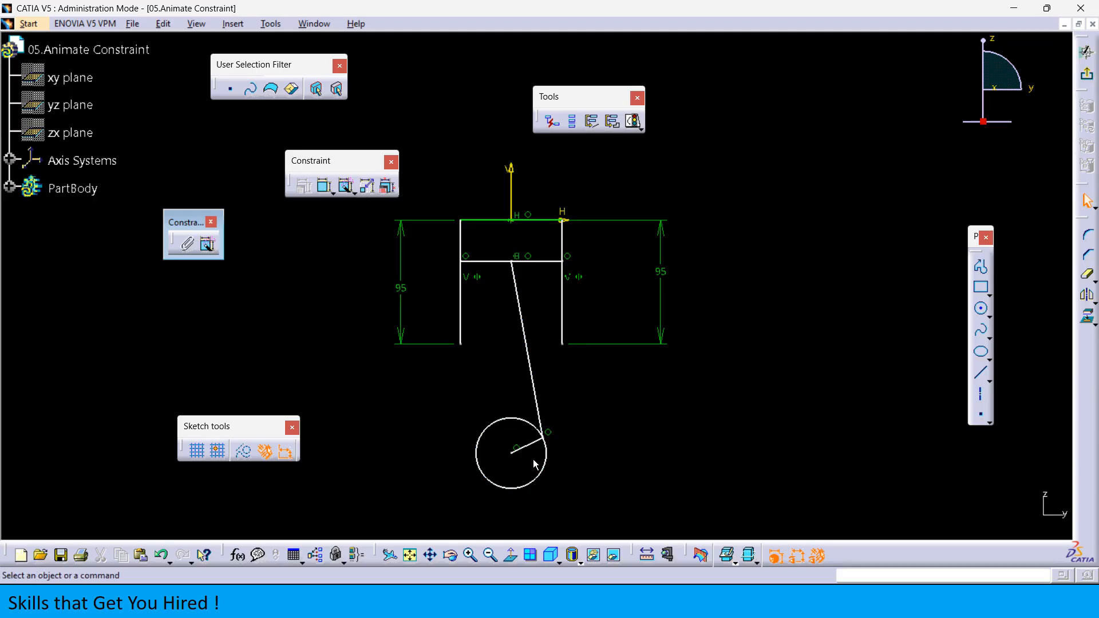
- Dimension the circle and set its diameter to 80 mm
left_click(324, 186)
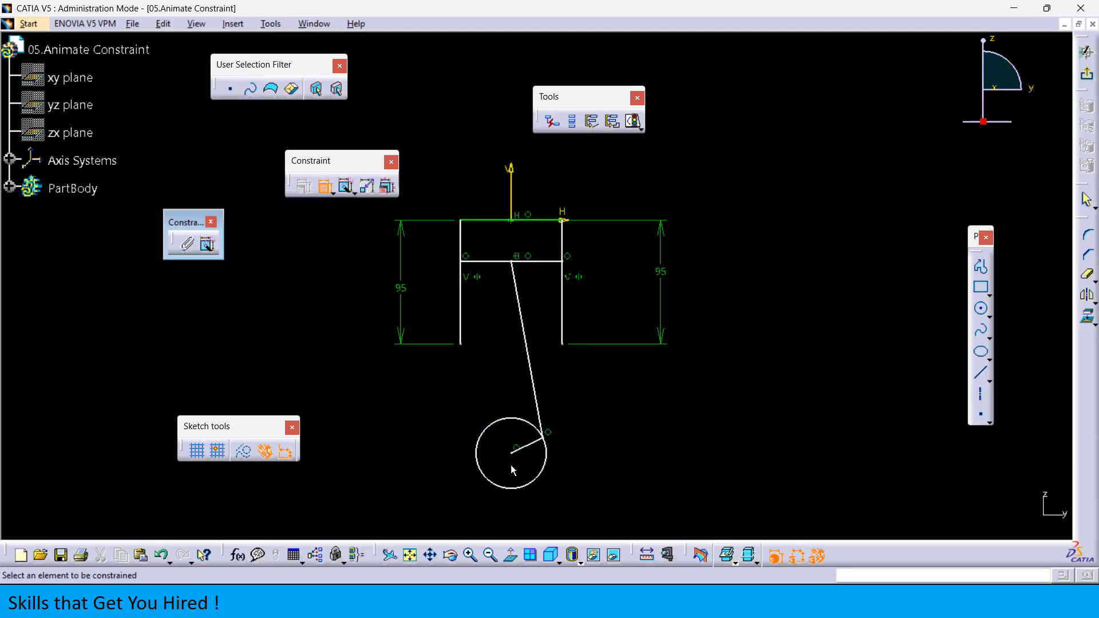
left_click(520, 417)
left_click(607, 459)
double_click(608, 461)
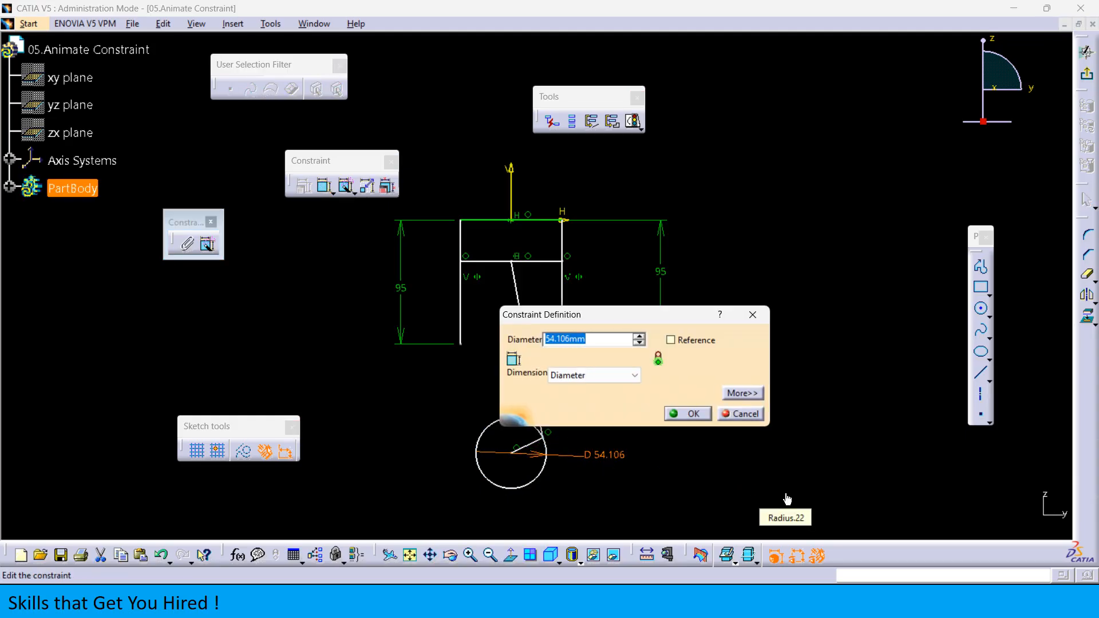
type("80")
key("Return")
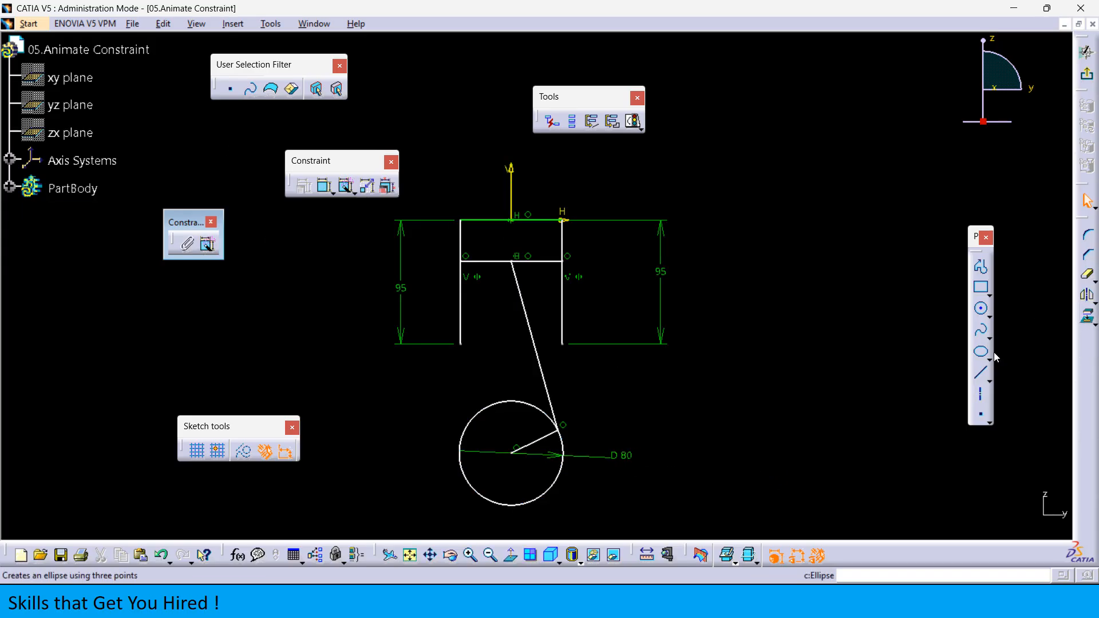
- Draw a horizontal line about 40 mm long from the circle's centre to its right side
left_click(982, 378)
left_click_drag(466, 430, 445, 205)
left_click(512, 452)
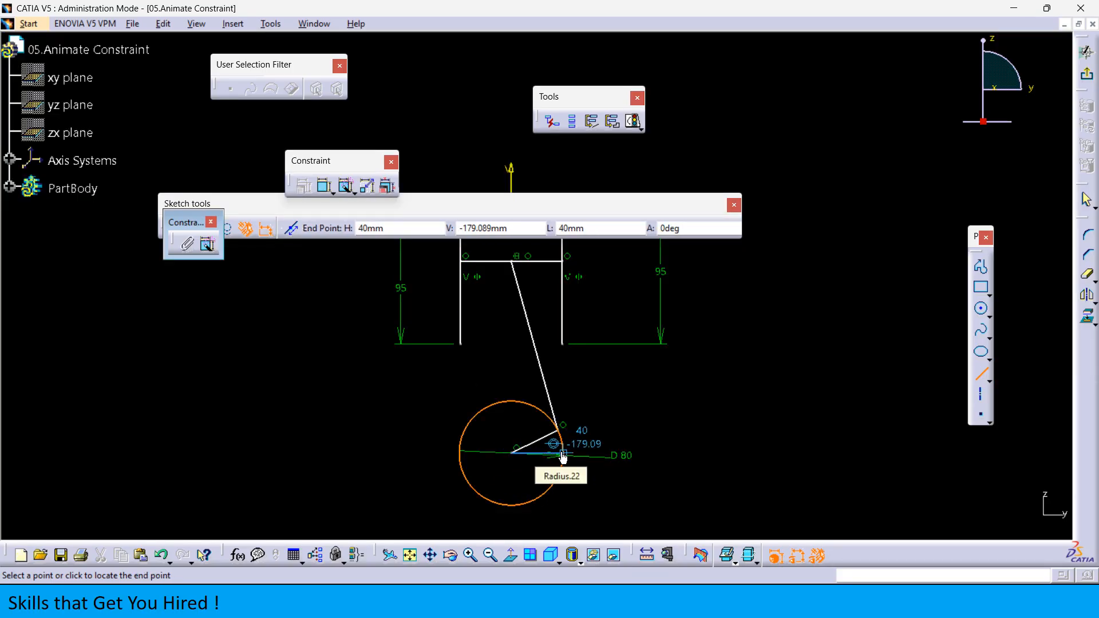
left_click(562, 456)
- Constrain the horizontal line's outer endpoint as coincident with the circle
mouse_move(660, 444)
middle_mouse_down()
mouse_move(643, 437)
mouse_move(704, 437)
mouse_move(643, 285)
mouse_move(673, 280)
mouse_move(638, 340)
middle_mouse_up()
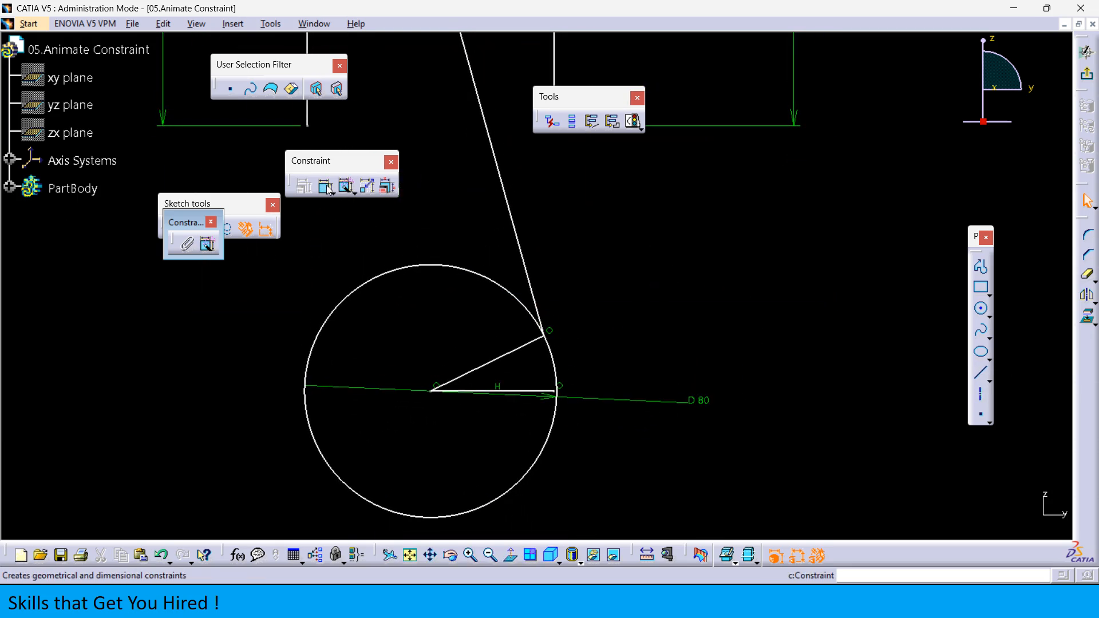
left_click(564, 387)
right_click(610, 355)
left_click(644, 460)
mouse_move(618, 393)
middle_mouse_down()
mouse_move(595, 340)
mouse_move(618, 330)
mouse_move(644, 407)
middle_mouse_up()
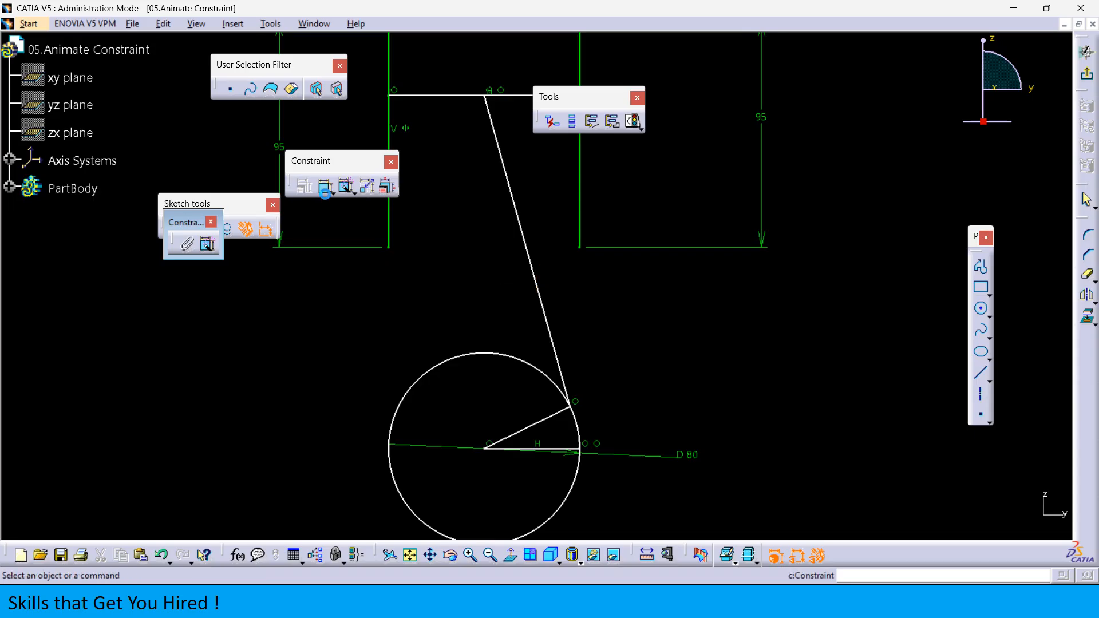
- Convert the horizontal line inside the circle to a construction element
left_click(558, 449)
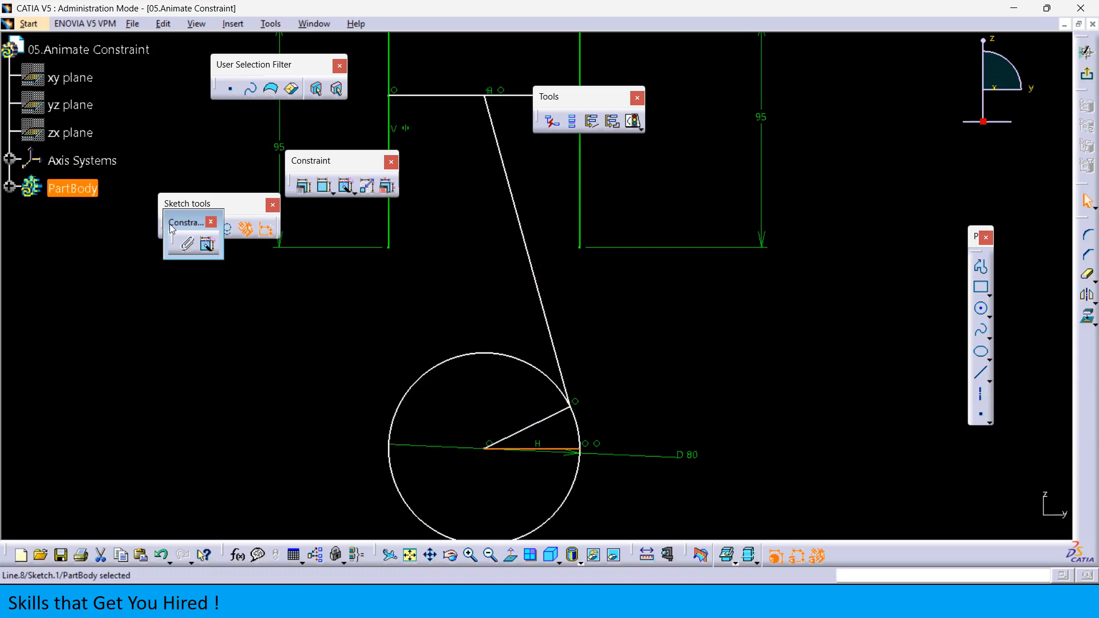
left_click_drag(176, 251, 154, 362)
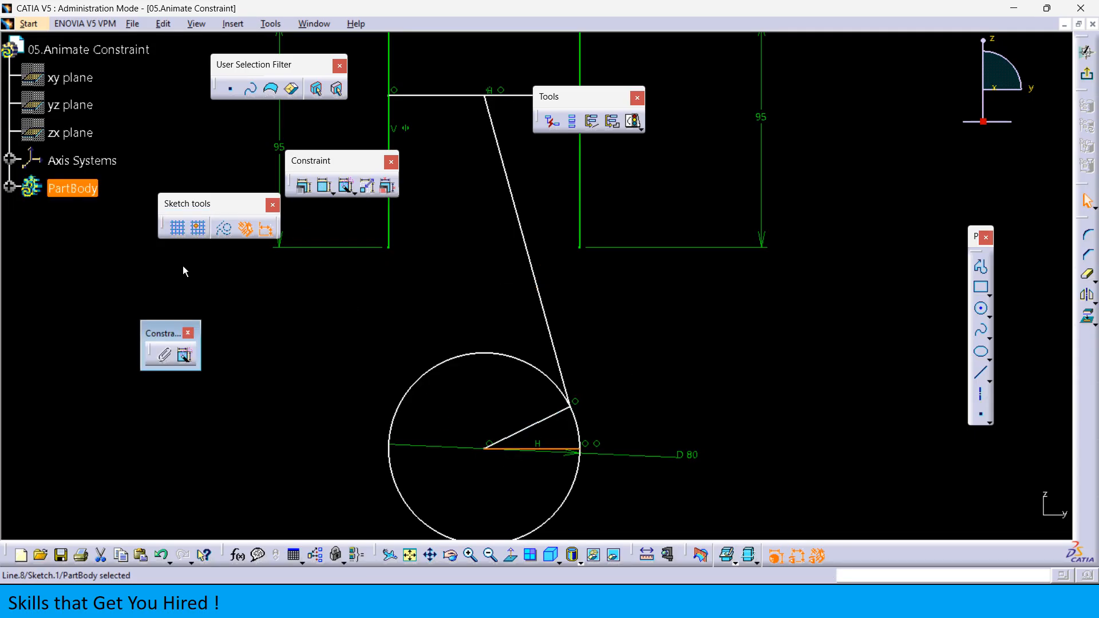
left_click(225, 231)
left_click(354, 396)
middle_click_drag(343, 378, 344, 387)
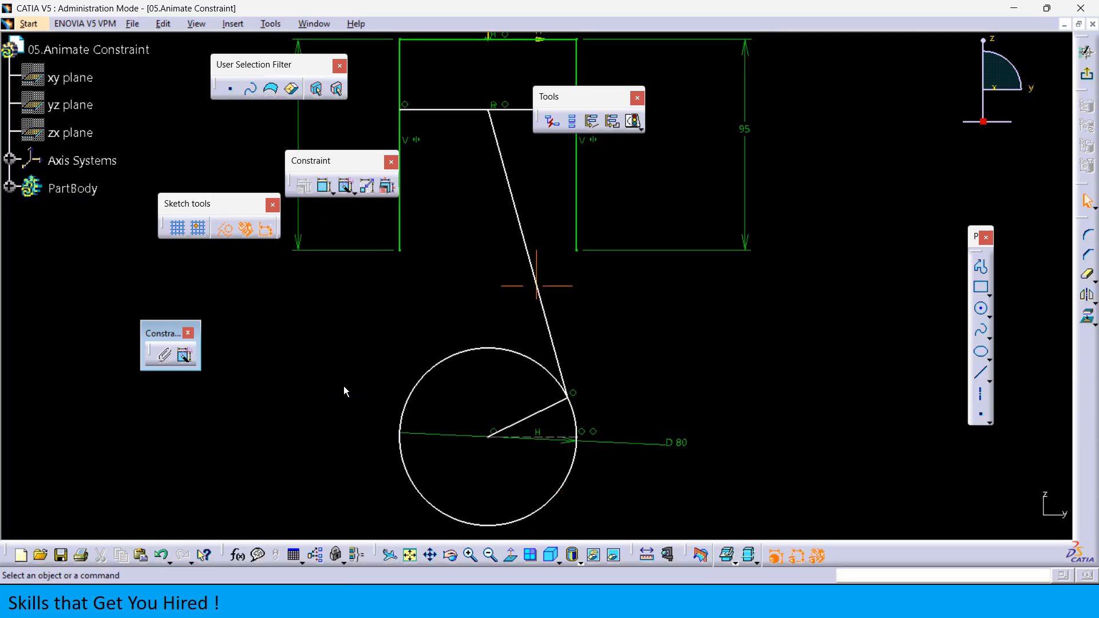
- Dimension the angle between the horizontal construction line and the crank line and set it to 30 degrees
left_click(324, 186)
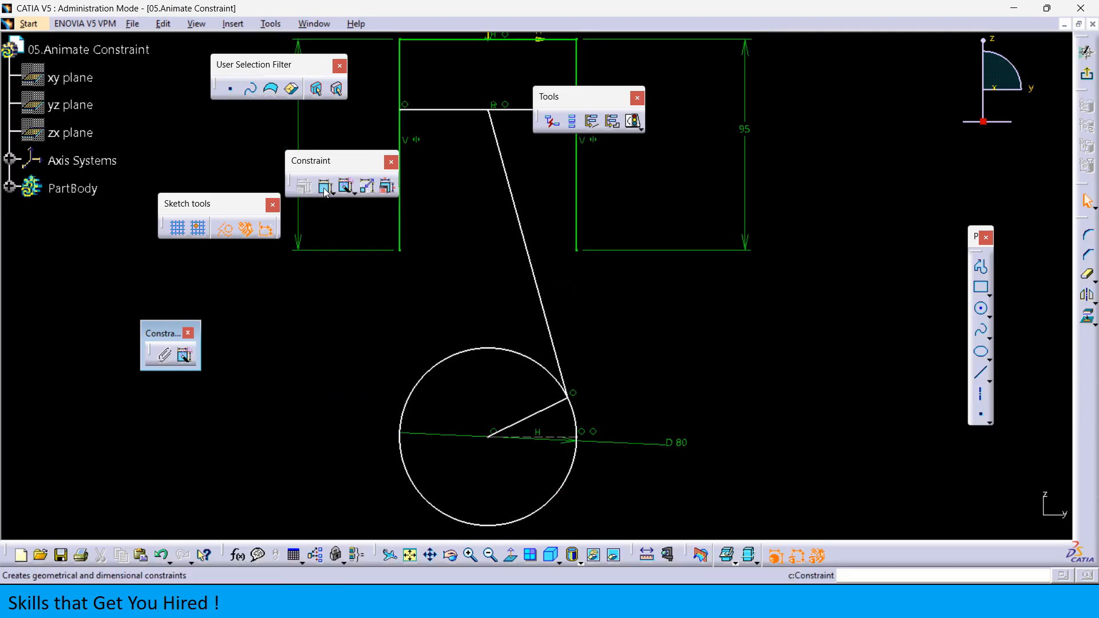
left_click(571, 441)
left_click(556, 404)
left_click(633, 408)
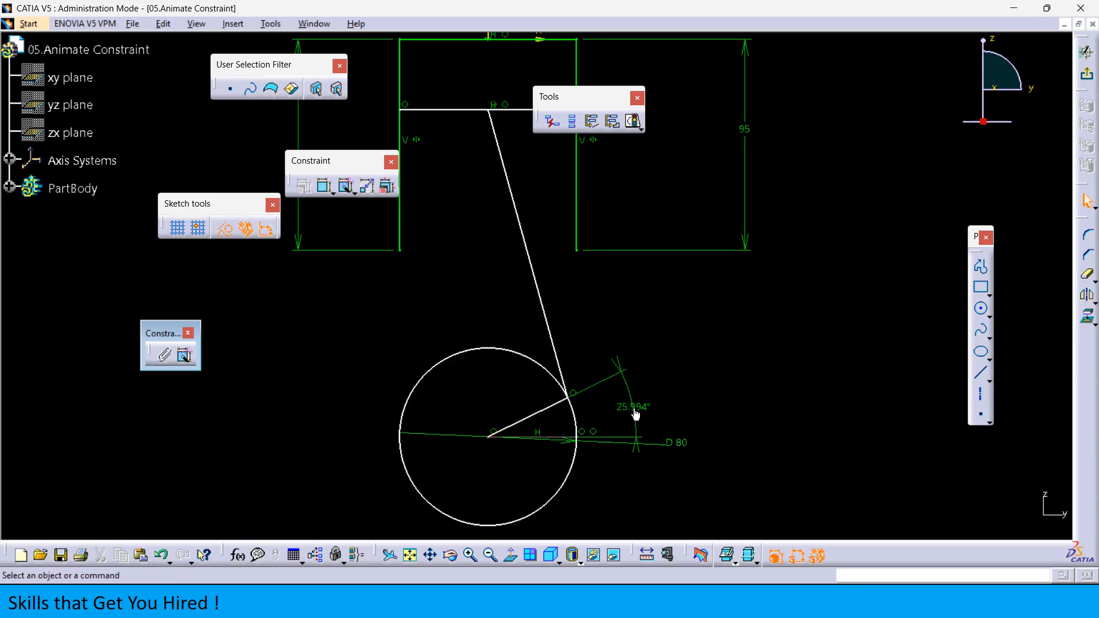
double_click(633, 406)
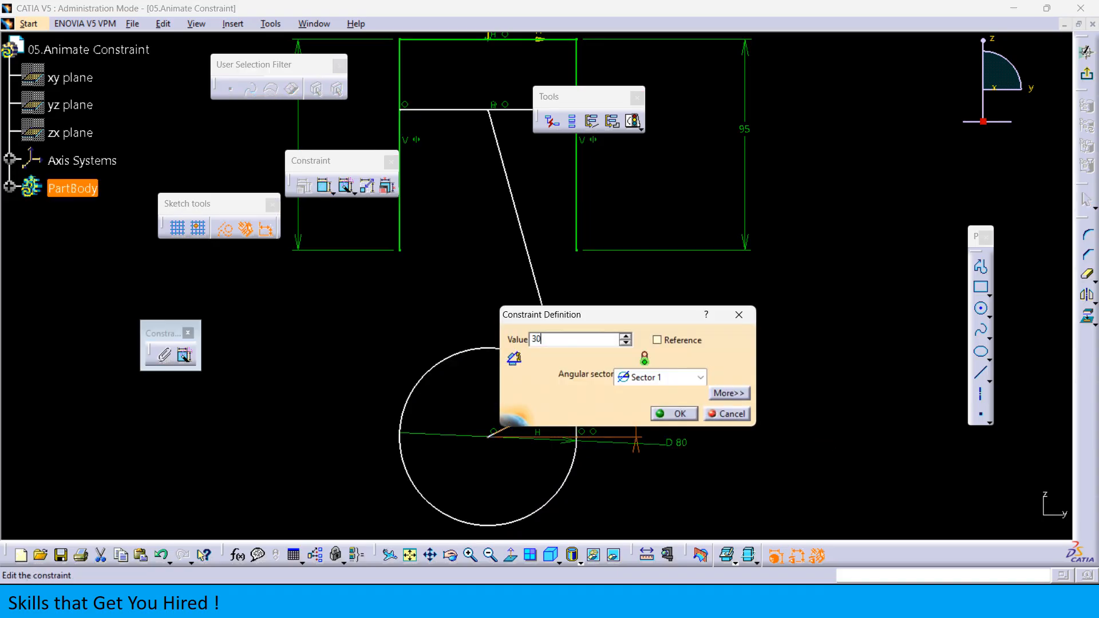
key("Return")
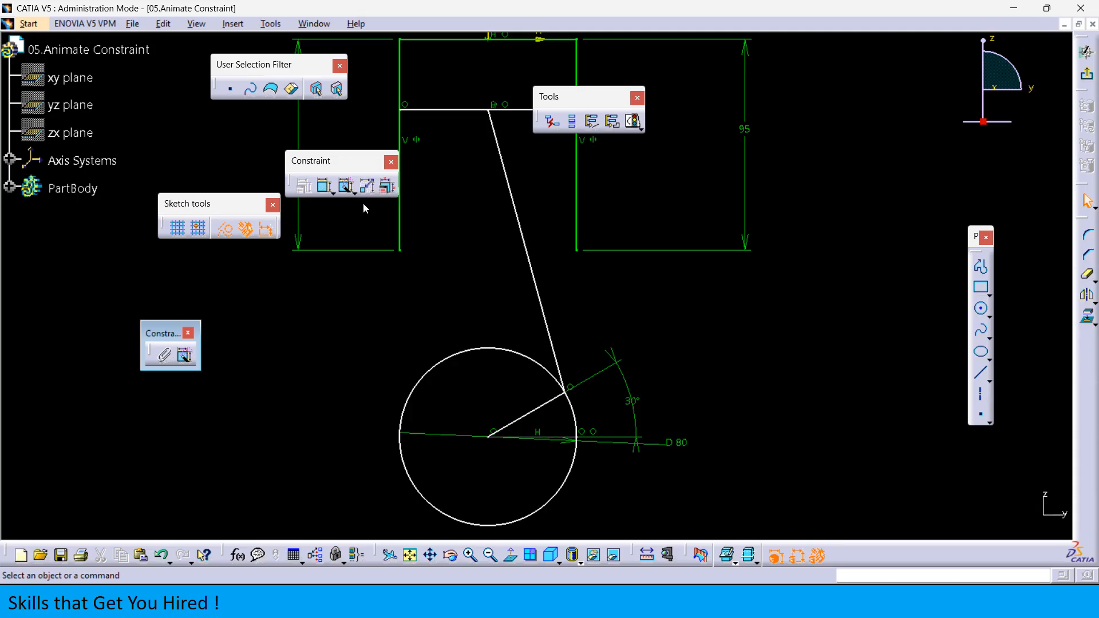
- Dimension the length of the slanted connecting rod line and set it to 130 mm
left_click(324, 186)
left_click(533, 270)
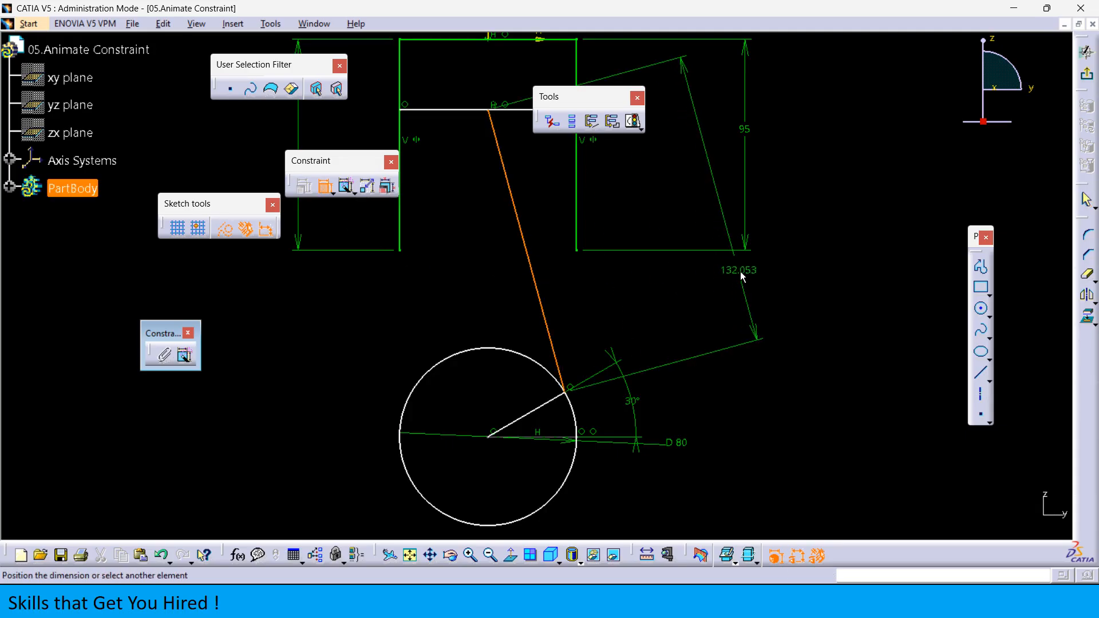
left_click(728, 277)
double_click(731, 277)
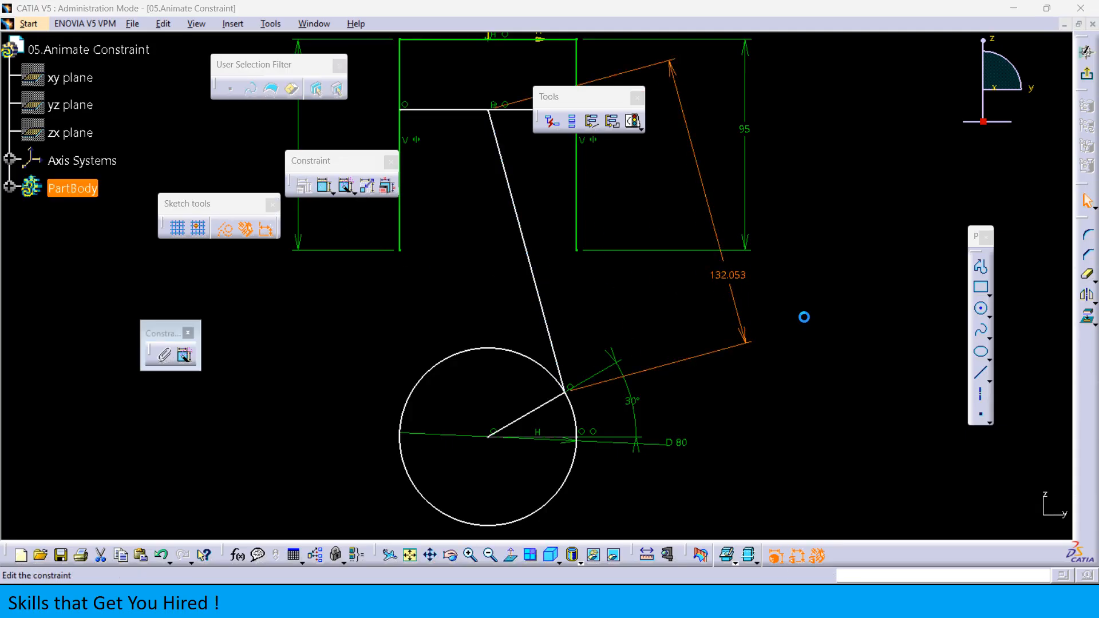
type("130mm")
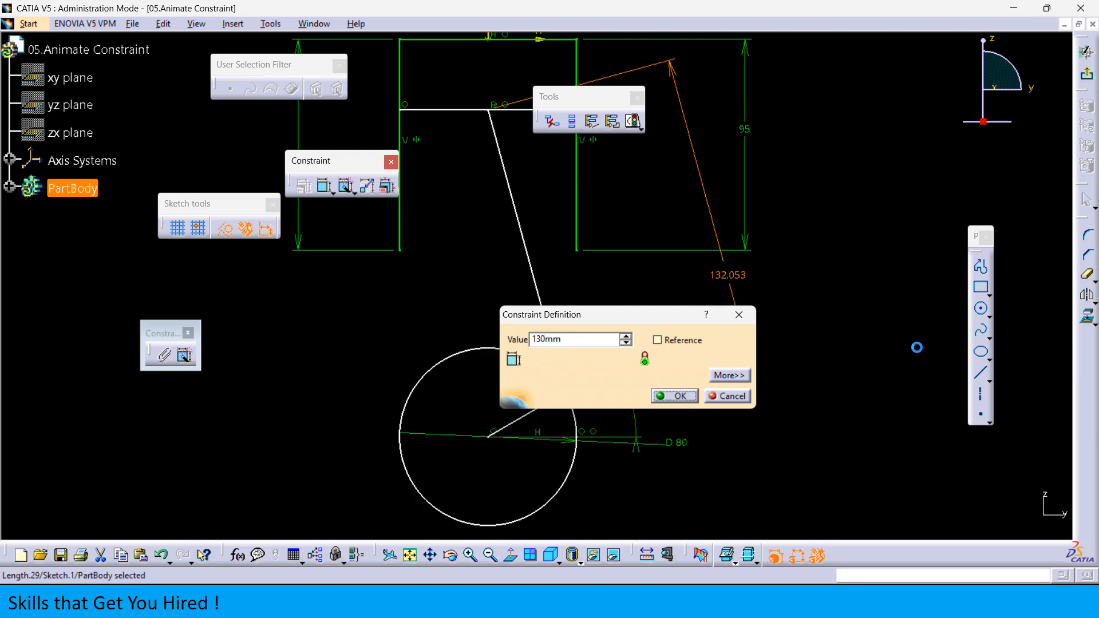
key("Return")
middle_click_drag(757, 307, 787, 377)
left_click(772, 357)
mouse_move(515, 192)
left_mouse_down()
mouse_move(503, 232)
mouse_move(506, 199)
left_mouse_up()
left_click(857, 367)
- Dimension the vertical distance from the cylinder's top edge to the circle's centre line and set it to 190 mm
left_click(323, 192)
mouse_move(495, 193)
middle_mouse_down()
mouse_move(489, 309)
mouse_move(546, 102)
middle_mouse_up()
left_click(555, 238)
left_click(542, 340)
middle_click_drag(468, 372, 530, 478)
left_click(340, 336)
double_click(337, 334)
type("190")
key("Return")
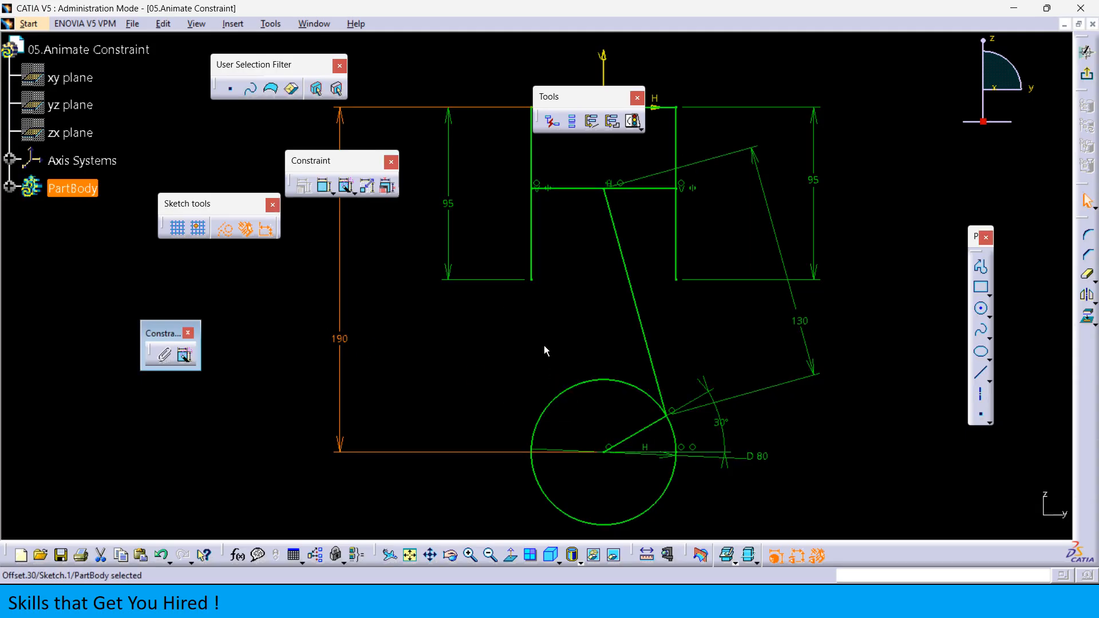
- Check the sketch solving status of the finished piston-and-crank sketch
middle_click_drag(479, 356, 490, 387)
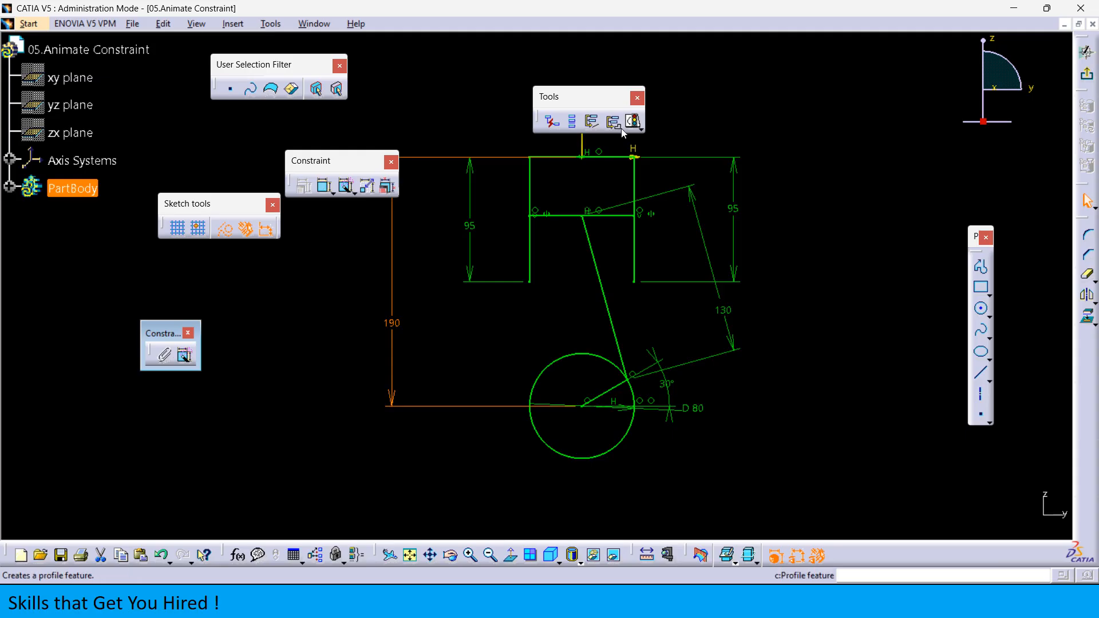
left_click(634, 123)
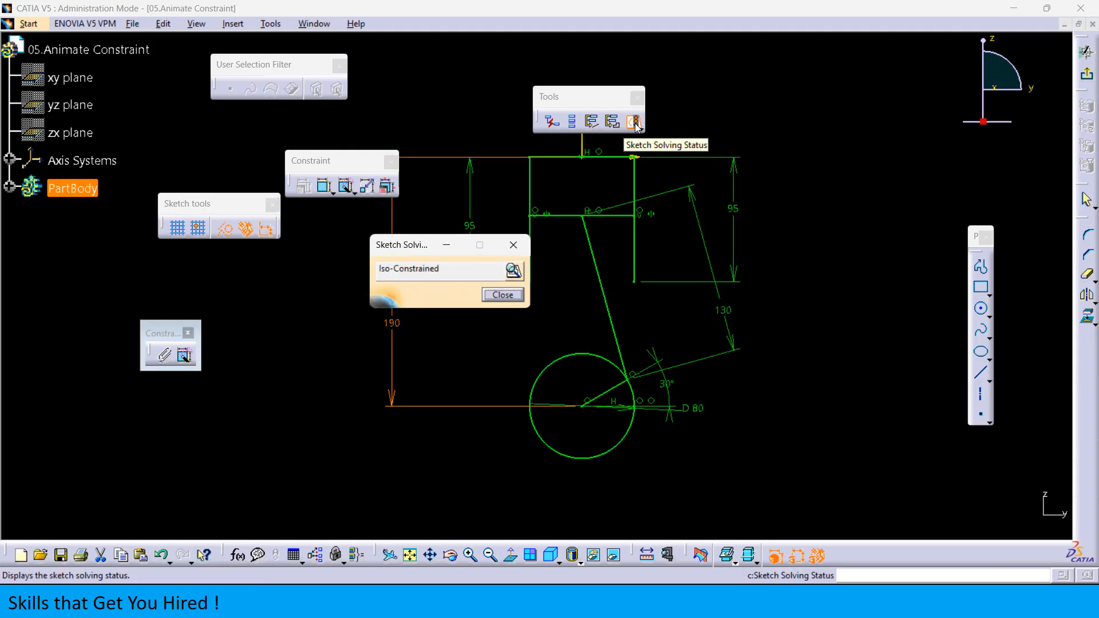
left_click(503, 295)
mouse_move(822, 422)
middle_mouse_down()
mouse_move(768, 381)
mouse_move(703, 415)
middle_mouse_up()
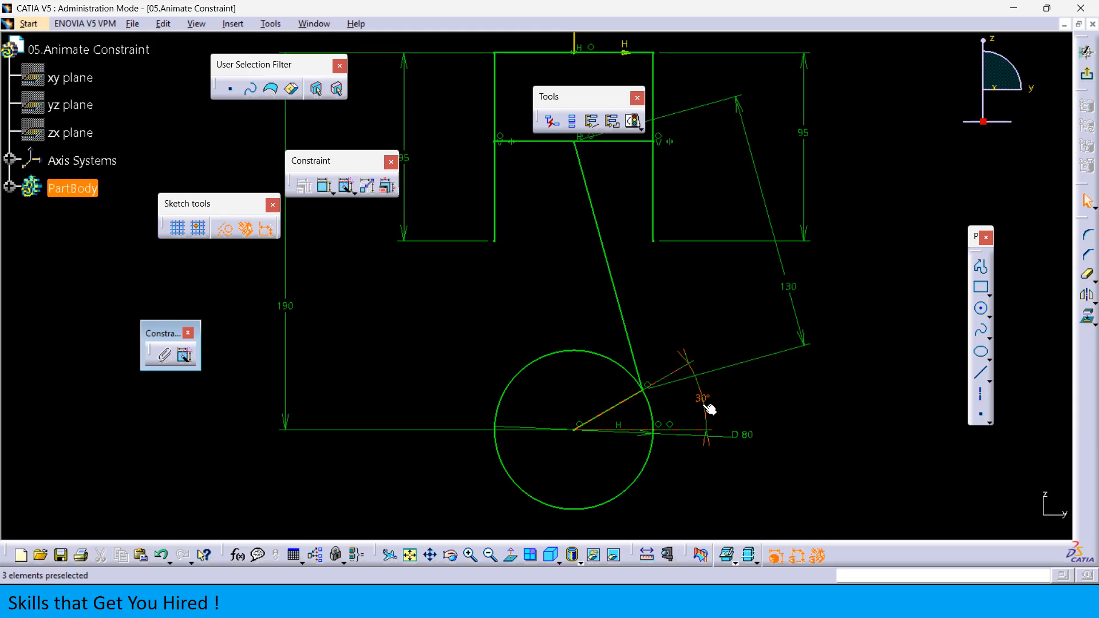
middle_click_drag(657, 317, 649, 395)
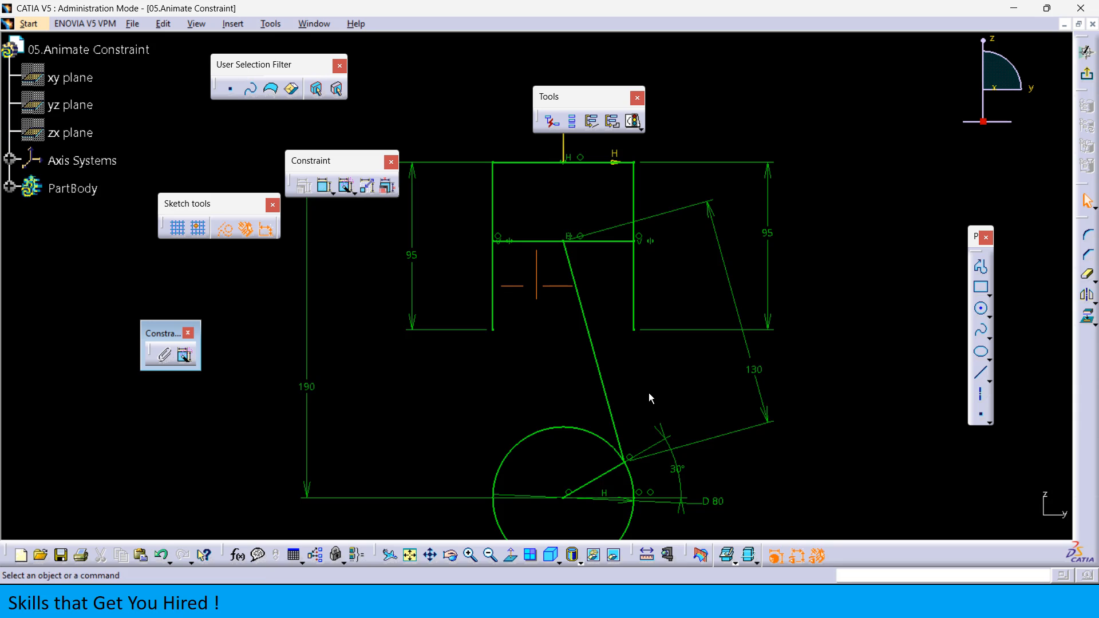
middle_click_drag(406, 402, 429, 362)
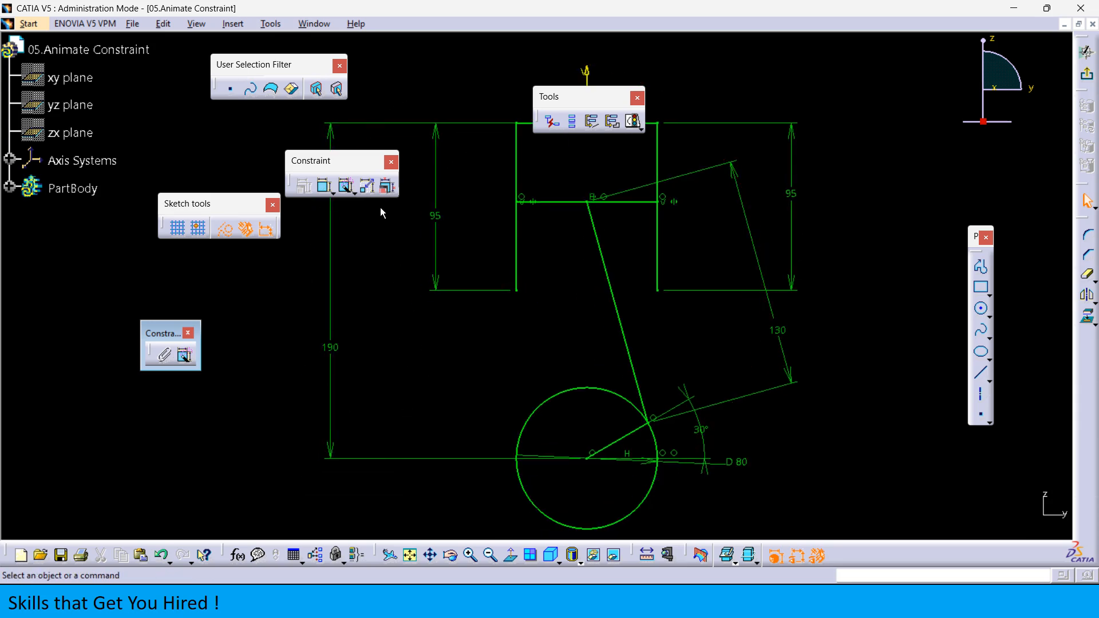
- Close the spare two-icon constraint toolbar and set Animate Constraint on the crank's 30° angle to run from 0 to 360 degrees
left_click(189, 337)
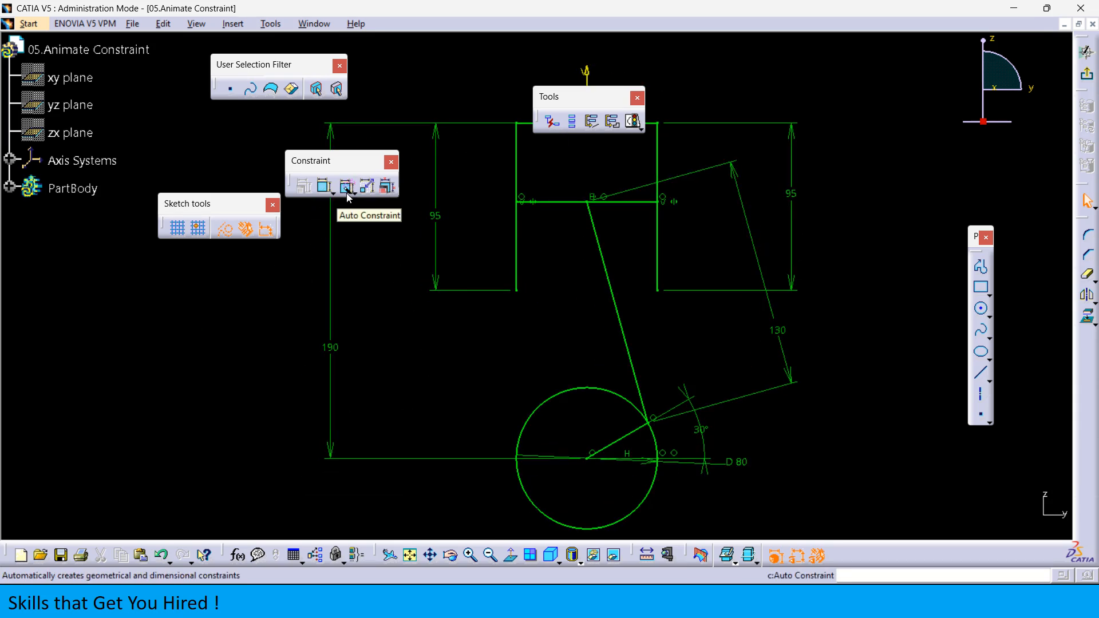
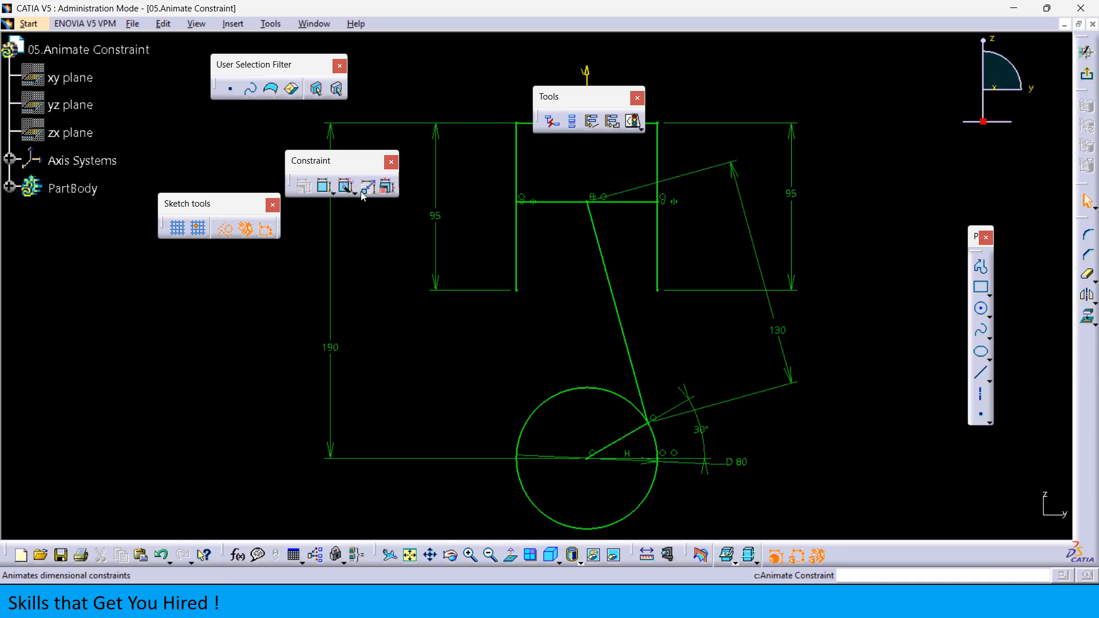
left_click(368, 187)
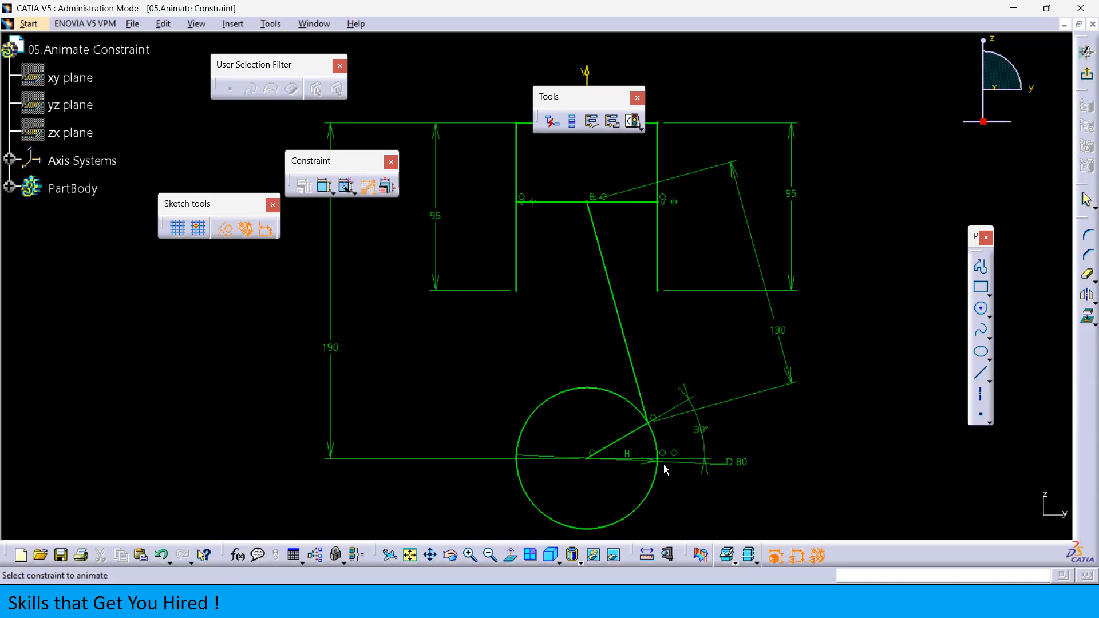
left_click(704, 434)
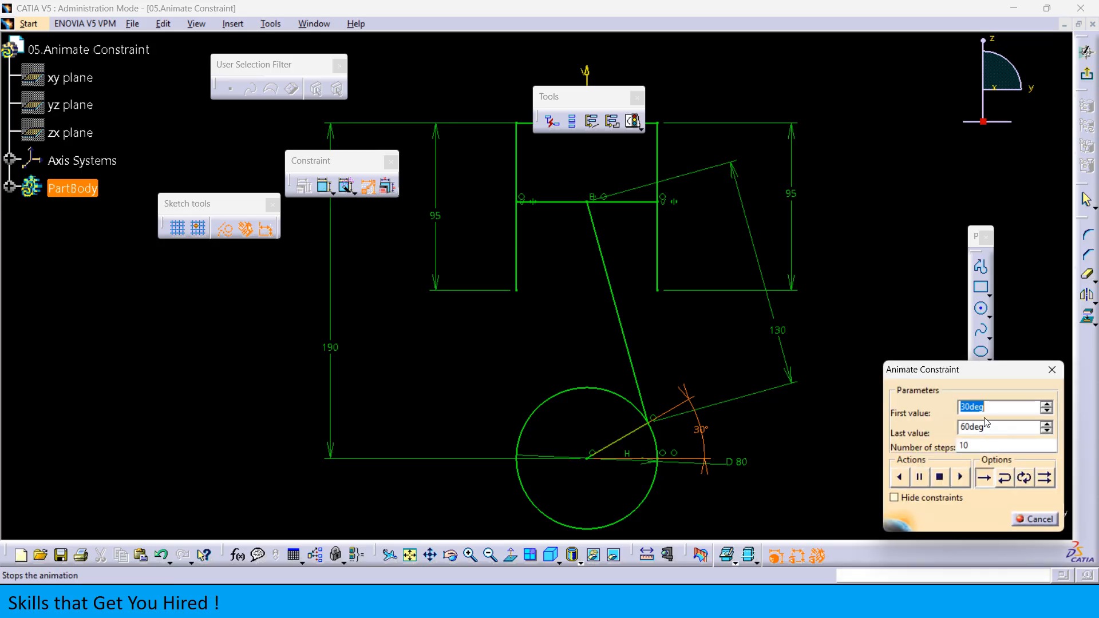
type("0")
key("Tab")
- Try hiding and showing the sketch constraints in the Animate Constraint settings
left_click(893, 498)
left_click(893, 498)
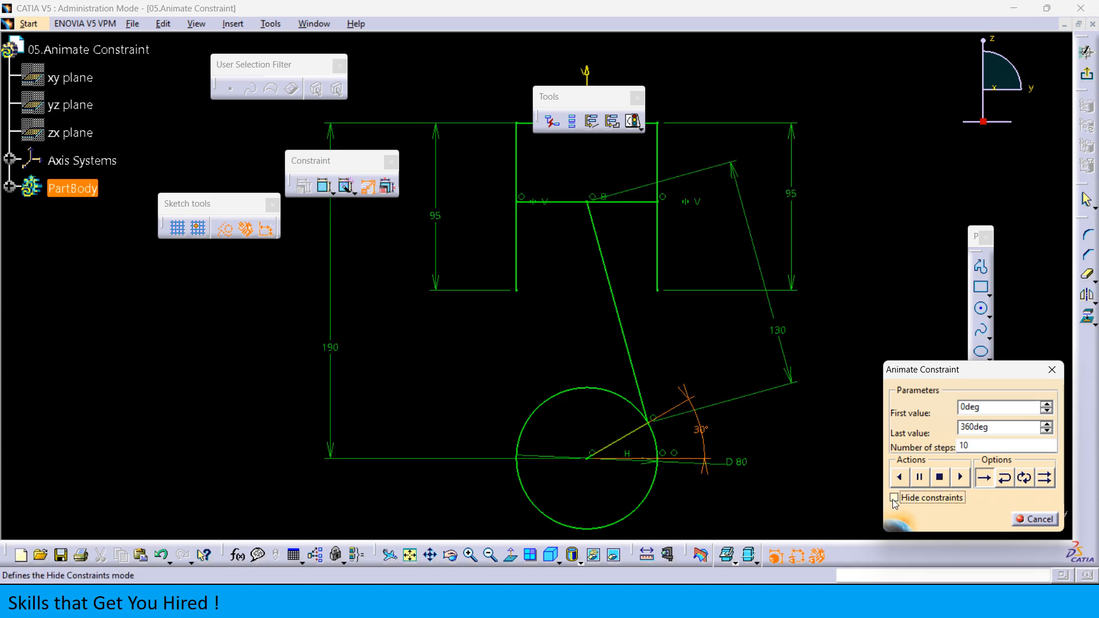
left_click(893, 498)
left_click(892, 498)
- Play the crank animation with 10 steps, and again with the number of steps set to 50
left_click(960, 479)
left_click(962, 483)
left_click(962, 483)
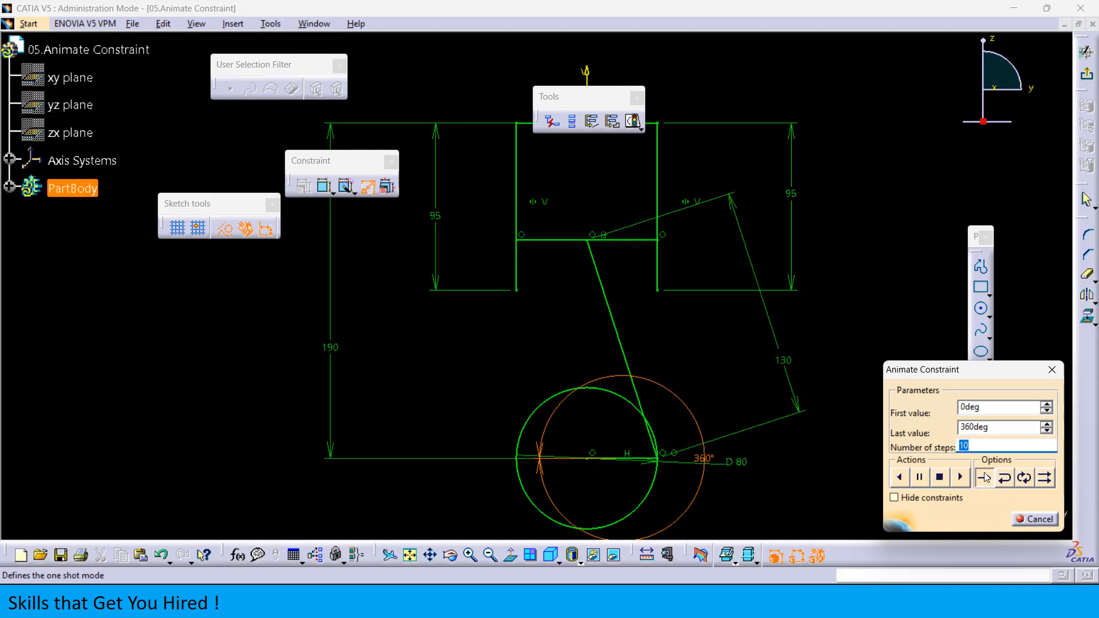
type("50")
left_click(961, 478)
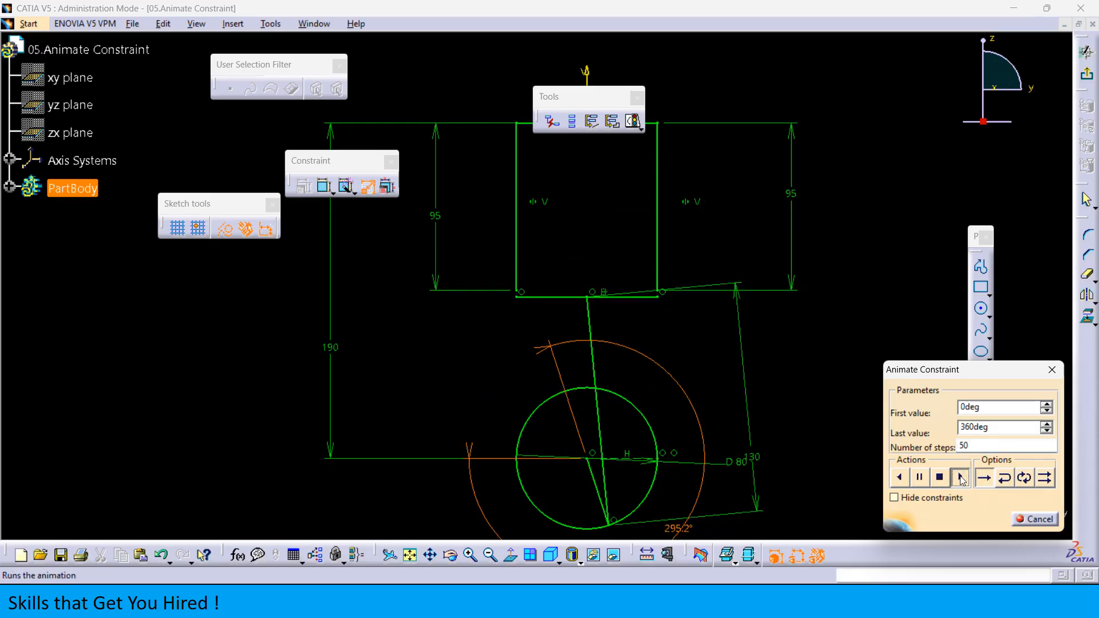
- Hide the constraints and replay the animation, moving the Animate Constraint dialog closer to the sketch
left_click(895, 497)
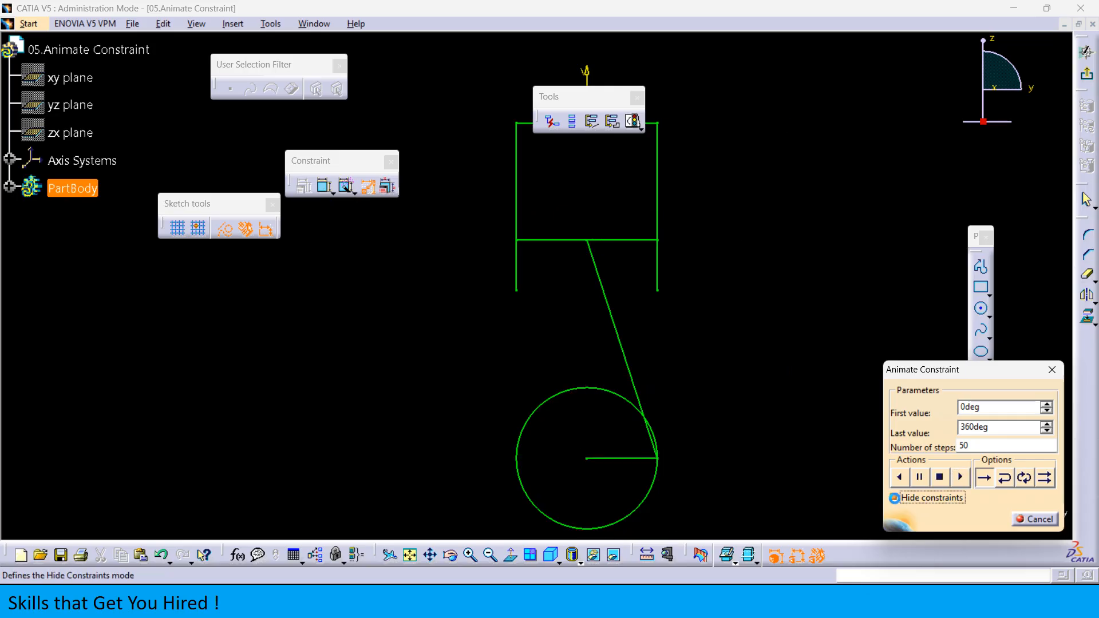
left_click(962, 479)
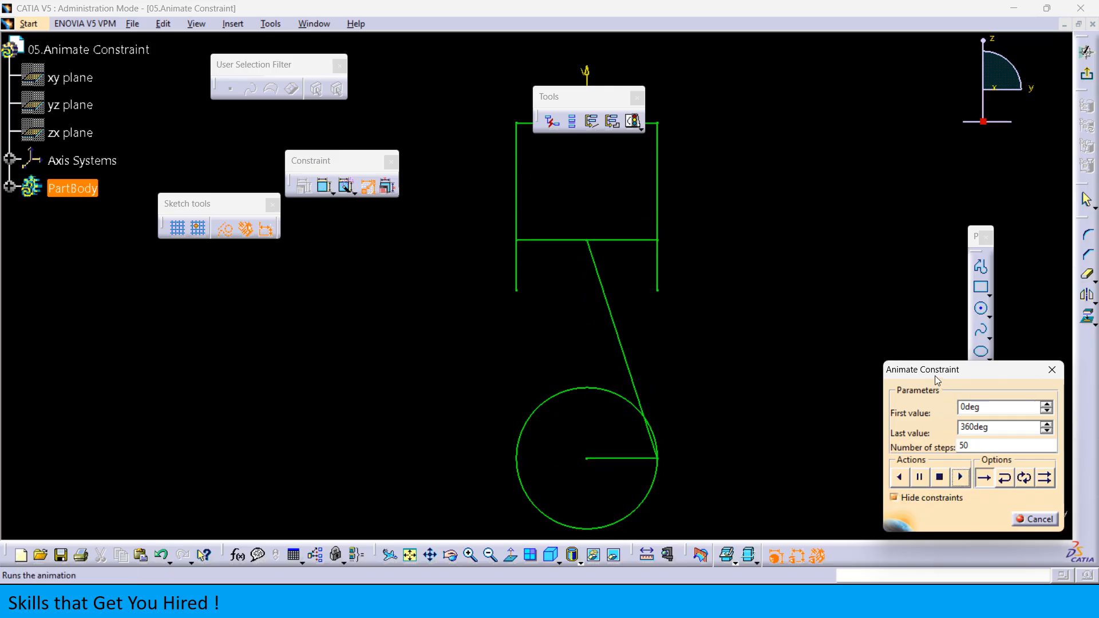
left_click_drag(924, 371, 813, 266)
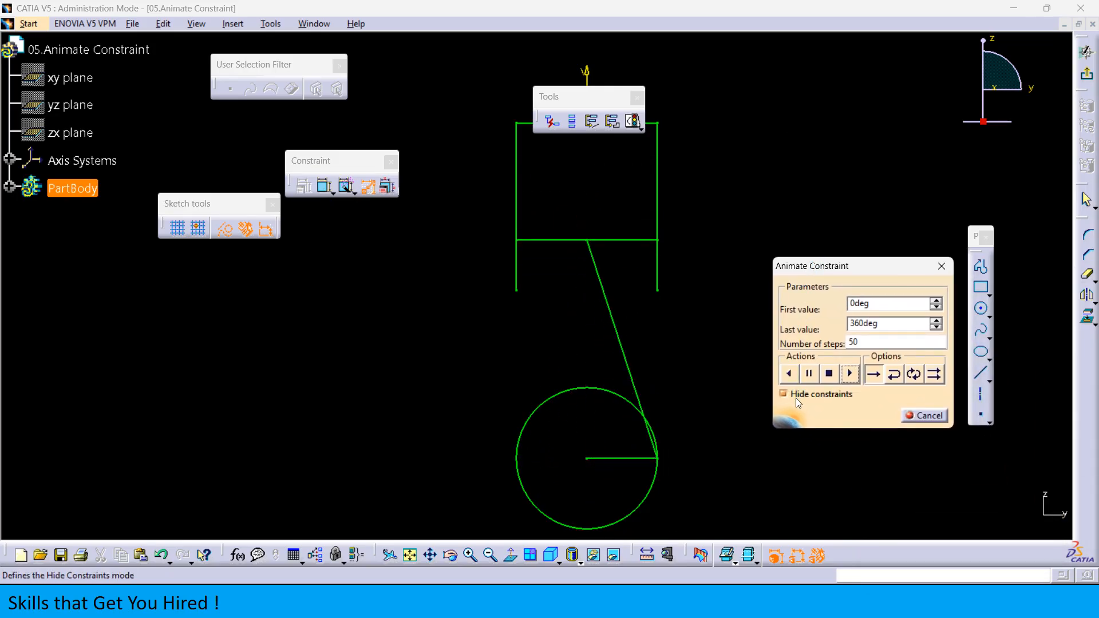
- Play the crank animation in repeat mode and in reverse mode
left_click(932, 375)
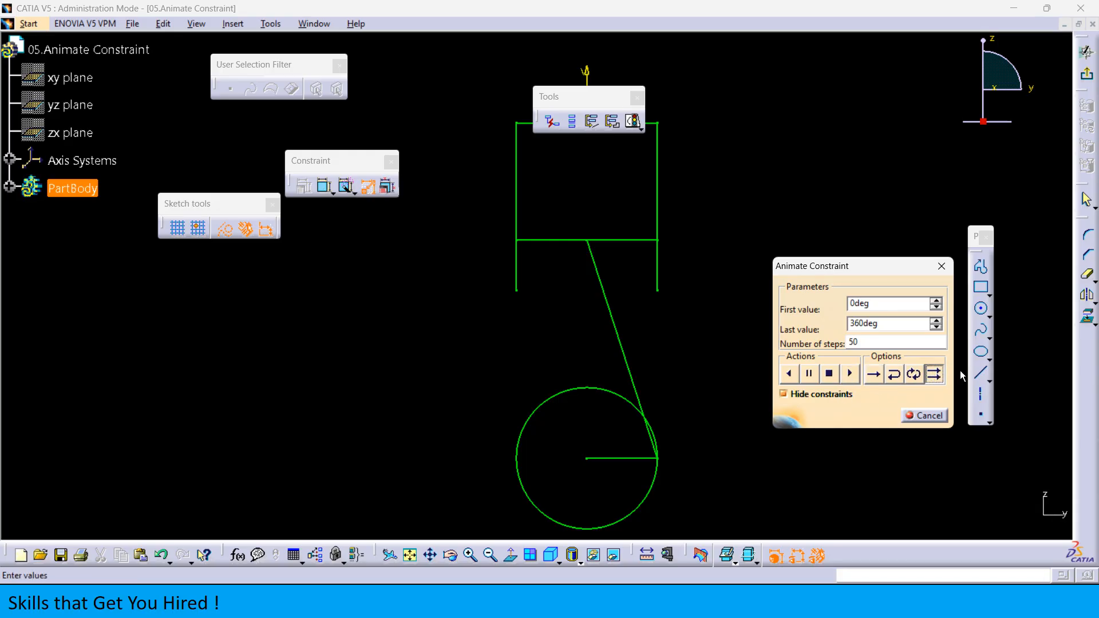
left_click(851, 377)
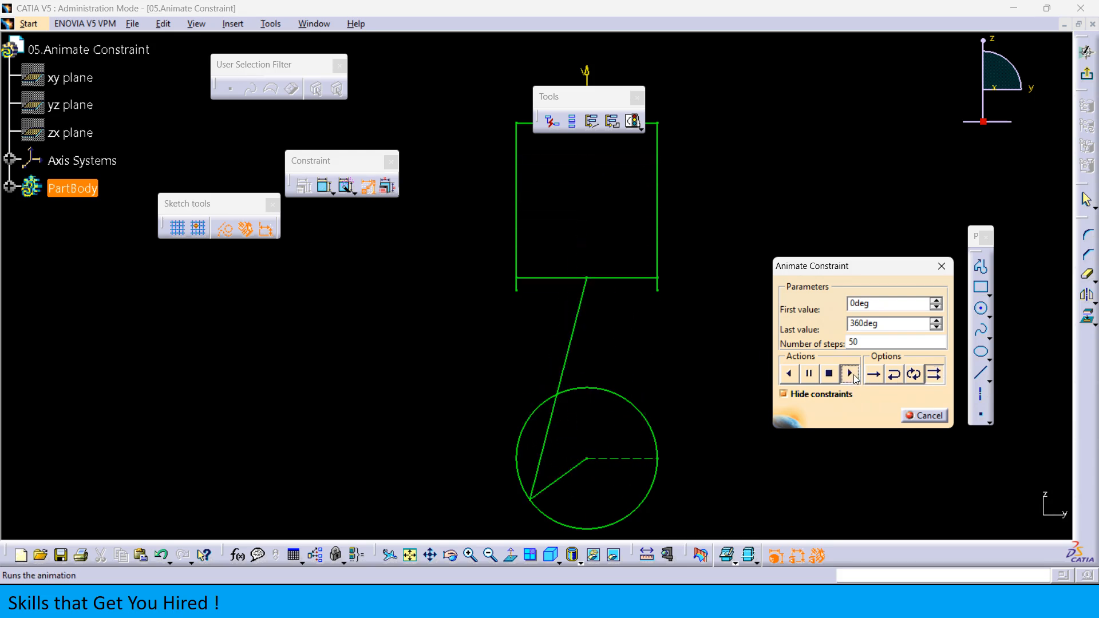
left_click(894, 375)
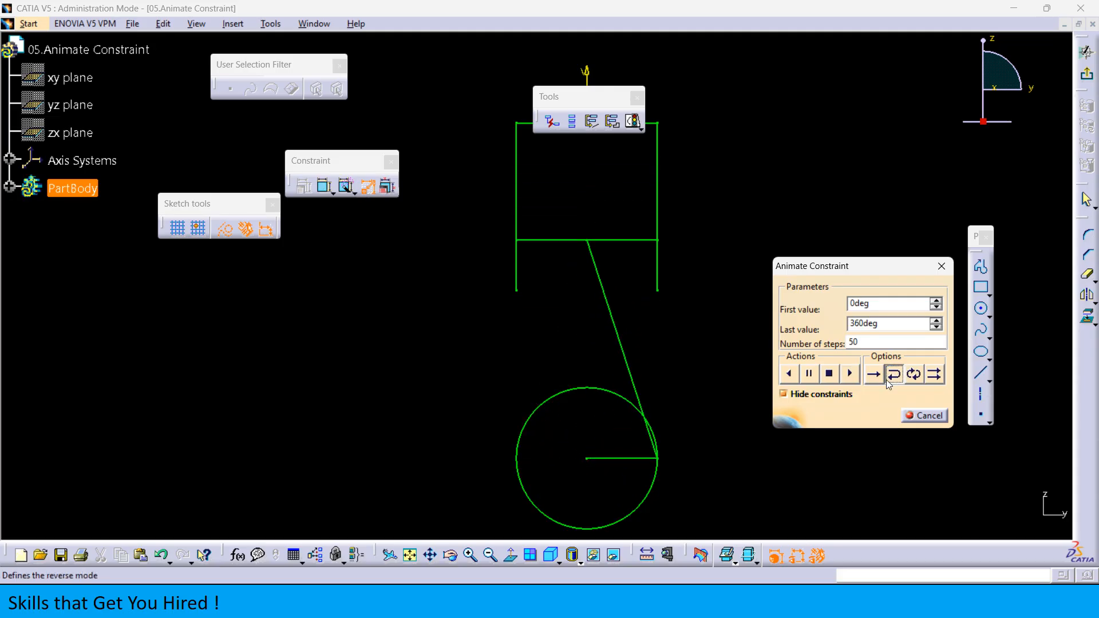
left_click(851, 374)
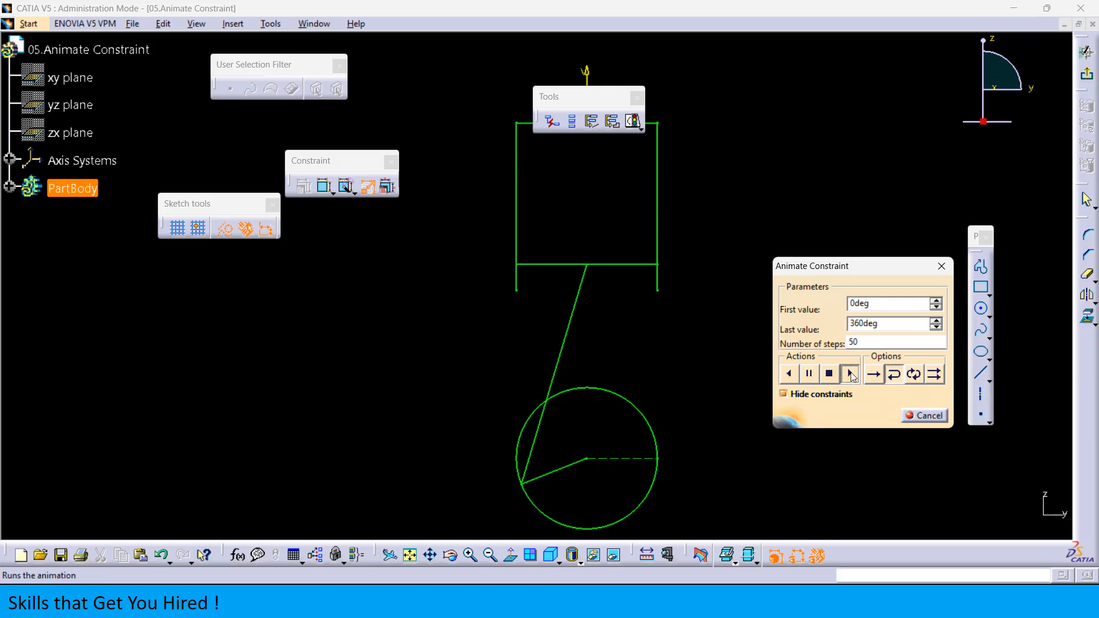
- Play the animation in repeat mode, and again with the first value set to 360 and the last value to 0 degrees
left_click(935, 375)
left_click(851, 374)
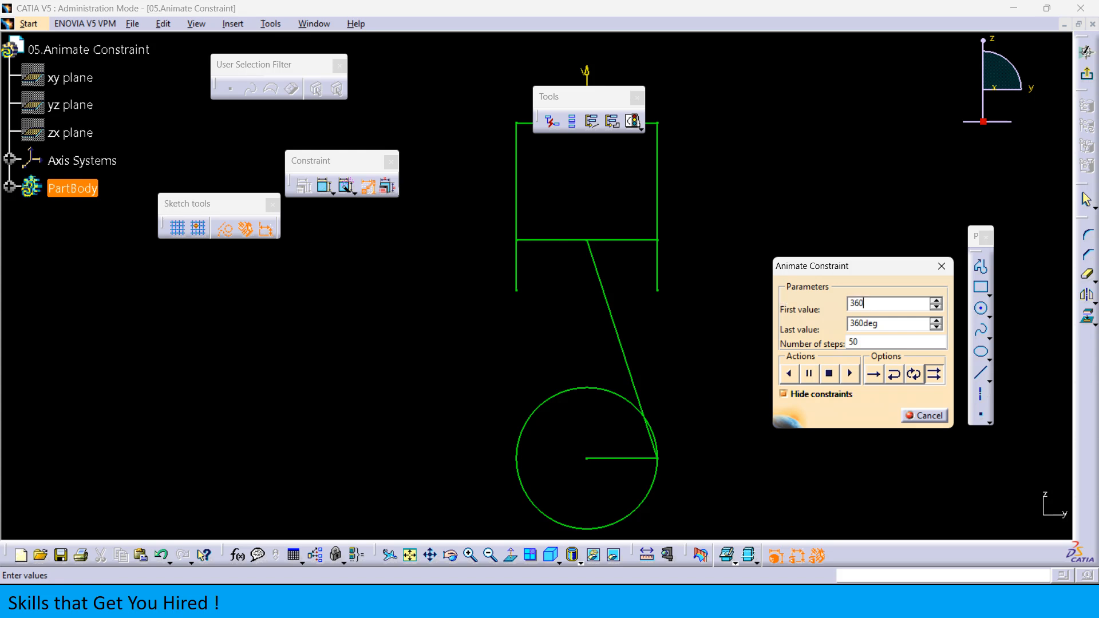
key("Tab")
left_click(850, 377)
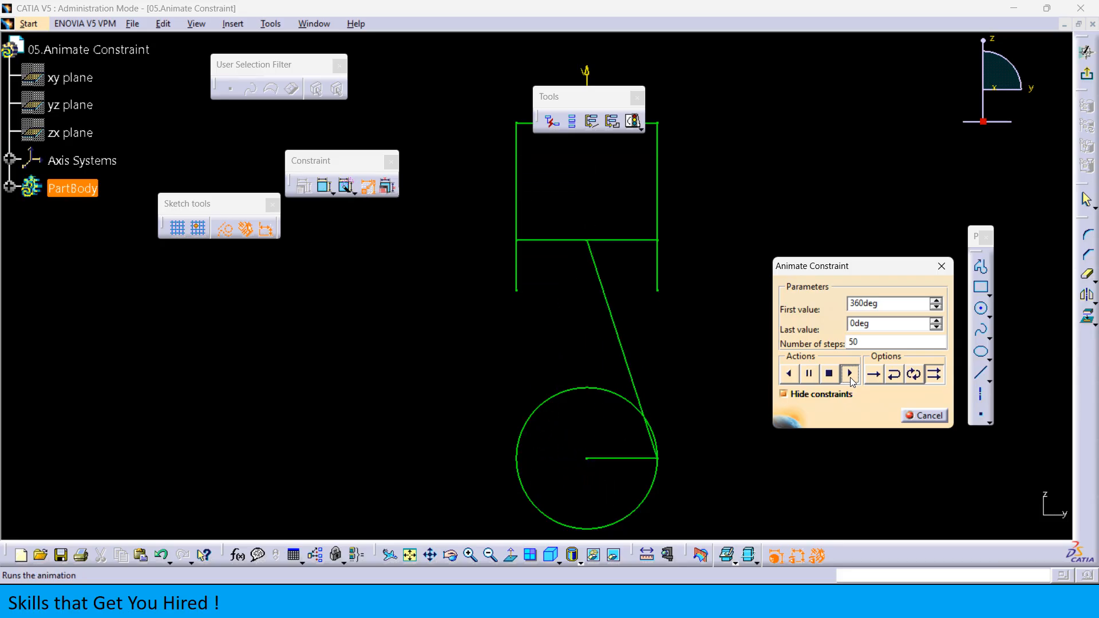
- Show the sketch constraints while the crank animation runs, and hide them again
left_click(793, 397)
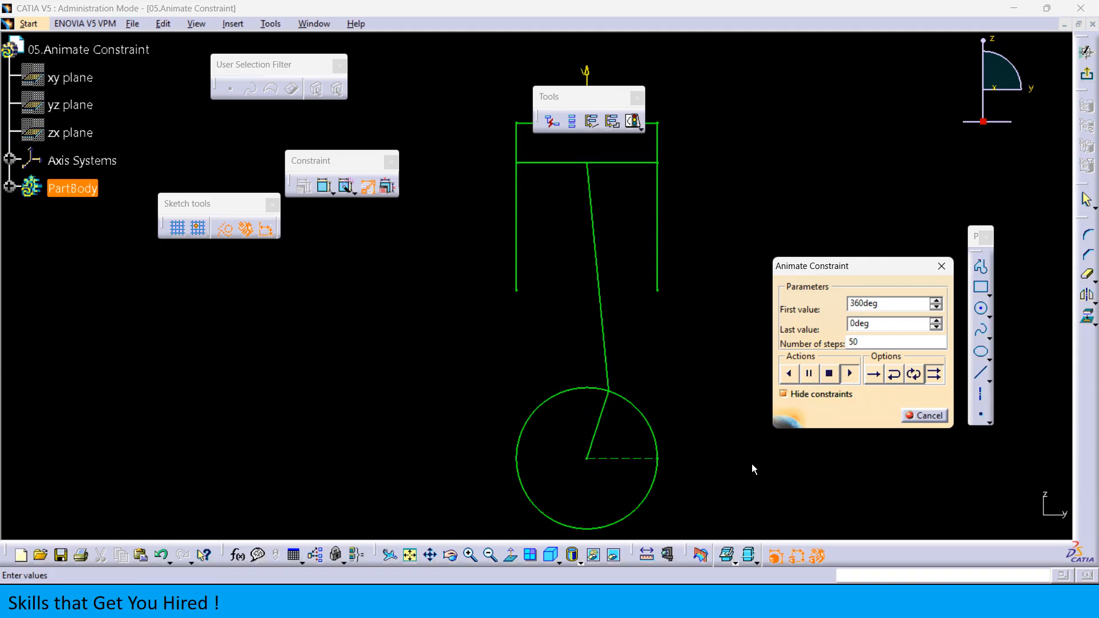
left_click(784, 394)
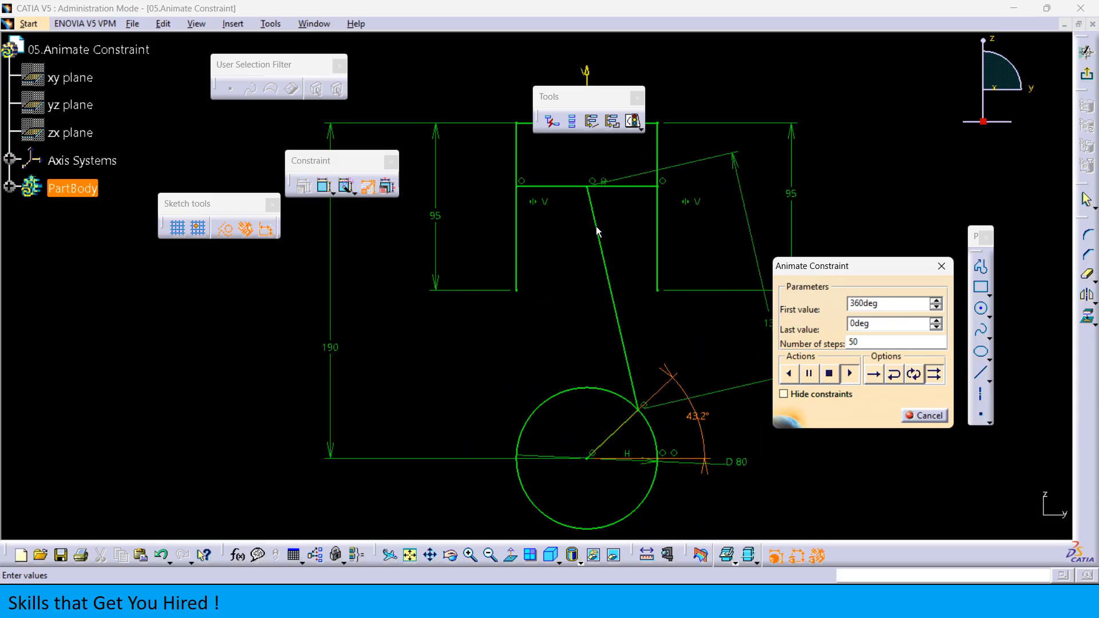
left_click(812, 398)
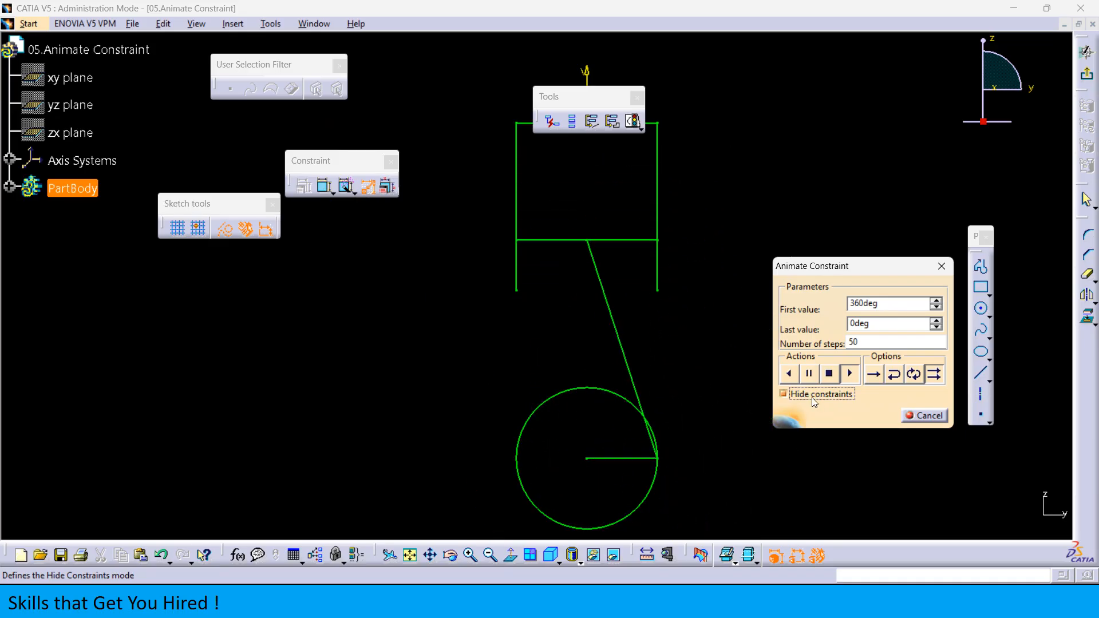
- Exit the piston-and-crank sketch and save the part as 05.Animate Constraint on the Desktop
left_click(368, 192)
middle_click_drag(734, 439, 761, 415)
middle_click_drag(760, 355, 761, 426)
scroll(767, 394, "down", 1)
left_click(1086, 75)
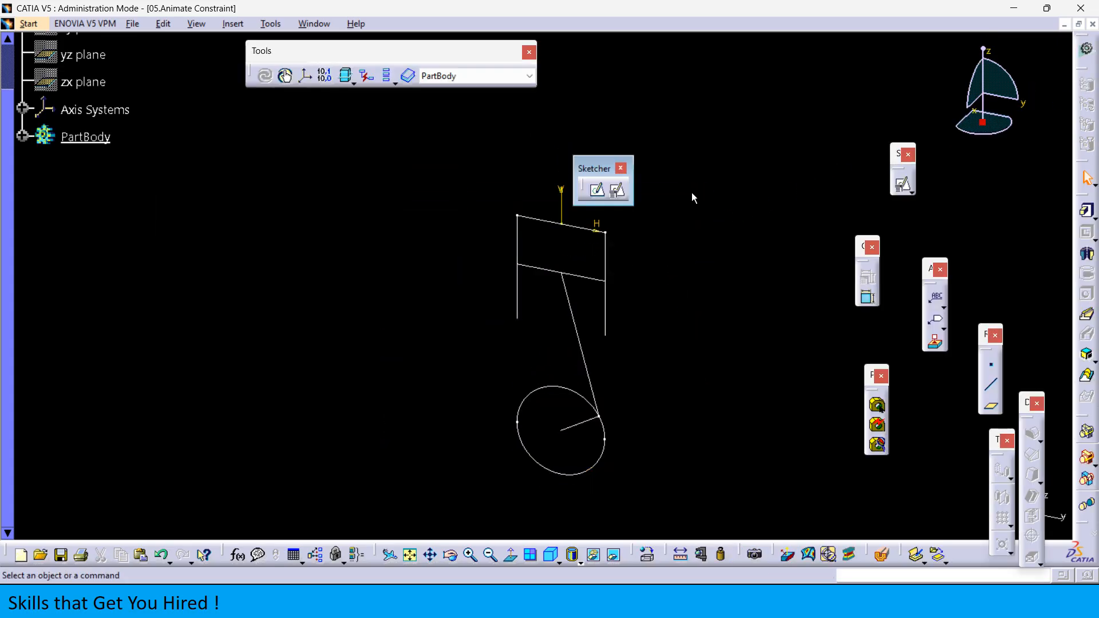
key("ctrl+s")
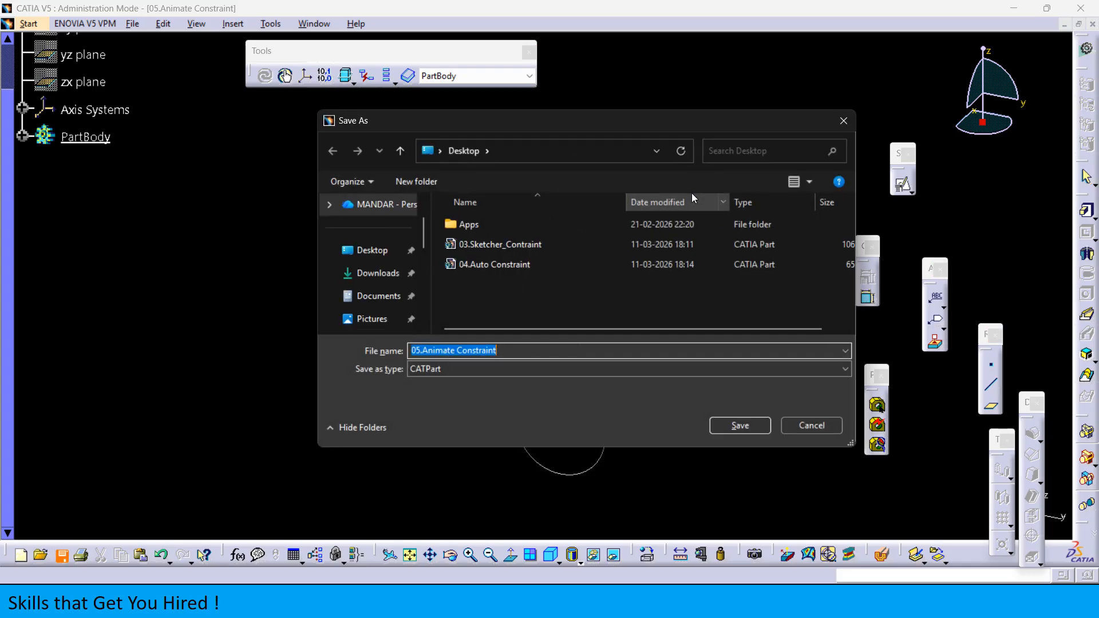
left_click(744, 426)
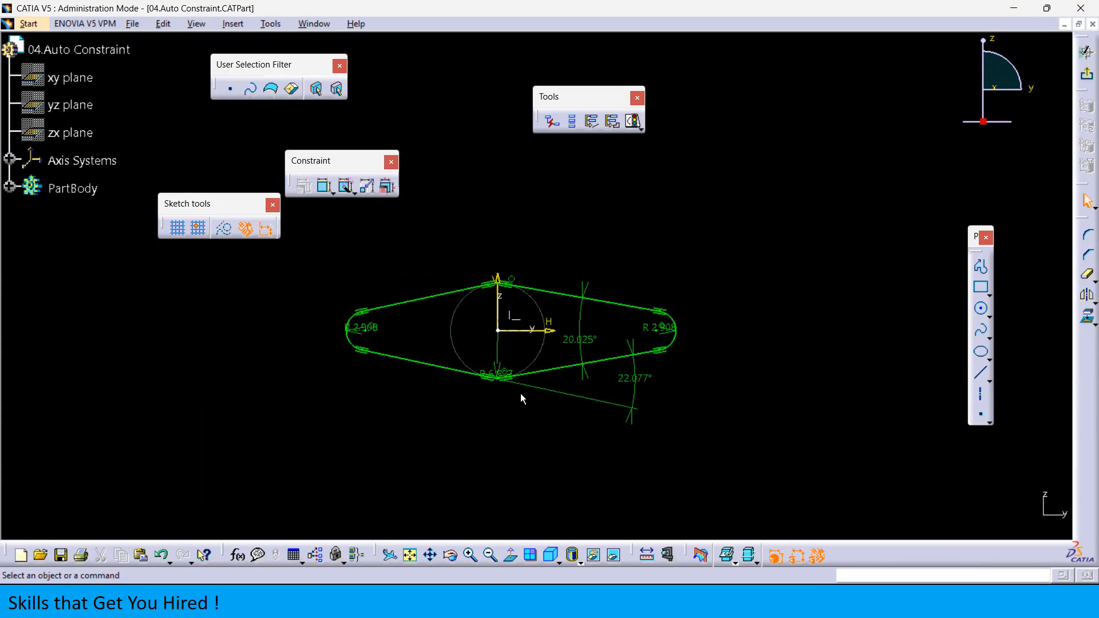
- Move the radius dimensions of both end arcs and the central arc outside the profile in the 04.Auto Constraint sketch
left_click(596, 339)
mouse_move(514, 389)
middle_mouse_down()
mouse_move(596, 338)
mouse_move(599, 294)
middle_mouse_up()
left_click_drag(395, 277, 336, 277)
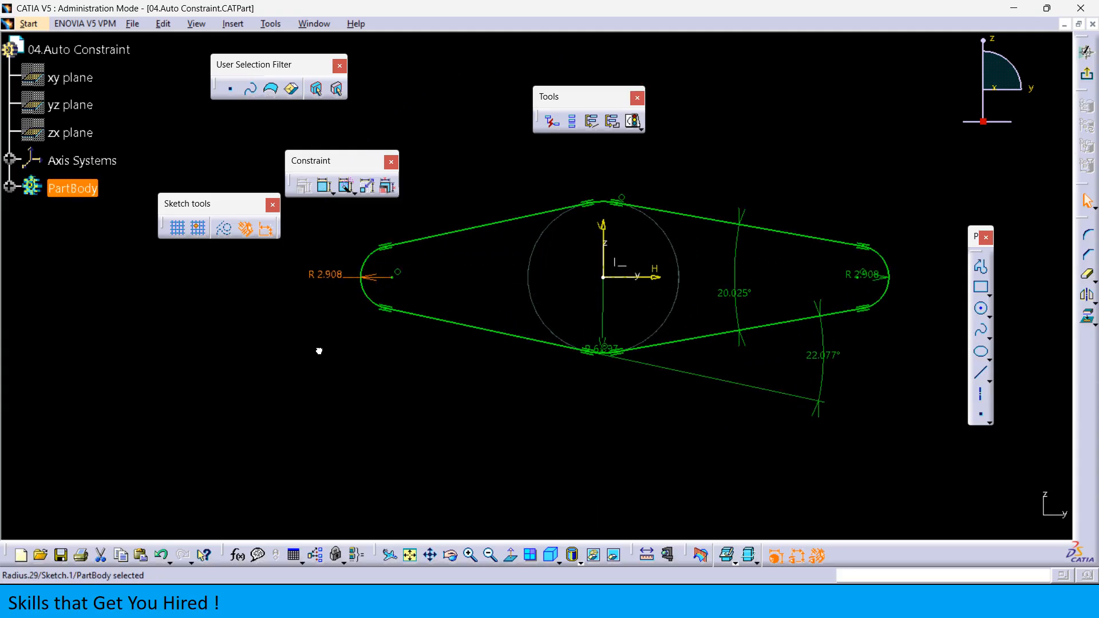
left_click_drag(863, 277, 978, 235)
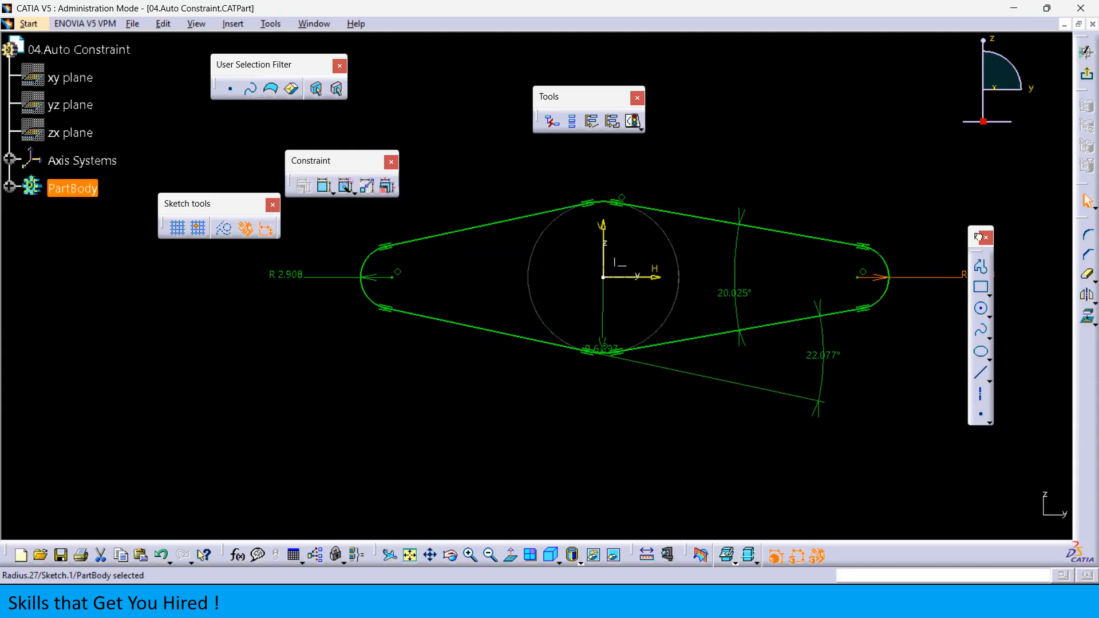
left_click_drag(603, 349, 600, 425)
- Set the central arc's radius to 50 mm
double_click(600, 429)
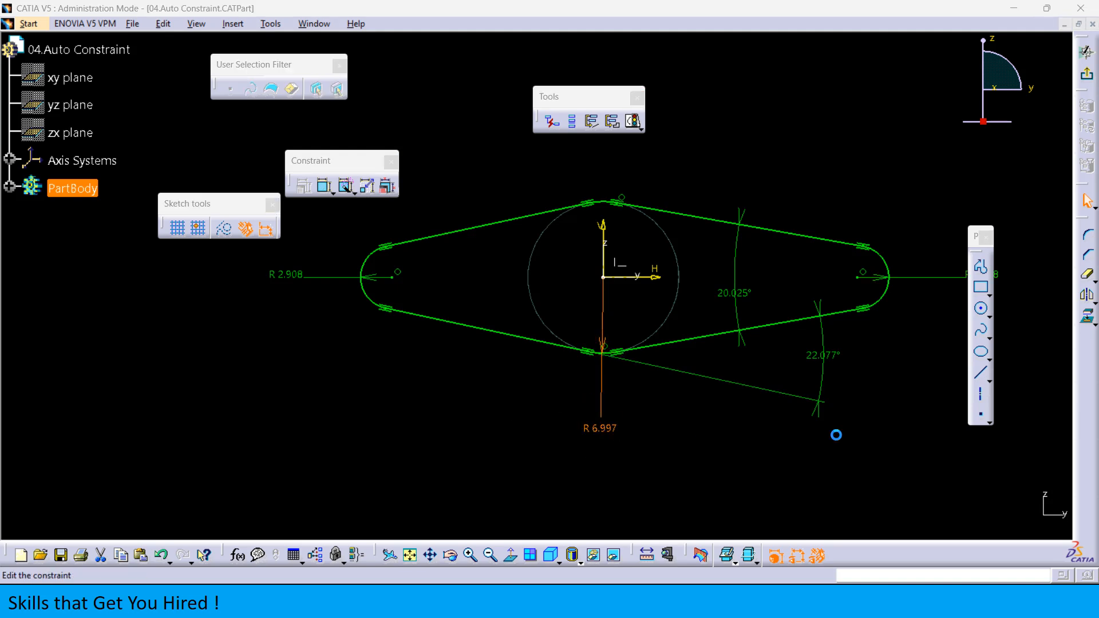
type("5")
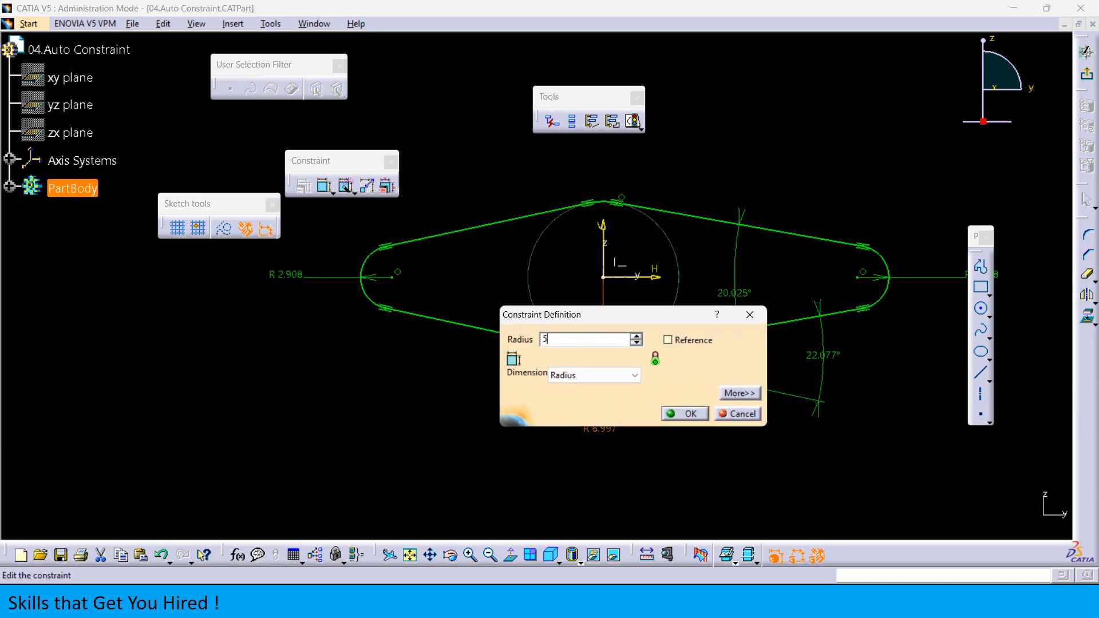
type("0")
key("Return")
middle_click_drag(633, 295, 652, 460)
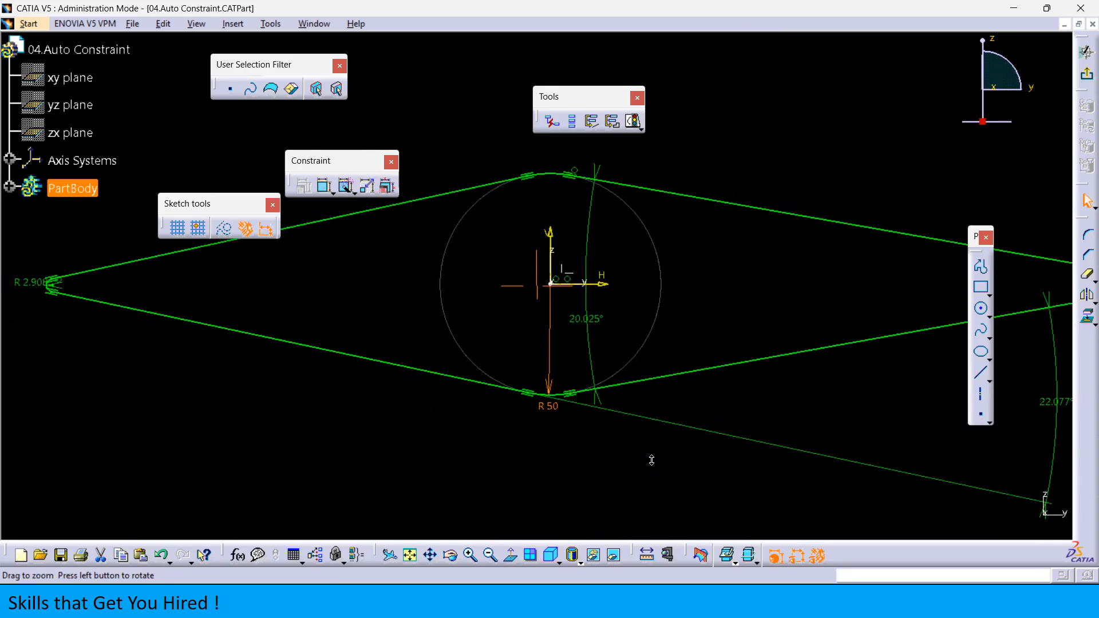
- Set the central arc's radius to 6 mm
double_click(544, 406)
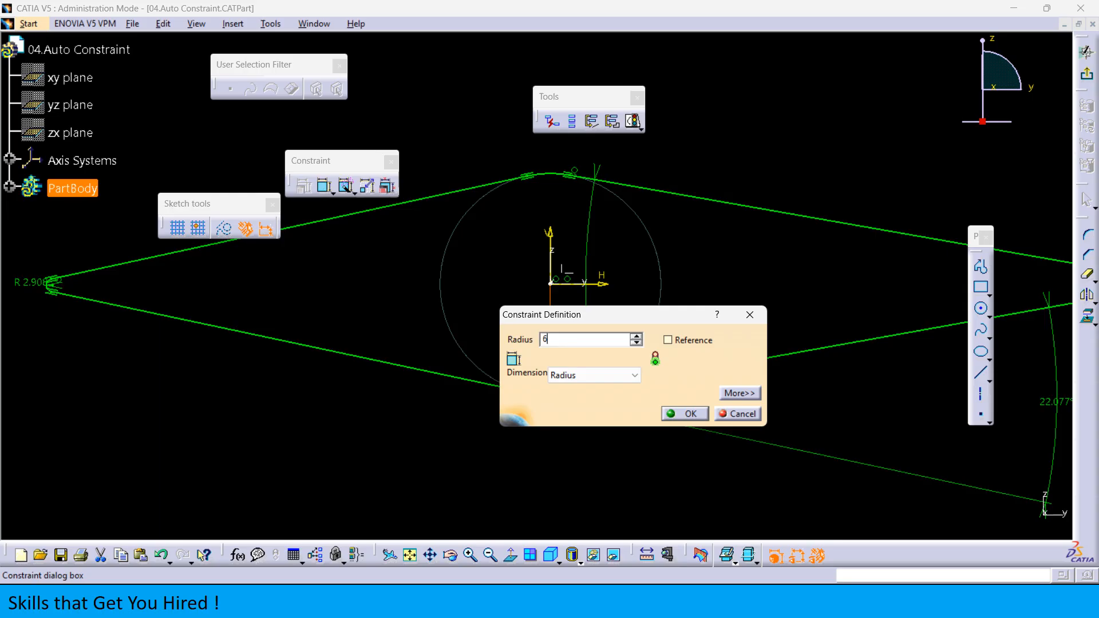
type("6")
key("Return")
- Try setting the left end arc's radius to 6 mm, and undo the change
mouse_move(484, 412)
middle_mouse_down()
mouse_move(484, 300)
mouse_move(367, 250)
middle_mouse_up()
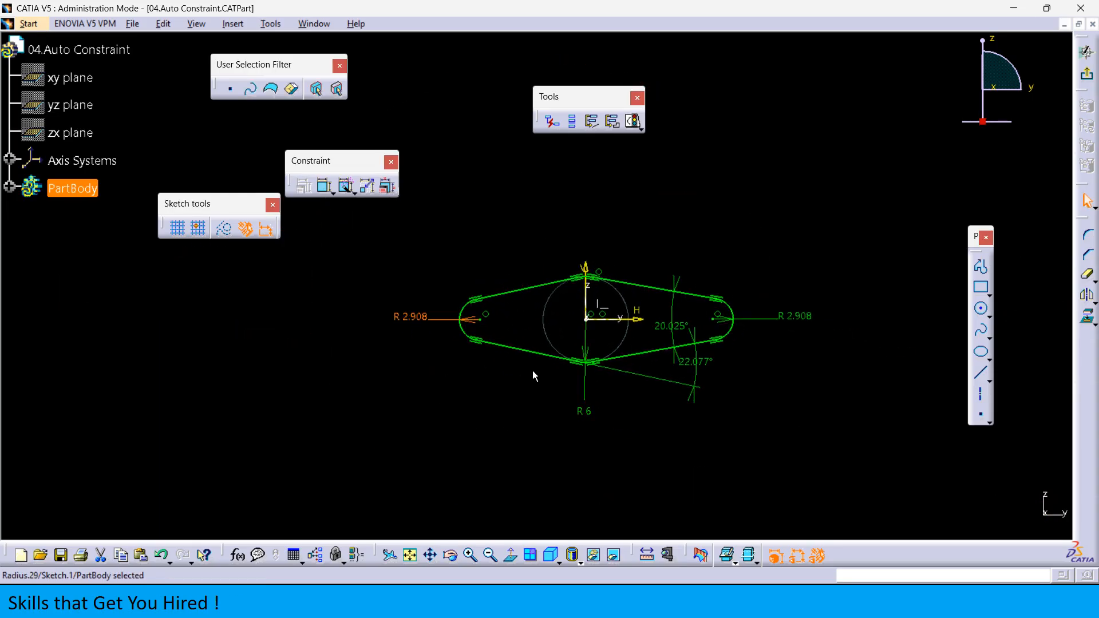
double_click(412, 317)
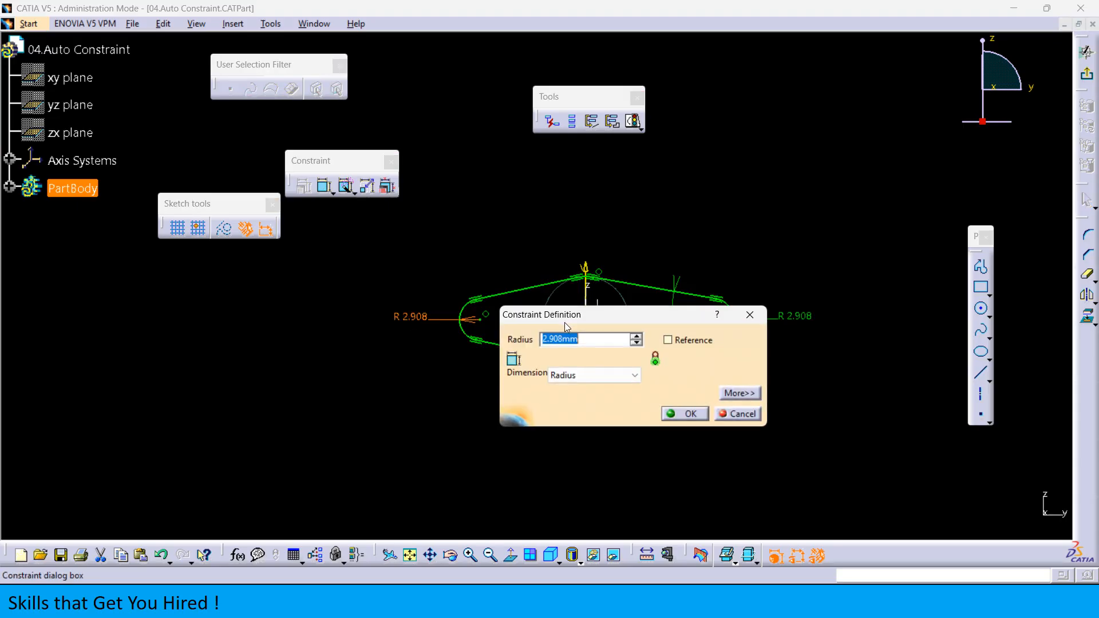
type("6")
key("Return")
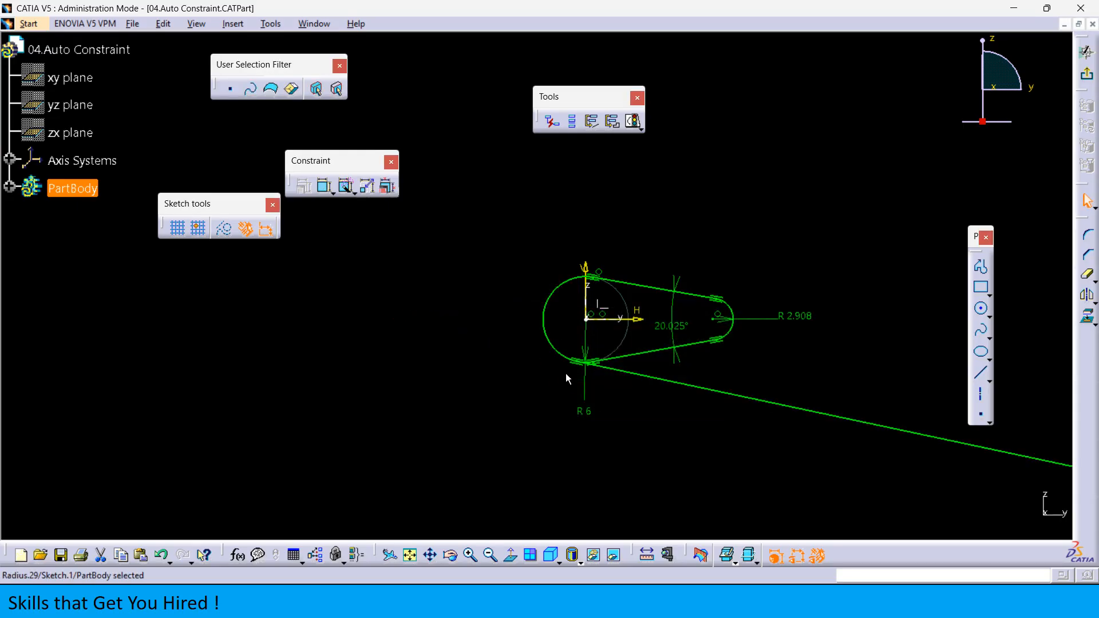
key("ctrl+z")
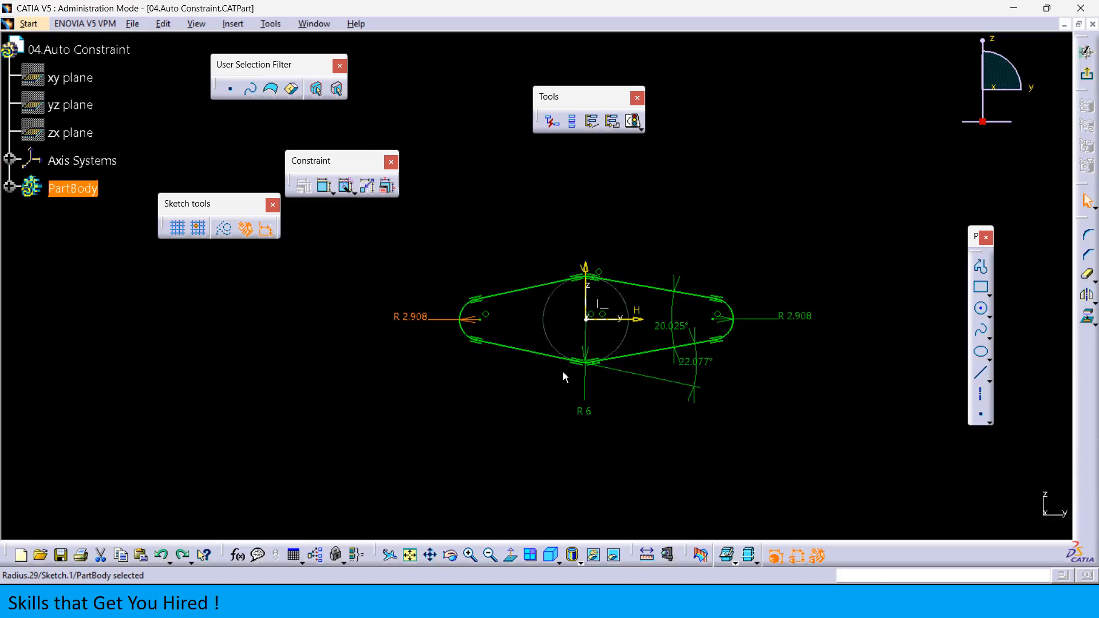
- Start Edit Multi-Constraint and set Angle.31 to 20 degrees and Angle.30 to 25 degrees
left_click(389, 187)
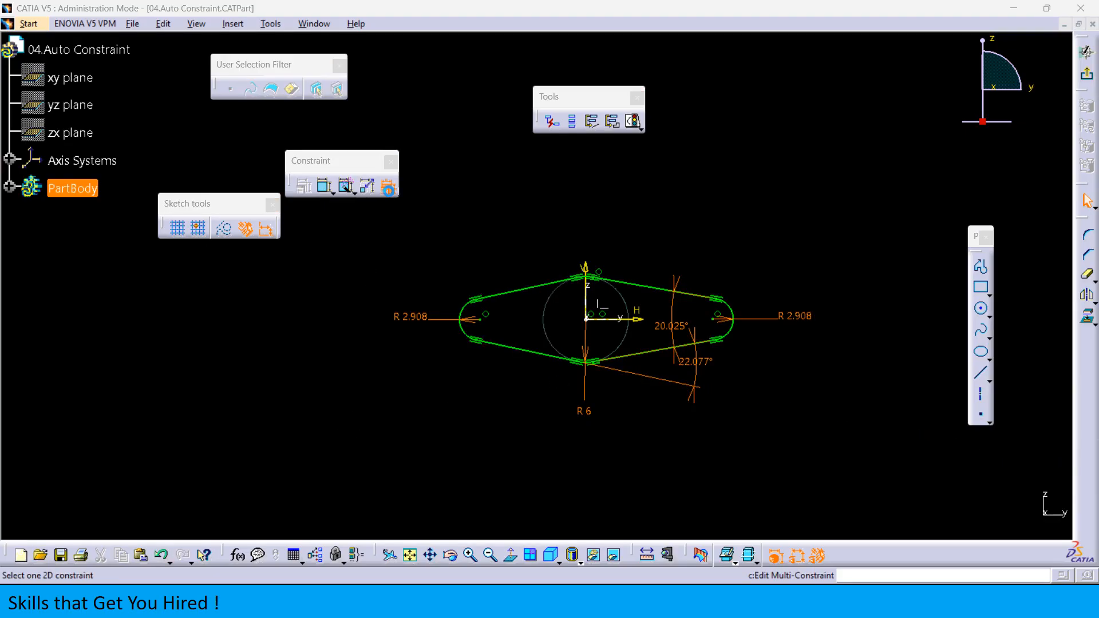
middle_click_drag(579, 383, 441, 383)
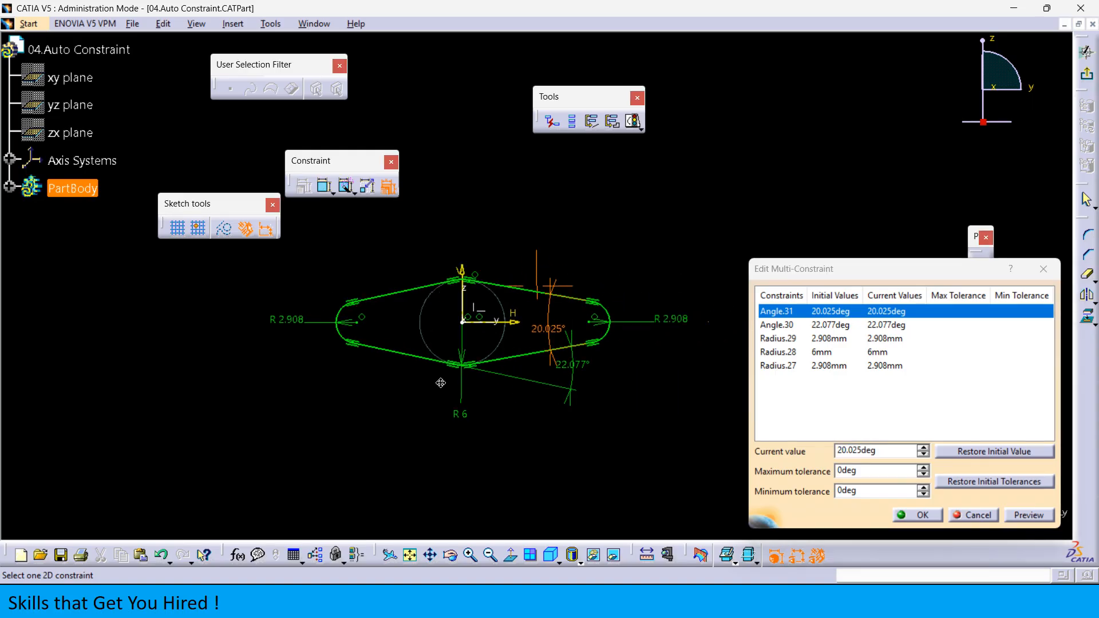
left_click(834, 312)
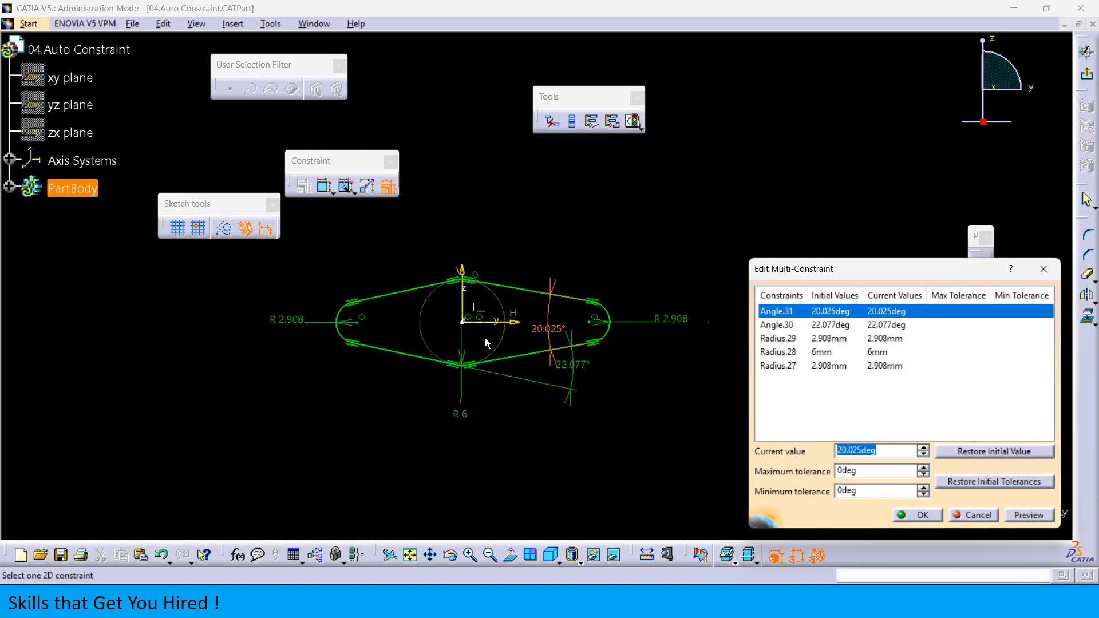
type("20")
left_click(825, 325)
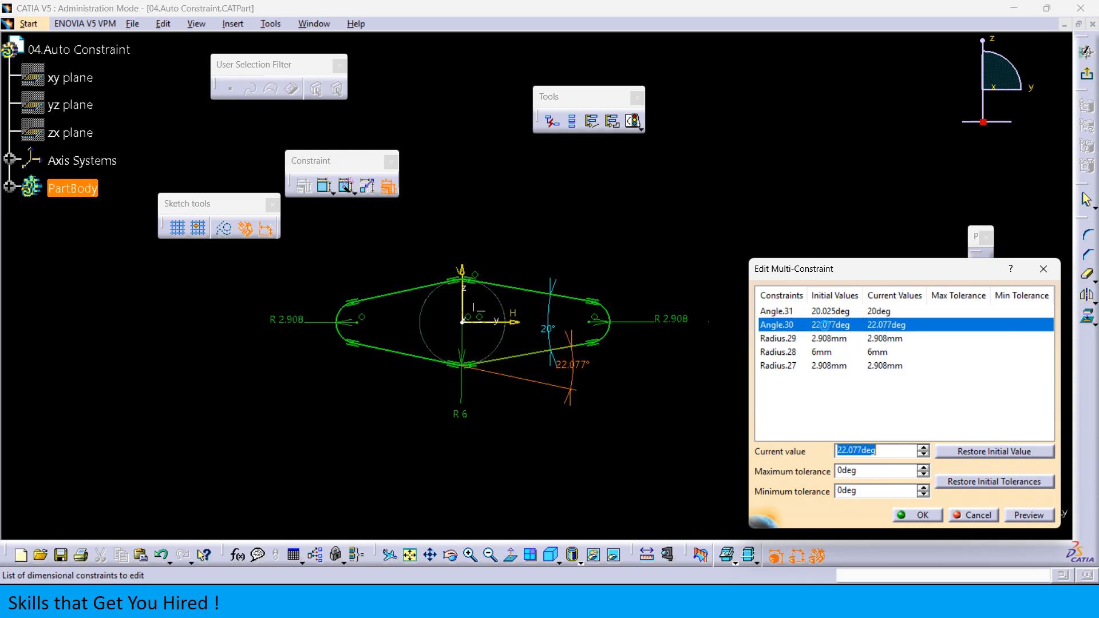
type("25")
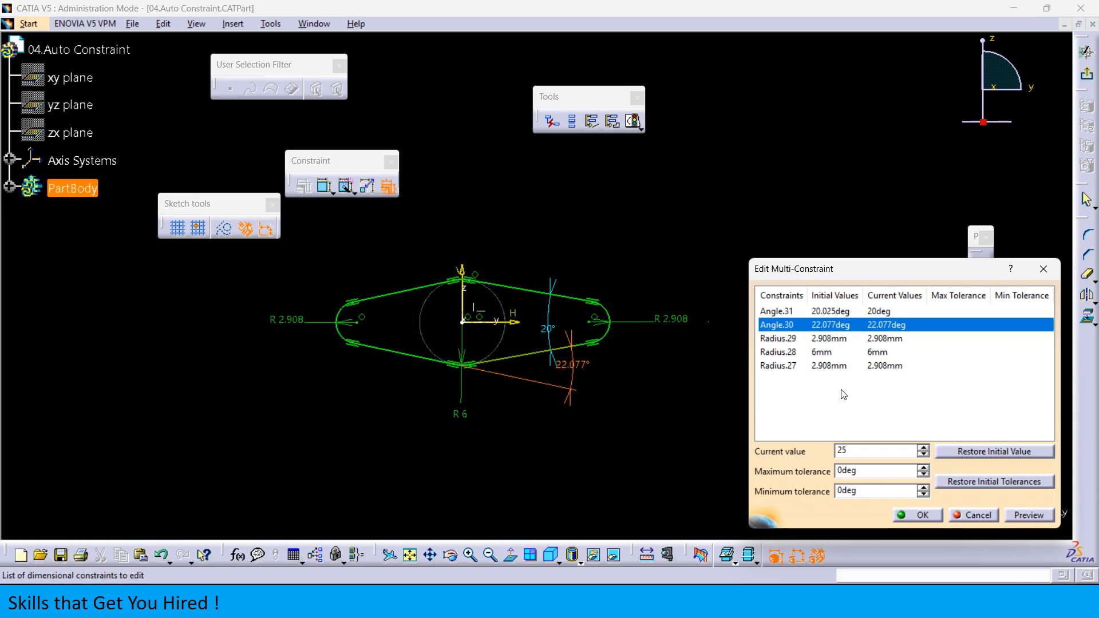
- Set the left end arc's Radius.29 to 2.5 mm and the central arc's Radius.28 to 15 mm
left_click(829, 338)
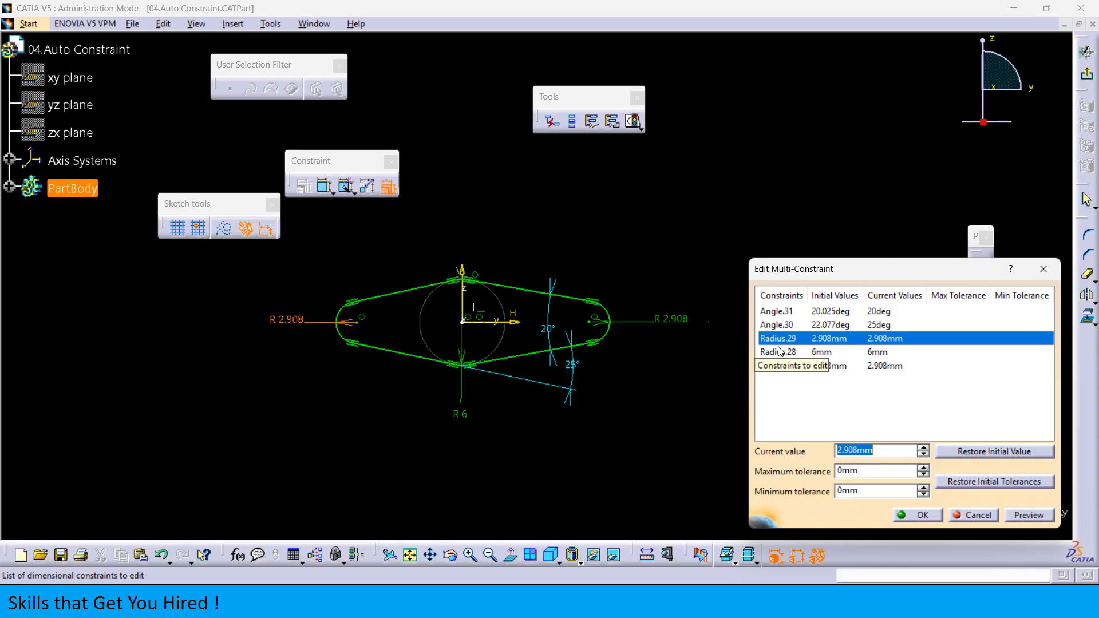
left_click(883, 450)
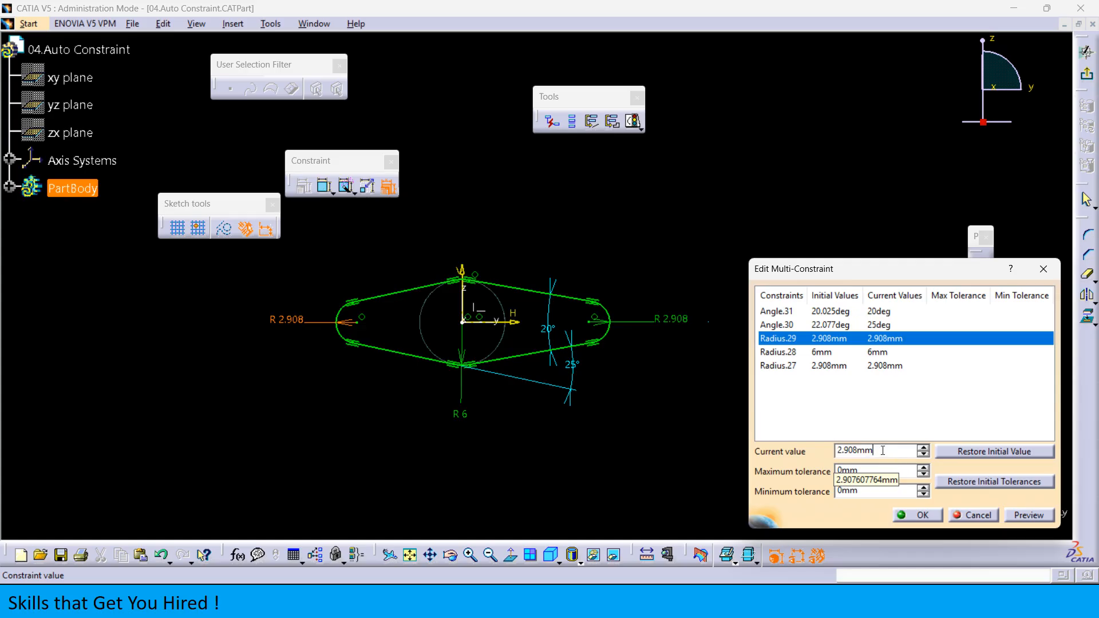
left_click_drag(882, 451, 708, 450)
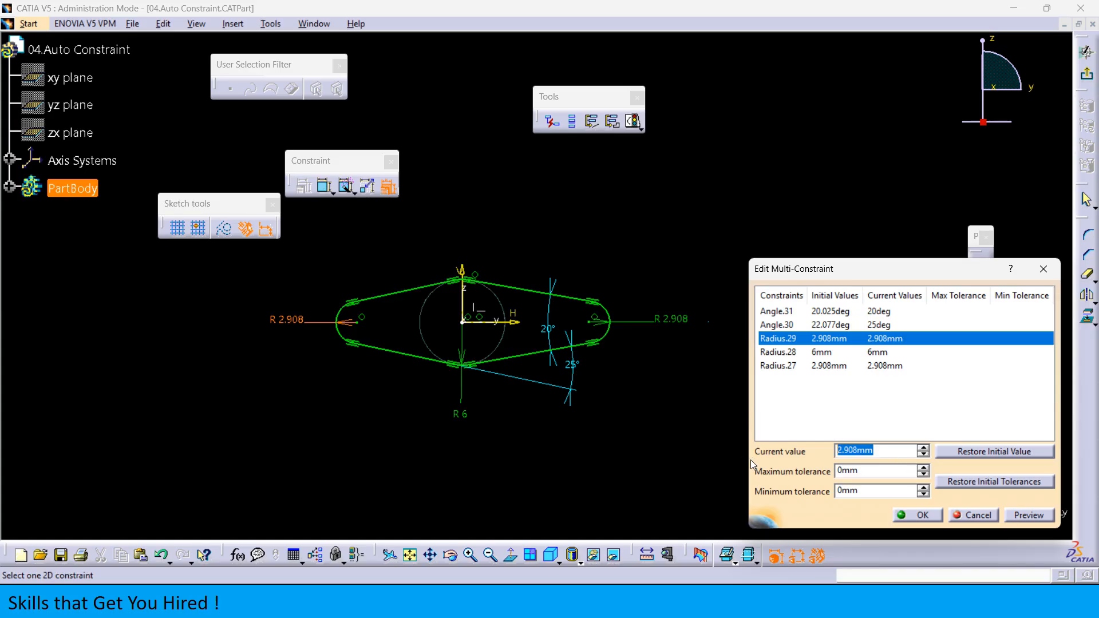
type("2.5")
left_click(790, 353)
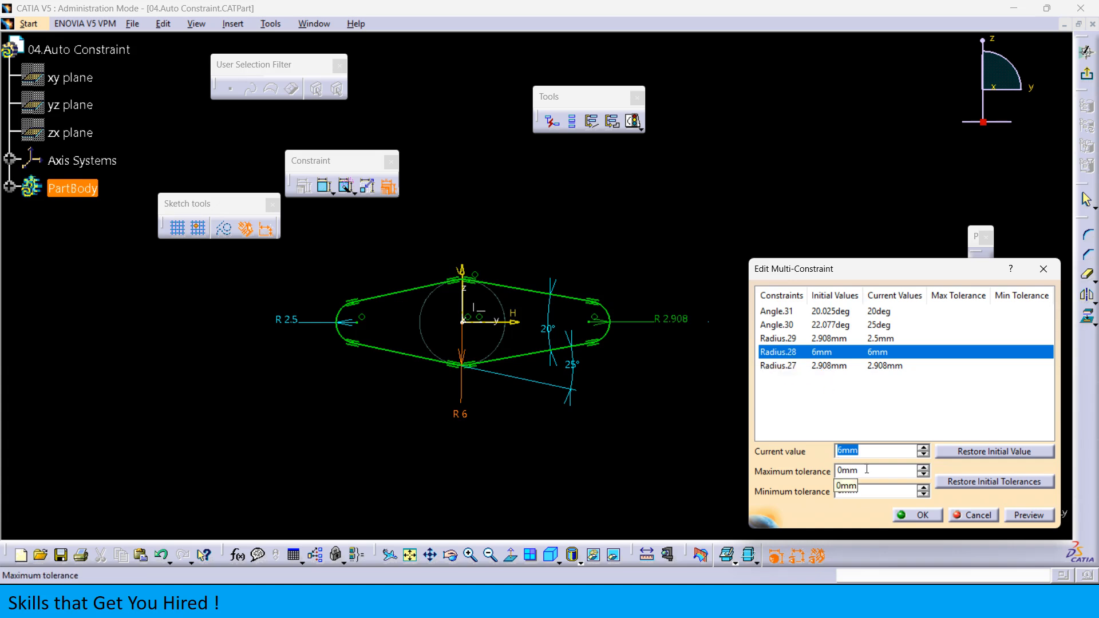
type("2")
type("5")
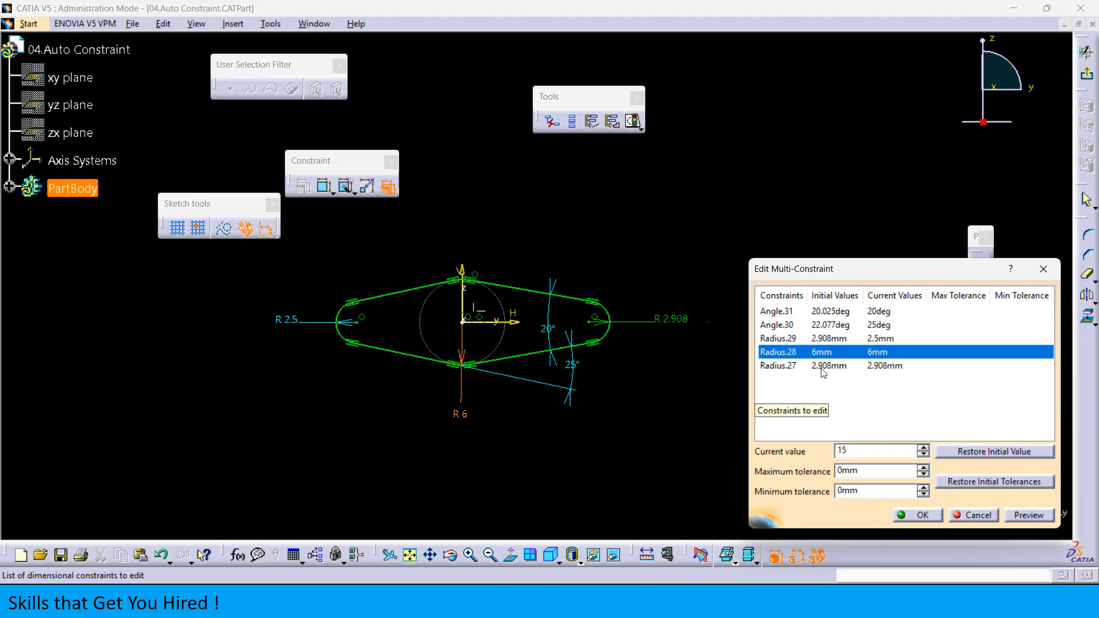
- Set both end arc radii, Radius.29 and Radius.27, to 4 mm
left_click(820, 369)
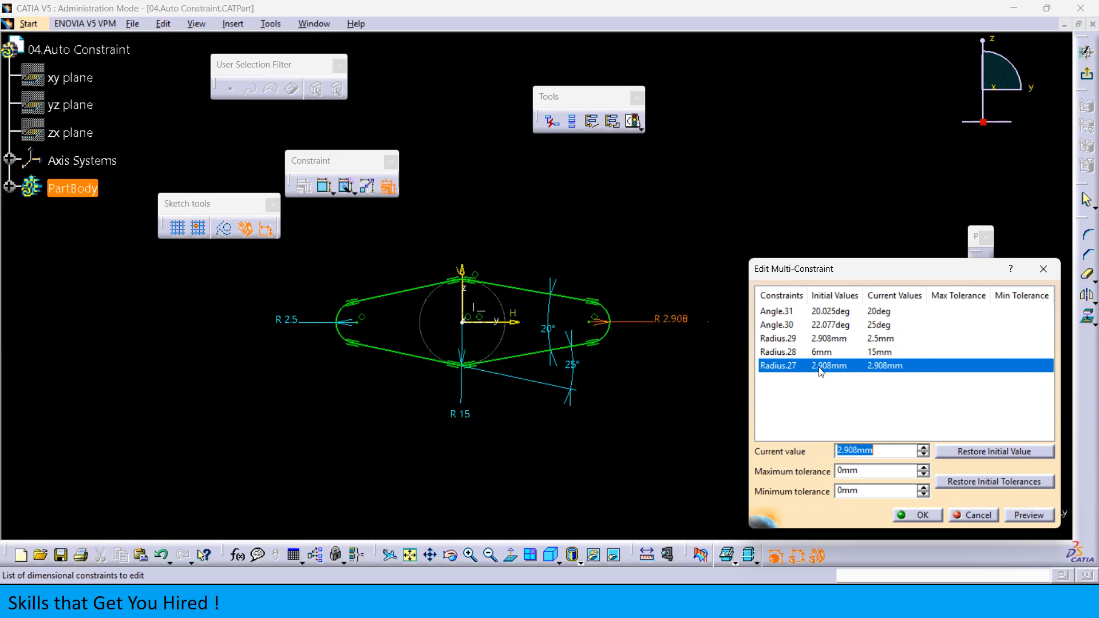
left_click(802, 353)
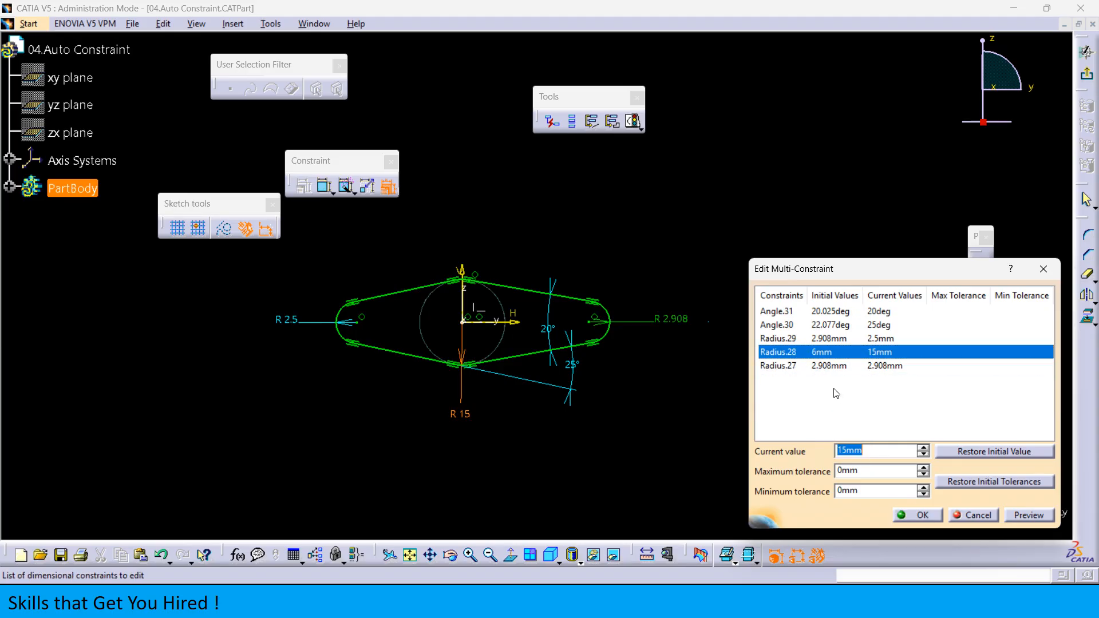
left_click(813, 338)
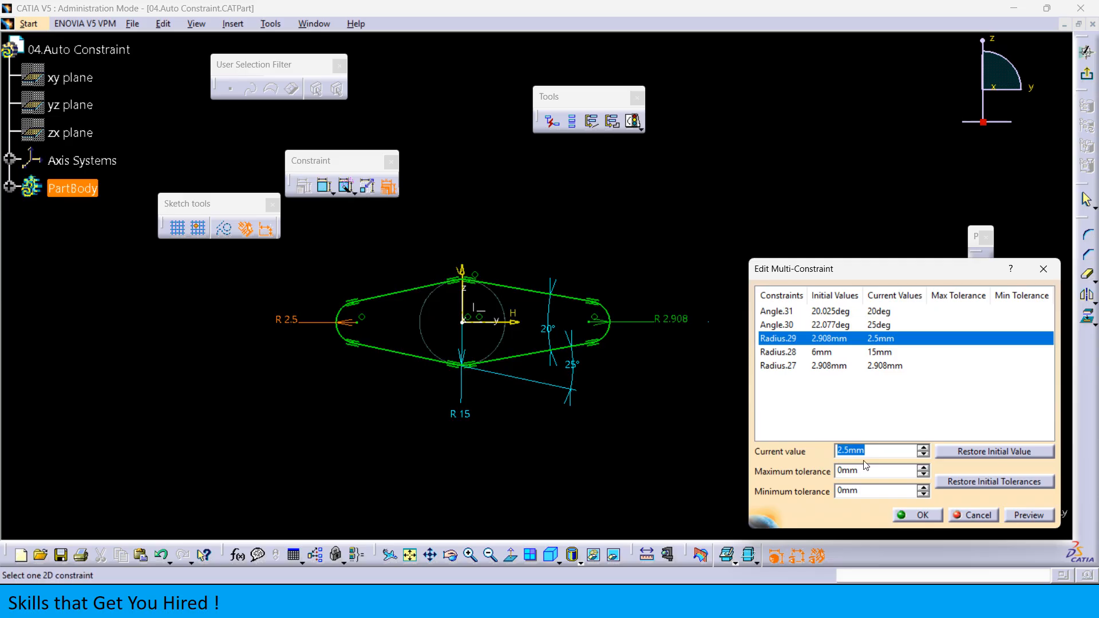
type("4")
left_click(811, 352)
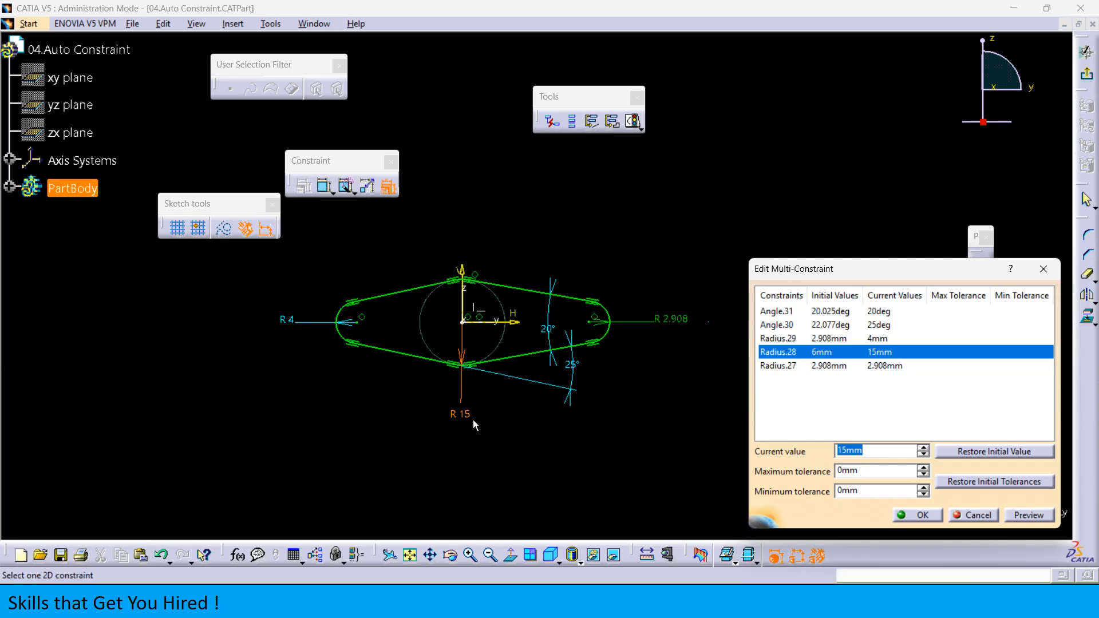
left_click(779, 368)
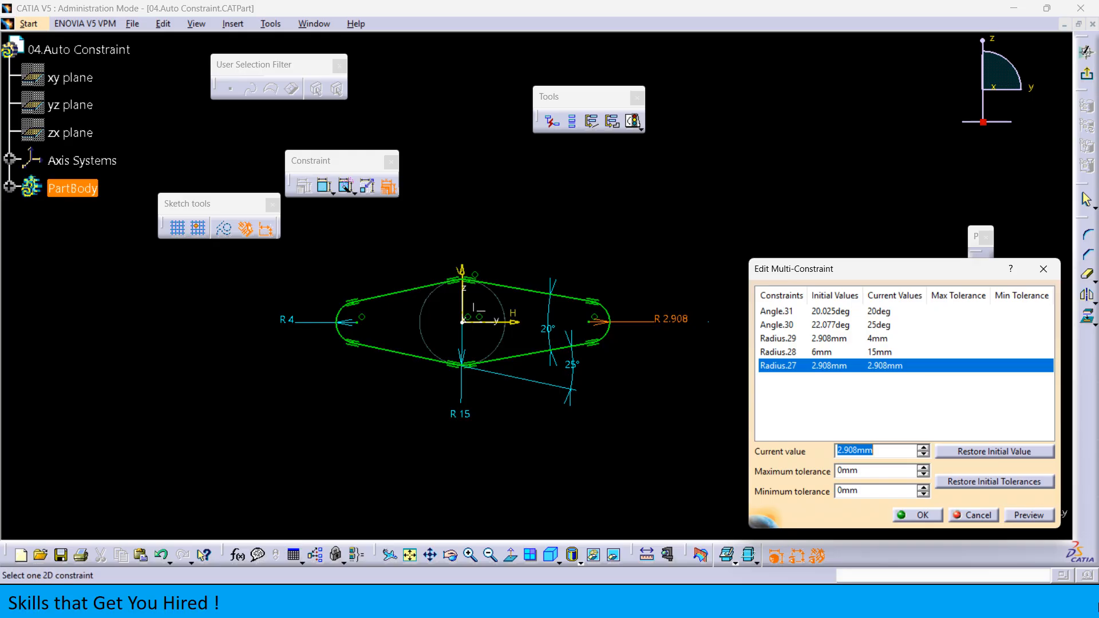
type("4")
- Move the Edit Multi-Constraint dialog clear of the sketch, preview the new values and apply them
left_click_drag(852, 270, 809, 161)
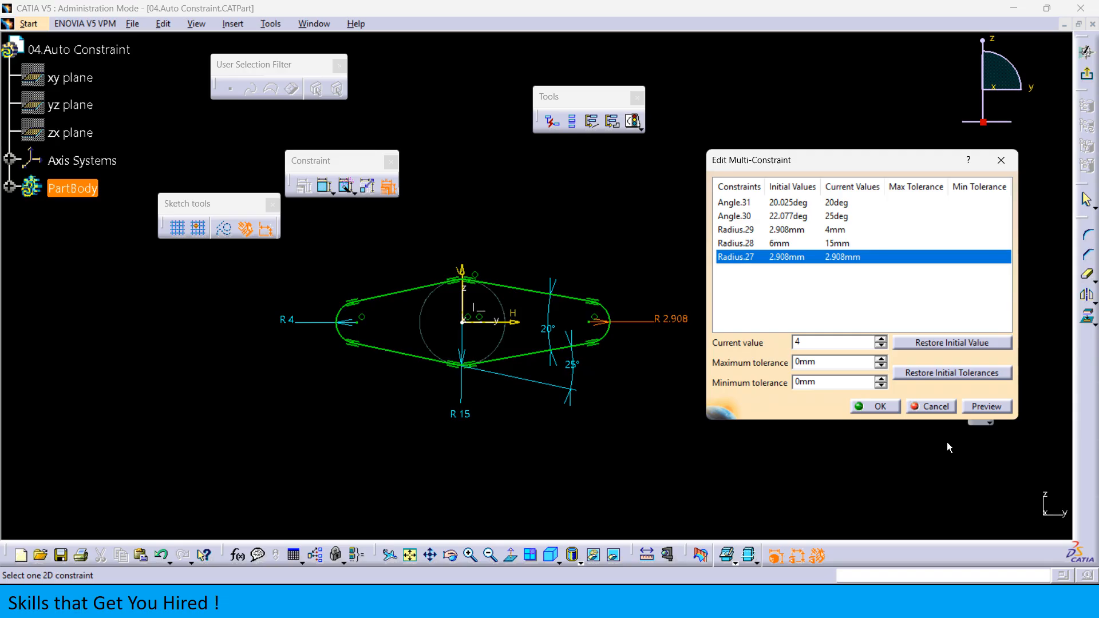
left_click(987, 406)
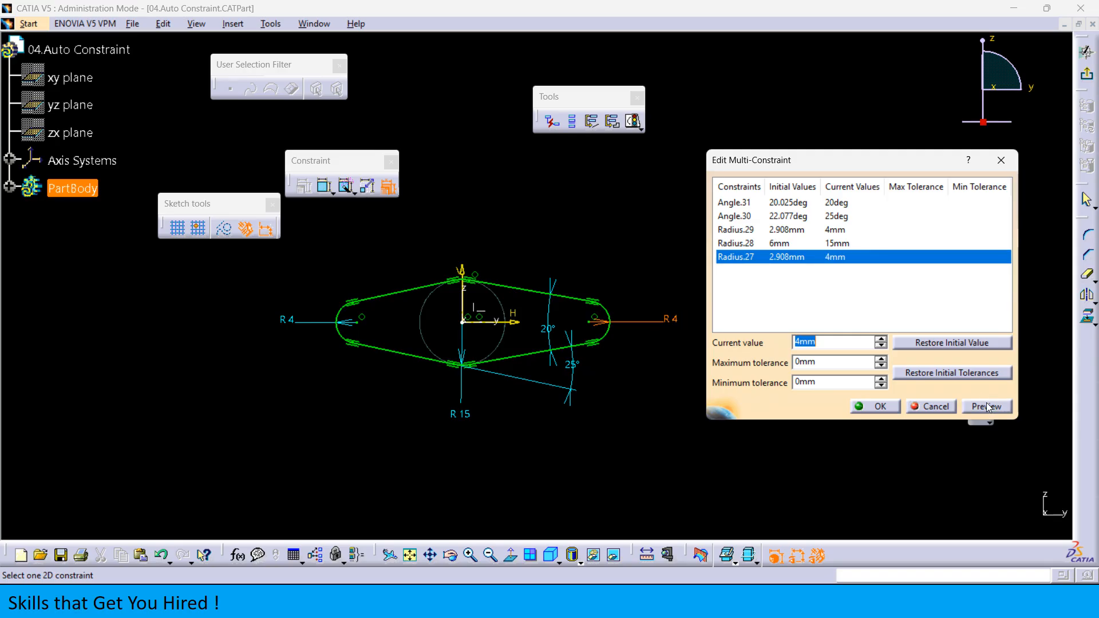
left_click(879, 406)
- Delete the 25-degree angle dimension at the lower side of the profile
middle_click_drag(623, 351, 632, 379)
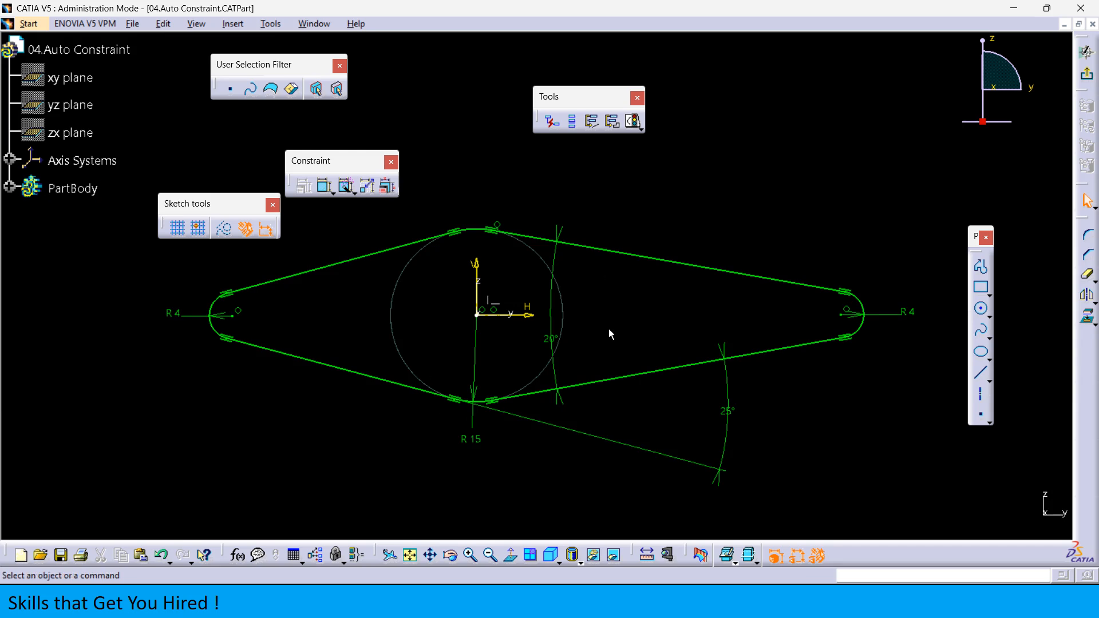
left_click(725, 417)
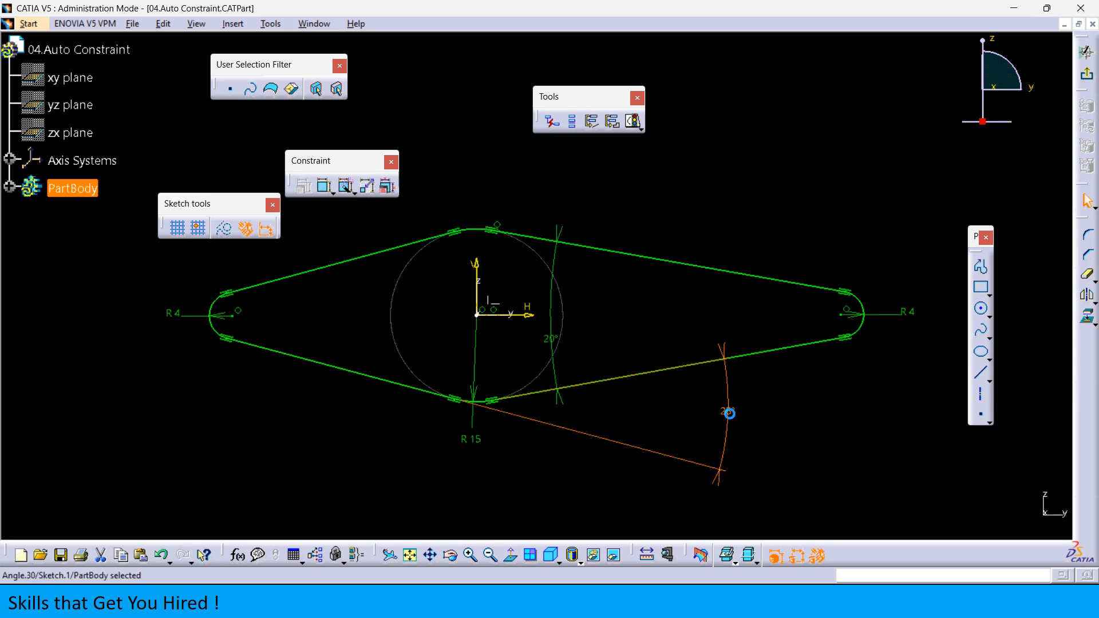
key("Delete")
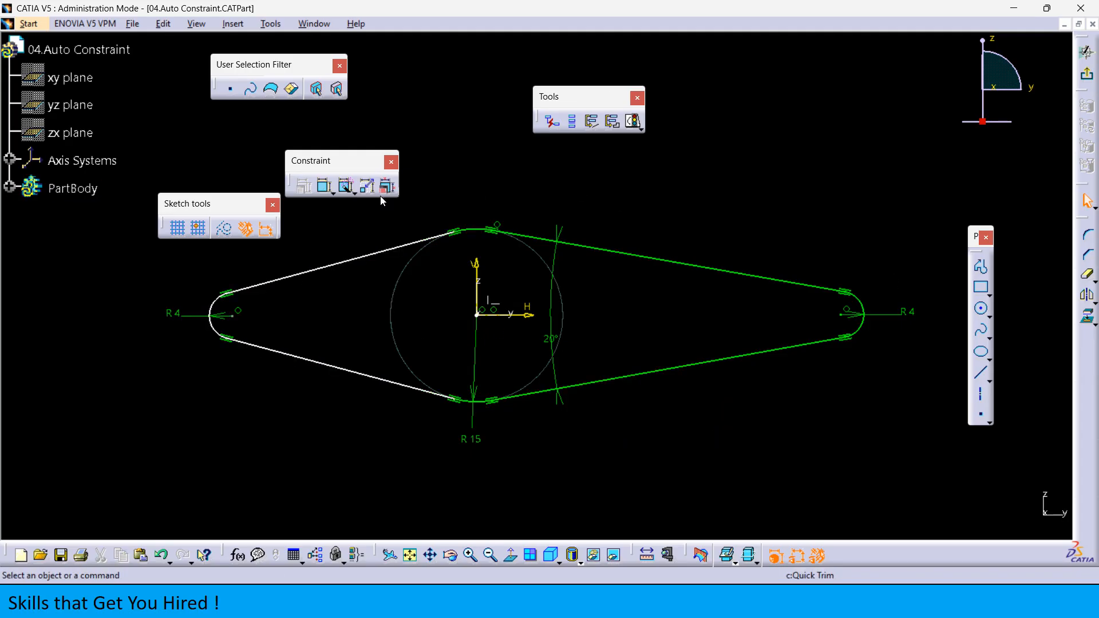
- Dimension the distance between the two end arc centres, place it below the profile and set it to 100 mm
left_click(325, 186)
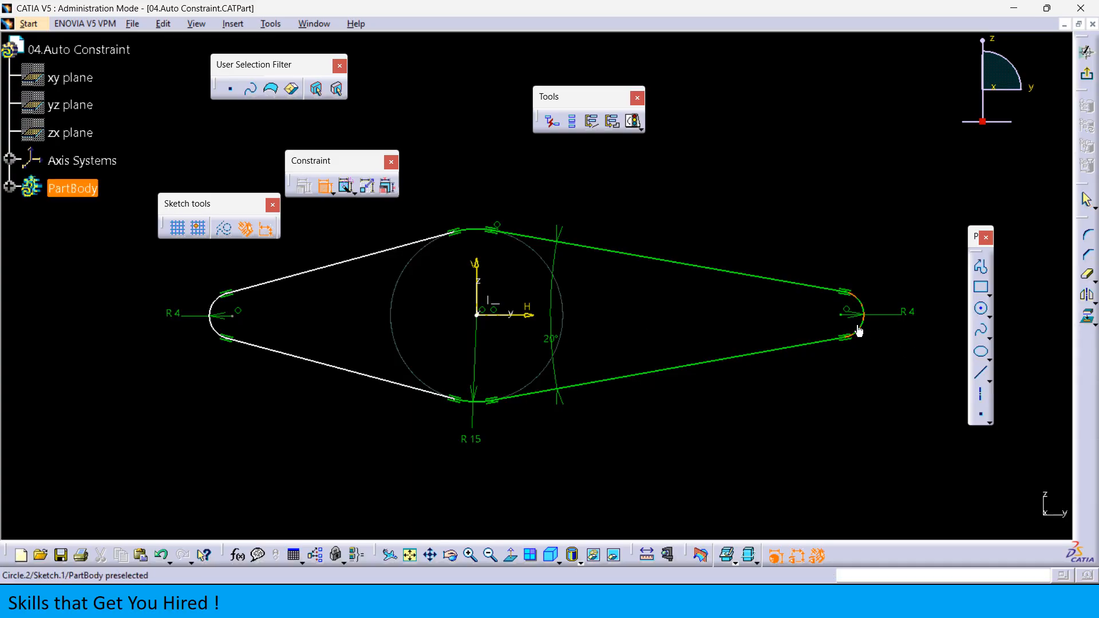
left_click(842, 316)
left_click(232, 316)
left_click(424, 491)
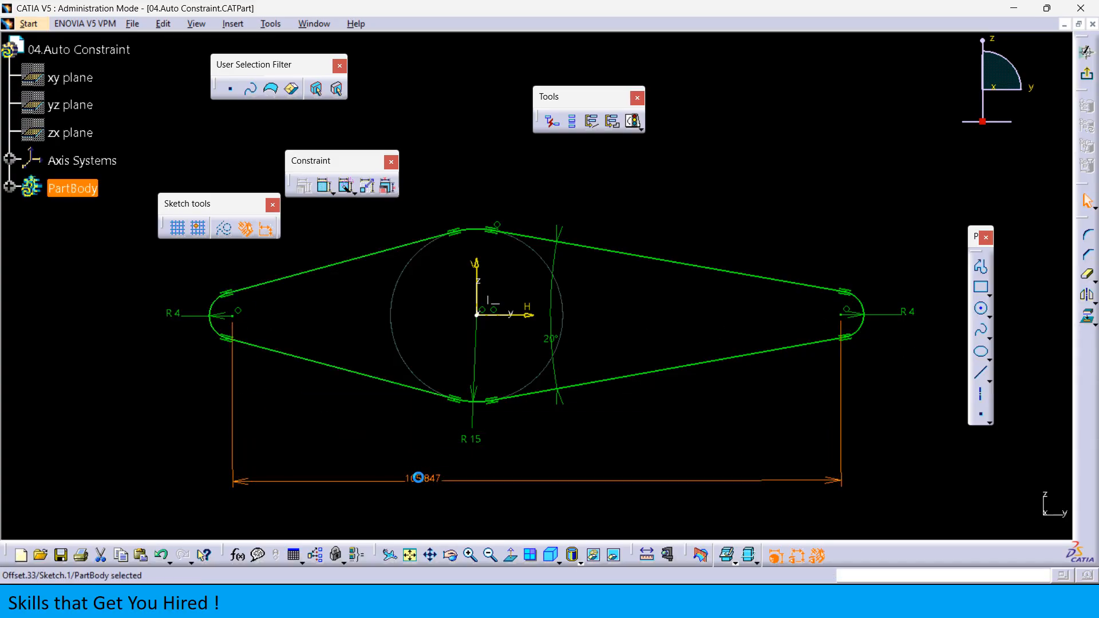
double_click(419, 477)
type("100")
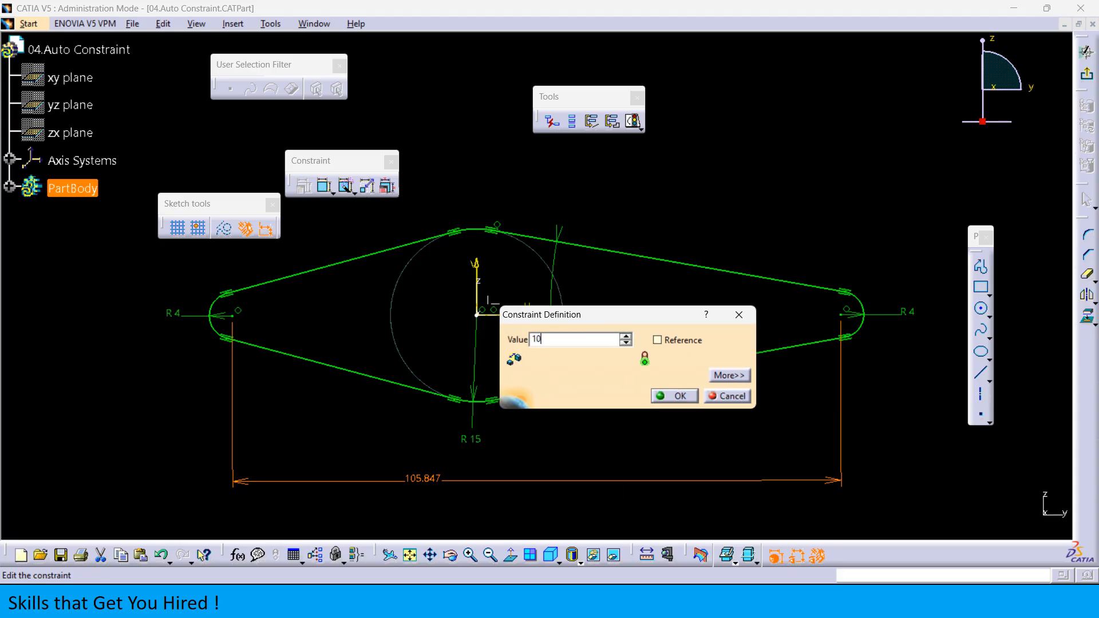
key("Return")
- Replace the 20-degree angle dimension with a symmetry constraint on the two end arc centres about the vertical axis
left_click(555, 345)
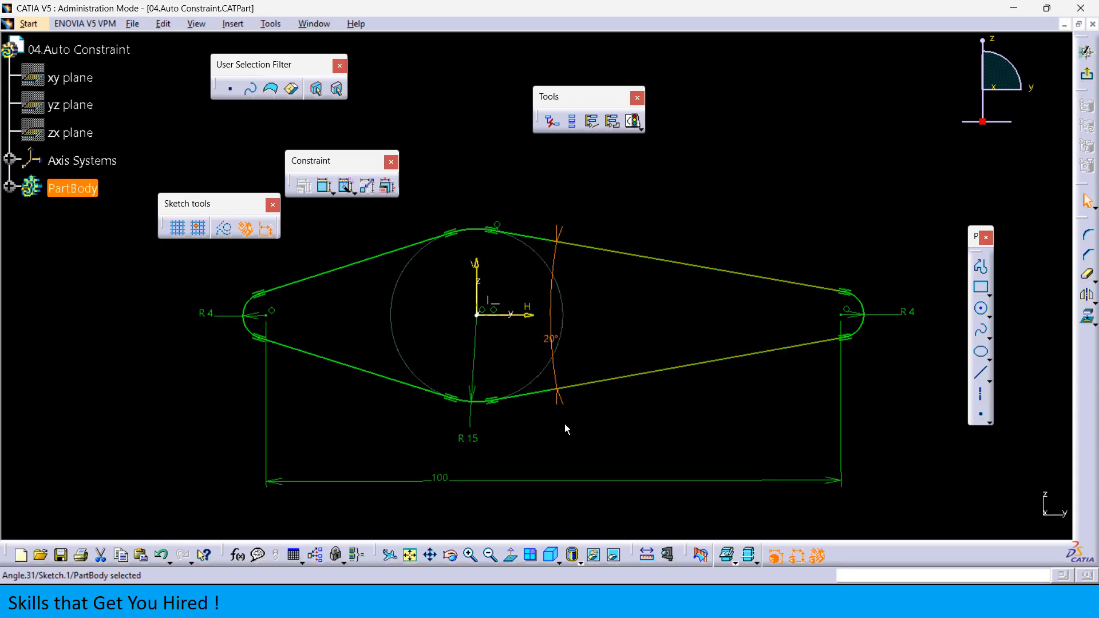
key("Delete")
left_click(324, 186)
left_click(271, 316)
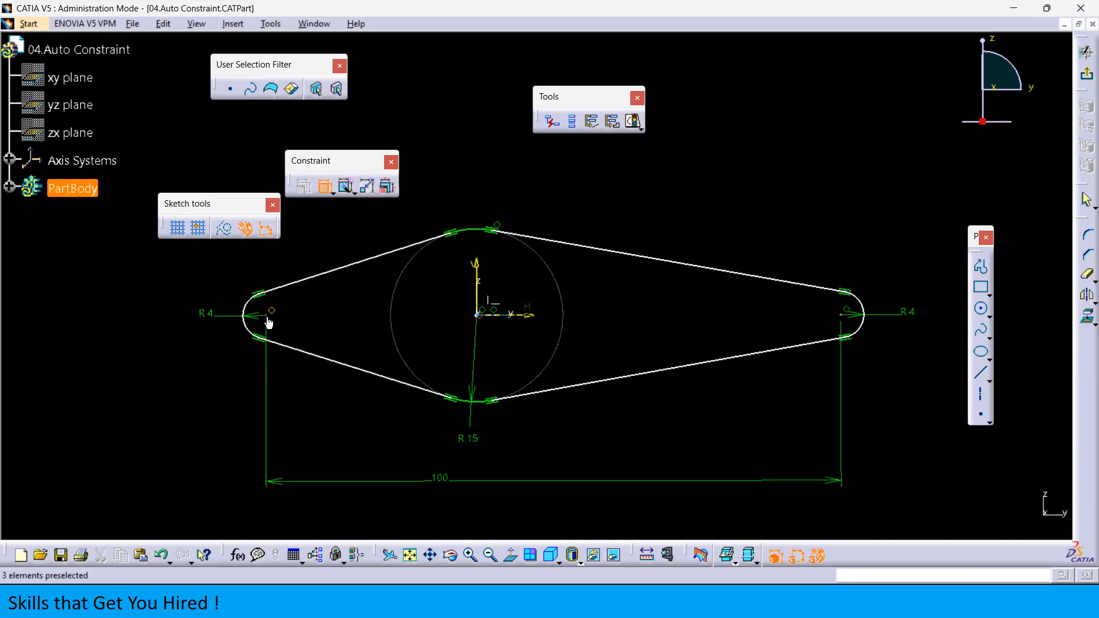
left_click(839, 315)
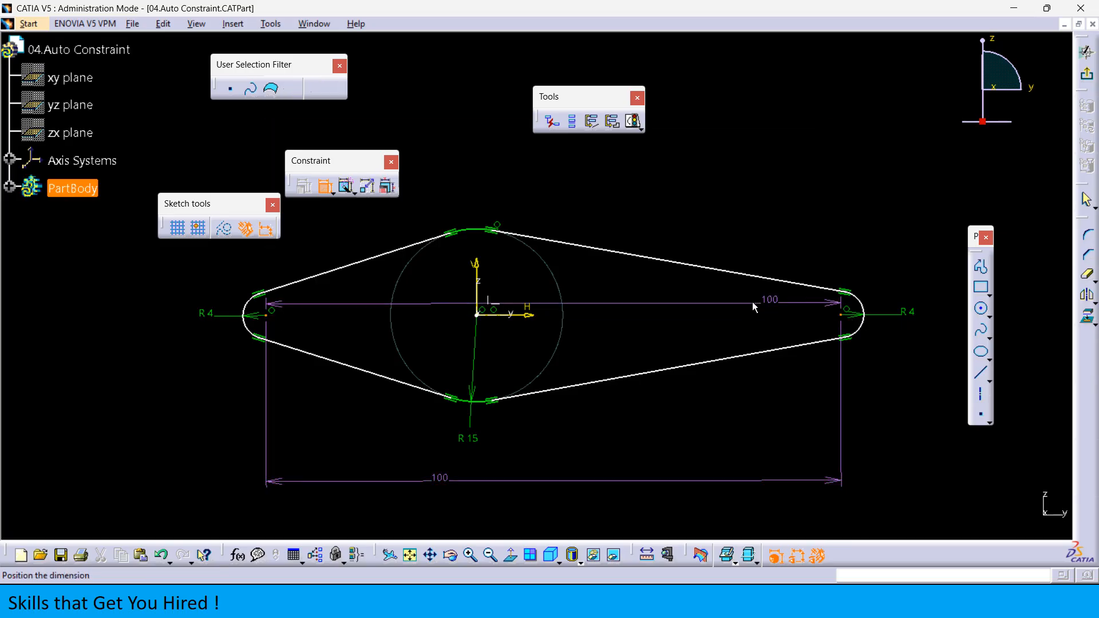
right_click(656, 321)
left_click(681, 450)
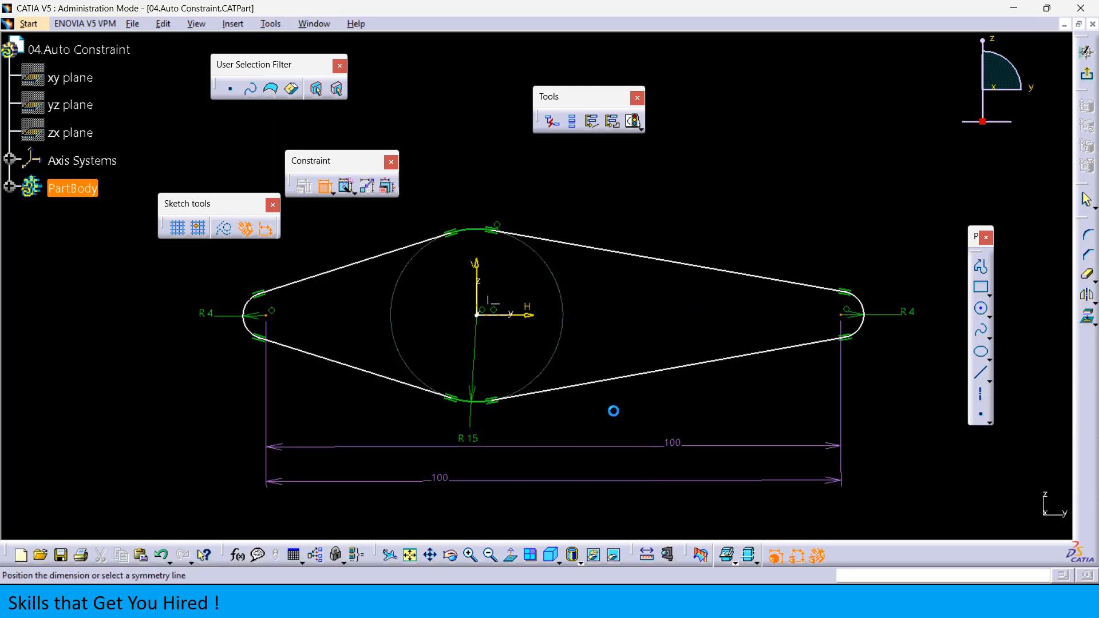
left_click(479, 265)
mouse_move(676, 233)
middle_mouse_down()
mouse_move(691, 223)
mouse_move(695, 236)
mouse_move(705, 204)
middle_mouse_up()
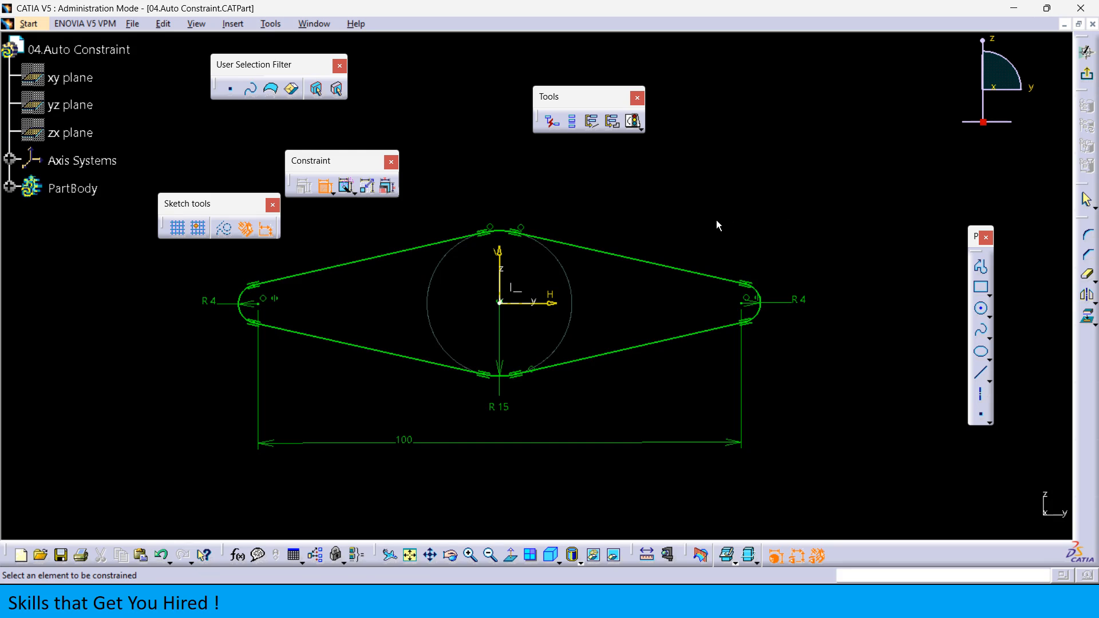
- Set both end arc radii, Radius.29 and Radius.27, to 10 mm with Edit Multi-Constraint and apply the changes
left_click(388, 186)
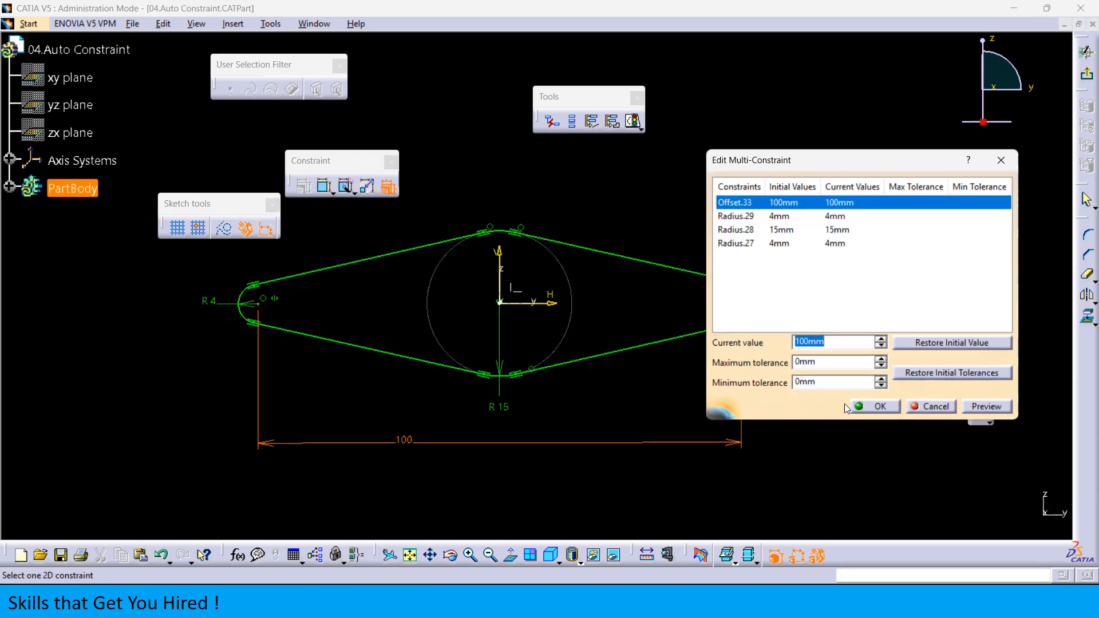
middle_click_drag(538, 320, 506, 340)
left_click(780, 217)
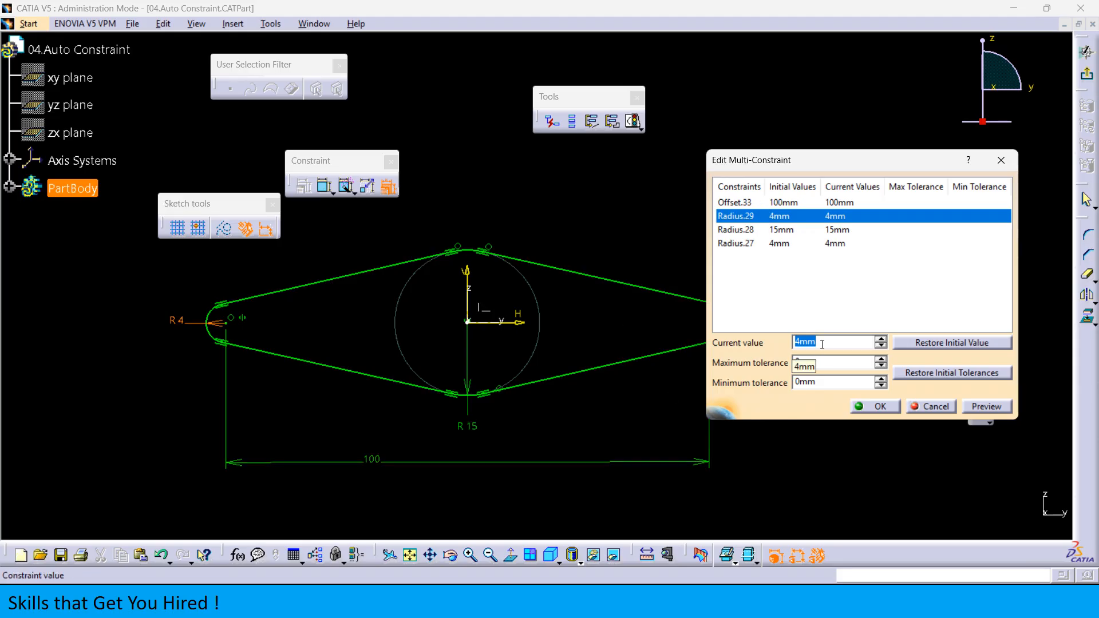
type("10")
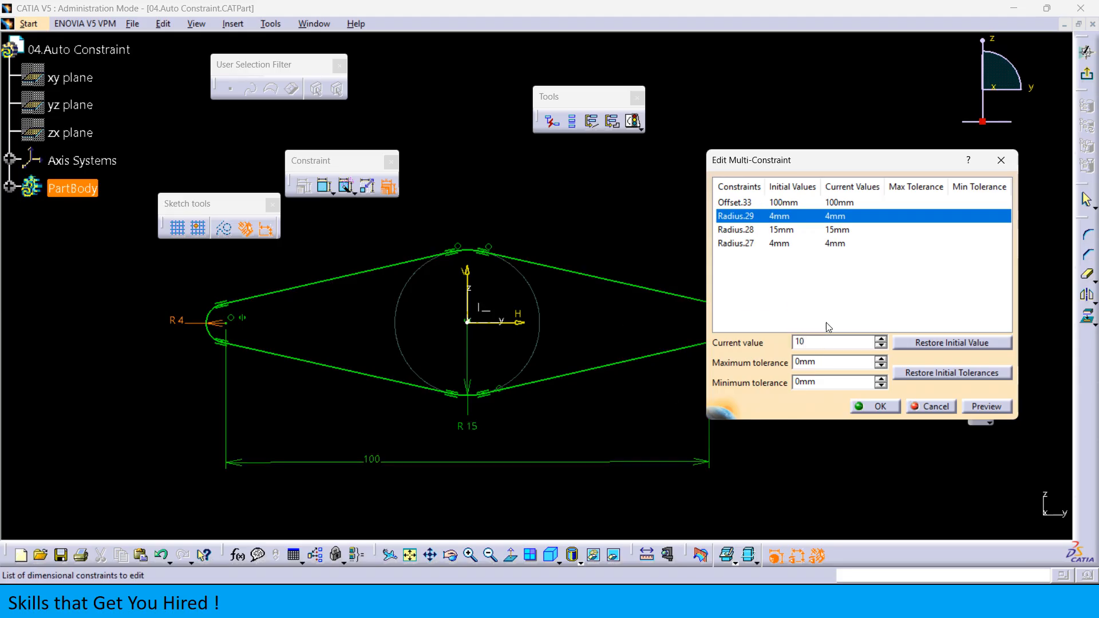
left_click(785, 243)
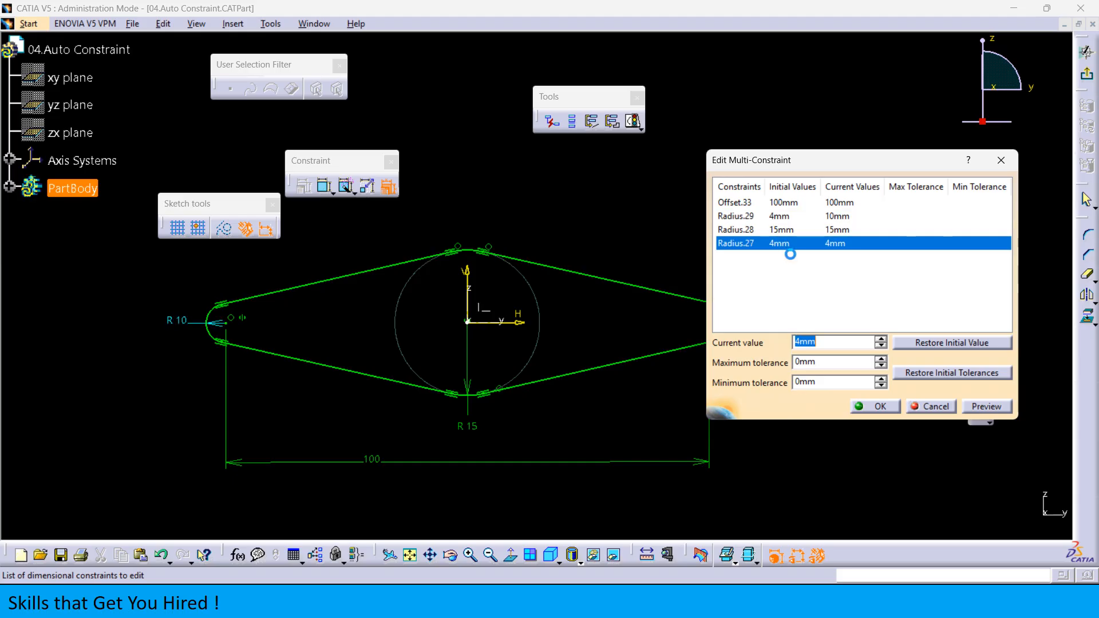
type("10")
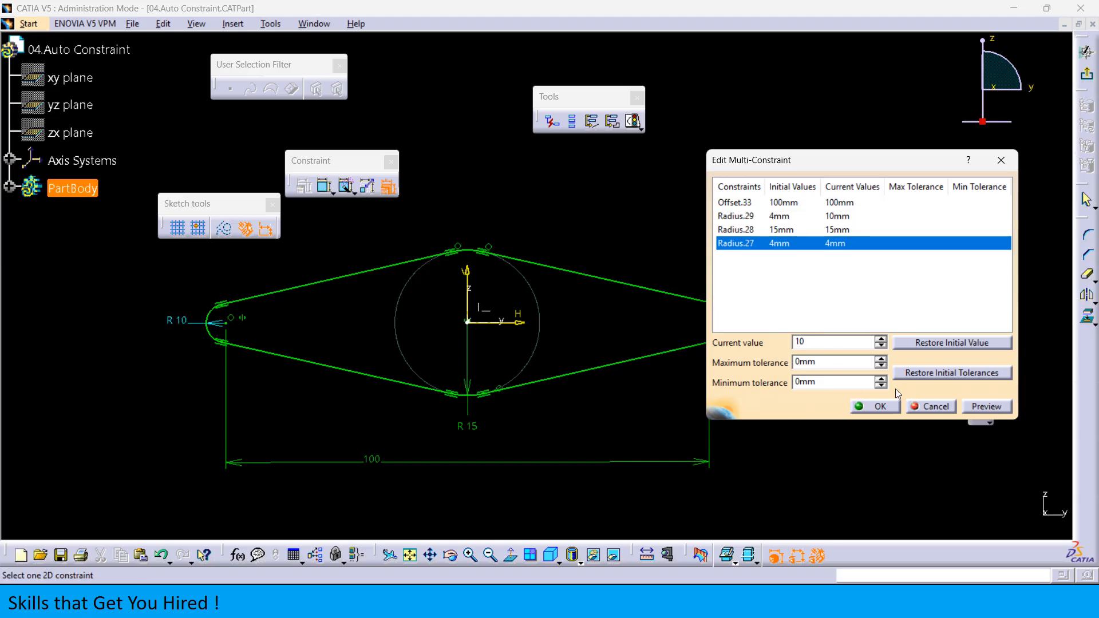
key("Return")
left_click(877, 408)
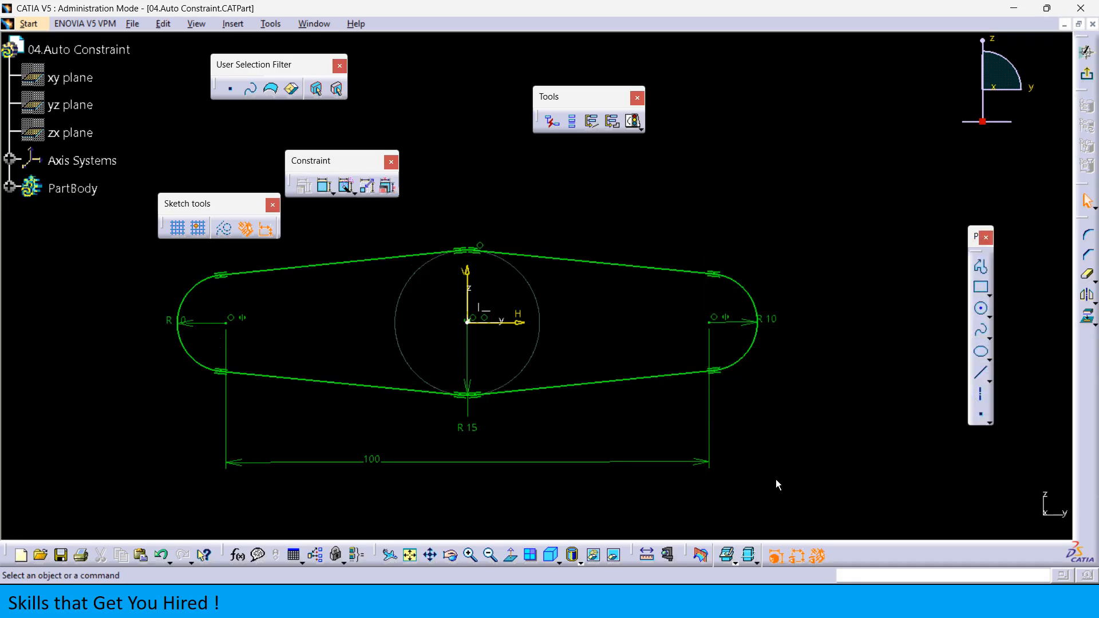
- Set the central arc's Radius.28 to 30 mm with Edit Multi-Constraint, preview it and apply the change
left_click(388, 186)
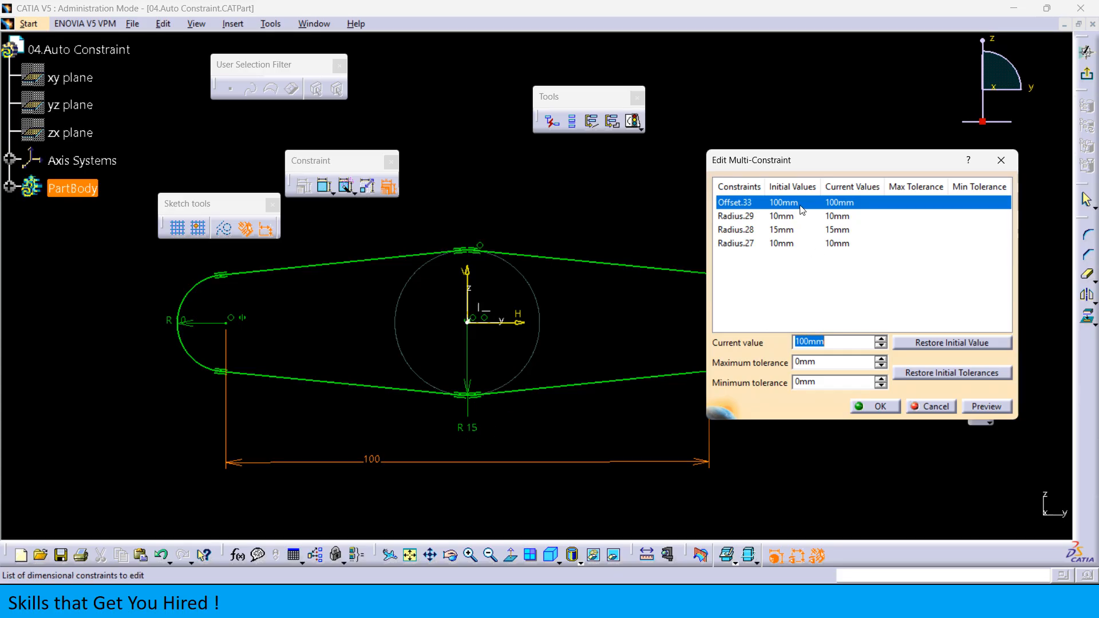
left_click(771, 232)
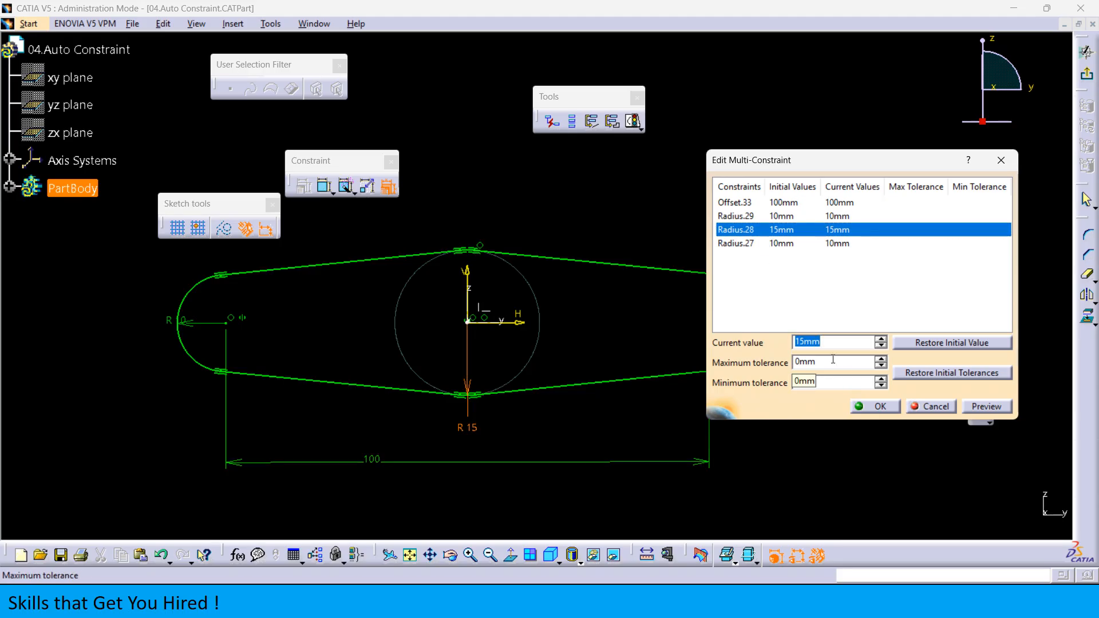
type("30")
left_click(984, 407)
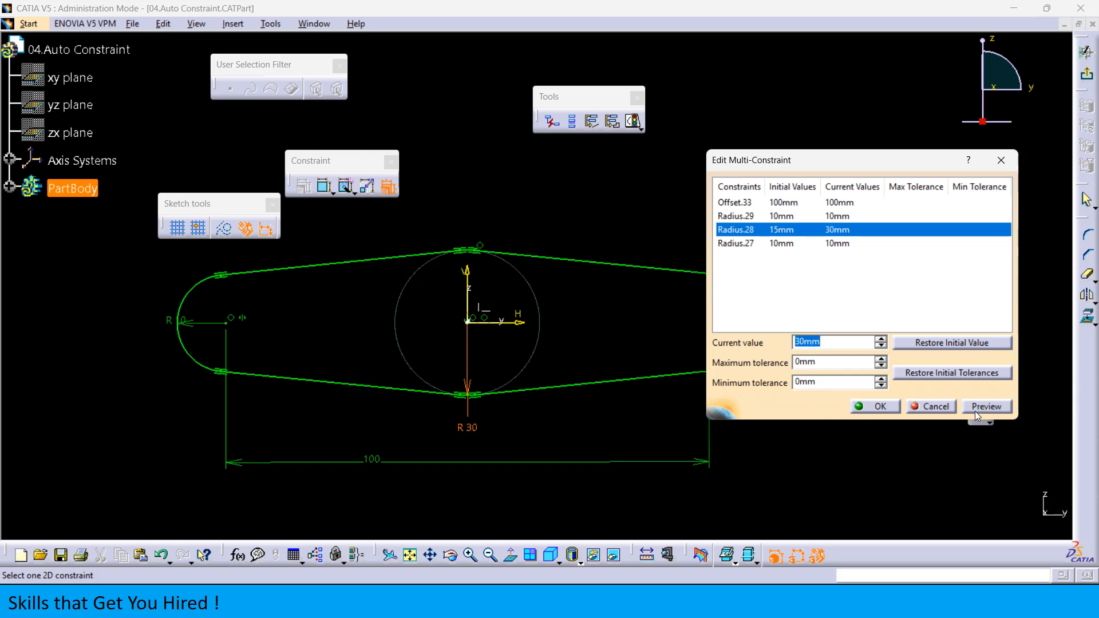
left_click(876, 407)
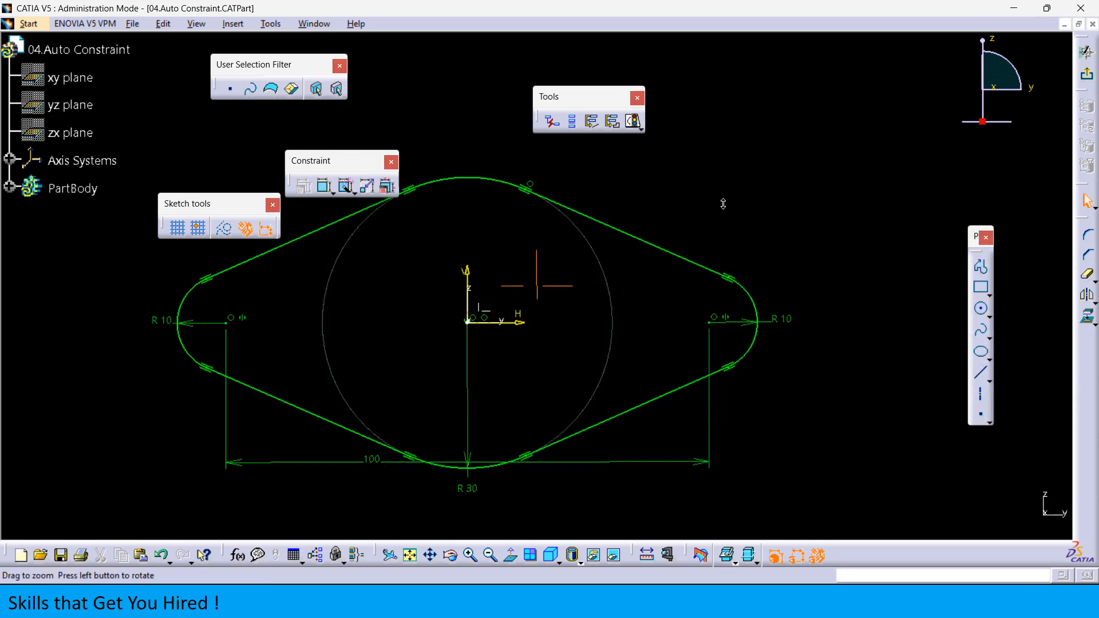
- Reposition the 100 mm dimension farther below the profile and the left end arc's radius dimension farther outside its arc
middle_click_drag(723, 204, 752, 202)
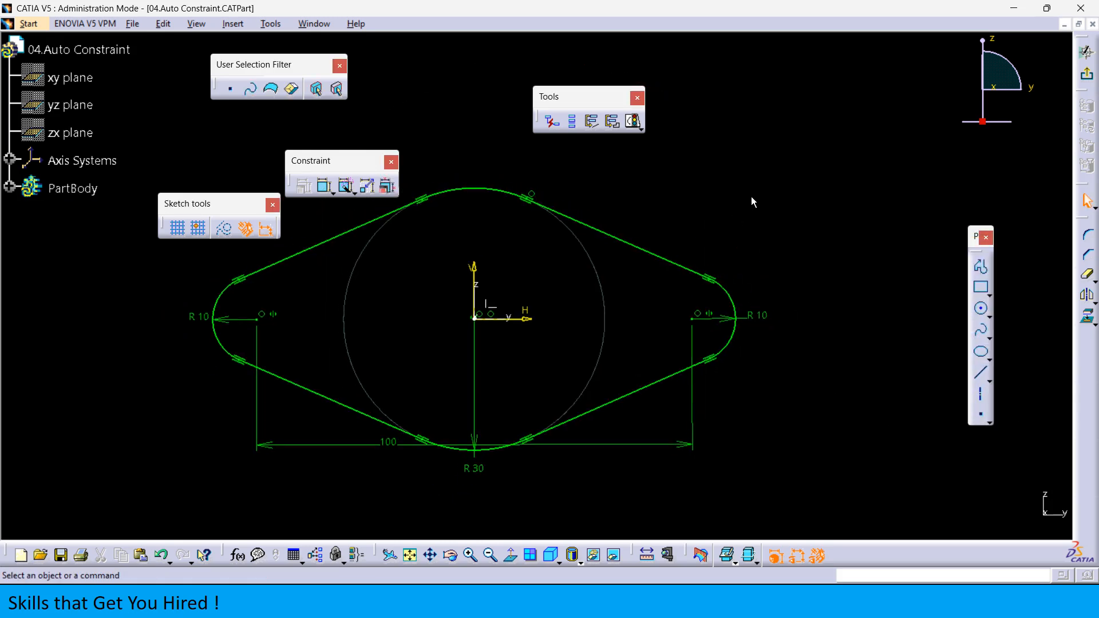
mouse_move(381, 228)
middle_mouse_down()
mouse_move(604, 343)
mouse_move(621, 309)
mouse_move(762, 241)
middle_mouse_up()
middle_click_drag(488, 415, 483, 328)
left_click_drag(503, 417, 406, 509)
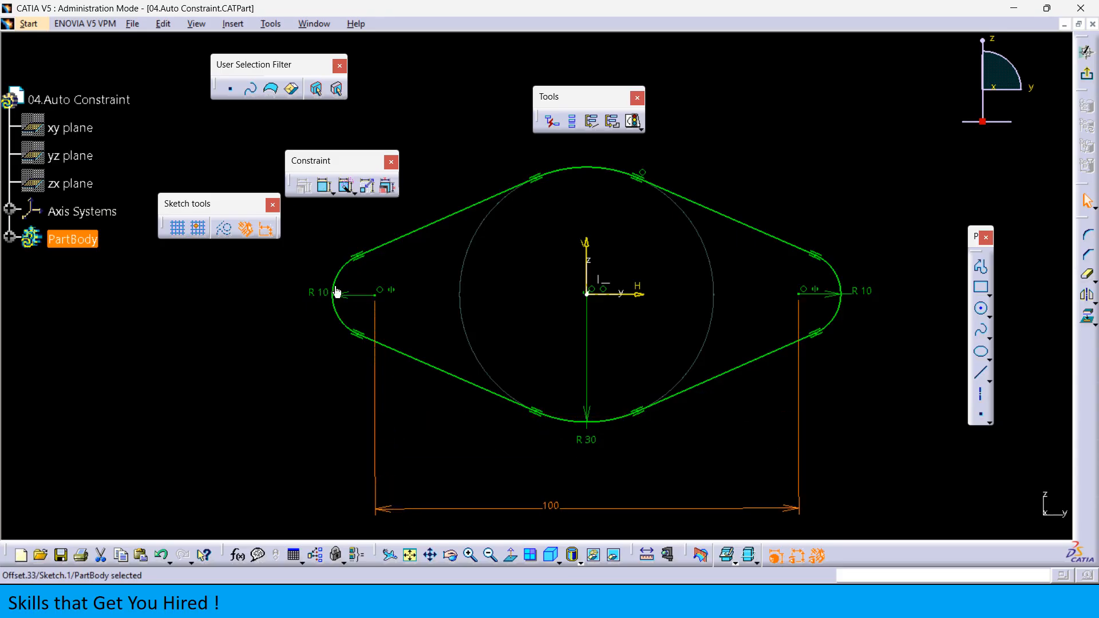
left_click_drag(319, 296, 256, 340)
left_click(243, 371)
mouse_move(428, 344)
middle_mouse_down()
mouse_move(430, 359)
mouse_move(466, 353)
middle_mouse_up()
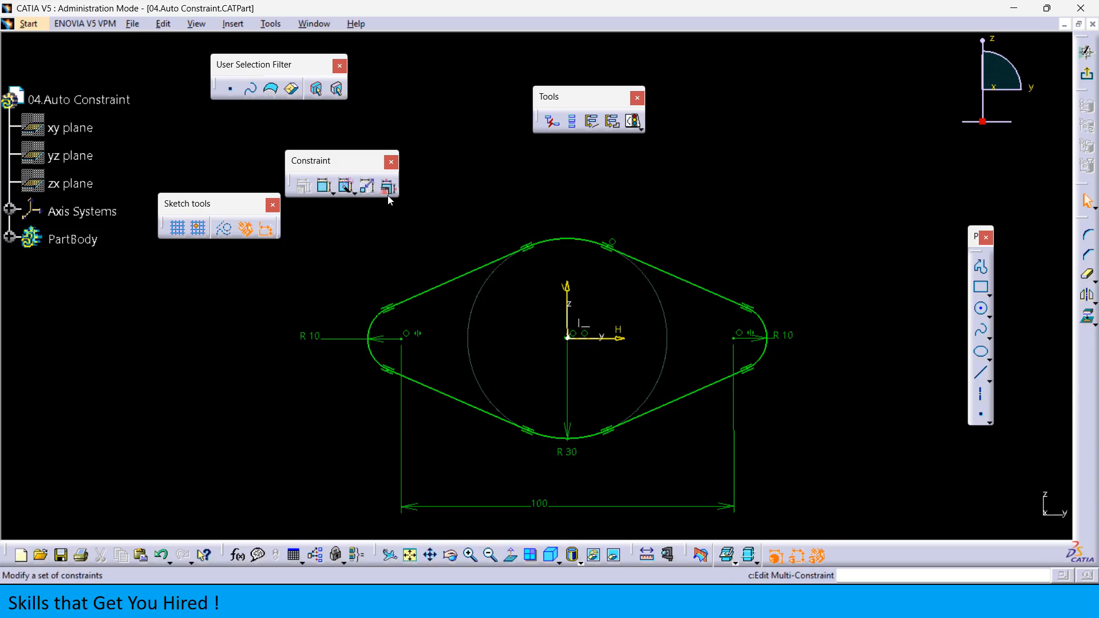